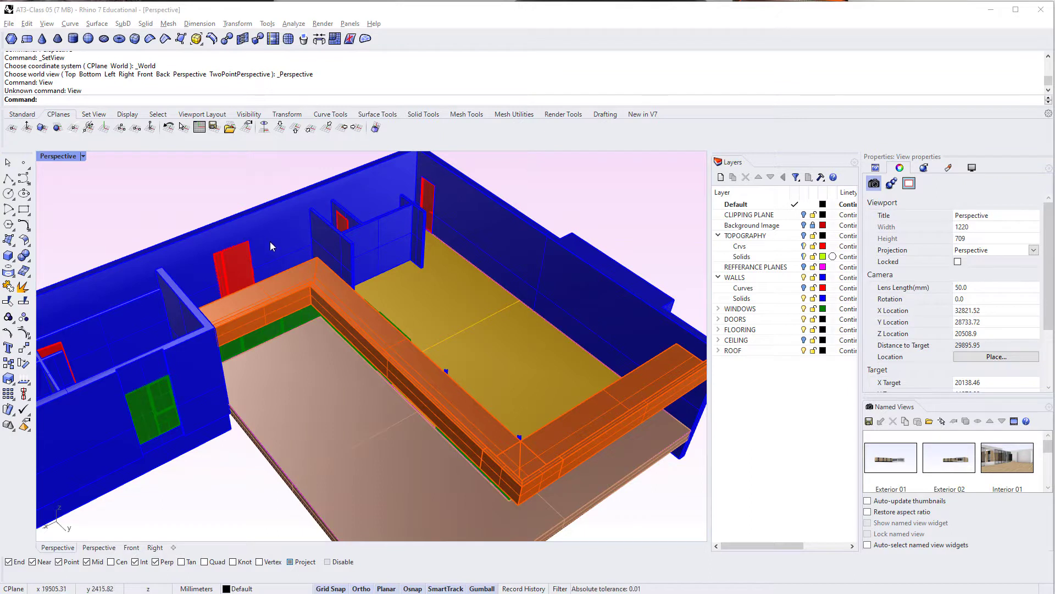
Examine the kitchen reference photos, comparing the panelling, shaker and Hamptons joinery styles, and close the Class 05 image folder.
{"action": "left_click", "coordinate": [416, 293]}
{"action": "left_click_drag", "start_coordinate": [0, 185], "coordinate": [531, 156]}
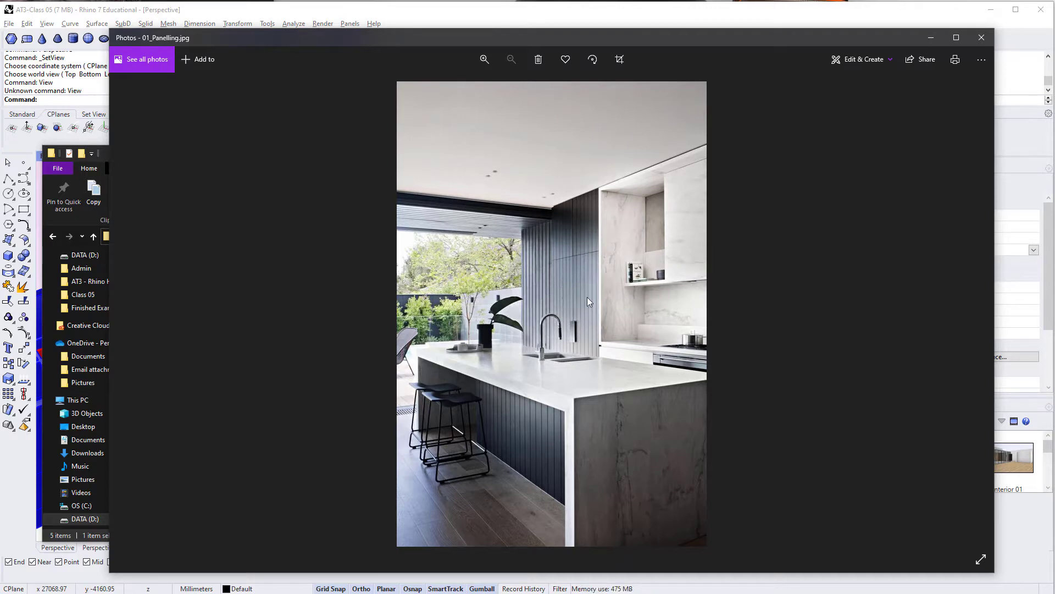
{"action": "key", "text": "Right"}
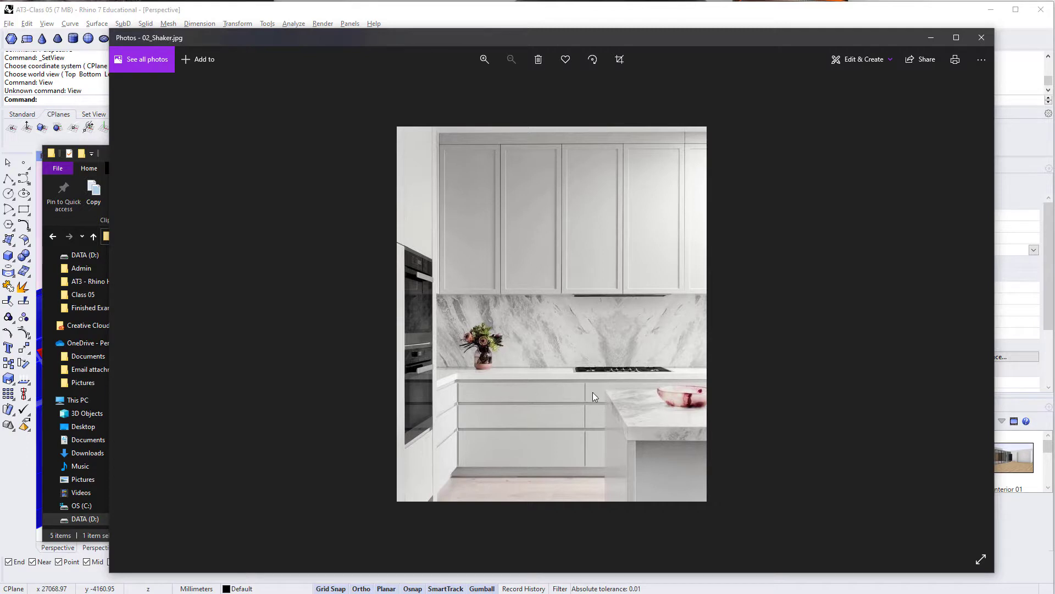
{"action": "key", "text": "Right"}
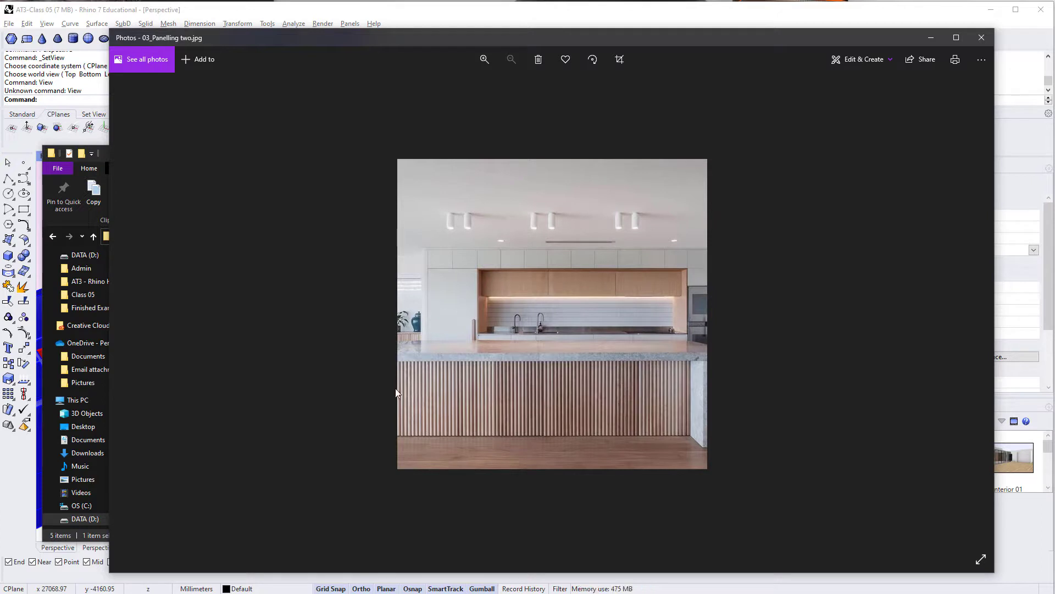
{"action": "key", "text": "Right"}
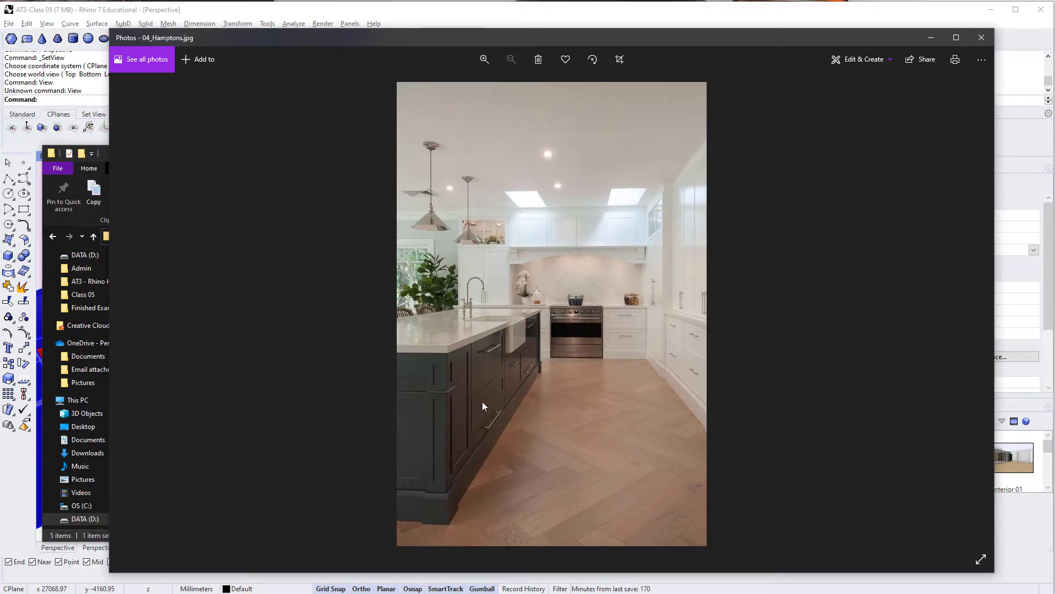
{"action": "key", "text": "Right"}
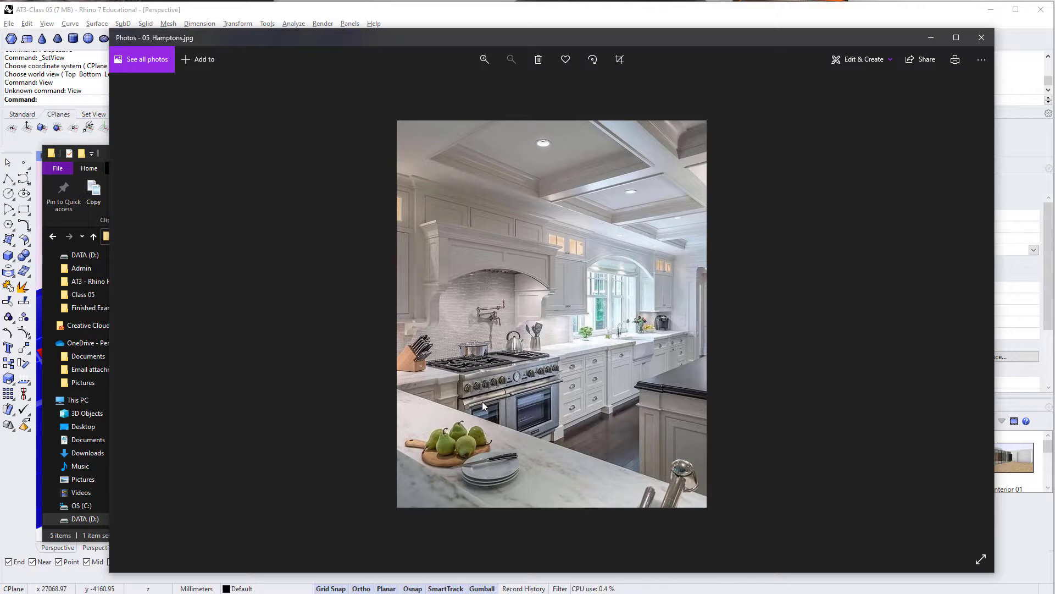
{"action": "key", "text": "Left"}
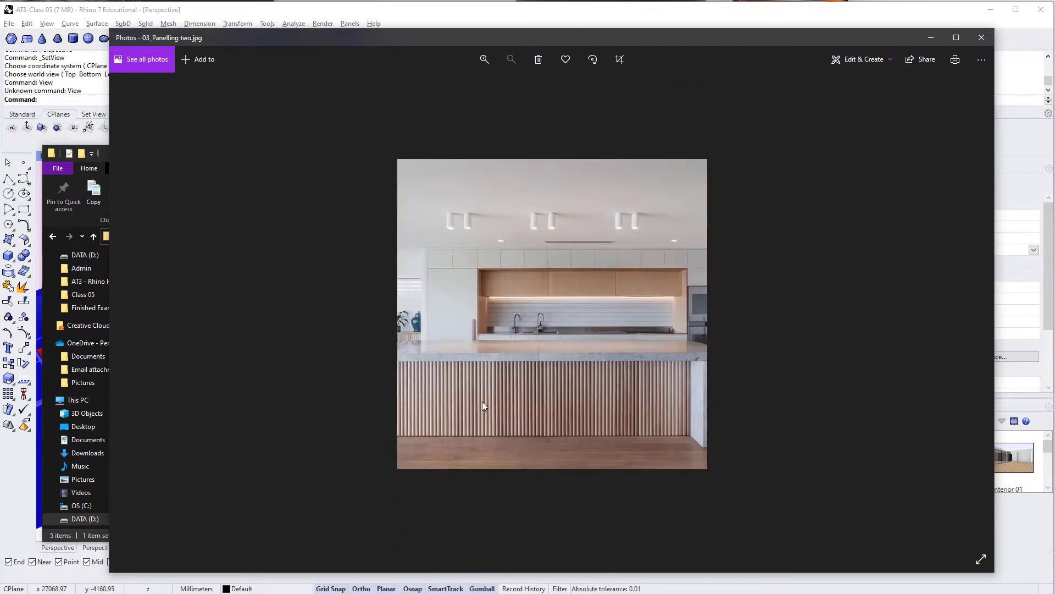
{"action": "key", "text": "Left"}
{"action": "key", "text": "Left"}
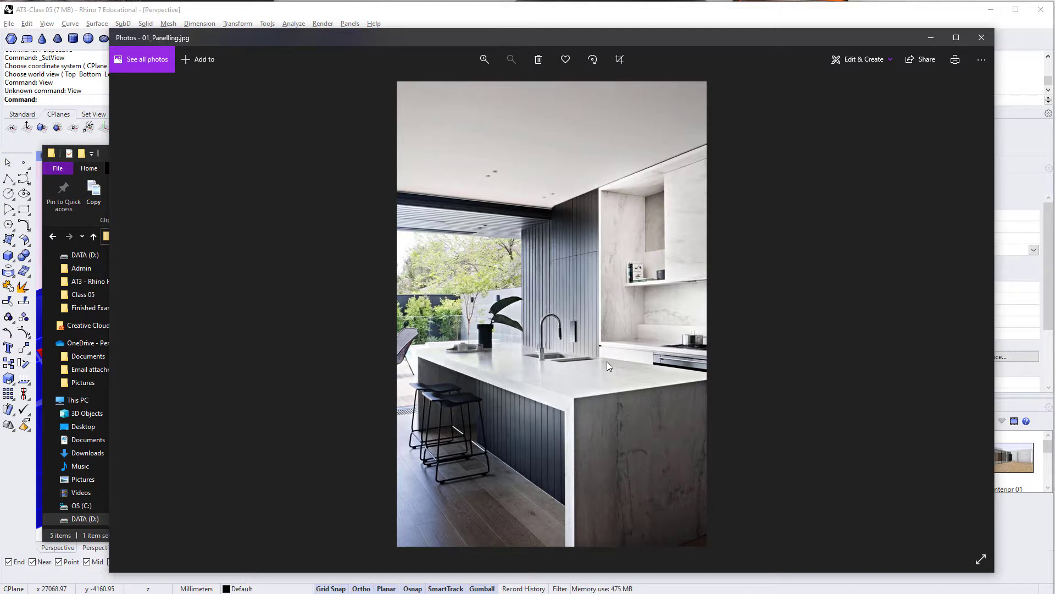
{"action": "key", "text": "Right"}
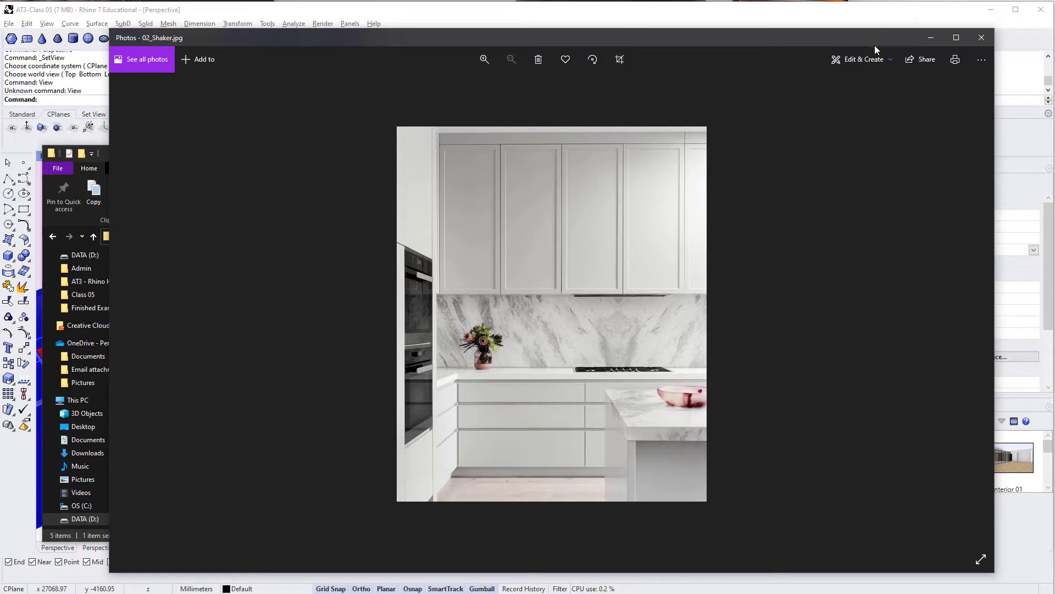
{"action": "left_click_drag", "start_coordinate": [875, 45], "coordinate": [0, 220]}
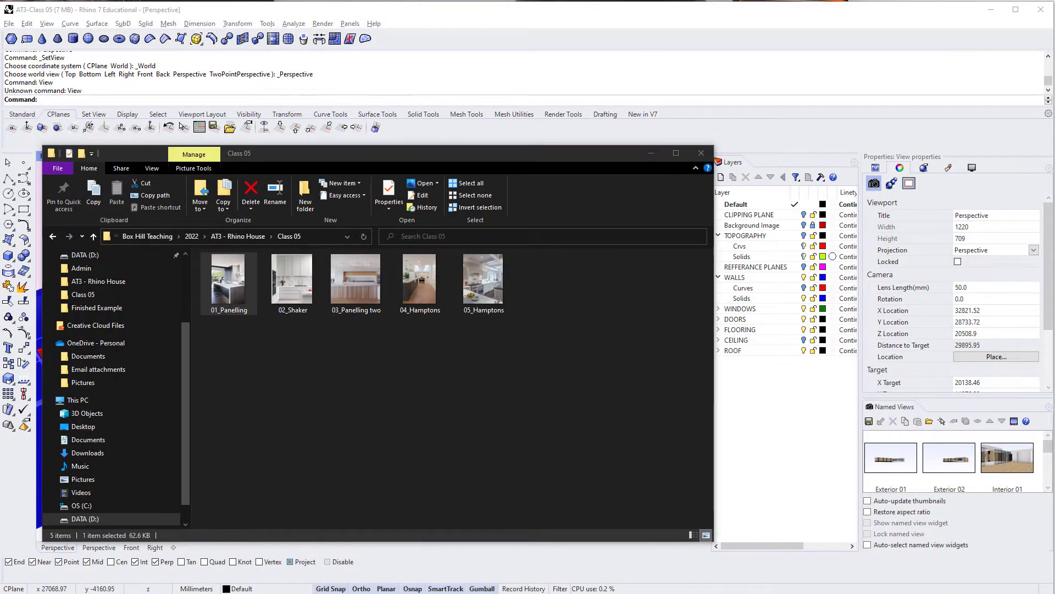
{"action": "left_click", "coordinate": [701, 153]}
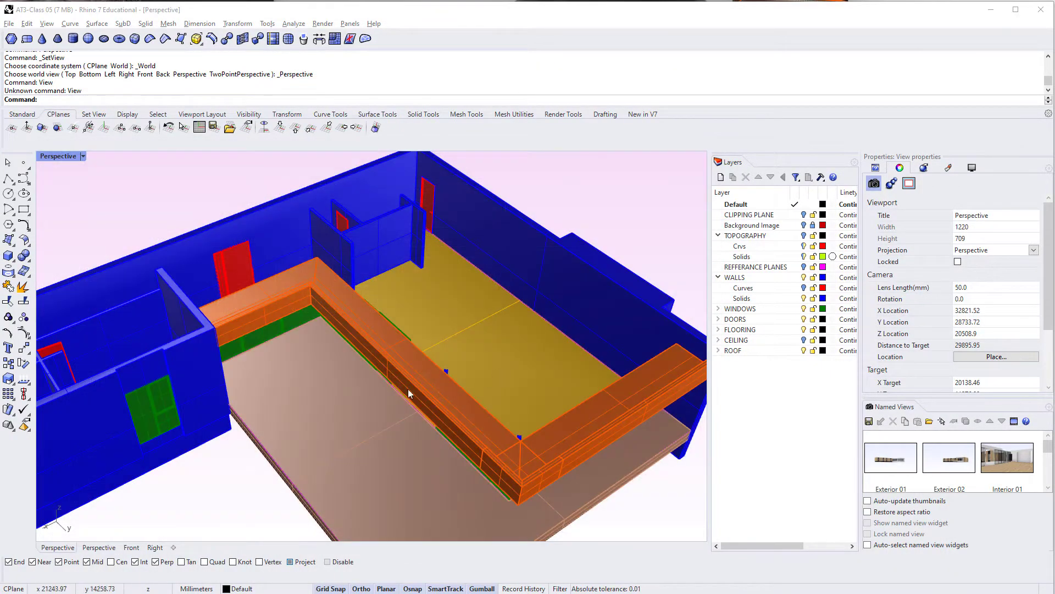
Create a new layer named KITCHEN with two sublayers named Crvs and Solids.
{"action": "left_click", "coordinate": [721, 177]}
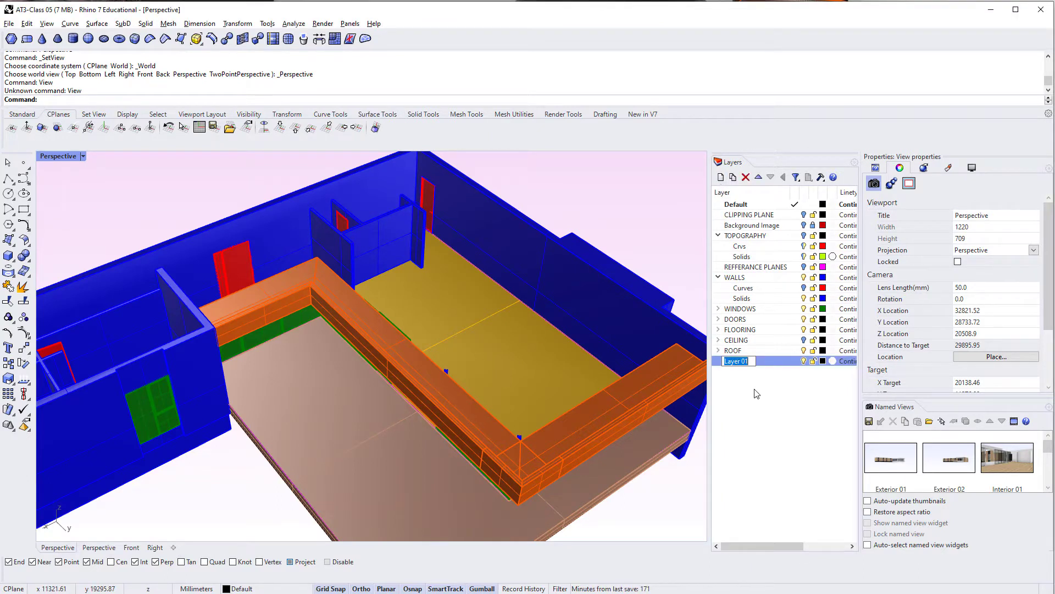
{"action": "type", "text": "KITCHEN"}
{"action": "key", "text": "Return"}
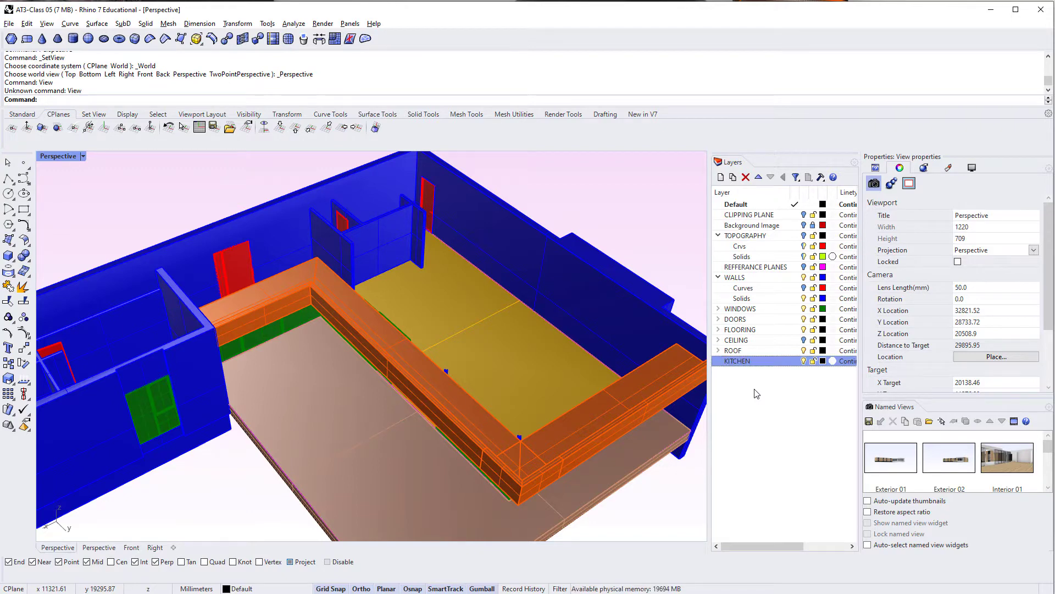
{"action": "left_click", "coordinate": [733, 178]}
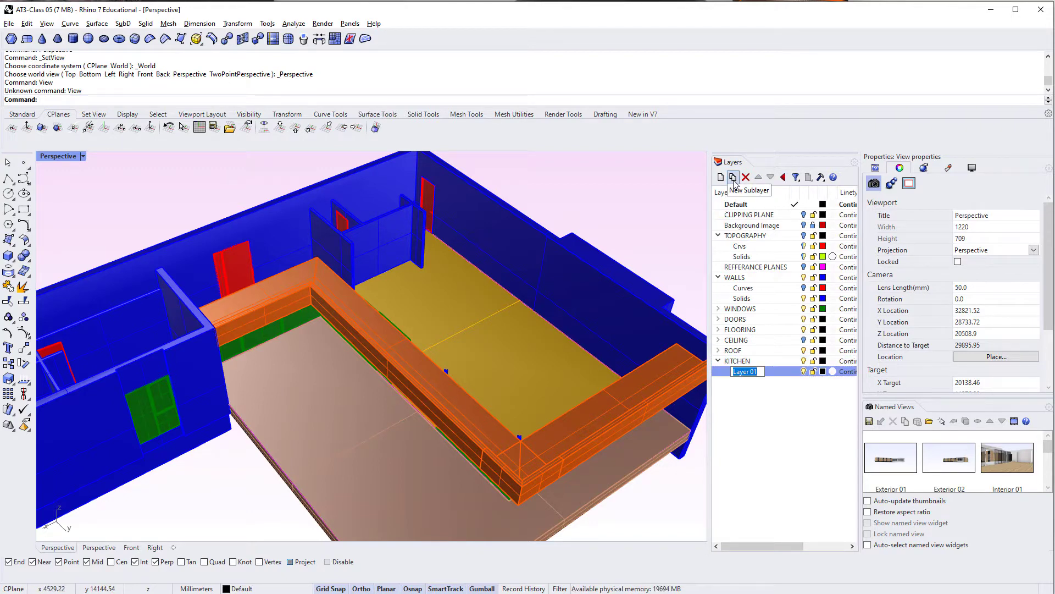
{"action": "type", "text": "Crvs"}
{"action": "key", "text": "Return"}
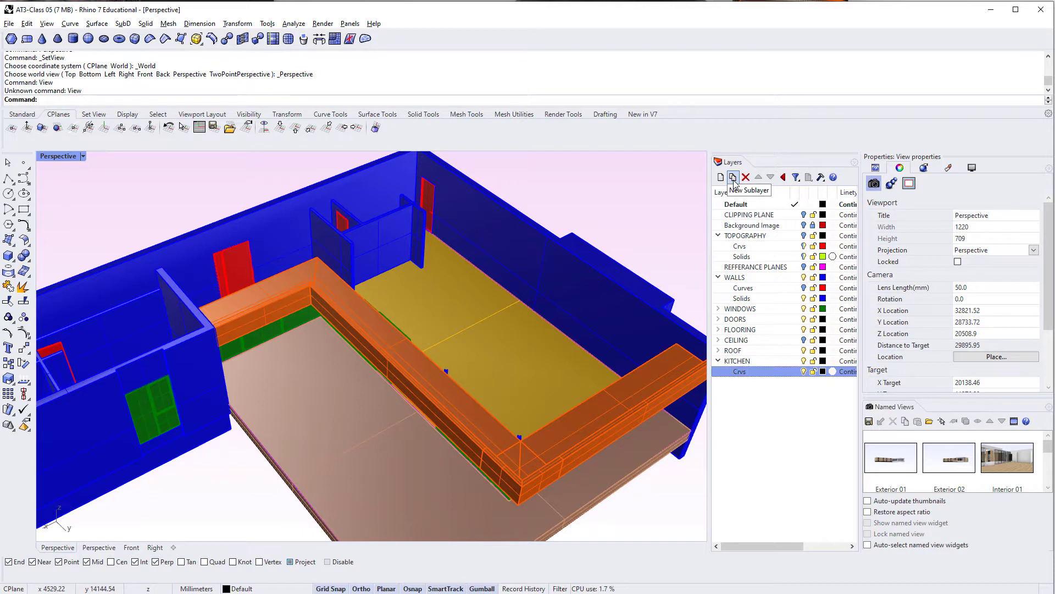
{"action": "left_click", "coordinate": [724, 179]}
{"action": "type", "text": "Solids"}
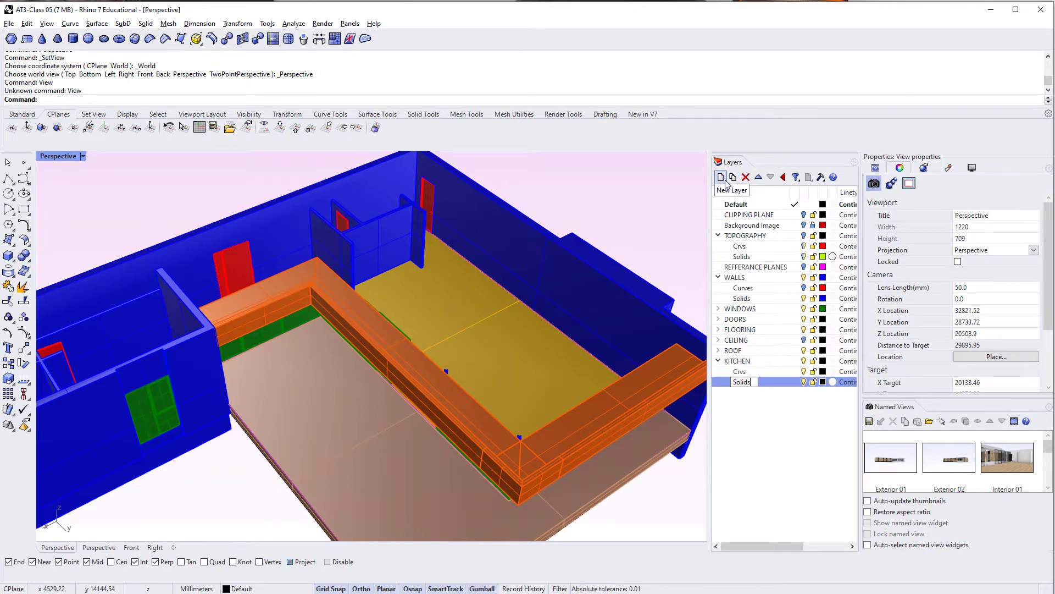
{"action": "key", "text": "Return"}
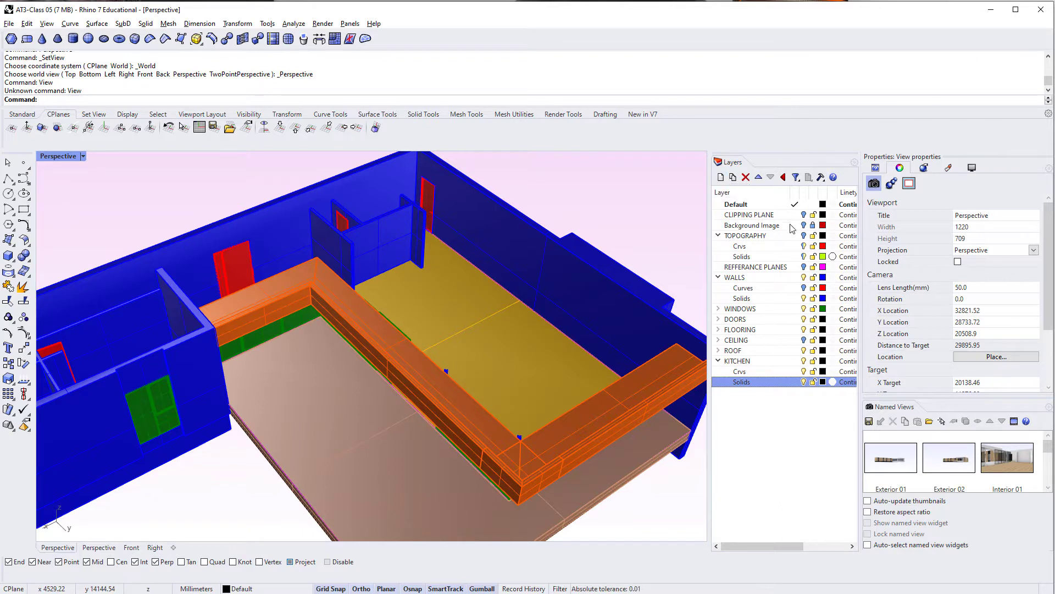
Make the KITCHEN Crvs sublayer current and measure the kitchen recess opening with a temporary line between the side walls' floor corners.
{"action": "left_click", "coordinate": [752, 374]}
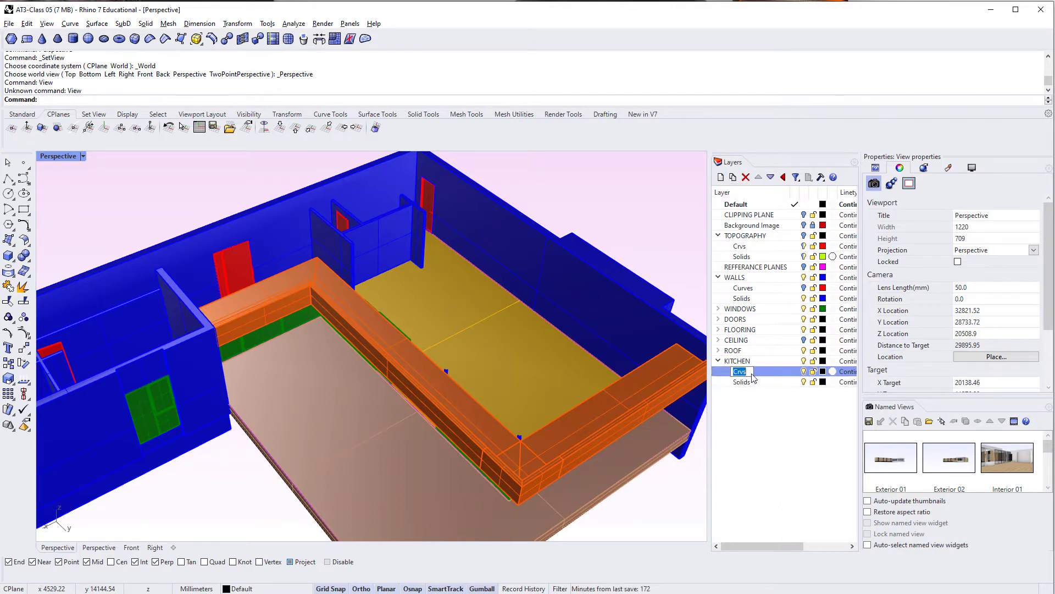
{"action": "double_click", "coordinate": [769, 373]}
{"action": "scroll", "coordinate": [391, 278], "scroll_direction": "up", "scroll_amount": 5}
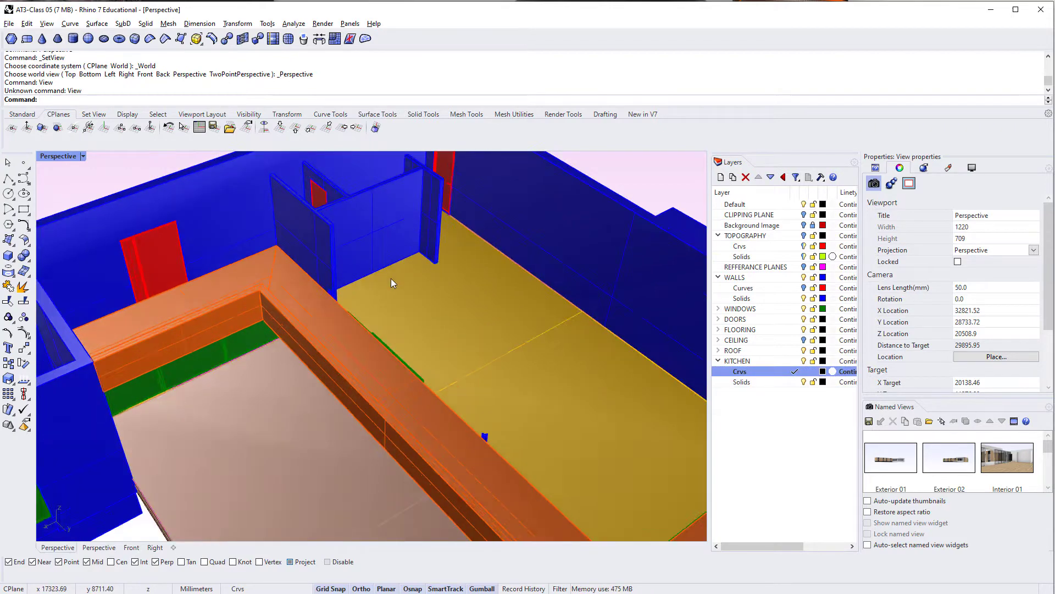
{"action": "scroll", "coordinate": [338, 355], "scroll_direction": "up", "scroll_amount": 6}
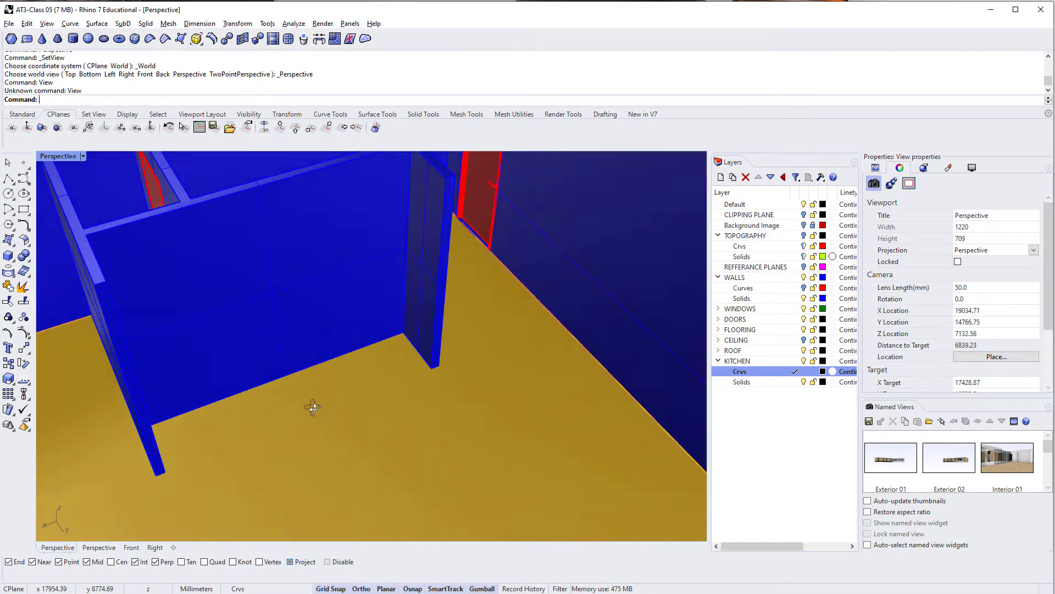
{"action": "right_click_drag", "start_coordinate": [437, 365], "coordinate": [364, 400]}
{"action": "scroll", "coordinate": [349, 371], "scroll_direction": "down", "scroll_amount": 2}
{"action": "type", "text": "line"}
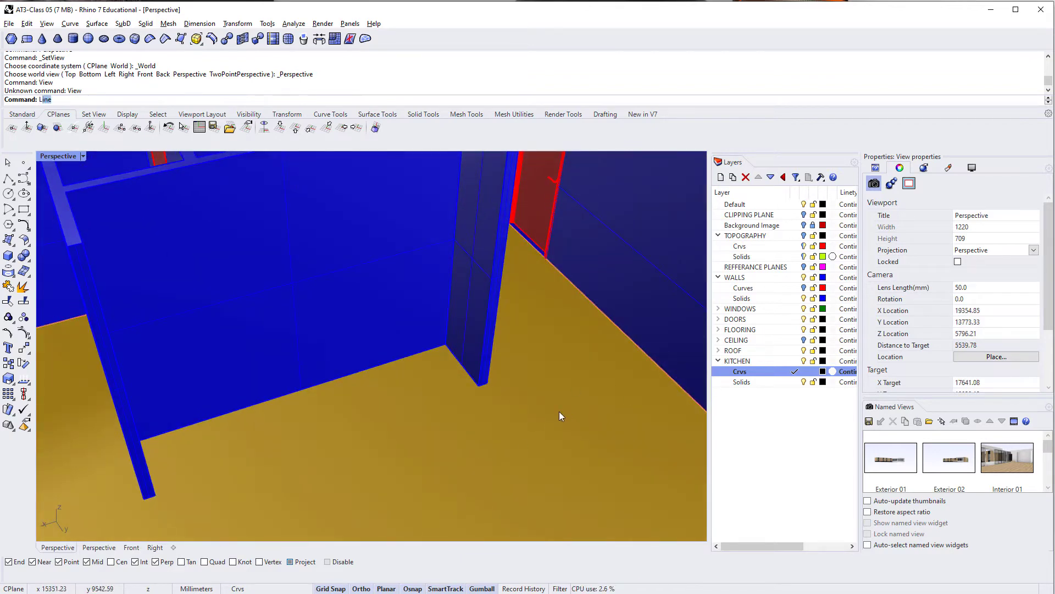
{"action": "key", "text": "Return"}
{"action": "left_click", "coordinate": [477, 386]}
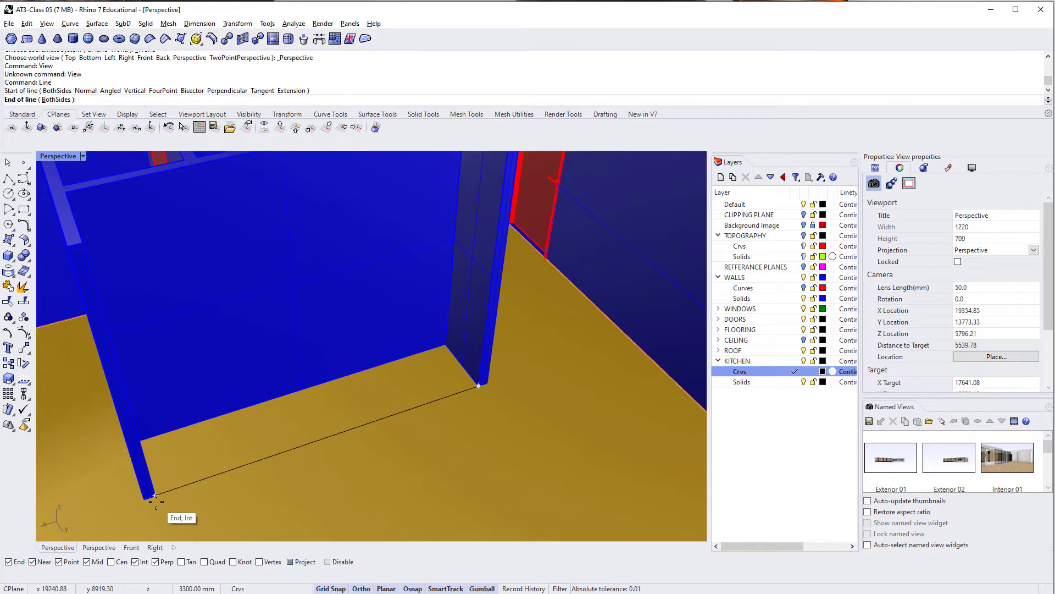
{"action": "key", "text": "ctrl"}
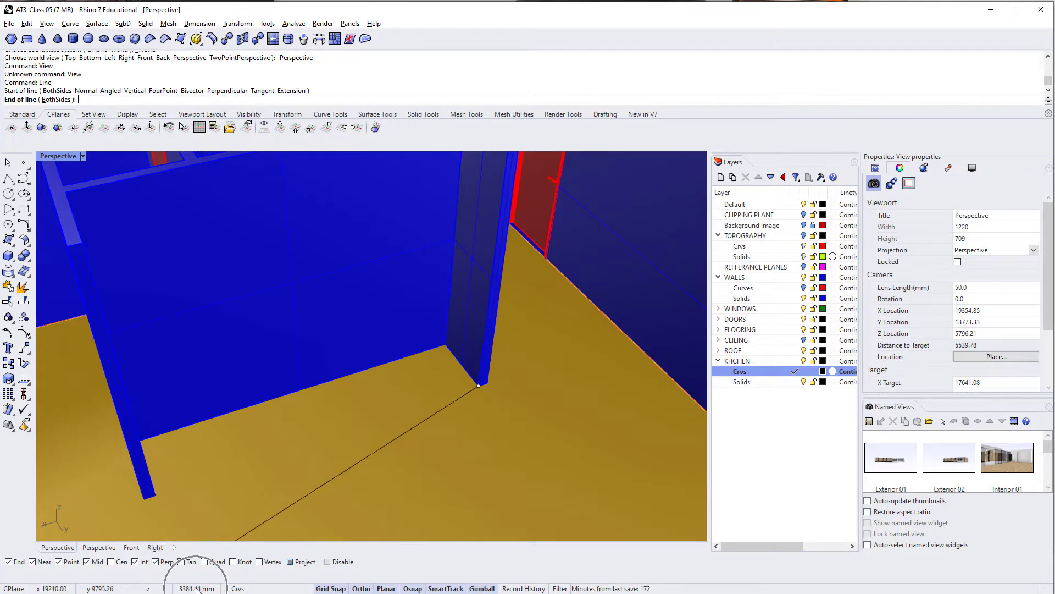
{"action": "left_click", "coordinate": [152, 496]}
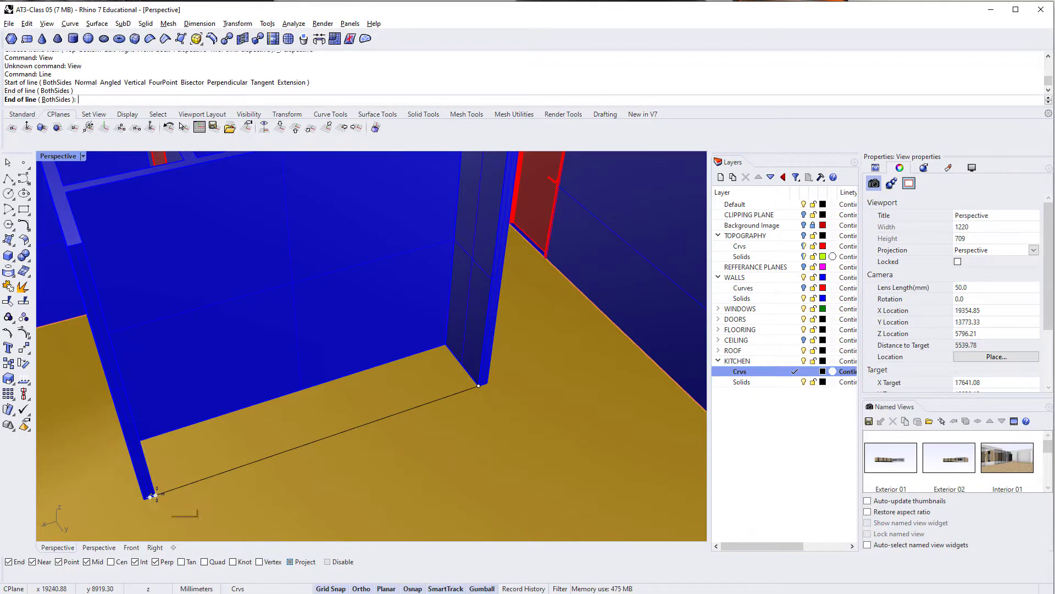
{"action": "scroll", "coordinate": [483, 367], "scroll_direction": "down", "scroll_amount": 1}
{"action": "right_click_drag", "start_coordinate": [483, 362], "coordinate": [412, 407], "text": "shift"}
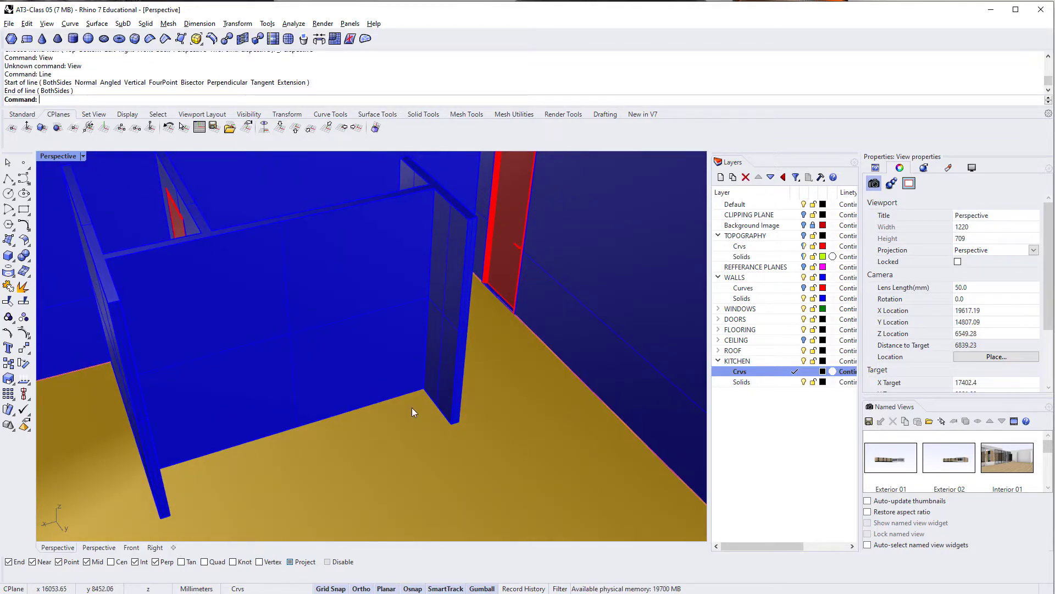
Set the construction plane to World Top, and make the KITCHEN Solids sublayer current with the Aquamarine layer colour.
{"action": "left_click", "coordinate": [9, 256]}
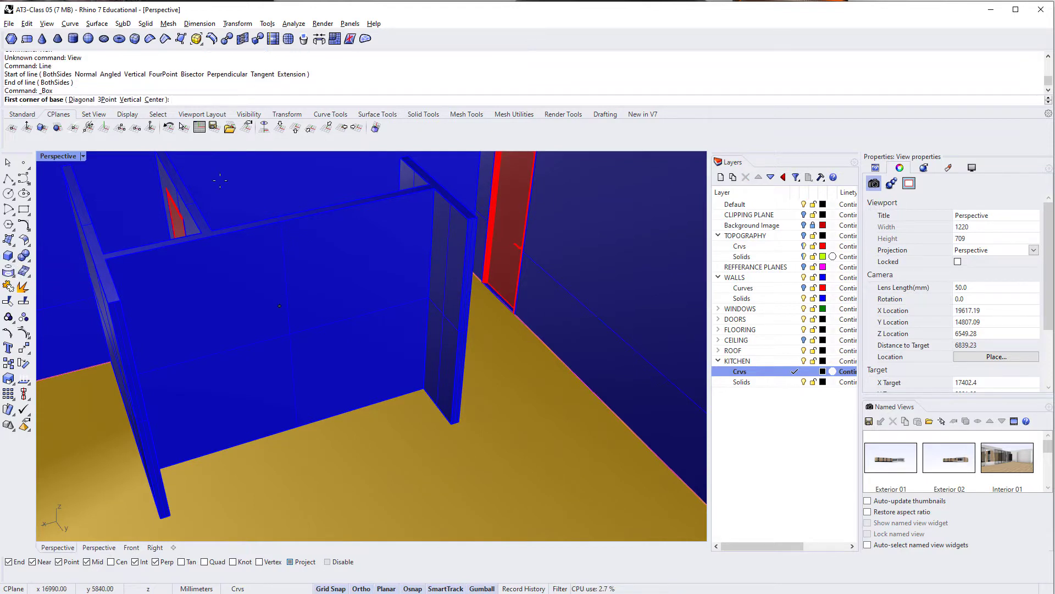
{"action": "left_click", "coordinate": [284, 133]}
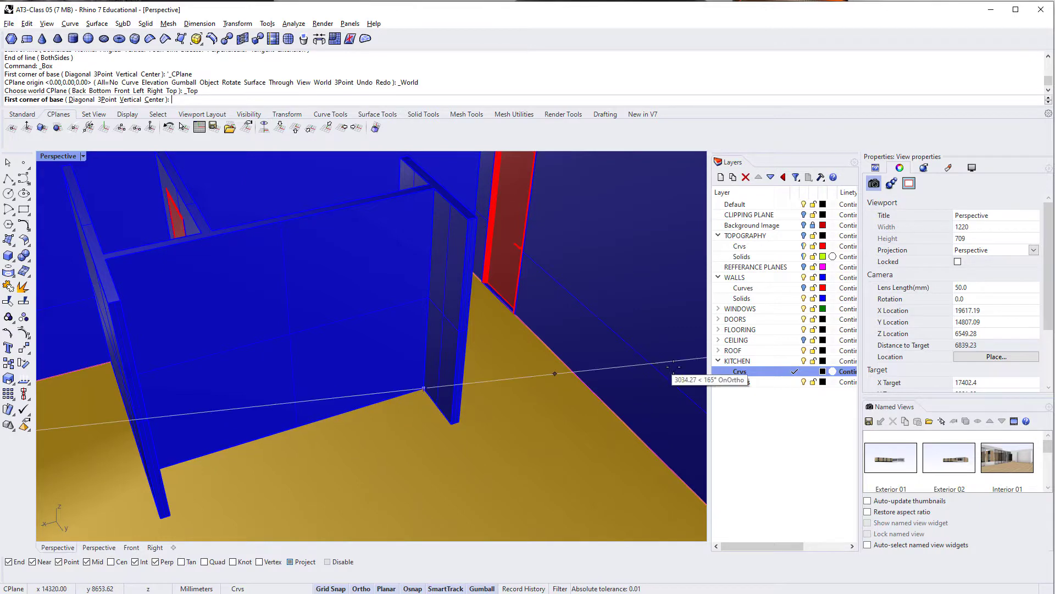
{"action": "left_click", "coordinate": [766, 383]}
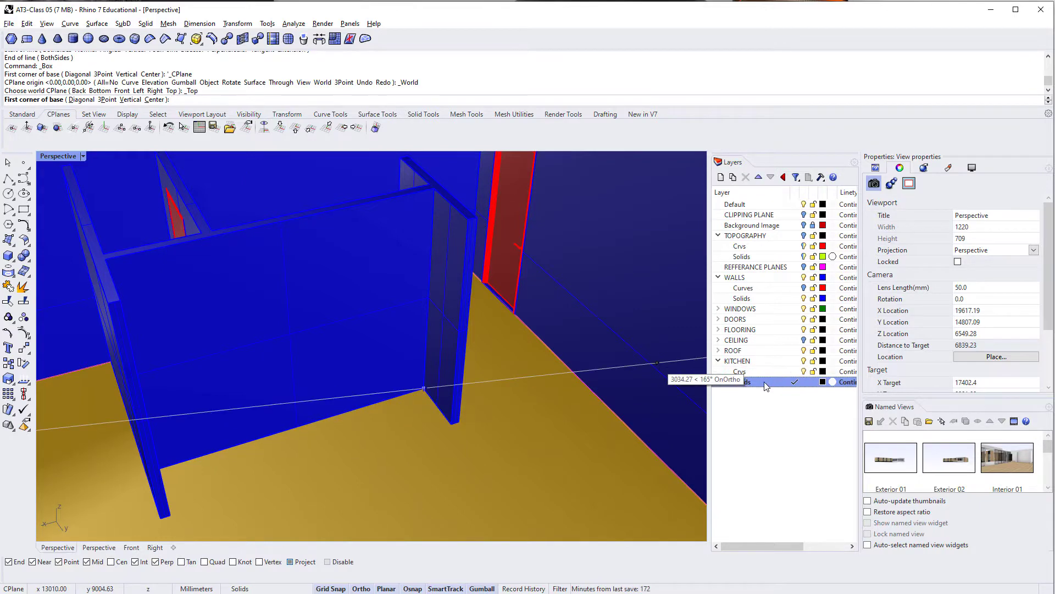
{"action": "left_click", "coordinate": [823, 383]}
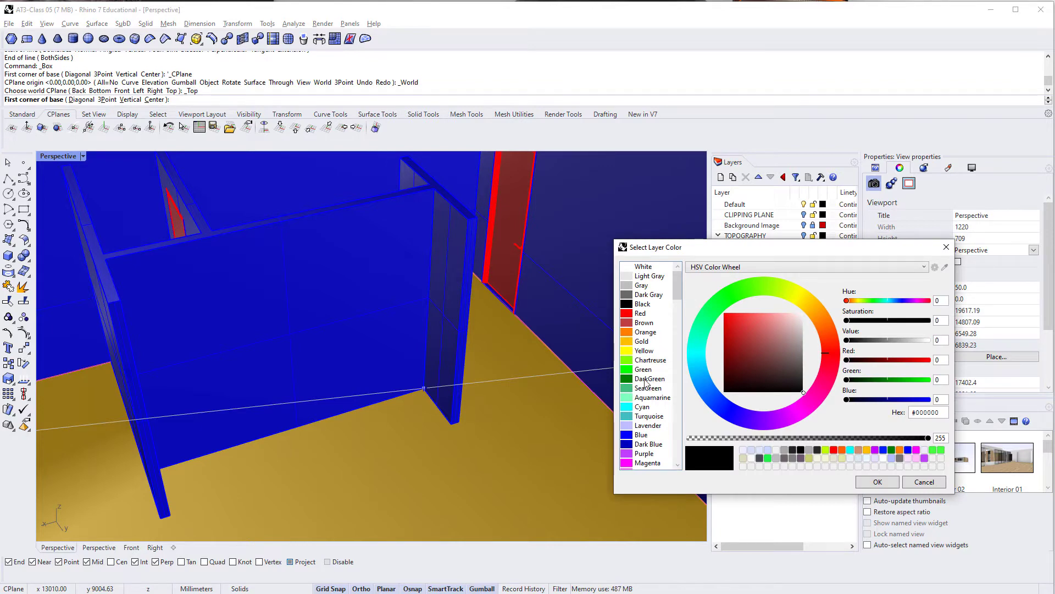
{"action": "left_click", "coordinate": [642, 399]}
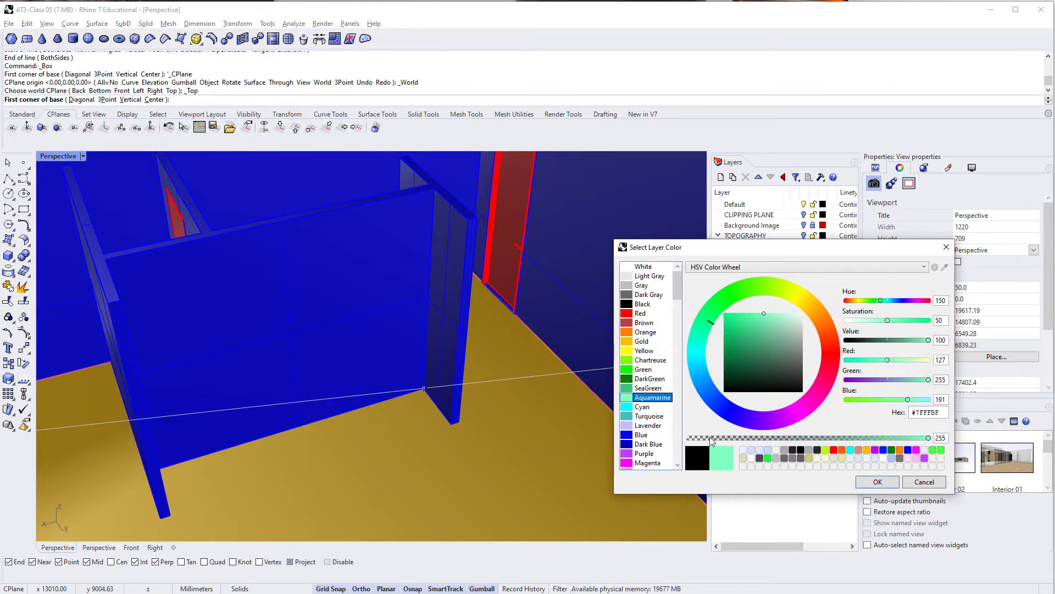
{"action": "left_click", "coordinate": [875, 483]}
Create a box on the floor filling the recess between the two side walls, about 3300 mm long and 410 mm high.
{"action": "right_click_drag", "start_coordinate": [362, 423], "coordinate": [274, 426]}
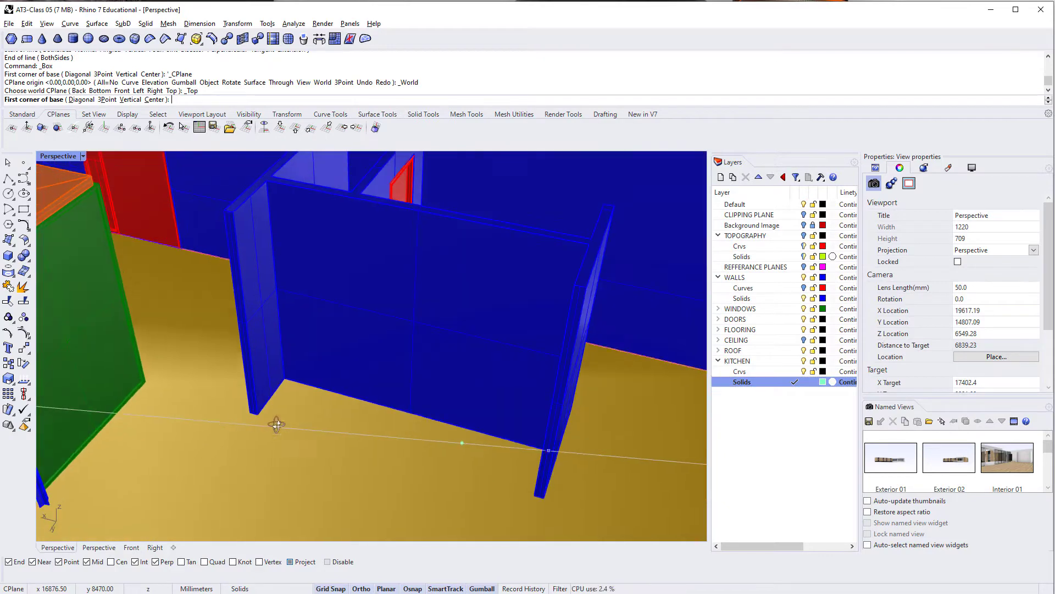
{"action": "left_click", "coordinate": [7, 255]}
{"action": "left_click", "coordinate": [287, 378]}
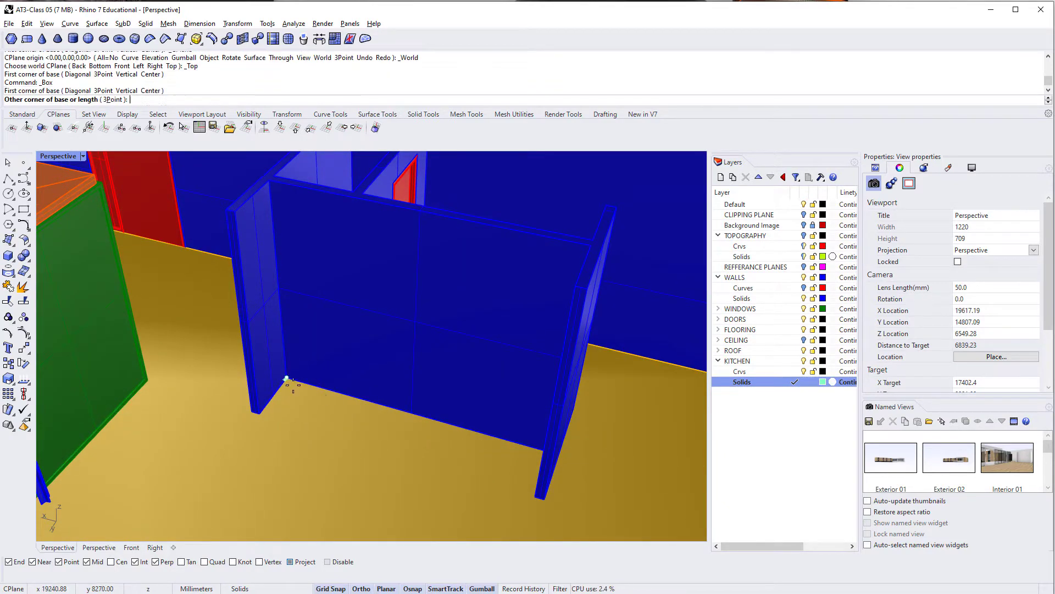
{"action": "left_click", "coordinate": [528, 484]}
{"action": "left_click", "coordinate": [529, 468]}
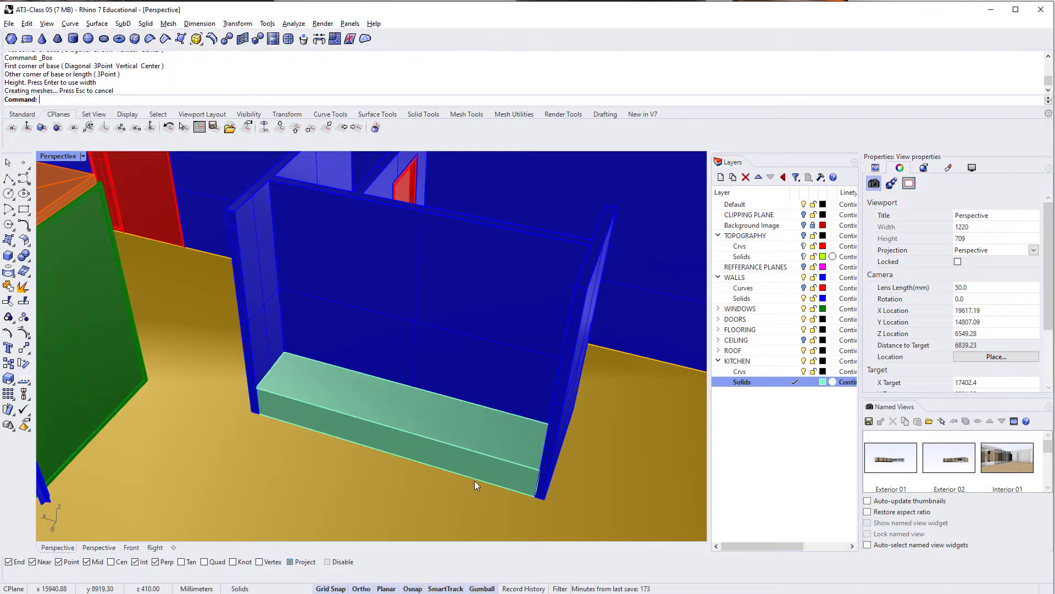
Scale the cabinet box in one direction from its back edge to a depth of 650 mm.
{"action": "right_click_drag", "start_coordinate": [474, 480], "coordinate": [338, 435]}
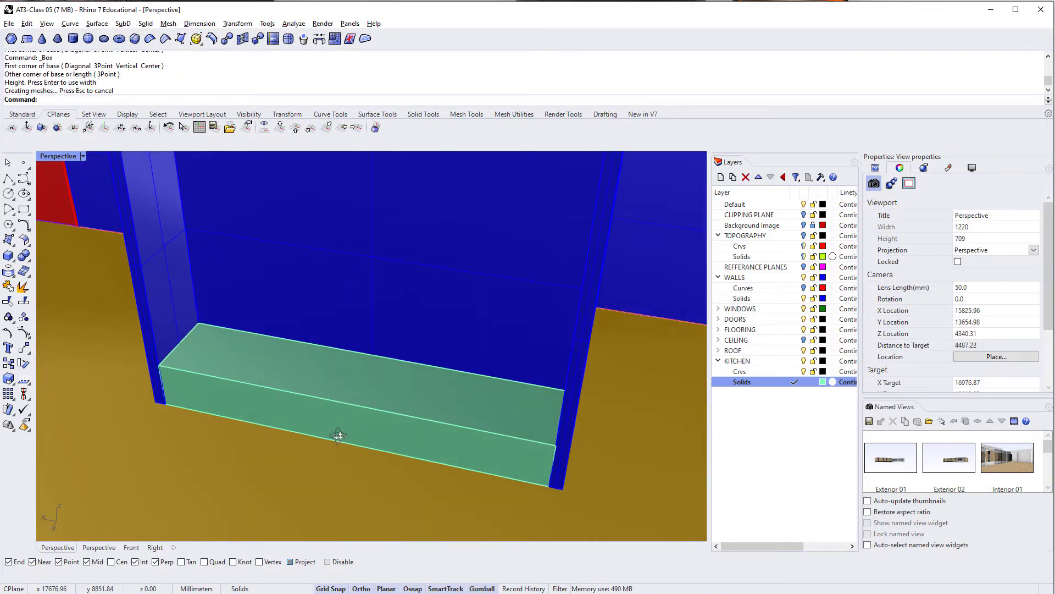
{"action": "type", "text": "Scale1D"}
{"action": "key", "text": "Return"}
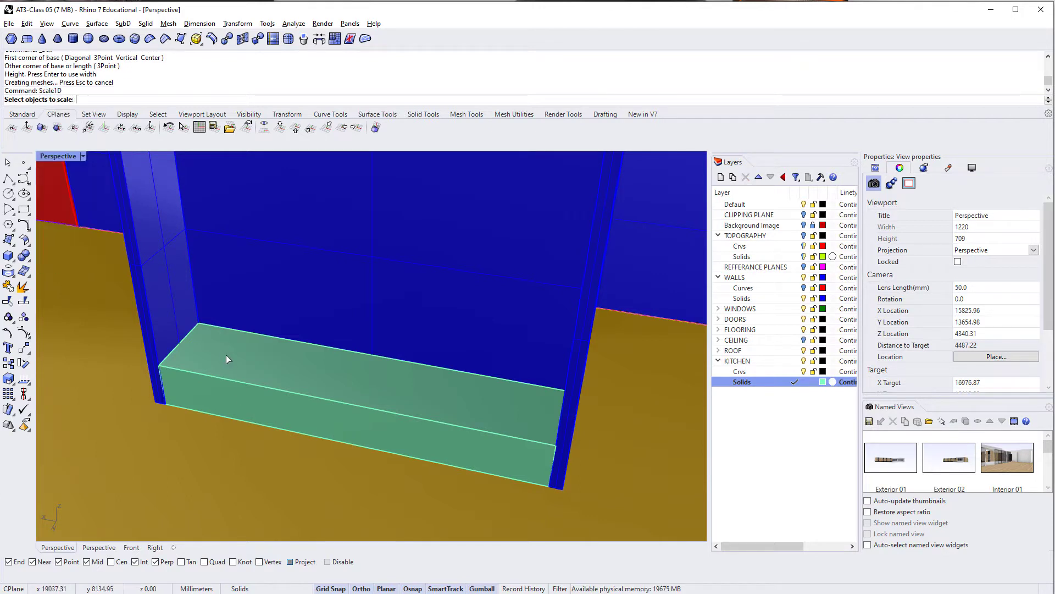
{"action": "left_click", "coordinate": [223, 348]}
{"action": "key", "text": "Return"}
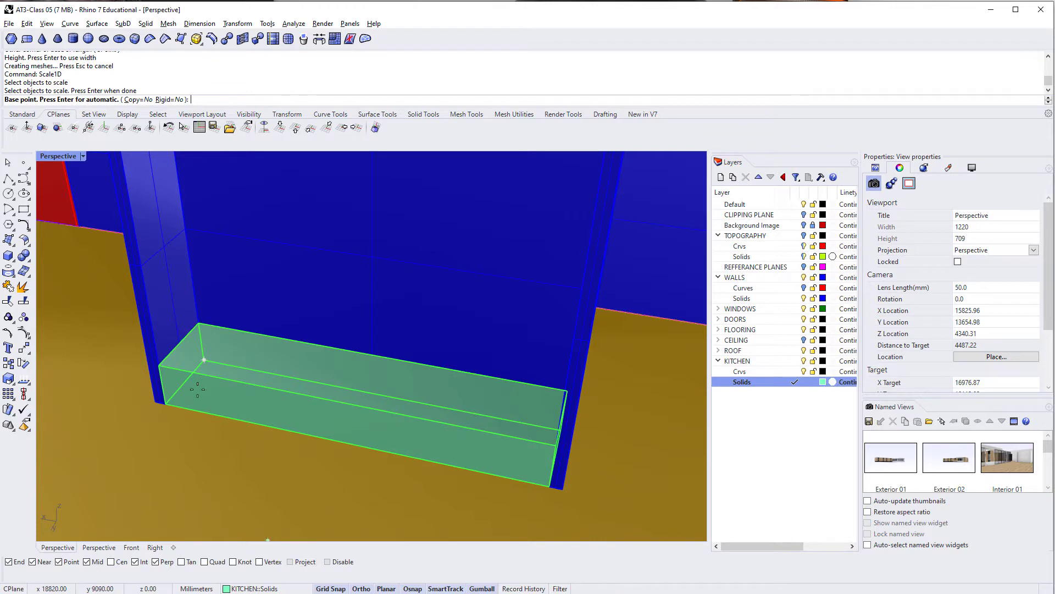
{"action": "left_click", "coordinate": [198, 325]}
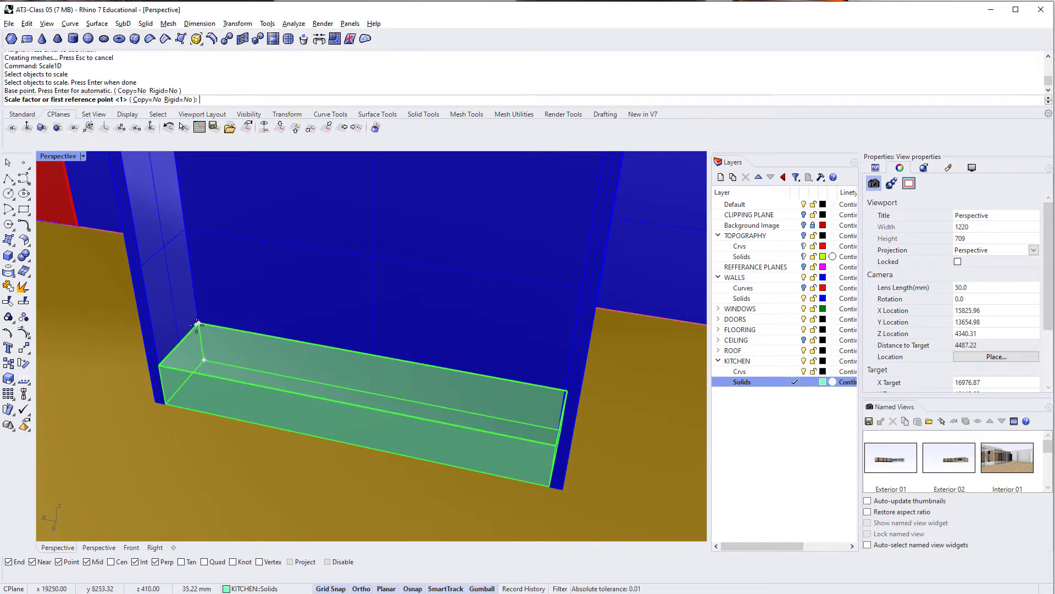
{"action": "left_click", "coordinate": [158, 365]}
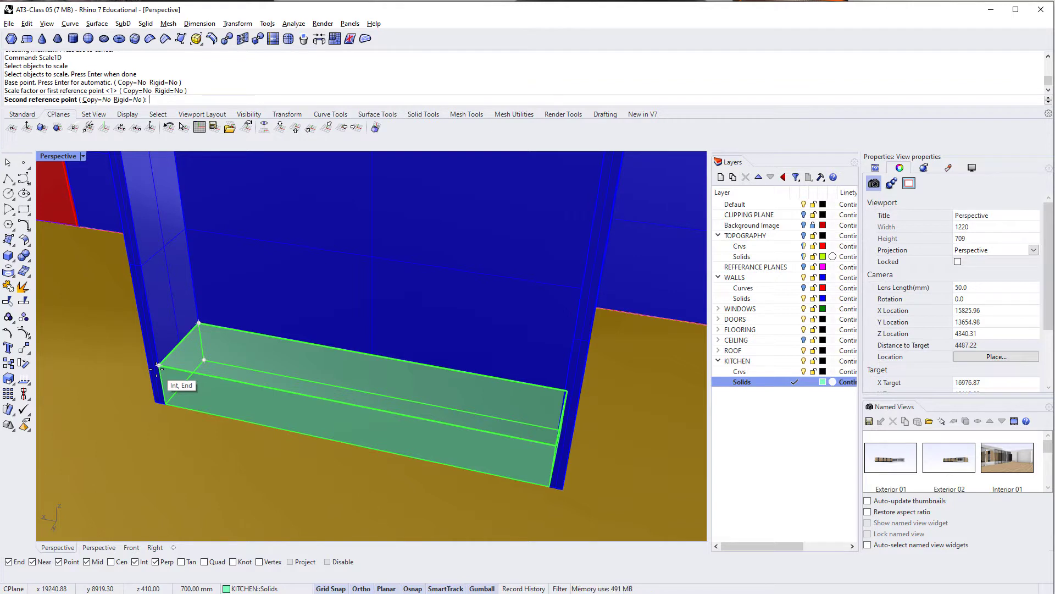
{"action": "type", "text": "650"}
{"action": "key", "text": "Return"}
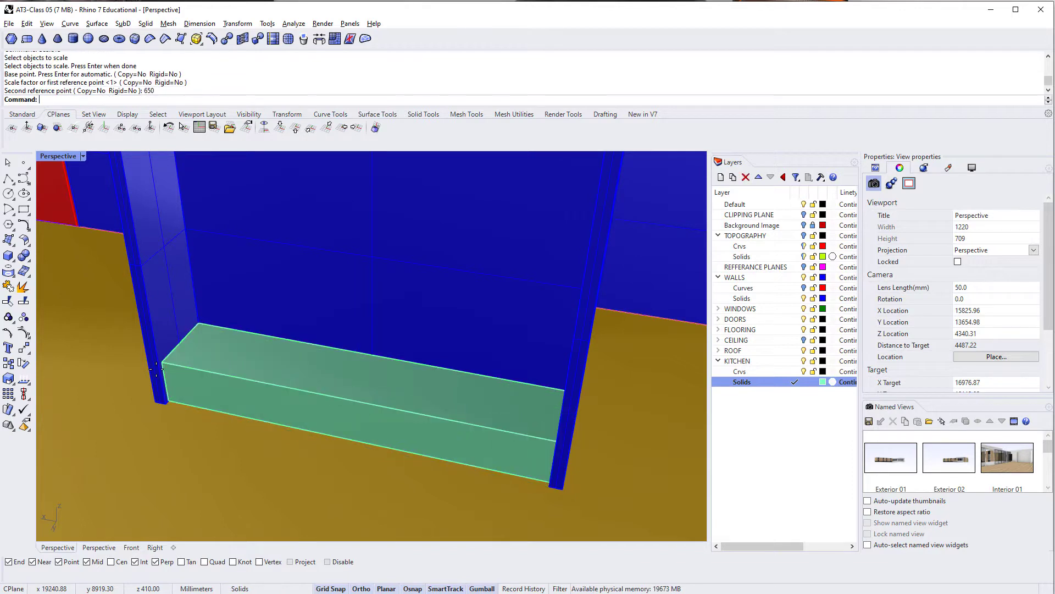
Scale the box vertically from its front floor corner to a height of 100 mm, forming the kitchen plinth.
{"action": "left_click", "coordinate": [193, 361]}
{"action": "key", "text": "Return"}
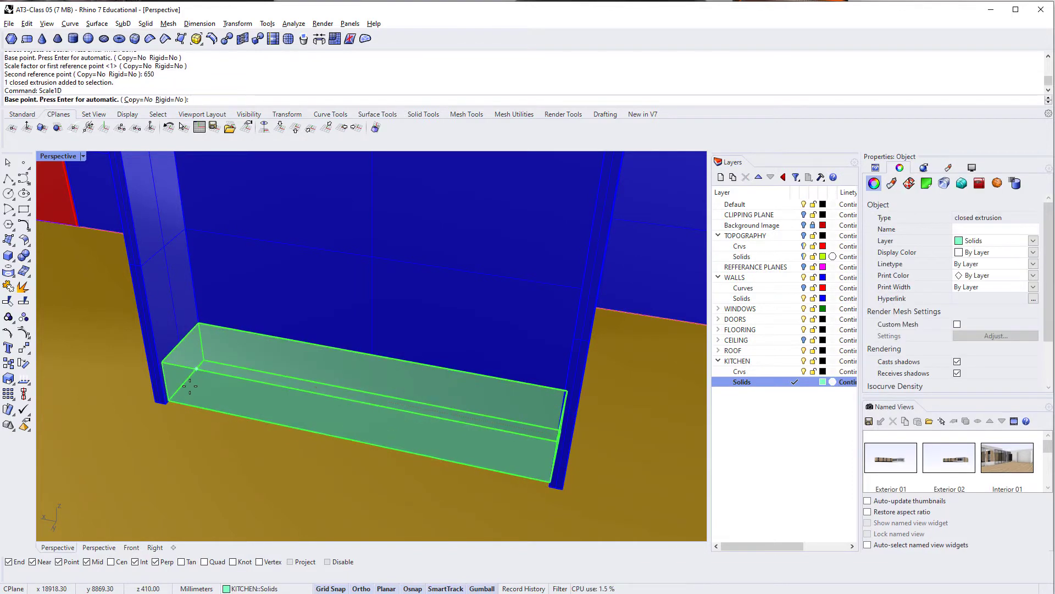
{"action": "left_click", "coordinate": [169, 400]}
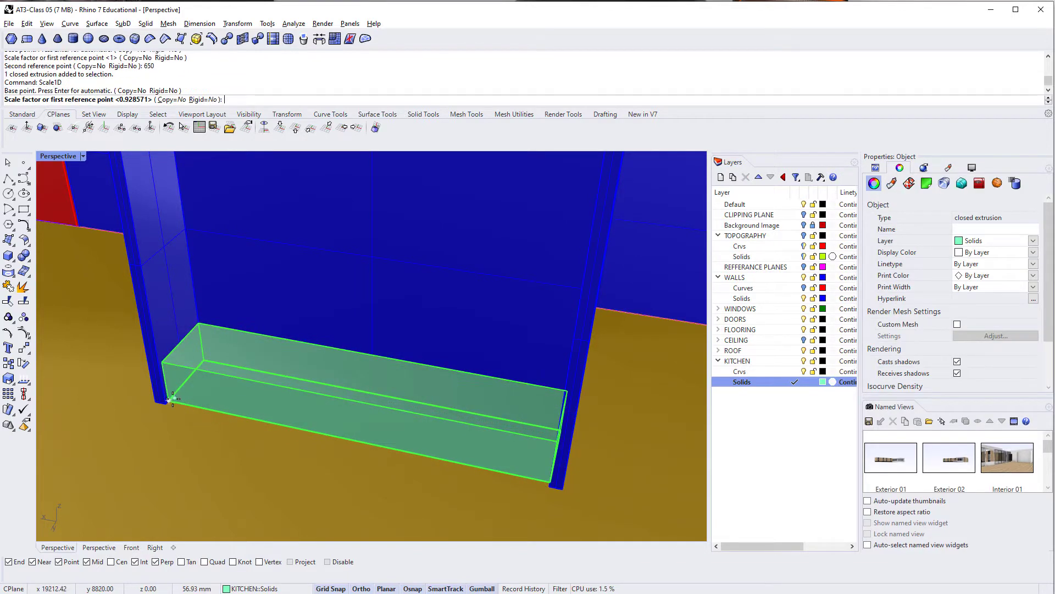
{"action": "left_click", "coordinate": [169, 365]}
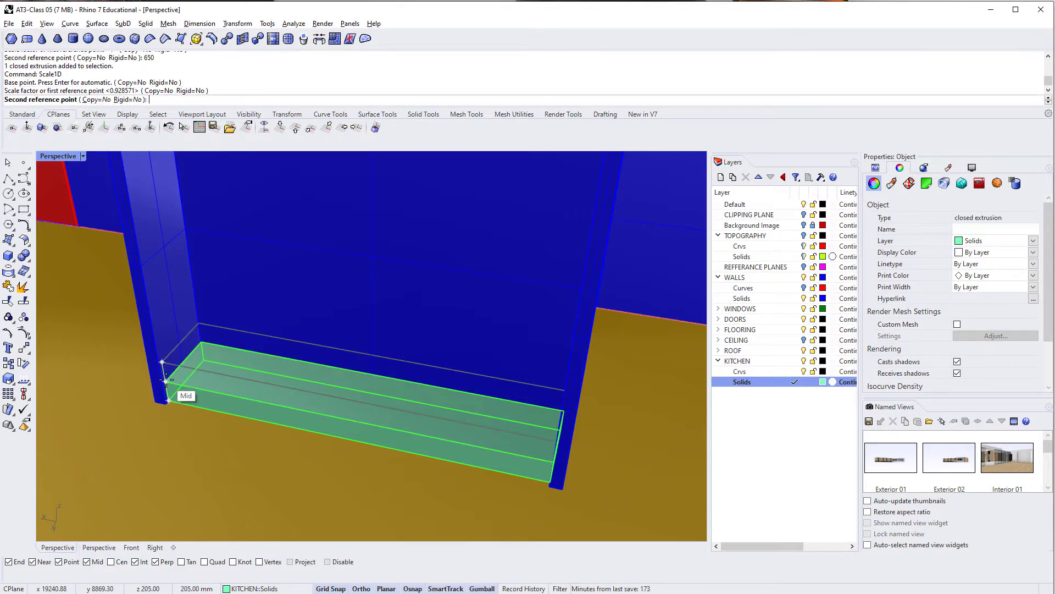
{"action": "type", "text": "100"}
{"action": "key", "text": "Return"}
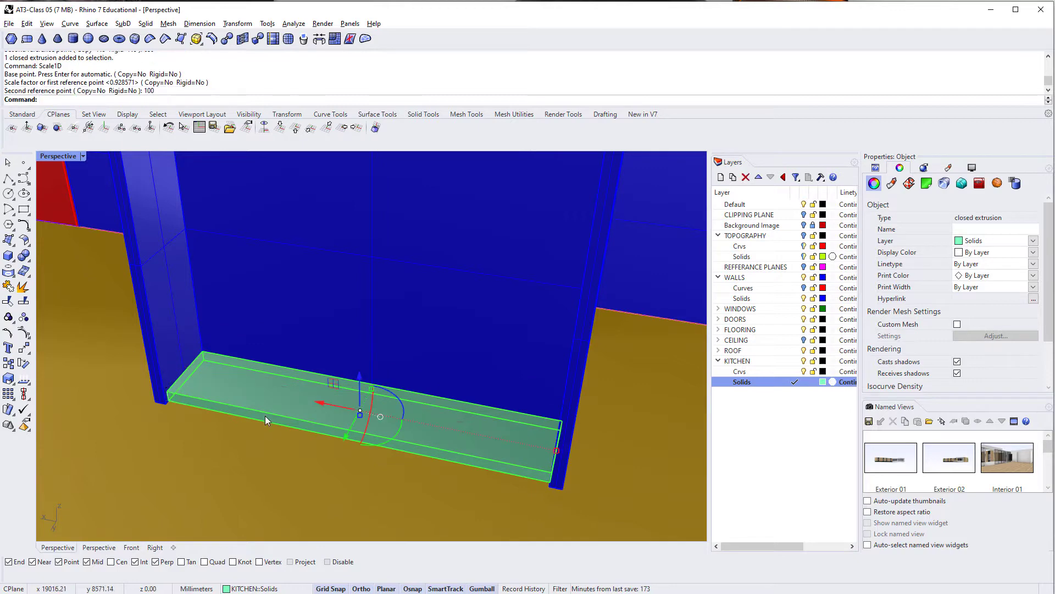
{"action": "key", "text": "Escape"}
Duplicate the plinth box straight up, about 360 mm above the original.
{"action": "mouse_move", "coordinate": [272, 423]}
{"action": "right_mouse_down"}
{"action": "mouse_move", "coordinate": [353, 401]}
{"action": "mouse_move", "coordinate": [281, 423]}
{"action": "mouse_move", "coordinate": [348, 412]}
{"action": "mouse_move", "coordinate": [274, 422]}
{"action": "mouse_move", "coordinate": [286, 423]}
{"action": "right_mouse_up"}
{"action": "left_click", "coordinate": [281, 423]}
{"action": "type", "text": "ZS"}
{"action": "key", "text": "Return"}
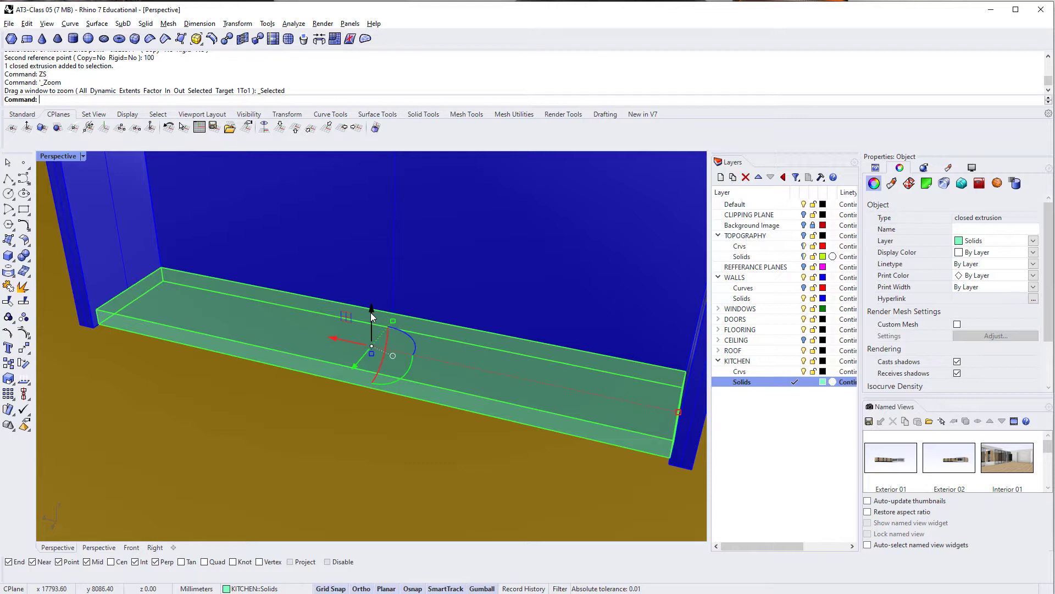
{"action": "left_click_drag", "start_coordinate": [372, 321], "coordinate": [357, 264]}
{"action": "key", "text": "alt"}
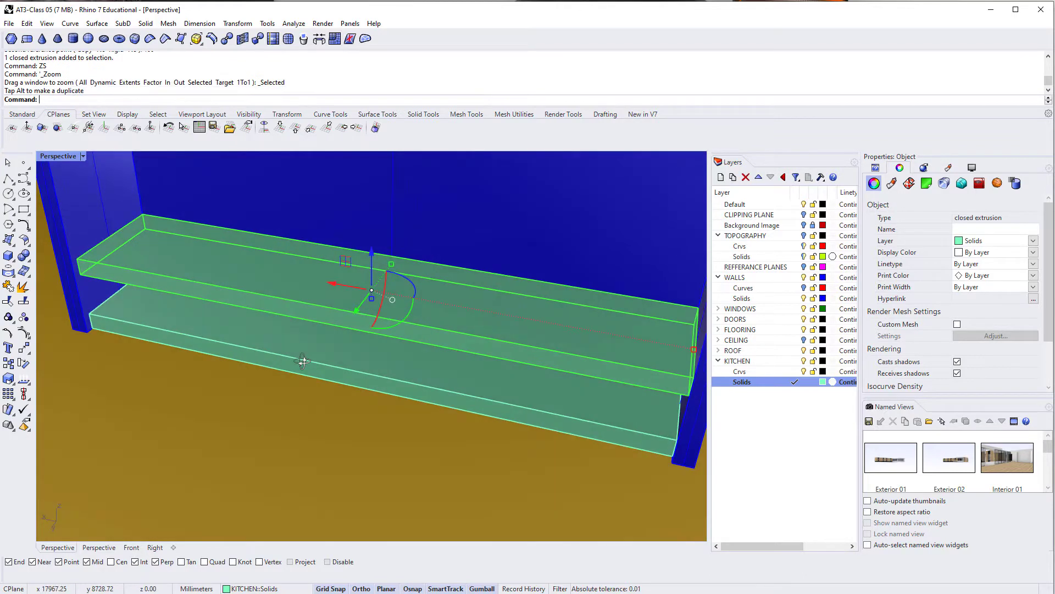
Scale the upper box's depth from its back corner out to the front edge of the side wall.
{"action": "type", "text": "scale1d"}
{"action": "key", "text": "Return"}
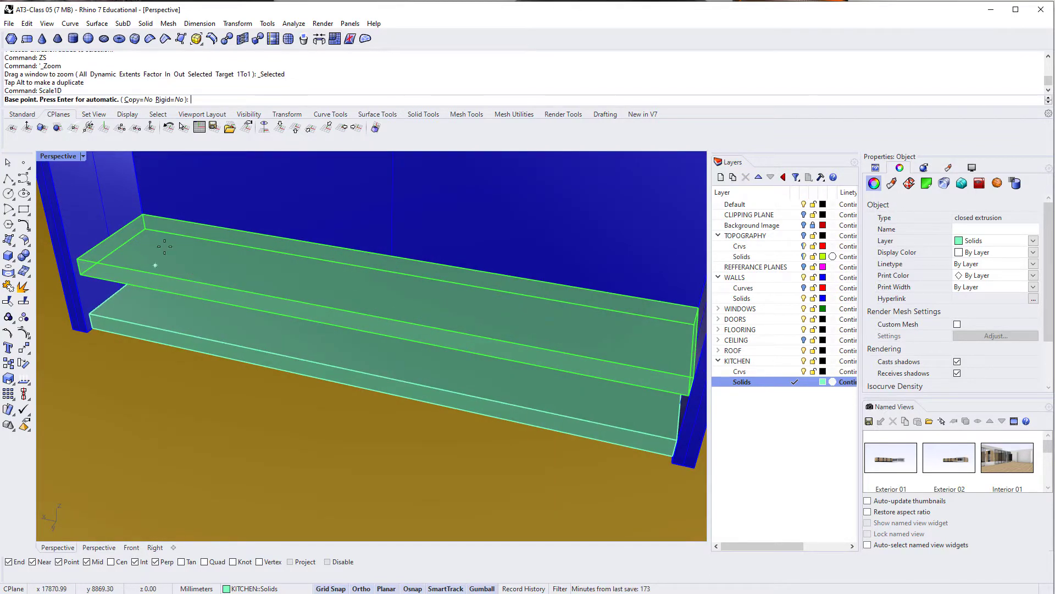
{"action": "left_click", "coordinate": [144, 214]}
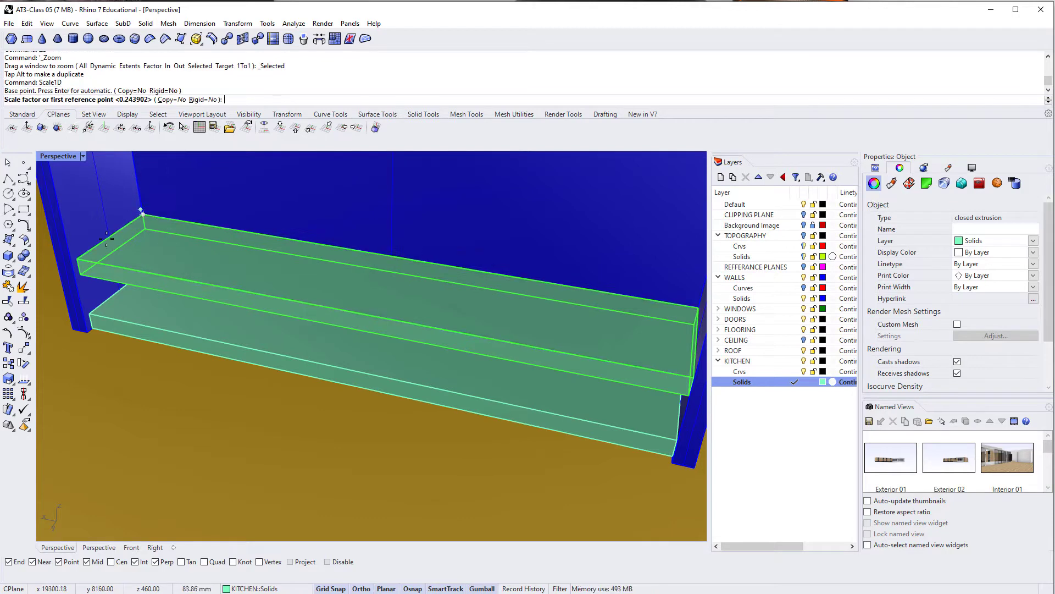
{"action": "left_click", "coordinate": [78, 259]}
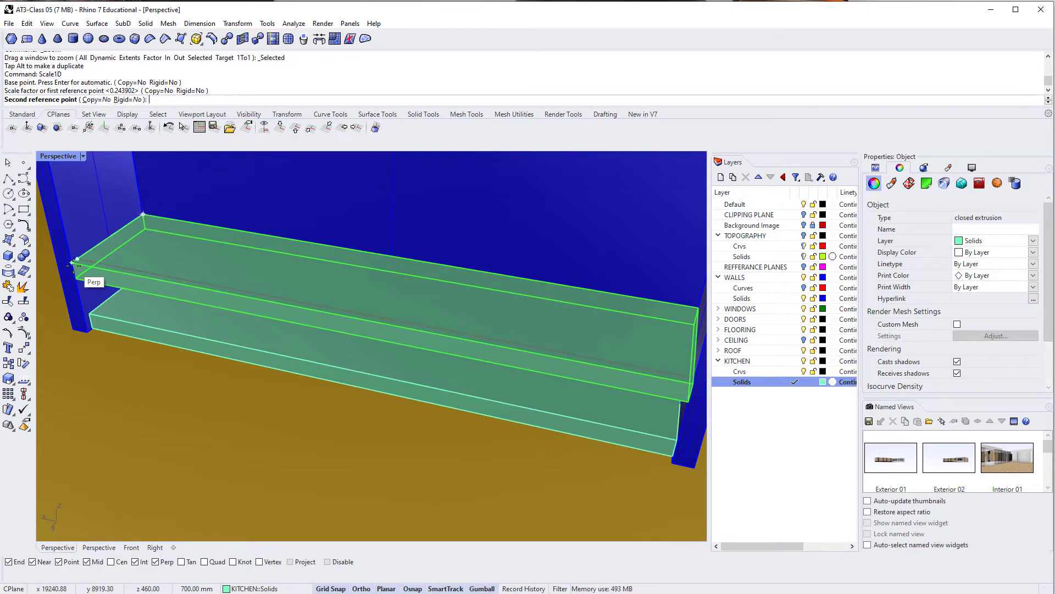
{"action": "left_click", "coordinate": [74, 265]}
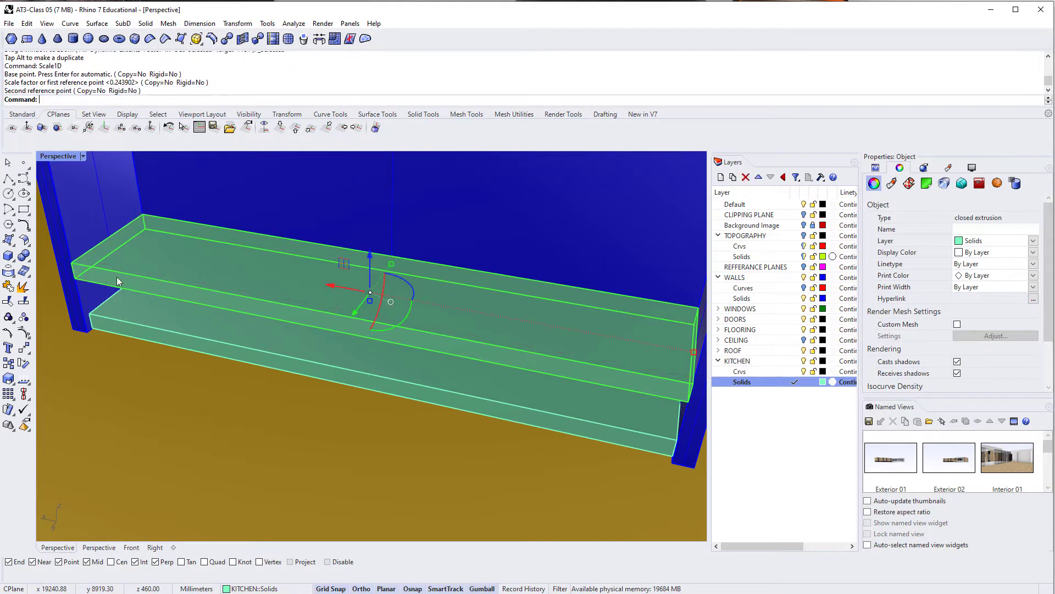
Stretch the upper box vertically from its top back corner down to the plinth's top face.
{"action": "right_click_drag", "start_coordinate": [314, 323], "coordinate": [217, 332]}
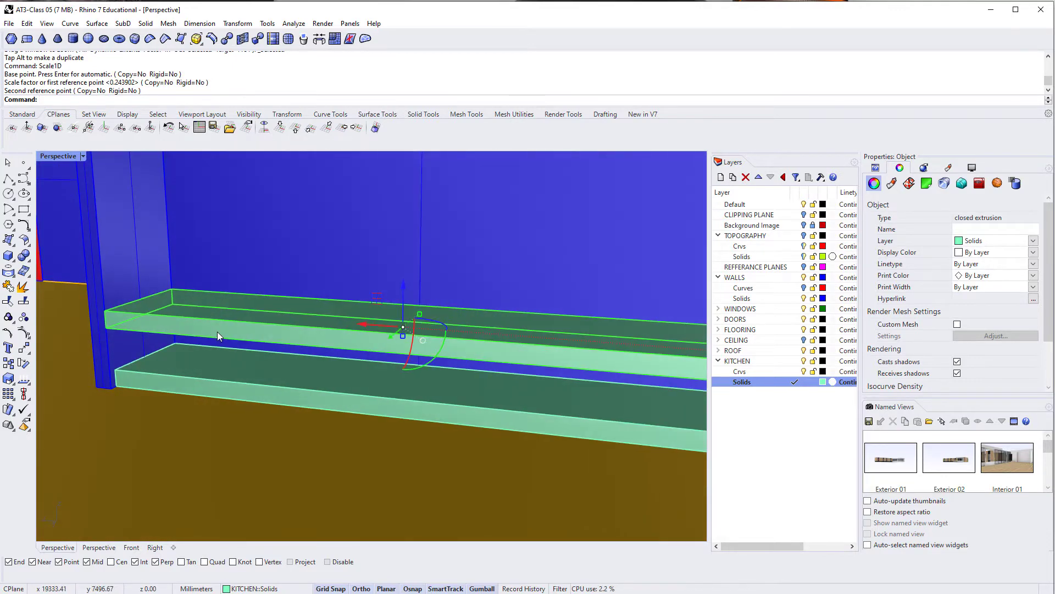
{"action": "right_click", "coordinate": [216, 331]}
{"action": "left_click", "coordinate": [172, 290]}
{"action": "left_click", "coordinate": [171, 308]}
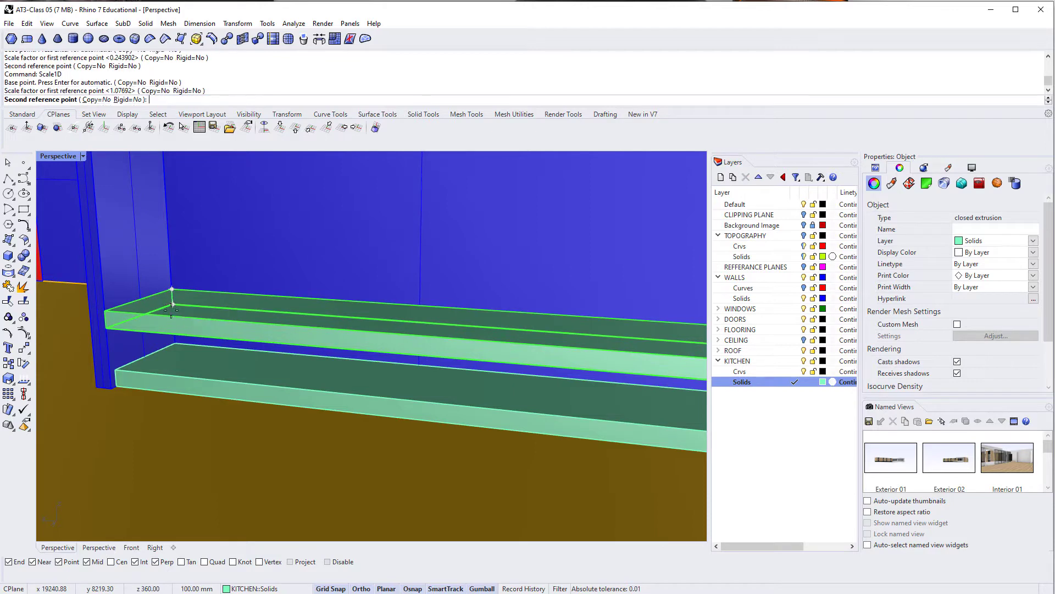
{"action": "left_click", "coordinate": [179, 352]}
Scale the upper box vertically from its bottom back corner to a height of 750 mm.
{"action": "right_click_drag", "start_coordinate": [187, 329], "coordinate": [212, 343]}
{"action": "right_click", "coordinate": [213, 343]}
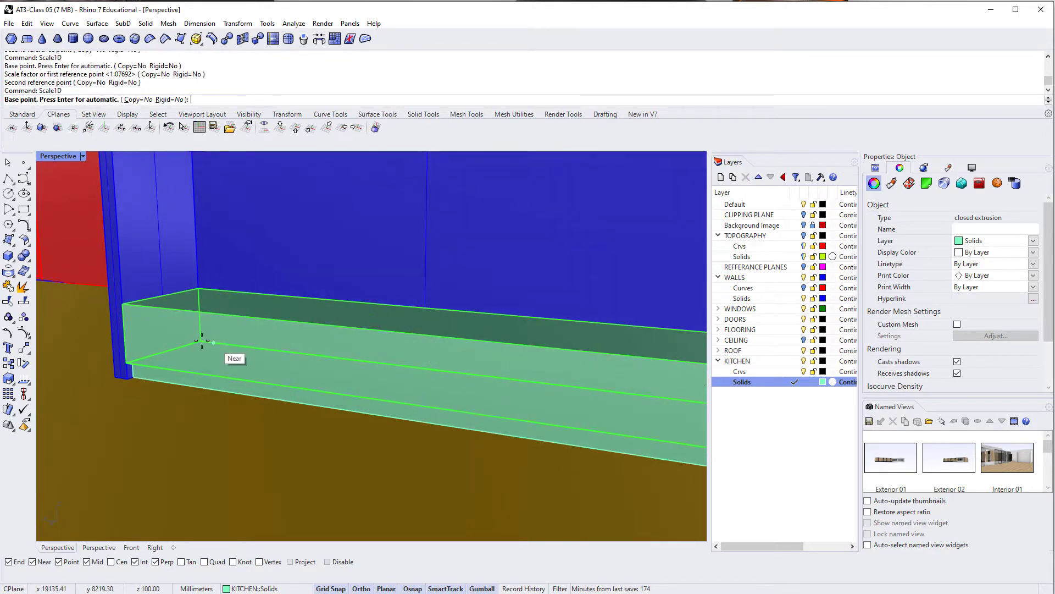
{"action": "left_click", "coordinate": [202, 340]}
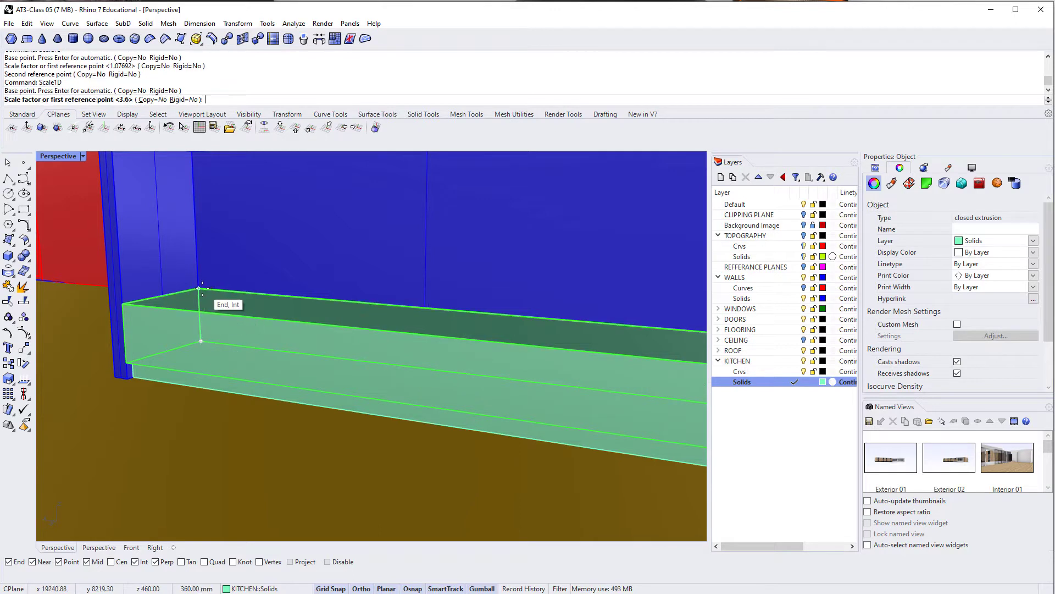
{"action": "left_click", "coordinate": [198, 288]}
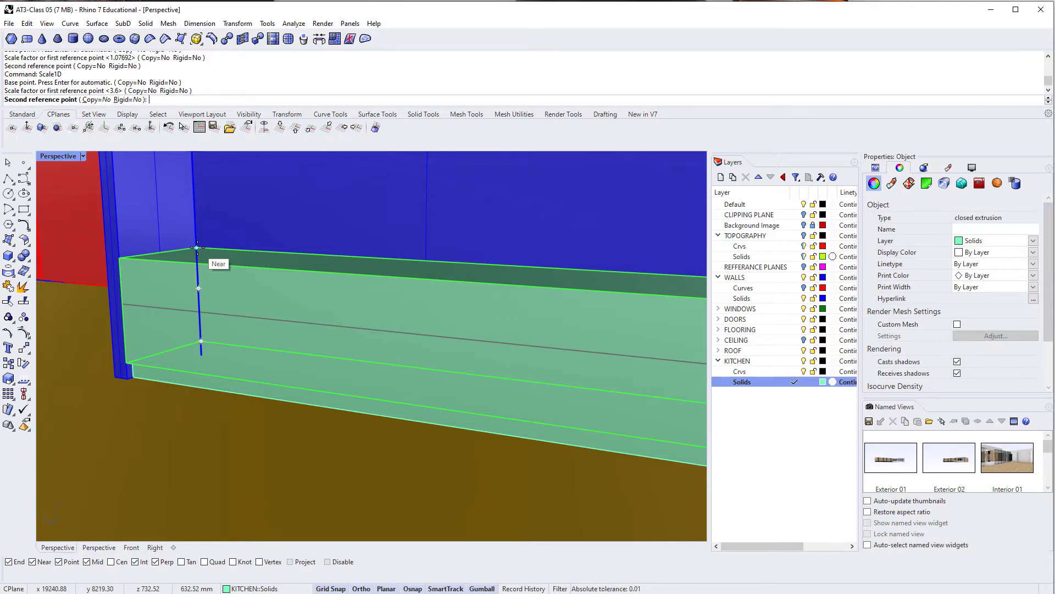
{"action": "type", "text": "750"}
{"action": "key", "text": "Return"}
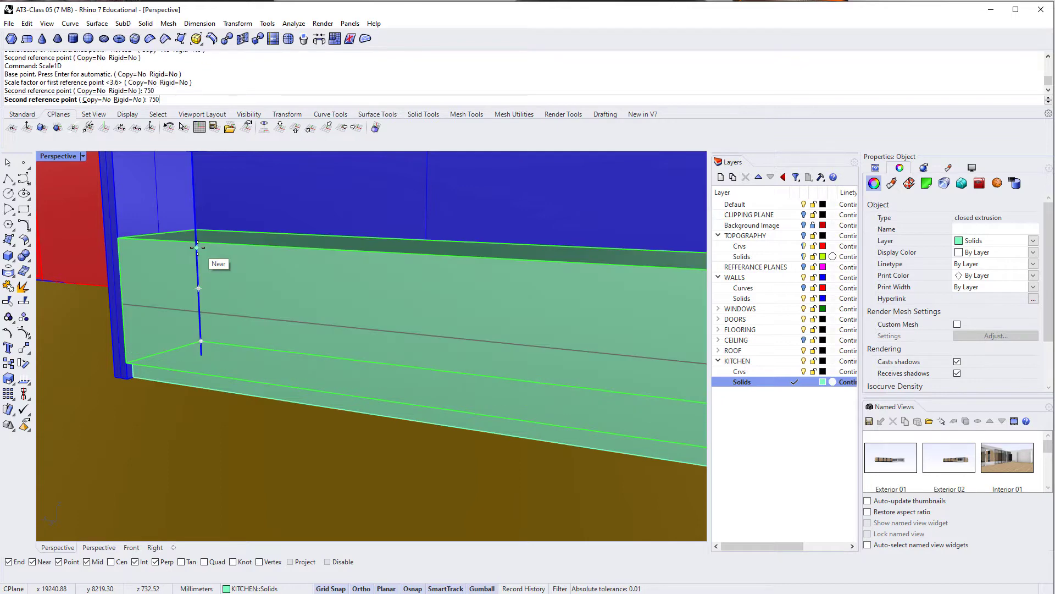
{"action": "key", "text": "Escape"}
Scale the 750 mm high cabinet box from its back edge to a depth of 675 mm.
{"action": "right_click_drag", "start_coordinate": [202, 250], "coordinate": [208, 324]}
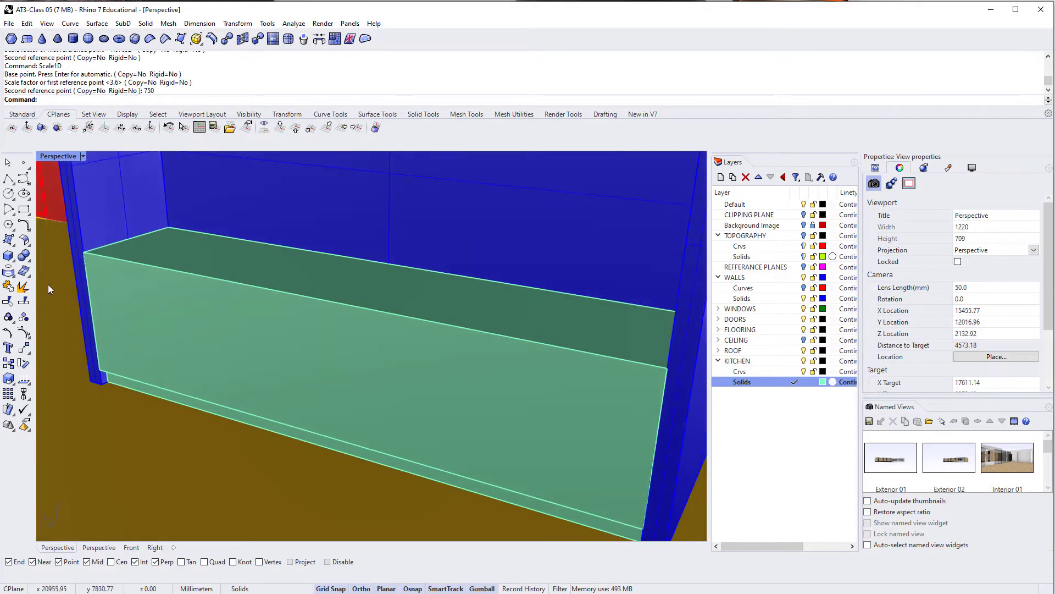
{"action": "scroll", "coordinate": [76, 263], "scroll_direction": "up", "scroll_amount": 5}
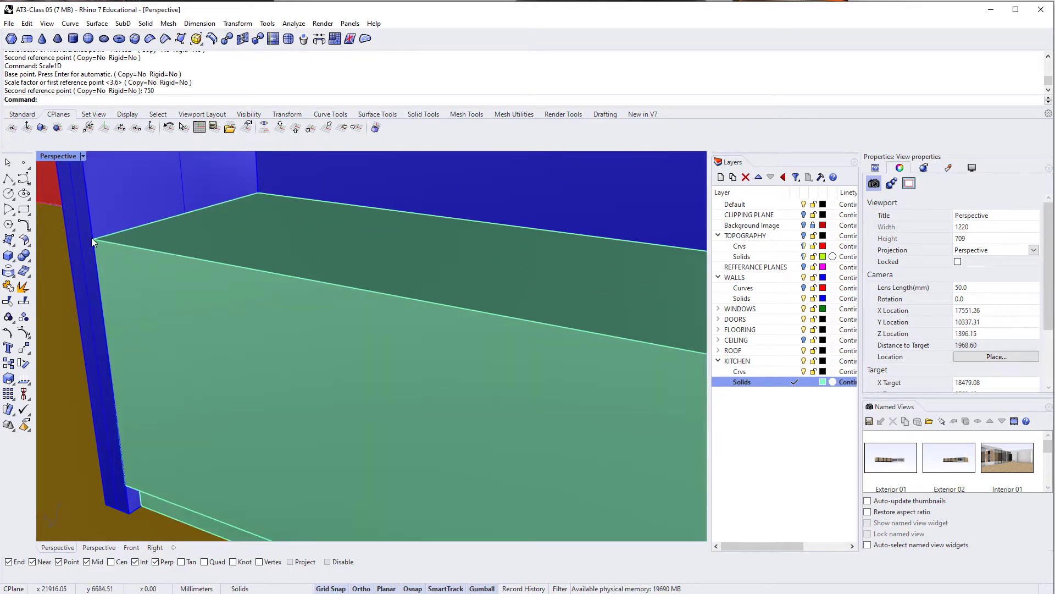
{"action": "scroll", "coordinate": [200, 323], "scroll_direction": "down", "scroll_amount": 3}
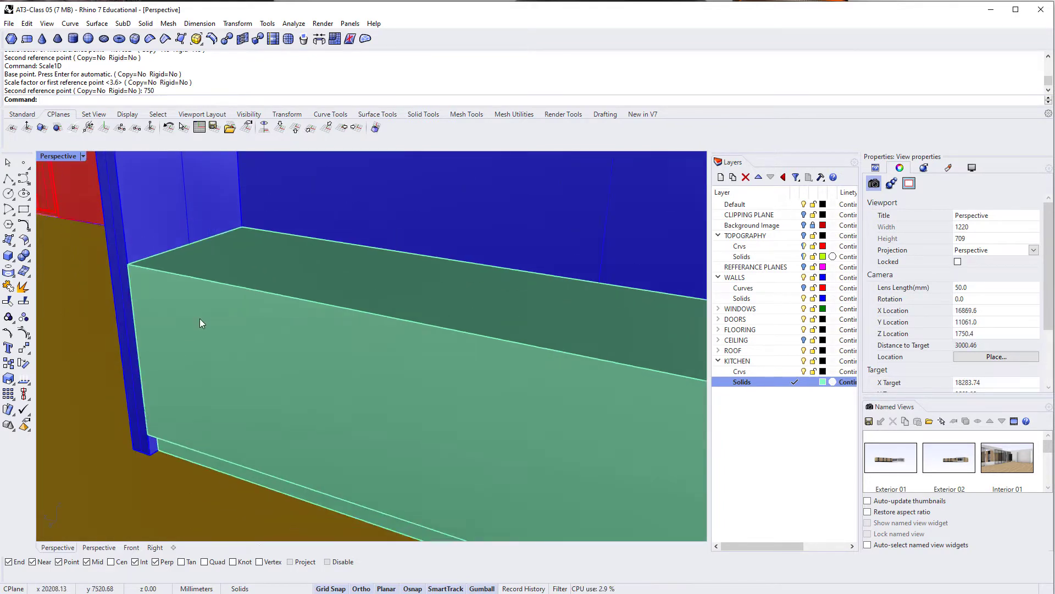
{"action": "right_click_drag", "start_coordinate": [200, 322], "coordinate": [190, 370]}
{"action": "left_click", "coordinate": [214, 355]}
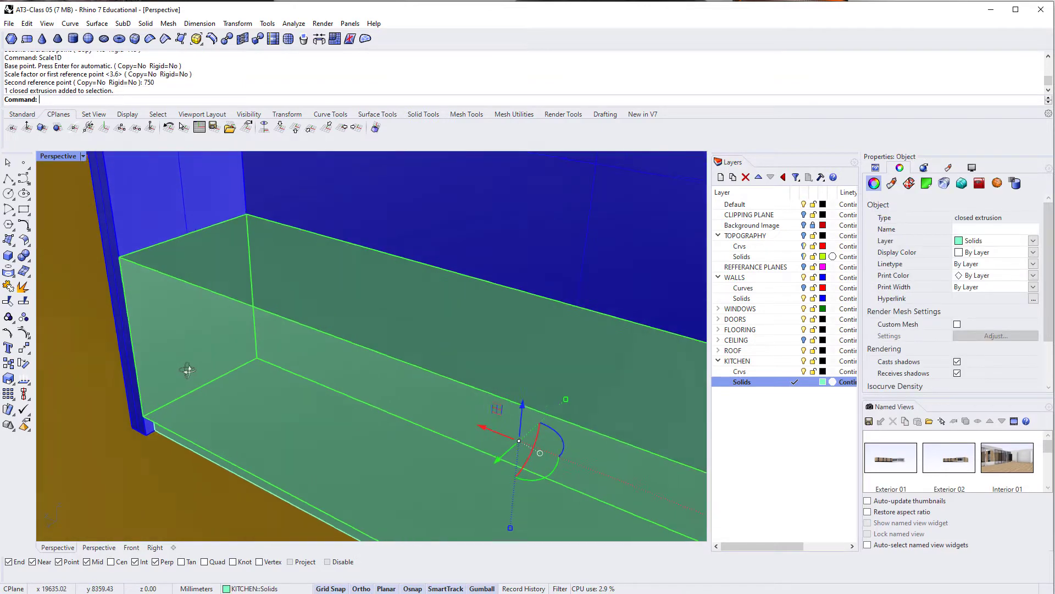
{"action": "key", "text": "Return"}
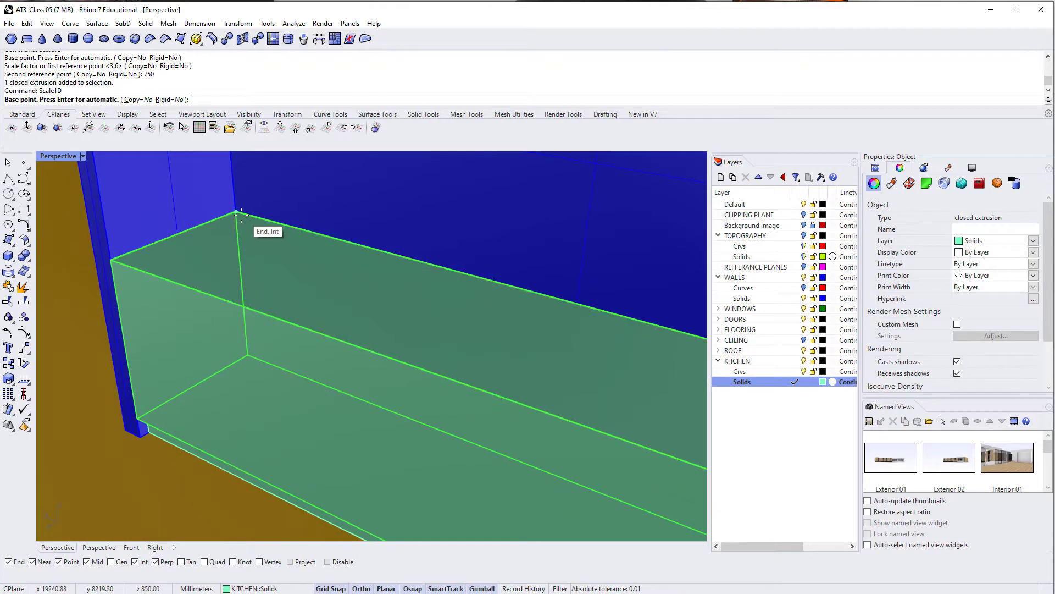
{"action": "left_click", "coordinate": [237, 211]}
{"action": "left_click", "coordinate": [115, 263]}
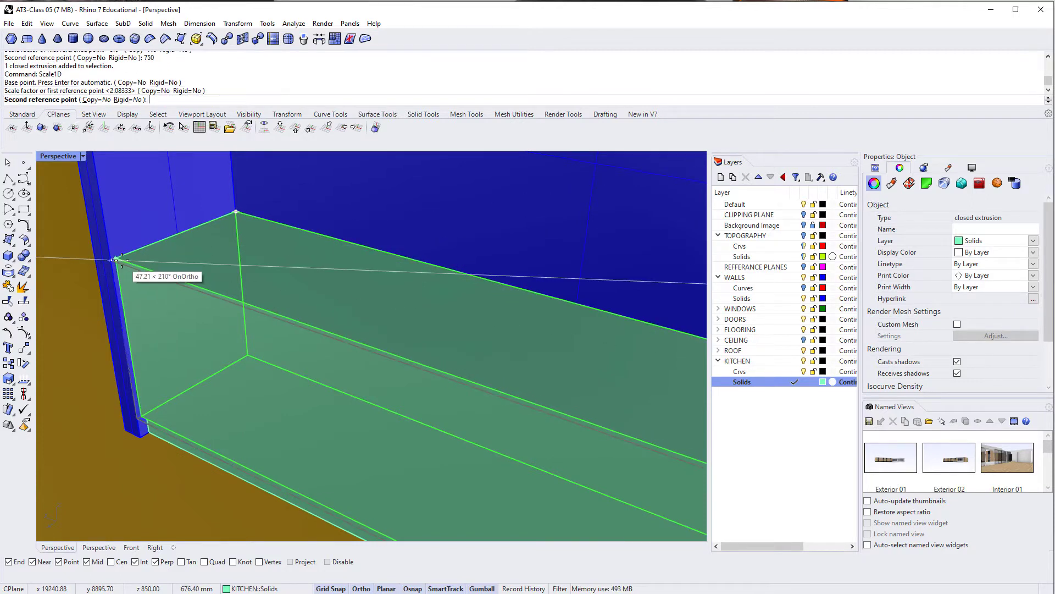
{"action": "type", "text": "675"}
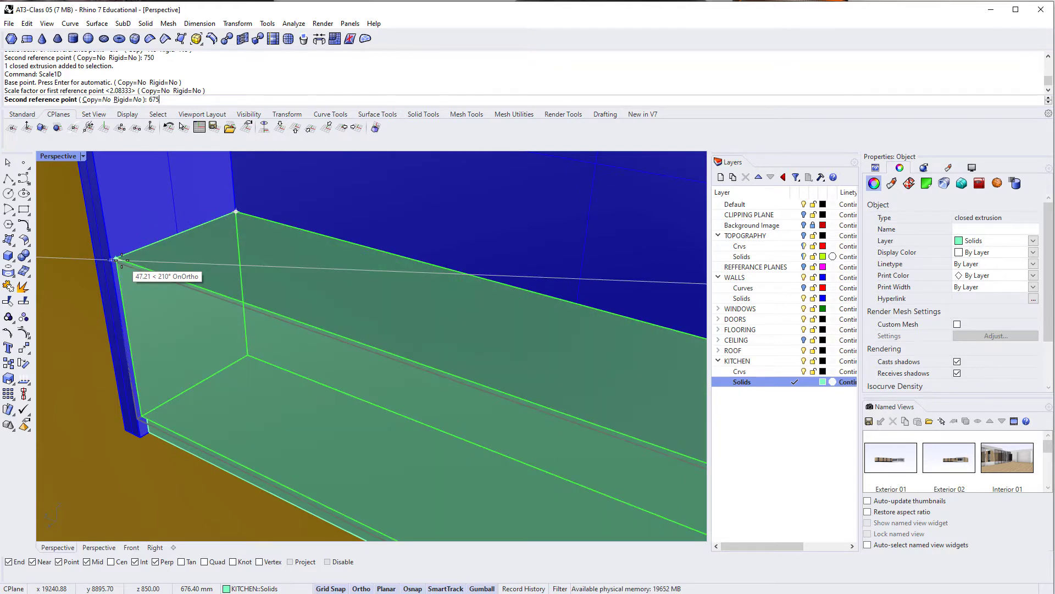
{"action": "key", "text": "BackSpace"}
{"action": "key", "text": "BackSpace"}
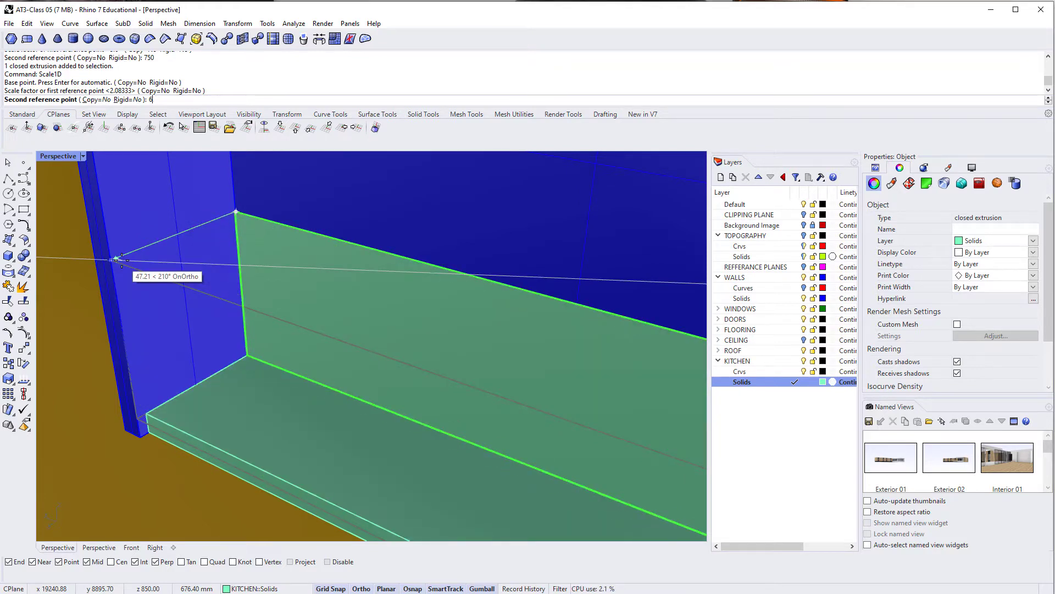
{"action": "type", "text": "75"}
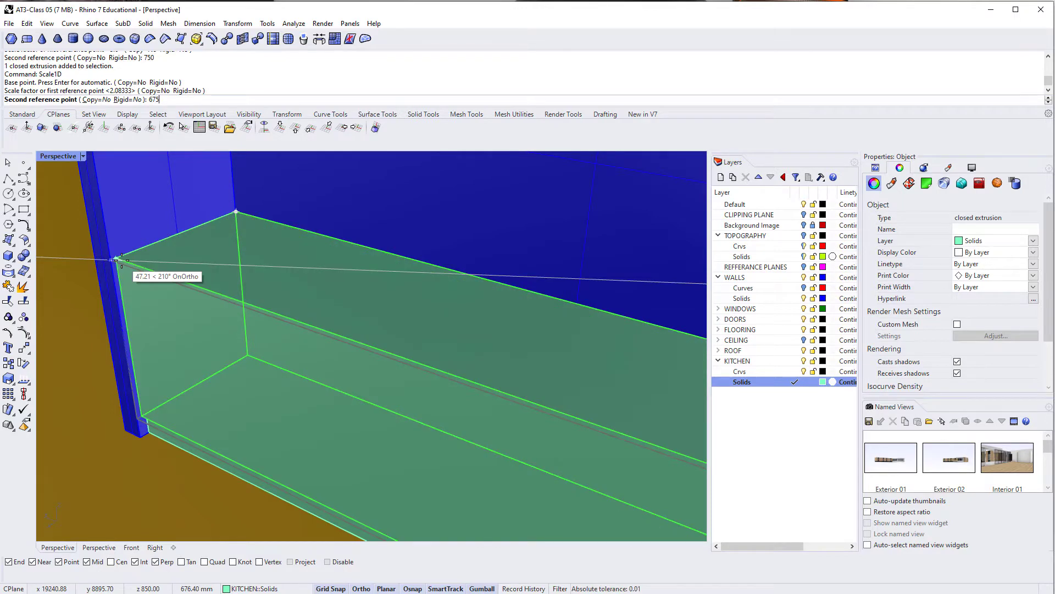
{"action": "key", "text": "Return"}
{"action": "scroll", "coordinate": [131, 269], "scroll_direction": "down", "scroll_amount": 5}
{"action": "key", "text": "Escape"}
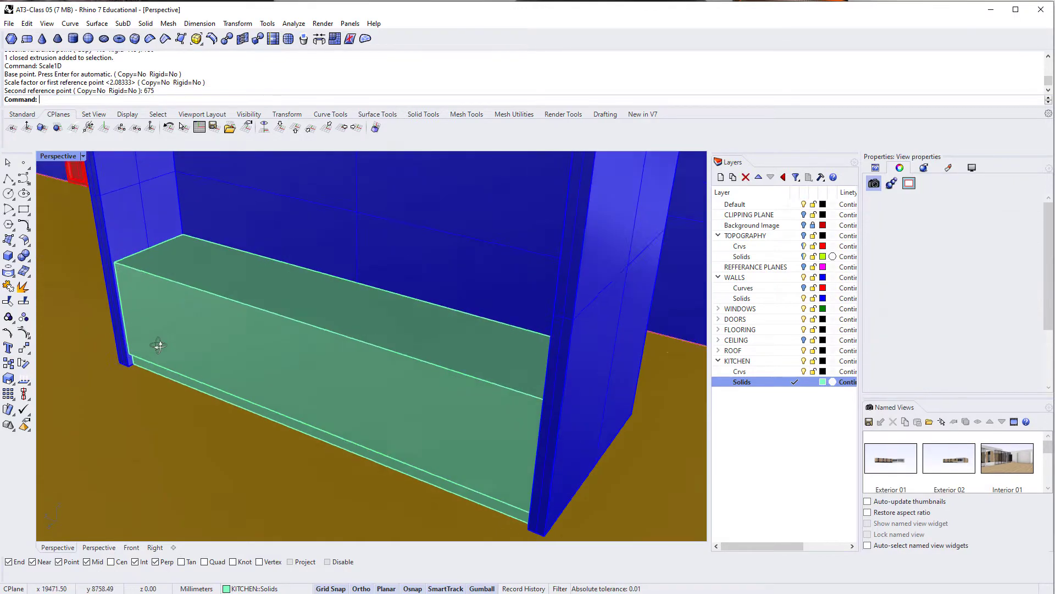
Duplicate the base cabinet box straight up by about 980 mm for the upper cabinets.
{"action": "mouse_move", "coordinate": [157, 347]}
{"action": "right_mouse_down"}
{"action": "mouse_move", "coordinate": [282, 352]}
{"action": "mouse_move", "coordinate": [297, 342]}
{"action": "mouse_move", "coordinate": [173, 351]}
{"action": "right_mouse_up"}
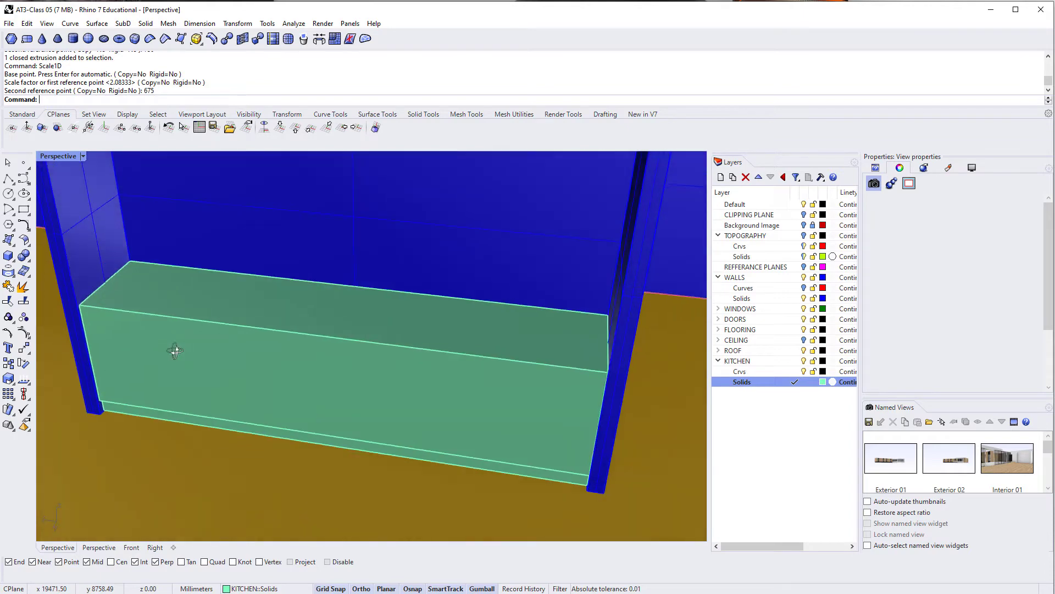
{"action": "right_click_drag", "start_coordinate": [352, 434], "coordinate": [245, 367], "text": "shift"}
{"action": "left_click", "coordinate": [255, 346]}
{"action": "key", "text": "alt"}
{"action": "left_click_drag", "start_coordinate": [315, 352], "coordinate": [298, 206]}
{"action": "right_click_drag", "start_coordinate": [242, 292], "coordinate": [258, 343]}
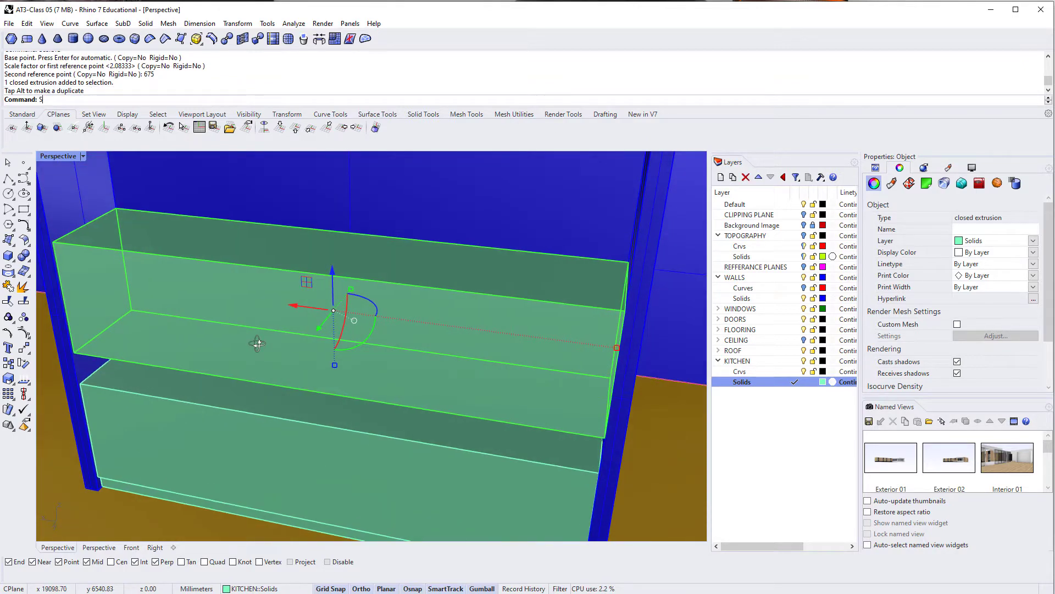
Scale the duplicated box from its back edge to a depth of 700 mm, flush with the front of the recess wall.
{"action": "key", "text": "Return"}
{"action": "left_click", "coordinate": [116, 208]}
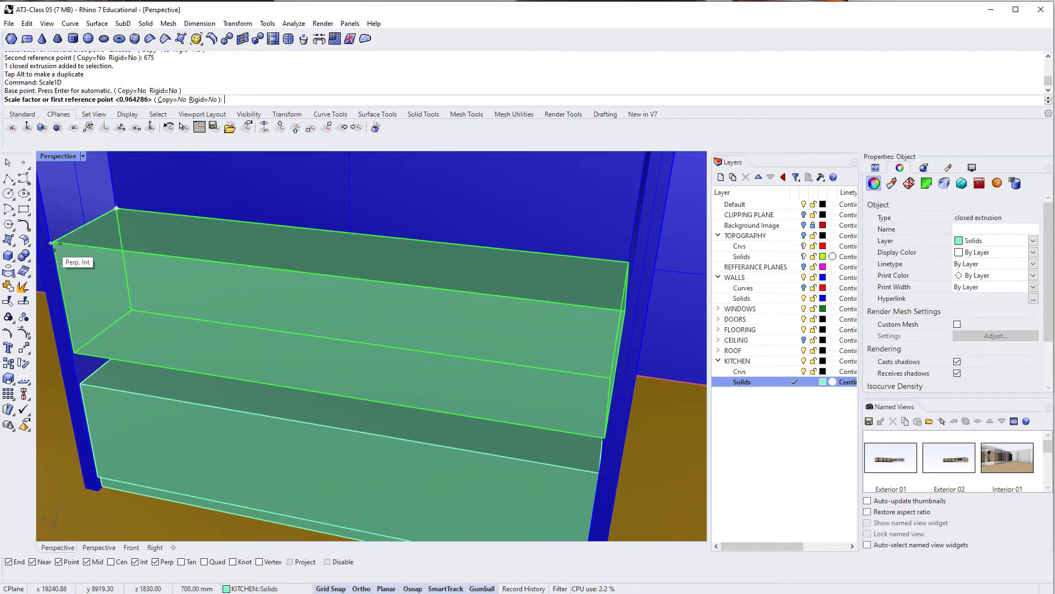
{"action": "left_click", "coordinate": [54, 243]}
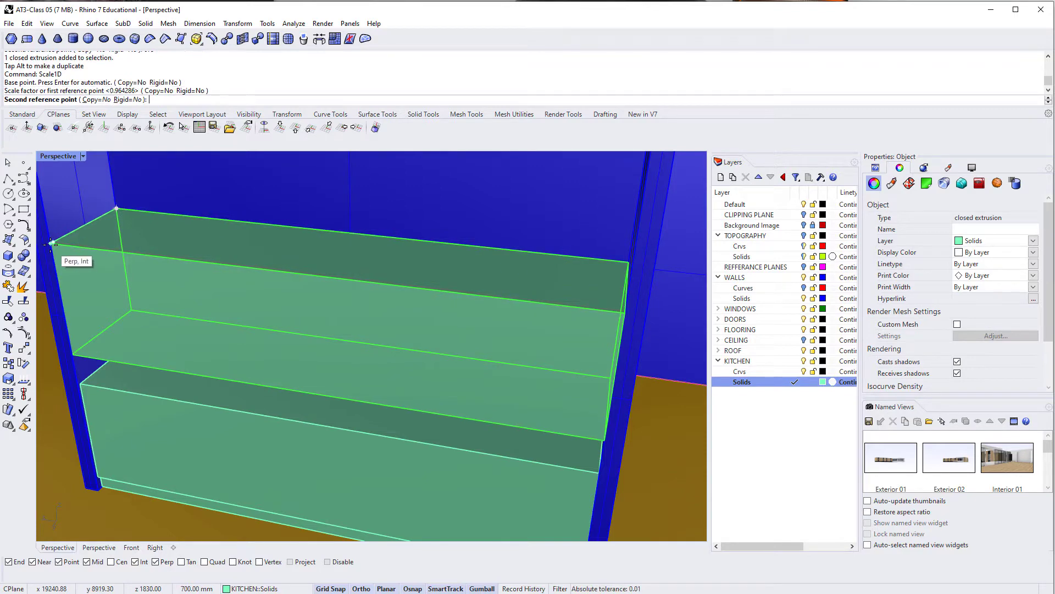
{"action": "left_click", "coordinate": [50, 243]}
{"action": "right_click_drag", "start_coordinate": [172, 316], "coordinate": [214, 331]}
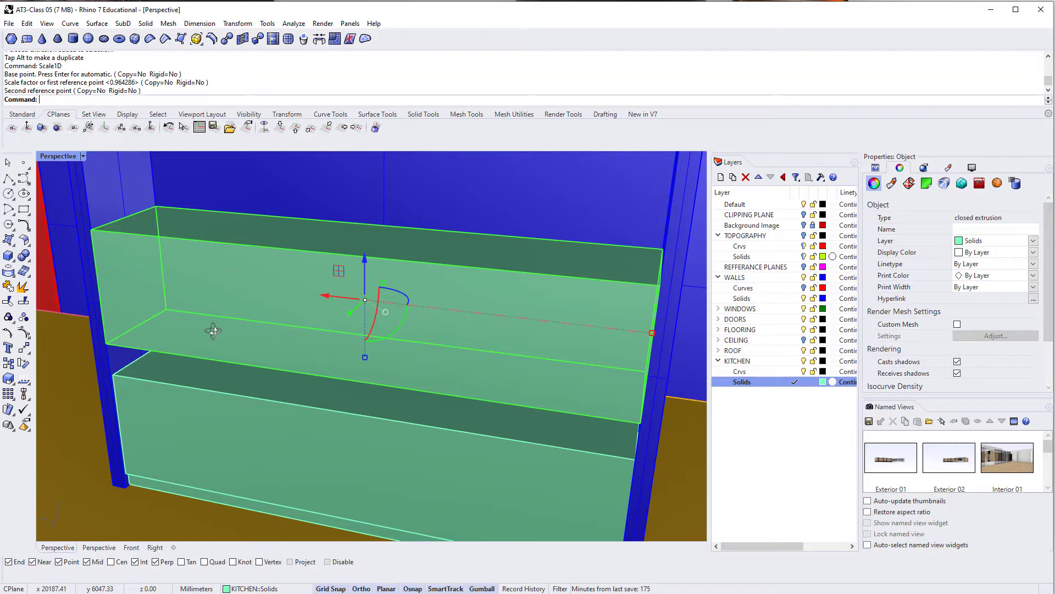
{"action": "right_click_drag", "start_coordinate": [214, 331], "coordinate": [217, 316]}
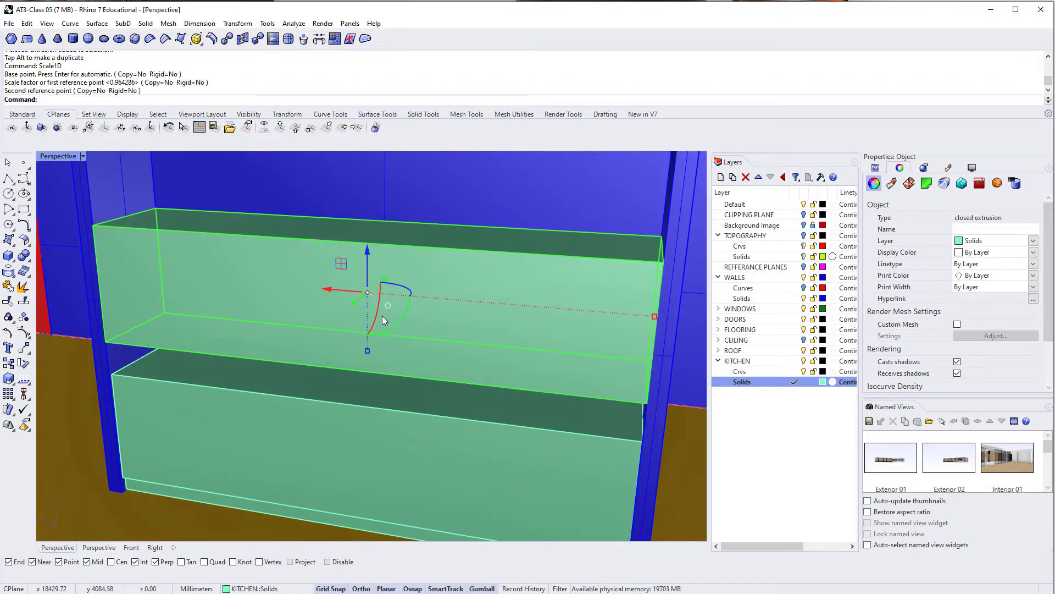
Scale the duplicated box vertically from its bottom front corner to a thickness of 50 mm for the countertop.
{"action": "key", "text": "Return"}
{"action": "left_click", "coordinate": [105, 341]}
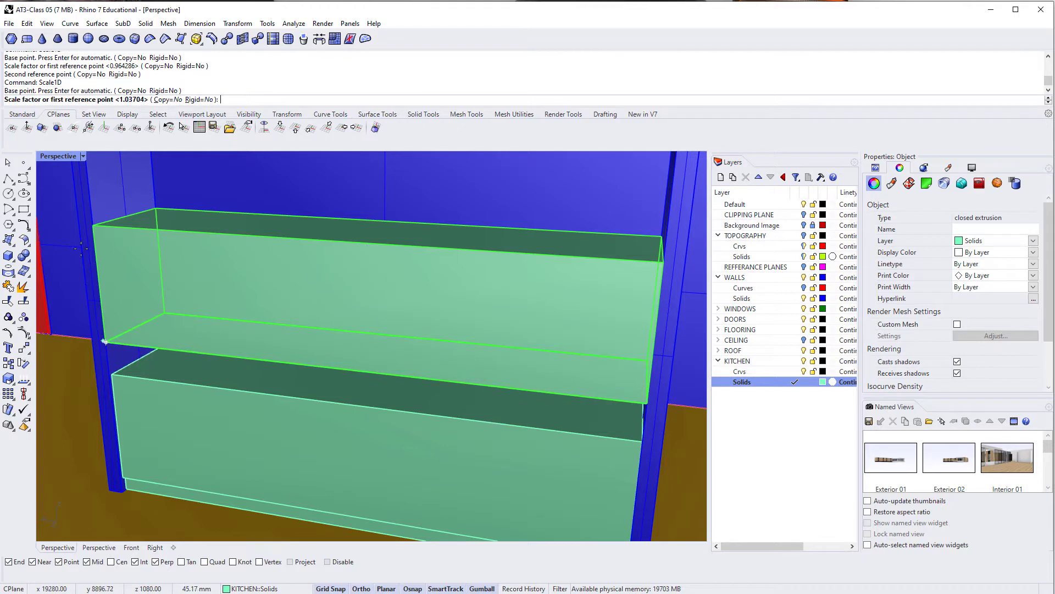
{"action": "left_click", "coordinate": [94, 226]}
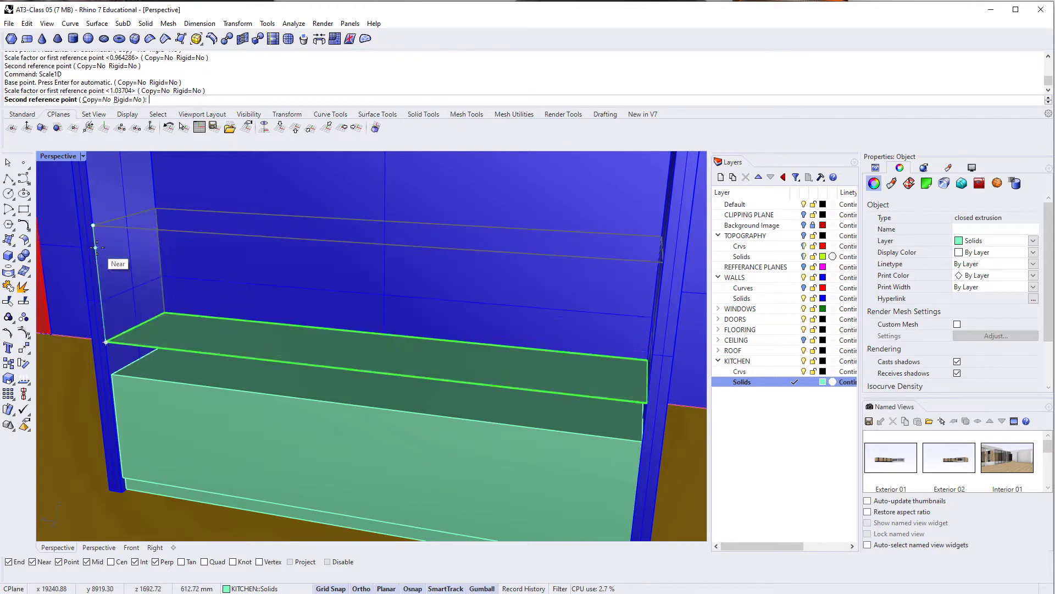
{"action": "type", "text": "50"}
{"action": "key", "text": "Return"}
{"action": "right_click_drag", "start_coordinate": [283, 363], "coordinate": [265, 358]}
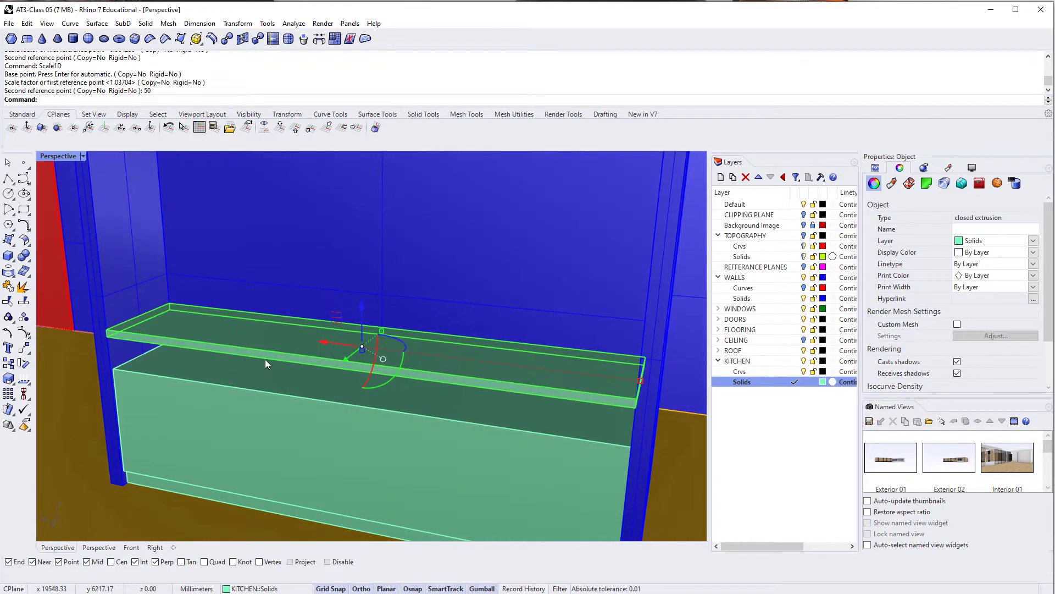
{"action": "key", "text": "Return"}
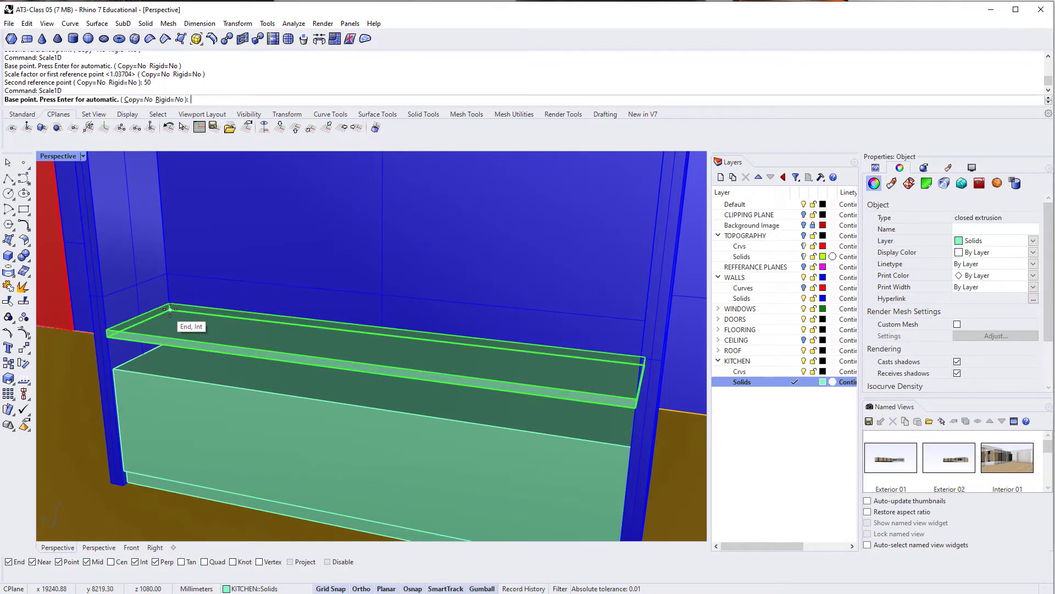
{"action": "left_click", "coordinate": [169, 309]}
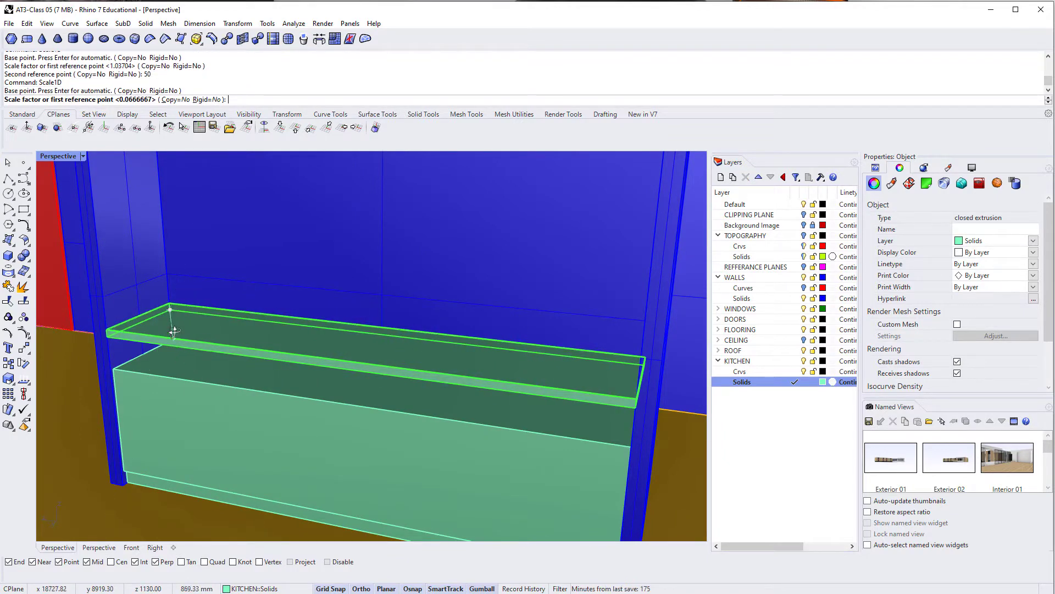
{"action": "right_click_drag", "start_coordinate": [174, 331], "coordinate": [174, 338]}
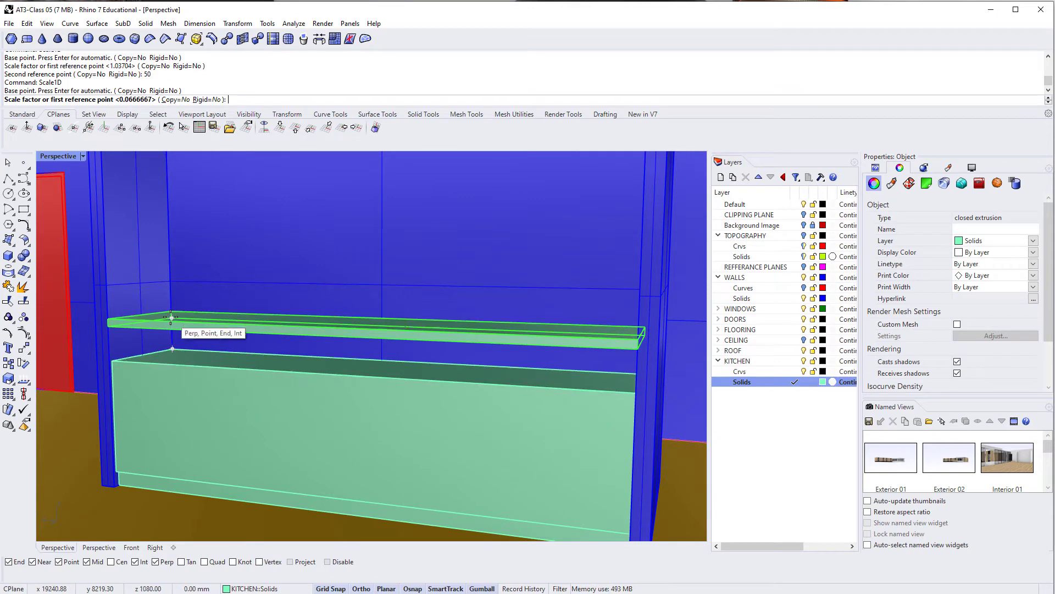
{"action": "key", "text": "Escape"}
Move the 50 mm countertop slab straight down from its bottom back corner onto the top of the base cabinet.
{"action": "type", "text": "M"}
{"action": "key", "text": "Return"}
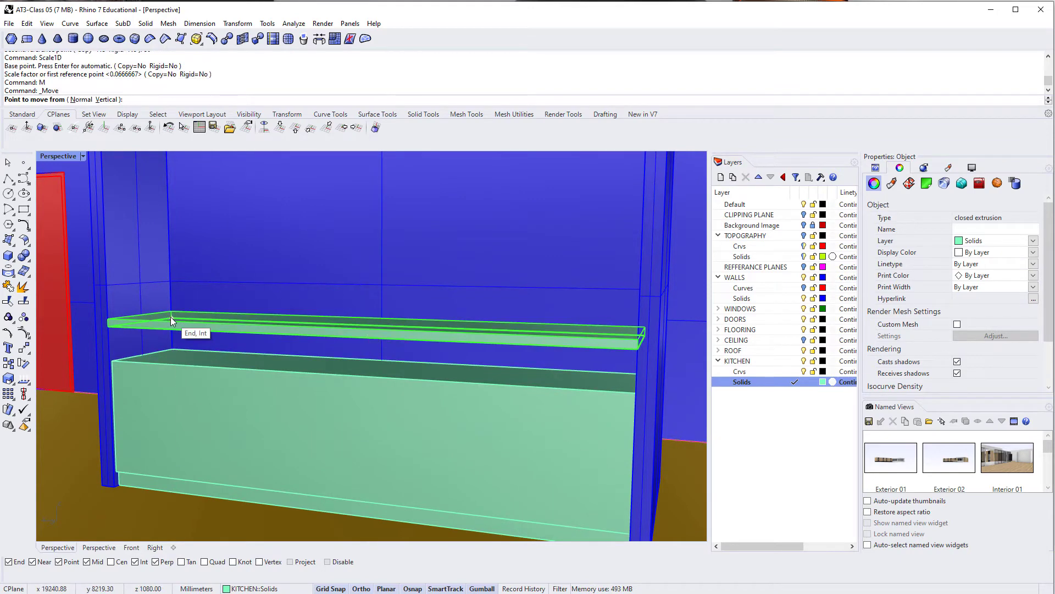
{"action": "left_click", "coordinate": [170, 316]}
{"action": "left_click", "coordinate": [173, 349]}
{"action": "key", "text": "Escape"}
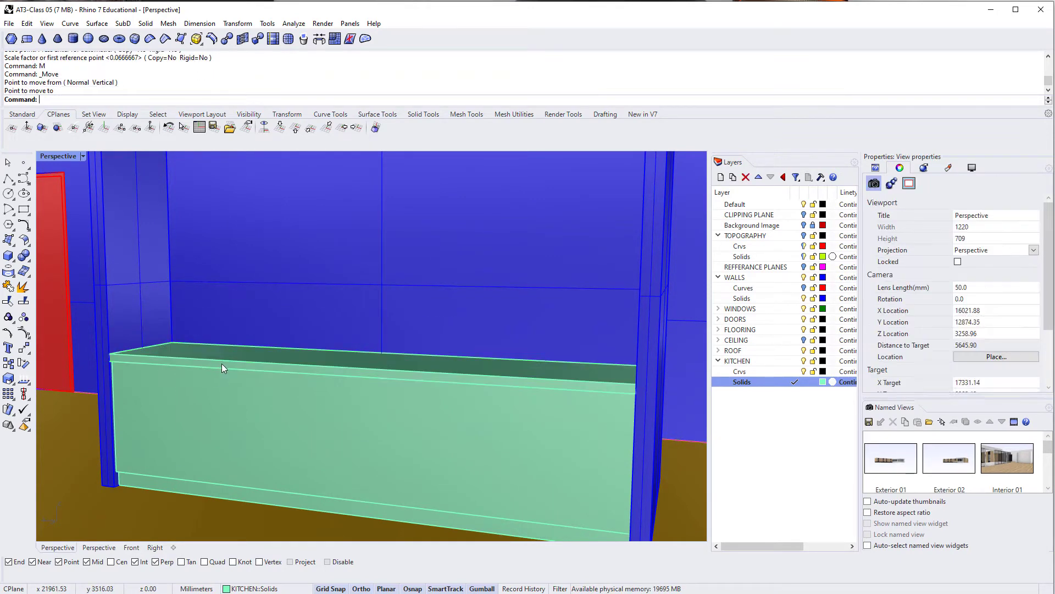
Examine how the countertop meets the recess wall and base cabinet, framing the selected box.
{"action": "scroll", "coordinate": [222, 364], "scroll_direction": "up", "scroll_amount": 6}
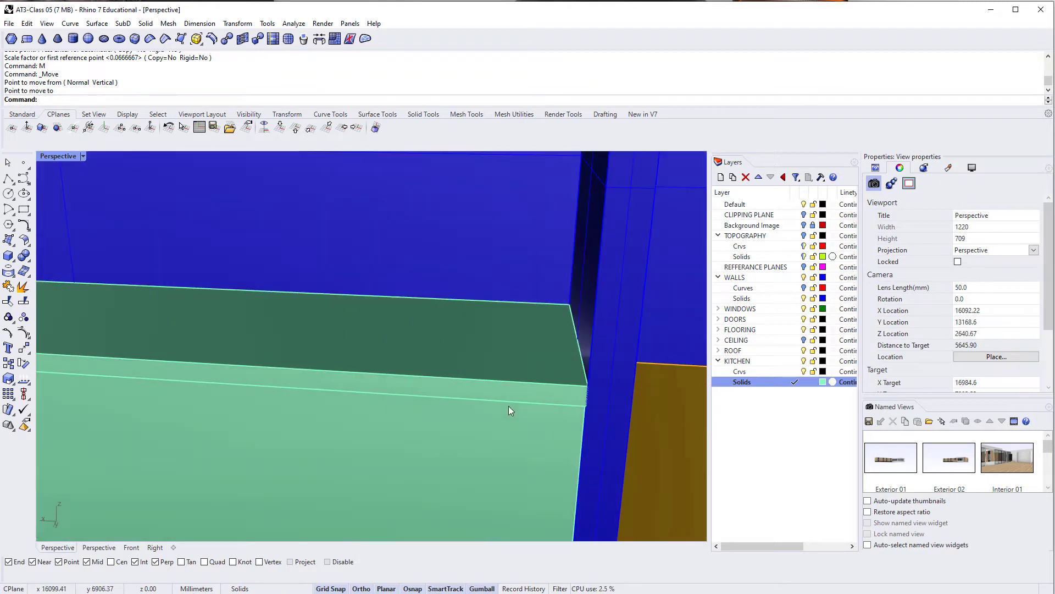
{"action": "right_click_drag", "start_coordinate": [516, 408], "coordinate": [617, 373]}
{"action": "scroll", "coordinate": [535, 396], "scroll_direction": "down", "scroll_amount": 2}
{"action": "right_click_drag", "start_coordinate": [554, 385], "coordinate": [498, 404], "text": "shift"}
{"action": "right_click_drag", "start_coordinate": [498, 404], "coordinate": [250, 405]}
{"action": "left_click", "coordinate": [424, 428]}
{"action": "type", "text": "ZS"}
{"action": "key", "text": "Return"}
{"action": "key", "text": "Escape"}
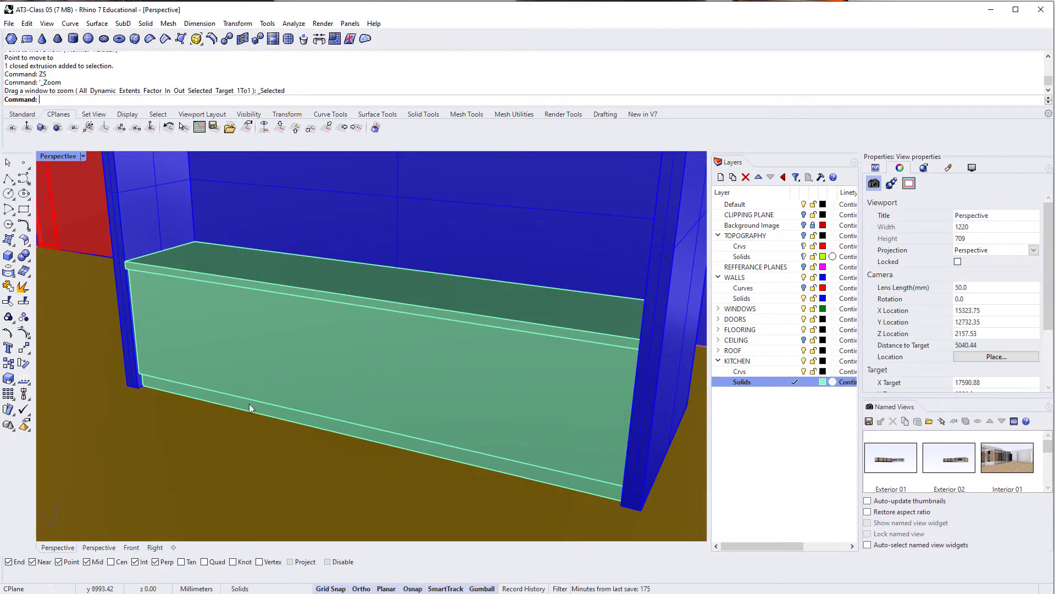
Preview the kitchen in Rendered display mode, return to Shaded, and look over the cabinet from several sides.
{"action": "left_click", "coordinate": [83, 157]}
{"action": "left_click", "coordinate": [68, 220]}
{"action": "right_click_drag", "start_coordinate": [358, 440], "coordinate": [286, 407]}
{"action": "left_click", "coordinate": [83, 156]}
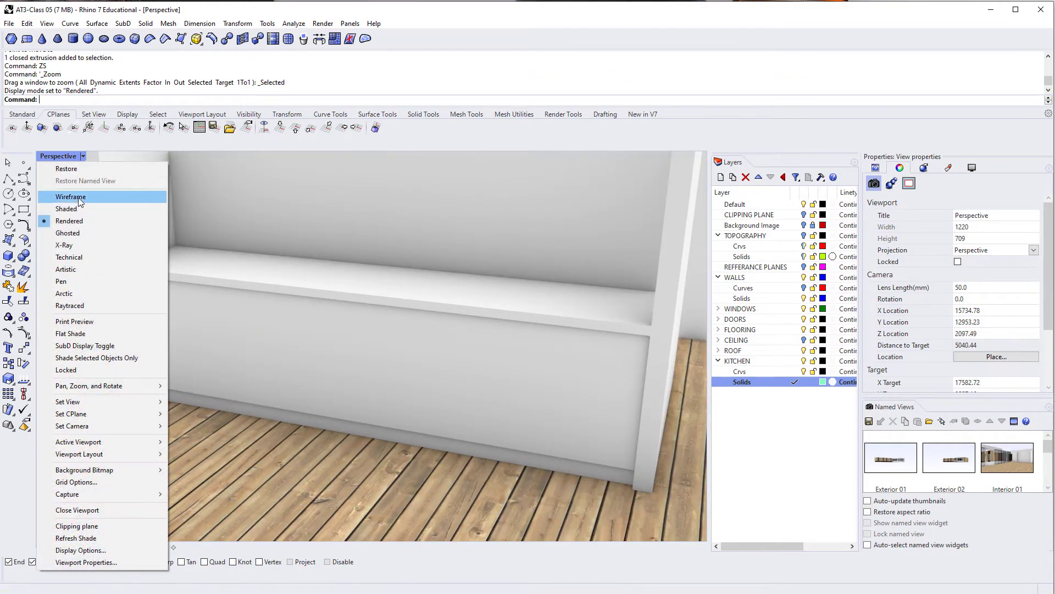
{"action": "left_click", "coordinate": [61, 209]}
{"action": "right_click_drag", "start_coordinate": [343, 366], "coordinate": [201, 323]}
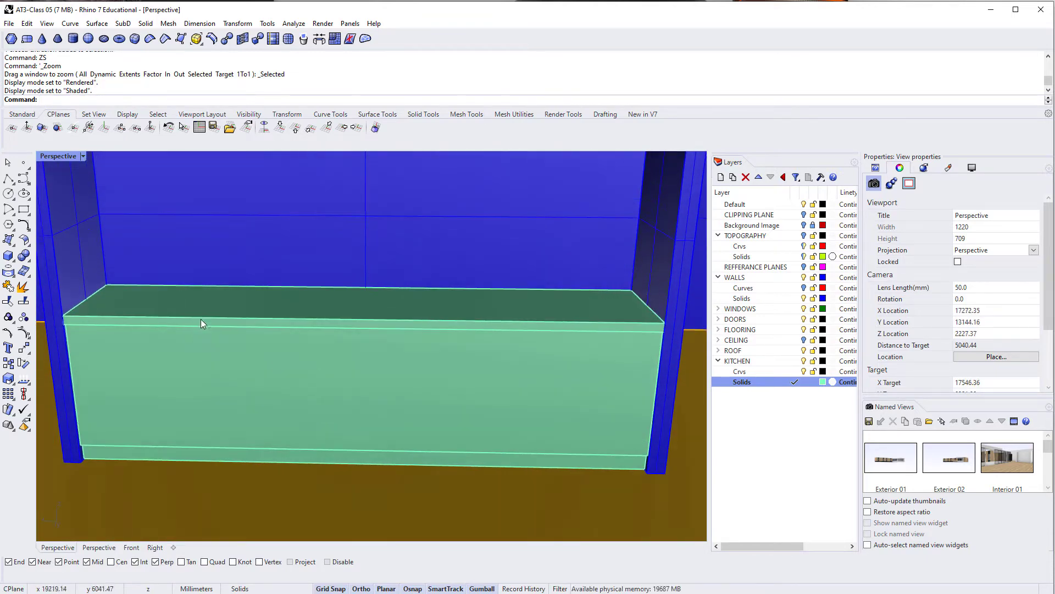
{"action": "right_click_drag", "start_coordinate": [387, 377], "coordinate": [355, 406]}
{"action": "scroll", "coordinate": [434, 370], "scroll_direction": "down", "scroll_amount": 4}
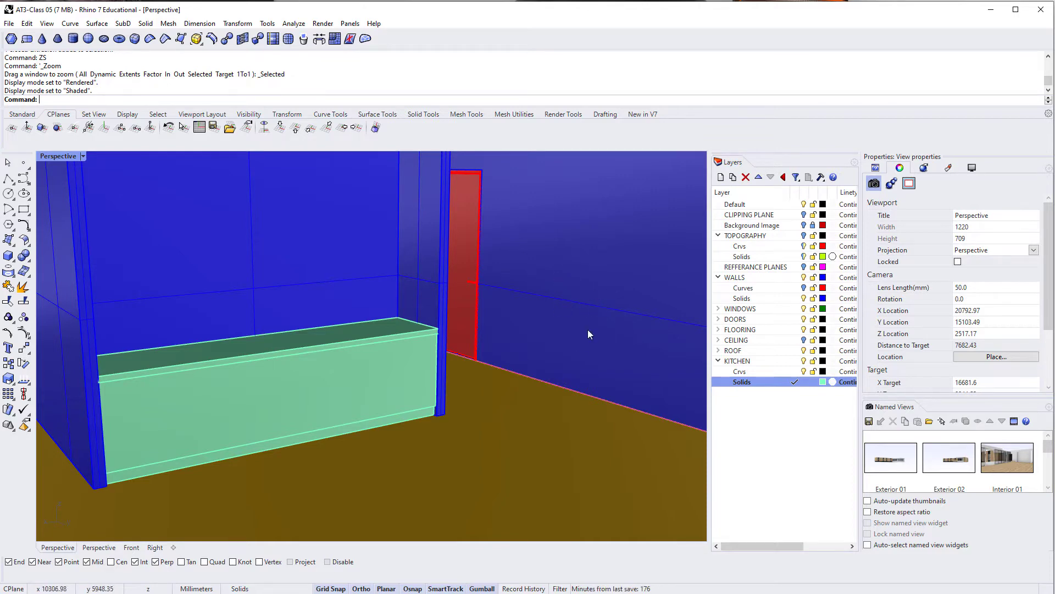
{"action": "right_click_drag", "start_coordinate": [588, 328], "coordinate": [423, 384]}
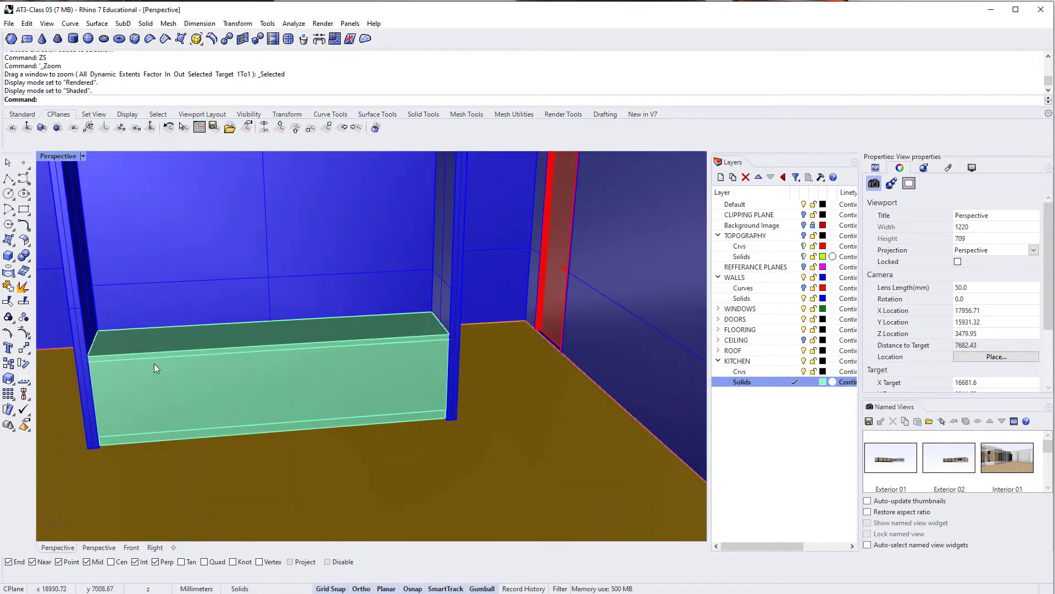
{"action": "scroll", "coordinate": [215, 421], "scroll_direction": "up", "scroll_amount": 5}
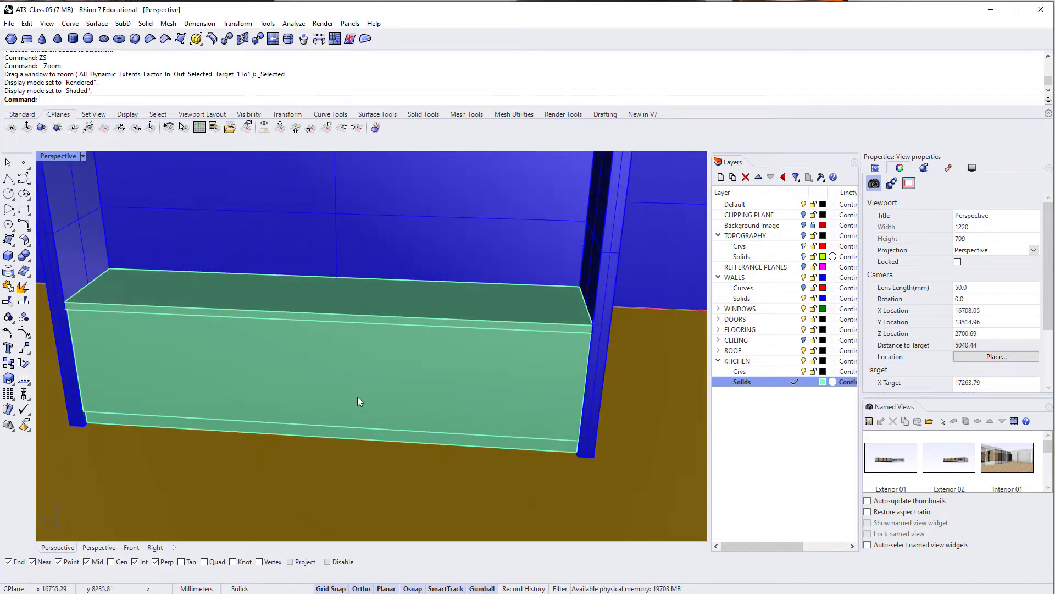
Start a line and make the Crvs sublayer of KITCHEN the current layer.
{"action": "type", "text": "line"}
{"action": "key", "text": "Return"}
{"action": "double_click", "coordinate": [769, 372]}
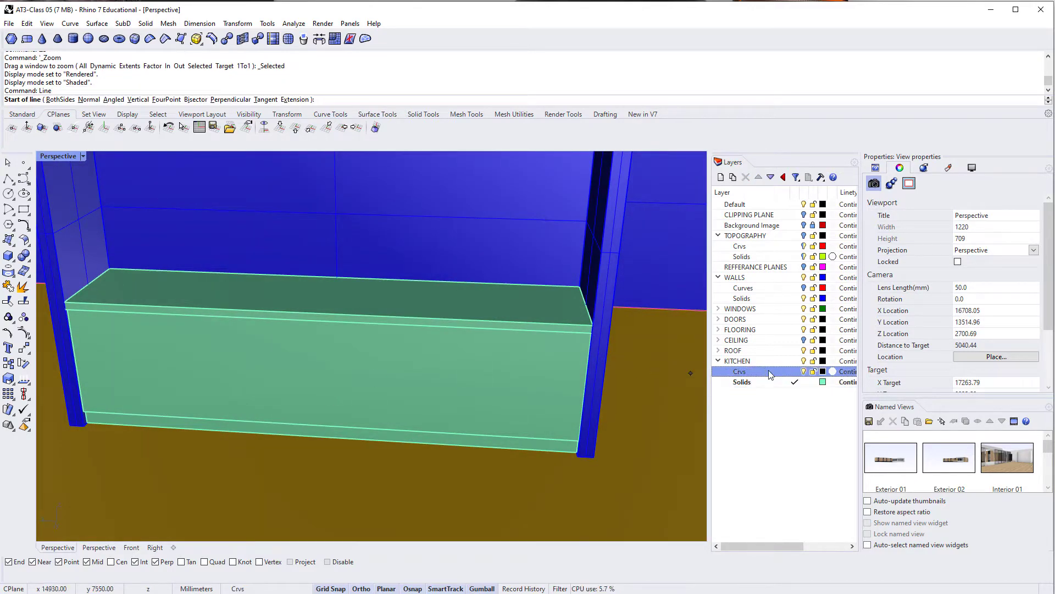
{"action": "type", "text": "l"}
{"action": "key", "text": "Return"}
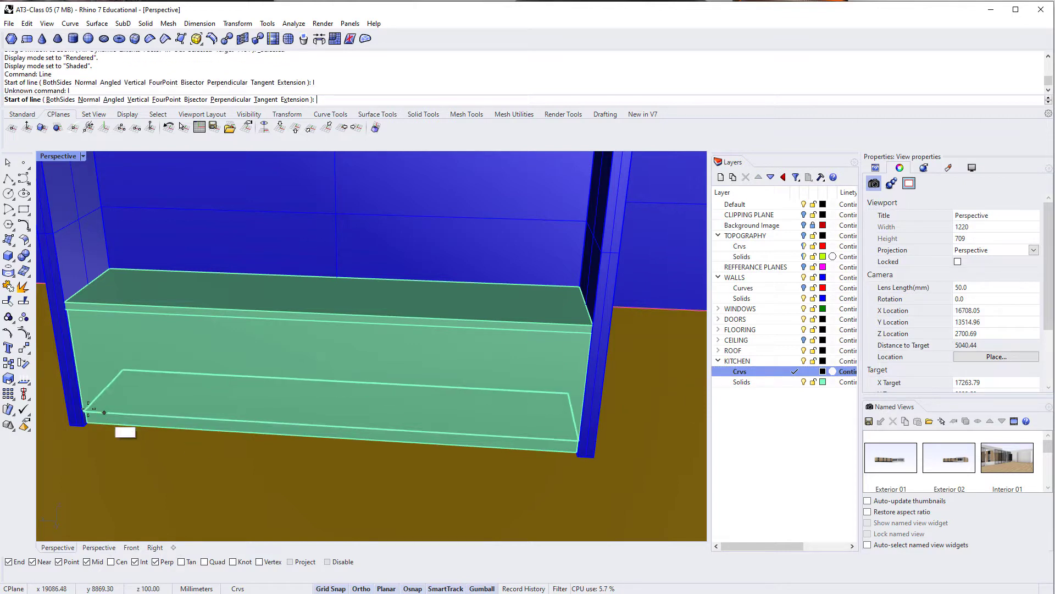
Try drawing a line from the base cabinet's bottom front corner to the plinth's opposite end, and undo it.
{"action": "left_click", "coordinate": [84, 411]}
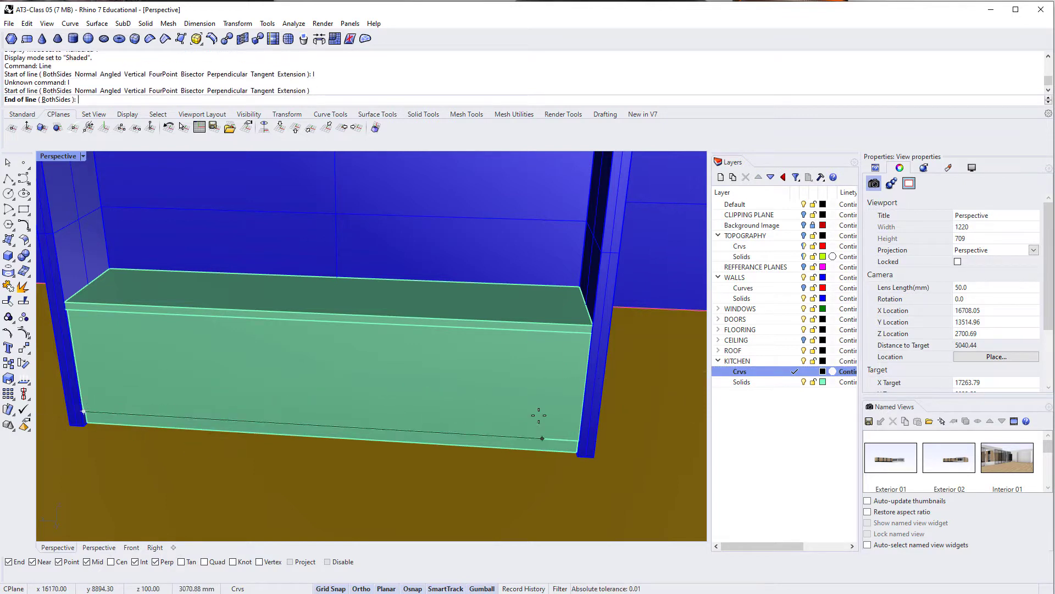
{"action": "left_click", "coordinate": [575, 450]}
{"action": "key", "text": "ctrl+z"}
Draw a line along the base cabinet's bottom front edge from one corner to the other.
{"action": "key", "text": "Return"}
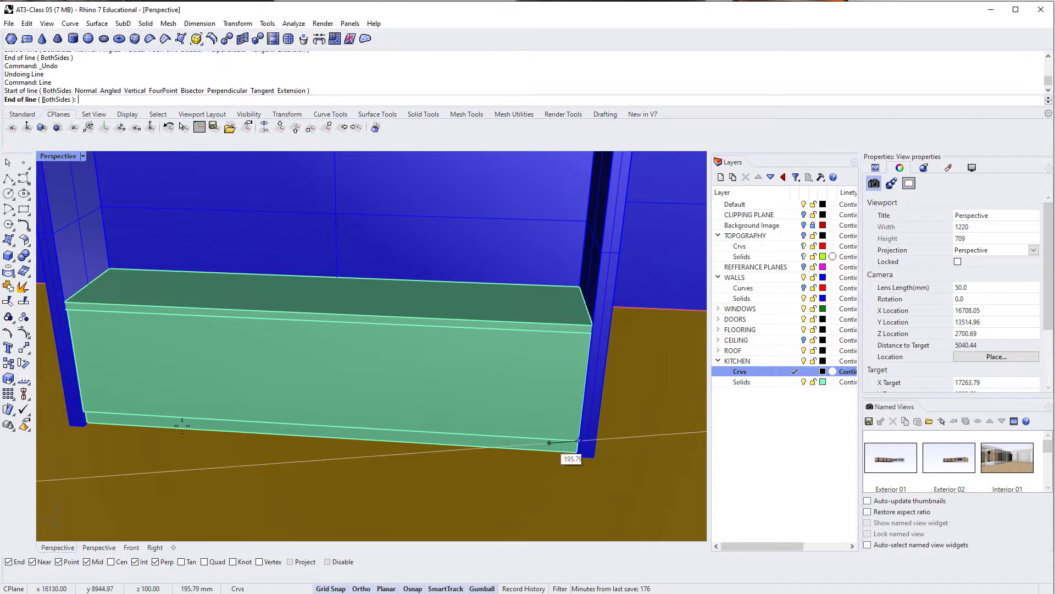
{"action": "left_click", "coordinate": [578, 440]}
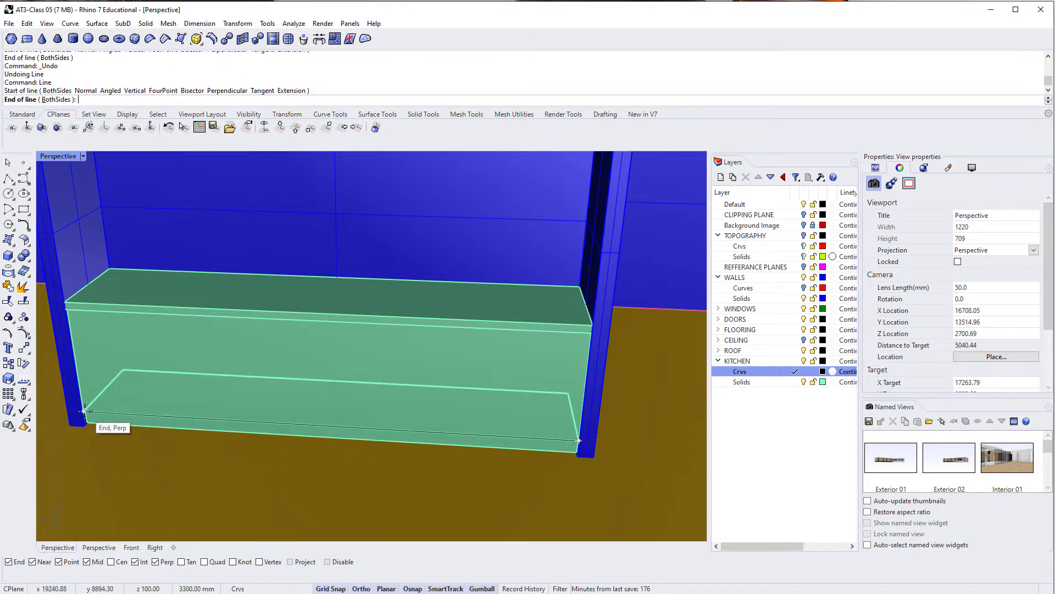
{"action": "left_click", "coordinate": [84, 412]}
Rebuild the bottom edge line with a point count of 4 and degree 3, deleting the input.
{"action": "left_click", "coordinate": [306, 430]}
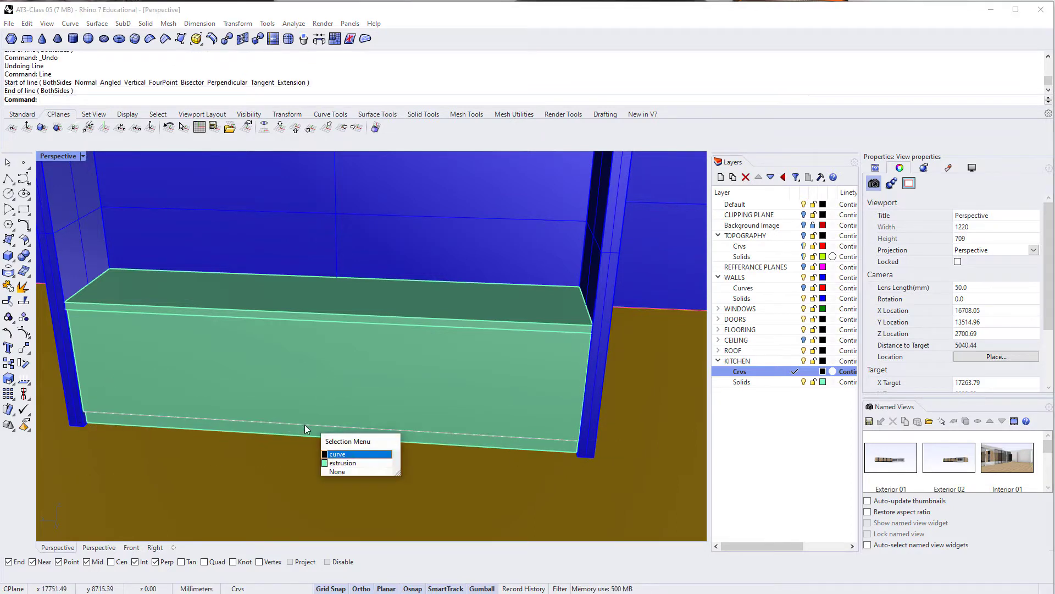
{"action": "left_click", "coordinate": [335, 449]}
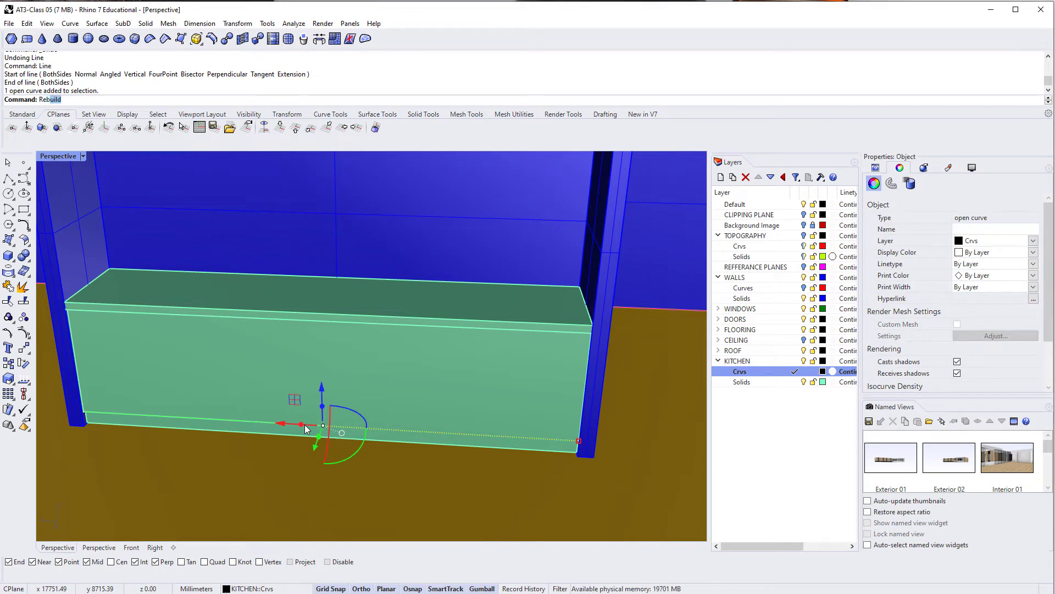
{"action": "key", "text": "Return"}
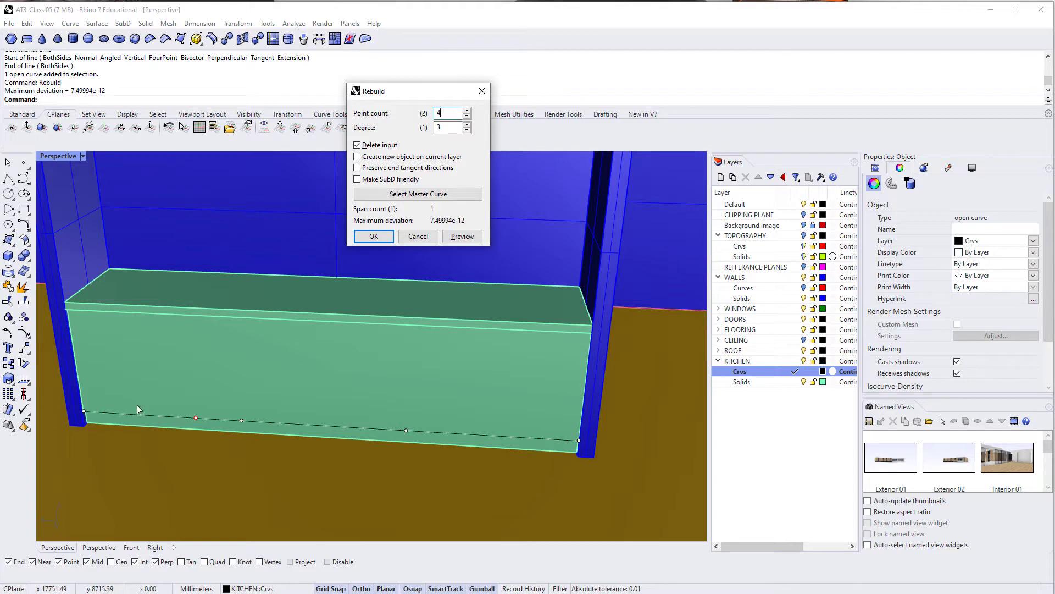
{"action": "left_click", "coordinate": [646, 457]}
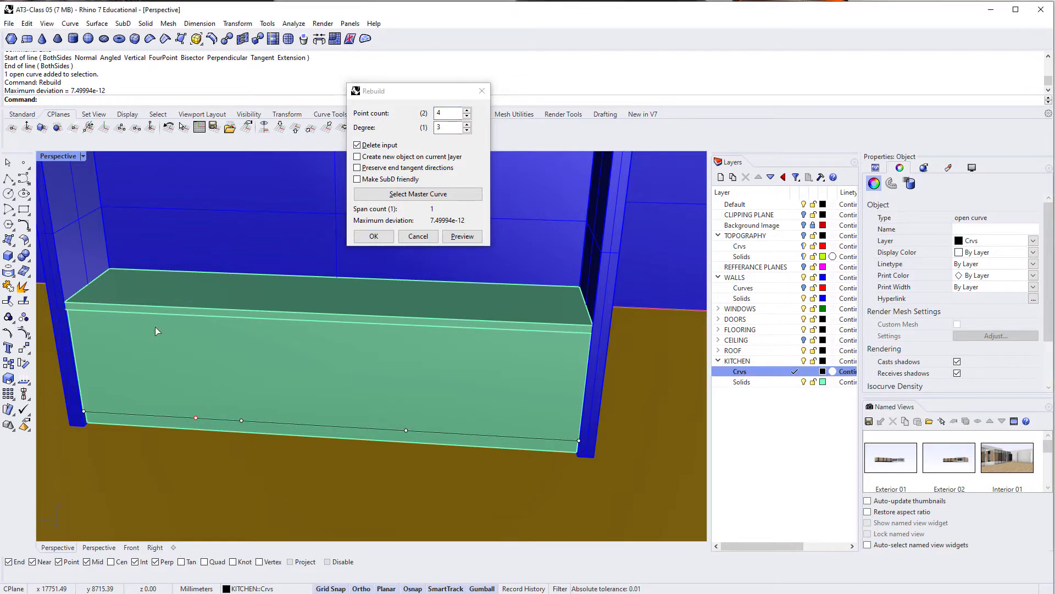
{"action": "left_click", "coordinate": [374, 237]}
{"action": "mouse_move", "coordinate": [288, 502]}
{"action": "right_mouse_down"}
{"action": "mouse_move", "coordinate": [278, 499]}
{"action": "mouse_move", "coordinate": [290, 490]}
{"action": "right_mouse_up"}
{"action": "left_click", "coordinate": [278, 499]}
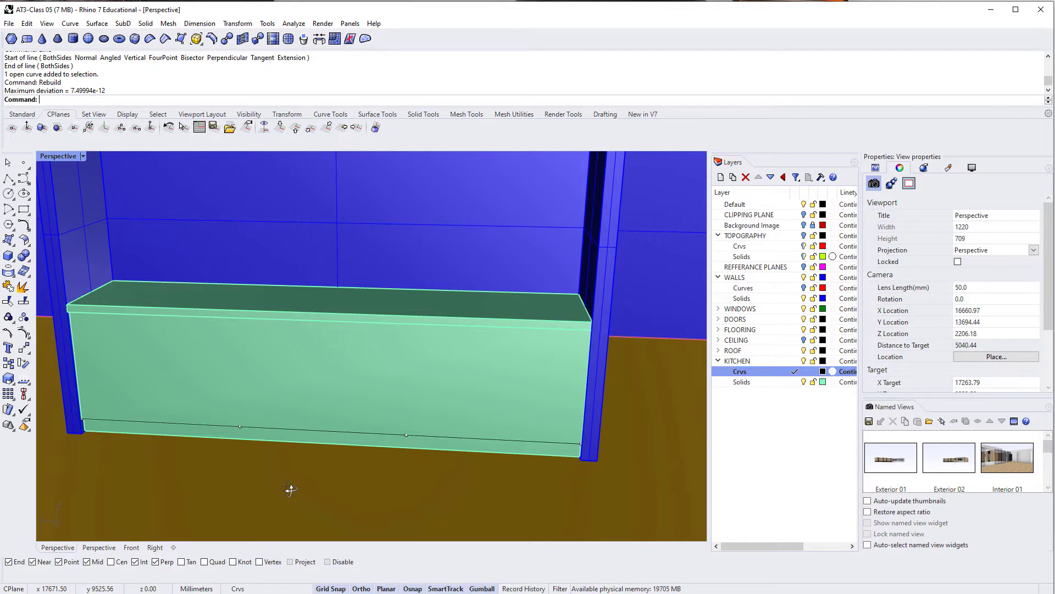
Draw two vertical lines from the rebuilt curve's inner control points up to the countertop's underside.
{"action": "type", "text": "line"}
{"action": "key", "text": "Return"}
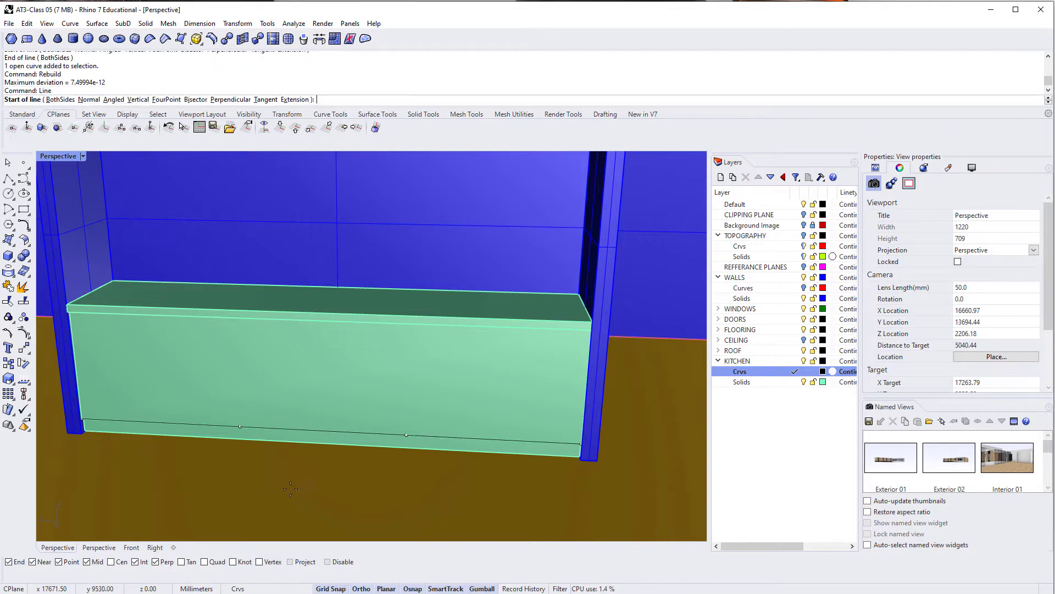
{"action": "left_click", "coordinate": [405, 434]}
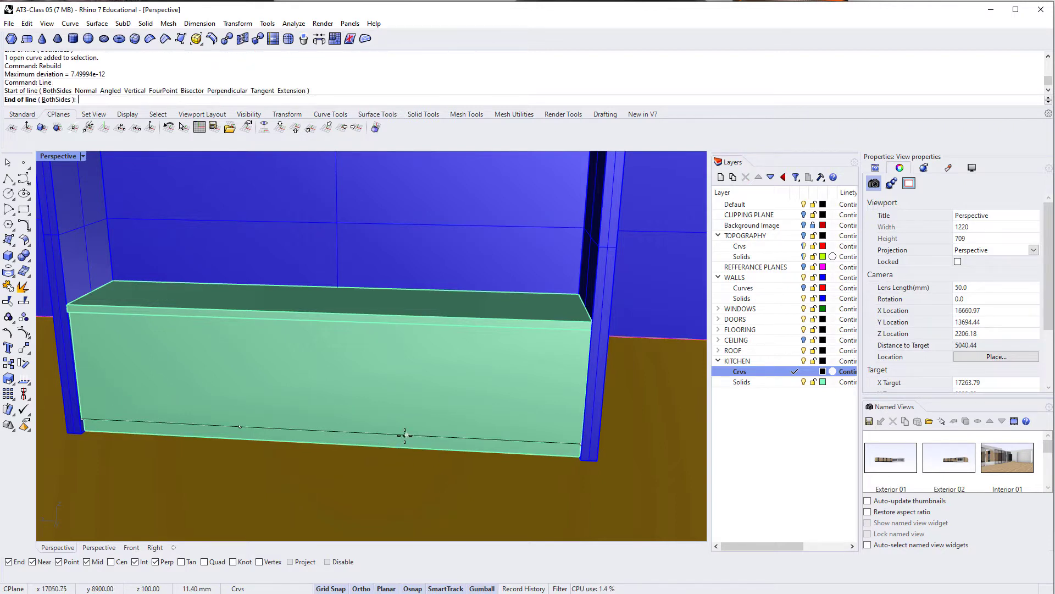
{"action": "left_click", "coordinate": [407, 325]}
{"action": "key", "text": "Return"}
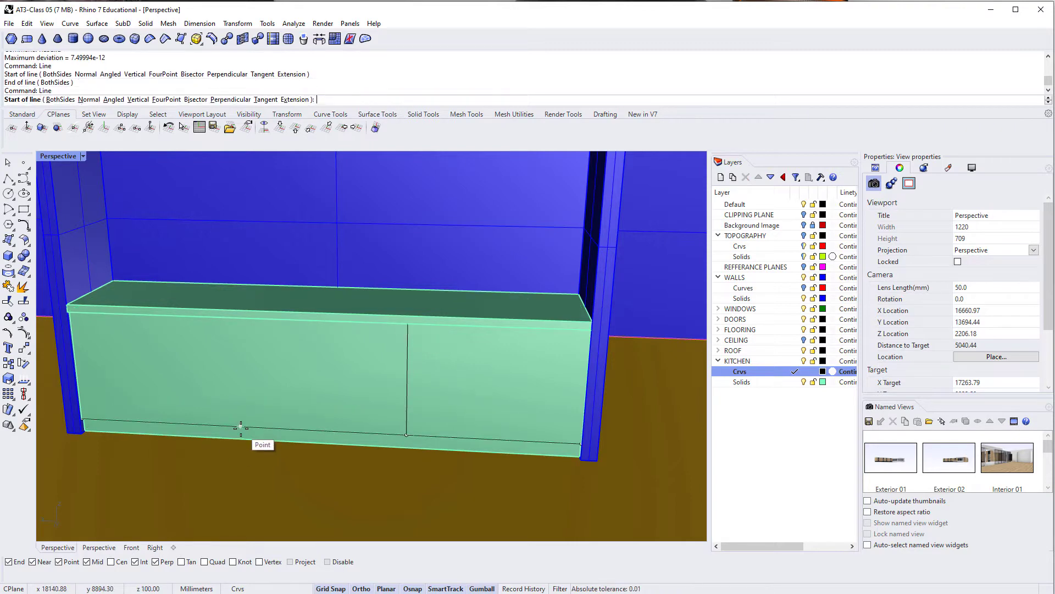
{"action": "left_click", "coordinate": [240, 426]}
{"action": "left_click", "coordinate": [233, 317]}
Examine the vertical division lines on the base cabinet front and their ends near the countertop and plinth.
{"action": "right_click_drag", "start_coordinate": [297, 378], "coordinate": [363, 390]}
{"action": "scroll", "coordinate": [387, 393], "scroll_direction": "up", "scroll_amount": 10}
{"action": "right_click_drag", "start_coordinate": [454, 415], "coordinate": [431, 389]}
{"action": "scroll", "coordinate": [389, 400], "scroll_direction": "down", "scroll_amount": 2}
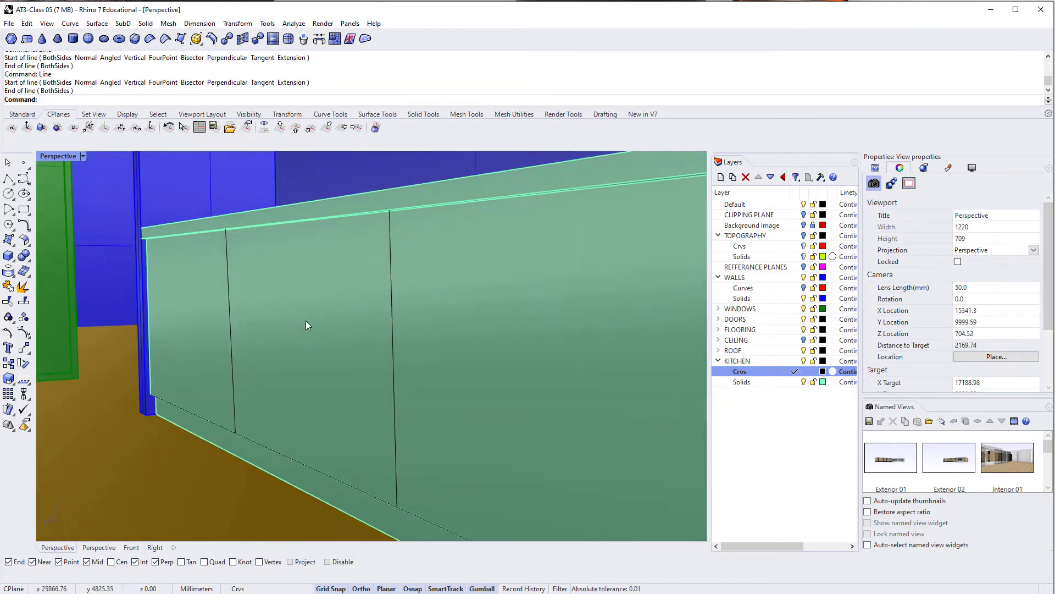
{"action": "scroll", "coordinate": [503, 349], "scroll_direction": "up", "scroll_amount": 3}
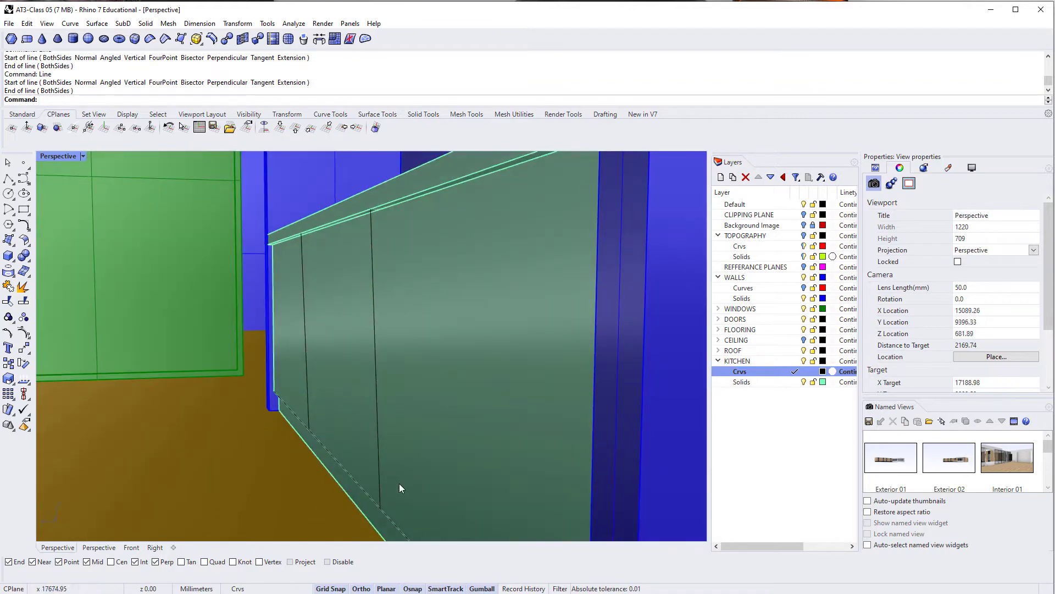
{"action": "scroll", "coordinate": [390, 494], "scroll_direction": "up", "scroll_amount": 3}
{"action": "scroll", "coordinate": [382, 505], "scroll_direction": "up", "scroll_amount": 2}
{"action": "right_click_drag", "start_coordinate": [389, 504], "coordinate": [378, 290]}
{"action": "scroll", "coordinate": [395, 211], "scroll_direction": "up", "scroll_amount": 2}
{"action": "scroll", "coordinate": [396, 211], "scroll_direction": "down", "scroll_amount": 4}
{"action": "right_click_drag", "start_coordinate": [395, 213], "coordinate": [355, 244]}
{"action": "key", "text": "ctrl"}
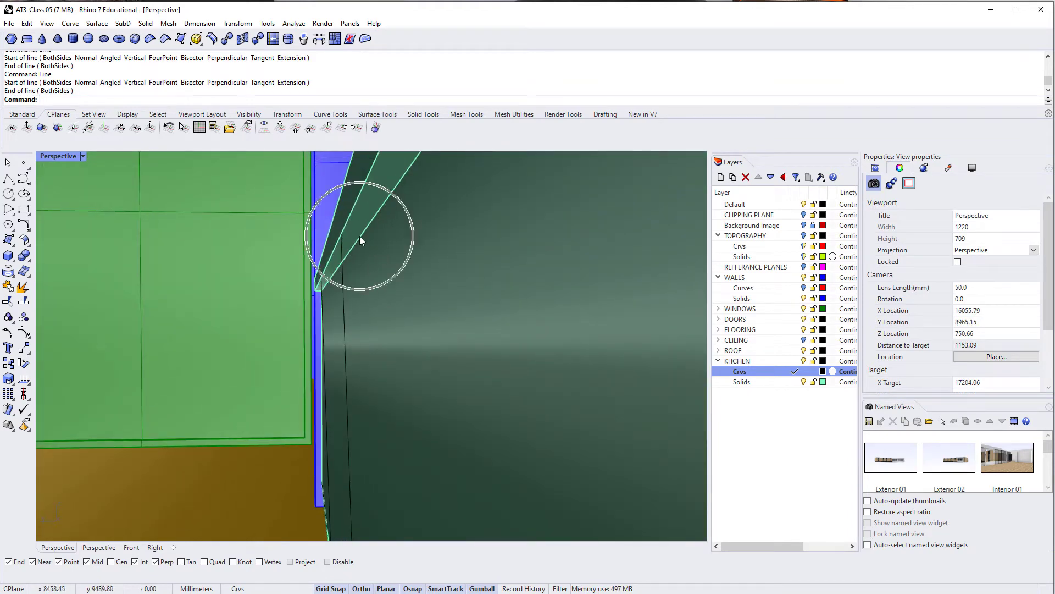
Orient the construction plane to the base cabinet's front face, with the origin at its lower right corner and the X axis pointing up.
{"action": "scroll", "coordinate": [343, 245], "scroll_direction": "down", "scroll_amount": 3}
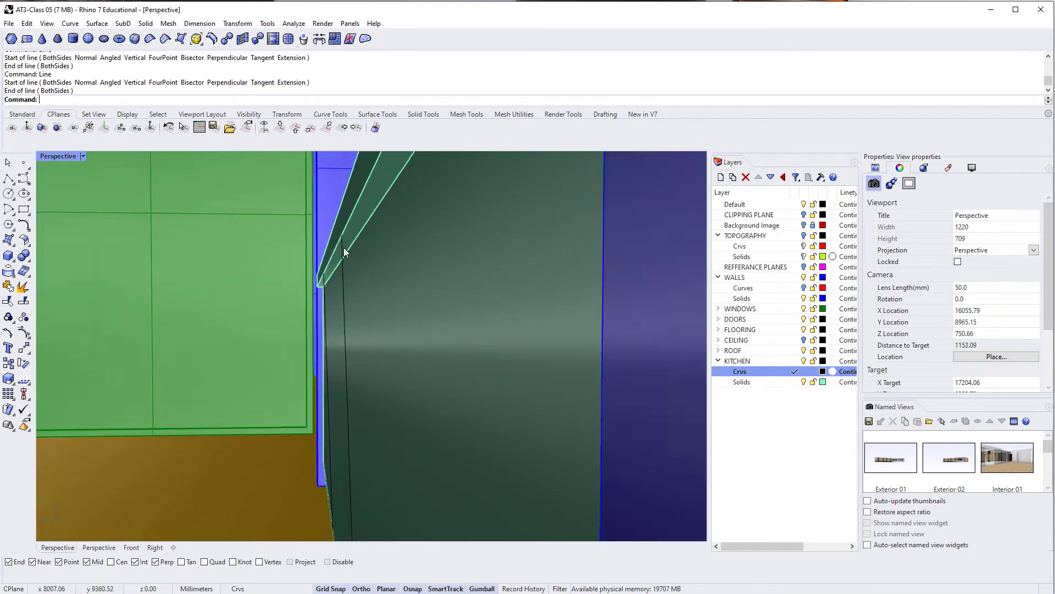
{"action": "right_click_drag", "start_coordinate": [351, 309], "coordinate": [402, 315]}
{"action": "scroll", "coordinate": [401, 314], "scroll_direction": "down", "scroll_amount": 3}
{"action": "right_click_drag", "start_coordinate": [378, 367], "coordinate": [342, 362], "text": "shift"}
{"action": "right_click_drag", "start_coordinate": [275, 361], "coordinate": [294, 354]}
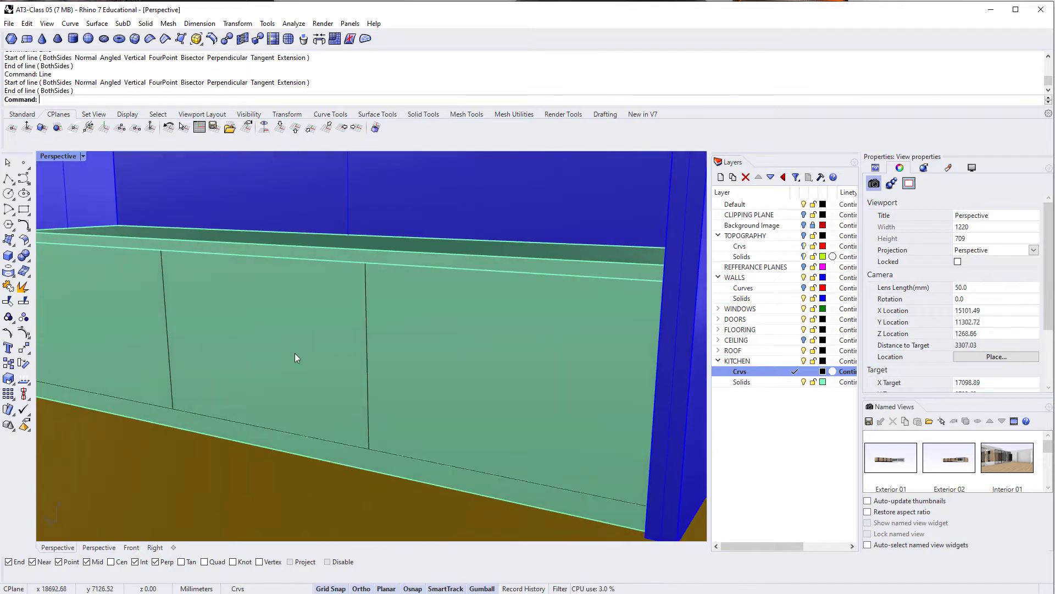
{"action": "right_click_drag", "start_coordinate": [194, 315], "coordinate": [216, 284], "text": "shift"}
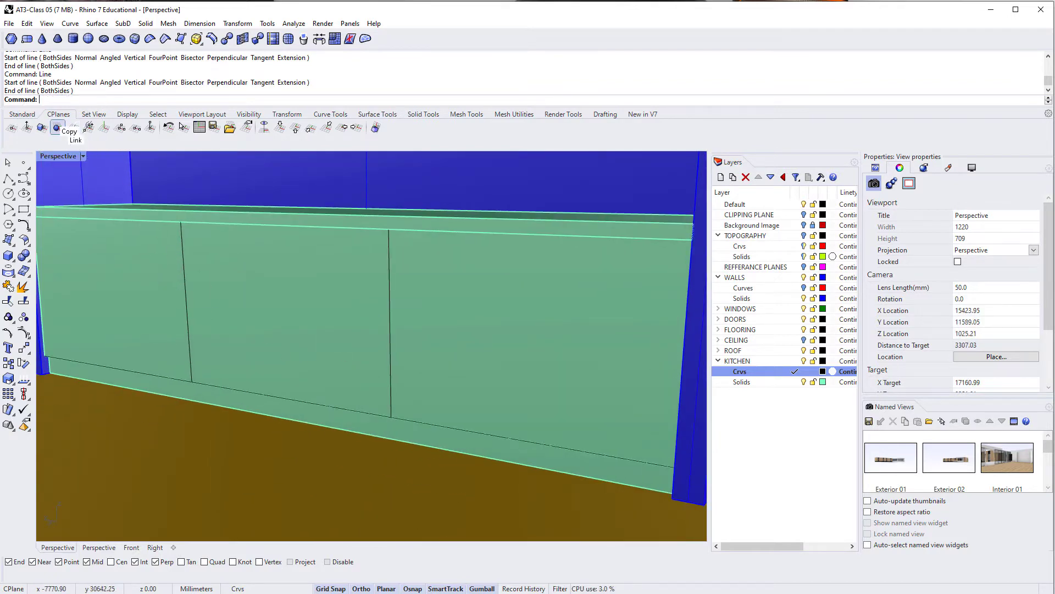
{"action": "left_click", "coordinate": [73, 126]}
{"action": "left_click", "coordinate": [602, 351]}
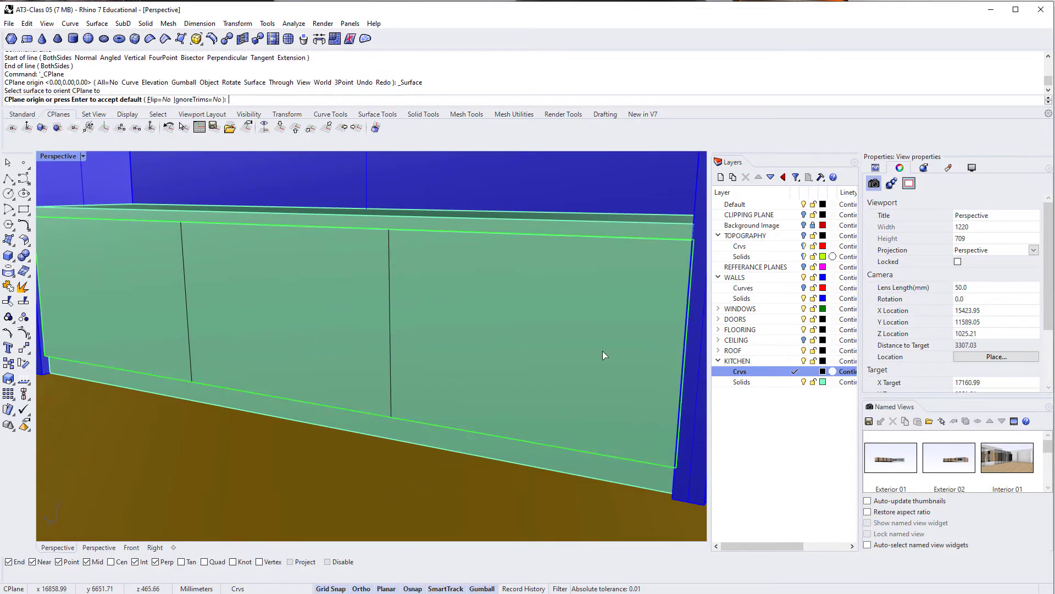
{"action": "left_click", "coordinate": [689, 432]}
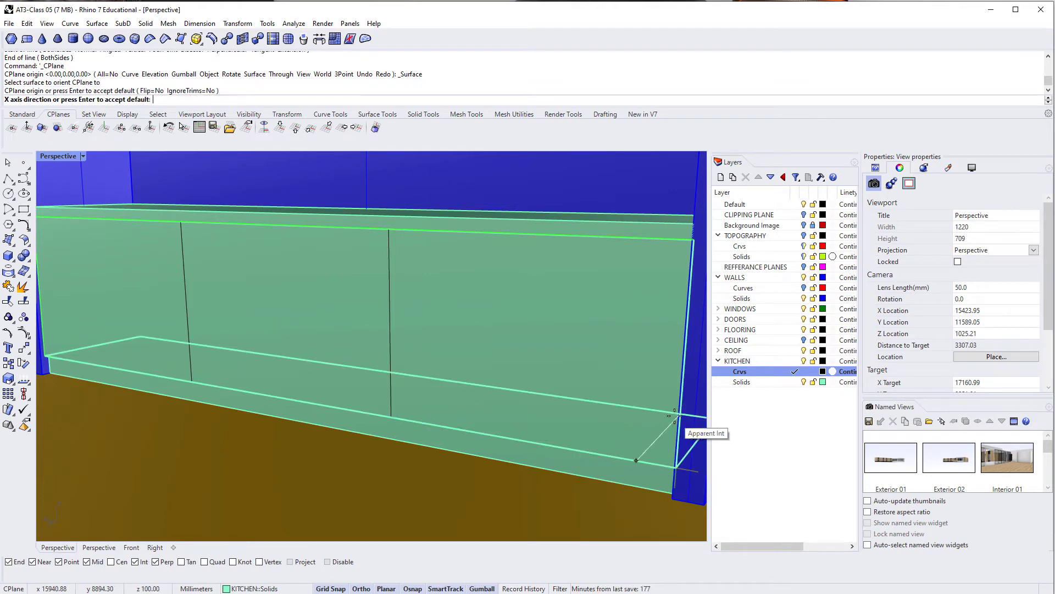
{"action": "left_click", "coordinate": [682, 413]}
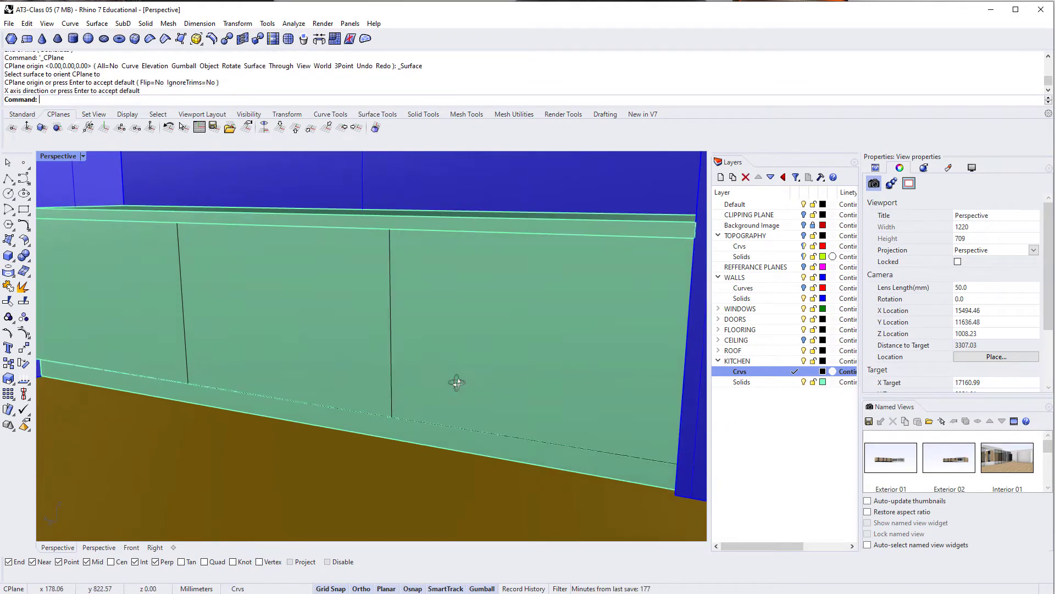
Project the two vertical division lines onto the construction plane with ProjectToCPlane, deleting the input objects.
{"action": "left_click", "coordinate": [388, 327]}
{"action": "left_click", "coordinate": [183, 305]}
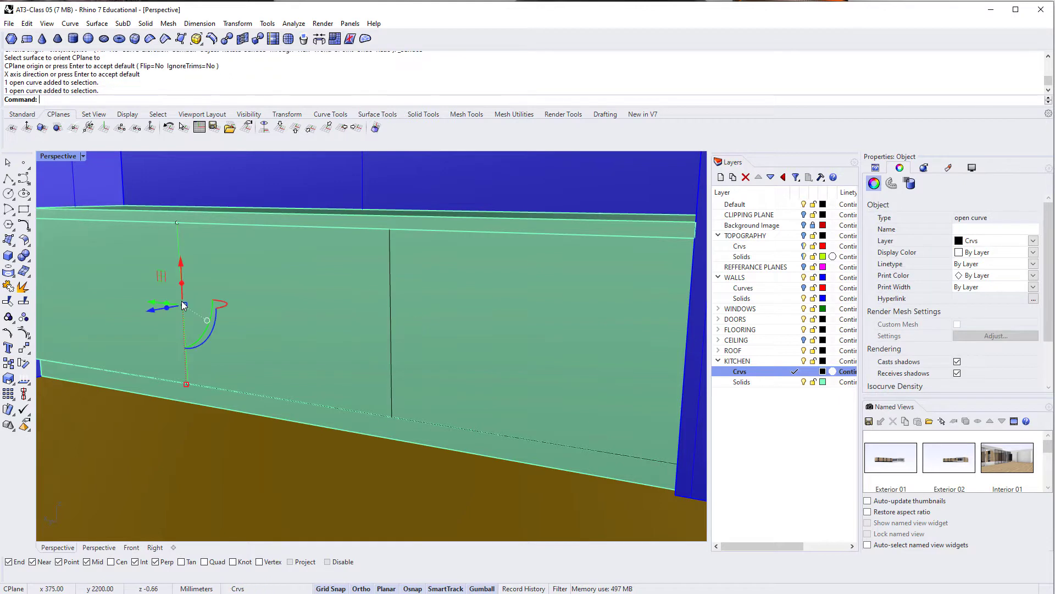
{"action": "left_click", "coordinate": [389, 304], "text": "shift"}
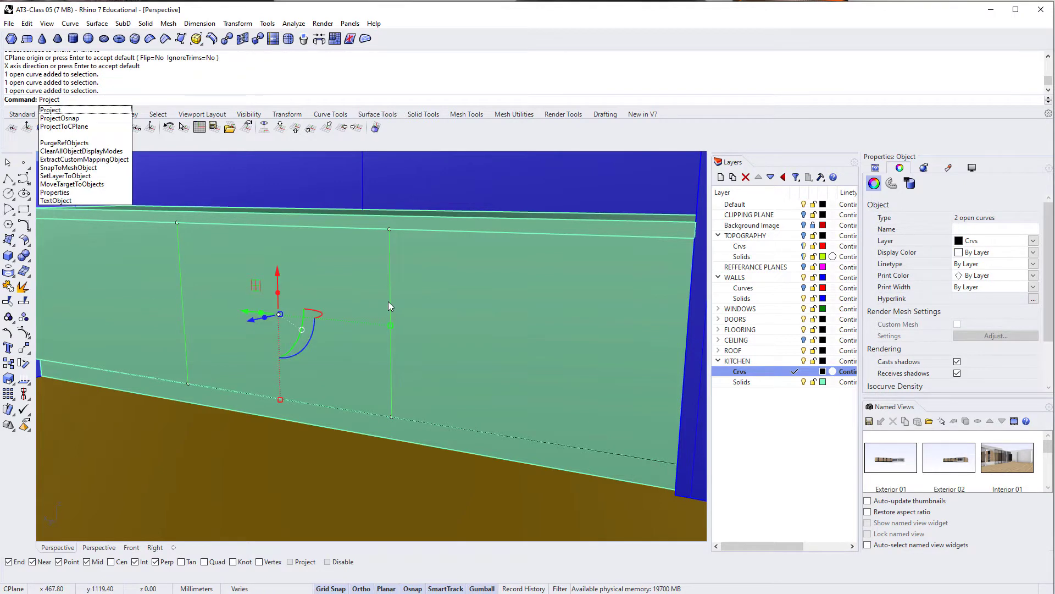
{"action": "key", "text": "Return"}
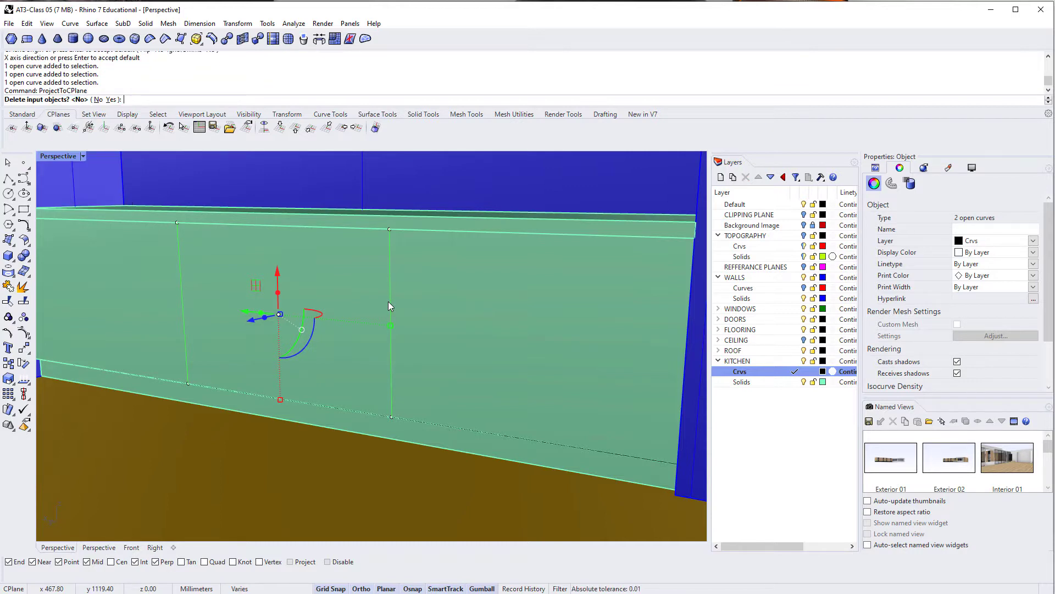
{"action": "key", "text": "Return"}
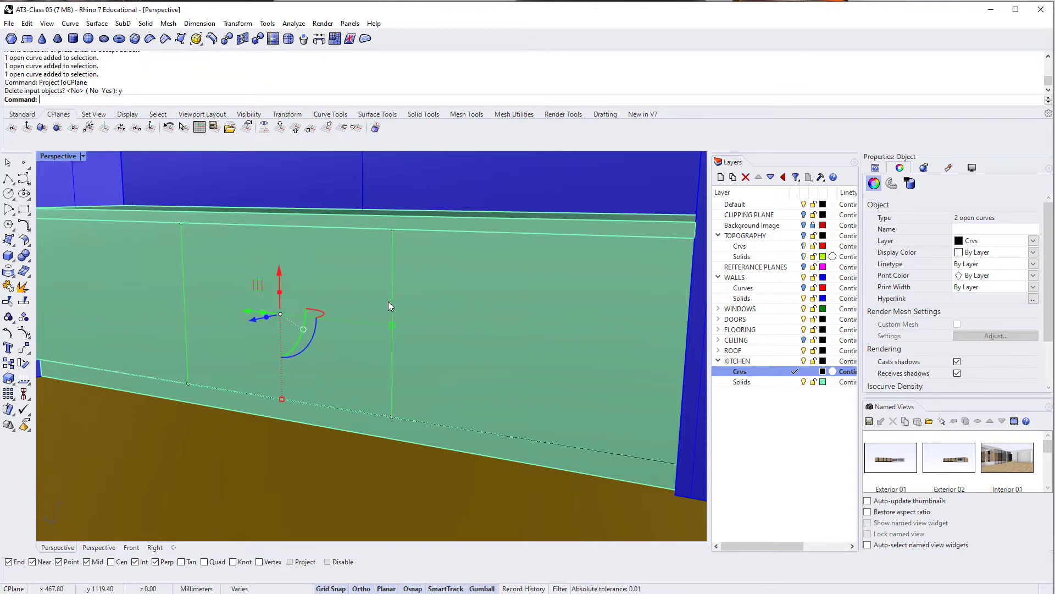
{"action": "scroll", "coordinate": [452, 269], "scroll_direction": "up", "scroll_amount": 2}
{"action": "key", "text": "Escape"}
Offset the right-hand vertical division line 5 mm to both of its sides.
{"action": "right_click_drag", "start_coordinate": [452, 265], "coordinate": [342, 180]}
{"action": "right_click_drag", "start_coordinate": [317, 253], "coordinate": [376, 302]}
{"action": "scroll", "coordinate": [391, 351], "scroll_direction": "down", "scroll_amount": 5}
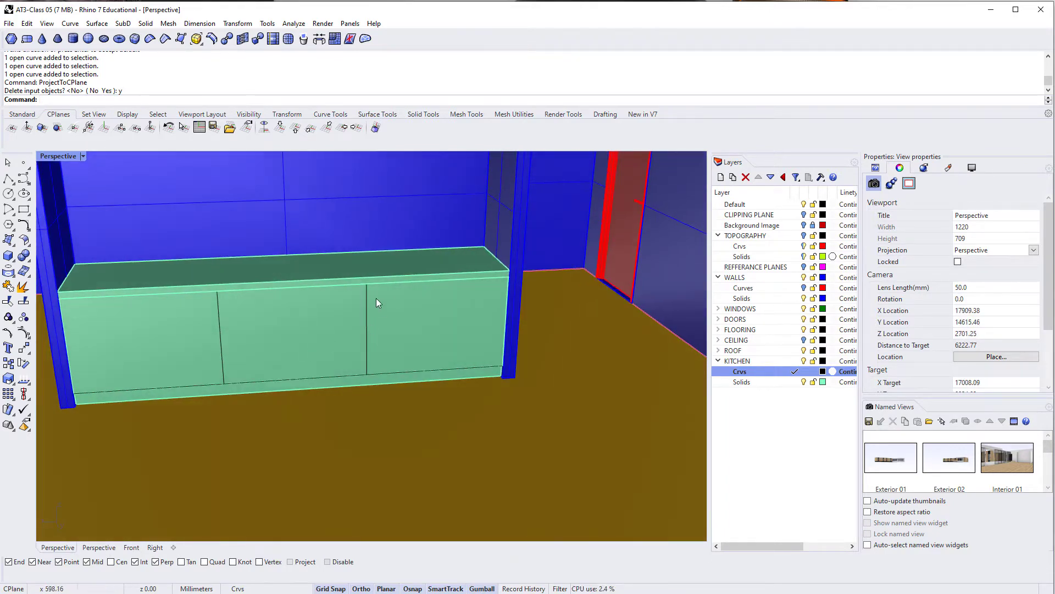
{"action": "left_click", "coordinate": [368, 328]}
{"action": "scroll", "coordinate": [365, 332], "scroll_direction": "up", "scroll_amount": 5}
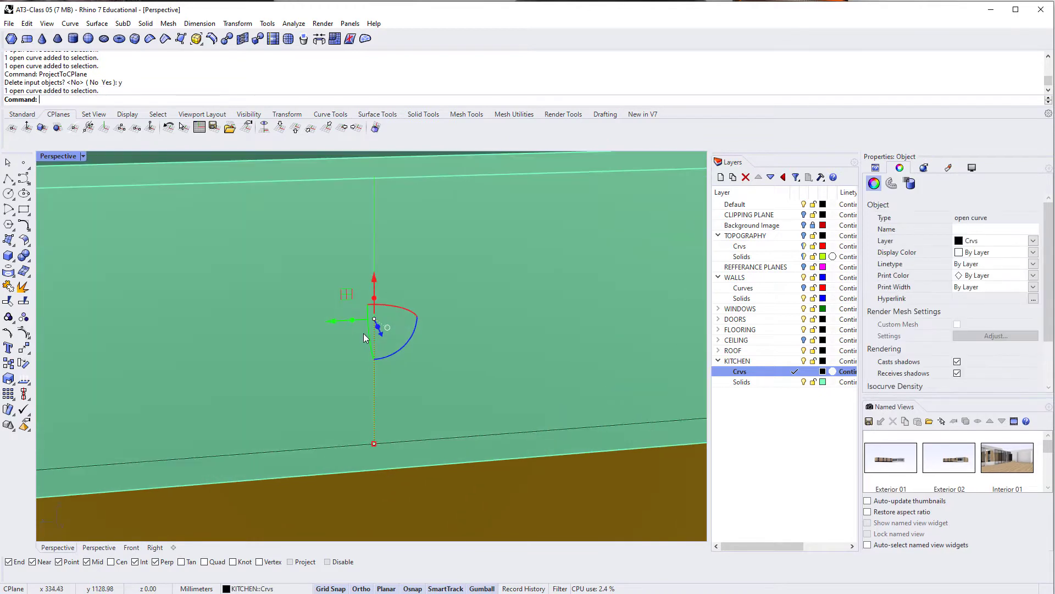
{"action": "type", "text": "ffset"}
{"action": "key", "text": "Return"}
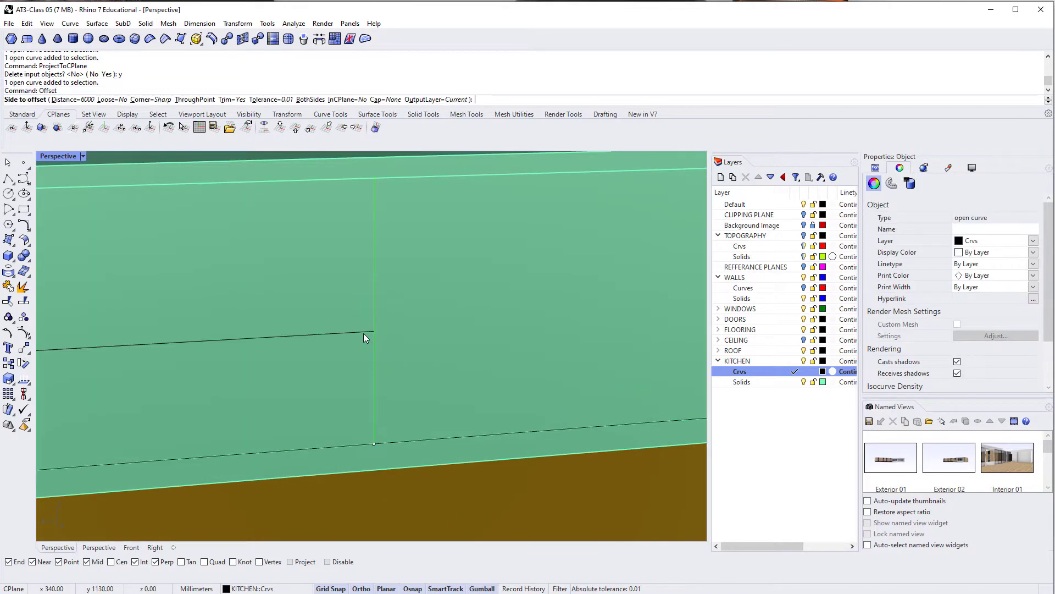
{"action": "type", "text": "10"}
{"action": "right_click_drag", "start_coordinate": [364, 333], "coordinate": [345, 323]}
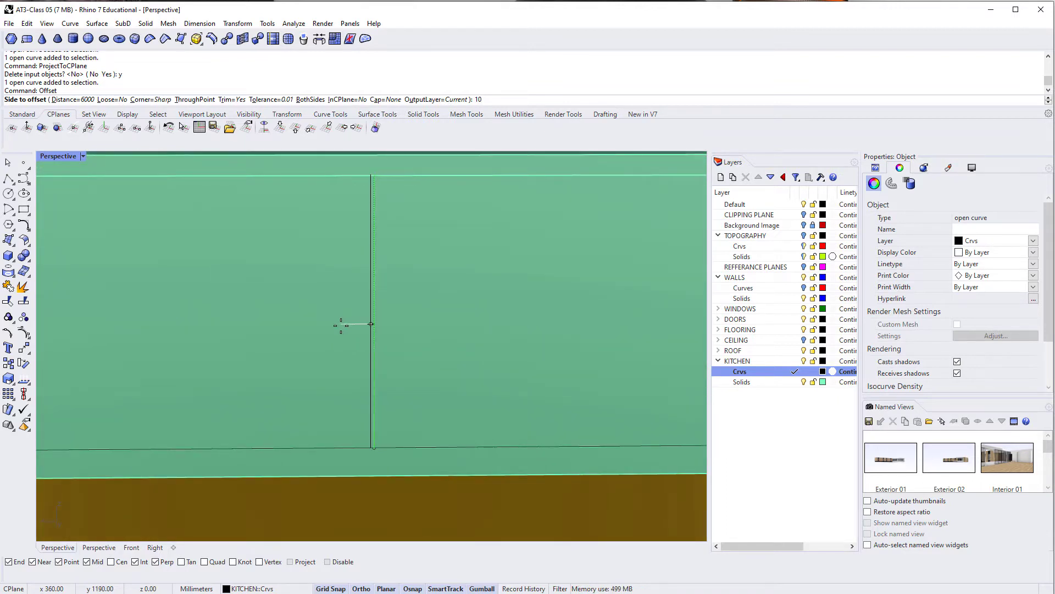
{"action": "key", "text": "BackSpace"}
{"action": "key", "text": "BackSpace"}
{"action": "type", "text": "5"}
{"action": "key", "text": "Return"}
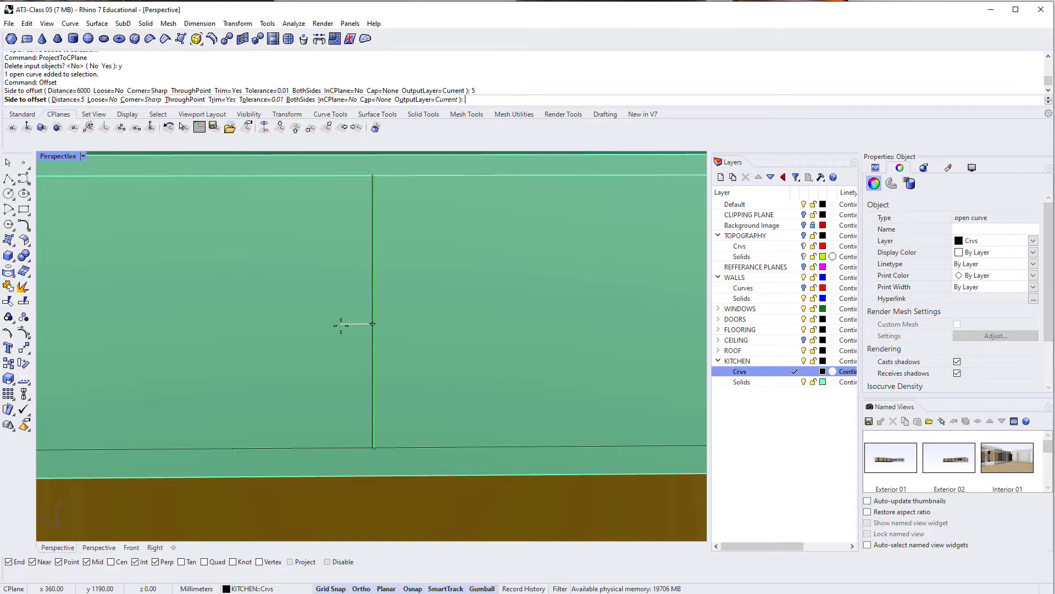
{"action": "left_click", "coordinate": [341, 324]}
{"action": "scroll", "coordinate": [364, 310], "scroll_direction": "up", "scroll_amount": 3}
{"action": "key", "text": "Return"}
{"action": "left_click", "coordinate": [440, 316]}
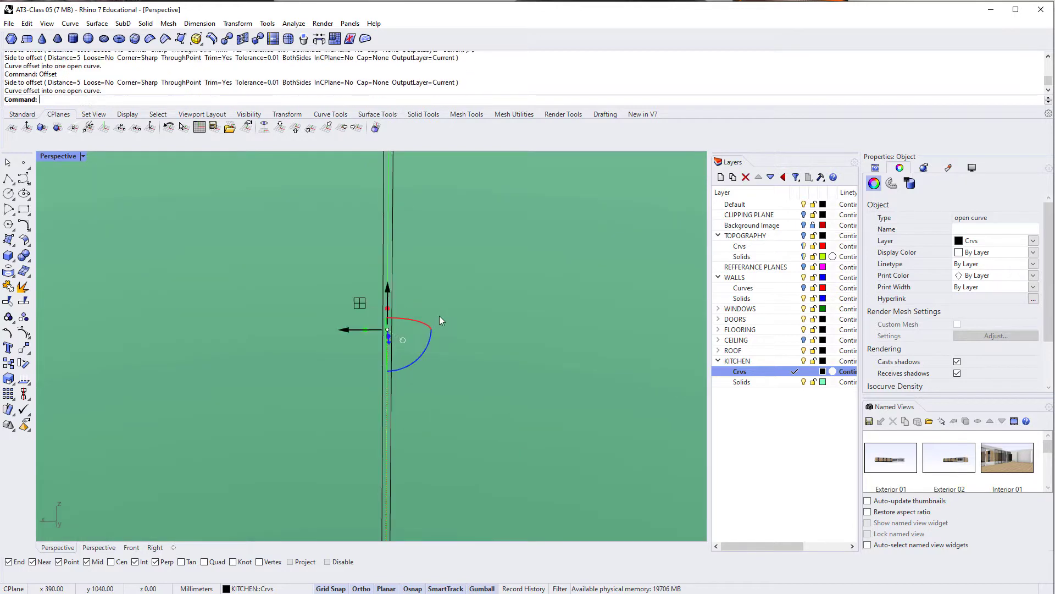
Offset the left-hand vertical division line 5 mm to both of its sides.
{"action": "right_click_drag", "start_coordinate": [440, 315], "coordinate": [242, 388]}
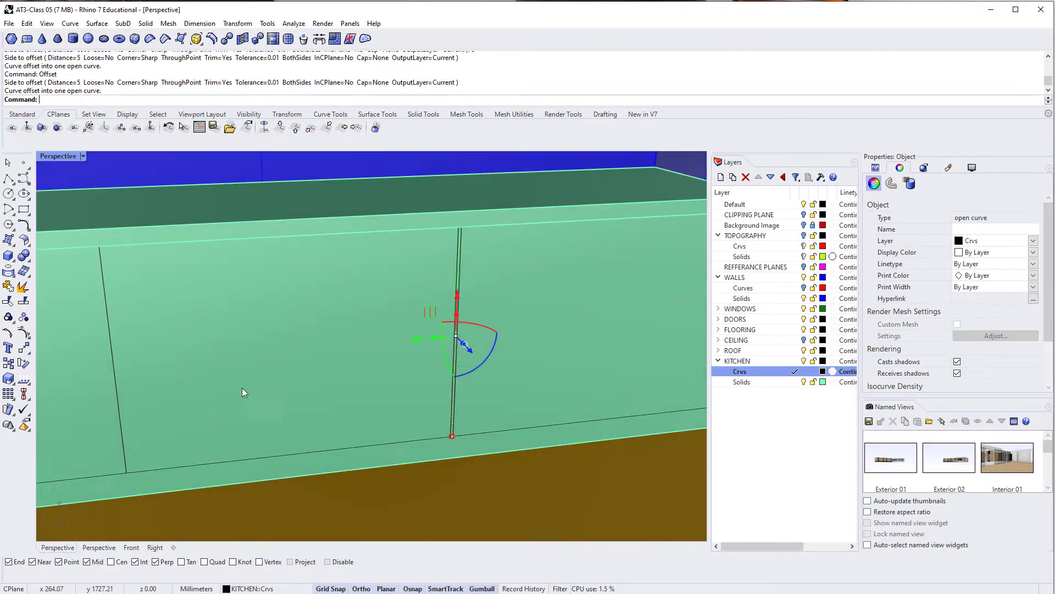
{"action": "left_click", "coordinate": [117, 391]}
{"action": "left_click", "coordinate": [144, 413]}
{"action": "key", "text": "Return"}
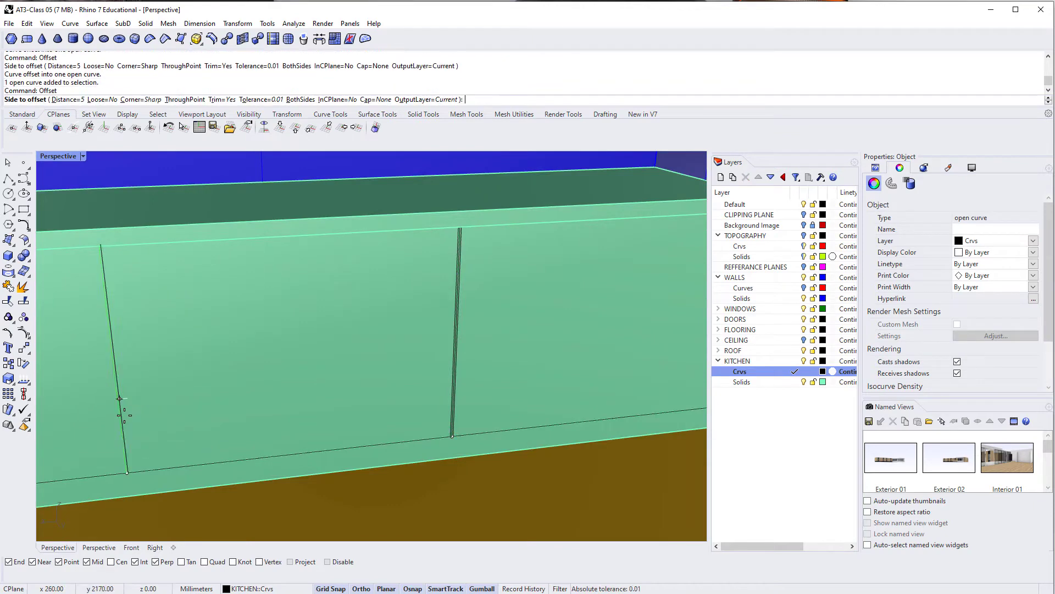
{"action": "left_click", "coordinate": [161, 415]}
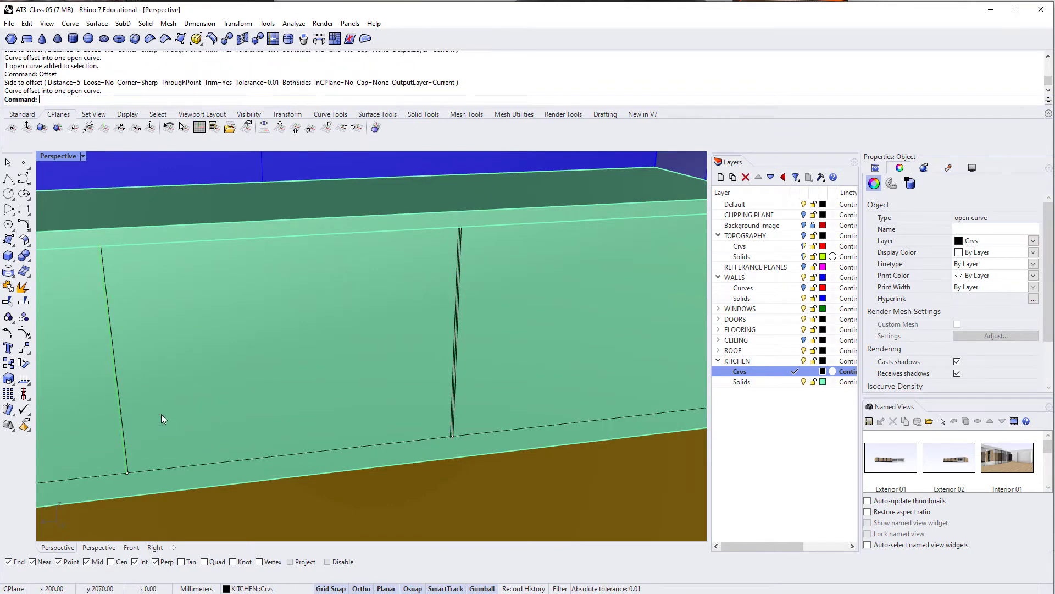
{"action": "left_click", "coordinate": [85, 422]}
{"action": "scroll", "coordinate": [157, 390], "scroll_direction": "down", "scroll_amount": 5}
{"action": "key", "text": "Escape"}
Draw a line up the right edge of the cabinet front, from the plinth's top to the countertop's underside.
{"action": "right_click_drag", "start_coordinate": [403, 412], "coordinate": [308, 388]}
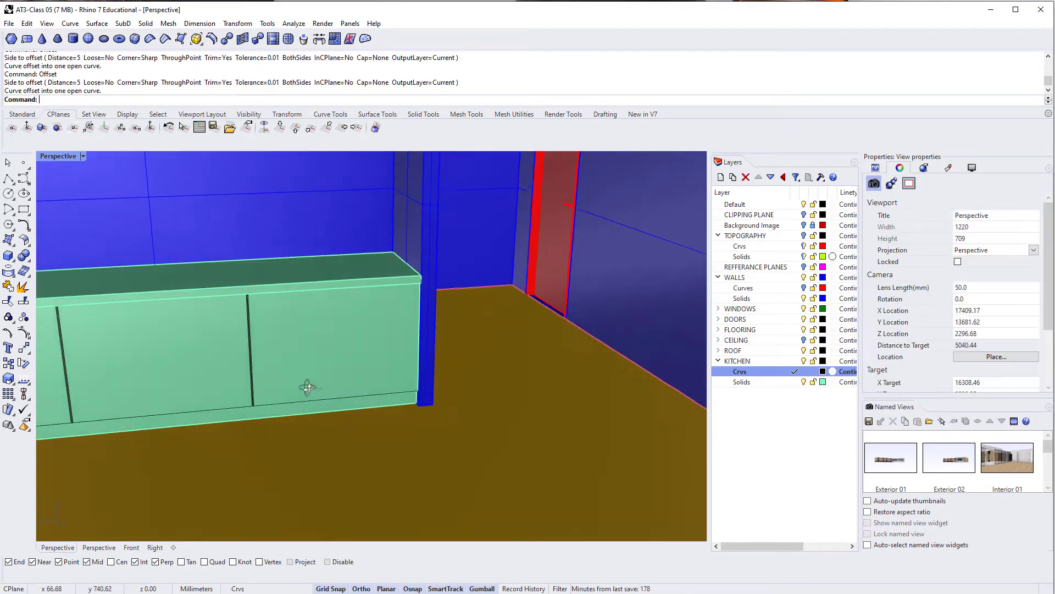
{"action": "scroll", "coordinate": [423, 395], "scroll_direction": "up", "scroll_amount": 4}
{"action": "scroll", "coordinate": [363, 398], "scroll_direction": "up", "scroll_amount": 2}
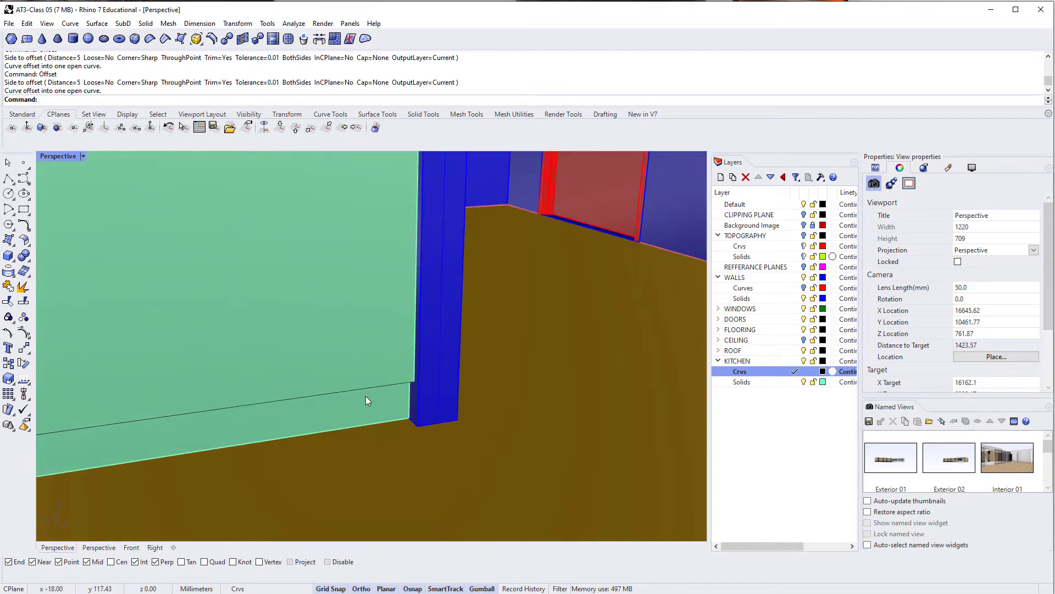
{"action": "type", "text": "line"}
{"action": "key", "text": "Return"}
{"action": "left_click", "coordinate": [415, 381]}
{"action": "scroll", "coordinate": [418, 308], "scroll_direction": "down", "scroll_amount": 2}
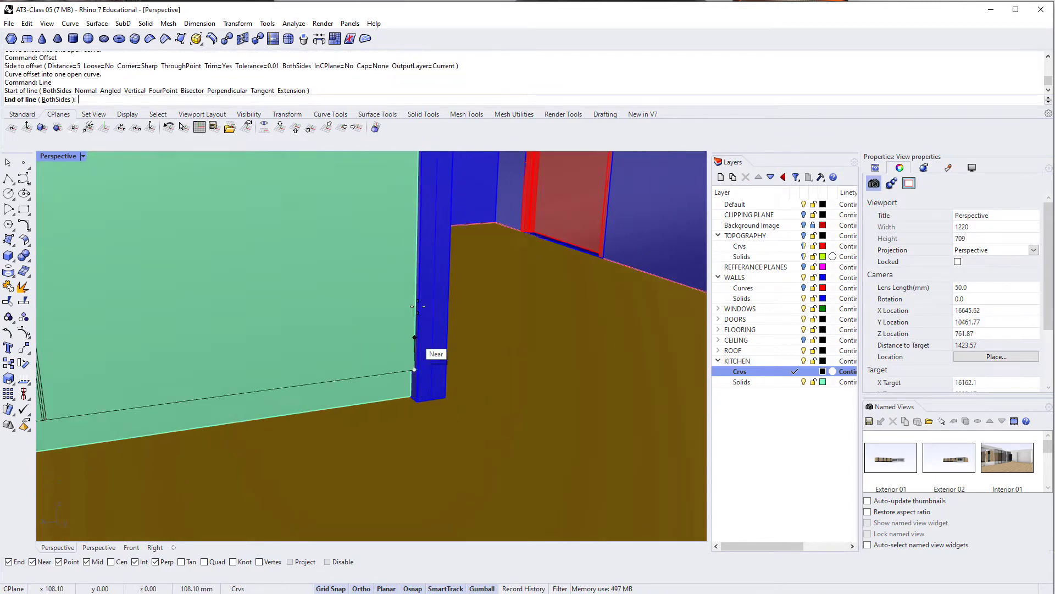
{"action": "right_click_drag", "start_coordinate": [418, 267], "coordinate": [410, 379], "text": "shift"}
{"action": "right_click_drag", "start_coordinate": [410, 264], "coordinate": [419, 207]}
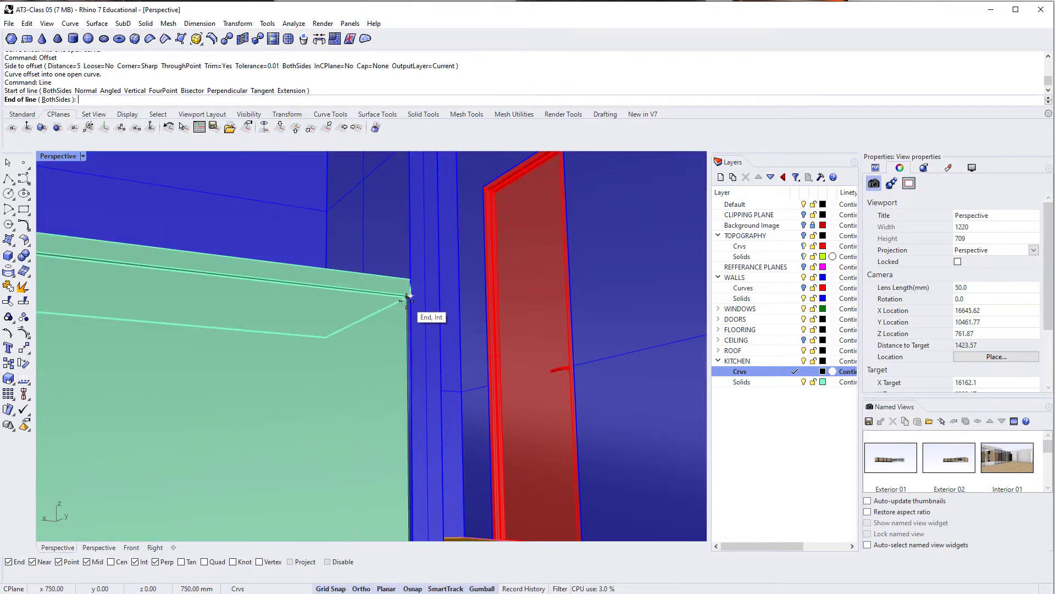
{"action": "left_click", "coordinate": [407, 297]}
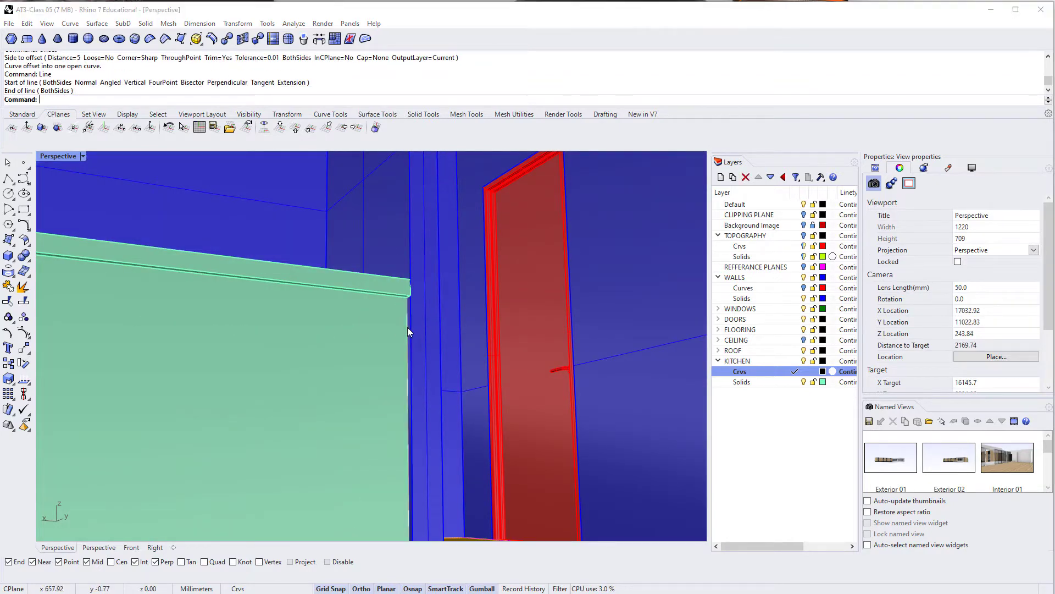
Select the new vertical line on the right edge of the cabinet front.
{"action": "left_click", "coordinate": [407, 329]}
{"action": "left_click", "coordinate": [429, 367]}
{"action": "right_click_drag", "start_coordinate": [401, 384], "coordinate": [418, 424]}
{"action": "key", "text": "Escape"}
{"action": "left_click", "coordinate": [411, 382]}
{"action": "left_click", "coordinate": [431, 413]}
{"action": "left_click", "coordinate": [394, 391]}
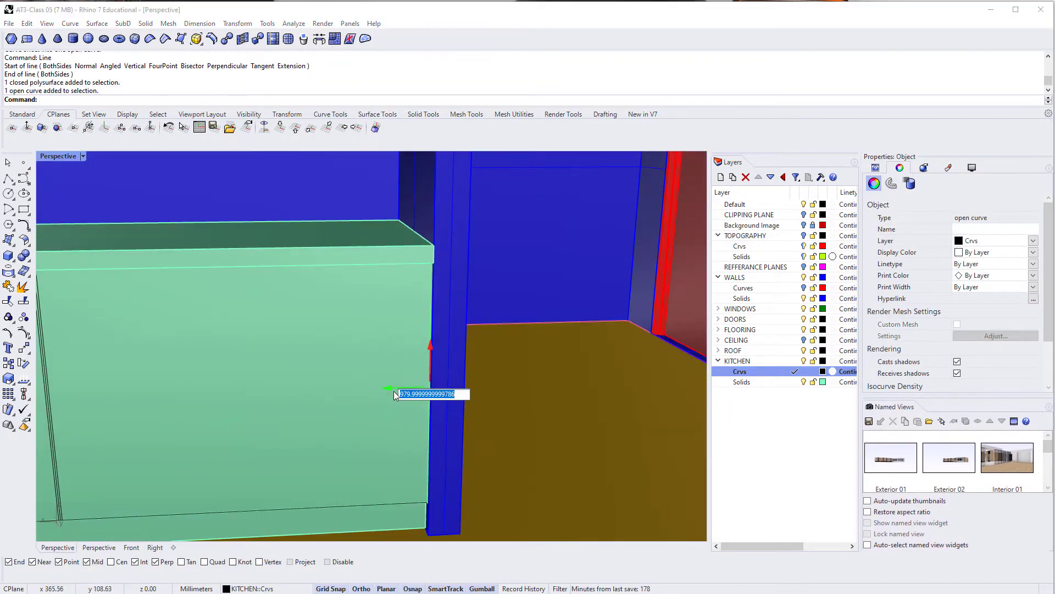
{"action": "type", "text": "-"}
{"action": "key", "text": "Return"}
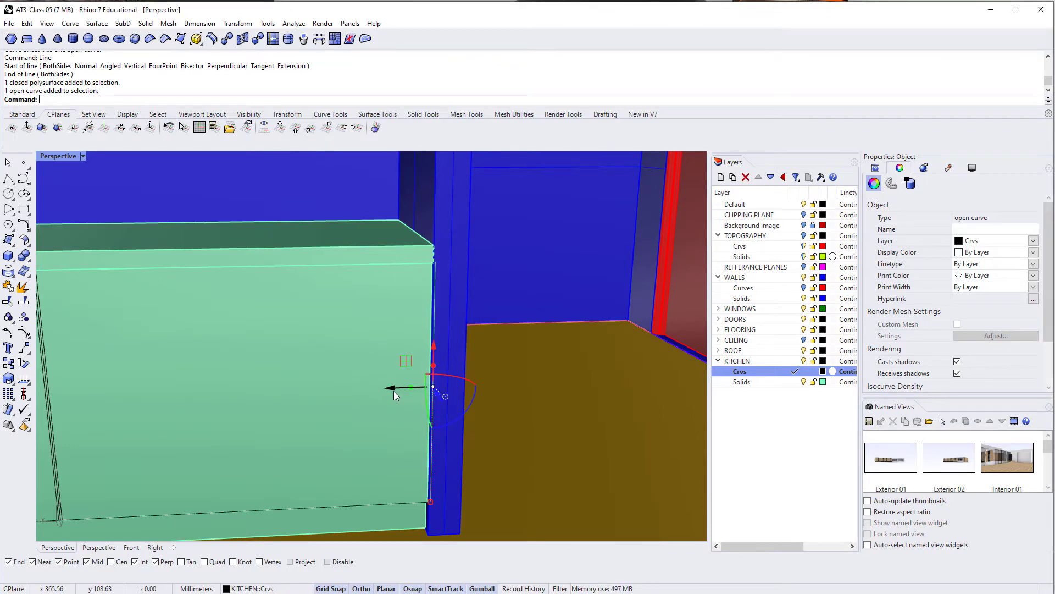
{"action": "key", "text": "ctrl+z"}
Move the selected right edge line 10 mm inward along the cabinet front.
{"action": "right_click_drag", "start_coordinate": [393, 394], "coordinate": [387, 388]}
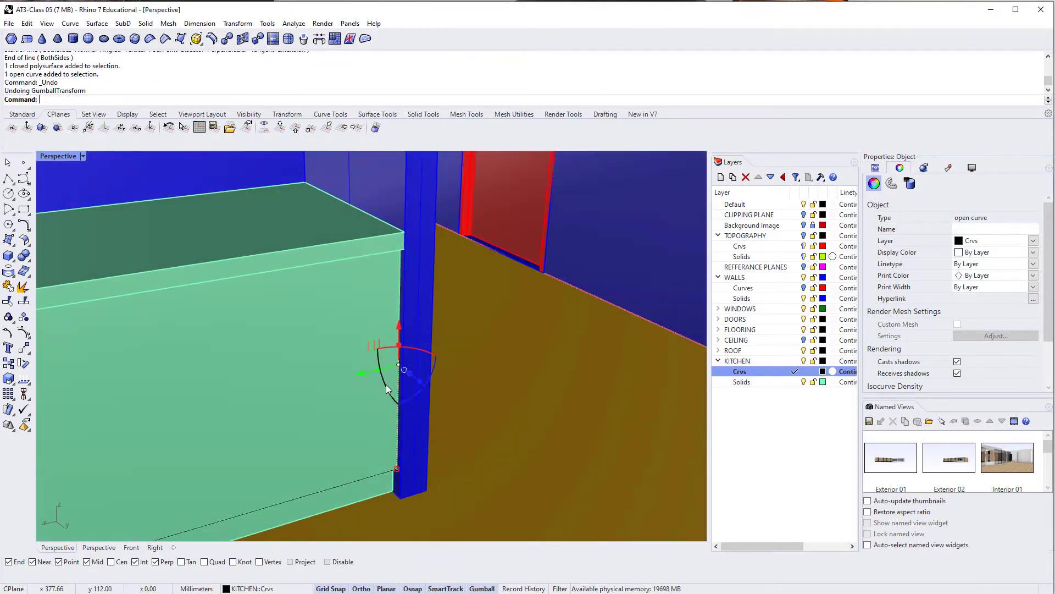
{"action": "left_click", "coordinate": [359, 373]}
{"action": "key", "text": "Escape"}
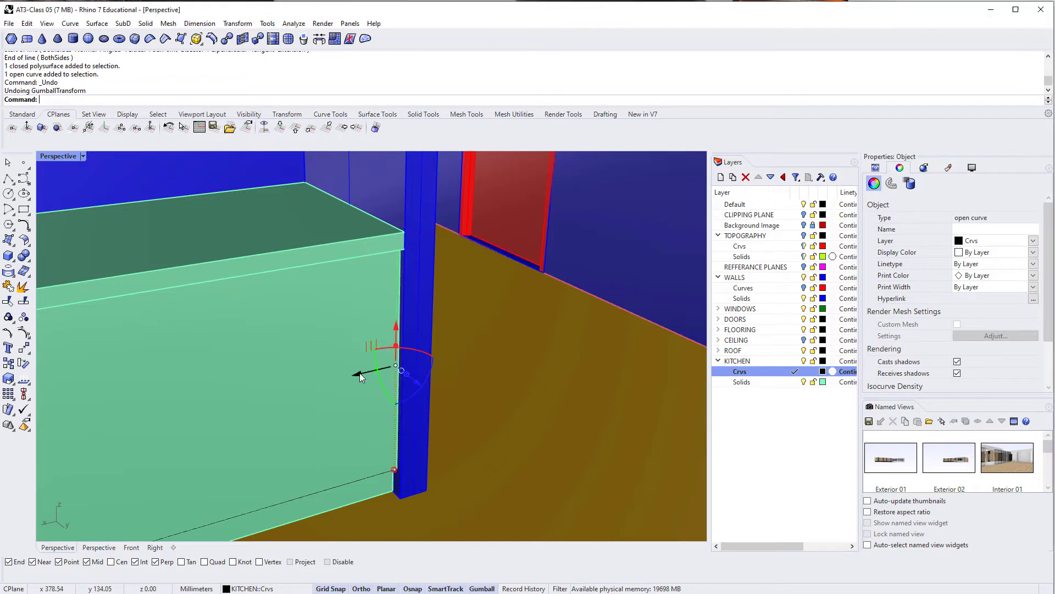
{"action": "right_click_drag", "start_coordinate": [360, 376], "coordinate": [392, 392]}
{"action": "key", "text": "Escape"}
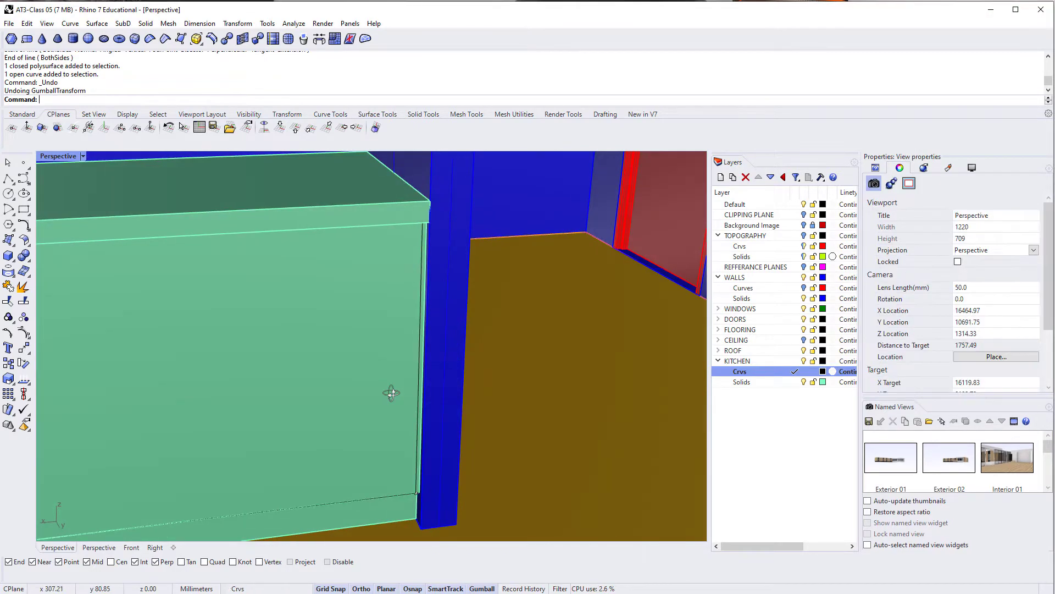
Draw a line up the left edge of the cabinet front, from the plinth's top to the countertop's underside.
{"action": "scroll", "coordinate": [390, 392], "scroll_direction": "down", "scroll_amount": 8}
{"action": "right_click_drag", "start_coordinate": [223, 436], "coordinate": [127, 374], "text": "shift"}
{"action": "scroll", "coordinate": [128, 374], "scroll_direction": "up", "scroll_amount": 6}
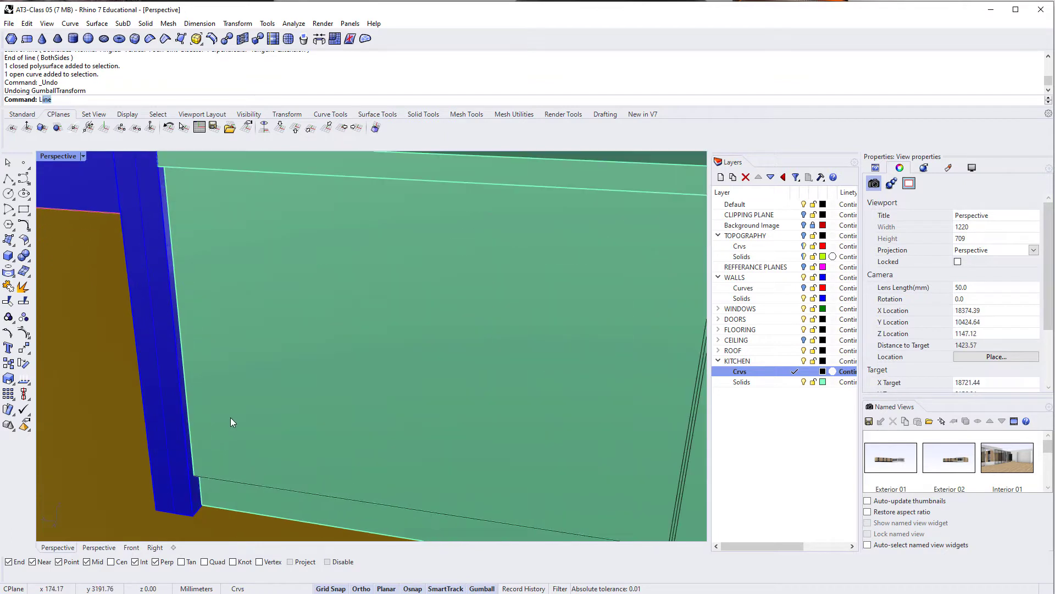
{"action": "key", "text": "Return"}
{"action": "left_click", "coordinate": [201, 495]}
{"action": "right_click_drag", "start_coordinate": [207, 467], "coordinate": [210, 337]}
{"action": "left_click", "coordinate": [212, 319]}
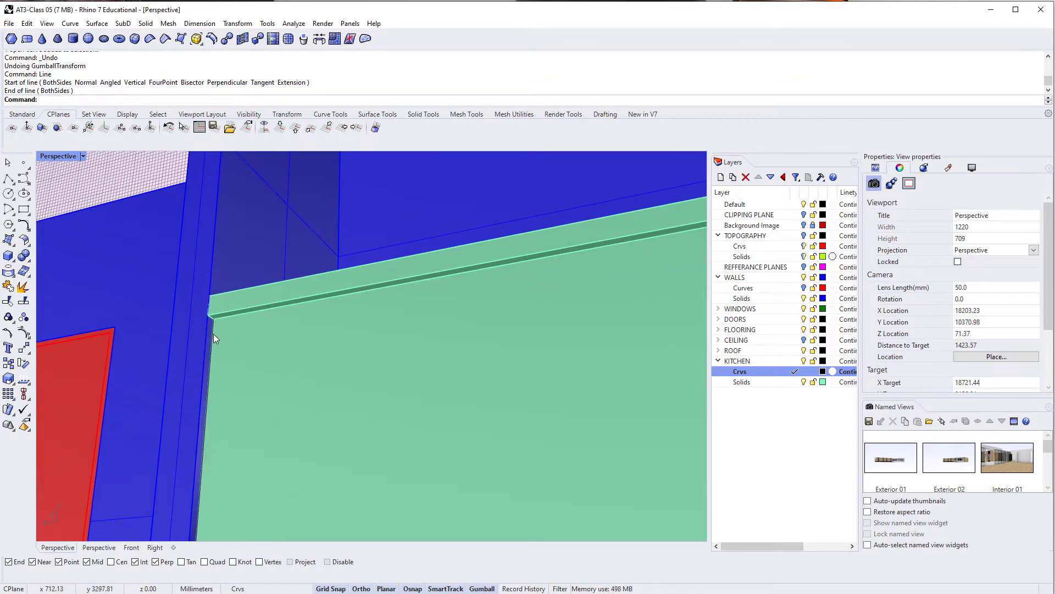
Move the new left edge line 10 mm inward along the cabinet front, using a distance of -10.
{"action": "left_click", "coordinate": [213, 334]}
{"action": "left_click", "coordinate": [213, 335]}
{"action": "scroll", "coordinate": [240, 402], "scroll_direction": "down", "scroll_amount": 3}
{"action": "right_click_drag", "start_coordinate": [239, 402], "coordinate": [206, 405]}
{"action": "left_click", "coordinate": [149, 361]}
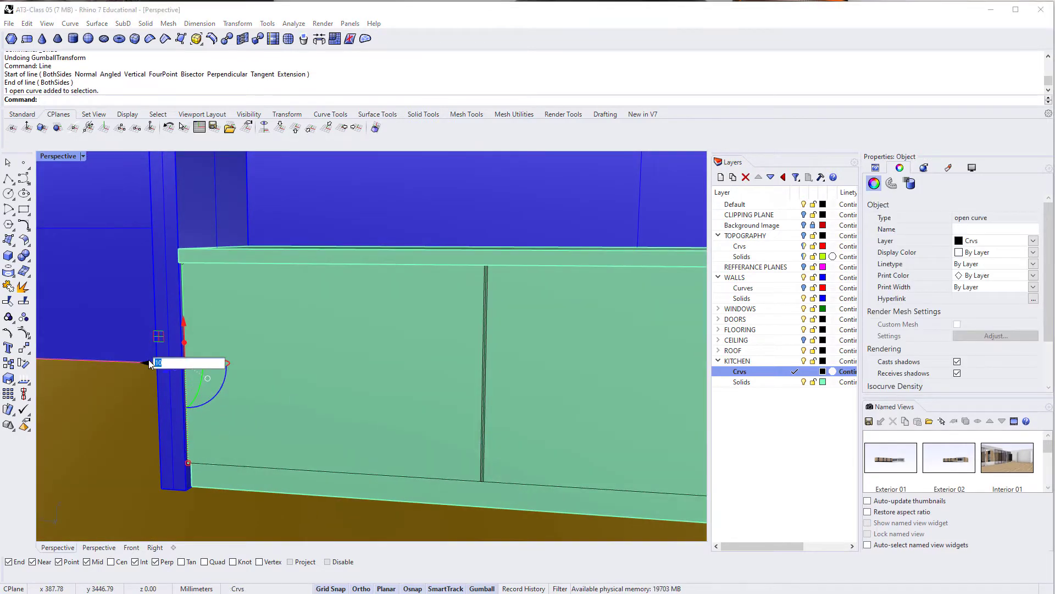
{"action": "type", "text": "-10"}
{"action": "key", "text": "Return"}
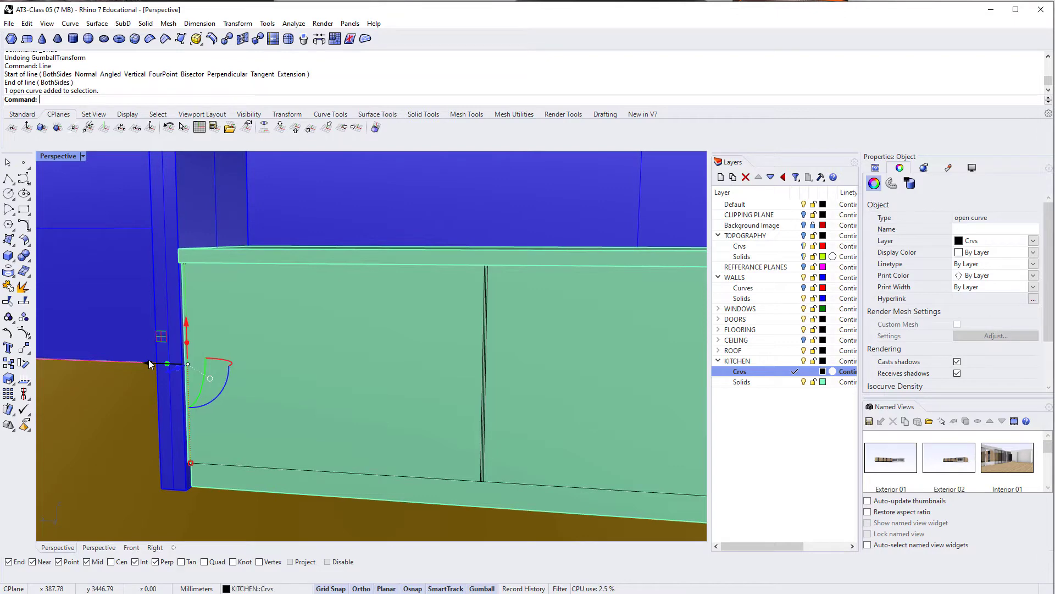
{"action": "key", "text": "Escape"}
Rebuild the left edge line of the cabinet front with a point count of 4 and degree 3.
{"action": "right_click_drag", "start_coordinate": [302, 365], "coordinate": [330, 367]}
{"action": "scroll", "coordinate": [330, 369], "scroll_direction": "down", "scroll_amount": 6}
{"action": "right_click_drag", "start_coordinate": [347, 406], "coordinate": [242, 404], "text": "shift"}
{"action": "right_click_drag", "start_coordinate": [311, 401], "coordinate": [168, 369]}
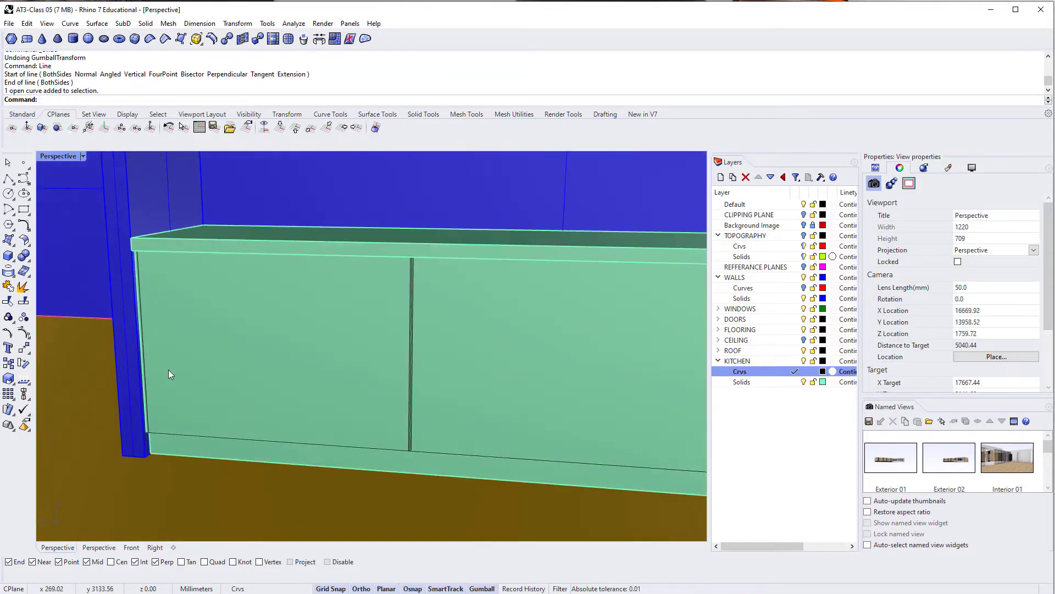
{"action": "left_click", "coordinate": [147, 371]}
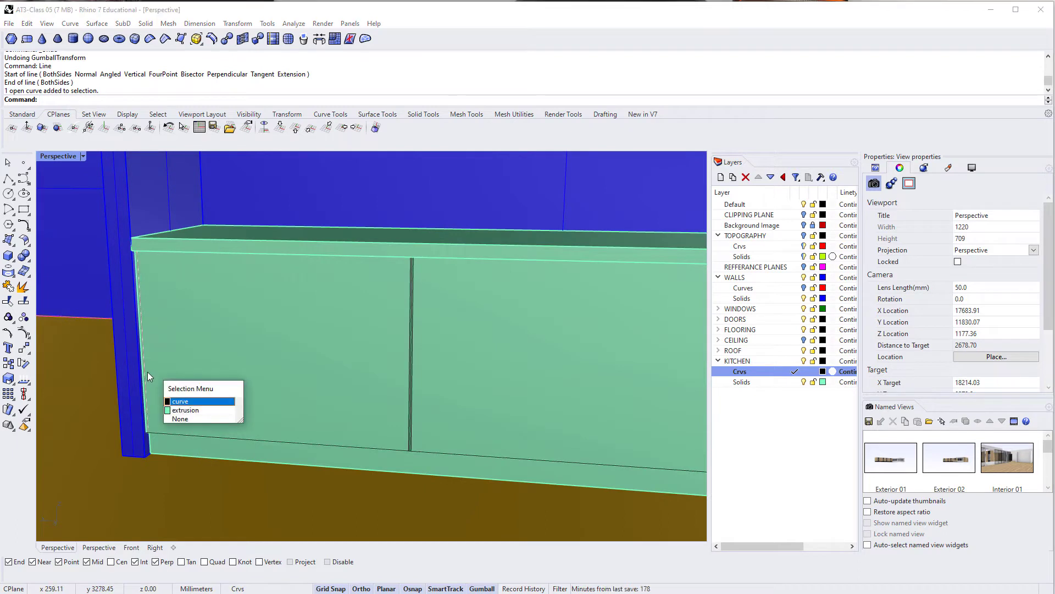
{"action": "right_click", "coordinate": [147, 372]}
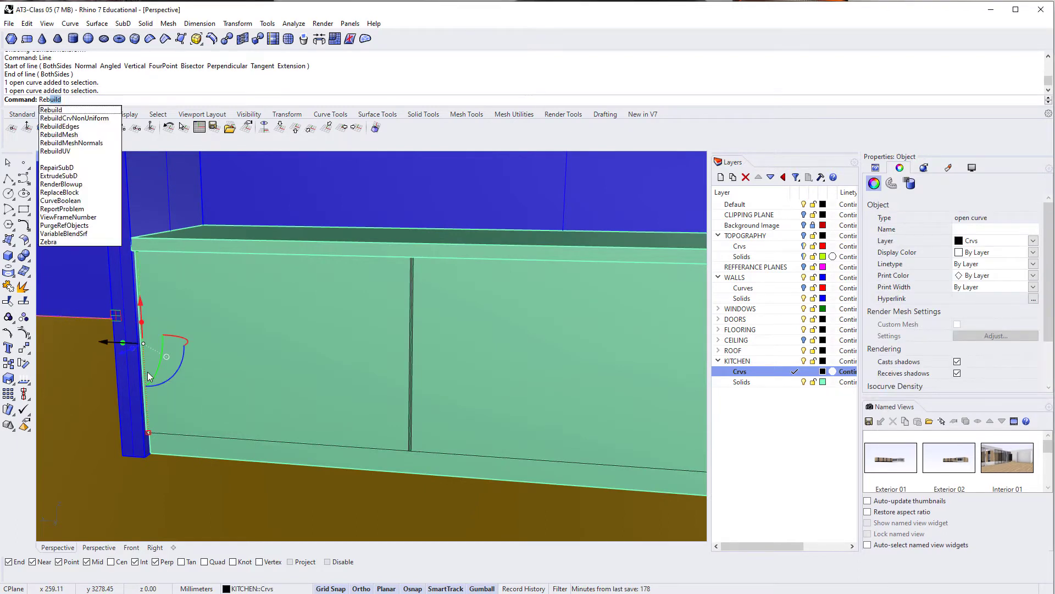
{"action": "key", "text": "Return"}
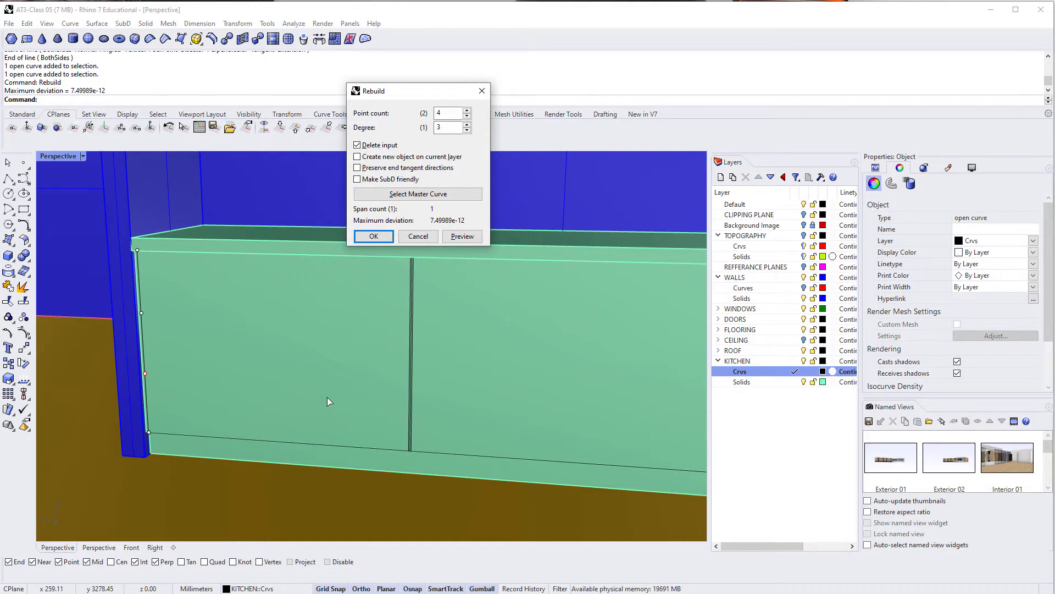
{"action": "left_click", "coordinate": [378, 235]}
{"action": "right_click_drag", "start_coordinate": [242, 342], "coordinate": [249, 339]}
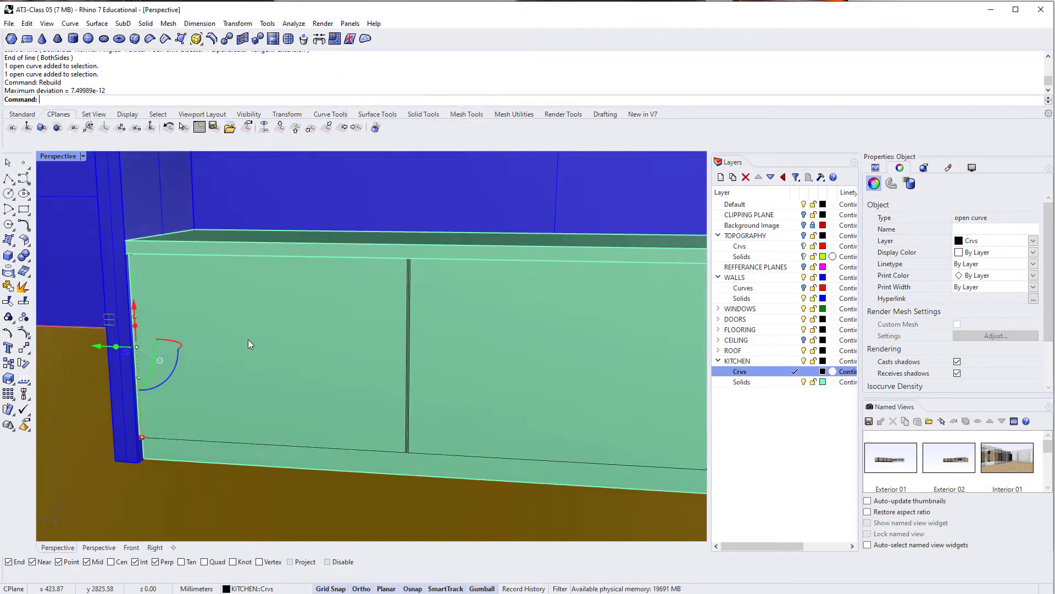
{"action": "key", "text": "Escape"}
{"action": "type", "text": "l"}
{"action": "key", "text": "Return"}
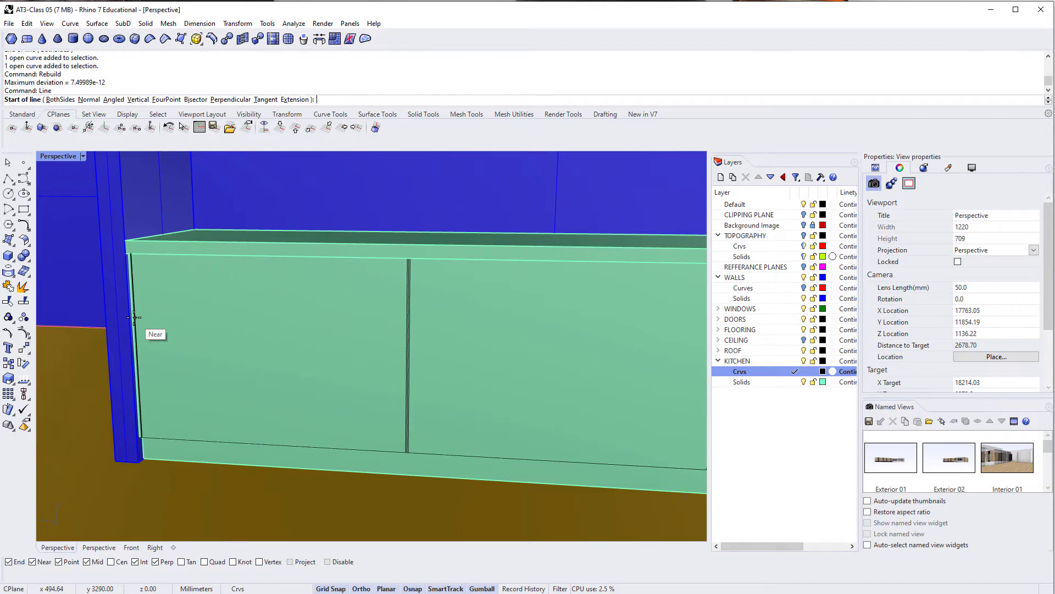
{"action": "key", "text": "Escape"}
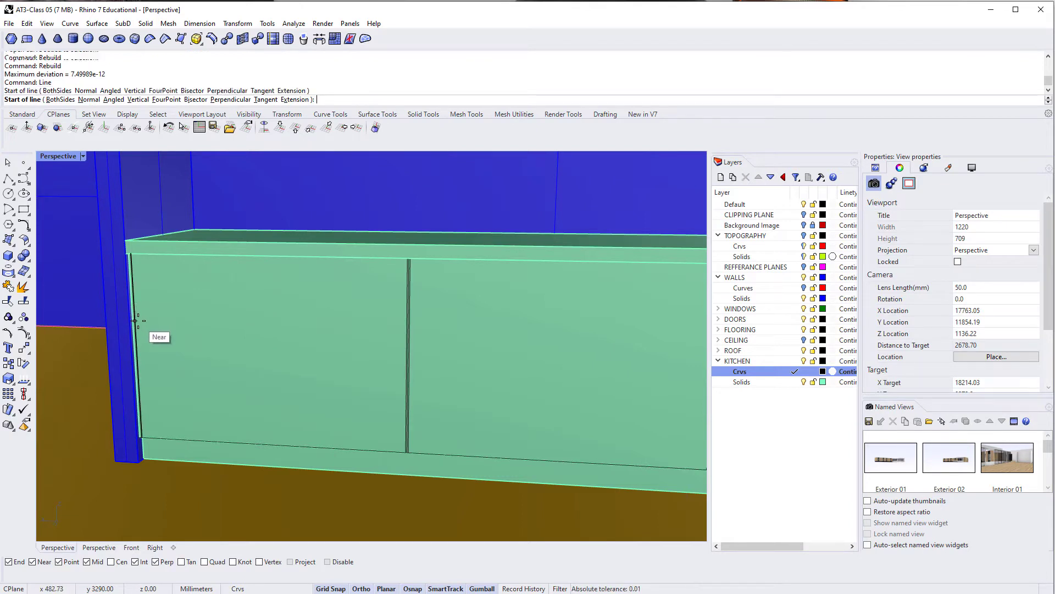
{"action": "left_click", "coordinate": [137, 320]}
{"action": "left_click", "coordinate": [137, 320]}
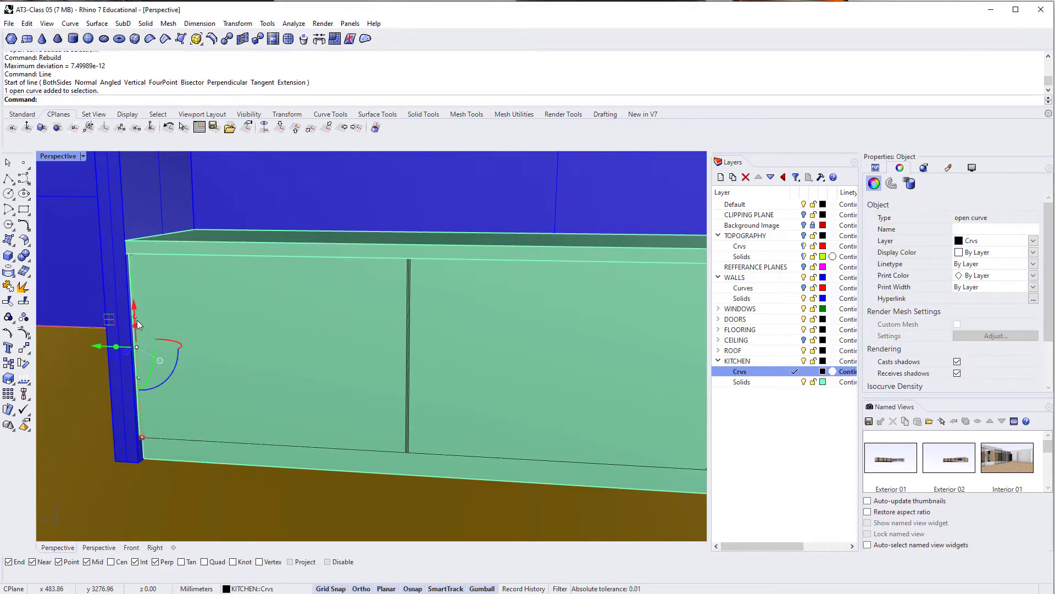
{"action": "key", "text": "Escape"}
{"action": "type", "text": "l"}
{"action": "key", "text": "Return"}
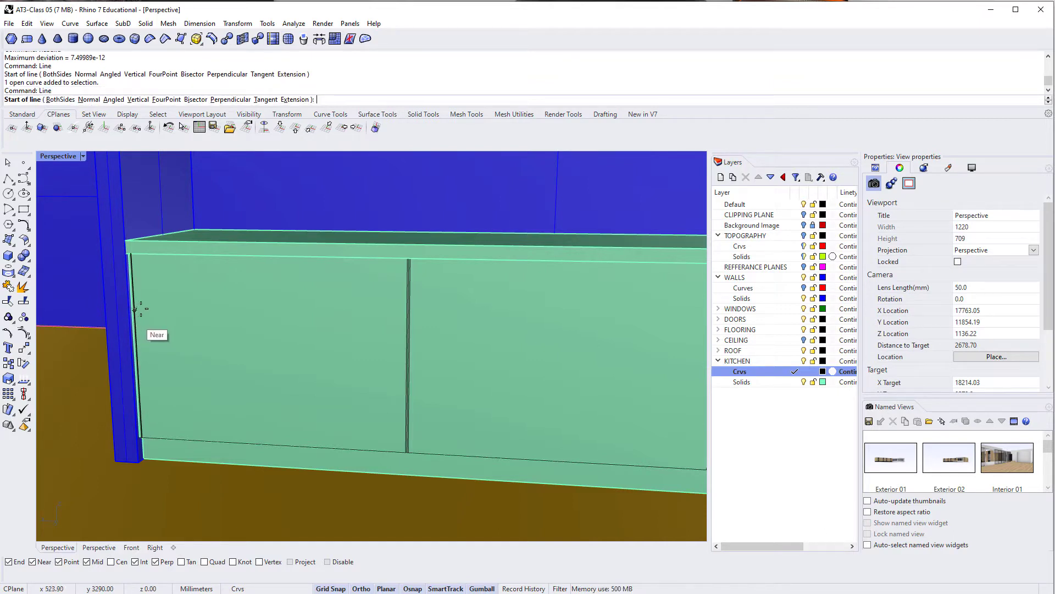
{"action": "key", "text": "Escape"}
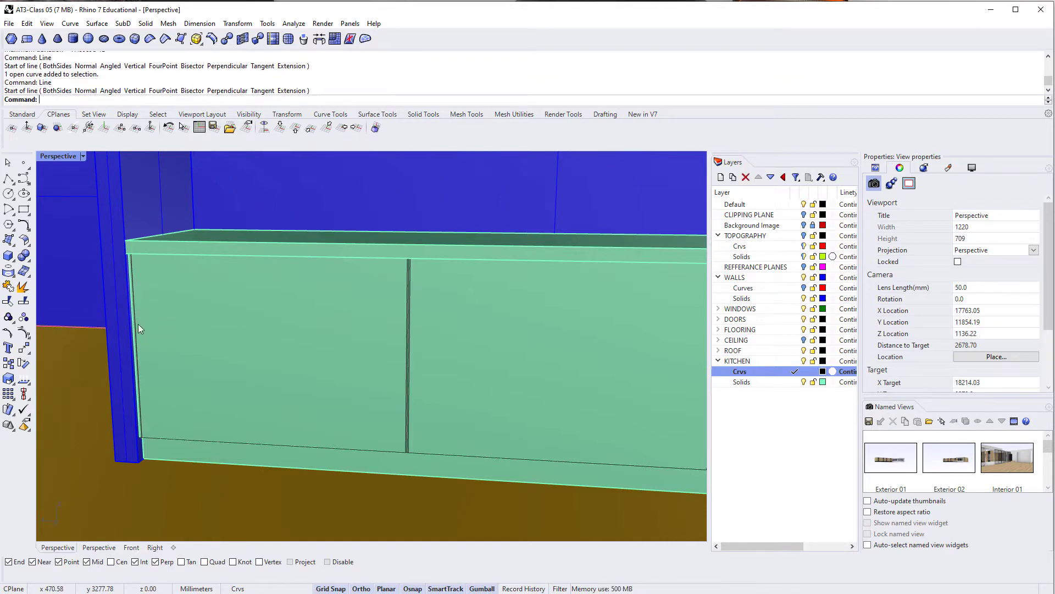
Draw a horizontal line across the cabinet front from the left line's upper inner control point to the right inset line.
{"action": "left_click", "coordinate": [137, 325]}
{"action": "left_click", "coordinate": [165, 352]}
{"action": "scroll", "coordinate": [164, 322], "scroll_direction": "up", "scroll_amount": 3}
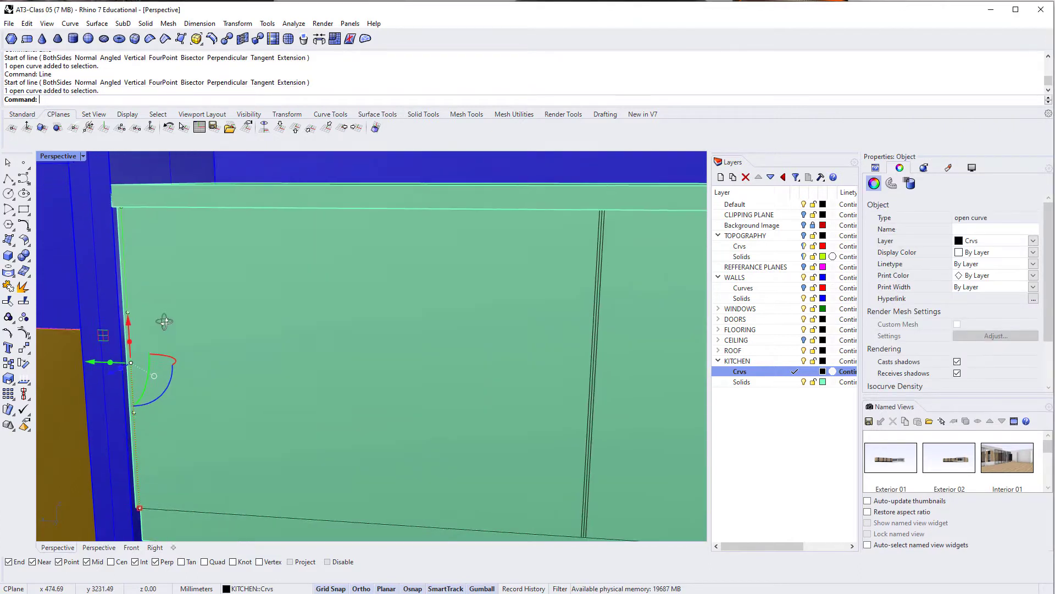
{"action": "right_click_drag", "start_coordinate": [164, 321], "coordinate": [121, 320]}
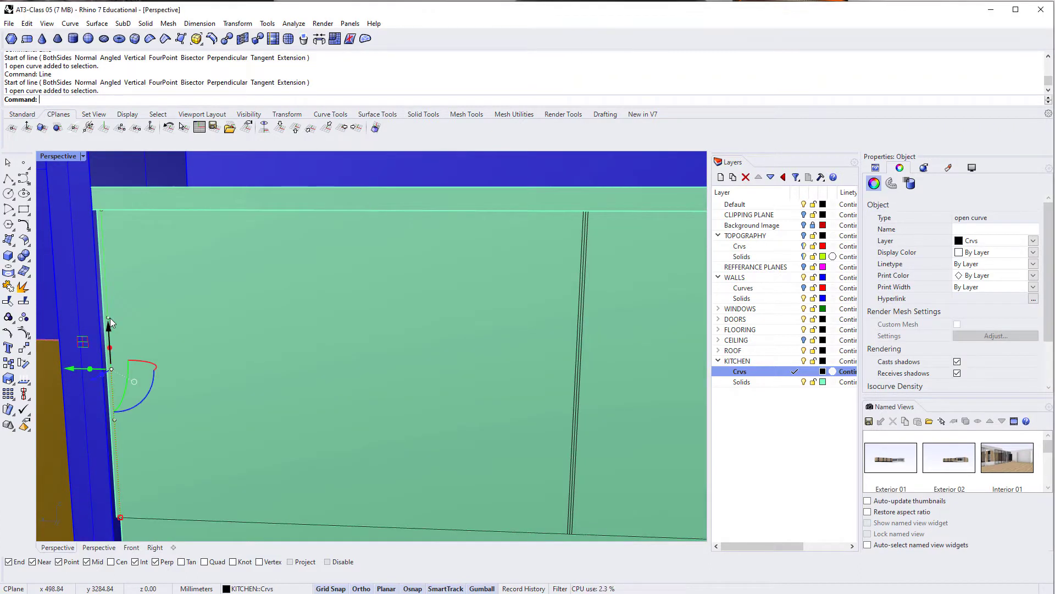
{"action": "left_click", "coordinate": [110, 318]}
{"action": "key", "text": "Return"}
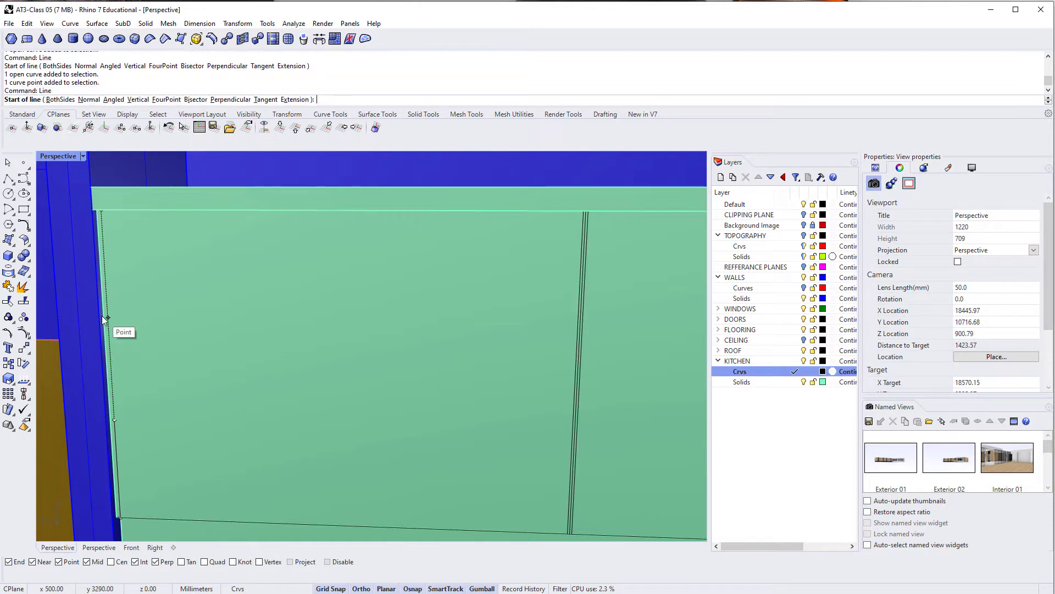
{"action": "left_click", "coordinate": [105, 317]}
{"action": "scroll", "coordinate": [325, 337], "scroll_direction": "down", "scroll_amount": 3}
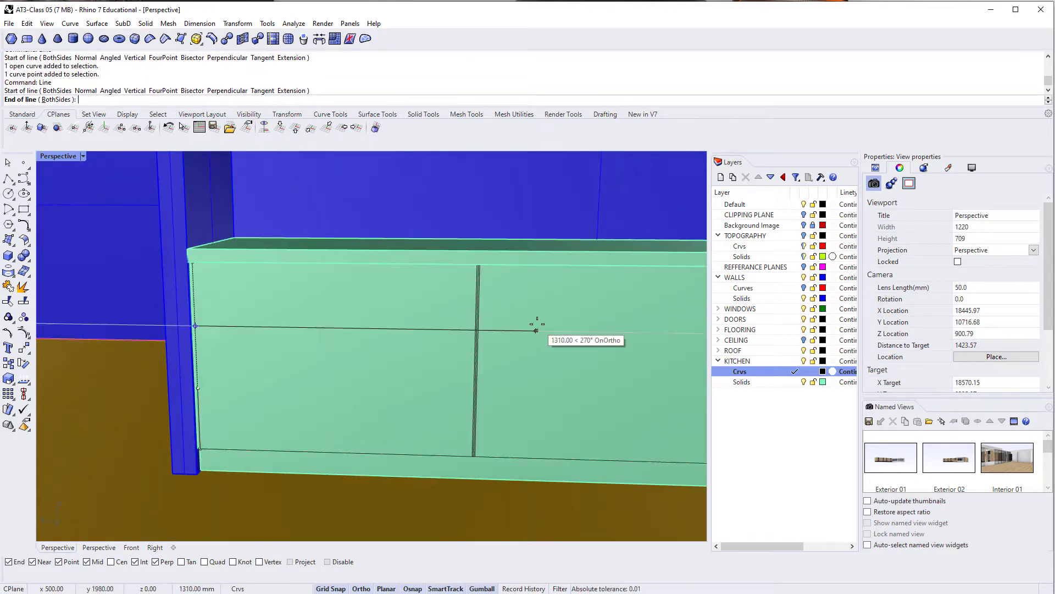
{"action": "scroll", "coordinate": [537, 330], "scroll_direction": "down", "scroll_amount": 2}
{"action": "scroll", "coordinate": [448, 344], "scroll_direction": "down", "scroll_amount": 3}
{"action": "scroll", "coordinate": [482, 343], "scroll_direction": "down", "scroll_amount": 2}
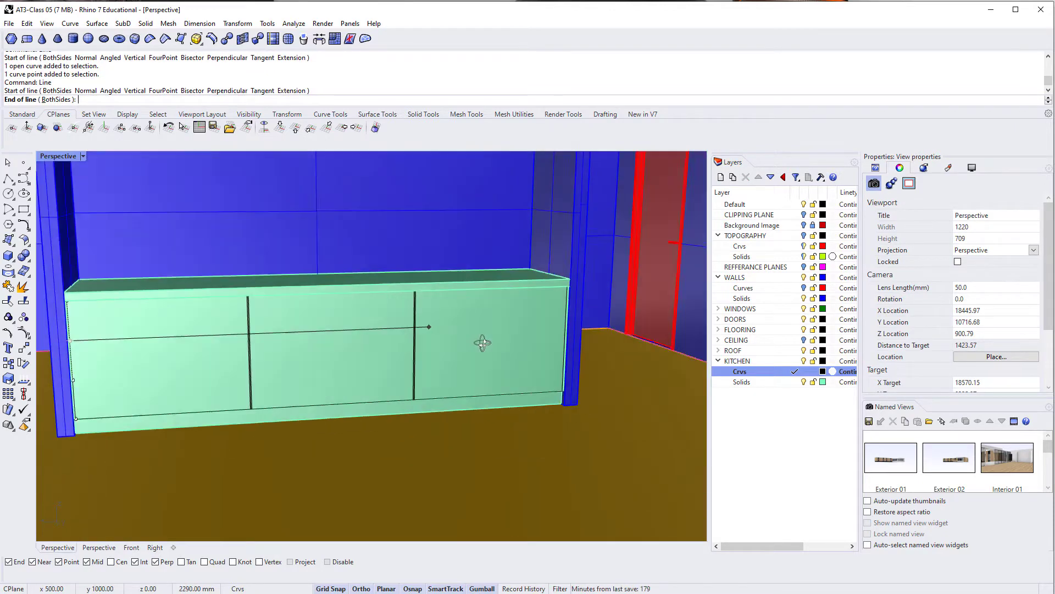
{"action": "scroll", "coordinate": [566, 308], "scroll_direction": "up", "scroll_amount": 3}
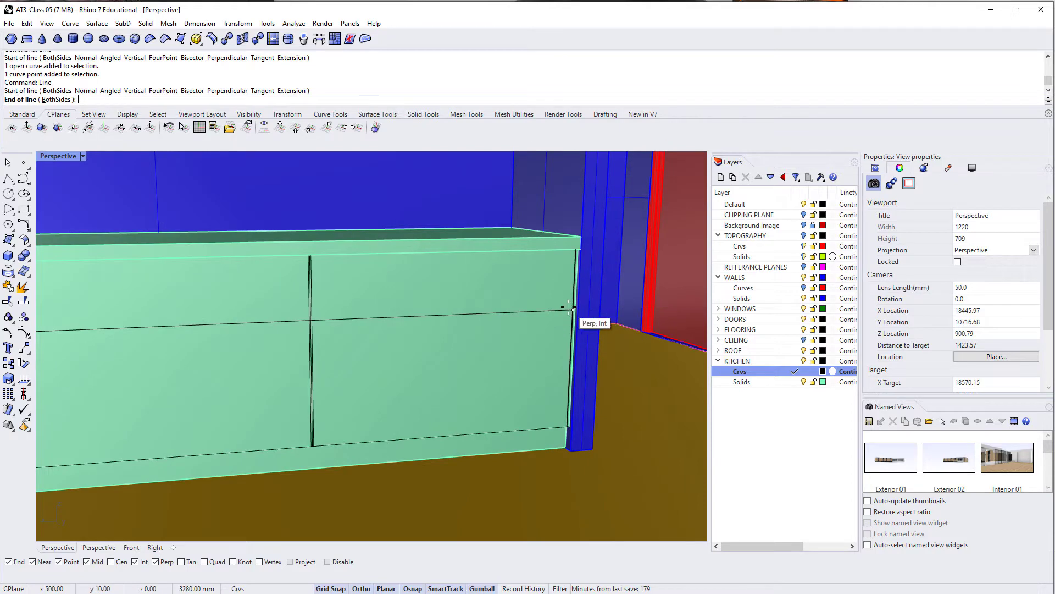
{"action": "left_click", "coordinate": [569, 309]}
Draw a second horizontal line from the left line's lower inner control point across to the right inset line.
{"action": "right_click_drag", "start_coordinate": [548, 311], "coordinate": [231, 348]}
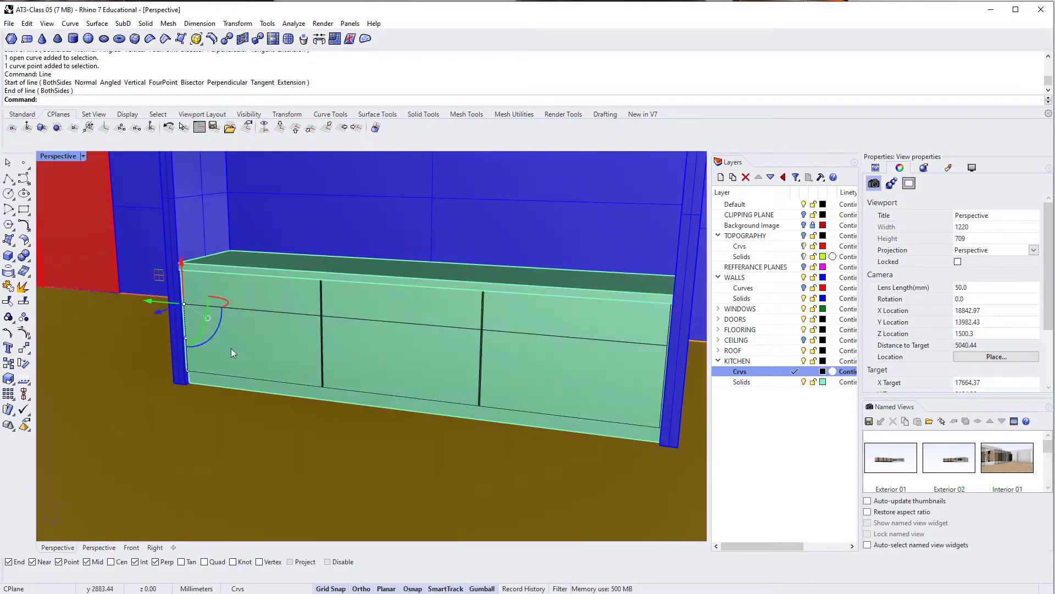
{"action": "scroll", "coordinate": [187, 333], "scroll_direction": "up", "scroll_amount": 5}
{"action": "right_click", "coordinate": [188, 331]}
{"action": "left_click", "coordinate": [186, 335]}
{"action": "scroll", "coordinate": [297, 337], "scroll_direction": "down", "scroll_amount": 5}
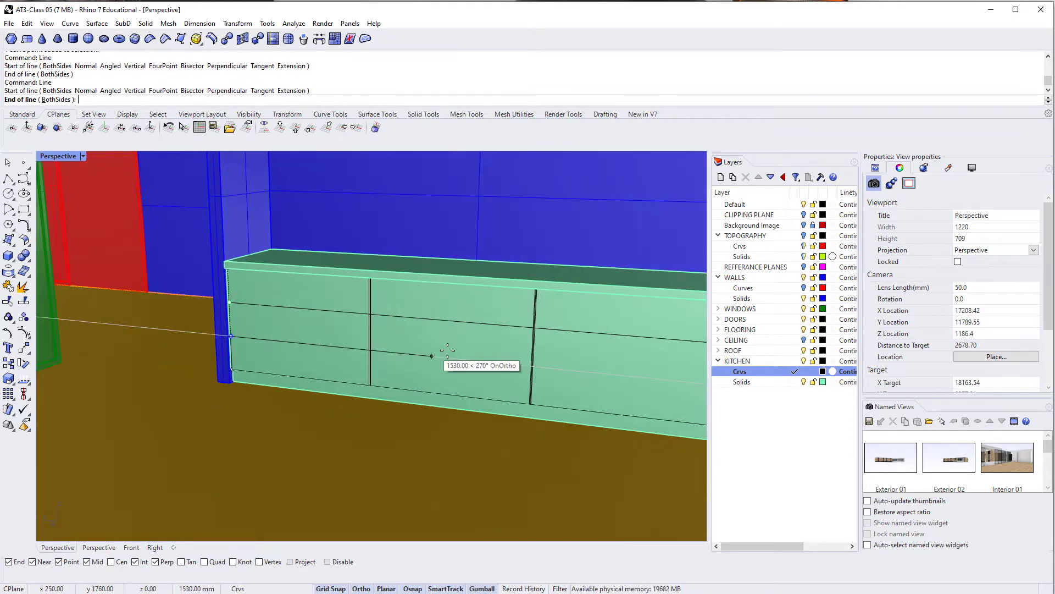
{"action": "right_click_drag", "start_coordinate": [457, 351], "coordinate": [344, 340], "text": "shift"}
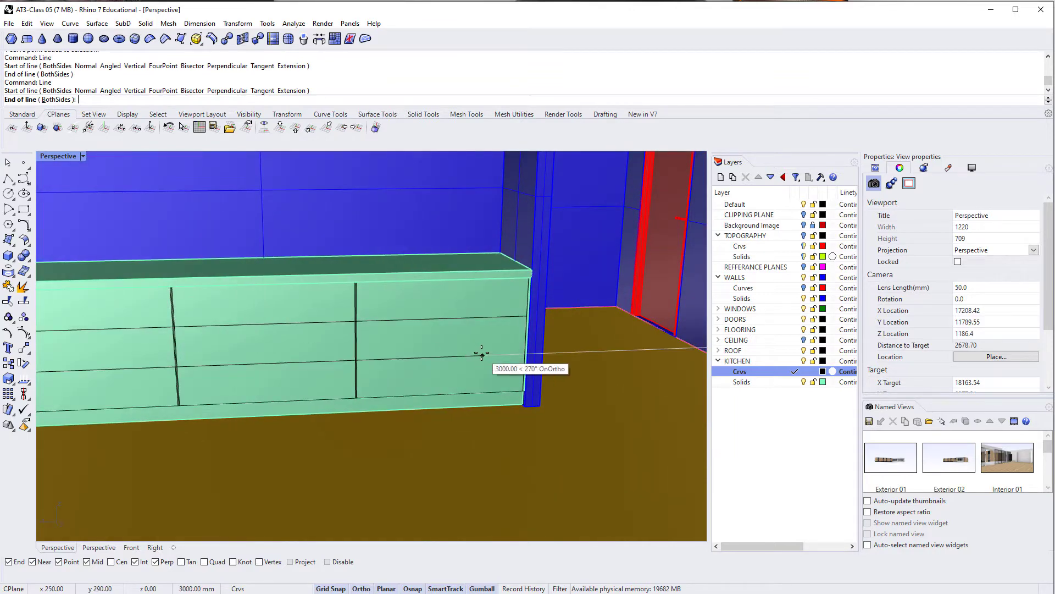
{"action": "left_click", "coordinate": [521, 361]}
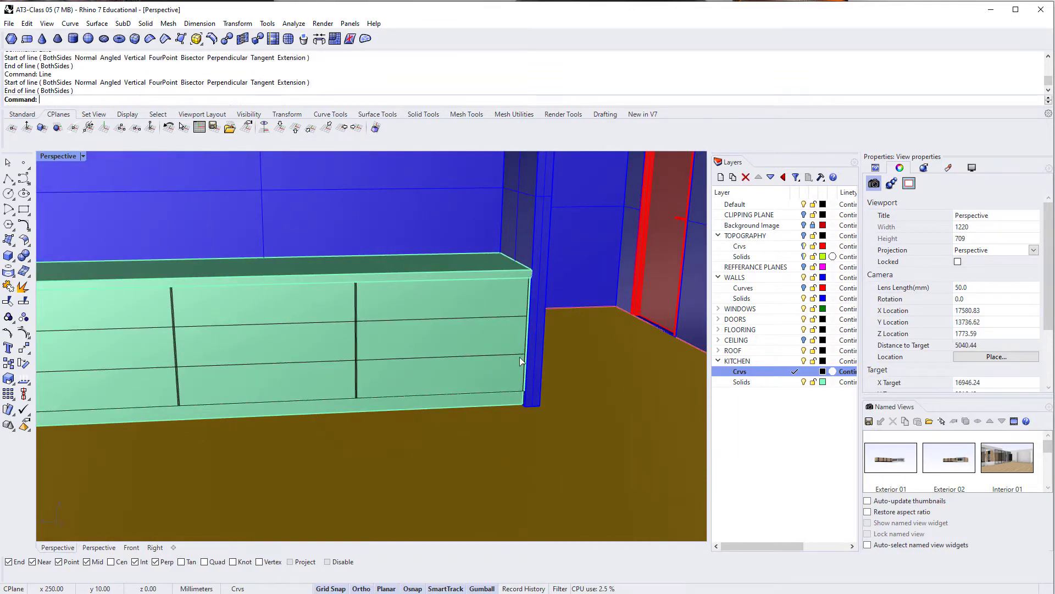
Offset the lower horizontal line 5 mm below and 5 mm above to outline a gap.
{"action": "scroll", "coordinate": [395, 361], "scroll_direction": "up", "scroll_amount": 3}
{"action": "left_click", "coordinate": [399, 359]}
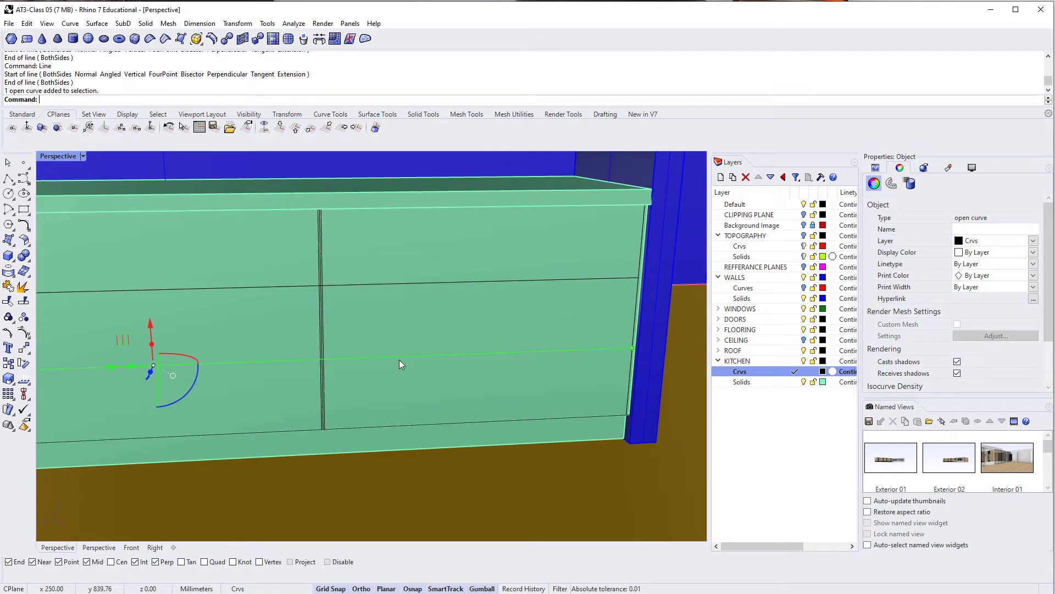
{"action": "type", "text": "Offset"}
{"action": "key", "text": "Return"}
{"action": "type", "text": "5"}
{"action": "key", "text": "Return"}
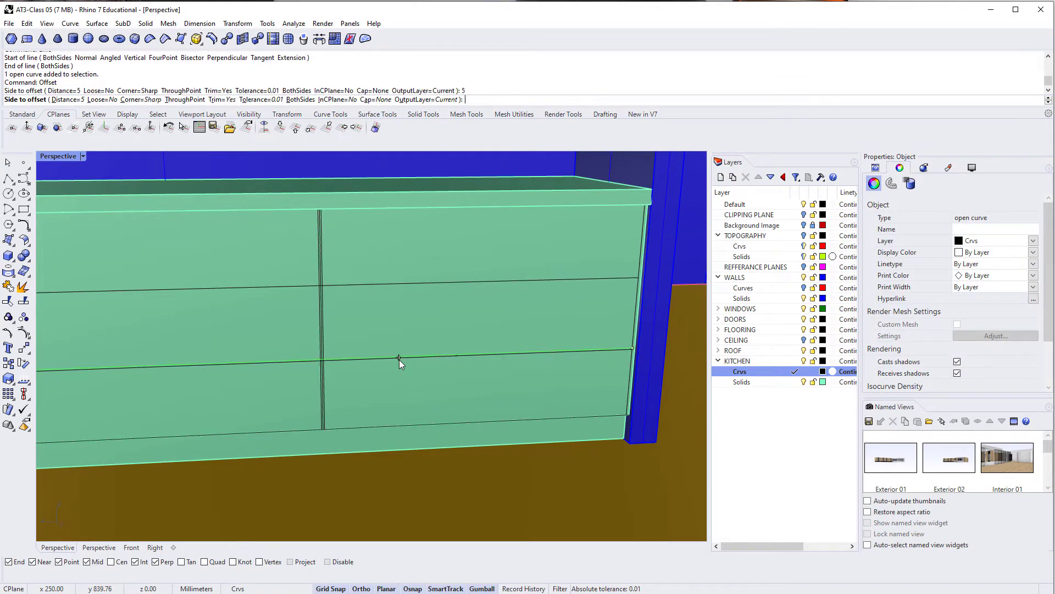
{"action": "left_click", "coordinate": [392, 376]}
{"action": "key", "text": "Return"}
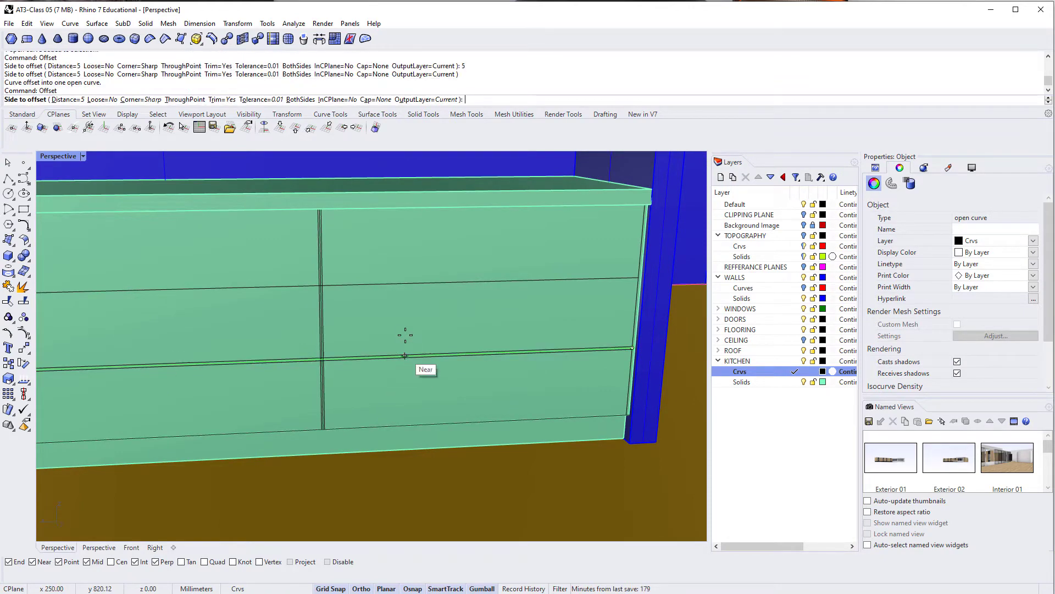
{"action": "left_click", "coordinate": [406, 316]}
Offset the upper horizontal line to both sides using the same 5 mm distance.
{"action": "left_click", "coordinate": [414, 281]}
{"action": "left_click", "coordinate": [414, 281]}
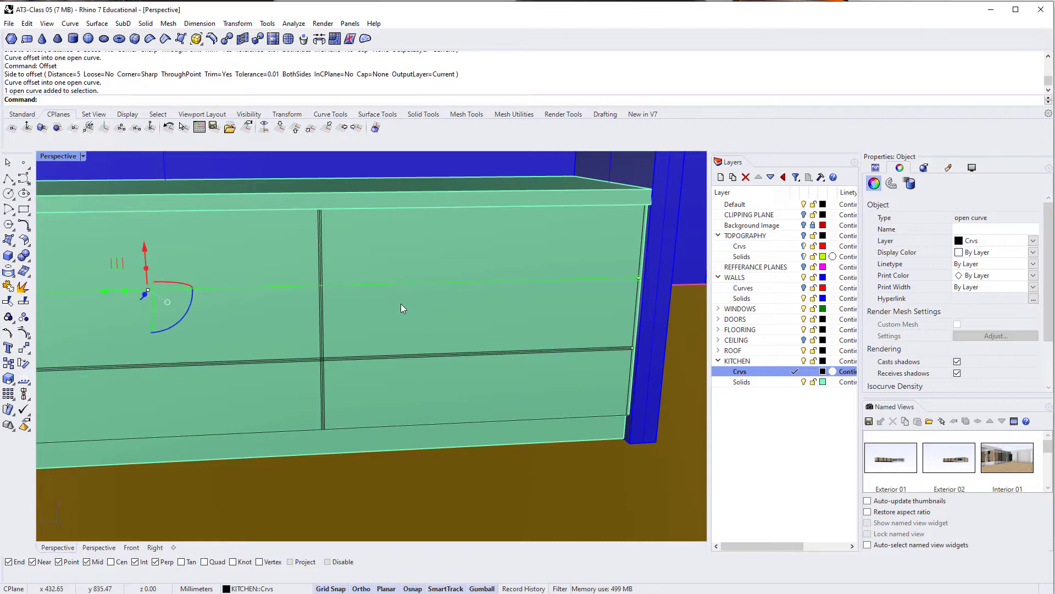
{"action": "key", "text": "Return"}
{"action": "left_click", "coordinate": [401, 317]}
{"action": "key", "text": "Return"}
{"action": "left_click", "coordinate": [413, 235]}
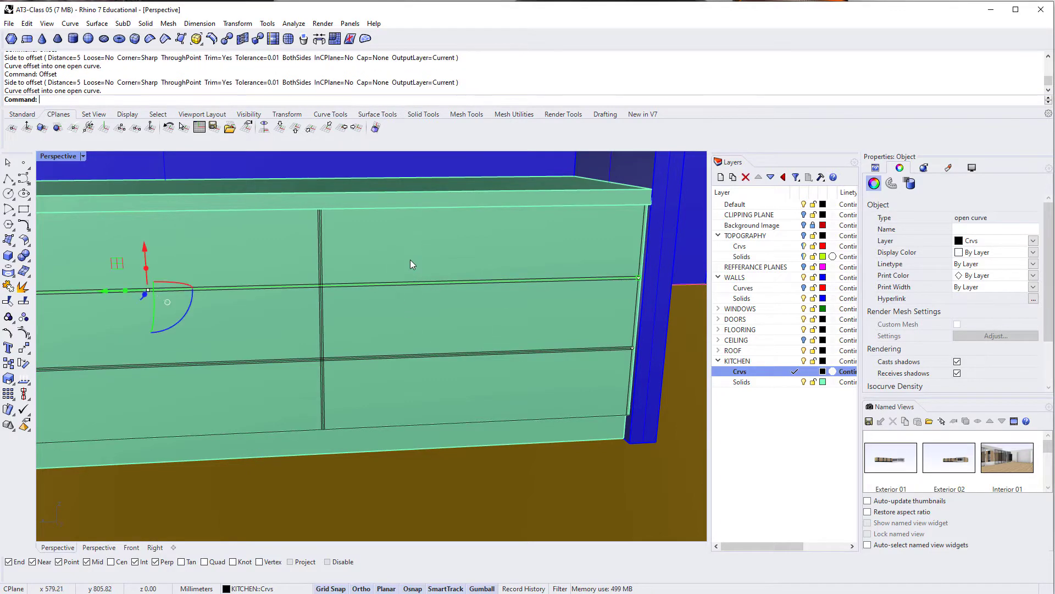
{"action": "scroll", "coordinate": [410, 259], "scroll_direction": "down", "scroll_amount": 6}
{"action": "key", "text": "Escape"}
{"action": "right_click_drag", "start_coordinate": [410, 259], "coordinate": [330, 309]}
{"action": "right_click_drag", "start_coordinate": [406, 330], "coordinate": [357, 345]}
{"action": "left_click", "coordinate": [297, 375]}
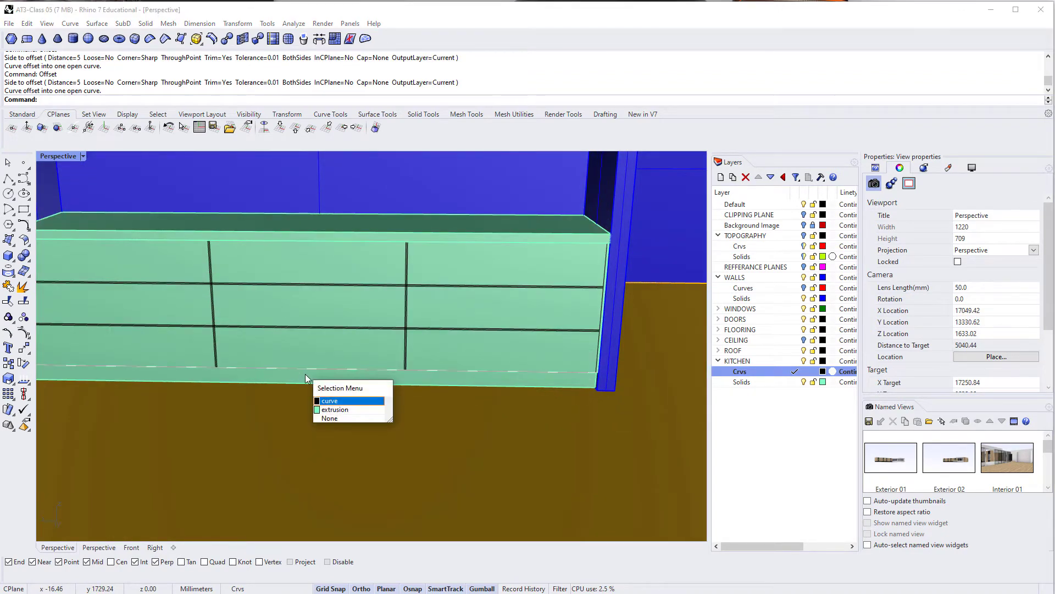
{"action": "left_click", "coordinate": [319, 405]}
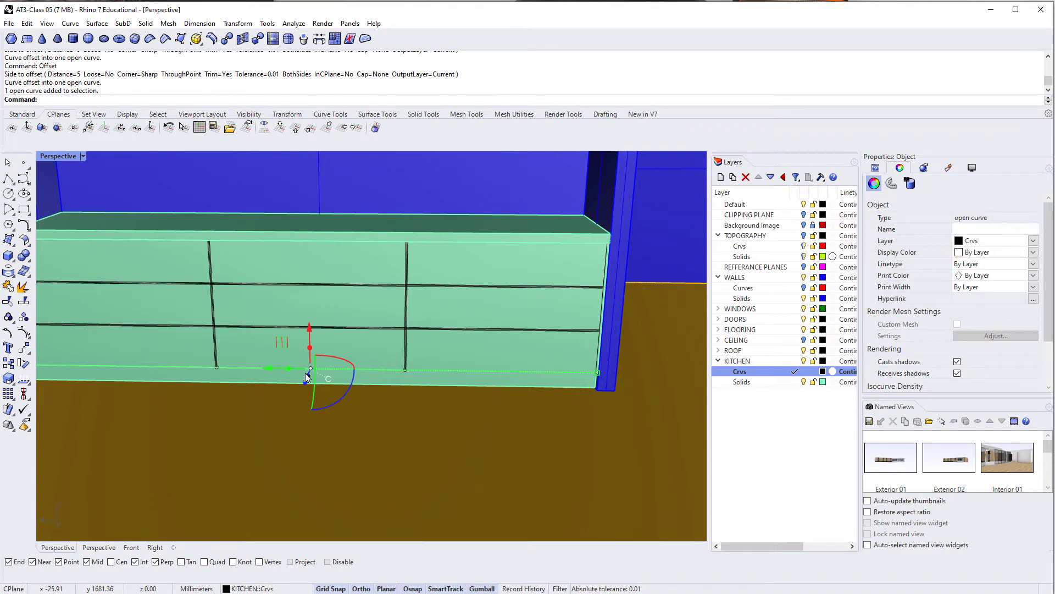
{"action": "scroll", "coordinate": [306, 372], "scroll_direction": "down", "scroll_amount": 2}
{"action": "key", "text": "Escape"}
Create a thin box projecting from the cabinet's bottom middle panel, bounded by the vertical gaps, the lower horizontal gap and the plinth's top.
{"action": "scroll", "coordinate": [322, 365], "scroll_direction": "down", "scroll_amount": 5}
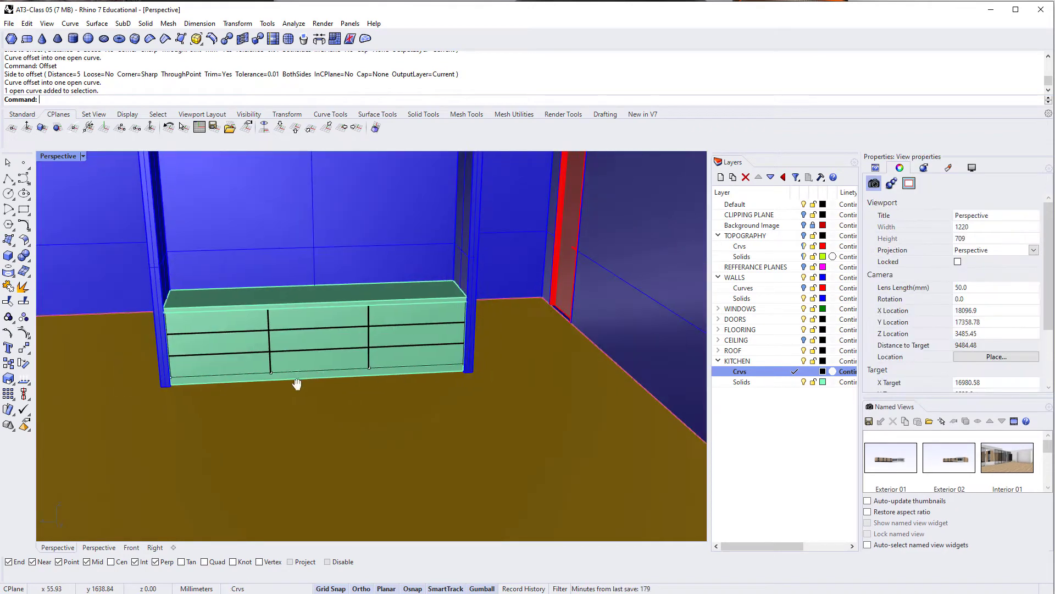
{"action": "scroll", "coordinate": [209, 373], "scroll_direction": "up", "scroll_amount": 3}
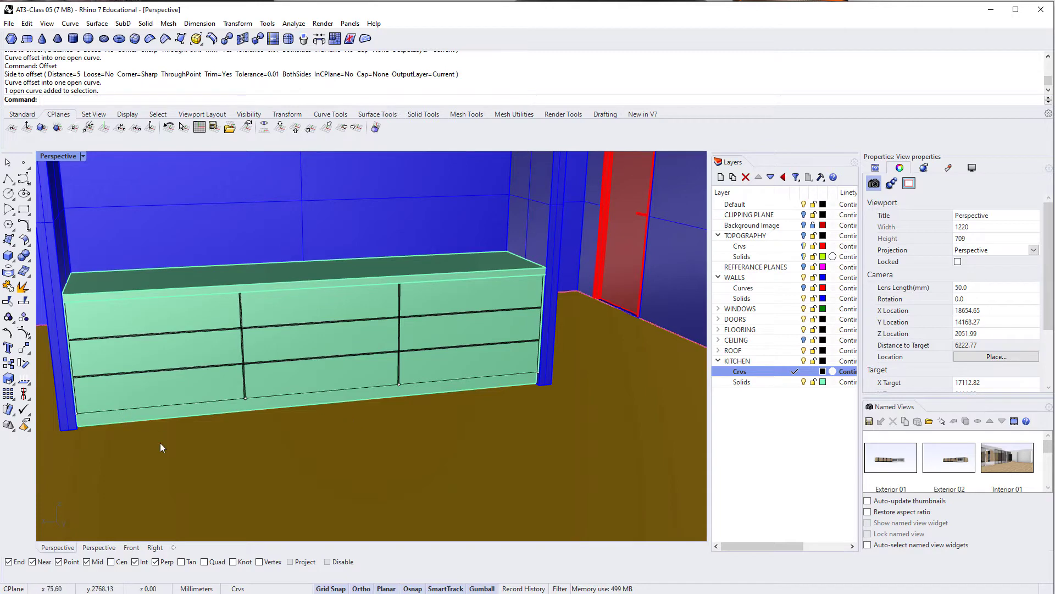
{"action": "right_click_drag", "start_coordinate": [142, 305], "coordinate": [282, 403]}
{"action": "scroll", "coordinate": [220, 329], "scroll_direction": "up", "scroll_amount": 2}
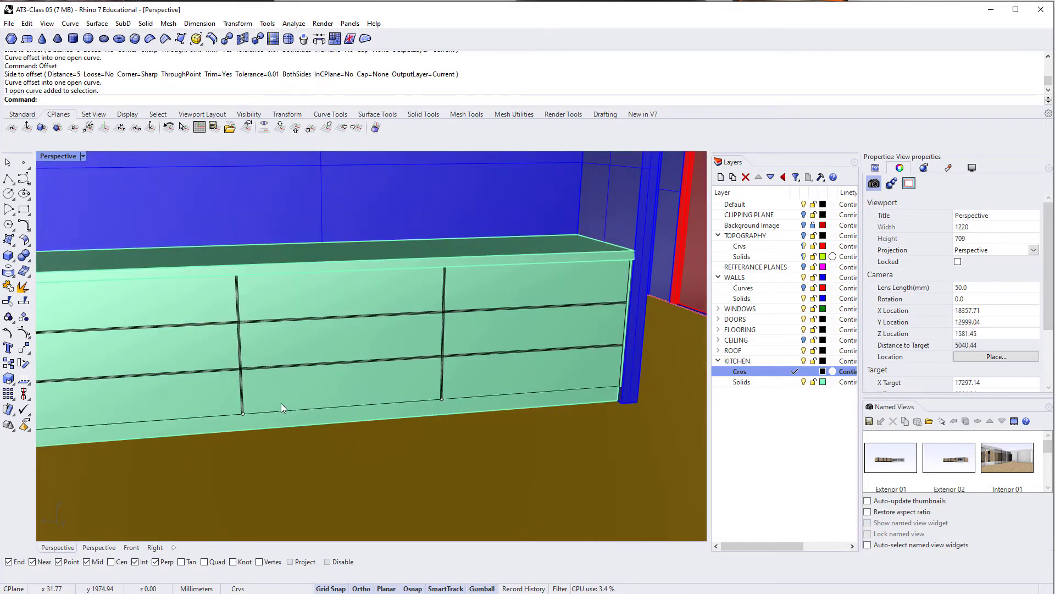
{"action": "left_click", "coordinate": [8, 257]}
{"action": "scroll", "coordinate": [370, 412], "scroll_direction": "up", "scroll_amount": 5}
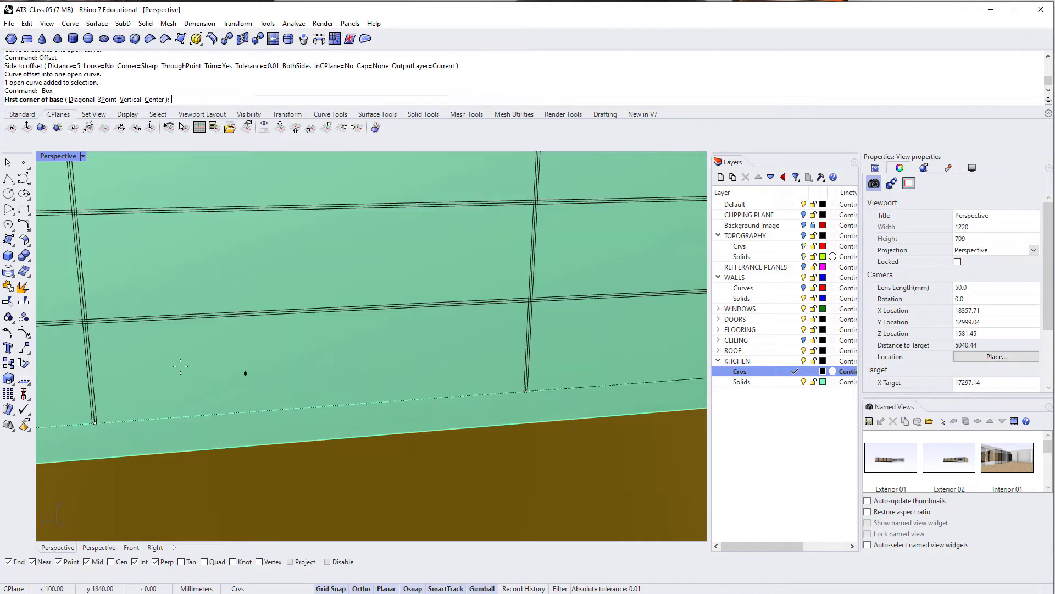
{"action": "left_click", "coordinate": [62, 315]}
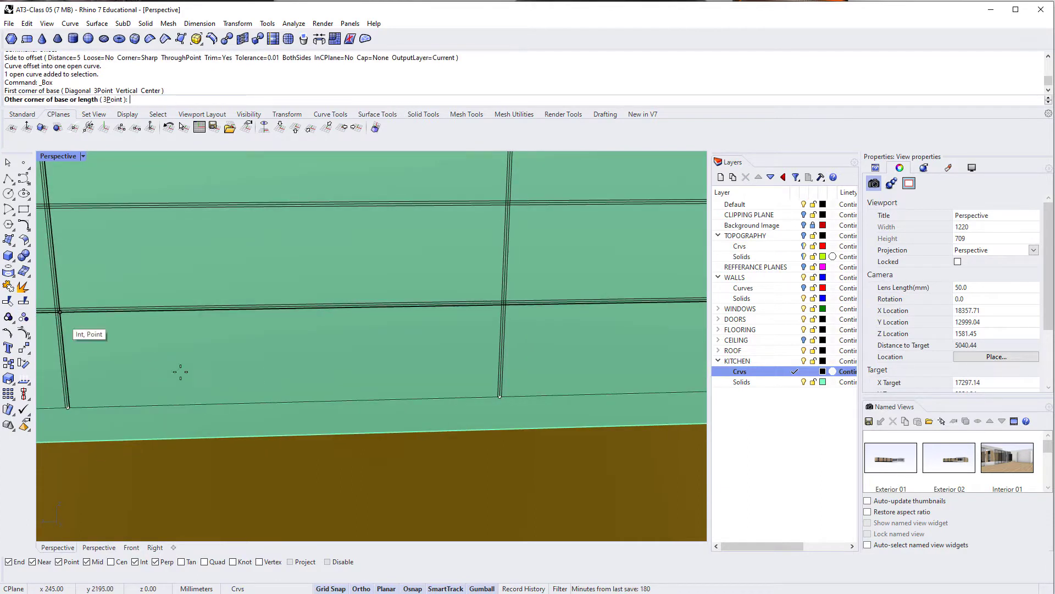
{"action": "left_click", "coordinate": [499, 396]}
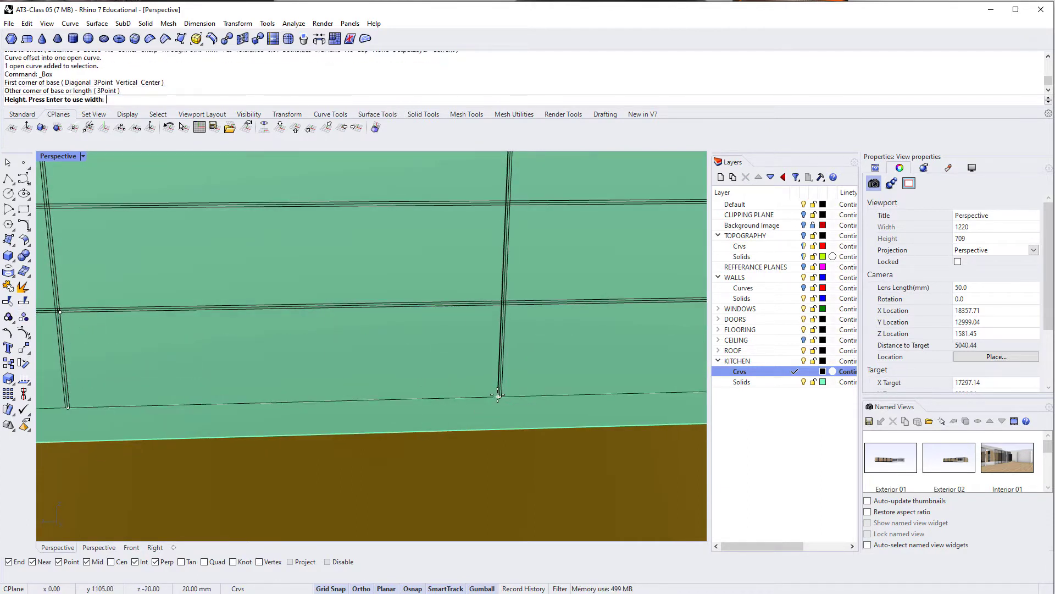
{"action": "scroll", "coordinate": [501, 409], "scroll_direction": "down", "scroll_amount": 4}
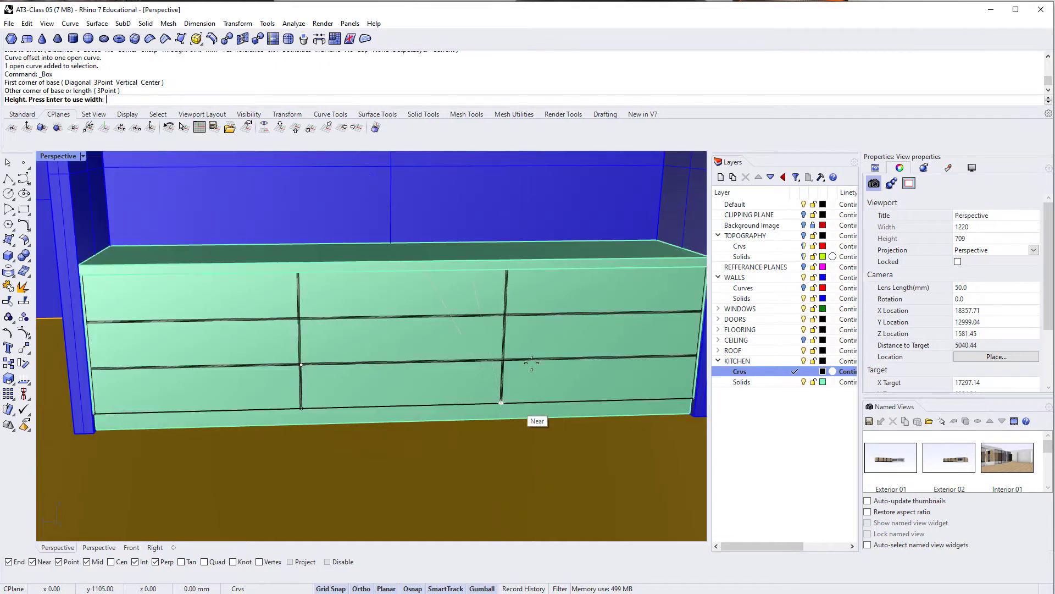
{"action": "left_click", "coordinate": [566, 263]}
{"action": "right_click_drag", "start_coordinate": [336, 380], "coordinate": [213, 410]}
{"action": "scroll", "coordinate": [341, 396], "scroll_direction": "up", "scroll_amount": 5}
{"action": "left_click", "coordinate": [513, 405]}
{"action": "key", "text": "Escape"}
{"action": "scroll", "coordinate": [245, 395], "scroll_direction": "up", "scroll_amount": 6}
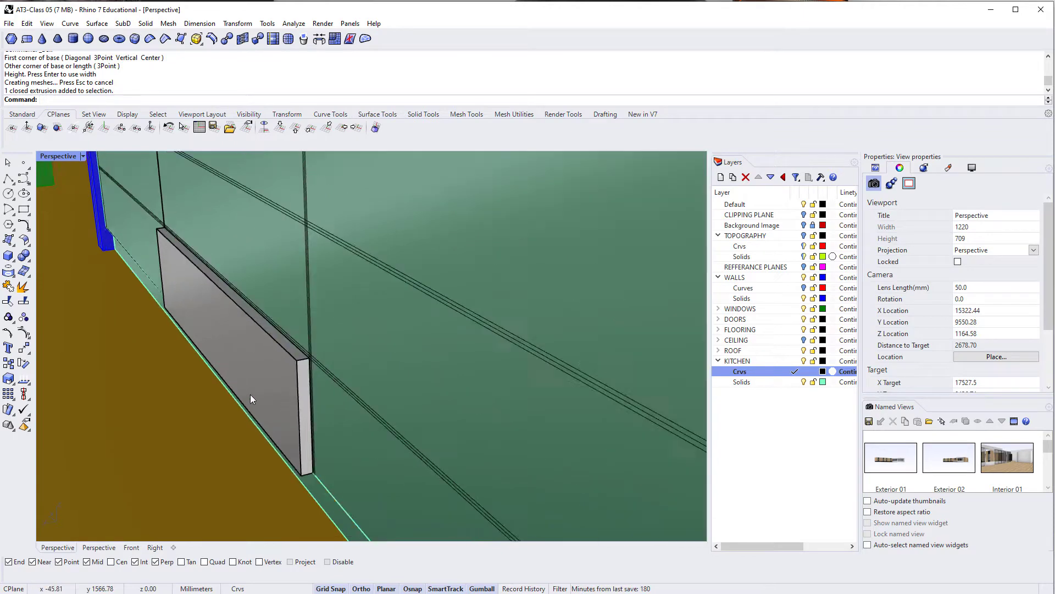
Inspect the bottom middle drawer front from several angles, including its end face beside the vertical gap lines.
{"action": "left_click", "coordinate": [348, 354]}
{"action": "scroll", "coordinate": [348, 354], "scroll_direction": "down", "scroll_amount": 7}
{"action": "right_click_drag", "start_coordinate": [286, 368], "coordinate": [331, 366]}
{"action": "key", "text": "Escape"}
{"action": "scroll", "coordinate": [305, 371], "scroll_direction": "down", "scroll_amount": 6}
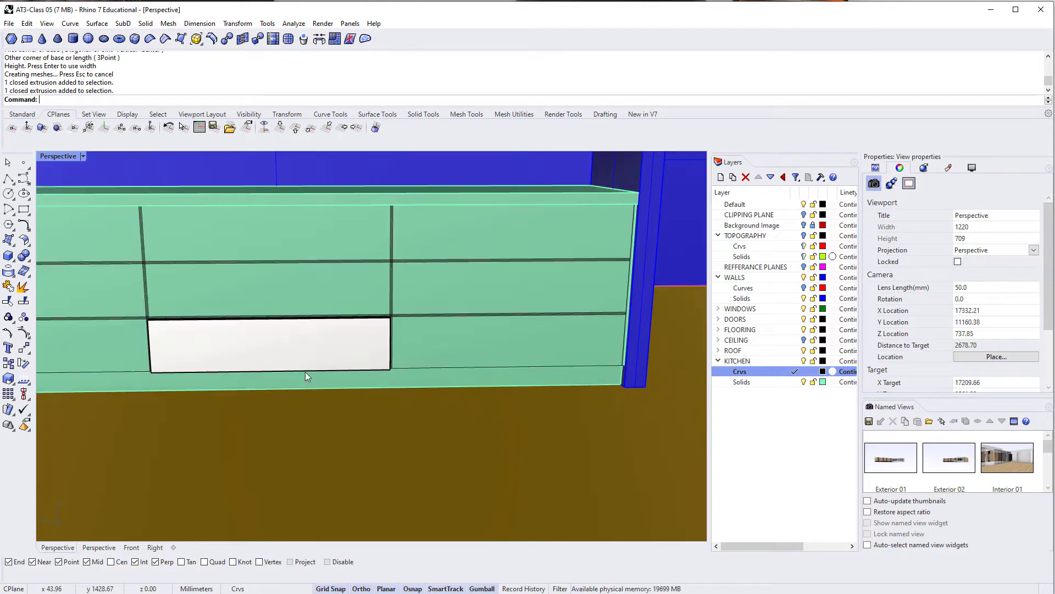
{"action": "mouse_move", "coordinate": [235, 358]}
{"action": "right_mouse_down", "text": "shift"}
{"action": "mouse_move", "coordinate": [339, 364]}
{"action": "mouse_move", "coordinate": [227, 368]}
{"action": "right_mouse_up", "text": "shift"}
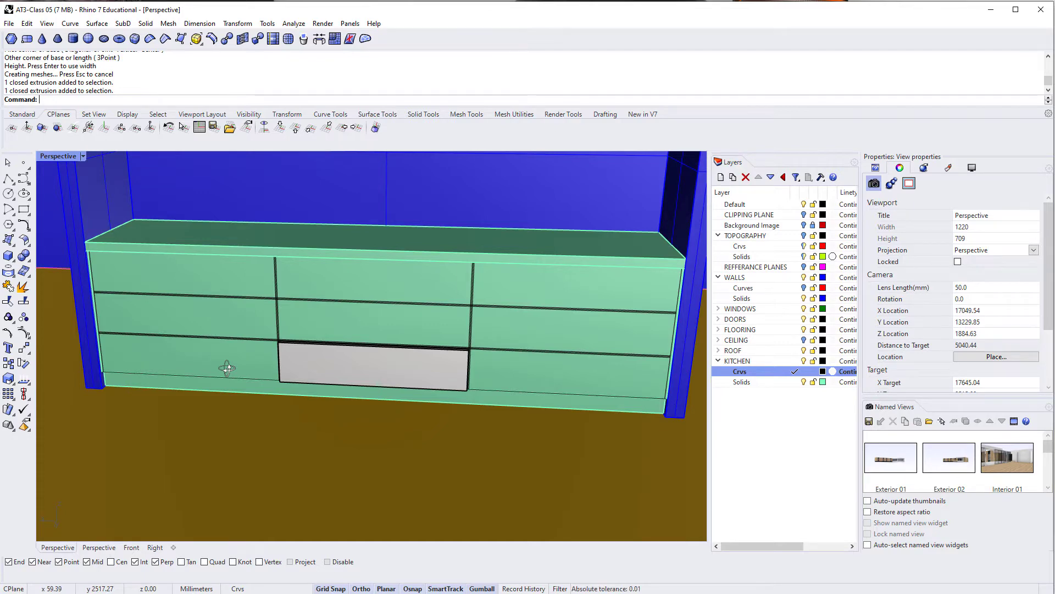
{"action": "scroll", "coordinate": [444, 378], "scroll_direction": "up", "scroll_amount": 4}
{"action": "right_click_drag", "start_coordinate": [444, 378], "coordinate": [354, 361]}
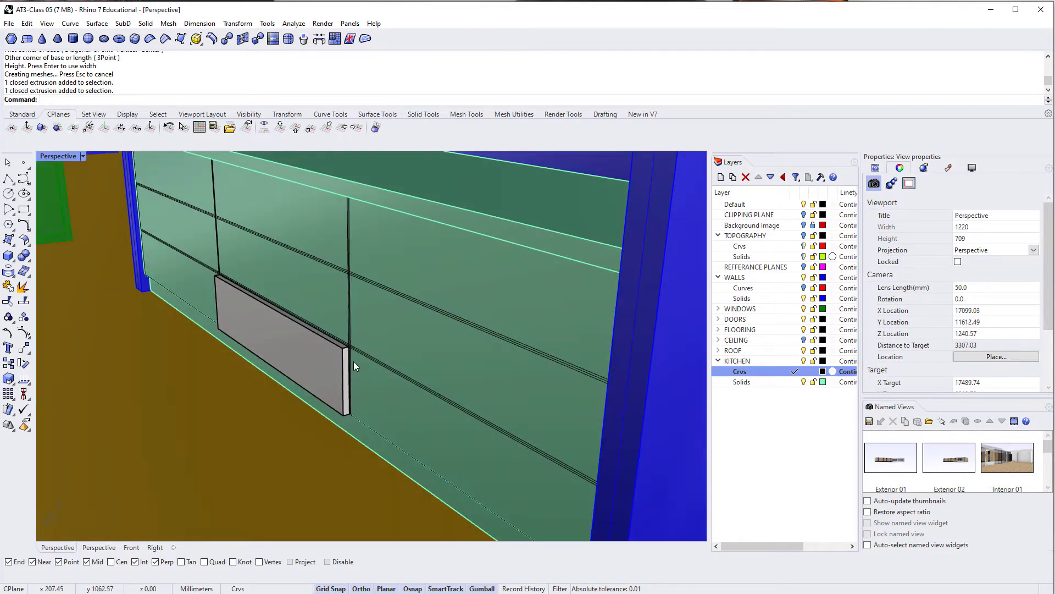
{"action": "scroll", "coordinate": [349, 360], "scroll_direction": "up", "scroll_amount": 2}
{"action": "scroll", "coordinate": [348, 360], "scroll_direction": "up", "scroll_amount": 3}
{"action": "scroll", "coordinate": [348, 360], "scroll_direction": "down", "scroll_amount": 1}
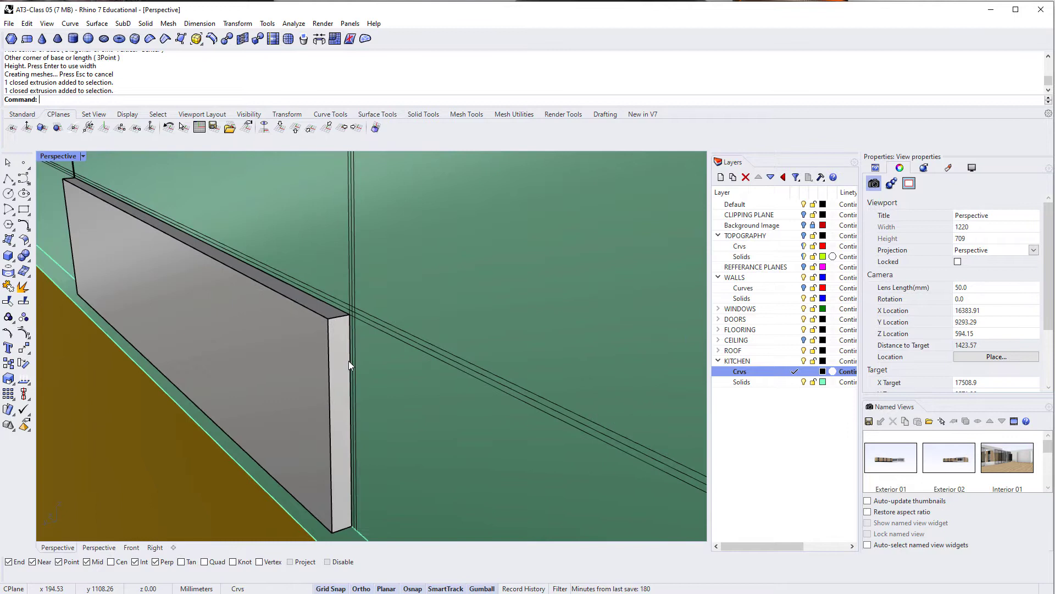
{"action": "scroll", "coordinate": [351, 377], "scroll_direction": "up", "scroll_amount": 2}
{"action": "right_click_drag", "start_coordinate": [351, 377], "coordinate": [321, 355], "text": "shift"}
Align the construction plane to the drawer front's end face, with its origin at the upper back corner and X axis down the back edge.
{"action": "left_click", "coordinate": [320, 355]}
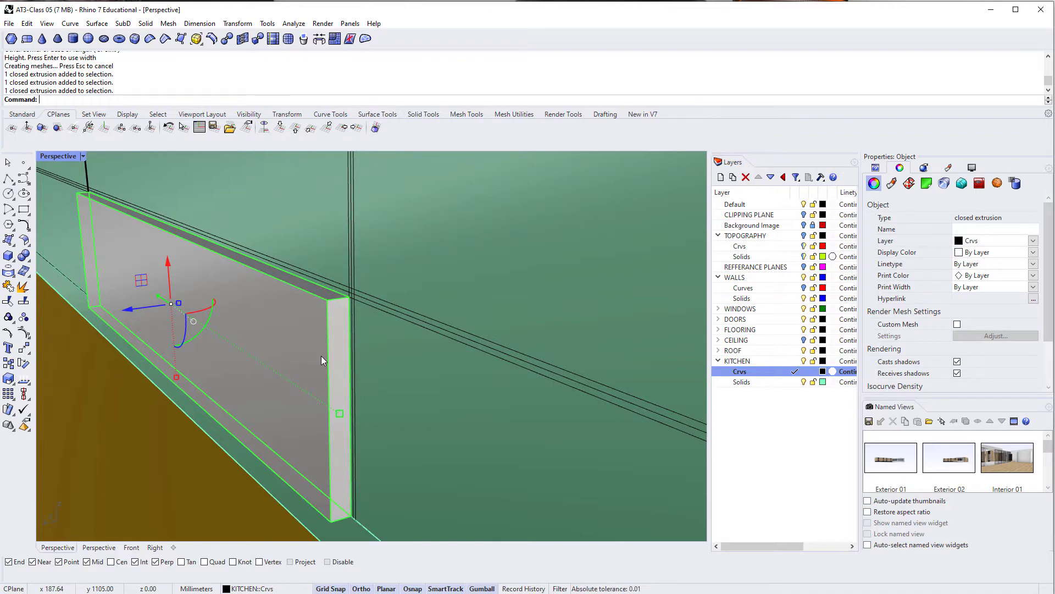
{"action": "right_click_drag", "start_coordinate": [301, 350], "coordinate": [292, 348]}
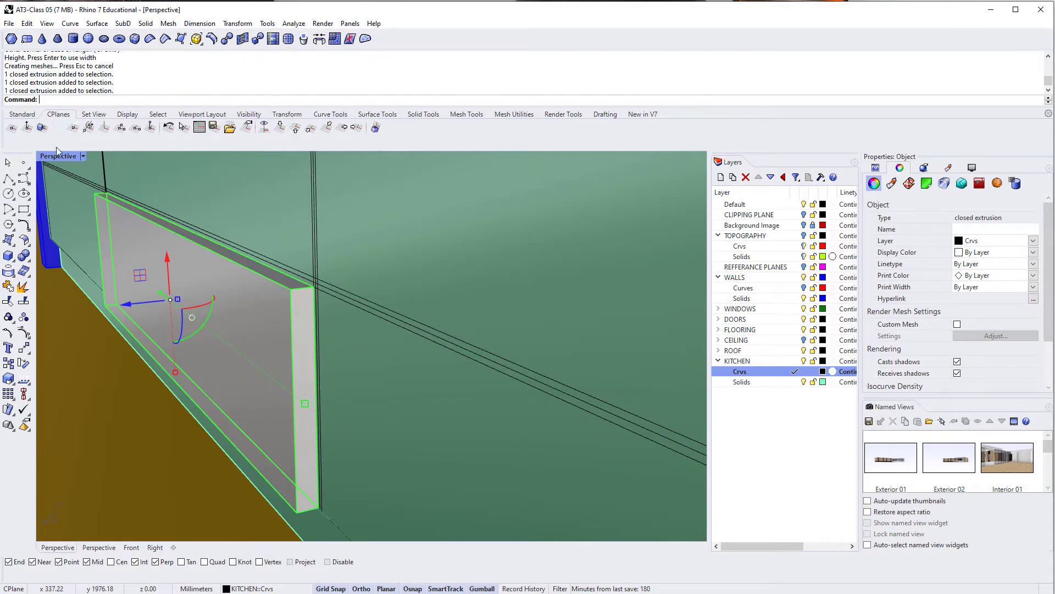
{"action": "type", "text": "zs"}
{"action": "key", "text": "Return"}
{"action": "right_click_drag", "start_coordinate": [382, 374], "coordinate": [444, 353]}
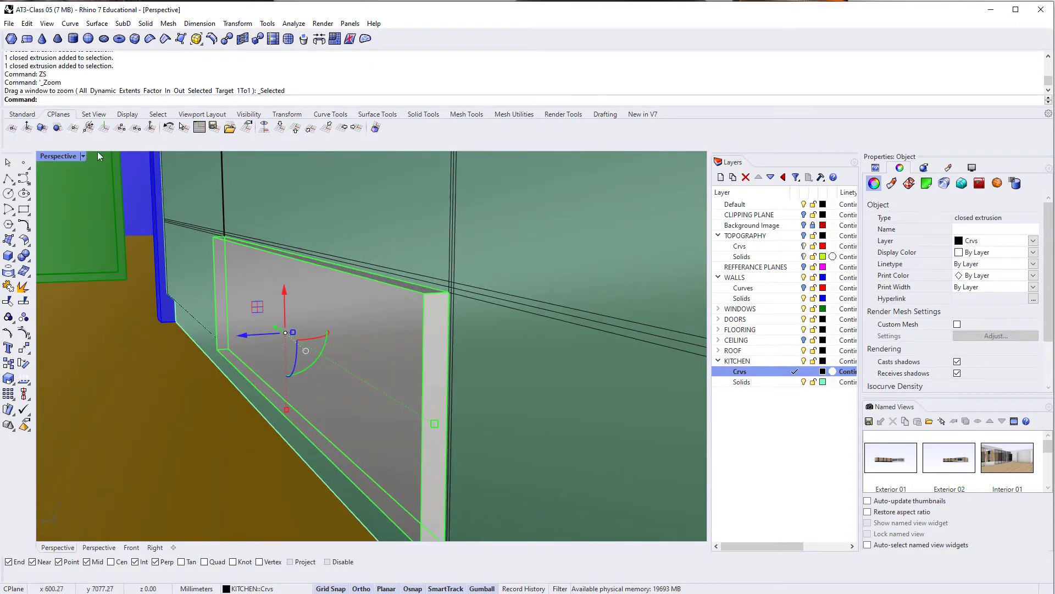
{"action": "left_click", "coordinate": [56, 129]}
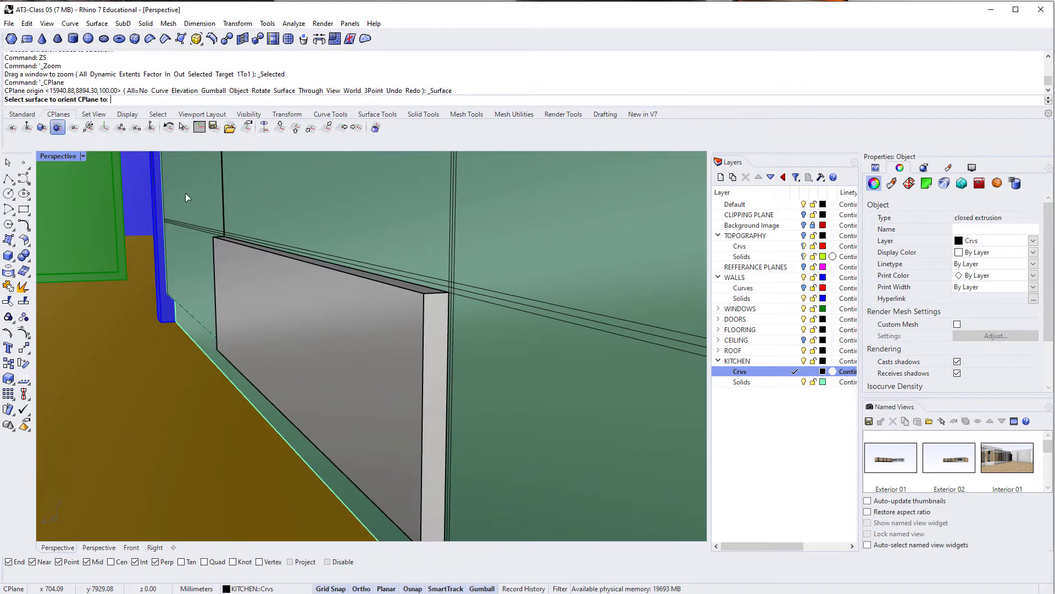
{"action": "left_click", "coordinate": [431, 327]}
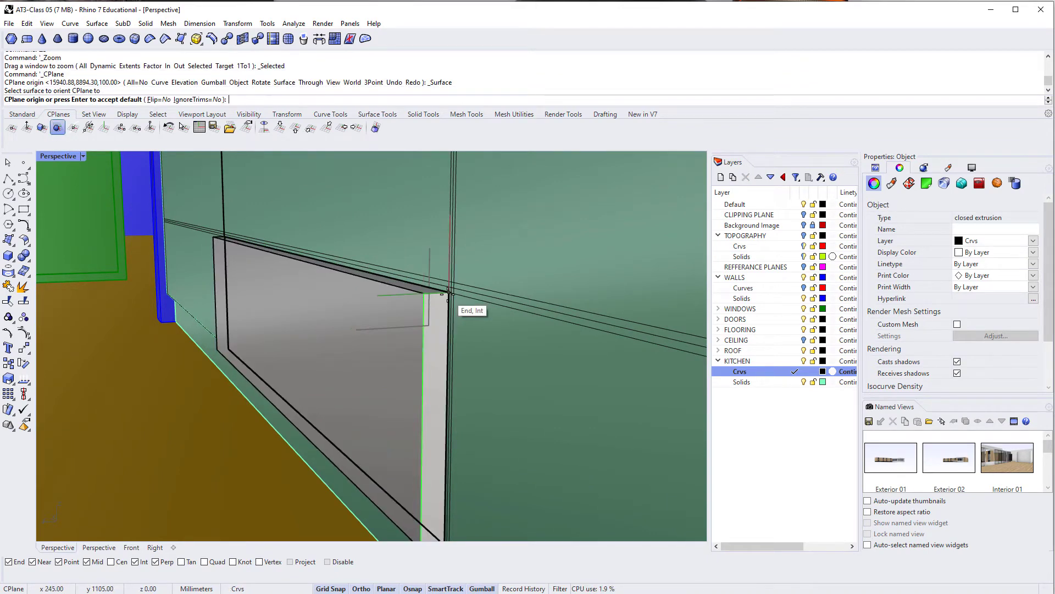
{"action": "left_click", "coordinate": [449, 292]}
{"action": "left_click", "coordinate": [447, 317]}
Draw a closed triangular polyline on the end face's upper back corner, from the top edge's midpoint to about 17 mm down the back edge.
{"action": "scroll", "coordinate": [436, 306], "scroll_direction": "up", "scroll_amount": 2}
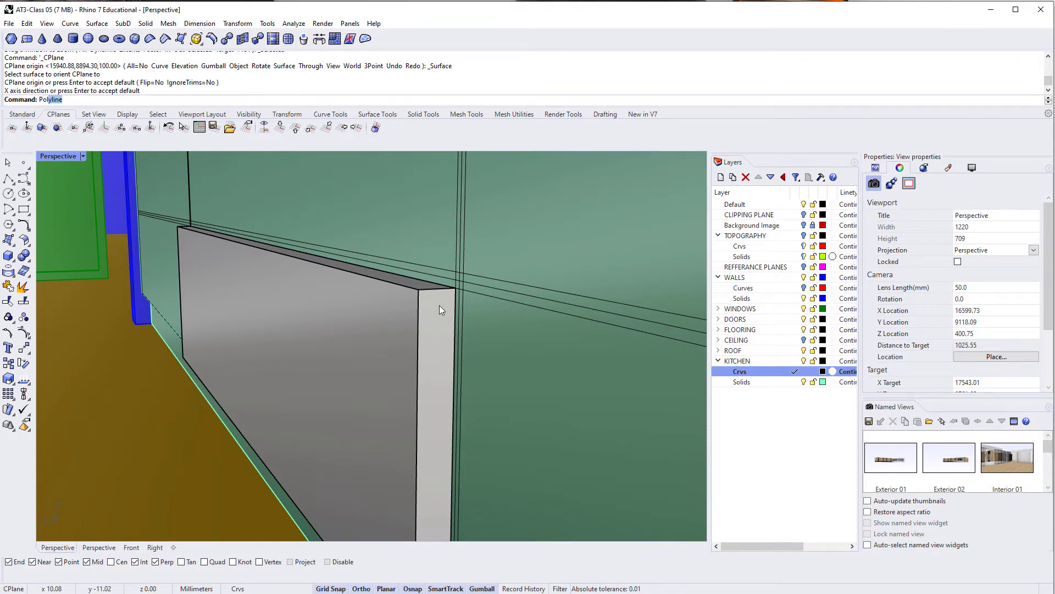
{"action": "key", "text": "Return"}
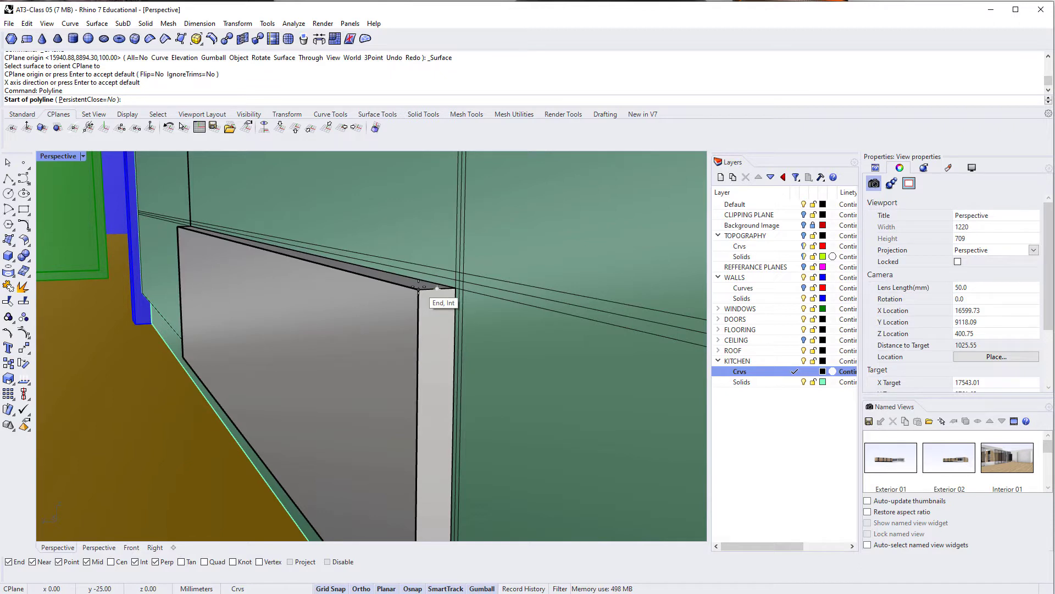
{"action": "left_click", "coordinate": [436, 287]}
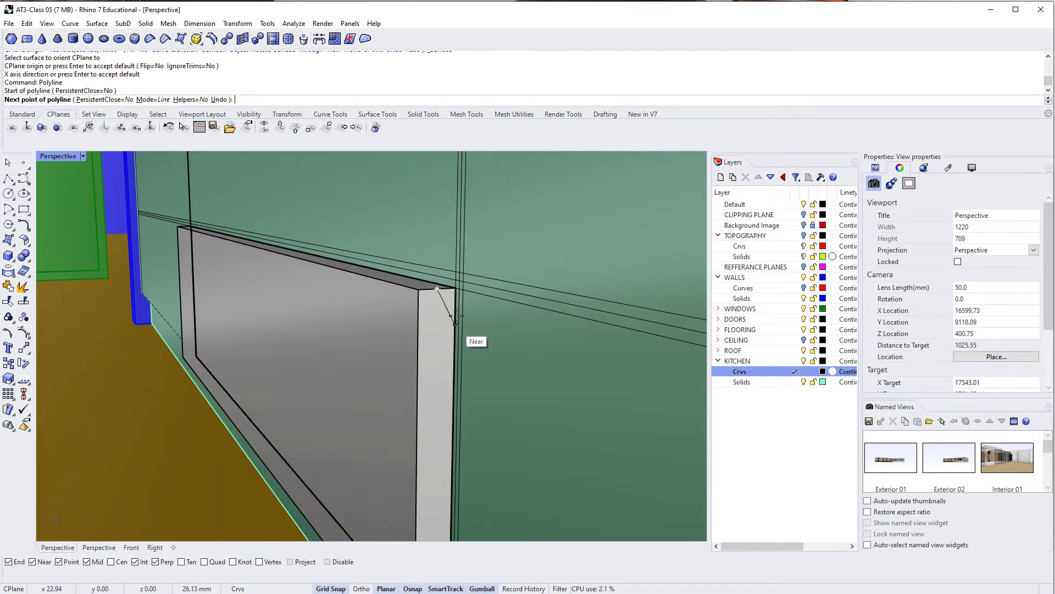
{"action": "left_click", "coordinate": [455, 316]}
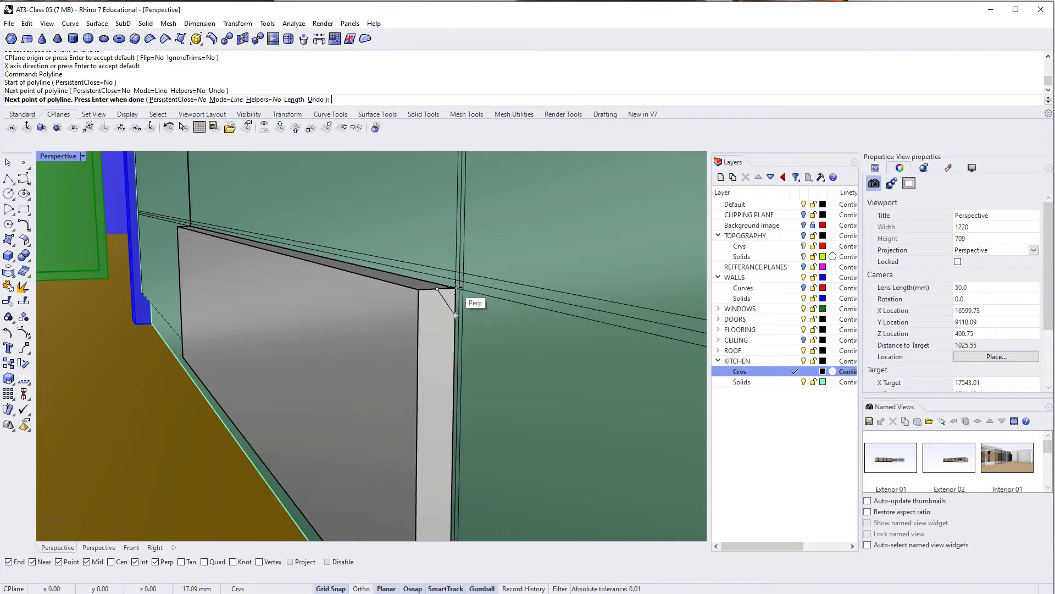
{"action": "left_click", "coordinate": [454, 287]}
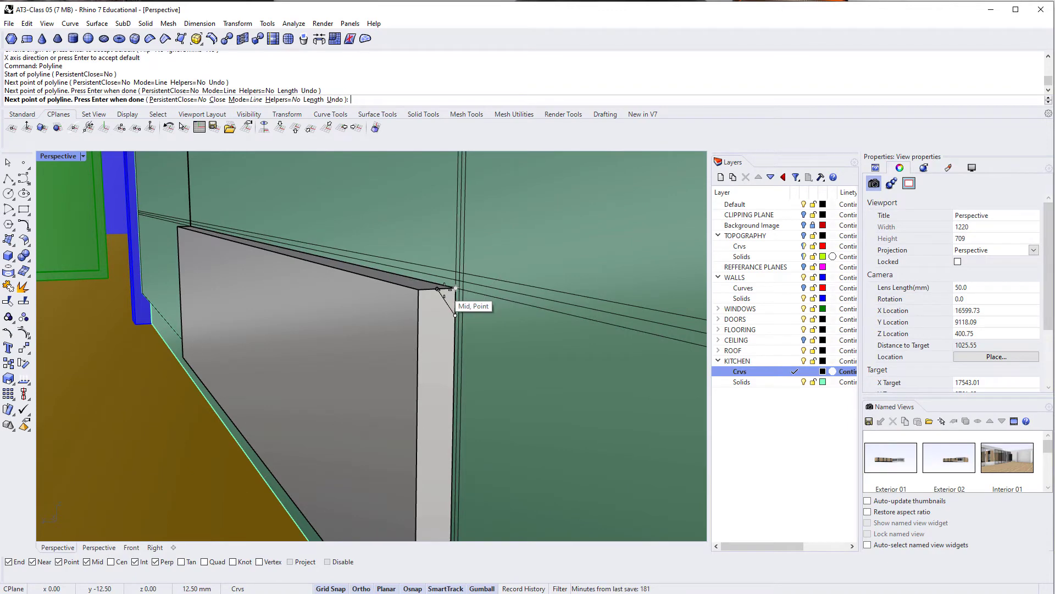
{"action": "key", "text": "Return"}
Move the triangle's control point on the top edge about 6 mm along that edge towards the drawer's front face.
{"action": "left_click", "coordinate": [443, 305]}
{"action": "left_click", "coordinate": [472, 332]}
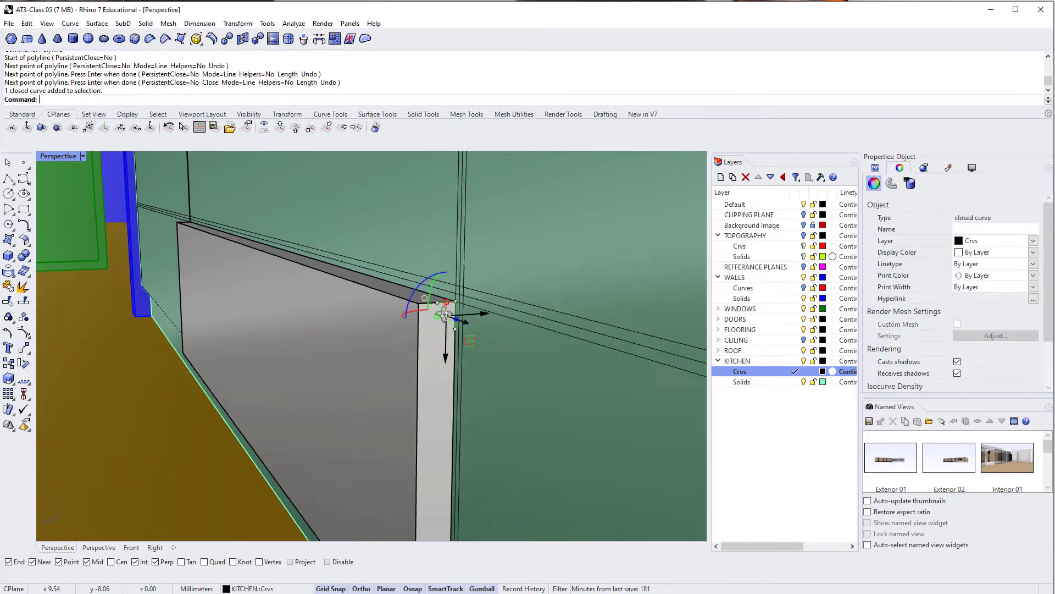
{"action": "right_click_drag", "start_coordinate": [472, 332], "coordinate": [448, 325]}
{"action": "type", "text": "zs"}
{"action": "key", "text": "Return"}
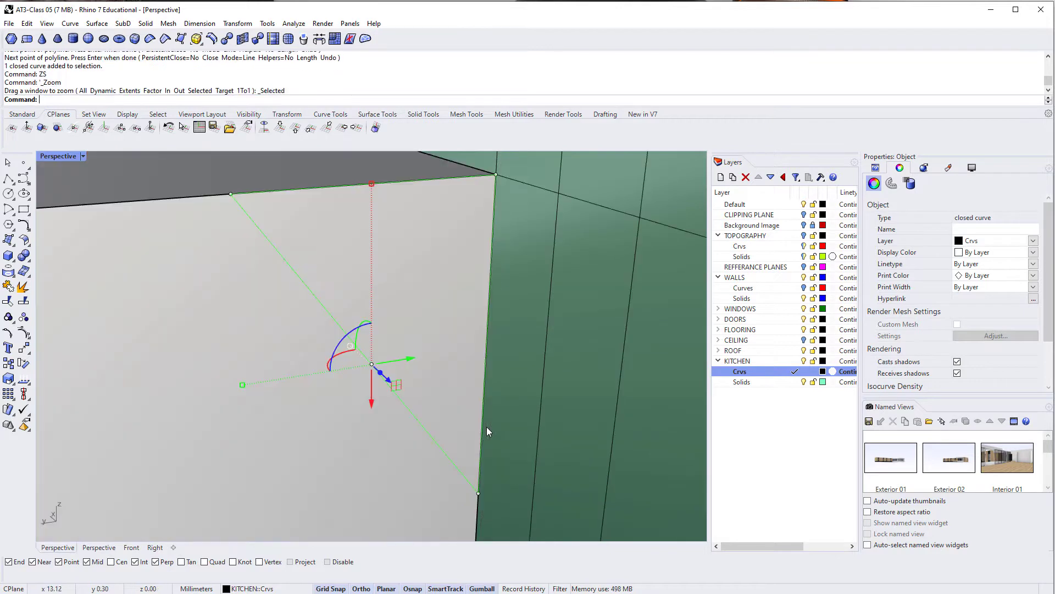
{"action": "left_click", "coordinate": [227, 193]}
{"action": "scroll", "coordinate": [227, 194], "scroll_direction": "down", "scroll_amount": 3}
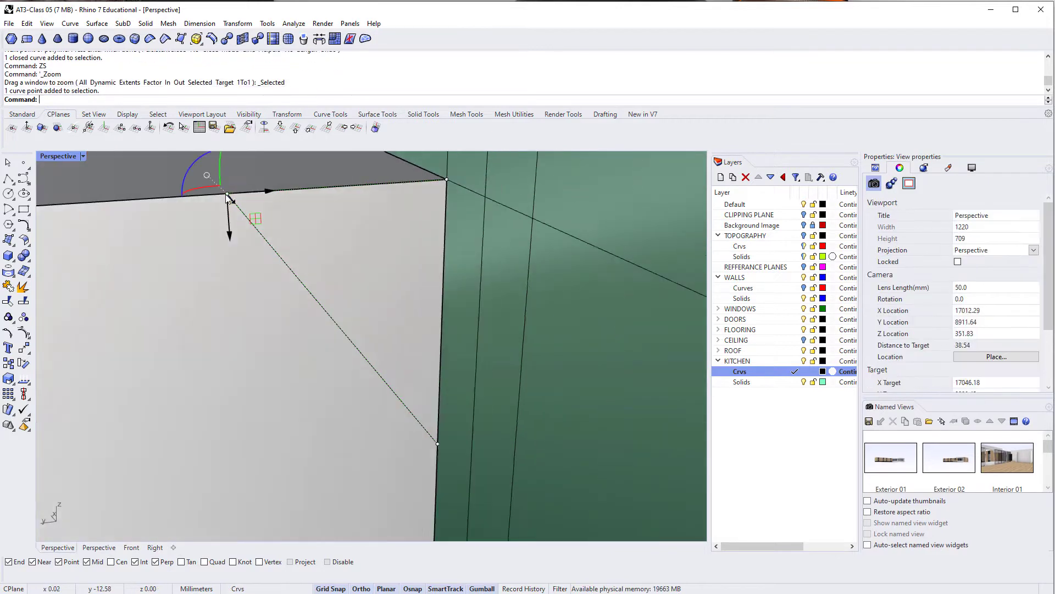
{"action": "mouse_move", "coordinate": [263, 191]}
{"action": "left_mouse_down"}
{"action": "mouse_move", "coordinate": [208, 199]}
{"action": "mouse_move", "coordinate": [267, 196]}
{"action": "mouse_move", "coordinate": [249, 193]}
{"action": "left_mouse_up"}
{"action": "right_click_drag", "start_coordinate": [262, 194], "coordinate": [266, 209]}
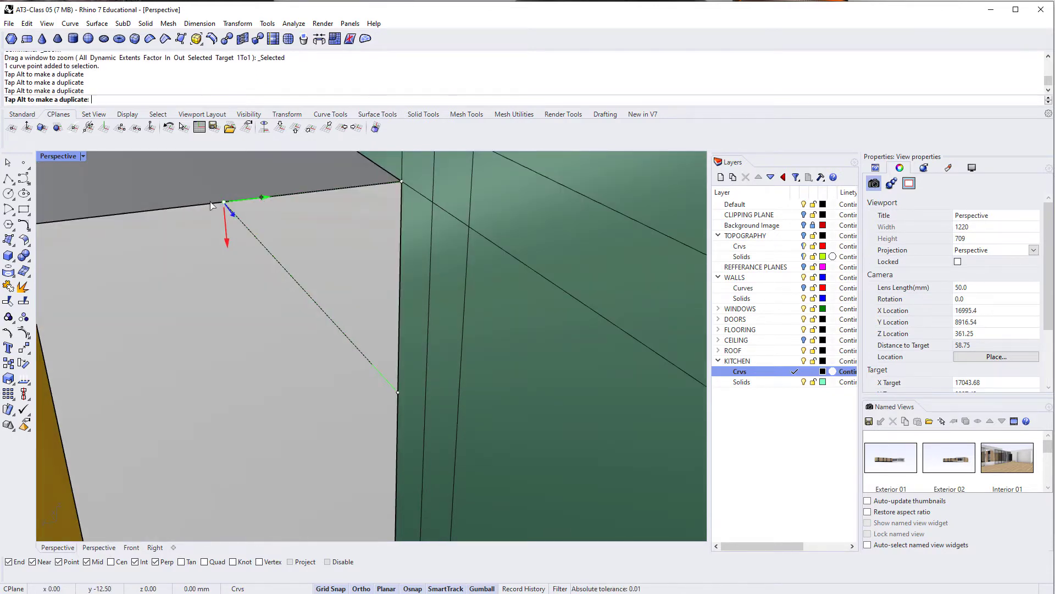
{"action": "left_click_drag", "start_coordinate": [259, 198], "coordinate": [234, 225]}
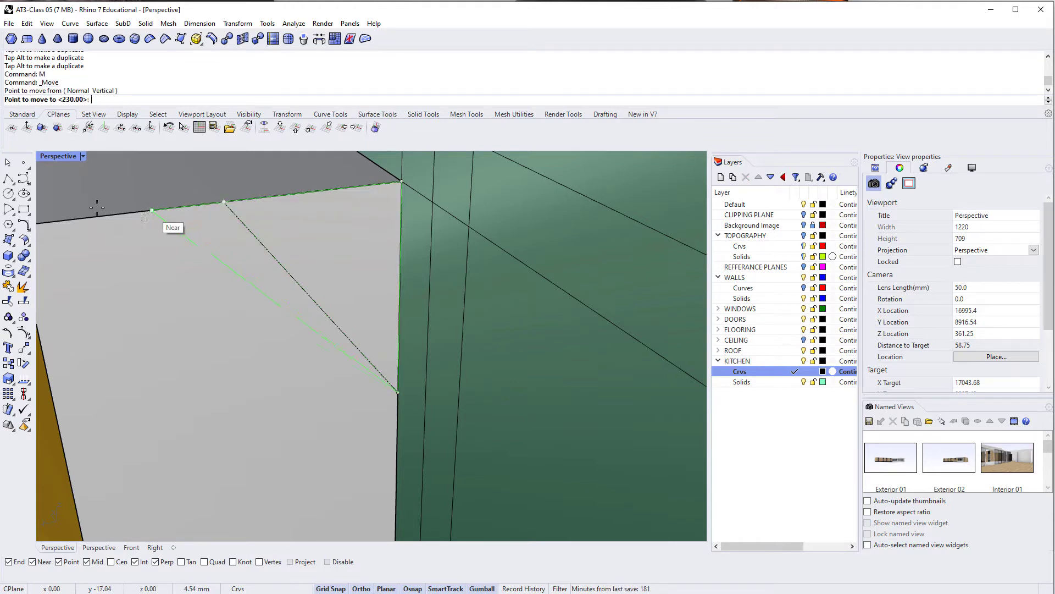
{"action": "scroll", "coordinate": [127, 211], "scroll_direction": "down", "scroll_amount": 5}
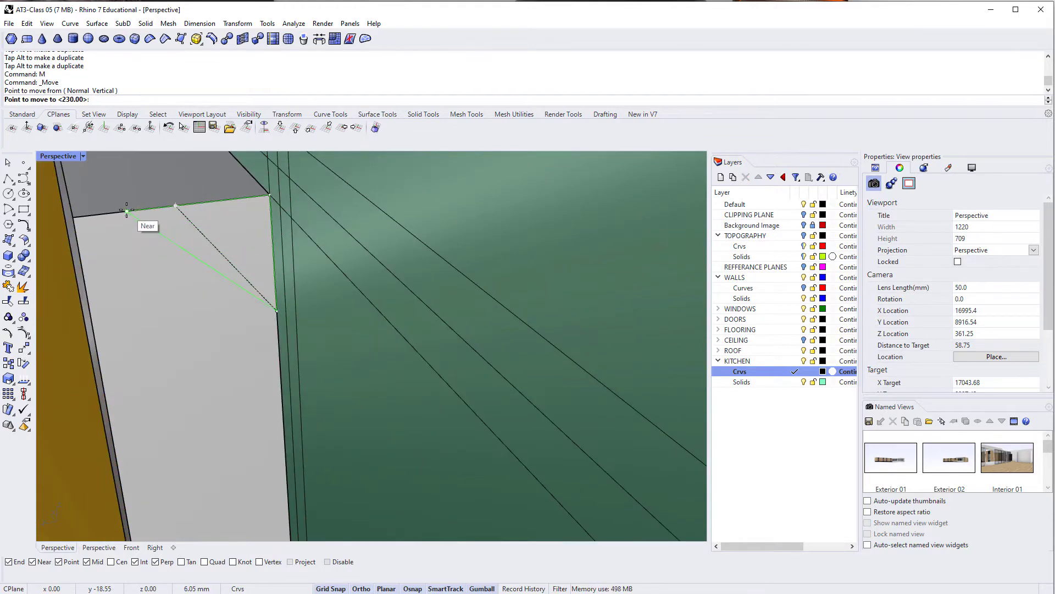
{"action": "left_click", "coordinate": [124, 211]}
{"action": "scroll", "coordinate": [189, 266], "scroll_direction": "down", "scroll_amount": 3}
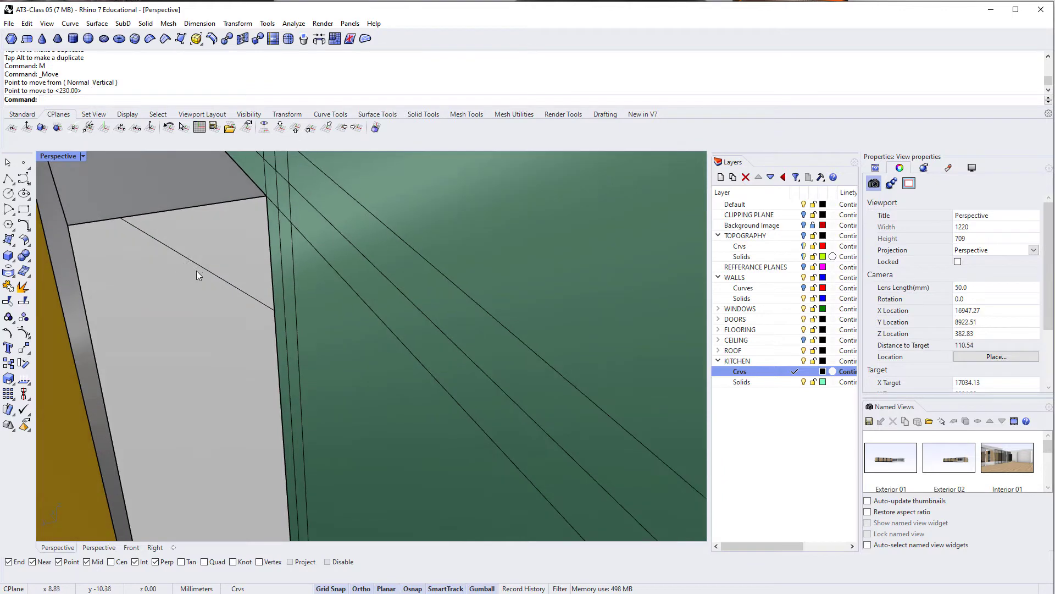
Extrude the triangular curve as a solid along the drawer front's full length to its far end corner.
{"action": "double_click", "coordinate": [199, 268]}
{"action": "scroll", "coordinate": [200, 268], "scroll_direction": "down", "scroll_amount": 6}
{"action": "right_click_drag", "start_coordinate": [197, 313], "coordinate": [250, 341], "text": "shift"}
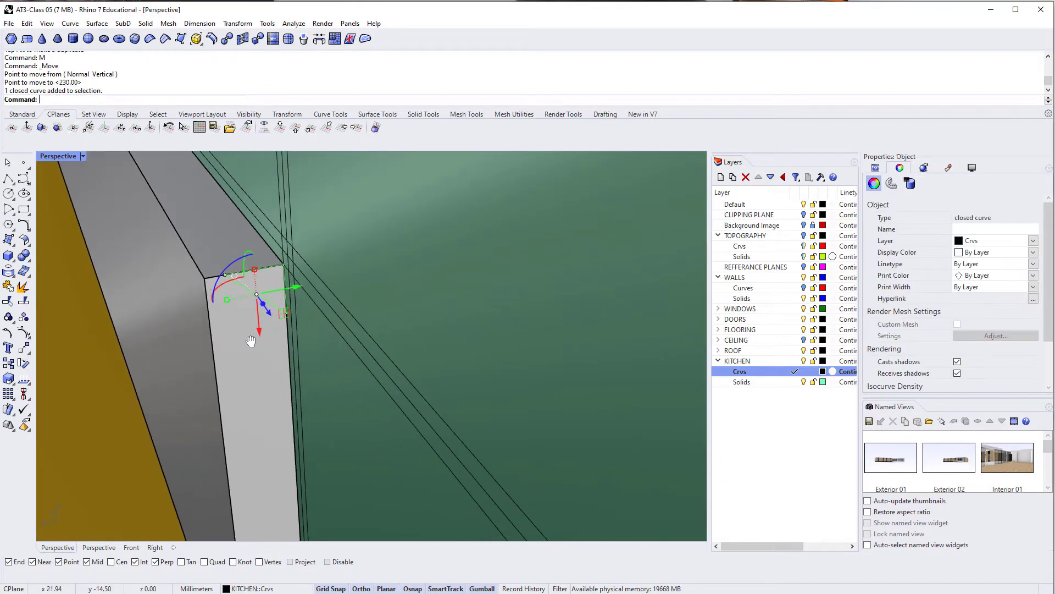
{"action": "key", "text": "Return"}
{"action": "scroll", "coordinate": [220, 268], "scroll_direction": "down", "scroll_amount": 8}
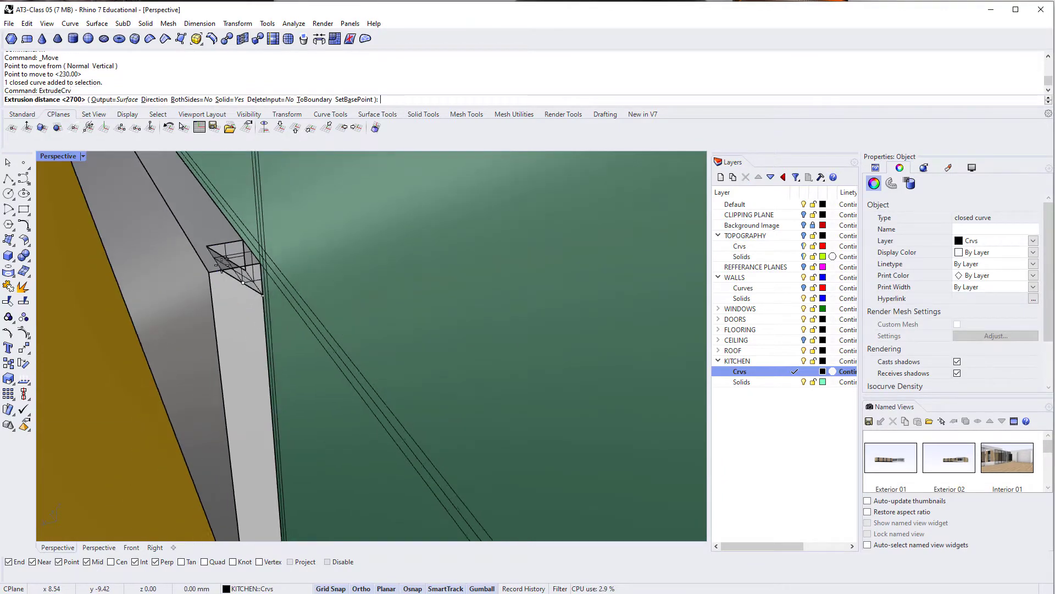
{"action": "right_click_drag", "start_coordinate": [230, 307], "coordinate": [368, 462], "text": "shift"}
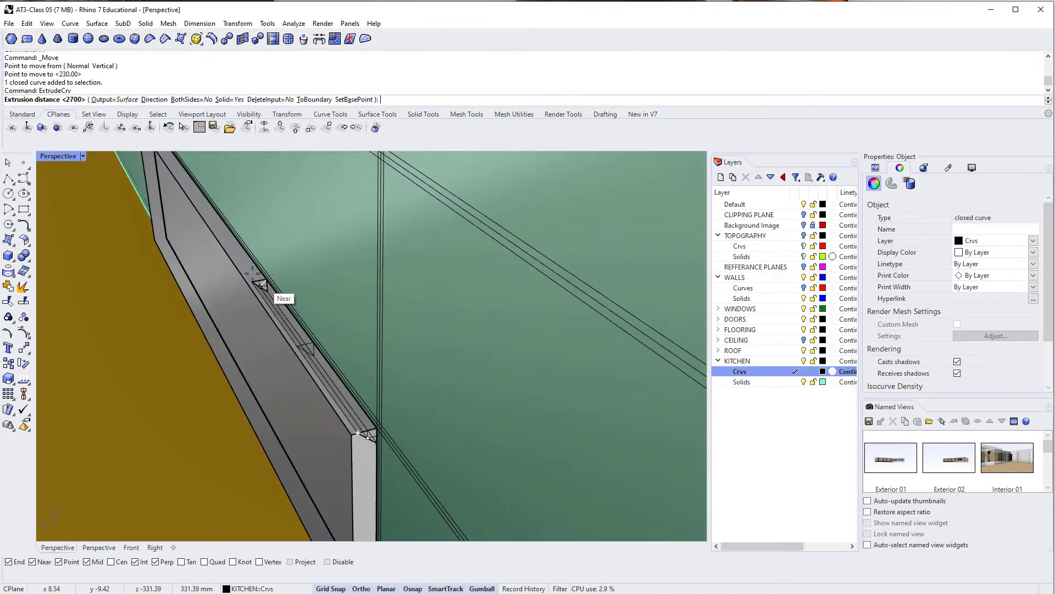
{"action": "scroll", "coordinate": [252, 273], "scroll_direction": "down", "scroll_amount": 4}
{"action": "right_click_drag", "start_coordinate": [253, 273], "coordinate": [311, 338], "text": "shift"}
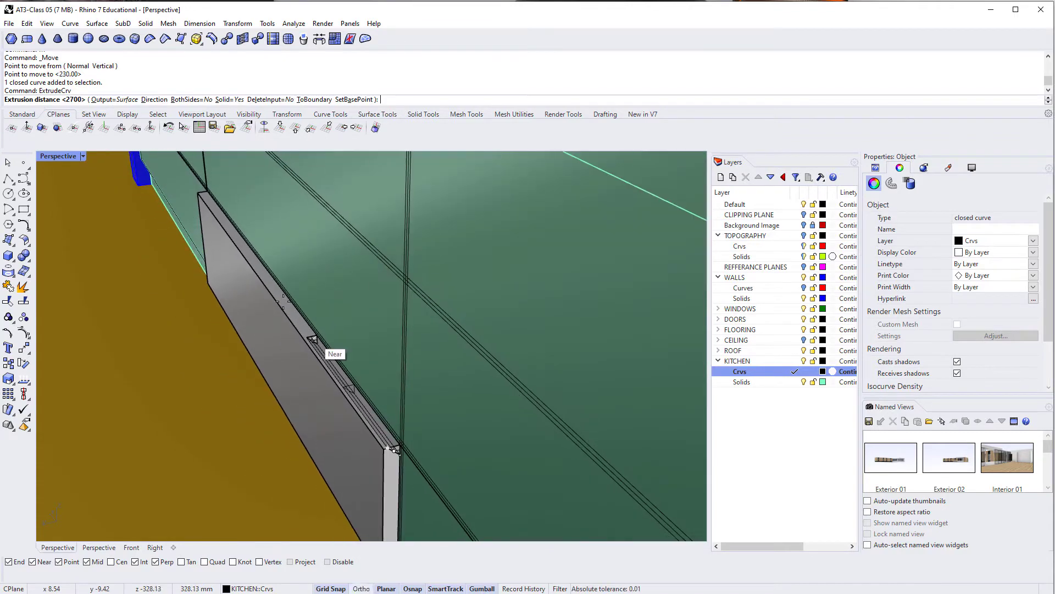
{"action": "left_click", "coordinate": [204, 193]}
{"action": "scroll", "coordinate": [401, 461], "scroll_direction": "up", "scroll_amount": 2}
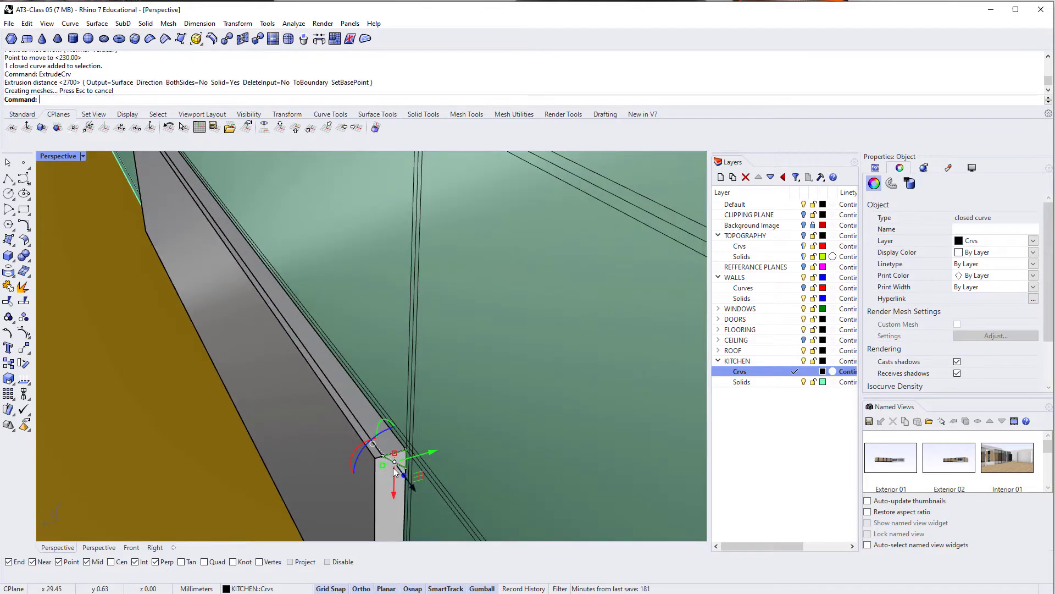
Delete the triangular profile curve at the drawer front's end, keeping the extruded solid.
{"action": "key", "text": "Escape"}
{"action": "scroll", "coordinate": [394, 467], "scroll_direction": "up", "scroll_amount": 2}
{"action": "left_click", "coordinate": [400, 460]}
{"action": "key", "text": "Return"}
{"action": "key", "text": "Delete"}
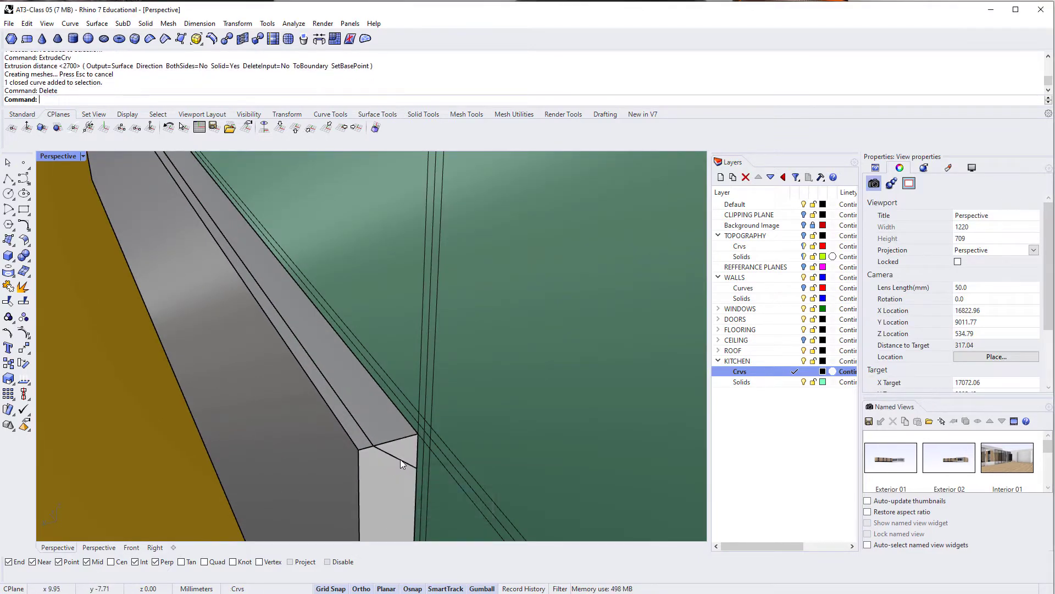
Subtract the triangular solid from the drawer front with BooleanDifference to bevel its upper back edge.
{"action": "right_click_drag", "start_coordinate": [400, 460], "coordinate": [381, 438]}
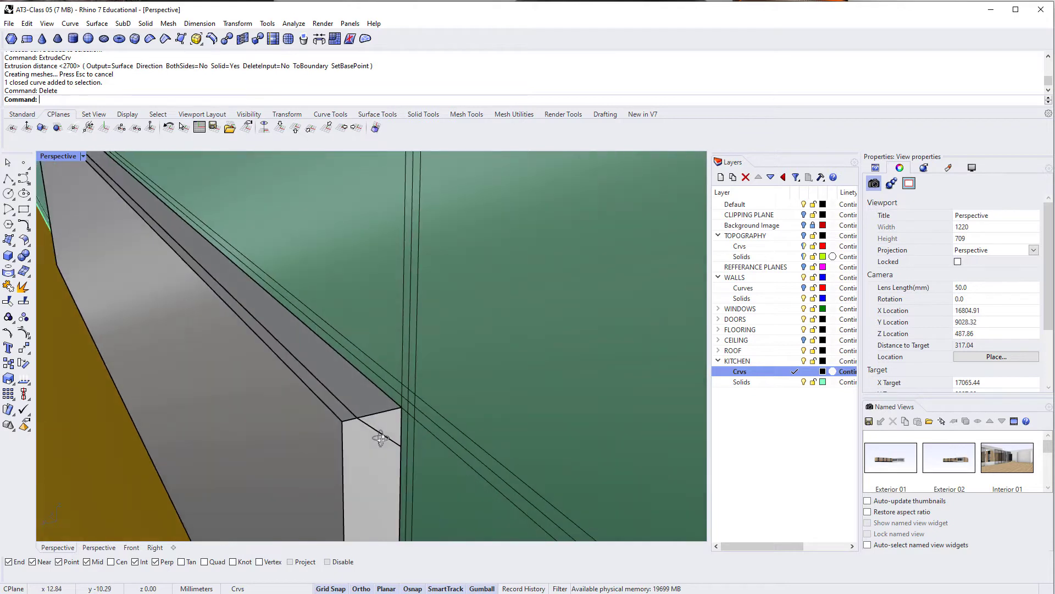
{"action": "type", "text": "boolean"}
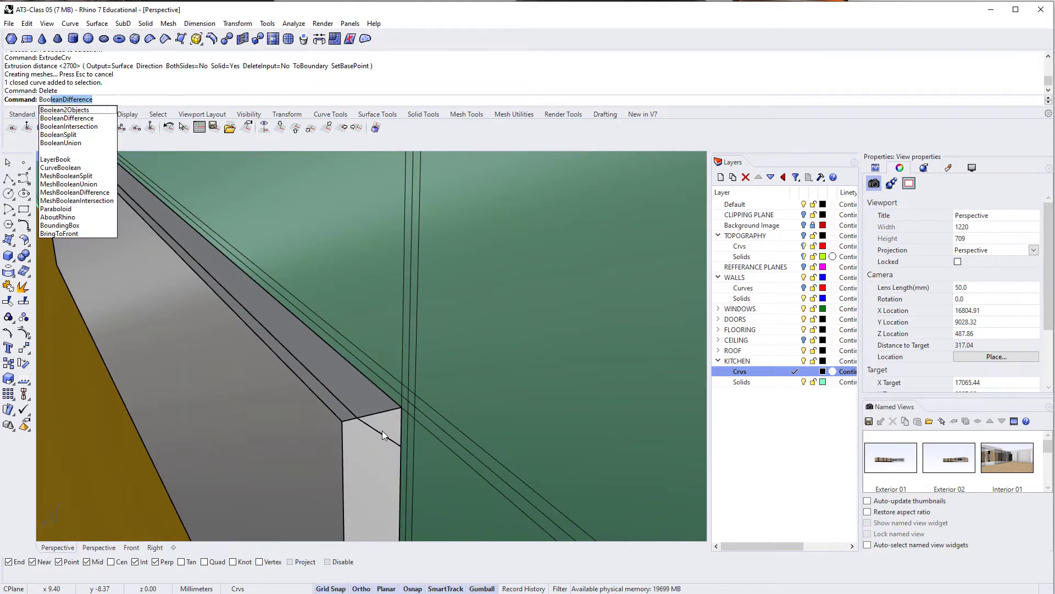
{"action": "key", "text": "Return"}
{"action": "left_click", "coordinate": [351, 459]}
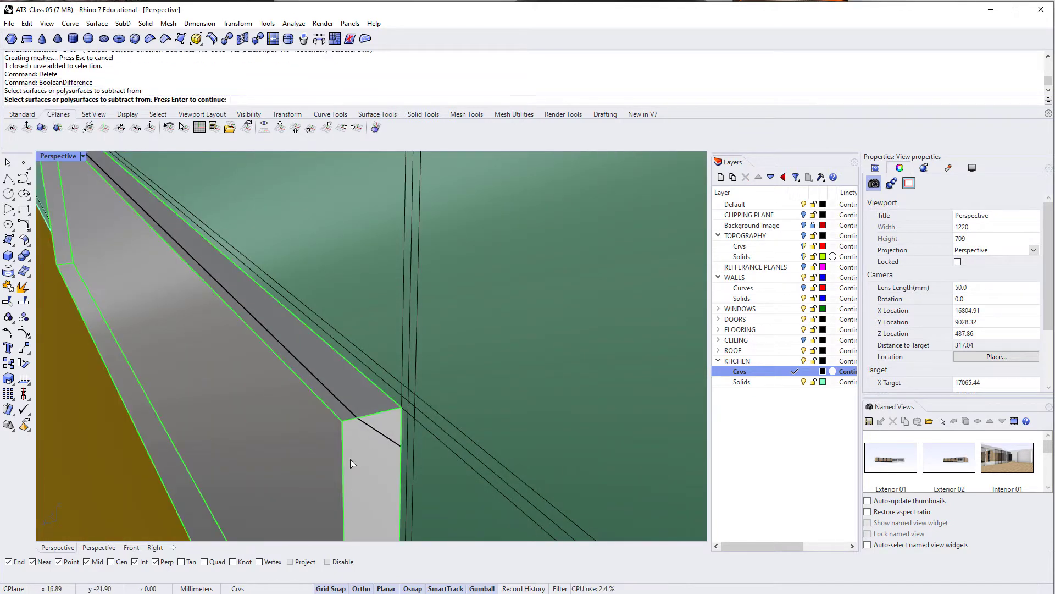
{"action": "left_click", "coordinate": [389, 424]}
{"action": "left_click", "coordinate": [386, 437]}
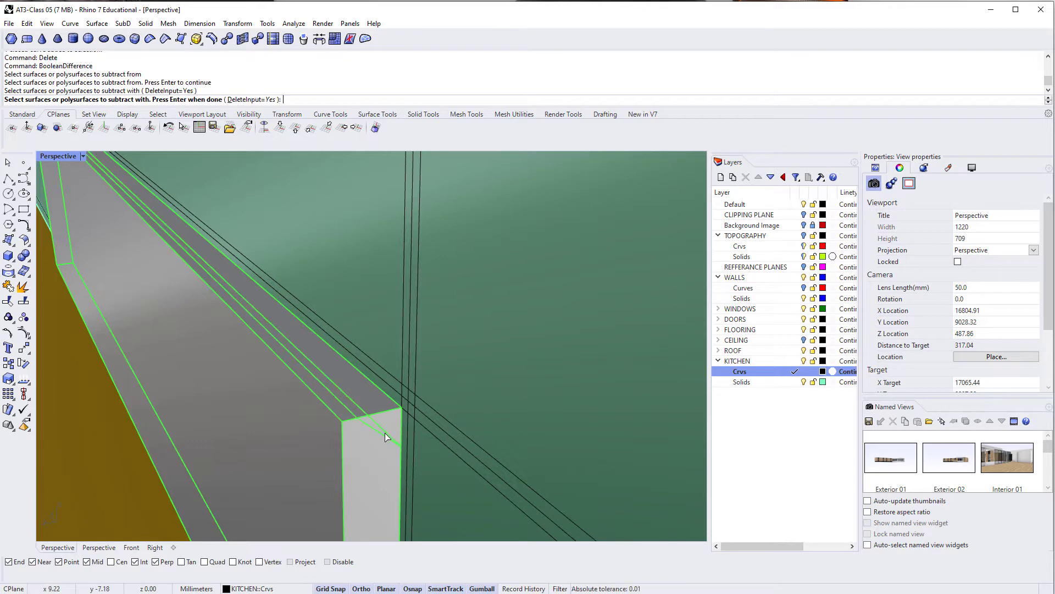
{"action": "key", "text": "Return"}
Copy the bevelled drawer front along the bottom row into the empty cell beside the end wall.
{"action": "right_click_drag", "start_coordinate": [386, 437], "coordinate": [288, 396]}
{"action": "scroll", "coordinate": [350, 447], "scroll_direction": "down", "scroll_amount": 16}
{"action": "right_click_drag", "start_coordinate": [288, 397], "coordinate": [335, 394]}
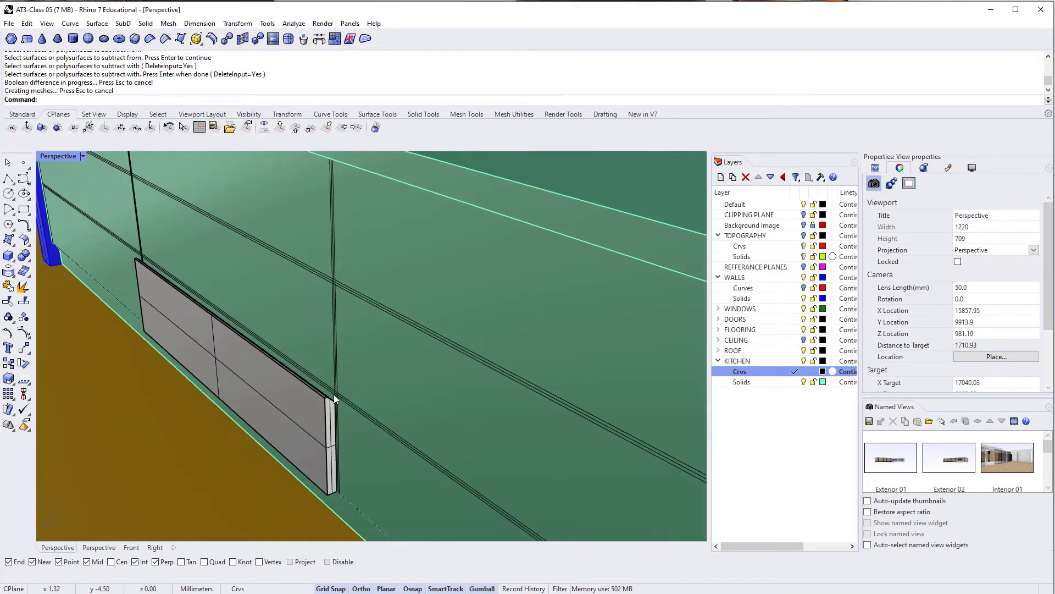
{"action": "right_click_drag", "start_coordinate": [254, 429], "coordinate": [321, 433]}
{"action": "left_click", "coordinate": [296, 474]}
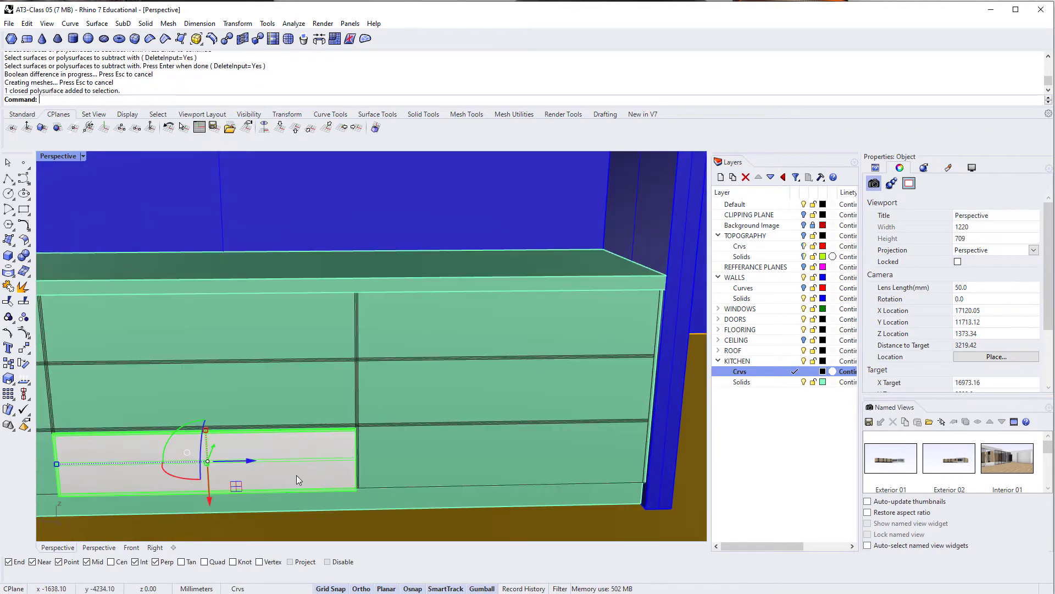
{"action": "right_click_drag", "start_coordinate": [296, 475], "coordinate": [300, 413]}
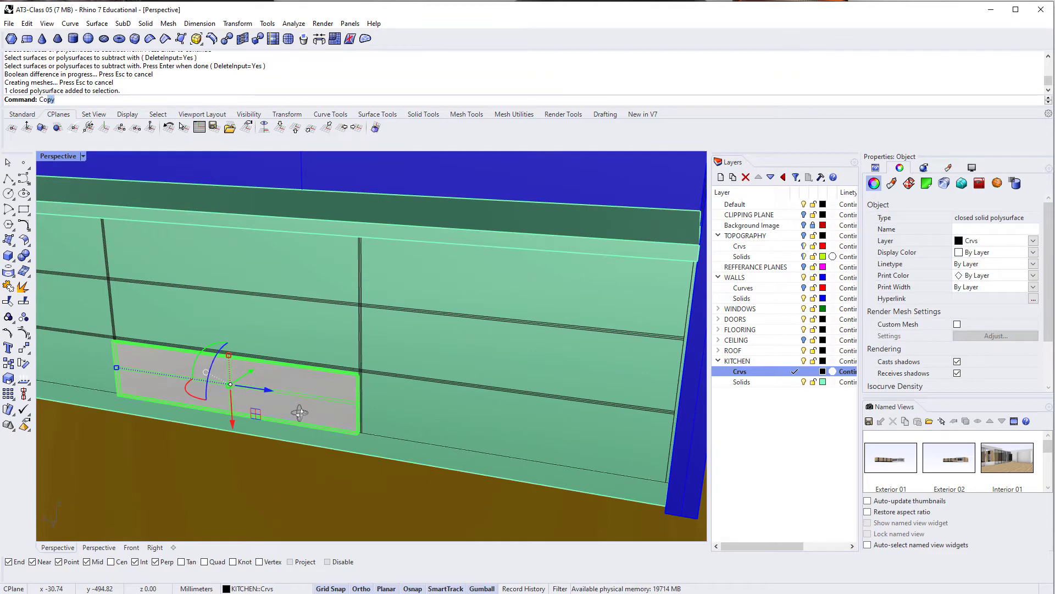
{"action": "key", "text": "Return"}
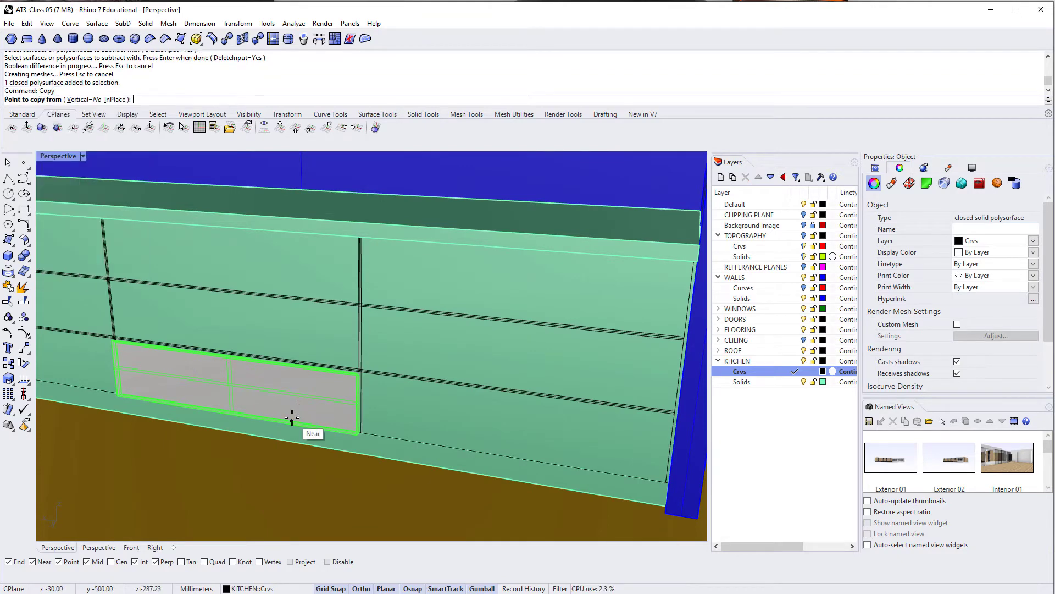
{"action": "scroll", "coordinate": [292, 418], "scroll_direction": "up", "scroll_amount": 4}
{"action": "scroll", "coordinate": [472, 455], "scroll_direction": "up", "scroll_amount": 3}
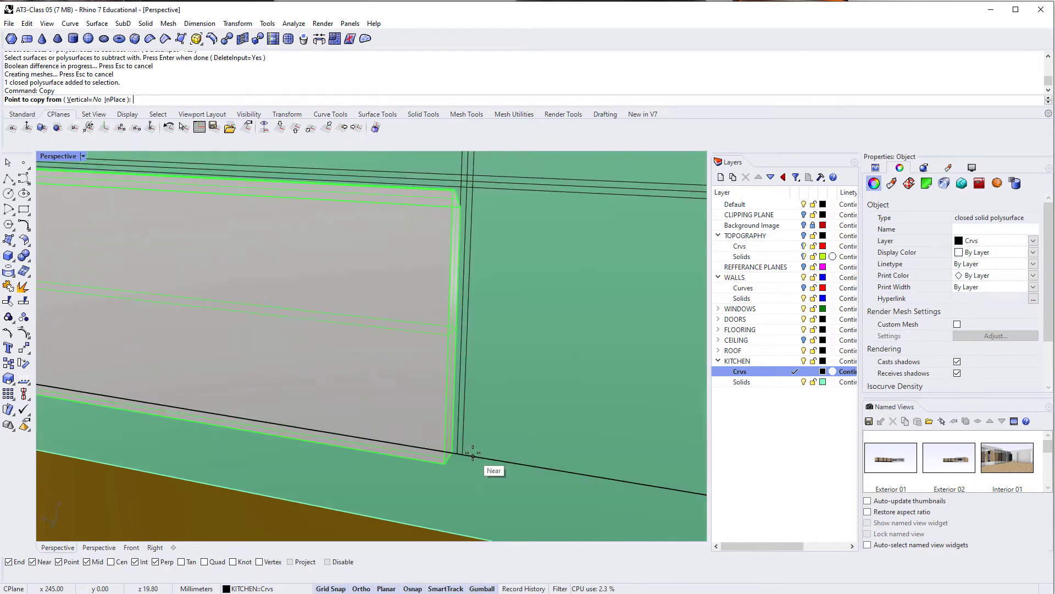
{"action": "left_click", "coordinate": [451, 452]}
{"action": "scroll", "coordinate": [588, 471], "scroll_direction": "down", "scroll_amount": 3}
{"action": "scroll", "coordinate": [172, 365], "scroll_direction": "up", "scroll_amount": 4}
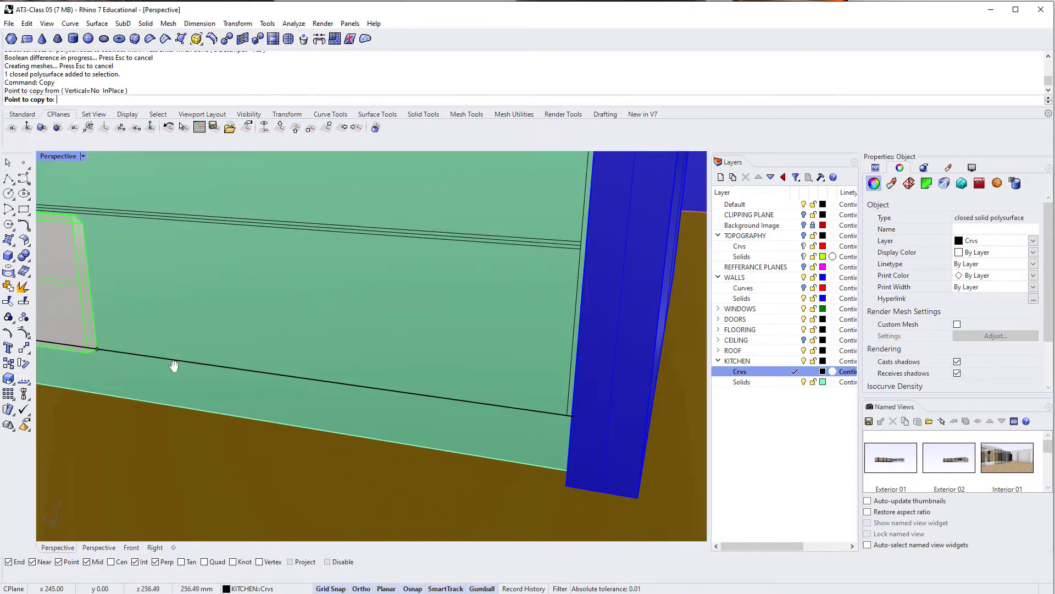
{"action": "left_click", "coordinate": [567, 416]}
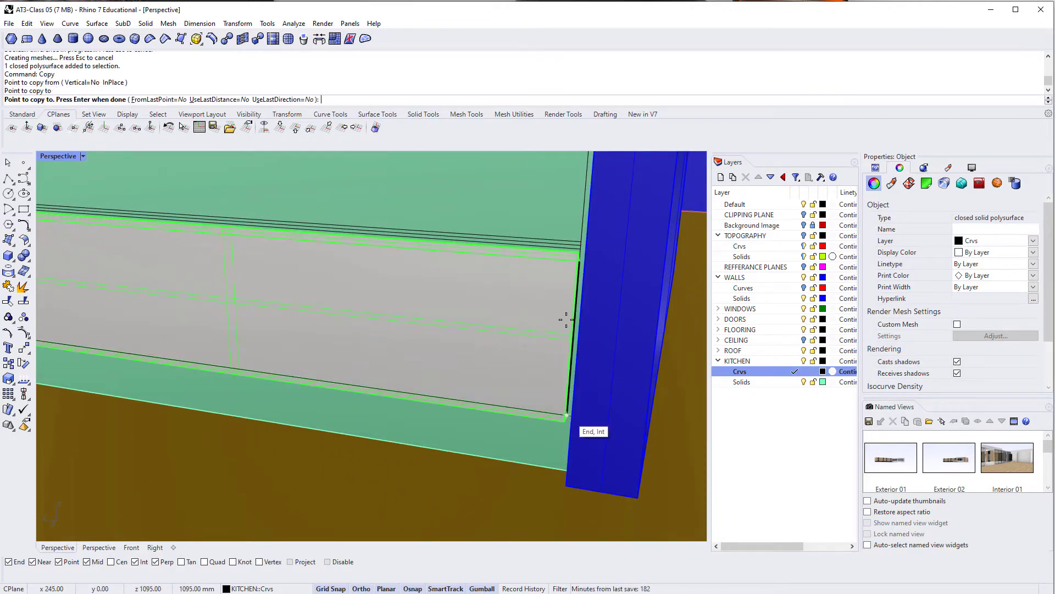
Place two further copies of the drawer front in the middle and top cells of the column beside the end wall.
{"action": "left_click", "coordinate": [578, 240]}
{"action": "scroll", "coordinate": [593, 251], "scroll_direction": "down", "scroll_amount": 2}
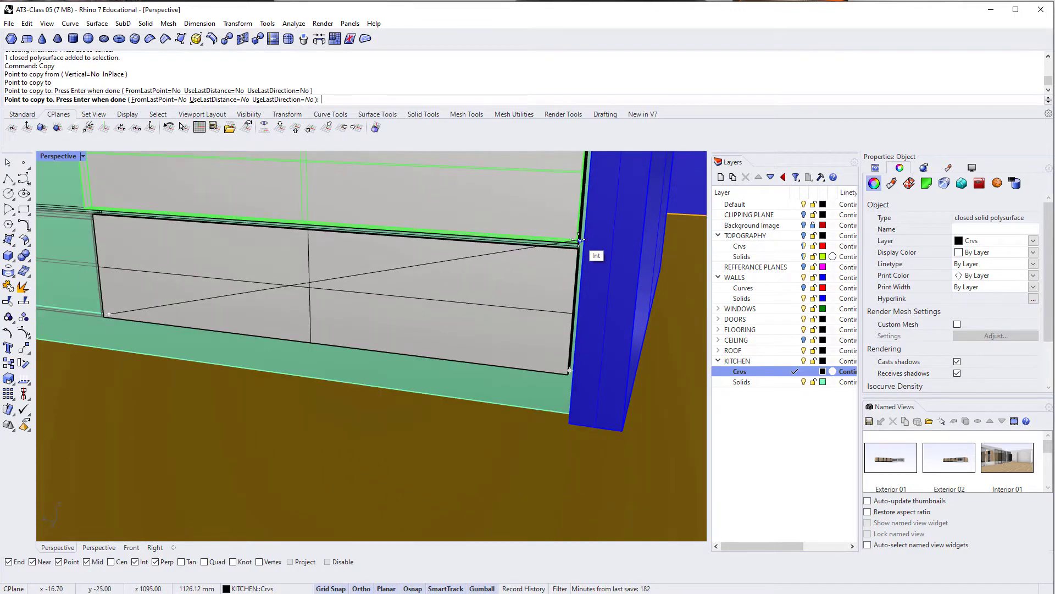
{"action": "scroll", "coordinate": [557, 405], "scroll_direction": "up", "scroll_amount": 3}
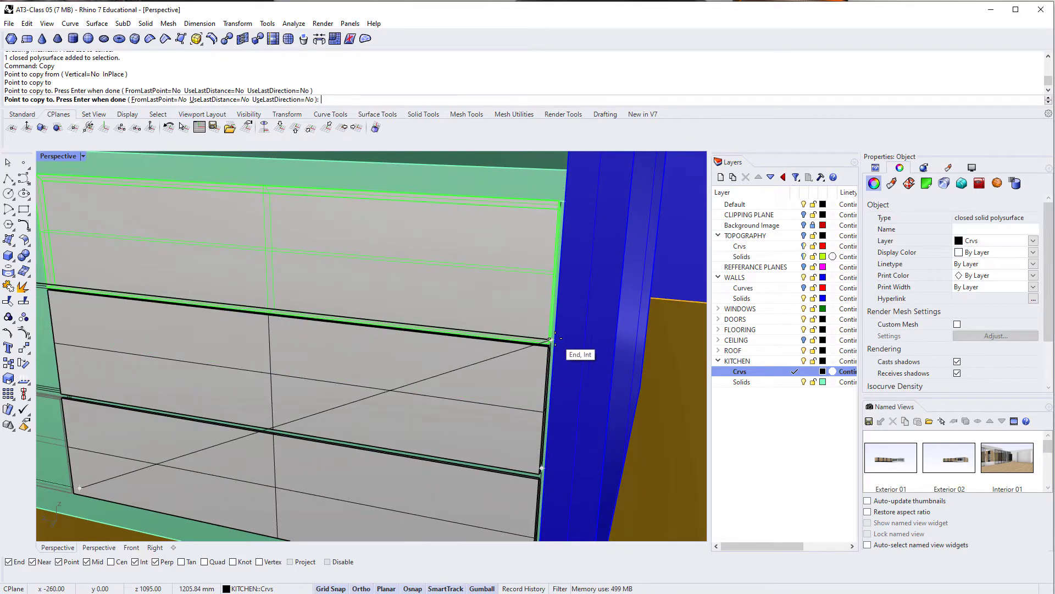
{"action": "left_click", "coordinate": [556, 339]}
{"action": "scroll", "coordinate": [557, 339], "scroll_direction": "down", "scroll_amount": 5}
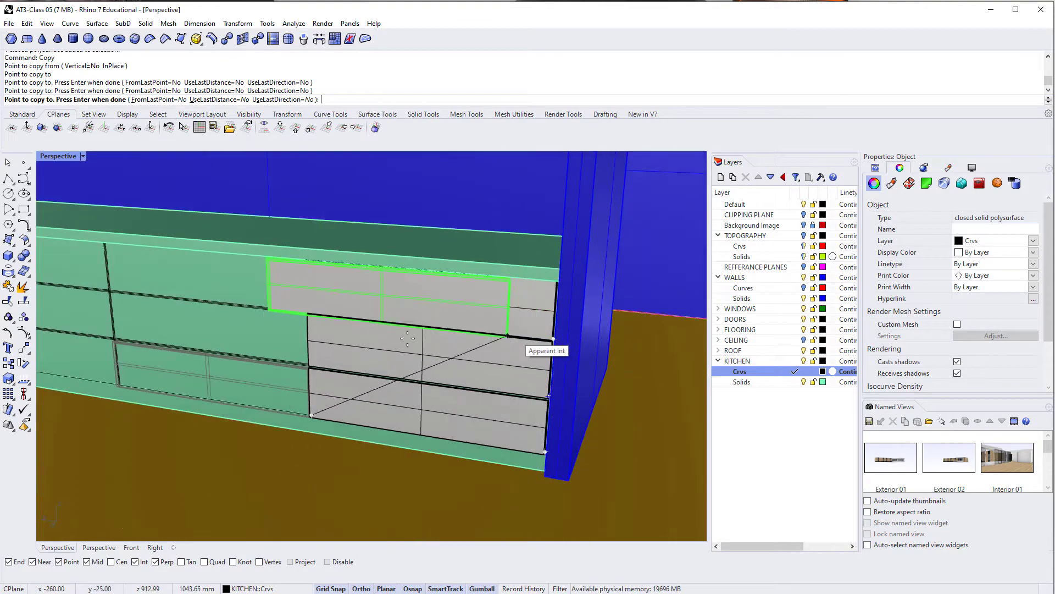
{"action": "right_click", "coordinate": [378, 355]}
Examine how the copied drawer fronts sit beneath the countertop and against the cabinet's grid lines.
{"action": "right_click_drag", "start_coordinate": [378, 354], "coordinate": [441, 367]}
{"action": "scroll", "coordinate": [379, 253], "scroll_direction": "up", "scroll_amount": 5}
{"action": "left_click", "coordinate": [378, 252]}
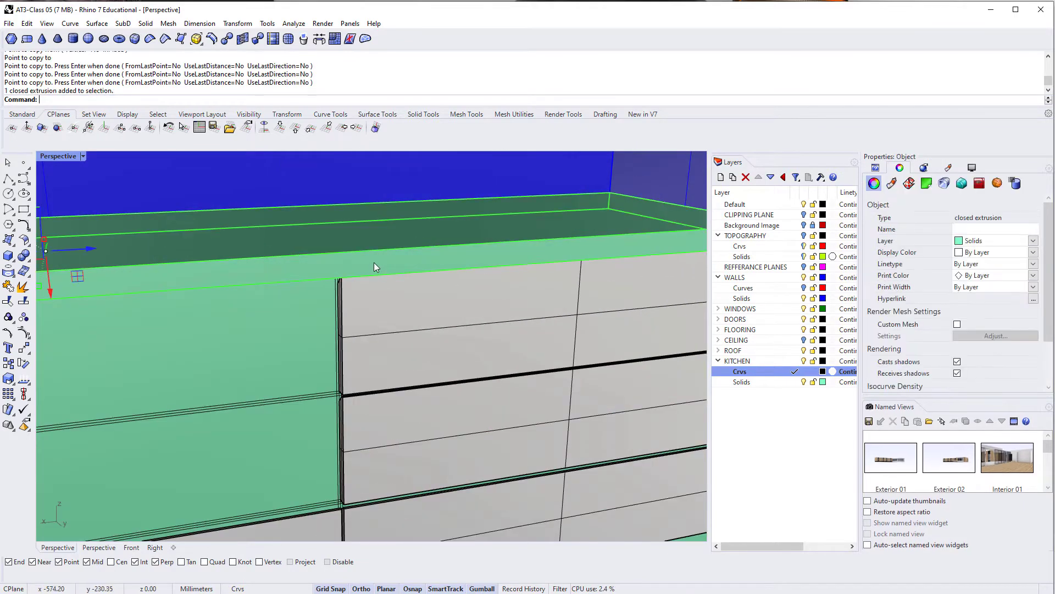
{"action": "right_click_drag", "start_coordinate": [374, 262], "coordinate": [487, 261]}
{"action": "left_click", "coordinate": [439, 217]}
{"action": "key", "text": "Escape"}
{"action": "left_click", "coordinate": [427, 244]}
{"action": "key", "text": "Escape"}
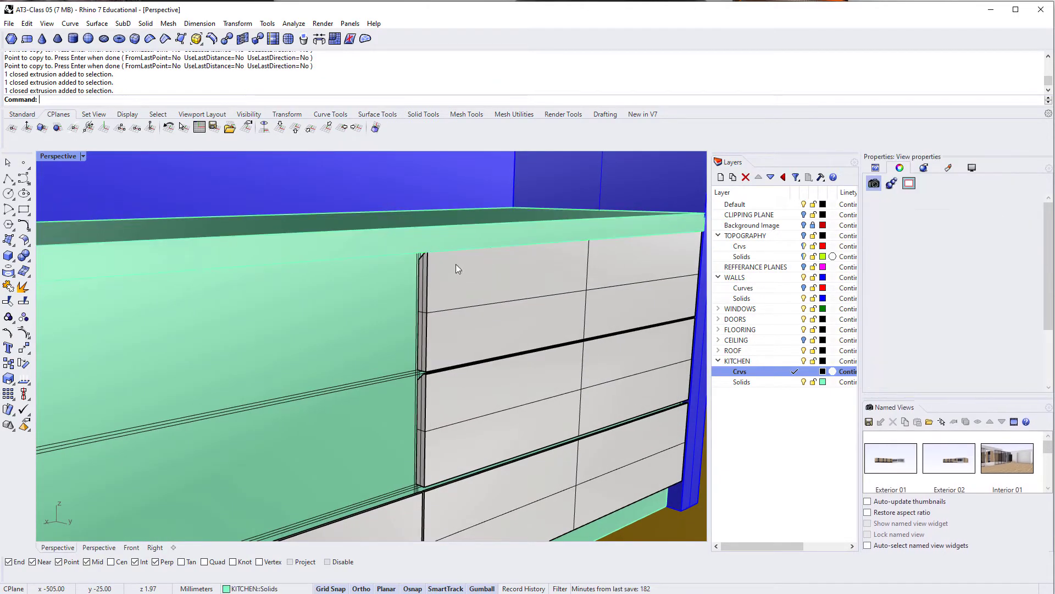
{"action": "scroll", "coordinate": [482, 277], "scroll_direction": "down", "scroll_amount": 4}
{"action": "right_click_drag", "start_coordinate": [510, 312], "coordinate": [599, 290], "text": "shift"}
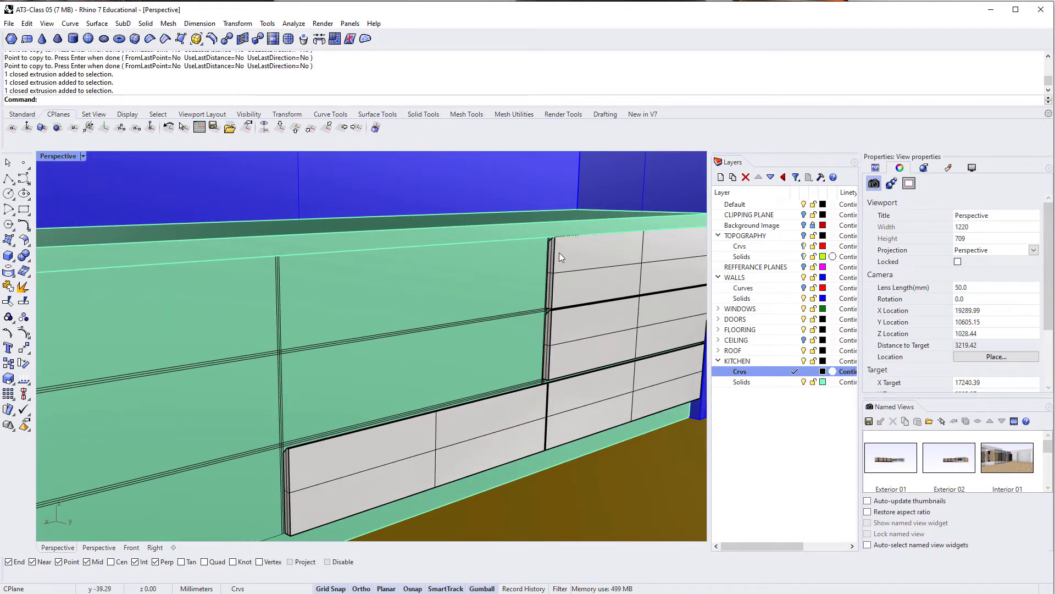
{"action": "right_click_drag", "start_coordinate": [543, 268], "coordinate": [514, 265]}
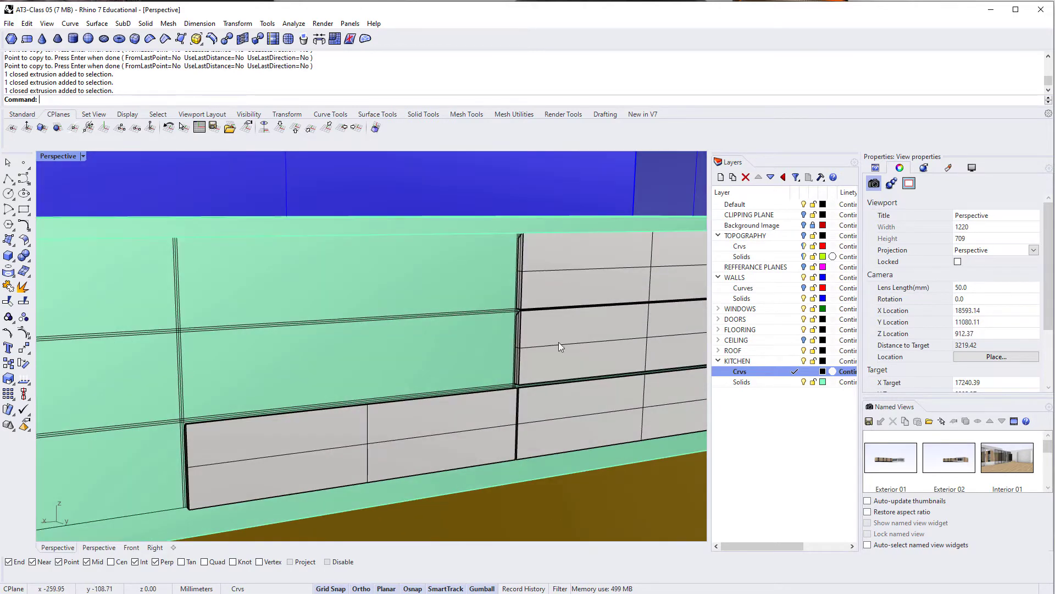
{"action": "right_click_drag", "start_coordinate": [571, 364], "coordinate": [431, 370], "text": "shift"}
{"action": "left_click", "coordinate": [433, 364]}
{"action": "left_click", "coordinate": [429, 350], "text": "shift"}
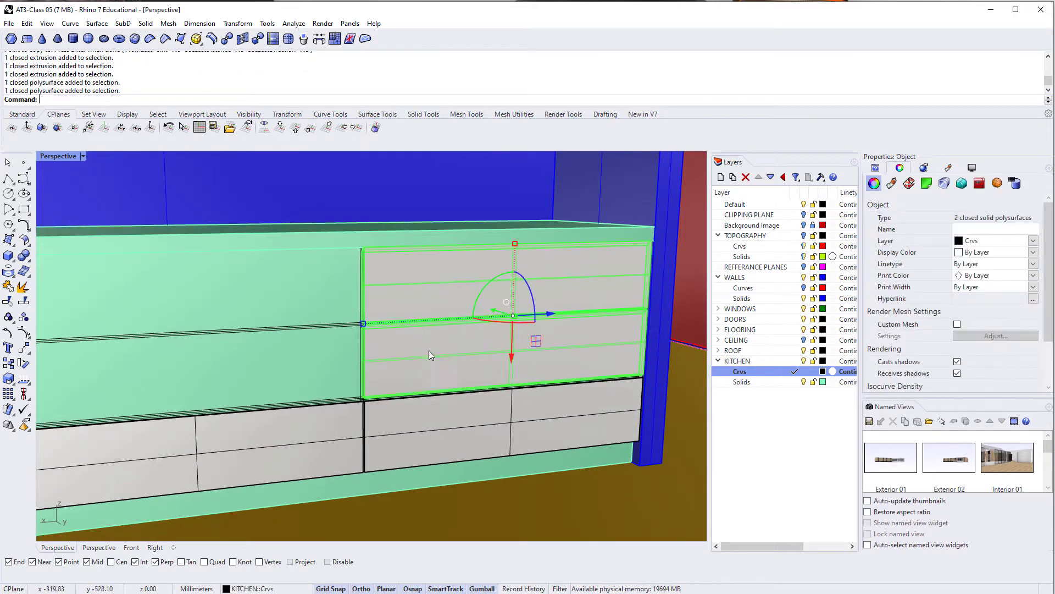
{"action": "type", "text": "copy"}
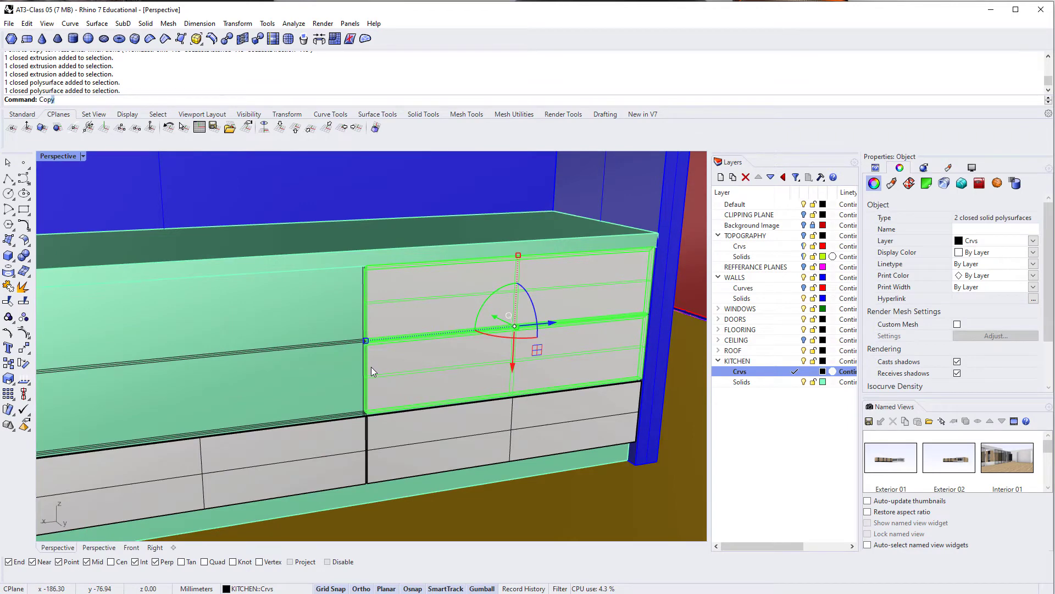
{"action": "key", "text": "Return"}
{"action": "scroll", "coordinate": [390, 393], "scroll_direction": "up", "scroll_amount": 5}
{"action": "right_click_drag", "start_coordinate": [323, 406], "coordinate": [358, 400]}
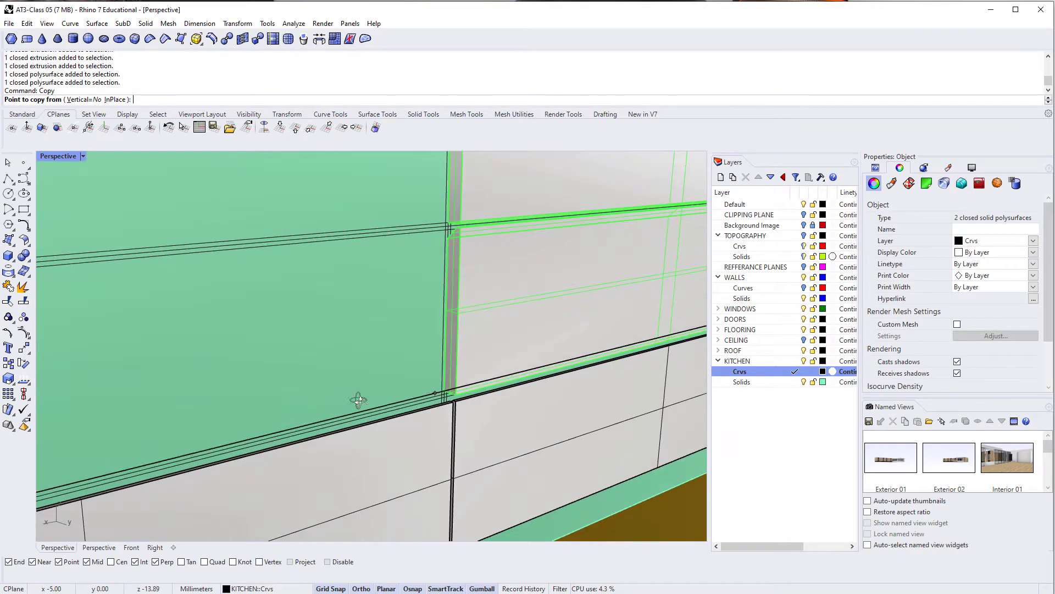
{"action": "scroll", "coordinate": [428, 407], "scroll_direction": "up", "scroll_amount": 3}
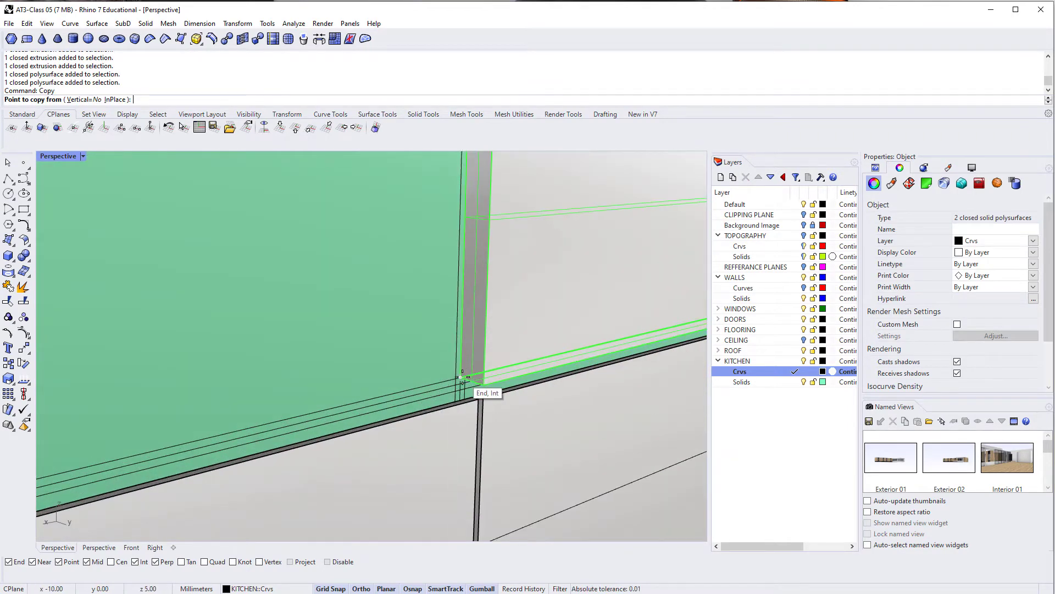
{"action": "left_click", "coordinate": [493, 381]}
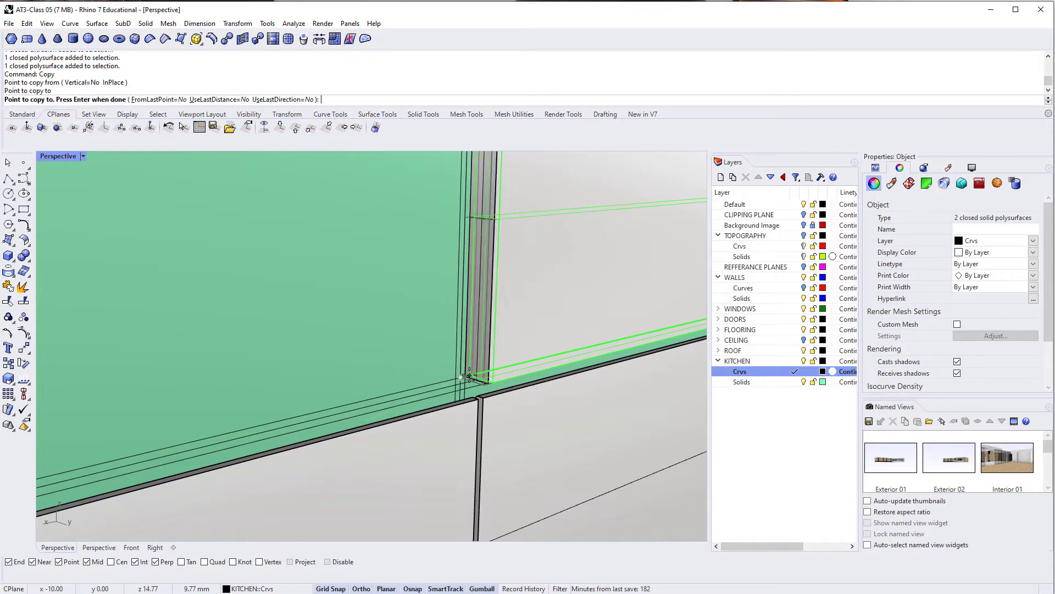
{"action": "scroll", "coordinate": [494, 383], "scroll_direction": "down", "scroll_amount": 3}
{"action": "key", "text": "ctrl+z"}
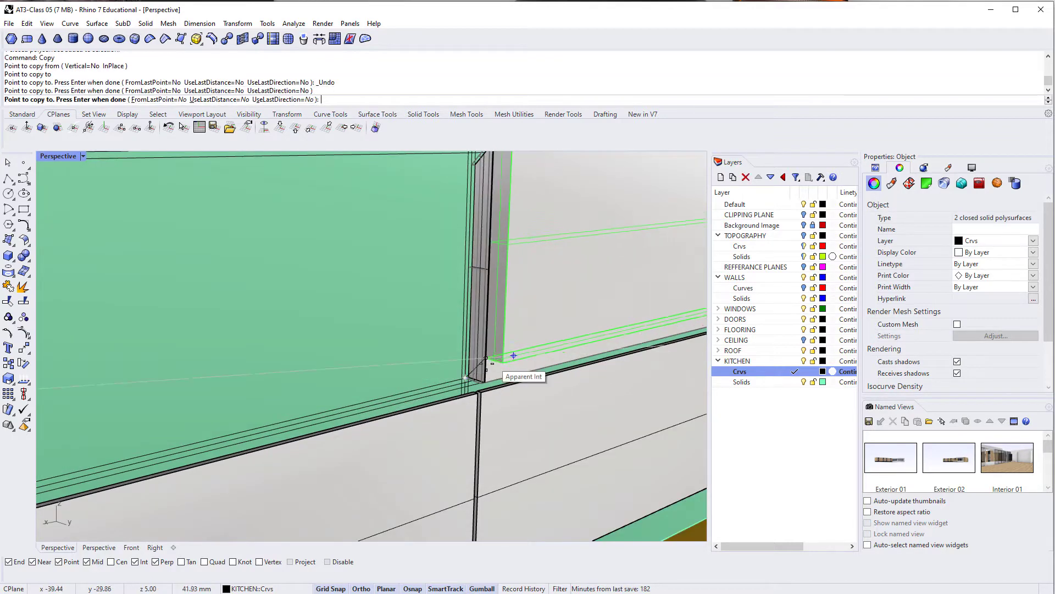
{"action": "key", "text": "ctrl+z"}
{"action": "key", "text": "Return"}
{"action": "key", "text": "ctrl+z"}
Move the three drawer fronts of the end-wall column 5 mm towards the wall, onto the neighbouring grid line.
{"action": "scroll", "coordinate": [424, 371], "scroll_direction": "up", "scroll_amount": 5}
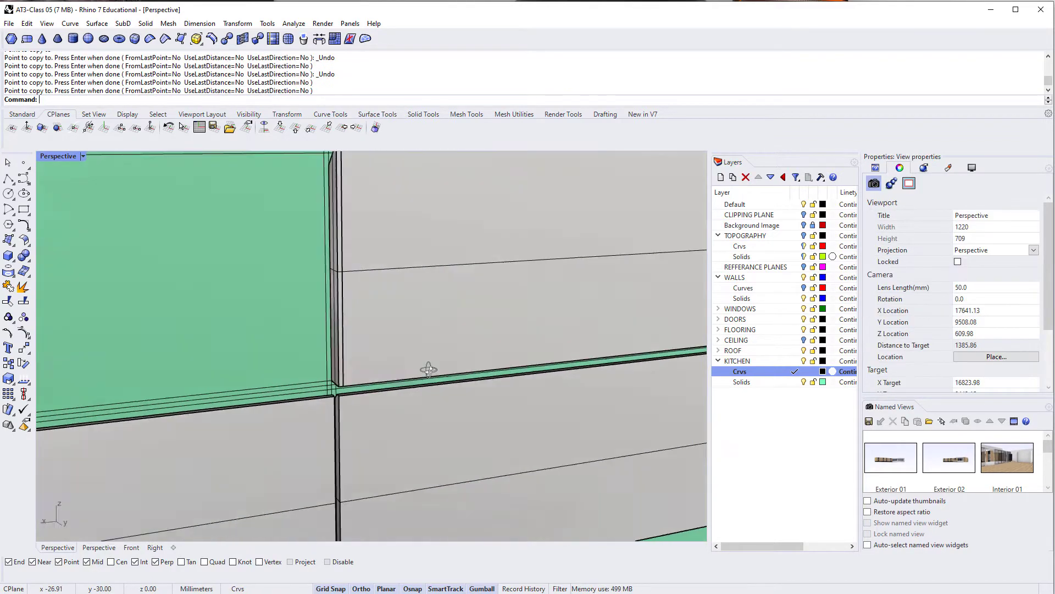
{"action": "scroll", "coordinate": [423, 370], "scroll_direction": "up", "scroll_amount": 3}
{"action": "scroll", "coordinate": [292, 379], "scroll_direction": "up", "scroll_amount": 3}
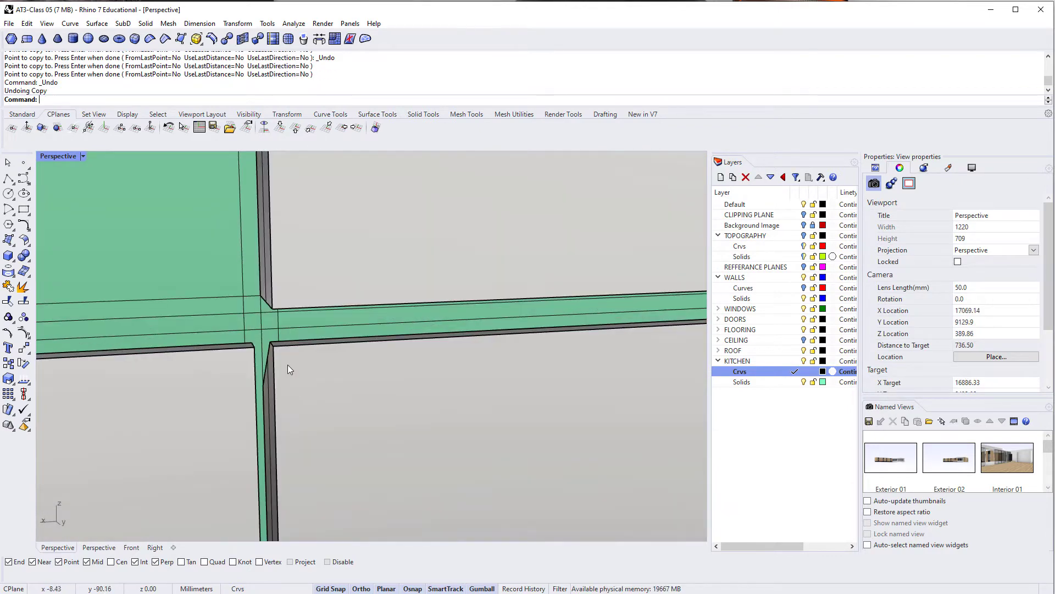
{"action": "left_click", "coordinate": [273, 388]}
{"action": "left_click", "coordinate": [285, 394]}
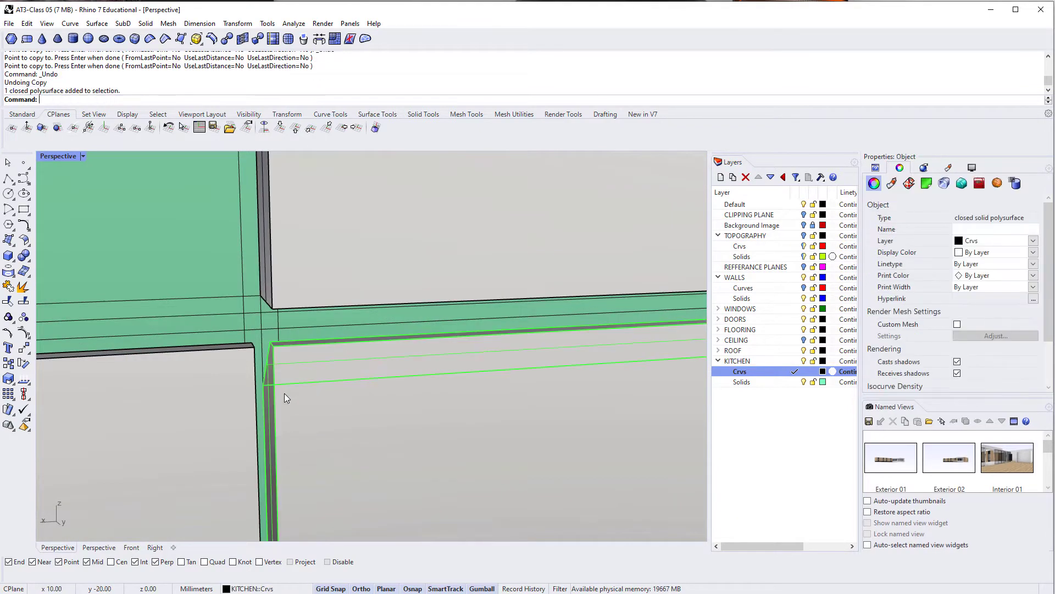
{"action": "left_click", "coordinate": [292, 275], "text": "shift"}
{"action": "scroll", "coordinate": [293, 275], "scroll_direction": "down", "scroll_amount": 5}
{"action": "right_click_drag", "start_coordinate": [325, 282], "coordinate": [265, 347], "text": "shift"}
{"action": "left_click", "coordinate": [249, 348], "text": "shift"}
{"action": "type", "text": "m"}
{"action": "key", "text": "Return"}
{"action": "scroll", "coordinate": [318, 374], "scroll_direction": "up", "scroll_amount": 5}
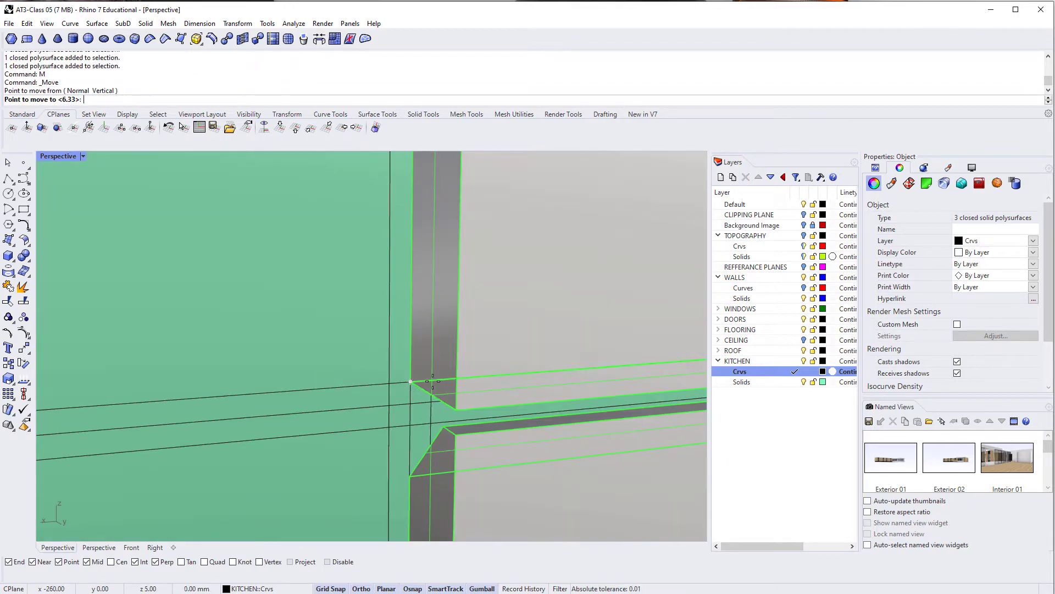
{"action": "left_click", "coordinate": [432, 389]}
Copy the top and middle drawer fronts of the end-wall column 1100 mm sideways into the cabinet's middle column.
{"action": "scroll", "coordinate": [435, 398], "scroll_direction": "down", "scroll_amount": 3}
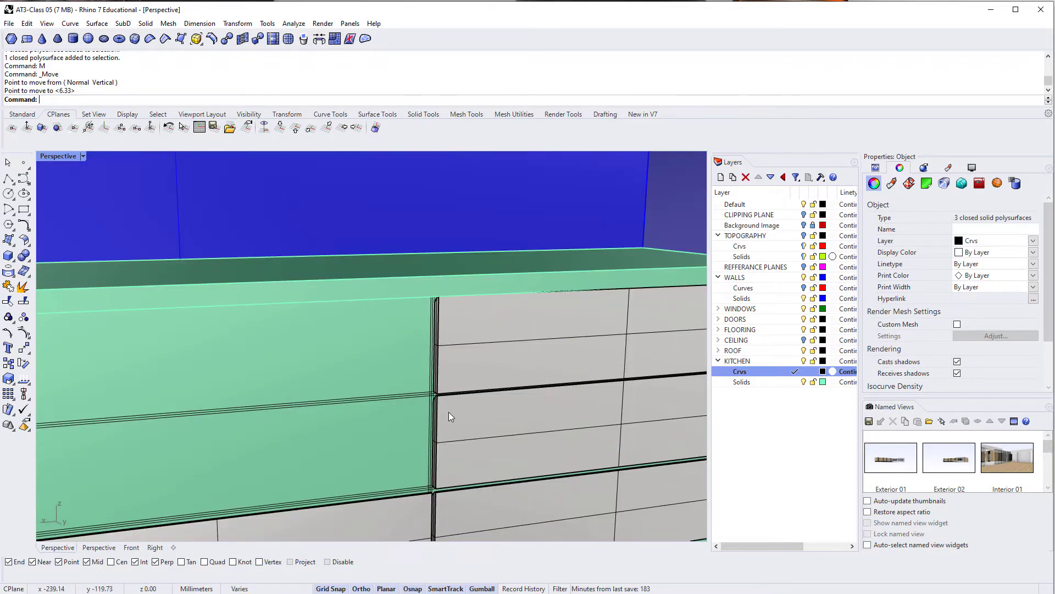
{"action": "right_click_drag", "start_coordinate": [403, 421], "coordinate": [381, 435], "text": "shift"}
{"action": "left_click", "coordinate": [423, 340]}
{"action": "left_click", "coordinate": [416, 279], "text": "shift"}
{"action": "right_click_drag", "start_coordinate": [377, 318], "coordinate": [421, 338]}
{"action": "type", "text": "copy"}
{"action": "key", "text": "Return"}
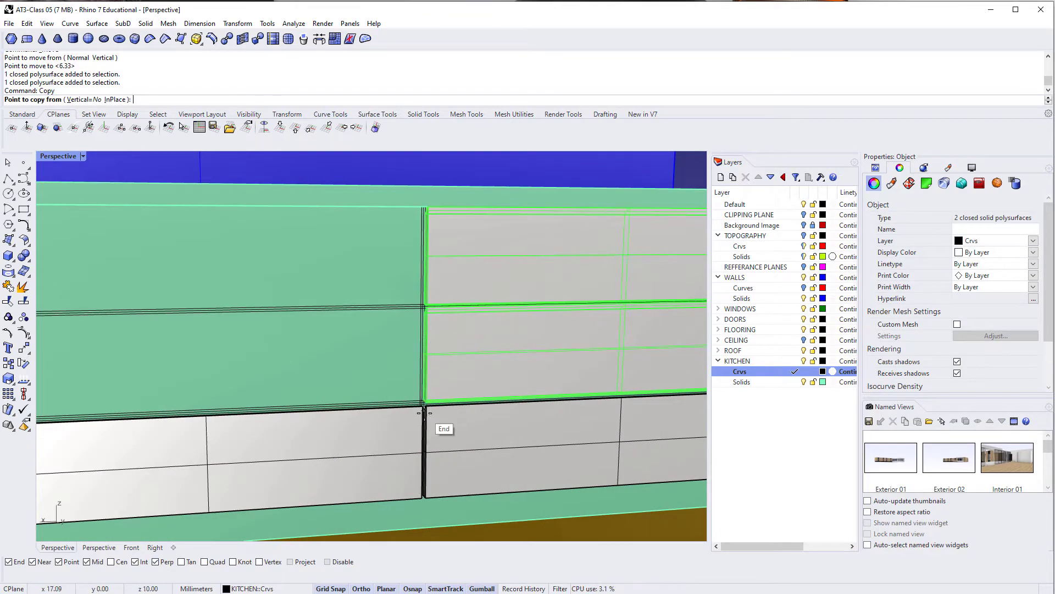
{"action": "scroll", "coordinate": [438, 406], "scroll_direction": "up", "scroll_amount": 5}
{"action": "left_click", "coordinate": [444, 367]}
{"action": "scroll", "coordinate": [446, 369], "scroll_direction": "down", "scroll_amount": 5}
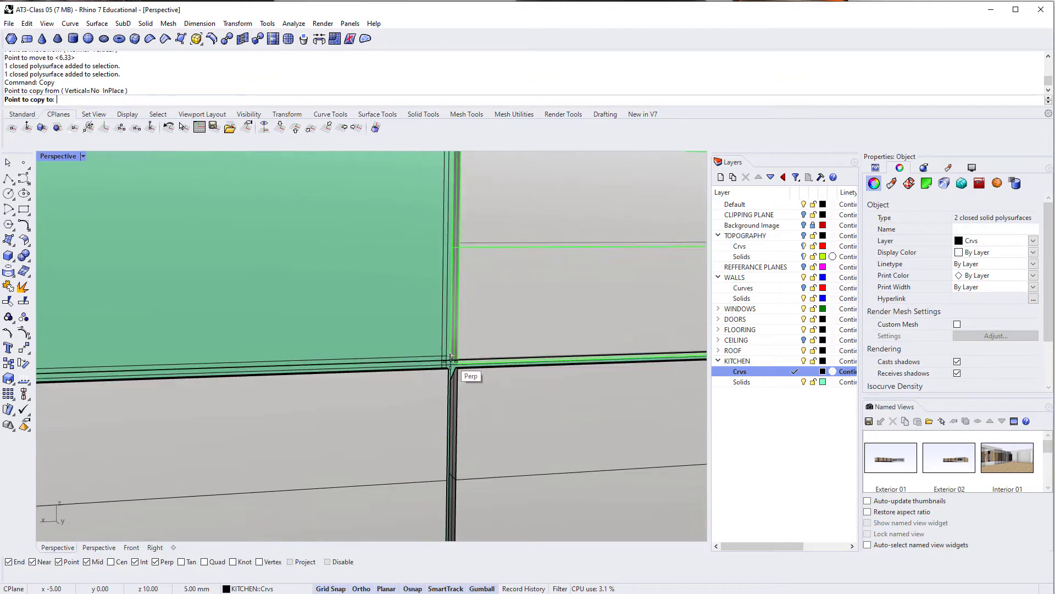
{"action": "scroll", "coordinate": [369, 387], "scroll_direction": "up", "scroll_amount": 6}
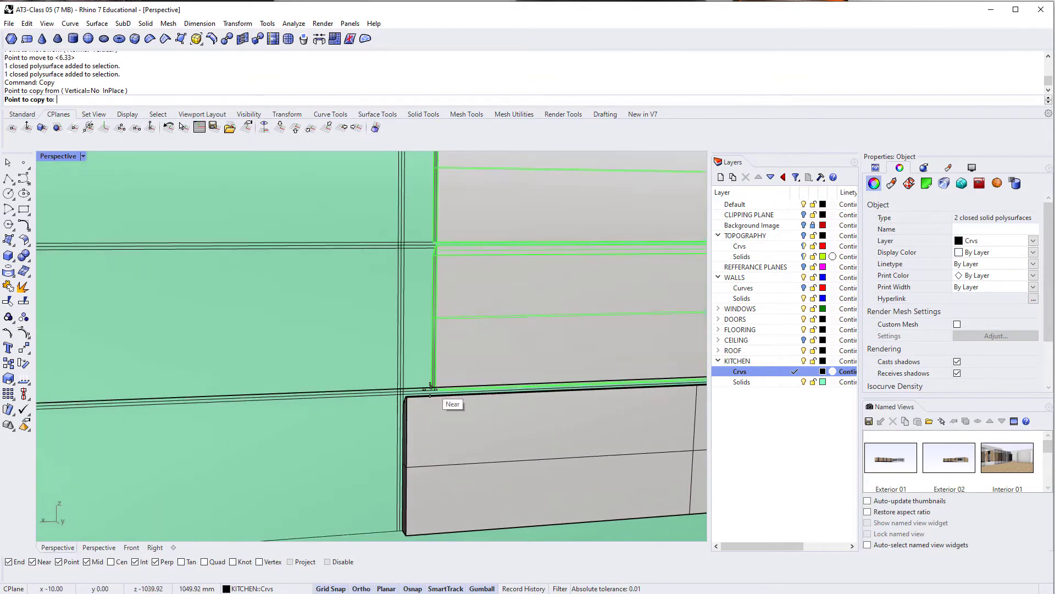
{"action": "left_click", "coordinate": [369, 388]}
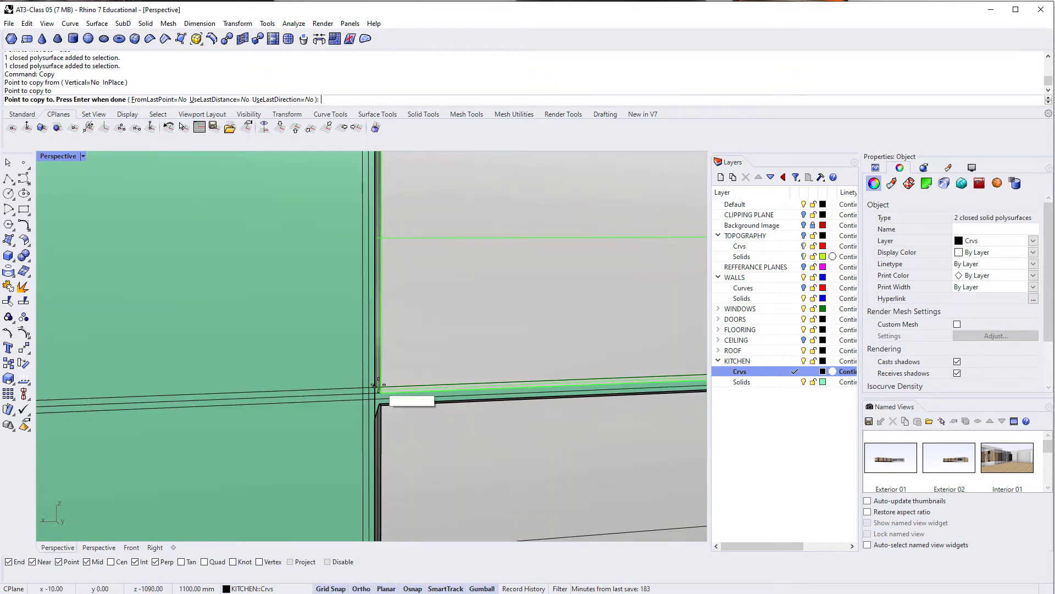
{"action": "scroll", "coordinate": [374, 386], "scroll_direction": "down", "scroll_amount": 5}
{"action": "key", "text": "Return"}
{"action": "left_click", "coordinate": [452, 410], "text": "shift"}
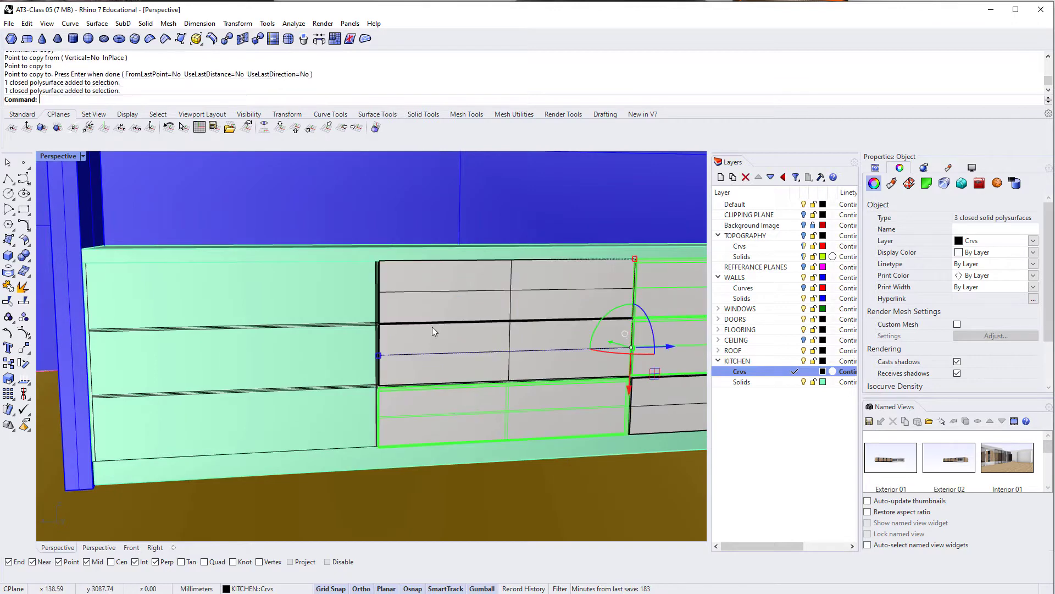
{"action": "left_click", "coordinate": [433, 328], "text": "shift"}
{"action": "left_click", "coordinate": [444, 289], "text": "shift"}
{"action": "key", "text": "Escape"}
Move the three drawer fronts of the middle column 1095 mm sideways into the cabinet's empty far-end column.
{"action": "left_click", "coordinate": [442, 368]}
{"action": "left_click", "coordinate": [430, 361], "text": "shift"}
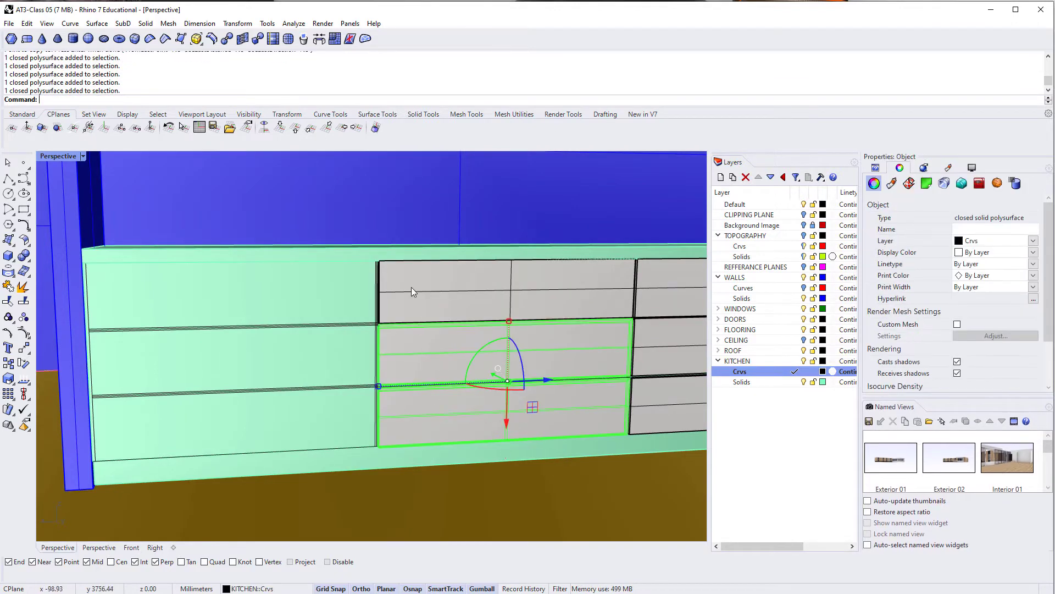
{"action": "left_click", "coordinate": [411, 286], "text": "shift"}
{"action": "type", "text": "M"}
{"action": "key", "text": "Return"}
{"action": "scroll", "coordinate": [378, 338], "scroll_direction": "up", "scroll_amount": 8}
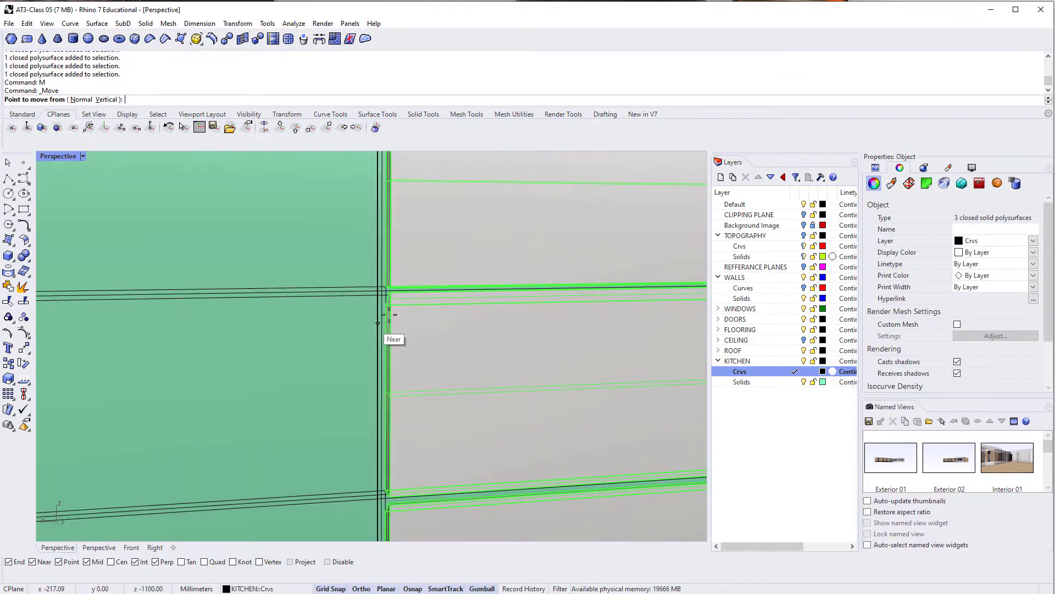
{"action": "scroll", "coordinate": [415, 295], "scroll_direction": "down", "scroll_amount": 2}
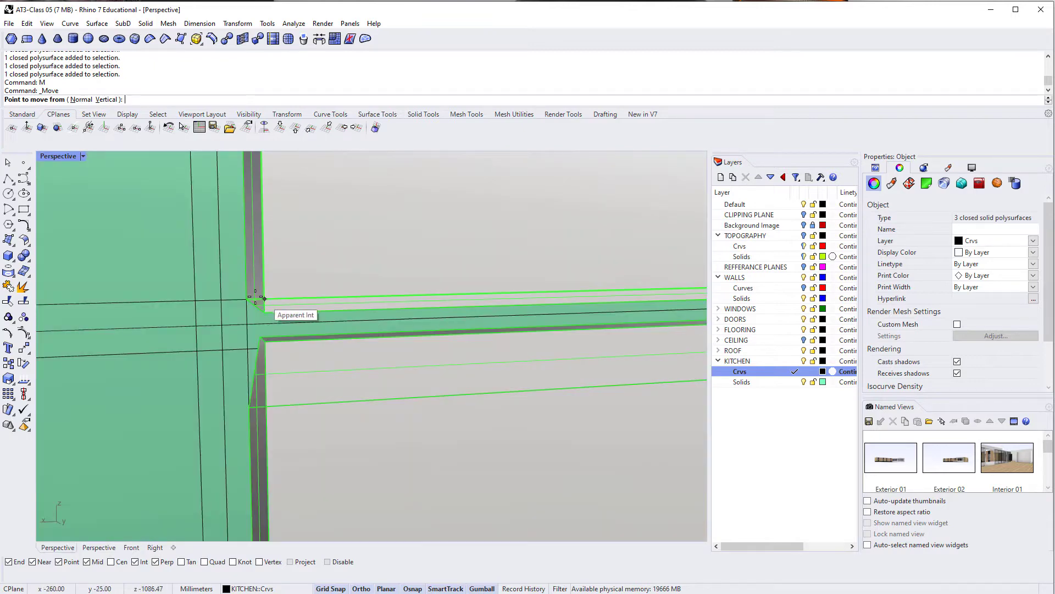
{"action": "scroll", "coordinate": [247, 299], "scroll_direction": "down", "scroll_amount": 4}
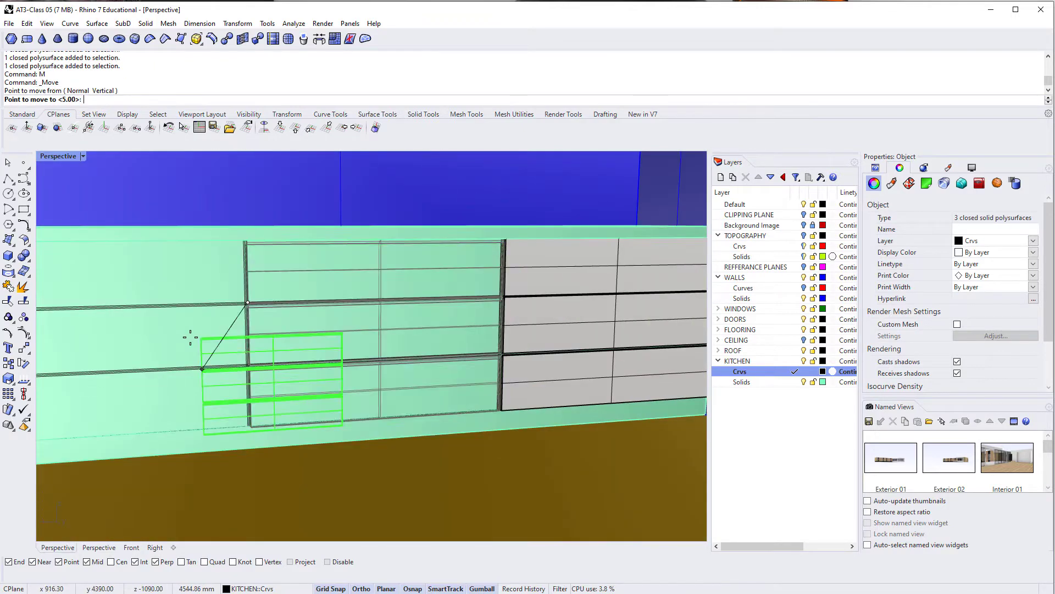
{"action": "scroll", "coordinate": [448, 349], "scroll_direction": "up", "scroll_amount": 5}
{"action": "right_click_drag", "start_coordinate": [353, 330], "coordinate": [344, 332]}
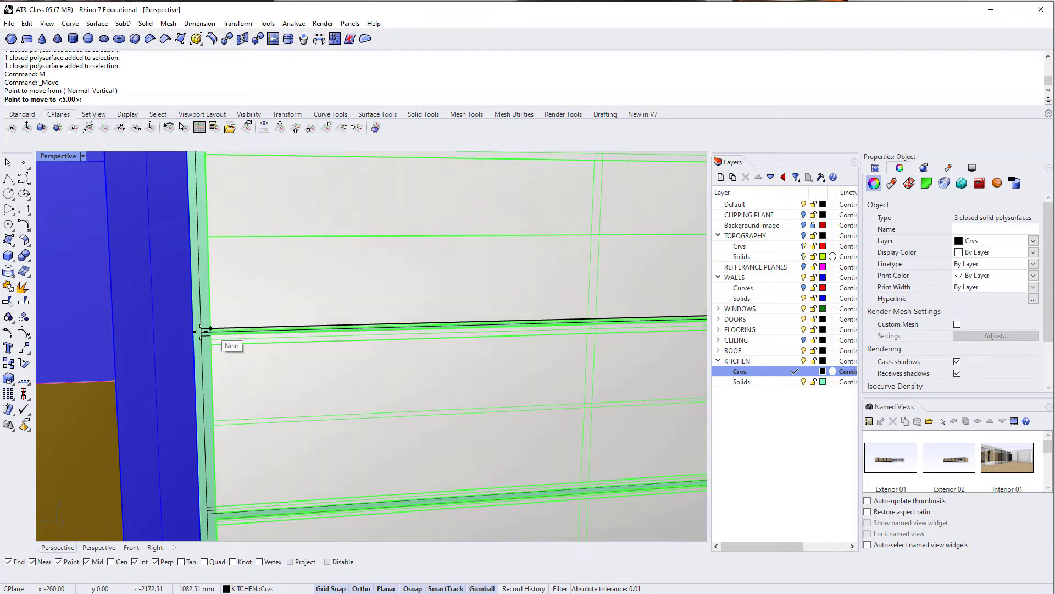
{"action": "left_click", "coordinate": [202, 328]}
{"action": "scroll", "coordinate": [374, 352], "scroll_direction": "down", "scroll_amount": 5}
{"action": "scroll", "coordinate": [417, 345], "scroll_direction": "up", "scroll_amount": 3}
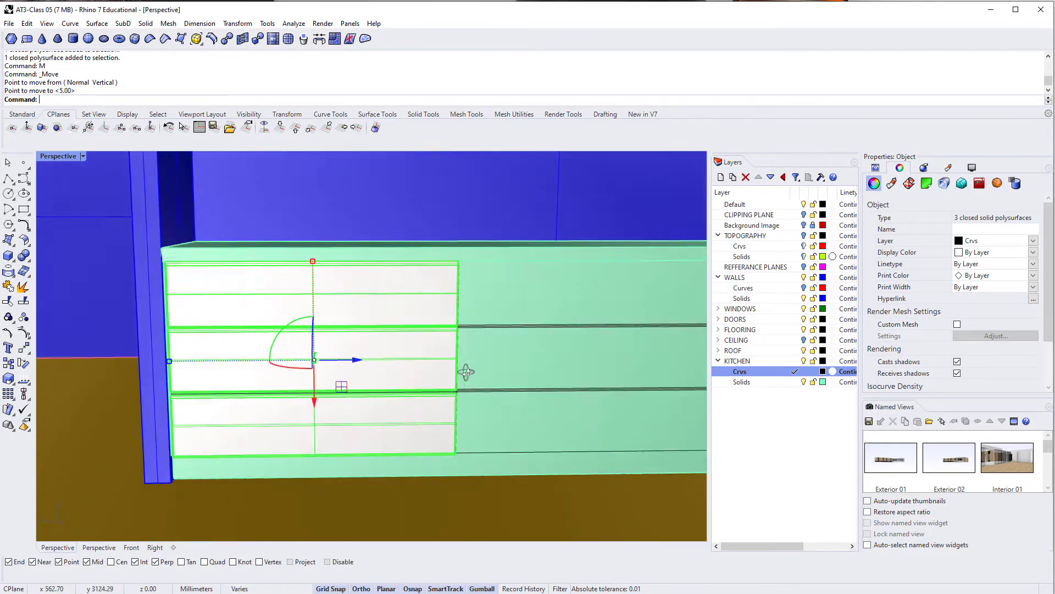
Shift the three drawer fronts of the far-end column slightly towards the side wall, onto the neighbouring grid line.
{"action": "scroll", "coordinate": [417, 344], "scroll_direction": "up", "scroll_amount": 2}
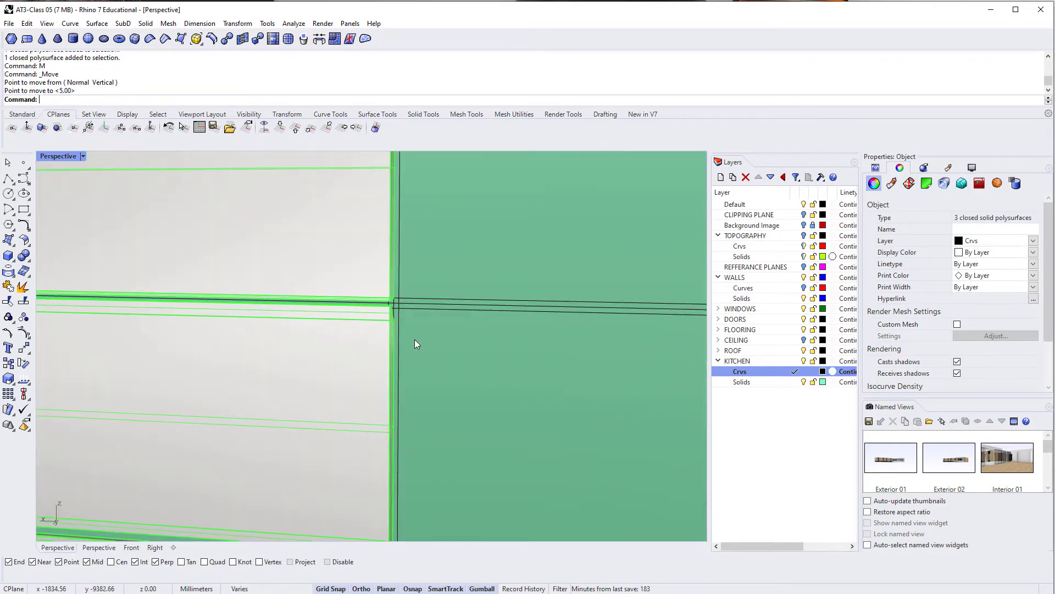
{"action": "scroll", "coordinate": [415, 341], "scroll_direction": "up", "scroll_amount": 4}
{"action": "right_click_drag", "start_coordinate": [347, 340], "coordinate": [212, 332], "text": "shift"}
{"action": "scroll", "coordinate": [212, 332], "scroll_direction": "down", "scroll_amount": 5}
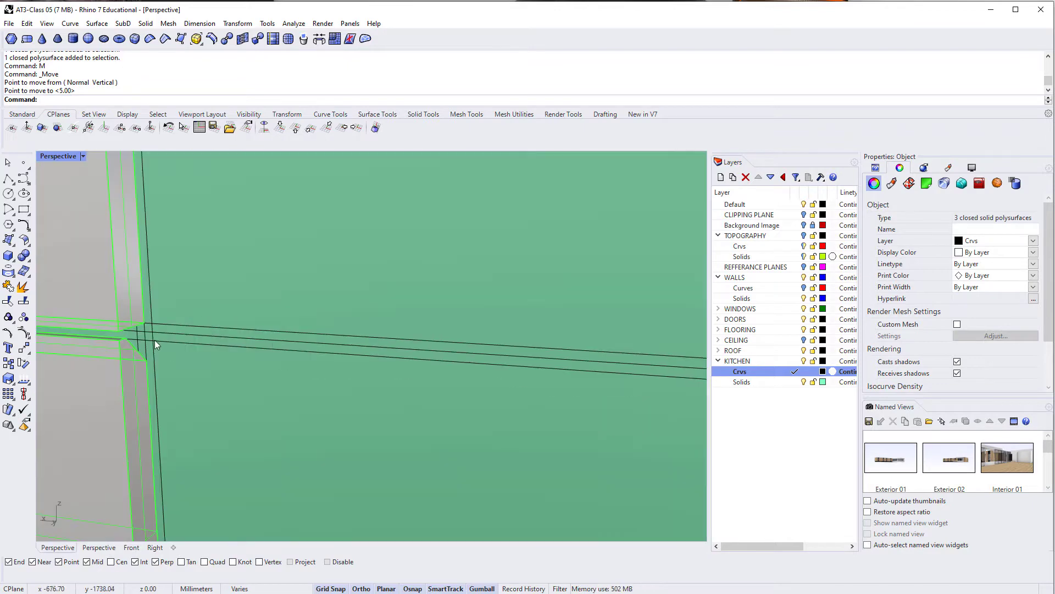
{"action": "type", "text": "m"}
{"action": "key", "text": "Return"}
{"action": "left_click", "coordinate": [146, 331]}
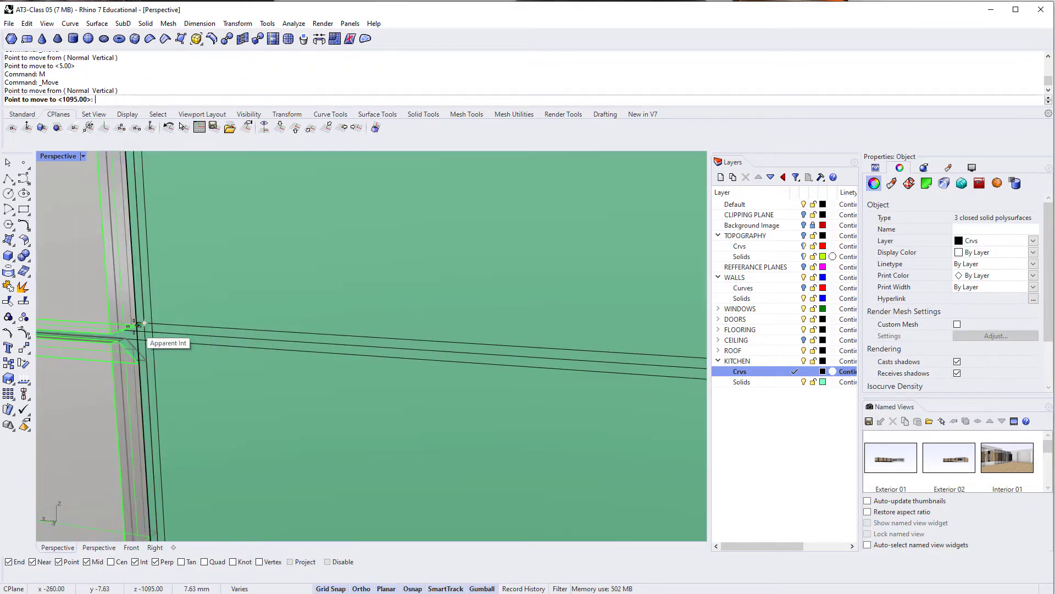
{"action": "left_click", "coordinate": [136, 324]}
{"action": "key", "text": "Escape"}
{"action": "scroll", "coordinate": [208, 317], "scroll_direction": "down", "scroll_amount": 6}
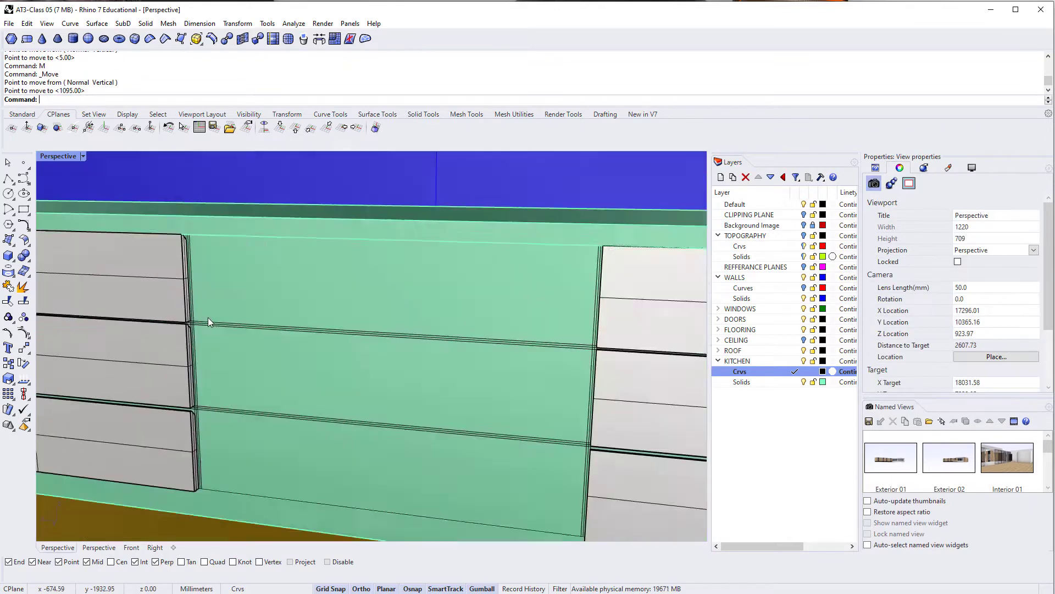
Copy the three drawer fronts of the far-end column 1100 mm sideways to fill the cabinet's middle column.
{"action": "scroll", "coordinate": [161, 395], "scroll_direction": "up", "scroll_amount": 8}
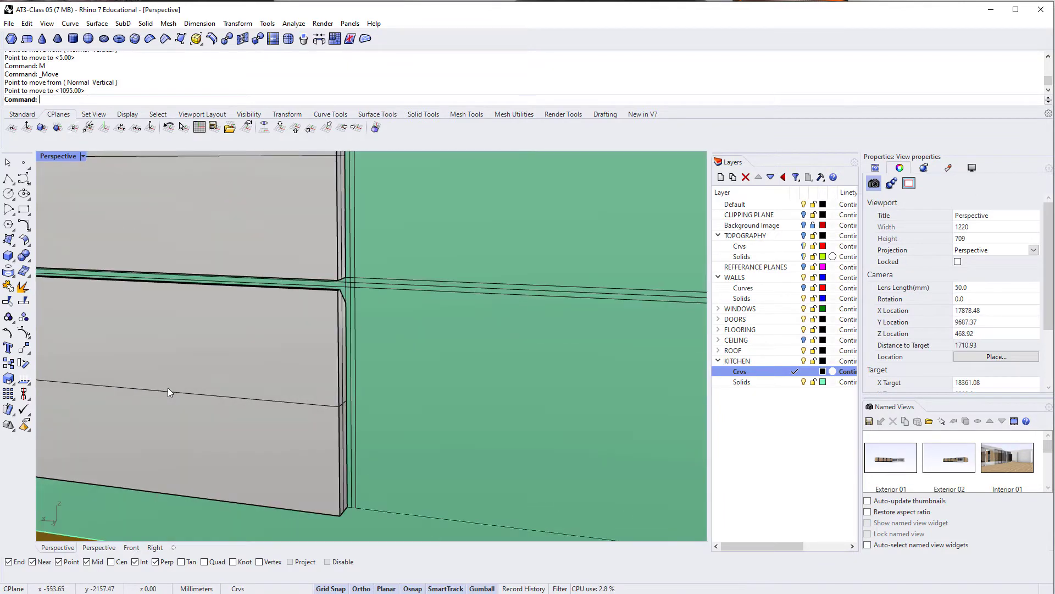
{"action": "left_click", "coordinate": [167, 388]}
{"action": "scroll", "coordinate": [201, 345], "scroll_direction": "down", "scroll_amount": 6}
{"action": "left_click", "coordinate": [166, 291], "text": "shift"}
{"action": "left_click", "coordinate": [167, 213], "text": "shift"}
{"action": "right_click_drag", "start_coordinate": [311, 300], "coordinate": [278, 310], "text": "shift"}
{"action": "type", "text": "Copy"}
{"action": "key", "text": "Return"}
{"action": "scroll", "coordinate": [278, 385], "scroll_direction": "up", "scroll_amount": 8}
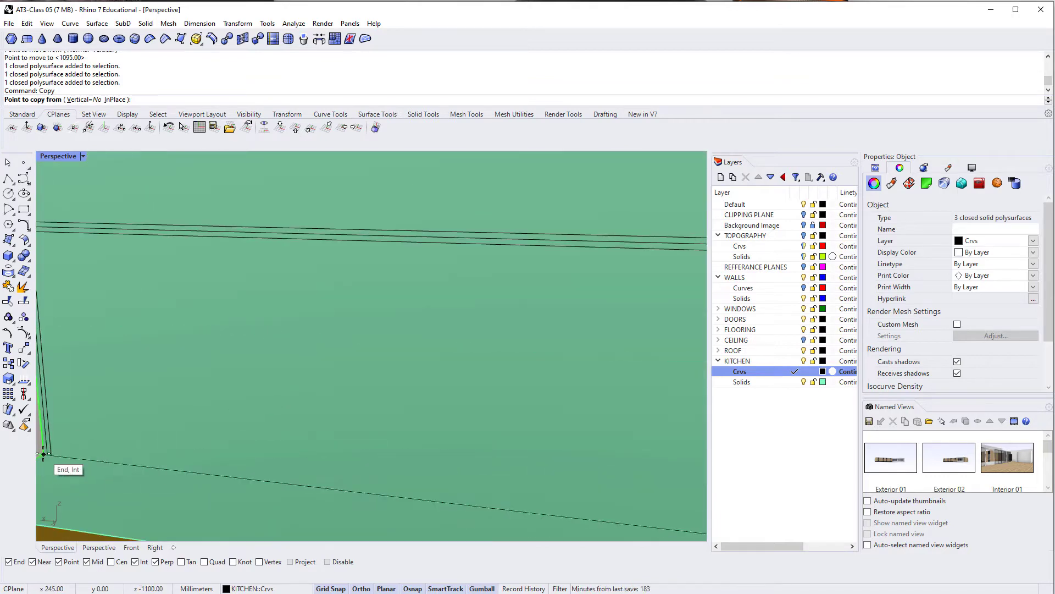
{"action": "left_click", "coordinate": [49, 454]}
{"action": "scroll", "coordinate": [110, 459], "scroll_direction": "down", "scroll_amount": 8}
{"action": "scroll", "coordinate": [323, 482], "scroll_direction": "up", "scroll_amount": 4}
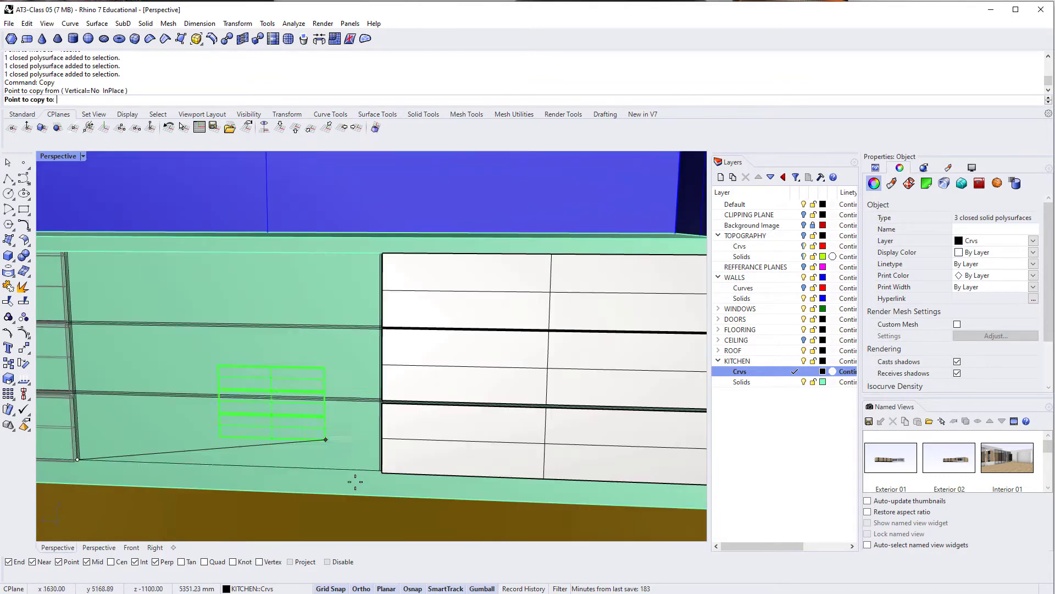
{"action": "scroll", "coordinate": [353, 480], "scroll_direction": "down", "scroll_amount": 6}
{"action": "scroll", "coordinate": [405, 460], "scroll_direction": "up", "scroll_amount": 8}
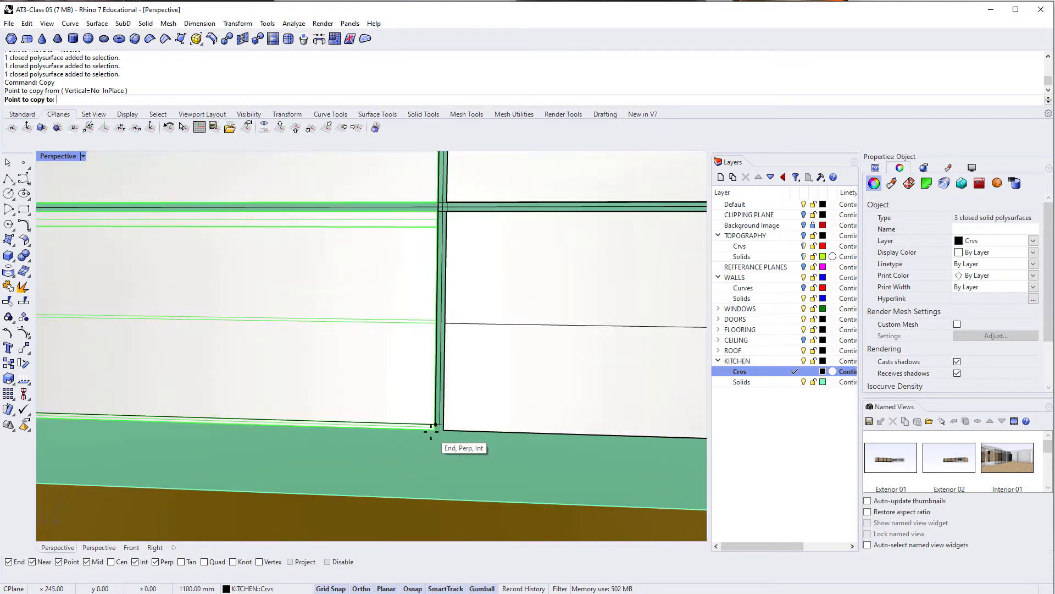
{"action": "left_click", "coordinate": [432, 430]}
{"action": "scroll", "coordinate": [432, 430], "scroll_direction": "down", "scroll_amount": 6}
{"action": "key", "text": "Return"}
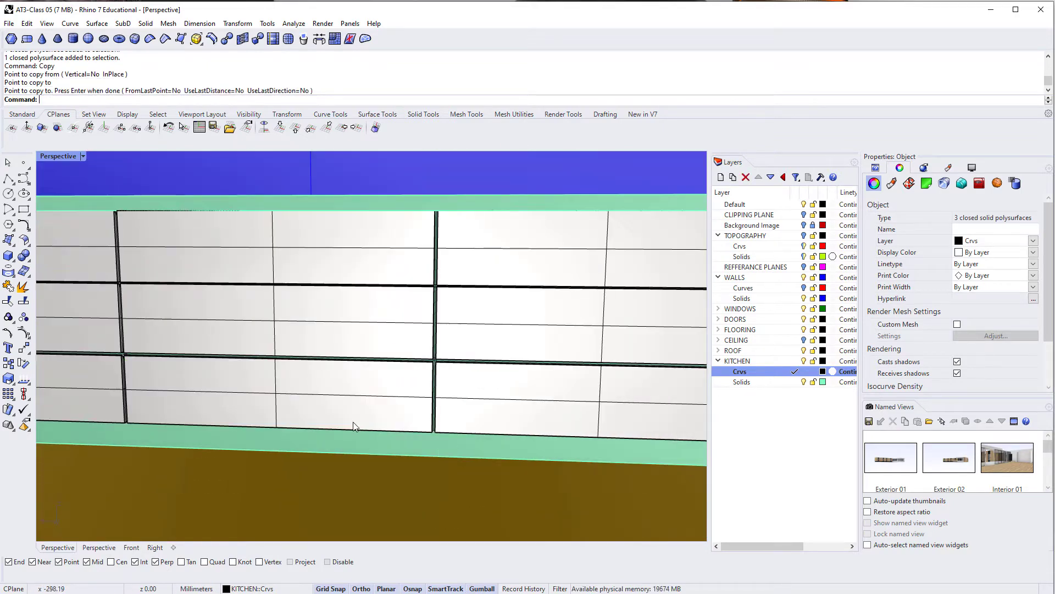
{"action": "key", "text": "Escape"}
Isolate the countertop slab from the rest of the model.
{"action": "right_click_drag", "start_coordinate": [283, 419], "coordinate": [293, 381]}
{"action": "scroll", "coordinate": [330, 286], "scroll_direction": "up", "scroll_amount": 5}
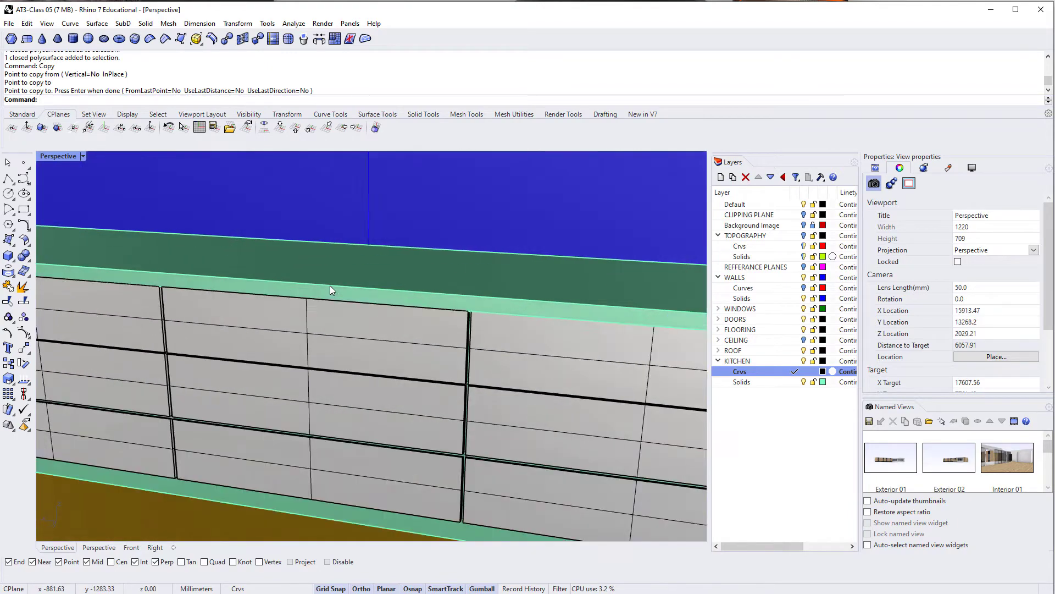
{"action": "left_click", "coordinate": [330, 285]}
{"action": "scroll", "coordinate": [329, 285], "scroll_direction": "down", "scroll_amount": 5}
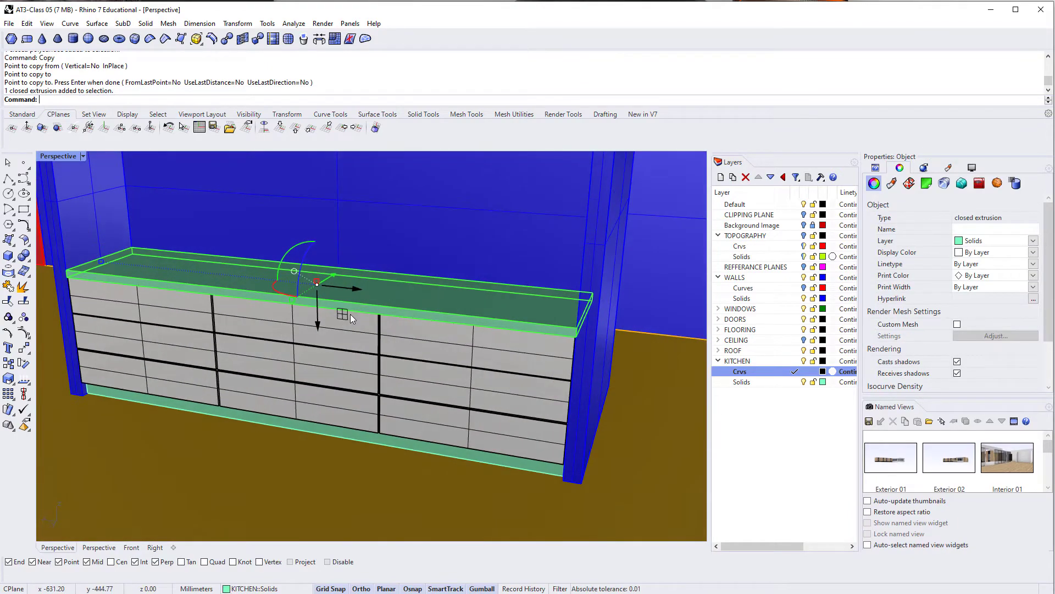
{"action": "type", "text": "Isolate"}
{"action": "key", "text": "Return"}
{"action": "key", "text": "Escape"}
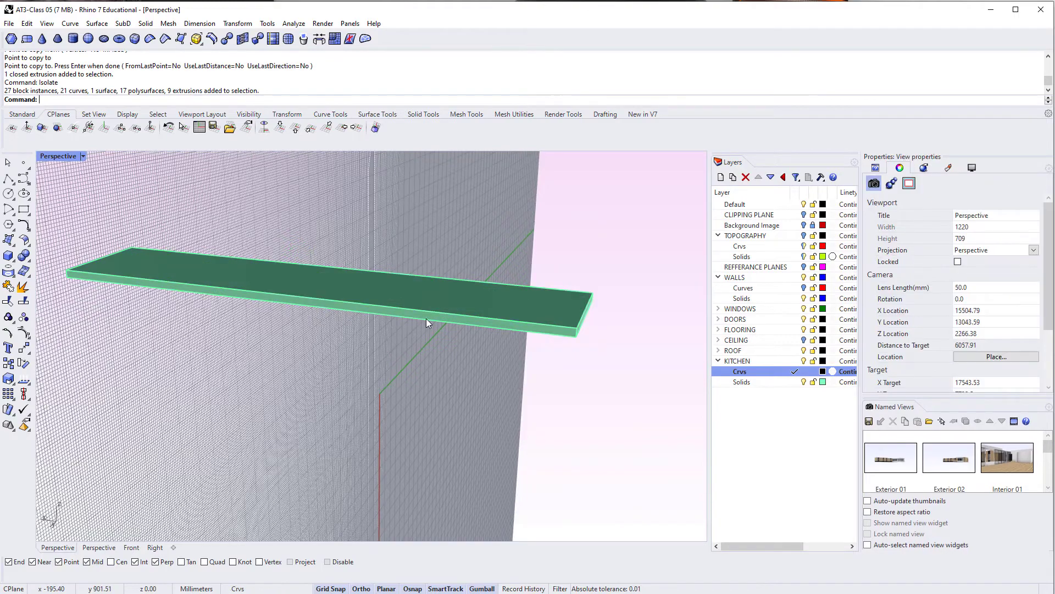
Examine the isolated countertop slab's front and end edges, and show all the hidden objects again.
{"action": "right_click_drag", "start_coordinate": [426, 318], "coordinate": [120, 275]}
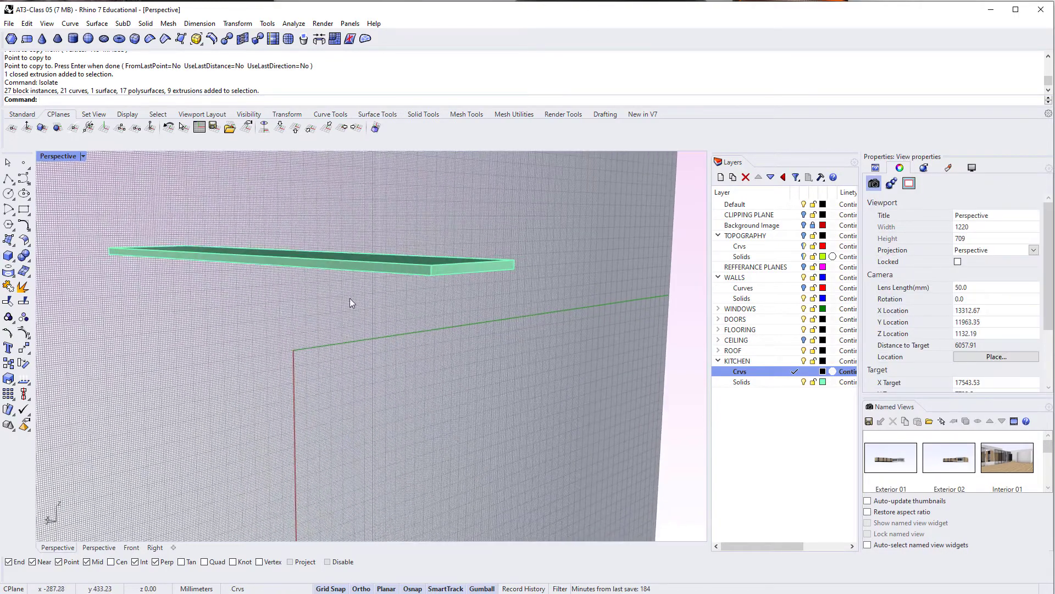
{"action": "right_click_drag", "start_coordinate": [350, 300], "coordinate": [335, 303]}
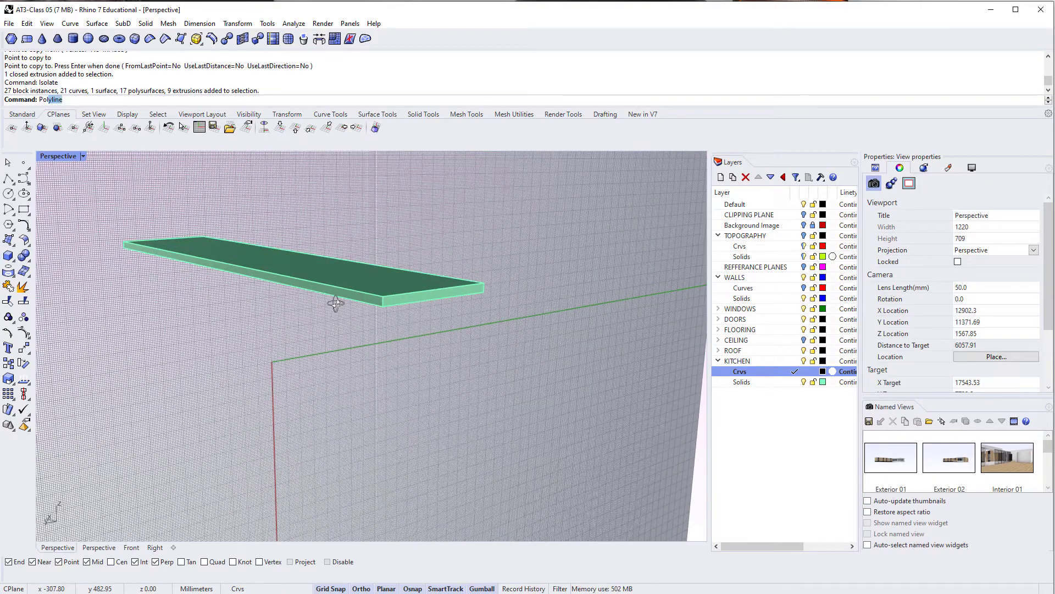
{"action": "key", "text": "Escape"}
{"action": "mouse_move", "coordinate": [279, 304]}
{"action": "right_mouse_down"}
{"action": "mouse_move", "coordinate": [294, 294]}
{"action": "mouse_move", "coordinate": [298, 311]}
{"action": "right_mouse_up"}
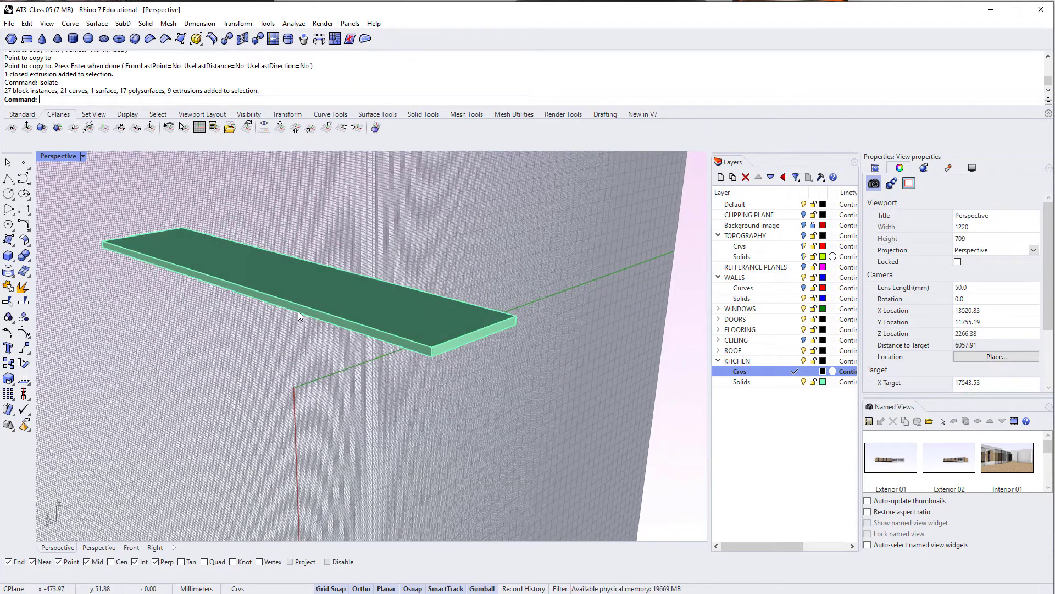
{"action": "type", "text": "show"}
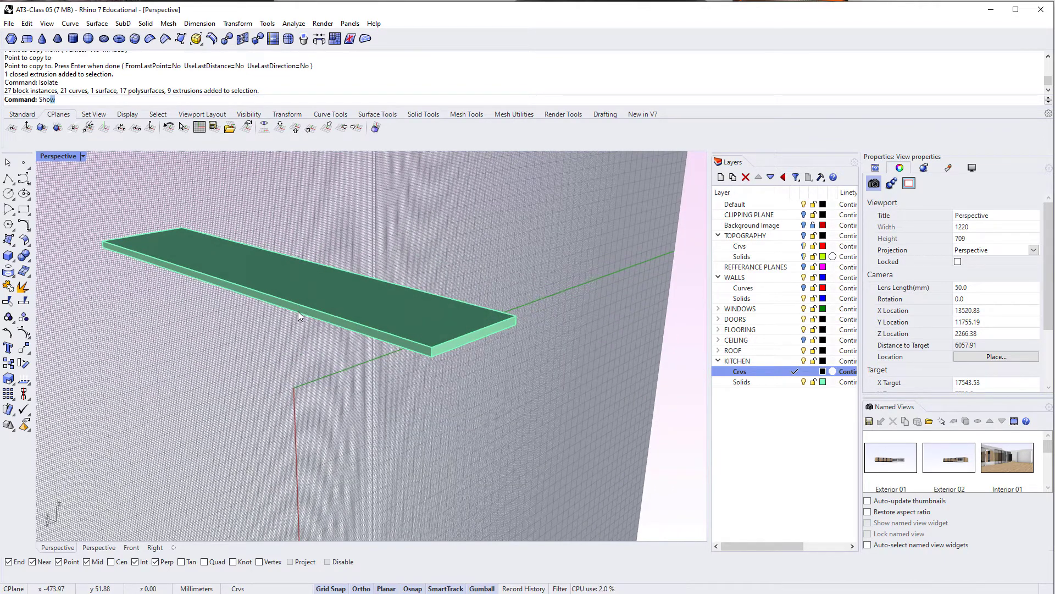
{"action": "key", "text": "Return"}
Isolate the countertop above the completed drawer grid and focus on its front end corner.
{"action": "right_click_drag", "start_coordinate": [316, 299], "coordinate": [337, 317]}
{"action": "left_click", "coordinate": [338, 315]}
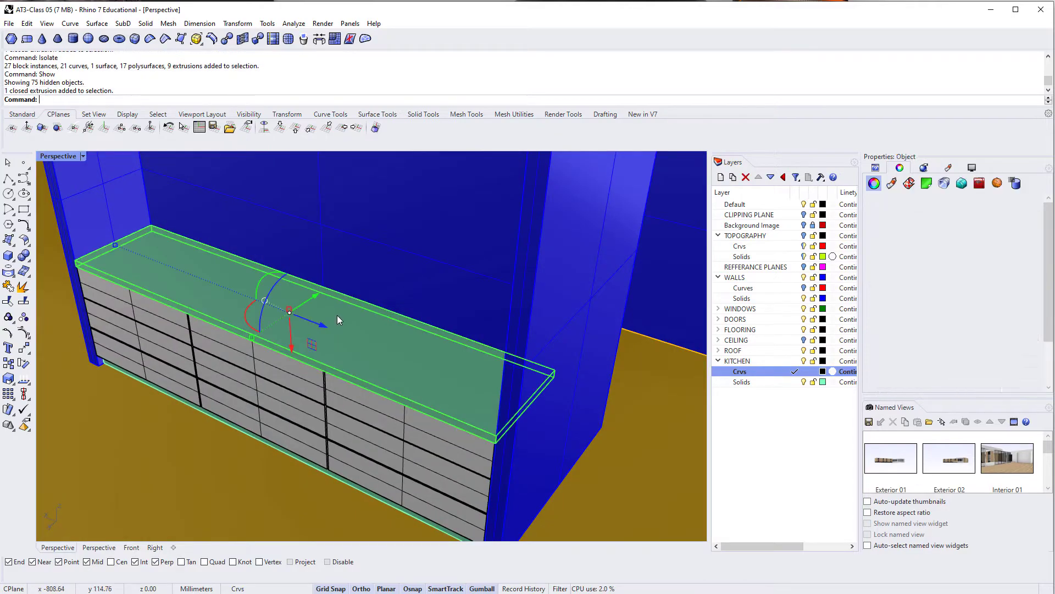
{"action": "type", "text": "isolate"}
{"action": "key", "text": "Return"}
{"action": "right_click_drag", "start_coordinate": [398, 407], "coordinate": [341, 401]}
{"action": "left_click", "coordinate": [394, 405]}
{"action": "scroll", "coordinate": [341, 400], "scroll_direction": "up", "scroll_amount": 5}
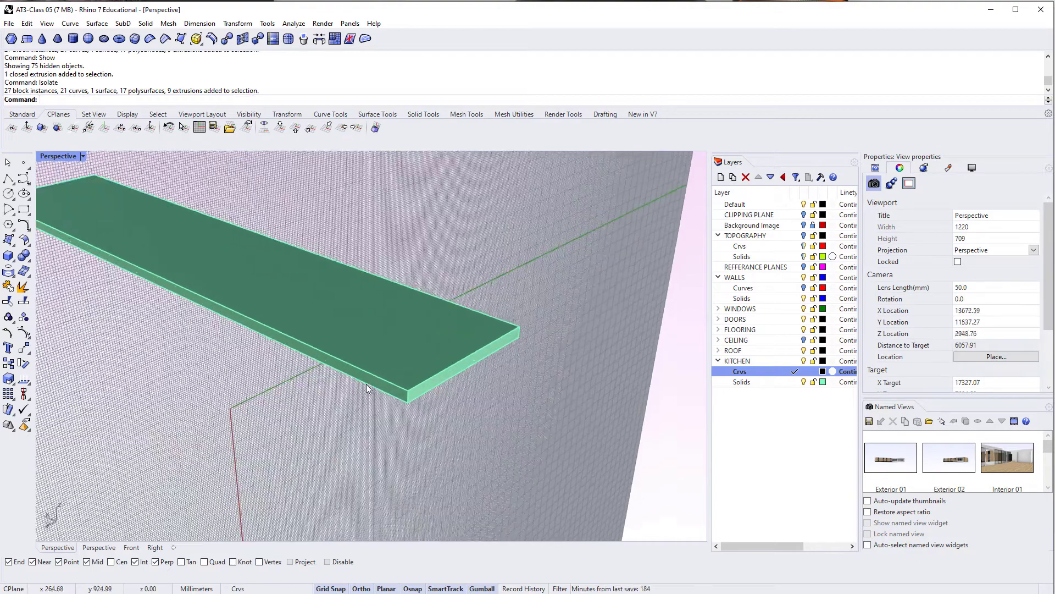
Align the construction plane to the countertop's end face, with its origin at the lower front corner.
{"action": "left_click", "coordinate": [57, 128]}
{"action": "left_click", "coordinate": [337, 380]}
{"action": "scroll", "coordinate": [338, 380], "scroll_direction": "up", "scroll_amount": 5}
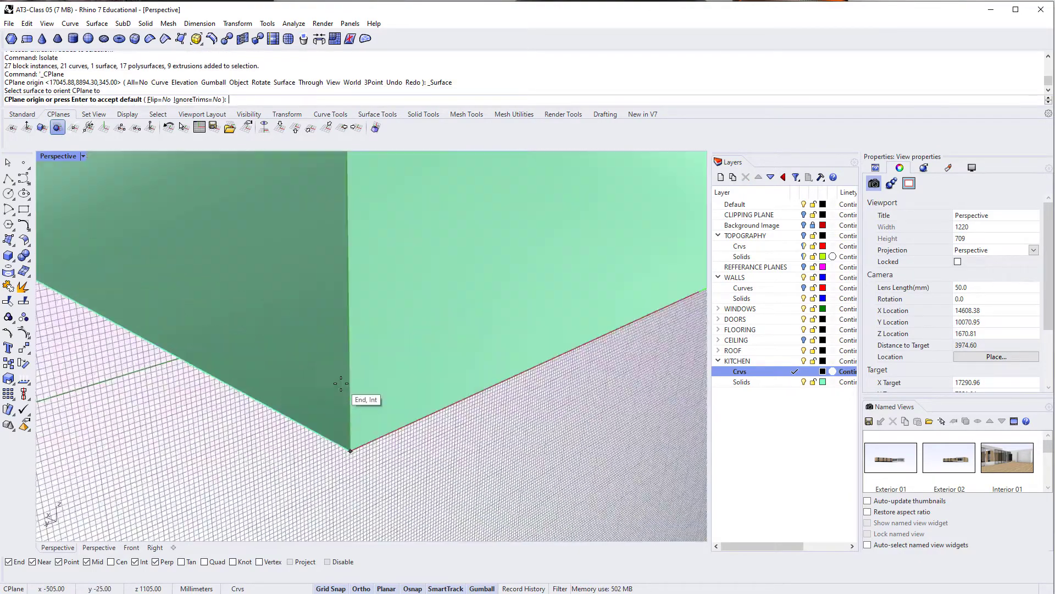
{"action": "left_click", "coordinate": [350, 451]}
{"action": "key", "text": "Return"}
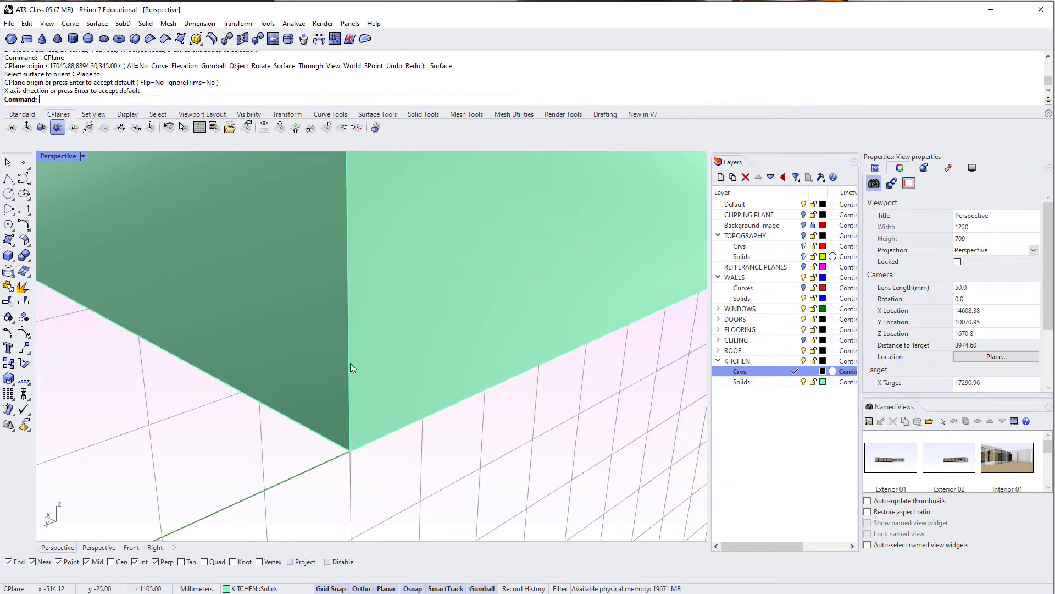
{"action": "scroll", "coordinate": [350, 363], "scroll_direction": "down", "scroll_amount": 5}
{"action": "right_click_drag", "start_coordinate": [359, 361], "coordinate": [351, 365]}
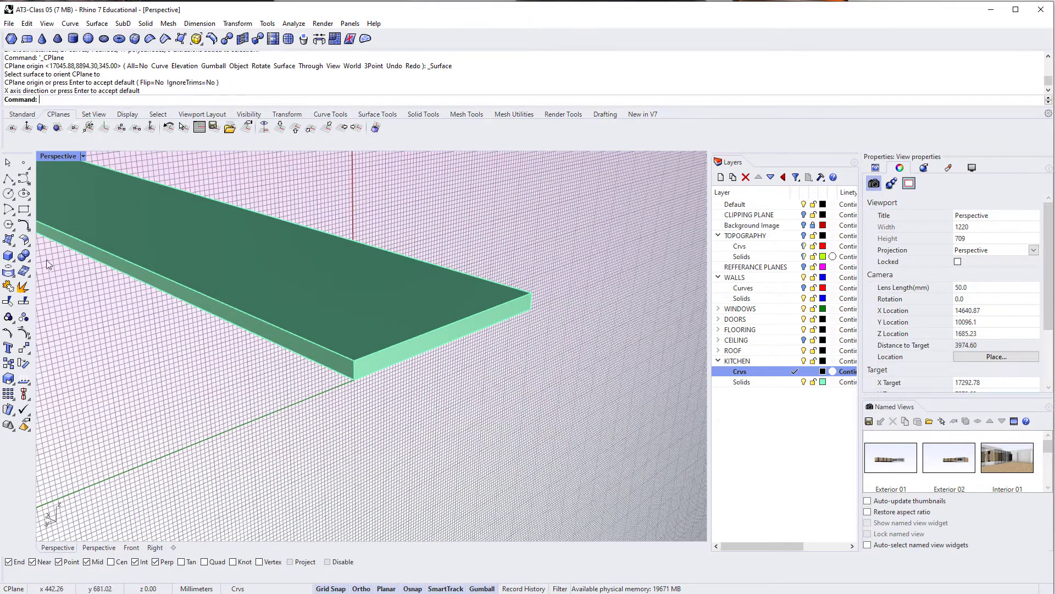
Draw a closed 20 by 20 mm square polyline on the countertop's end face at the lower front corner and select it.
{"action": "type", "text": "polyline"}
{"action": "key", "text": "Return"}
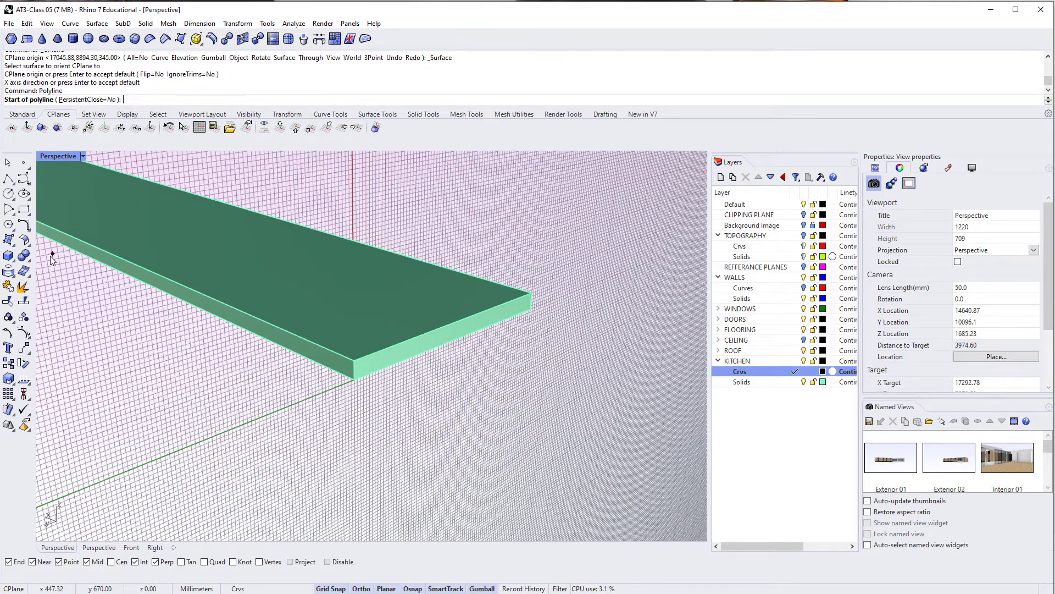
{"action": "left_click", "coordinate": [353, 379]}
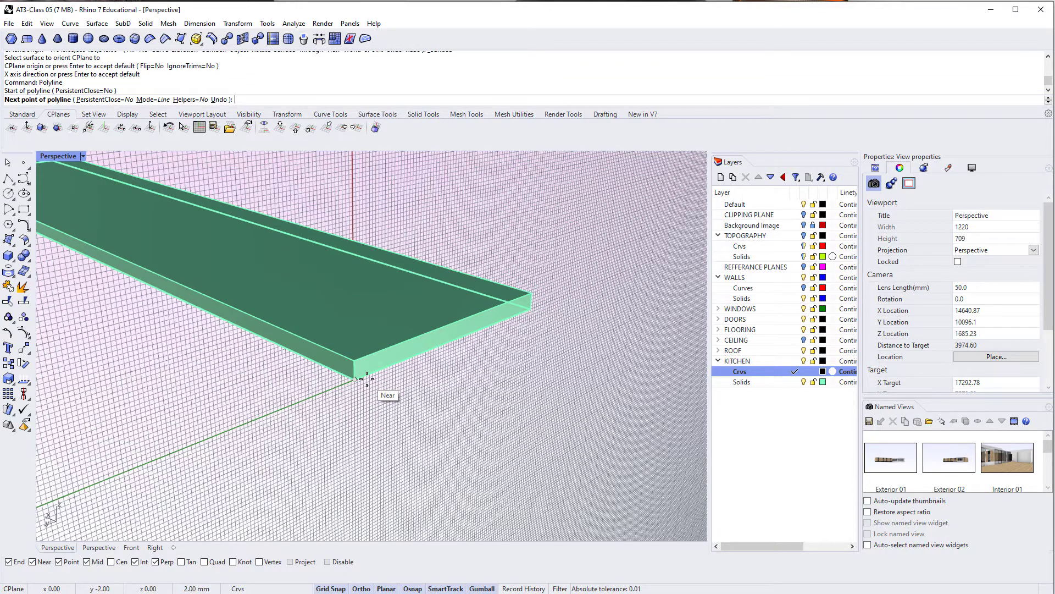
{"action": "type", "text": "20"}
{"action": "key", "text": "Return"}
{"action": "left_click", "coordinate": [362, 376]}
{"action": "scroll", "coordinate": [365, 377], "scroll_direction": "up", "scroll_amount": 5}
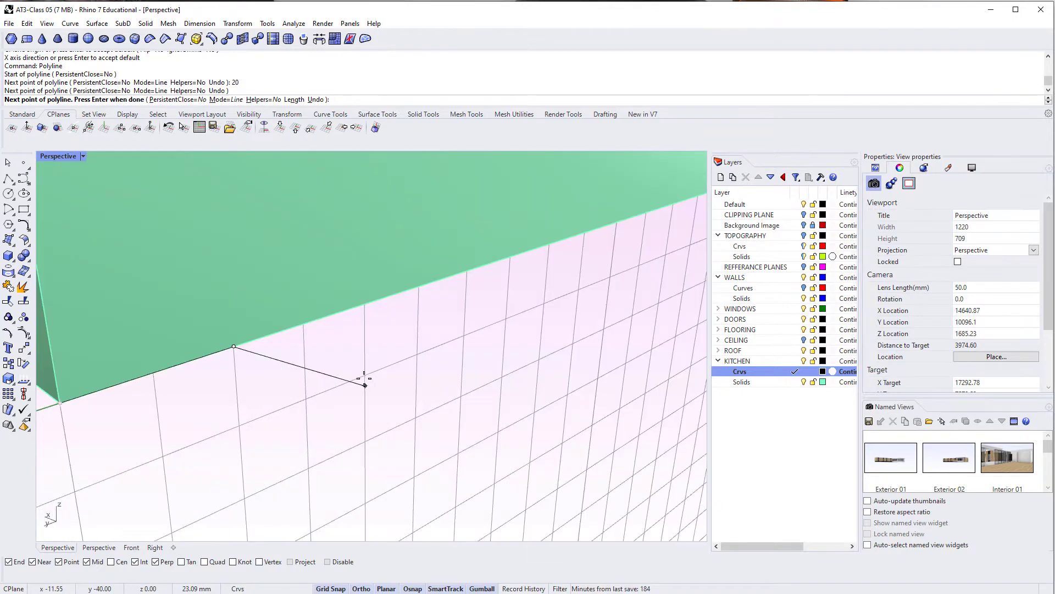
{"action": "scroll", "coordinate": [330, 363], "scroll_direction": "down", "scroll_amount": 3}
{"action": "scroll", "coordinate": [318, 338], "scroll_direction": "up", "scroll_amount": 5}
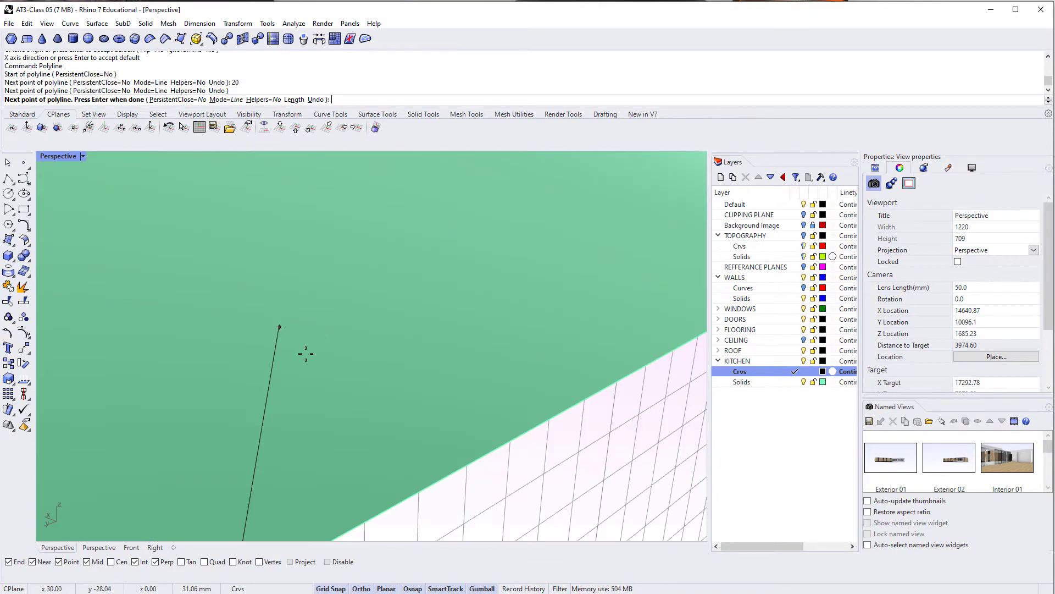
{"action": "scroll", "coordinate": [306, 353], "scroll_direction": "down", "scroll_amount": 3}
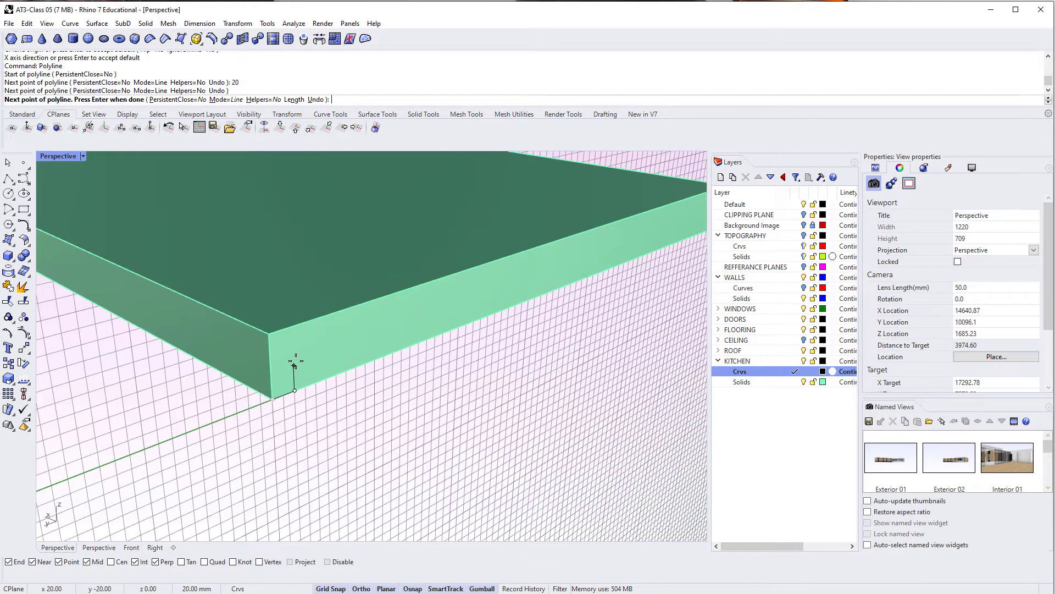
{"action": "type", "text": "20"}
{"action": "key", "text": "Return"}
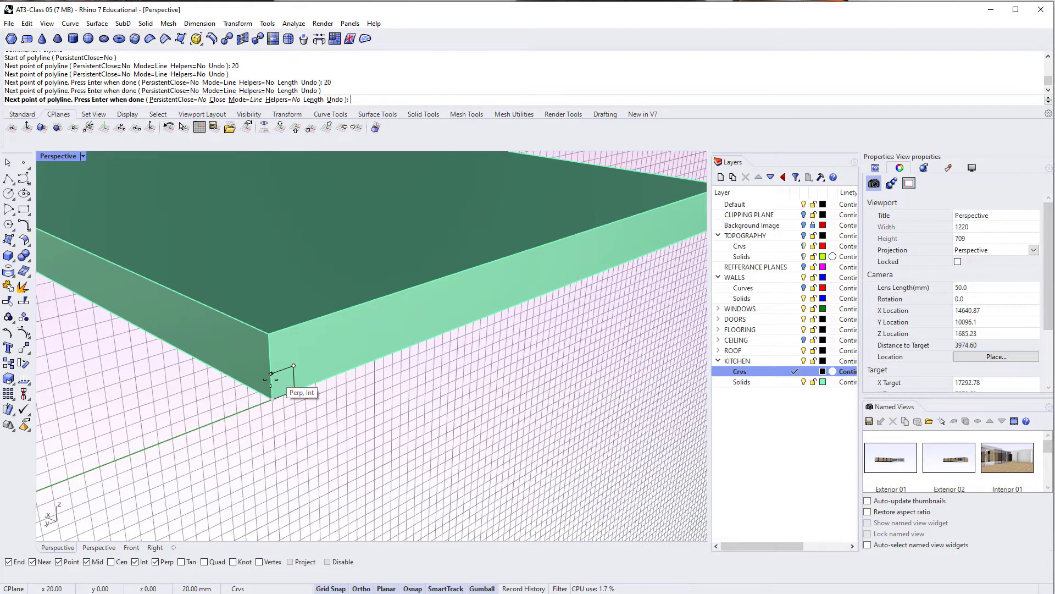
{"action": "left_click", "coordinate": [274, 377]}
{"action": "left_click", "coordinate": [272, 397]}
{"action": "left_click", "coordinate": [295, 378]}
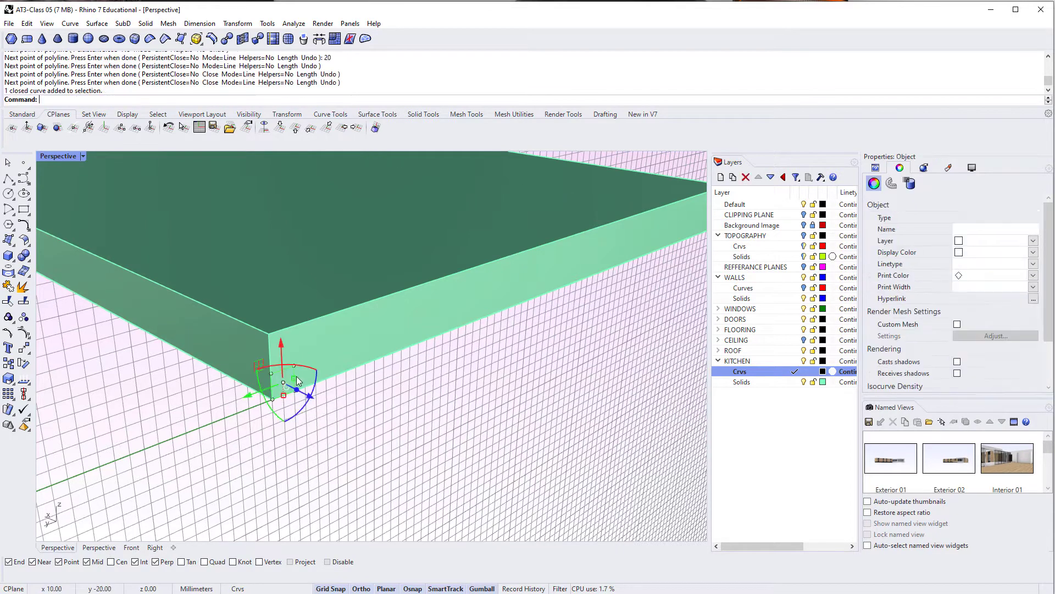
Extrude the square profile as a solid along the countertop's full lower front edge.
{"action": "type", "text": "Extude"}
{"action": "key", "text": "Return"}
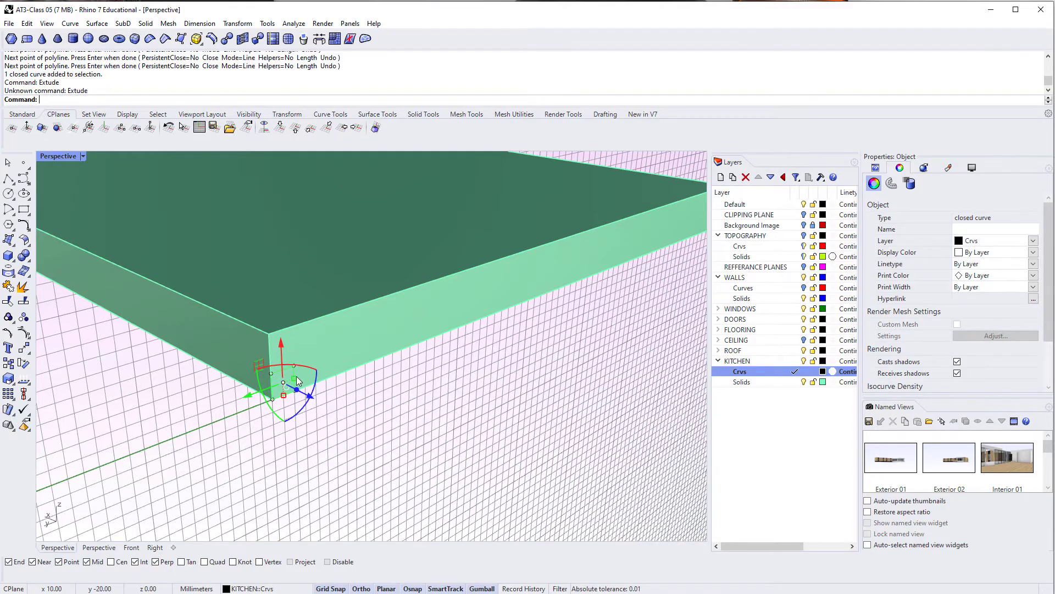
{"action": "scroll", "coordinate": [286, 373], "scroll_direction": "down", "scroll_amount": 3}
{"action": "type", "text": "ExtrudeCrv"}
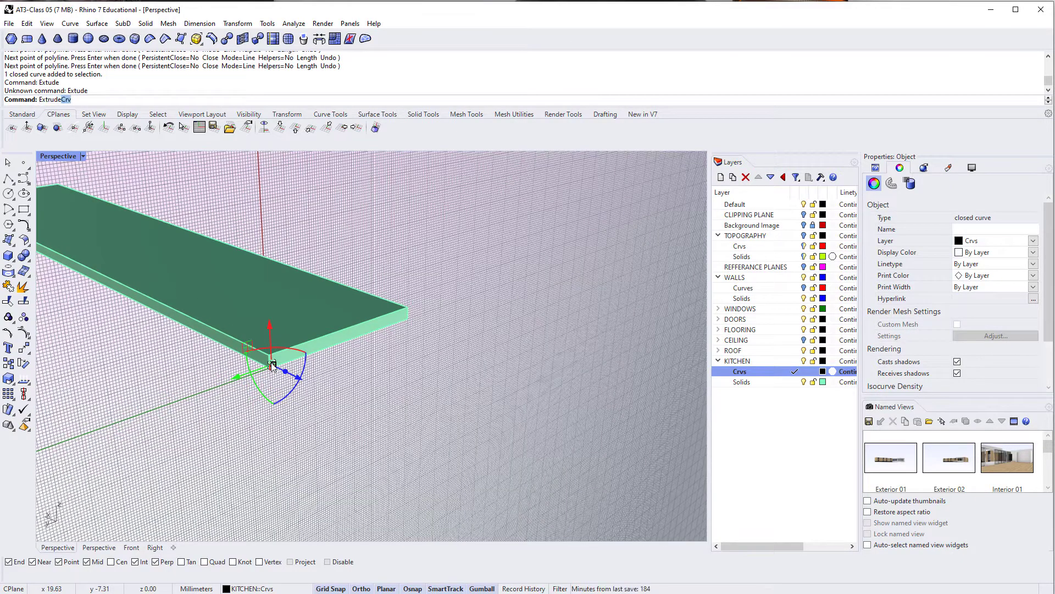
{"action": "key", "text": "Return"}
{"action": "scroll", "coordinate": [59, 287], "scroll_direction": "down", "scroll_amount": 4}
{"action": "right_click_drag", "start_coordinate": [167, 288], "coordinate": [340, 333], "text": "shift"}
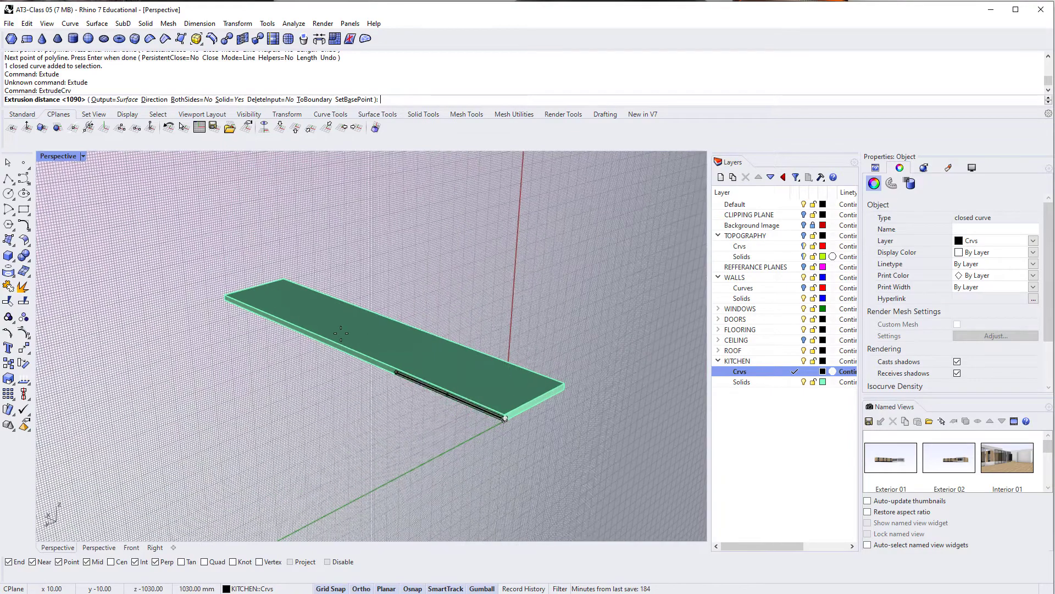
{"action": "key", "text": "Return"}
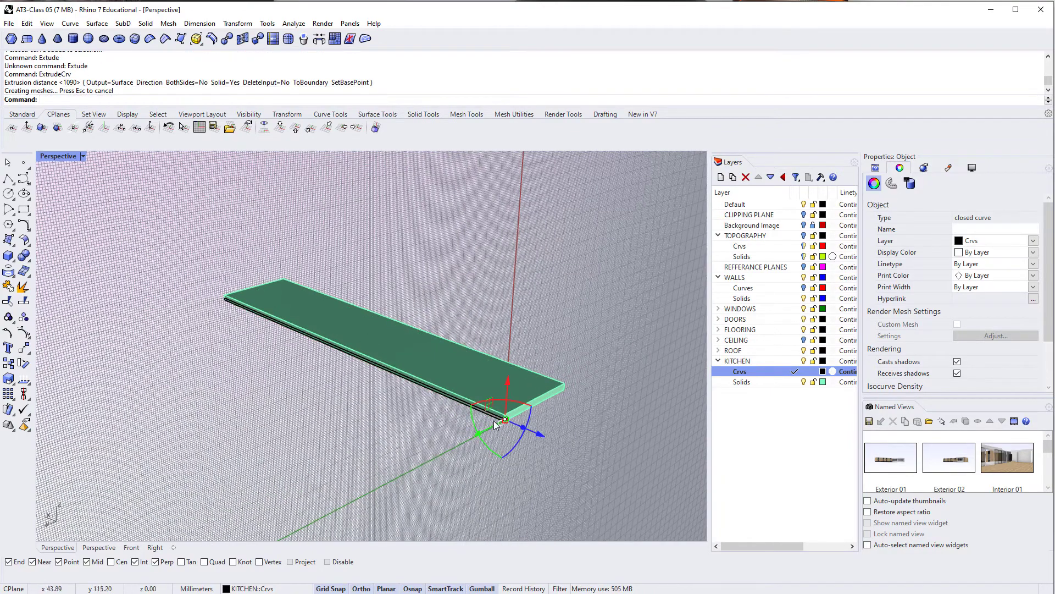
{"action": "scroll", "coordinate": [498, 424], "scroll_direction": "up", "scroll_amount": 6}
{"action": "key", "text": "Escape"}
{"action": "key", "text": "Return"}
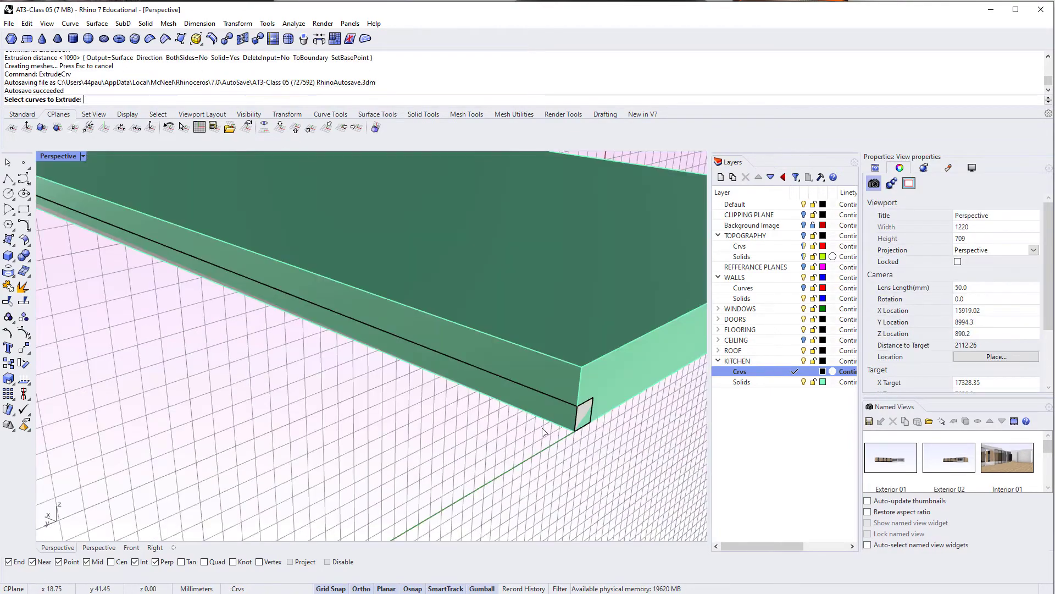
{"action": "key", "text": "Escape"}
Subtract the extruded bar from the countertop with BooleanDifference, and delete the leftover square curve.
{"action": "type", "text": "Bo"}
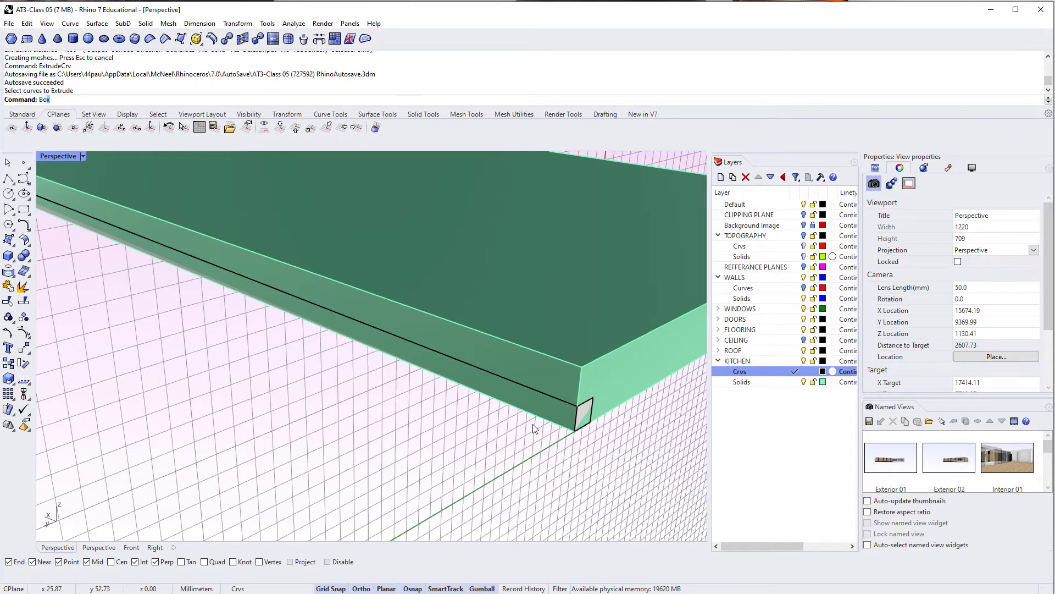
{"action": "type", "text": "oleanDifference"}
{"action": "key", "text": "Return"}
{"action": "left_click", "coordinate": [585, 385]}
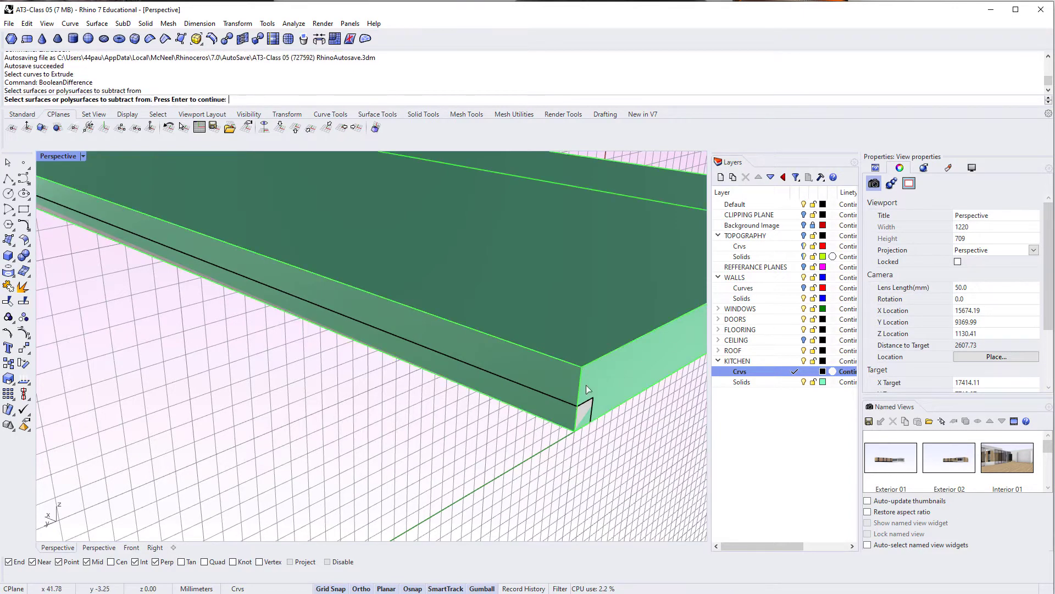
{"action": "key", "text": "Return"}
{"action": "left_click", "coordinate": [587, 421]}
{"action": "key", "text": "Return"}
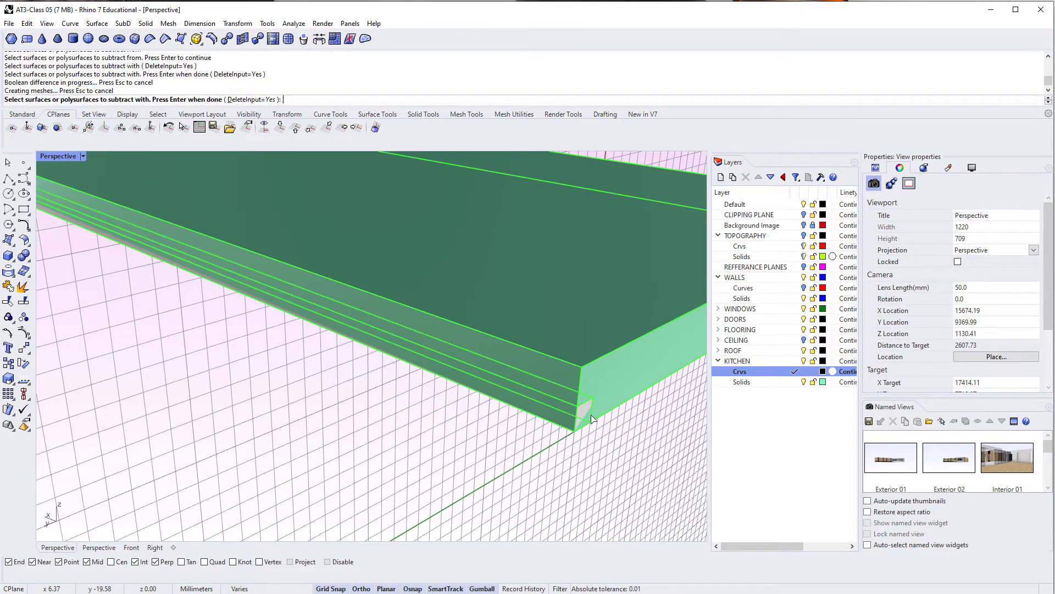
{"action": "scroll", "coordinate": [569, 448], "scroll_direction": "down", "scroll_amount": 3}
{"action": "left_click", "coordinate": [570, 442]}
{"action": "key", "text": "Delete"}
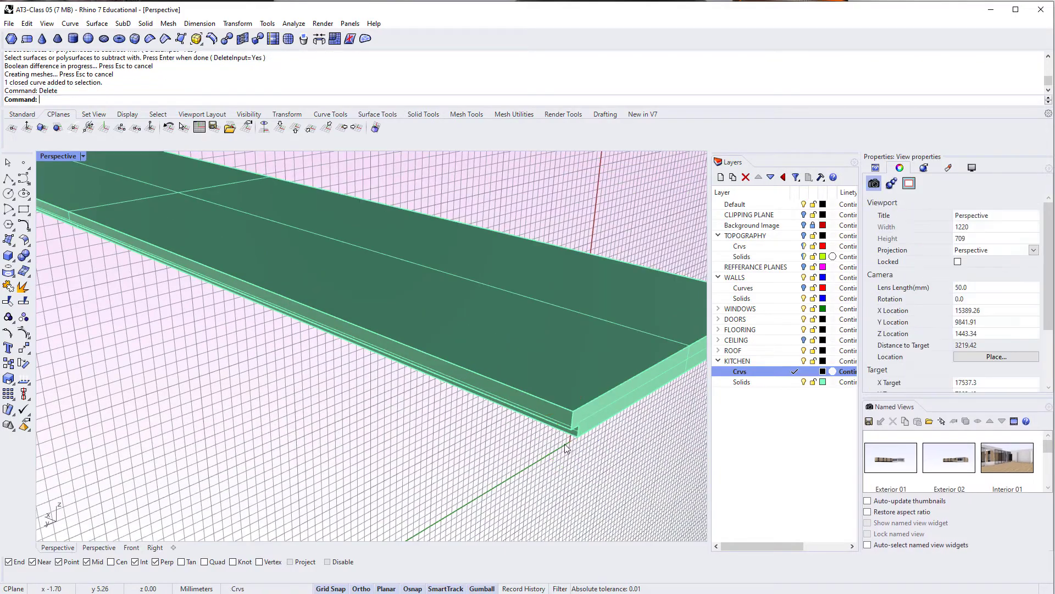
Show all the hidden objects around the countertop again.
{"action": "scroll", "coordinate": [565, 443], "scroll_direction": "down", "scroll_amount": 3}
{"action": "right_click_drag", "start_coordinate": [565, 443], "coordinate": [377, 377]}
{"action": "type", "text": "Show"}
{"action": "key", "text": "Return"}
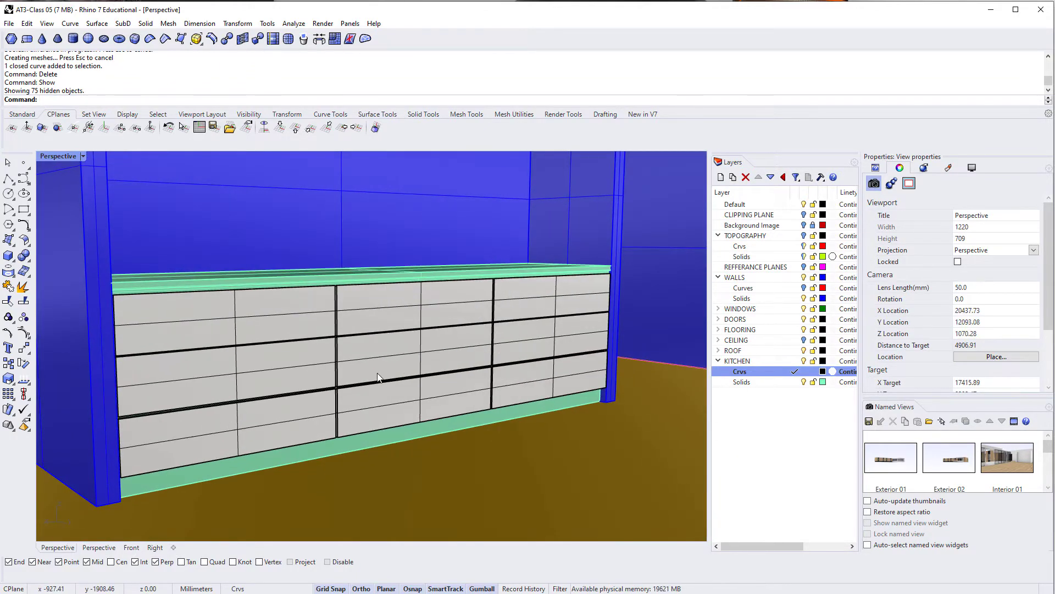
Check the base cabinet and countertop edge in Rendered display, and return the view to Shaded.
{"action": "left_click", "coordinate": [83, 156]}
{"action": "left_click", "coordinate": [60, 220]}
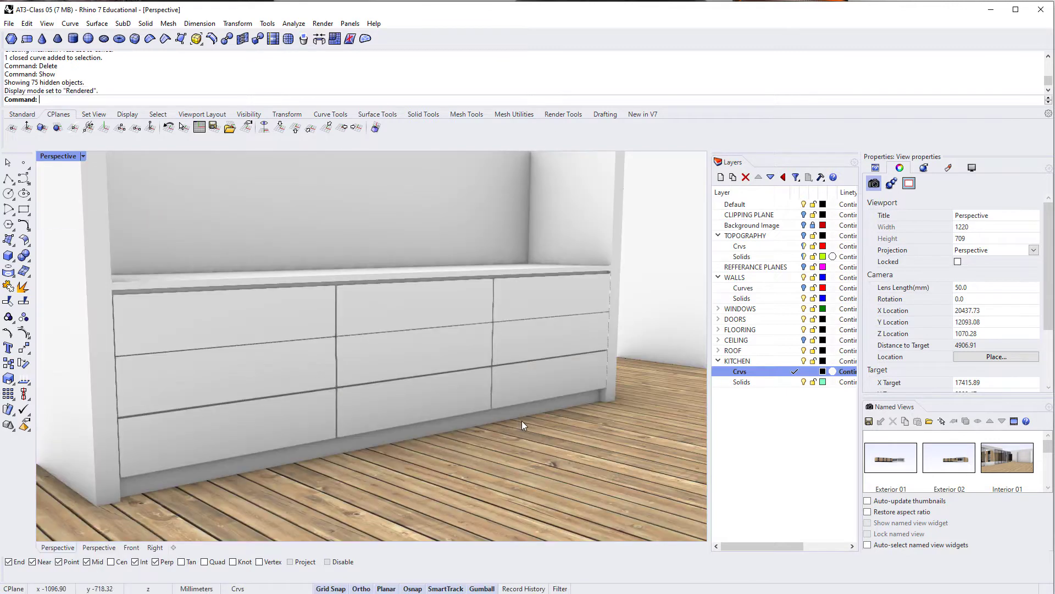
{"action": "right_click_drag", "start_coordinate": [466, 433], "coordinate": [426, 408]}
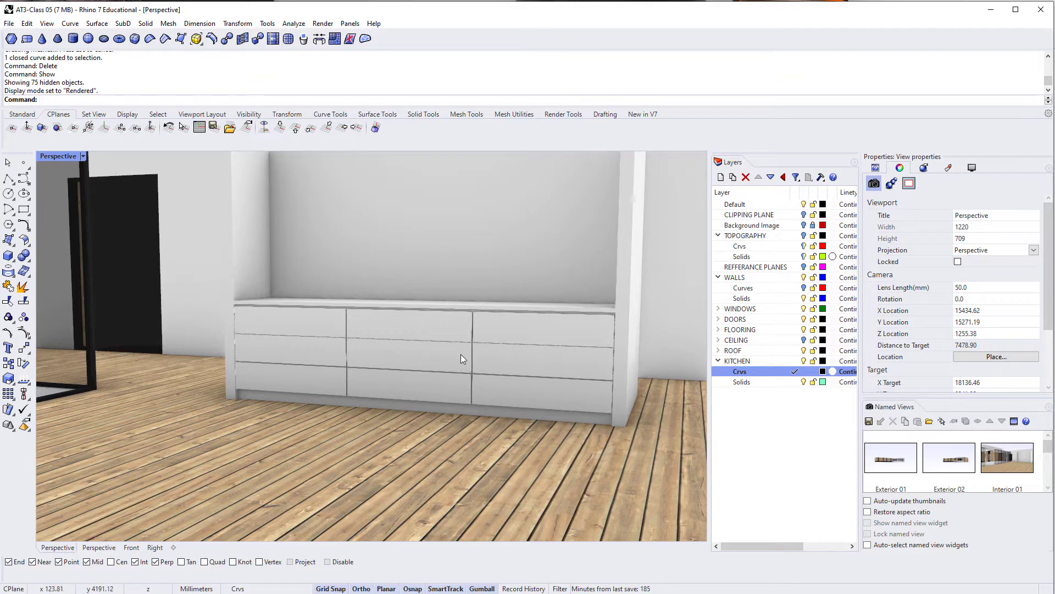
{"action": "left_click", "coordinate": [84, 158]}
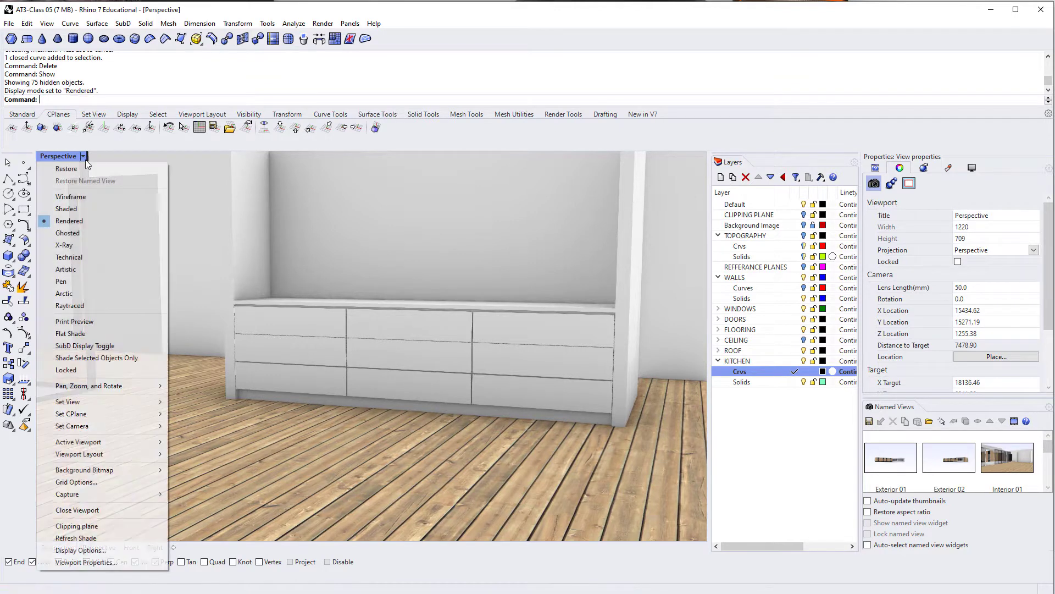
{"action": "left_click", "coordinate": [79, 208]}
{"action": "mouse_move", "coordinate": [454, 354]}
{"action": "right_mouse_down"}
{"action": "mouse_move", "coordinate": [477, 359]}
{"action": "mouse_move", "coordinate": [436, 341]}
{"action": "mouse_move", "coordinate": [357, 340]}
{"action": "mouse_move", "coordinate": [334, 324]}
{"action": "mouse_move", "coordinate": [381, 319]}
{"action": "mouse_move", "coordinate": [371, 325]}
{"action": "right_mouse_up"}
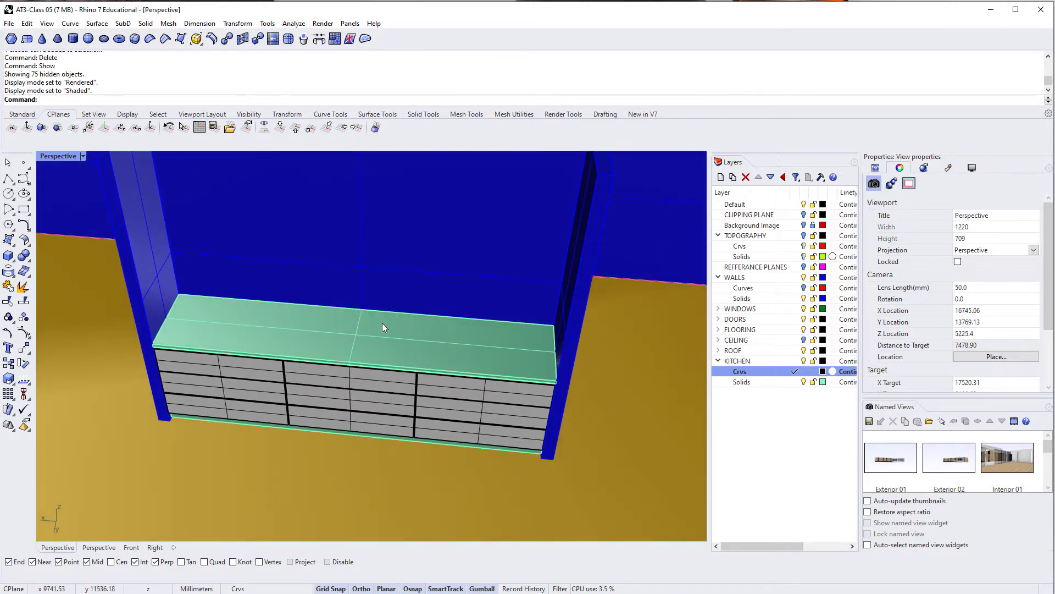
{"action": "scroll", "coordinate": [358, 333], "scroll_direction": "up", "scroll_amount": 4}
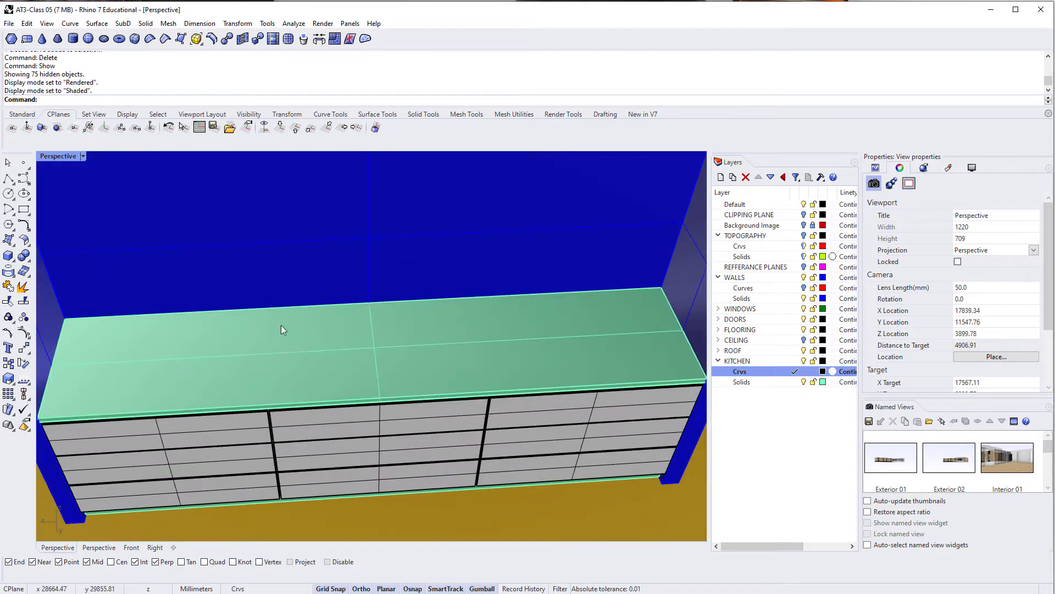
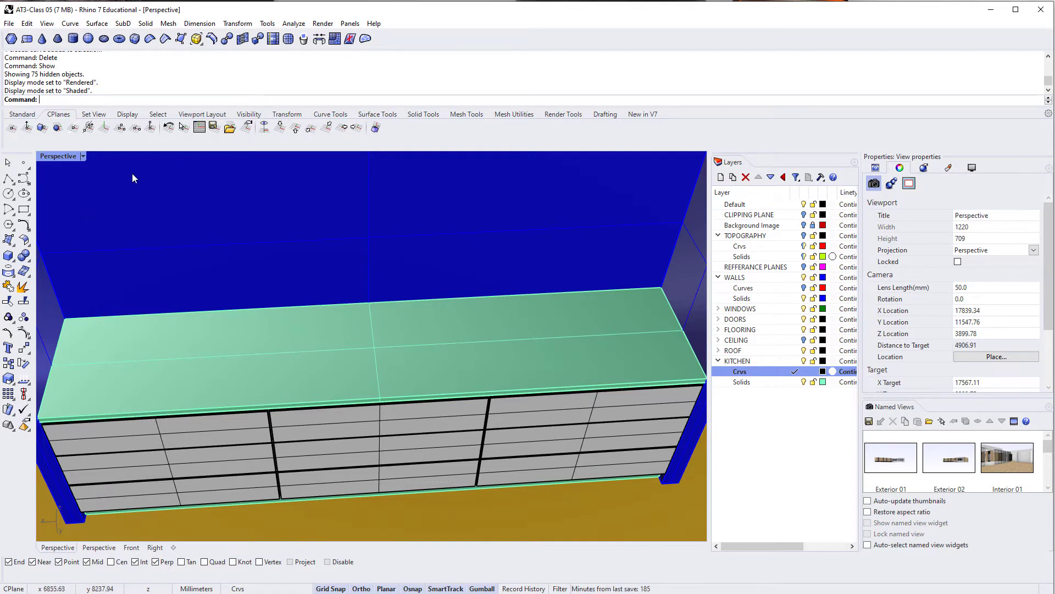
Reset the construction plane to world Top.
{"action": "left_click", "coordinate": [280, 129]}
{"action": "right_click_drag", "start_coordinate": [361, 386], "coordinate": [341, 384]}
{"action": "scroll", "coordinate": [350, 385], "scroll_direction": "down", "scroll_amount": 2}
{"action": "right_click_drag", "start_coordinate": [394, 447], "coordinate": [301, 344], "text": "shift"}
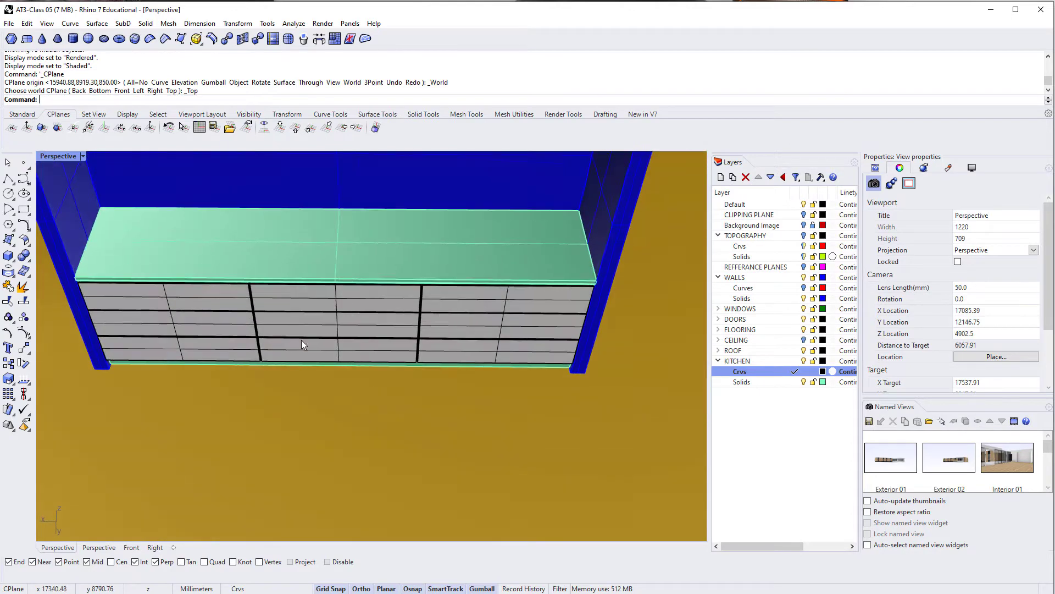
Draw a rectangular solid box on the floor in front of the base cabinet.
{"action": "left_click", "coordinate": [9, 255]}
{"action": "left_click", "coordinate": [273, 433]}
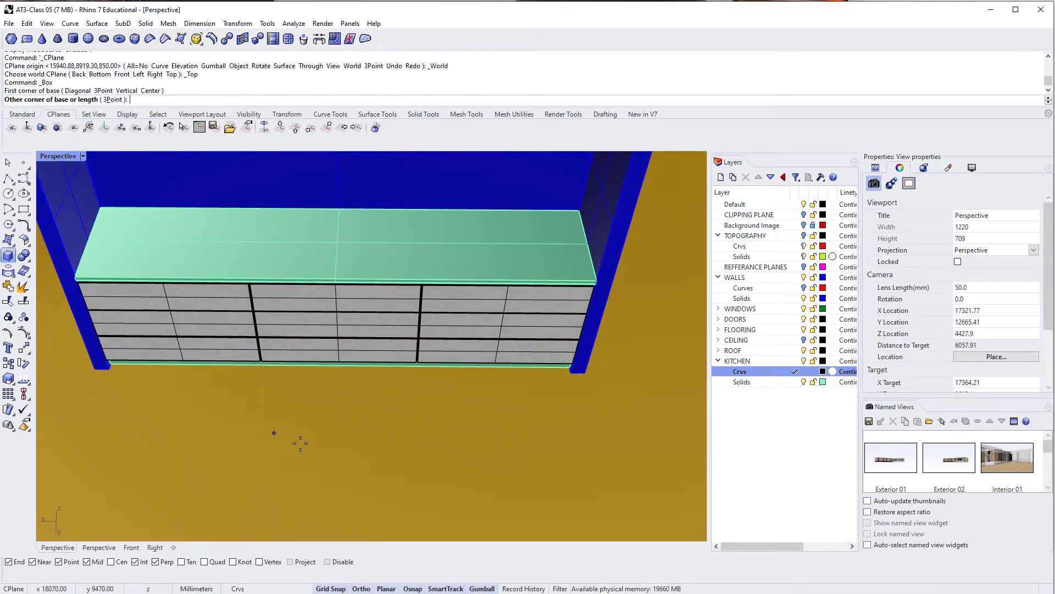
{"action": "left_click", "coordinate": [401, 501]}
{"action": "left_click", "coordinate": [344, 480]}
{"action": "right_click_drag", "start_coordinate": [344, 480], "coordinate": [339, 464]}
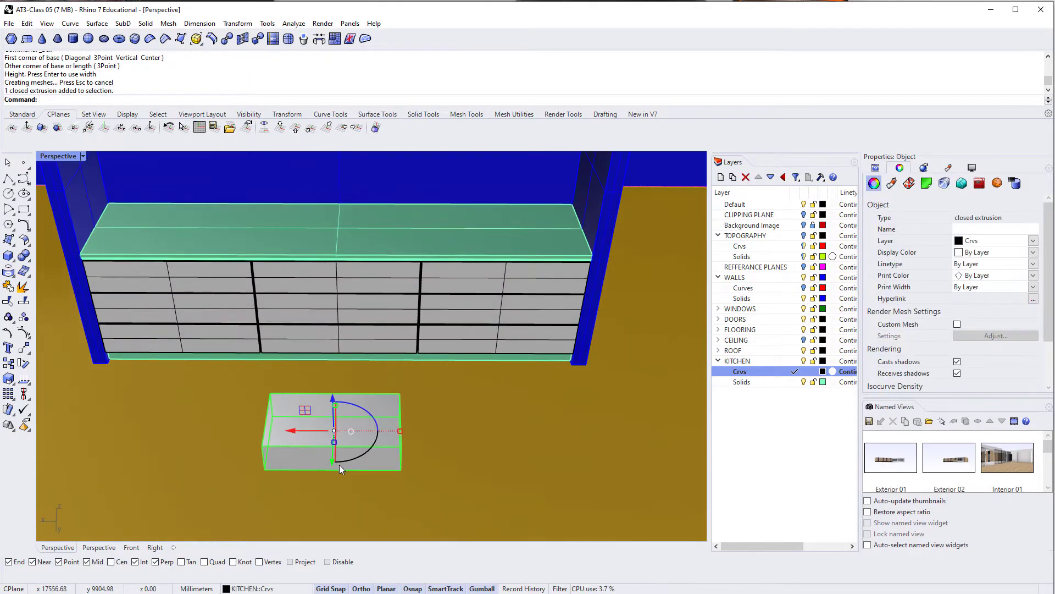
Move the box by its lower front corner onto the countertop's front edge.
{"action": "type", "text": "m"}
{"action": "key", "text": "Return"}
{"action": "left_click", "coordinate": [401, 470]}
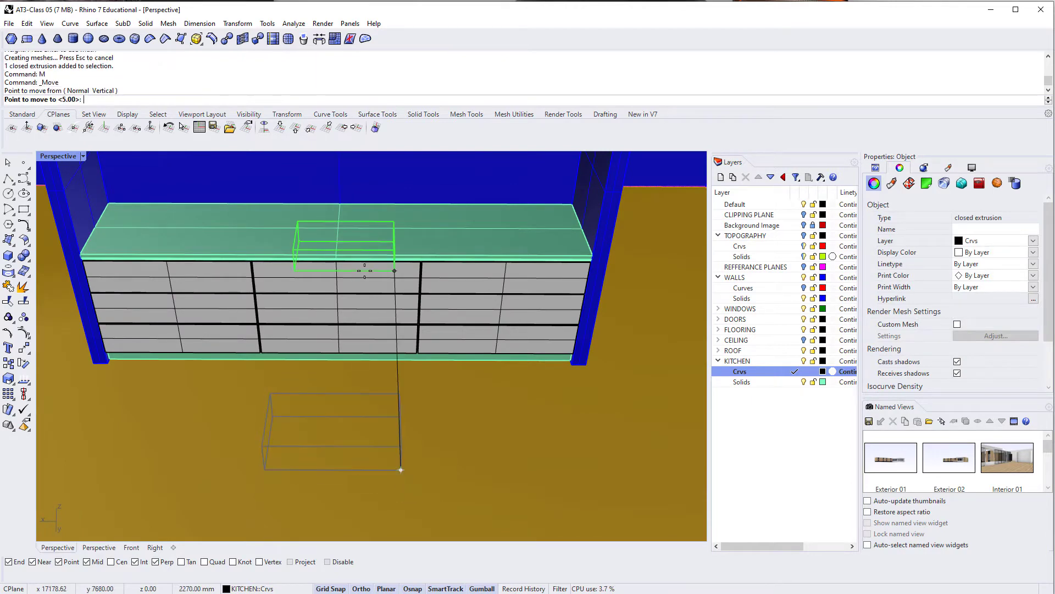
{"action": "left_click", "coordinate": [399, 258]}
{"action": "right_click_drag", "start_coordinate": [380, 252], "coordinate": [303, 202]}
{"action": "scroll", "coordinate": [303, 202], "scroll_direction": "up", "scroll_amount": 4}
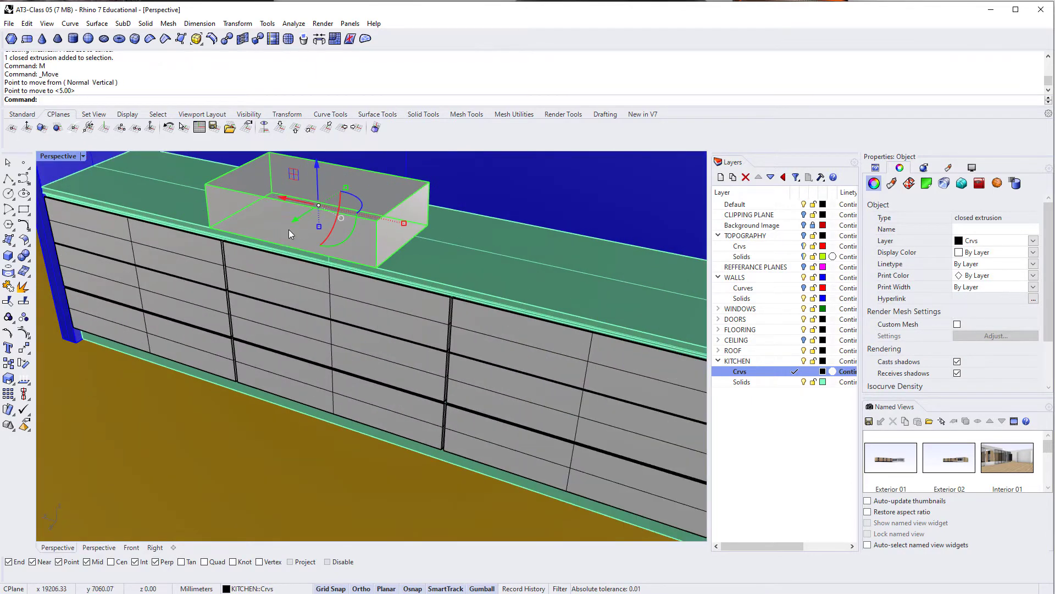
Slide the box back from the countertop's front edge and lower it 30 mm into the slab.
{"action": "left_click_drag", "start_coordinate": [289, 227], "coordinate": [378, 179]}
{"action": "left_click", "coordinate": [388, 174]}
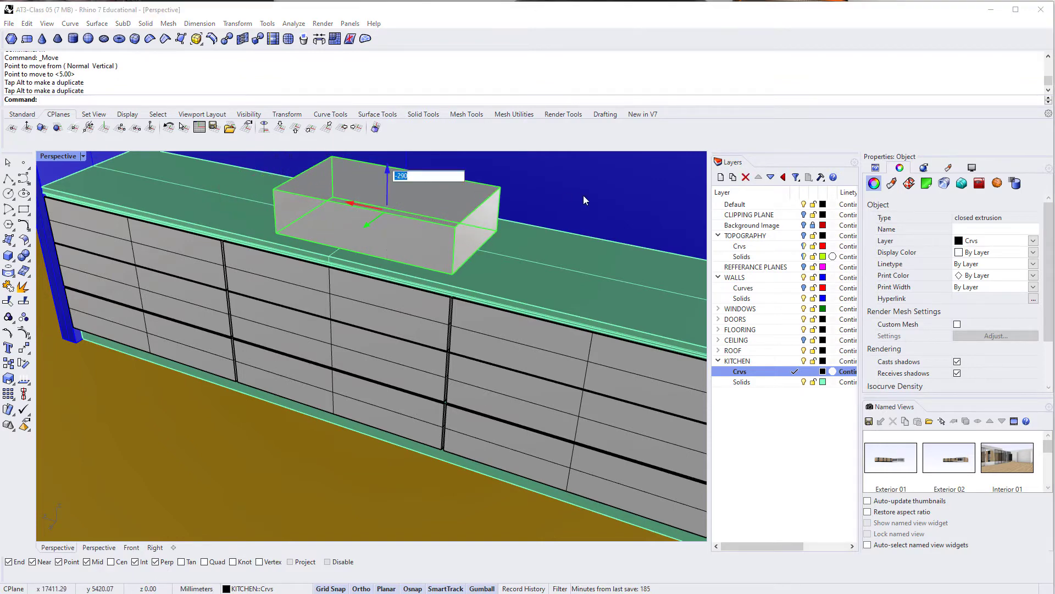
{"action": "type", "text": "-30"}
{"action": "key", "text": "Return"}
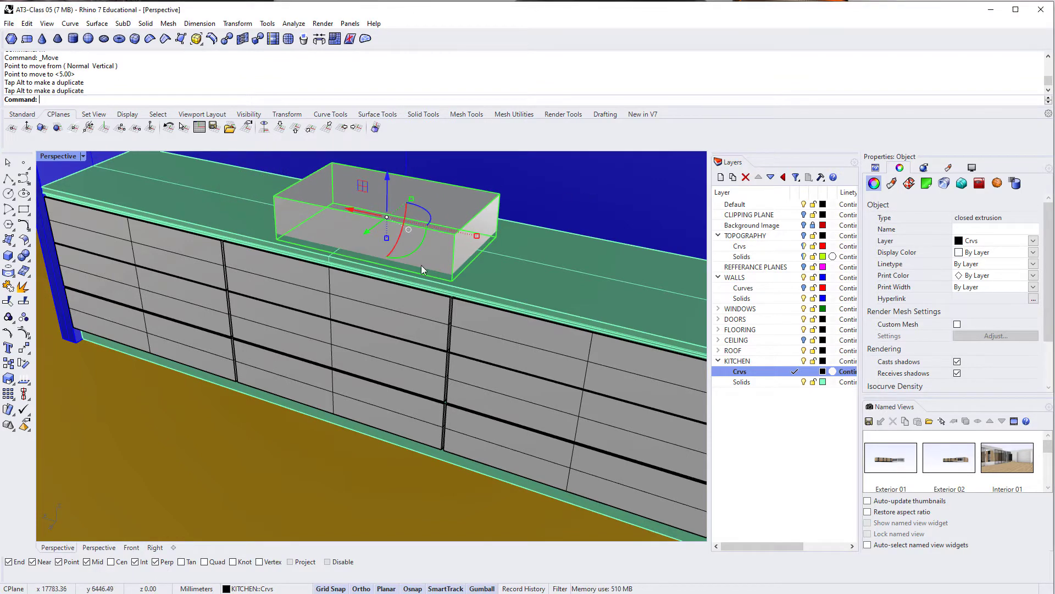
Subtract the box from the countertop with BooleanDifference to cut a shallow rectangular recess.
{"action": "right_click_drag", "start_coordinate": [421, 265], "coordinate": [405, 279]}
{"action": "key", "text": "Escape"}
{"action": "type", "text": "Box"}
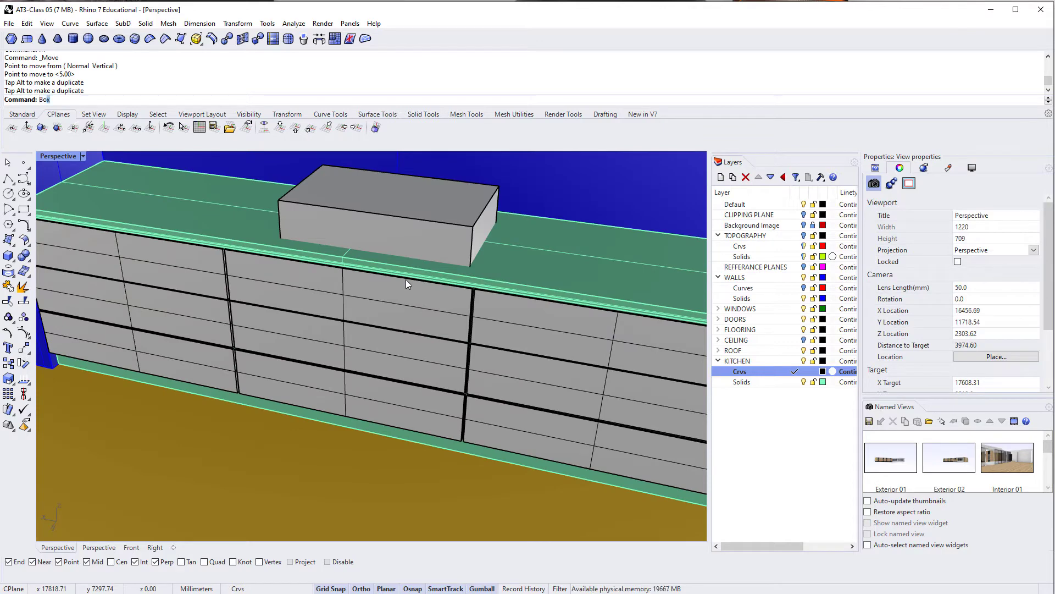
{"action": "type", "text": "oleanDifference"}
{"action": "key", "text": "Return"}
{"action": "left_click", "coordinate": [522, 243]}
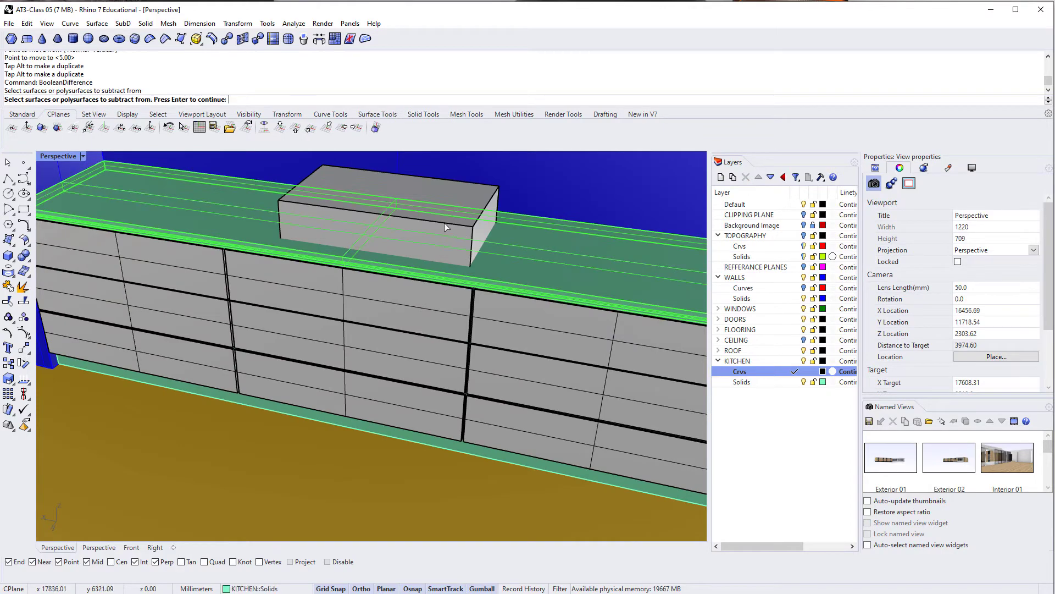
{"action": "key", "text": "Return"}
{"action": "left_click", "coordinate": [442, 226]}
{"action": "key", "text": "Return"}
{"action": "key", "text": "Return"}
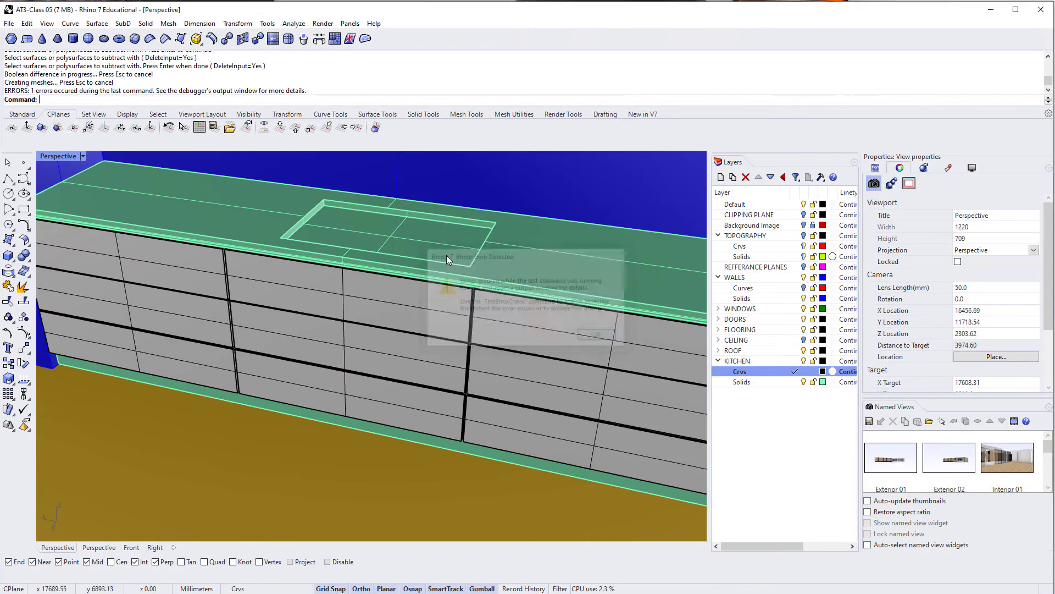
Undo the recess cut and the box's last repositioning, and delete the box from the countertop.
{"action": "mouse_move", "coordinate": [447, 255]}
{"action": "right_mouse_down"}
{"action": "mouse_move", "coordinate": [382, 280]}
{"action": "mouse_move", "coordinate": [330, 276]}
{"action": "mouse_move", "coordinate": [452, 259]}
{"action": "right_mouse_up"}
{"action": "scroll", "coordinate": [331, 276], "scroll_direction": "up", "scroll_amount": 4}
{"action": "scroll", "coordinate": [469, 205], "scroll_direction": "down", "scroll_amount": 4}
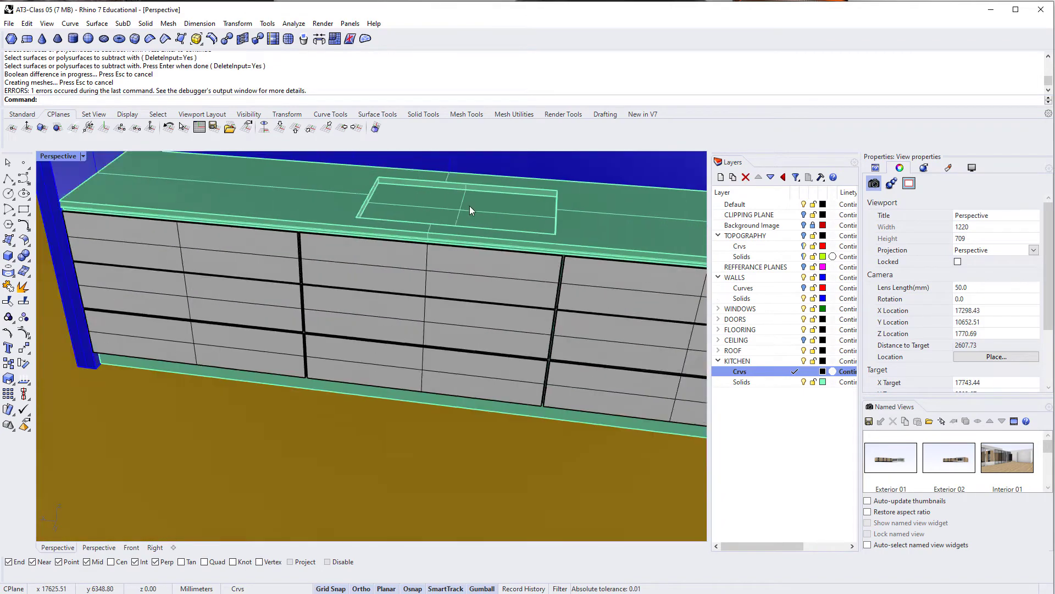
{"action": "right_click_drag", "start_coordinate": [469, 206], "coordinate": [389, 262]}
{"action": "key", "text": "ctrl+z"}
{"action": "key", "text": "ctrl+z"}
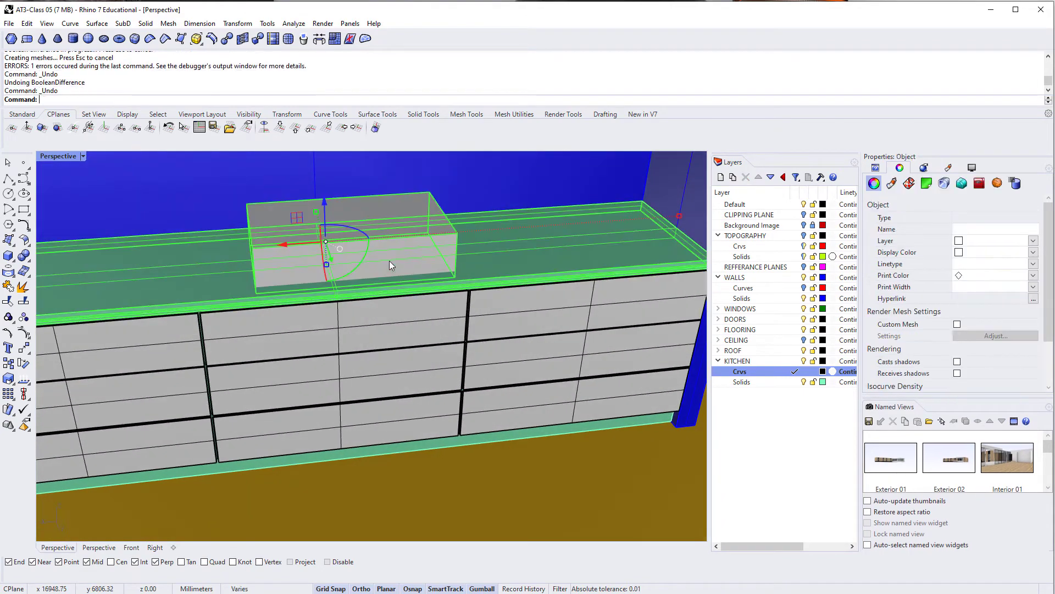
{"action": "key", "text": "ctrl+z"}
{"action": "key", "text": "ctrl+z"}
{"action": "left_click", "coordinate": [358, 244]}
{"action": "key", "text": "Delete"}
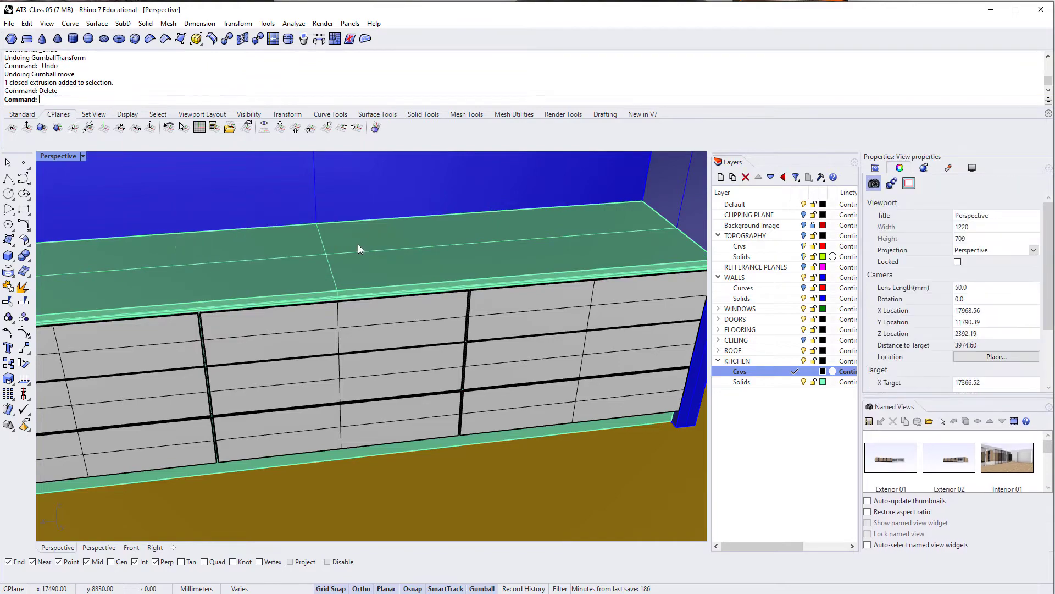
Examine the wall niche above the countertop and the finished base cabinet from several angles.
{"action": "scroll", "coordinate": [357, 244], "scroll_direction": "down", "scroll_amount": 6}
{"action": "right_click_drag", "start_coordinate": [358, 244], "coordinate": [360, 351], "text": "shift"}
{"action": "right_click_drag", "start_coordinate": [360, 351], "coordinate": [439, 410]}
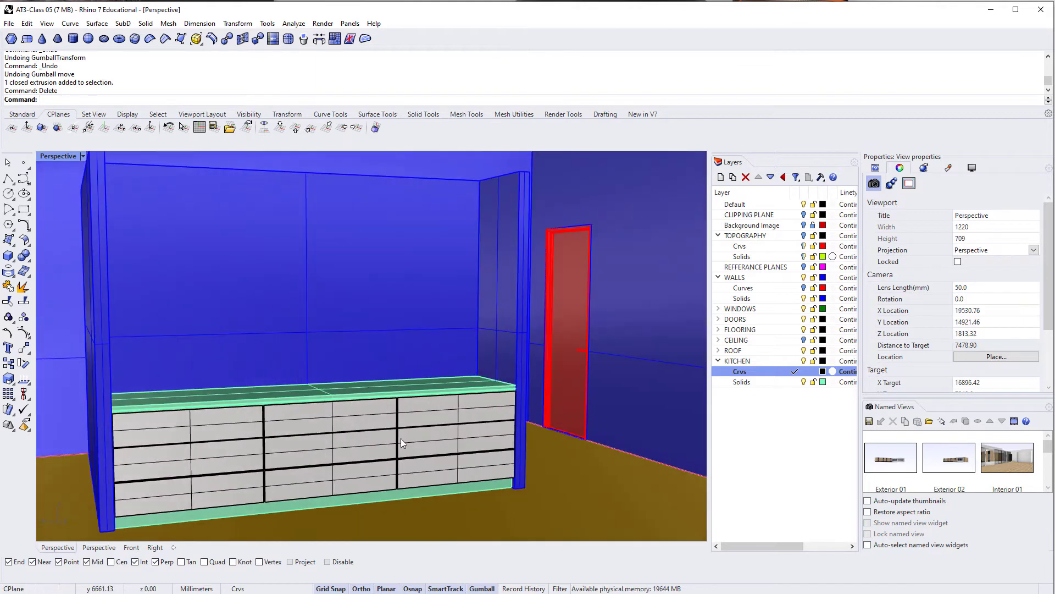
{"action": "right_click_drag", "start_coordinate": [362, 269], "coordinate": [260, 434]}
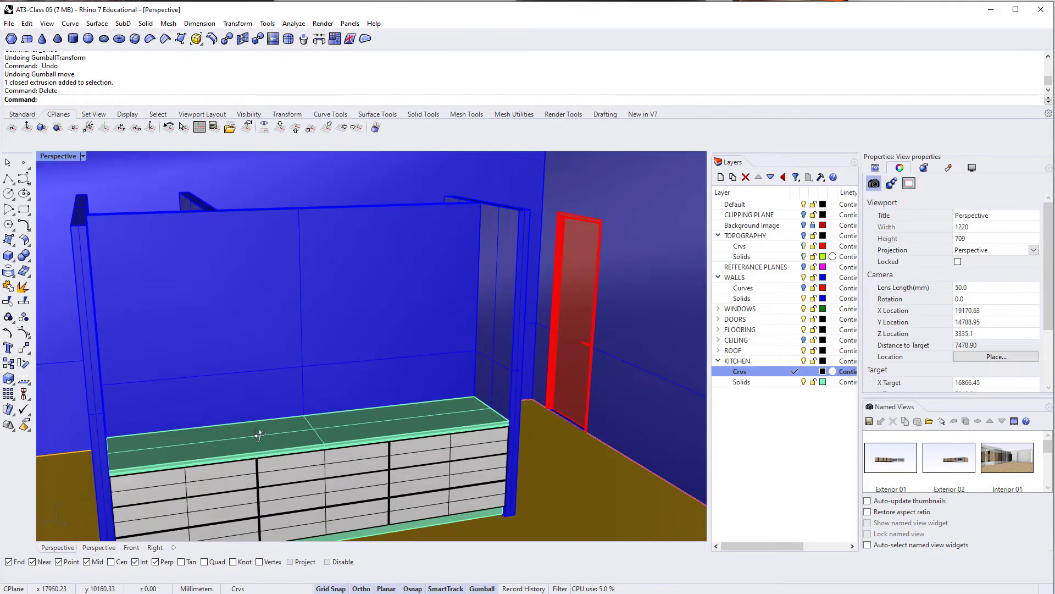
{"action": "right_click_drag", "start_coordinate": [365, 495], "coordinate": [312, 398]}
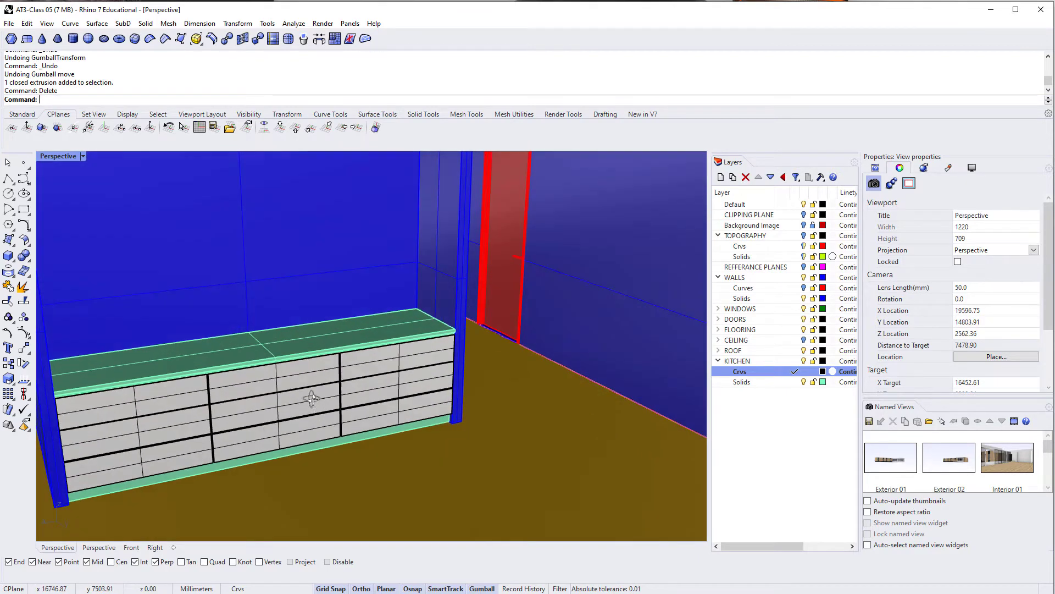
{"action": "right_click_drag", "start_coordinate": [316, 350], "coordinate": [360, 377], "text": "shift"}
{"action": "right_click_drag", "start_coordinate": [360, 376], "coordinate": [246, 302]}
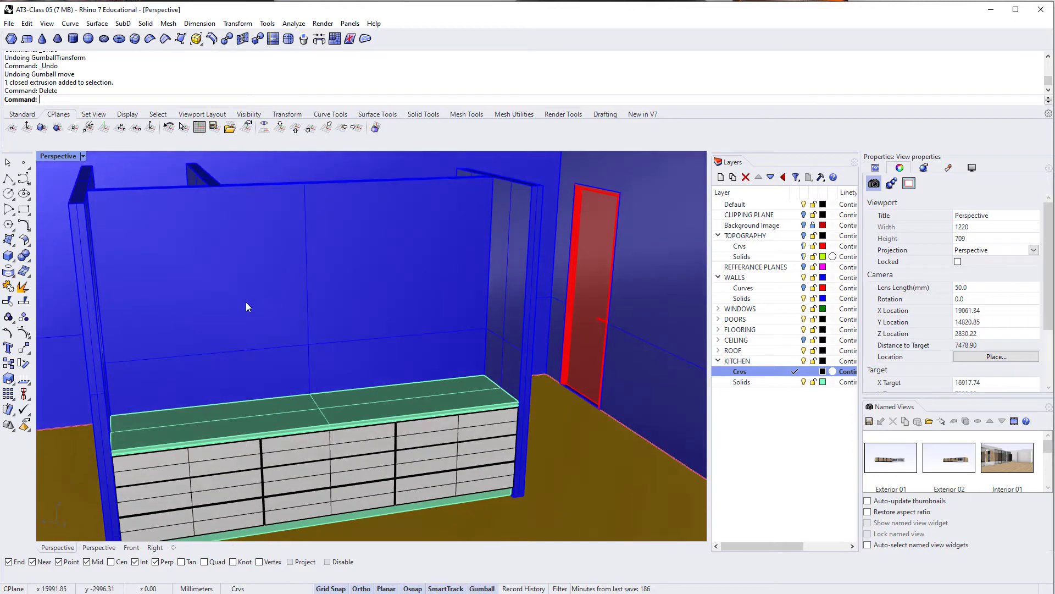
{"action": "left_click", "coordinate": [8, 258]}
{"action": "right_click_drag", "start_coordinate": [314, 466], "coordinate": [294, 332], "text": "shift"}
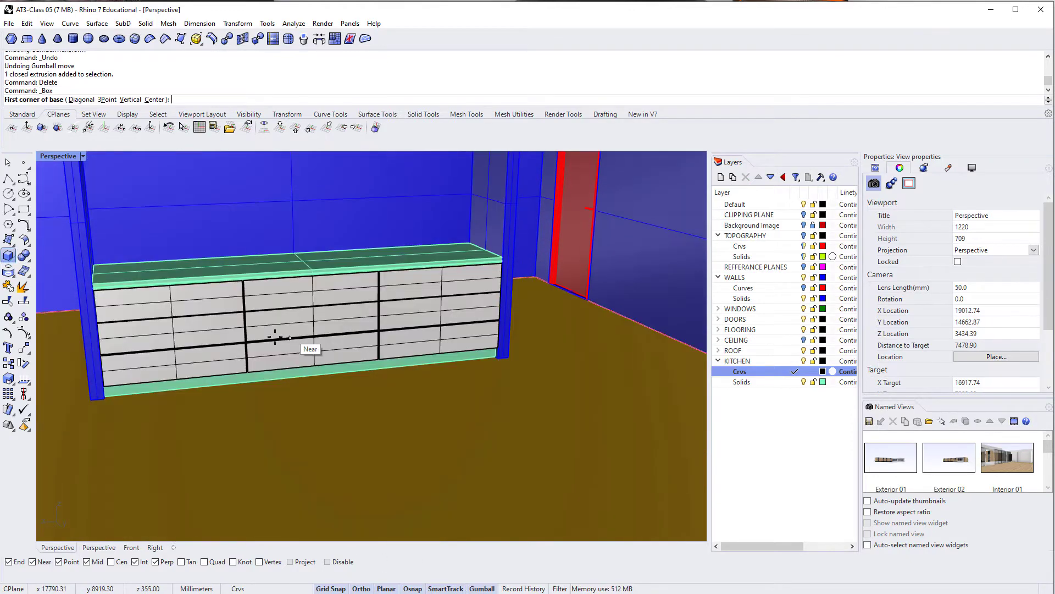
{"action": "right_click_drag", "start_coordinate": [221, 414], "coordinate": [158, 496]}
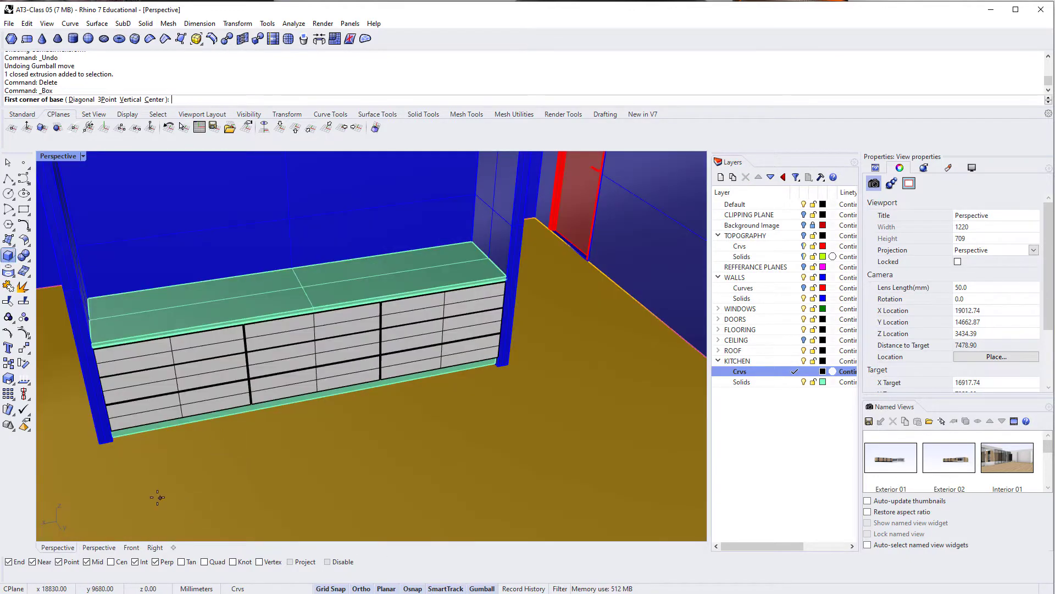
{"action": "left_click", "coordinate": [114, 441]}
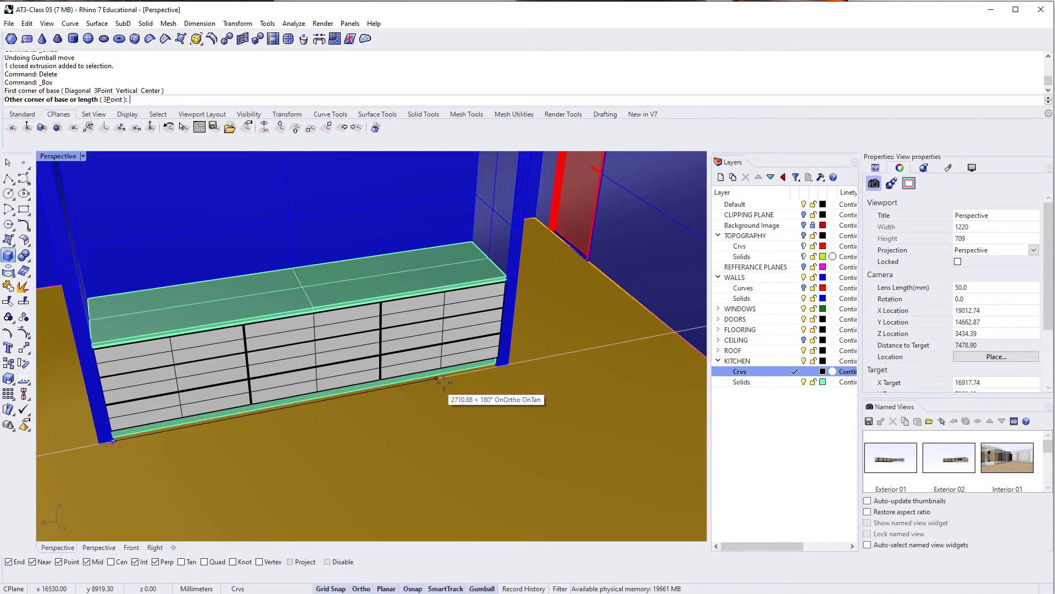
{"action": "left_click", "coordinate": [499, 365]}
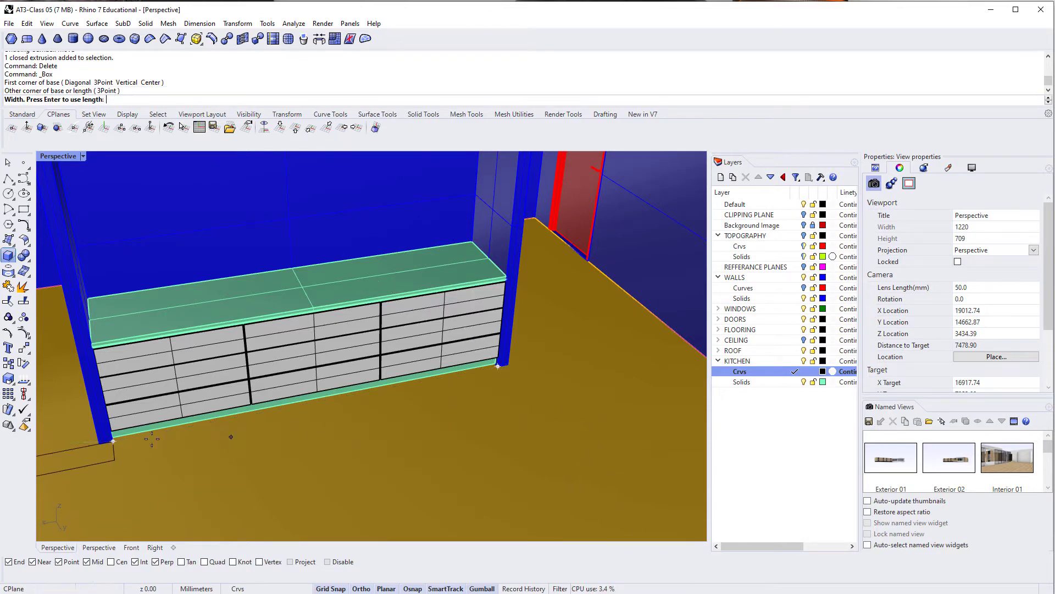
{"action": "key", "text": "Escape"}
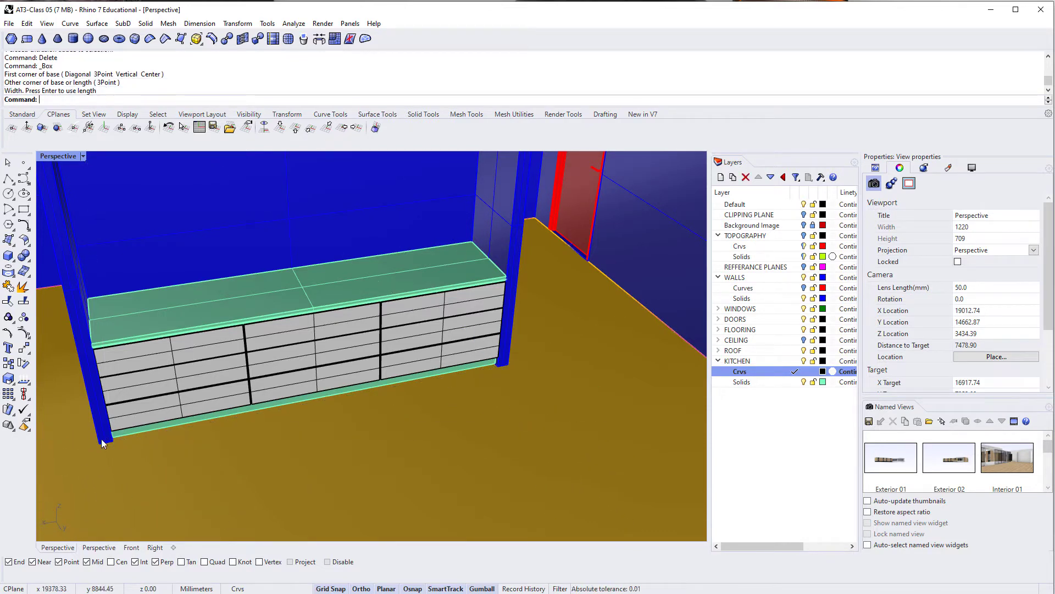
{"action": "right_click", "coordinate": [112, 439]}
{"action": "left_click", "coordinate": [112, 440]}
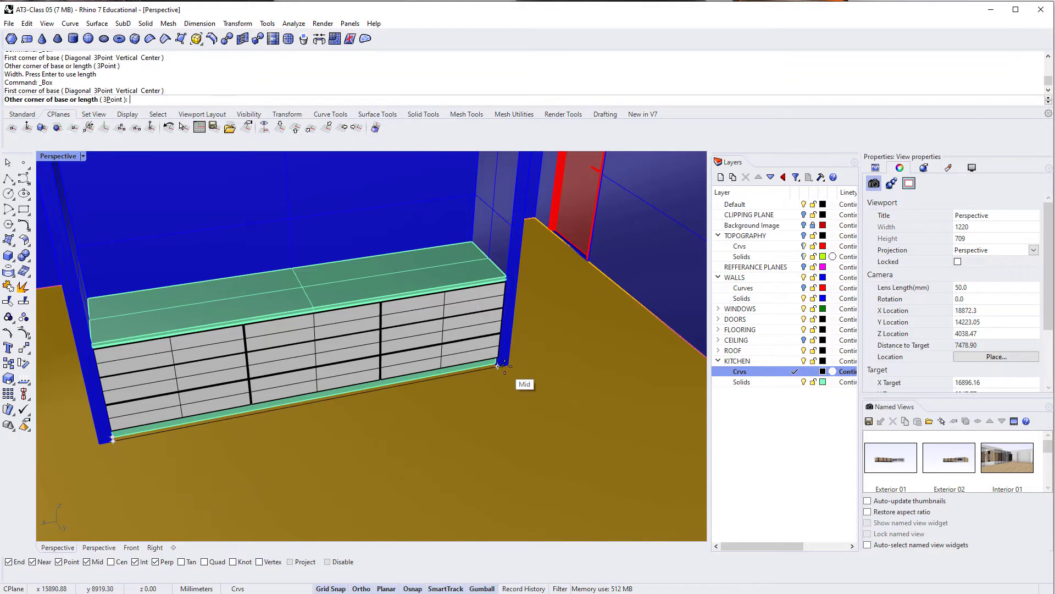
{"action": "left_click", "coordinate": [542, 421]}
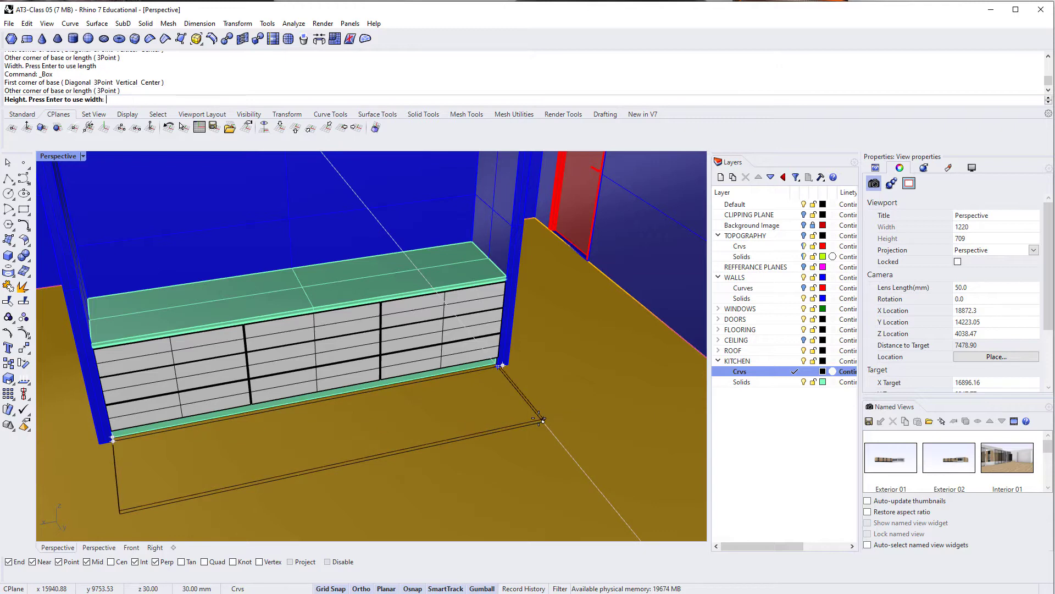
{"action": "left_click", "coordinate": [572, 315]}
{"action": "left_click", "coordinate": [607, 336]}
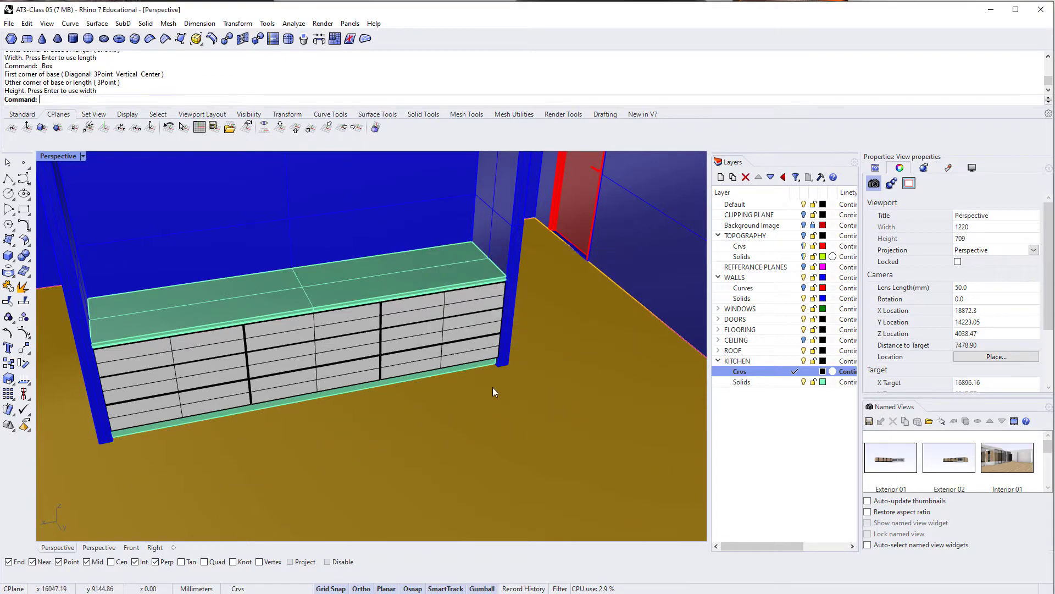
Draw a box across the top of the wall niche, from the back wall to the side walls' front edges and down into the niche.
{"action": "right_click_drag", "start_coordinate": [418, 460], "coordinate": [32, 247]}
{"action": "left_click", "coordinate": [8, 255]}
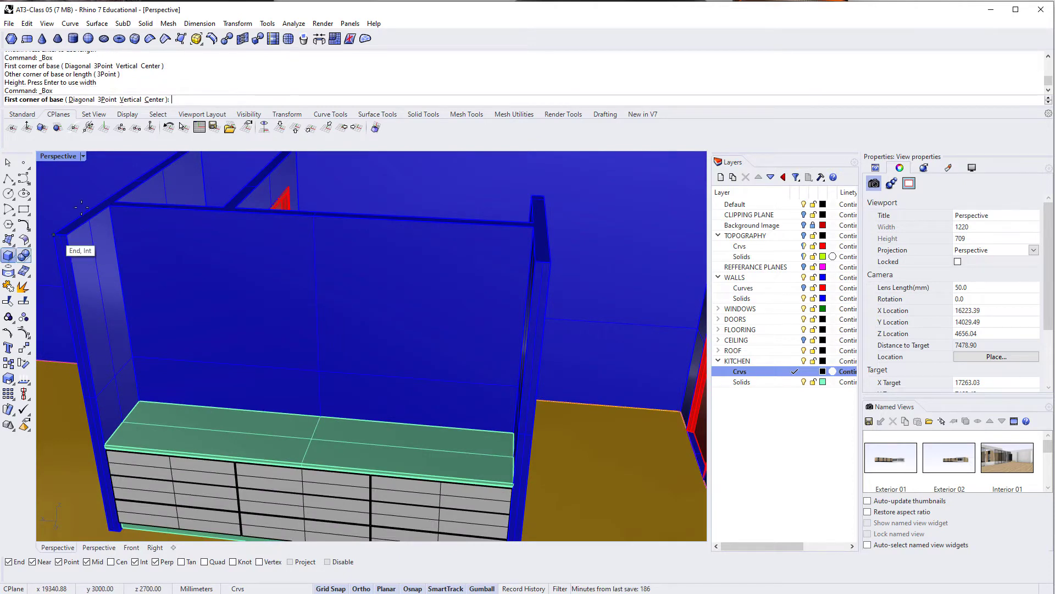
{"action": "left_click", "coordinate": [110, 205]}
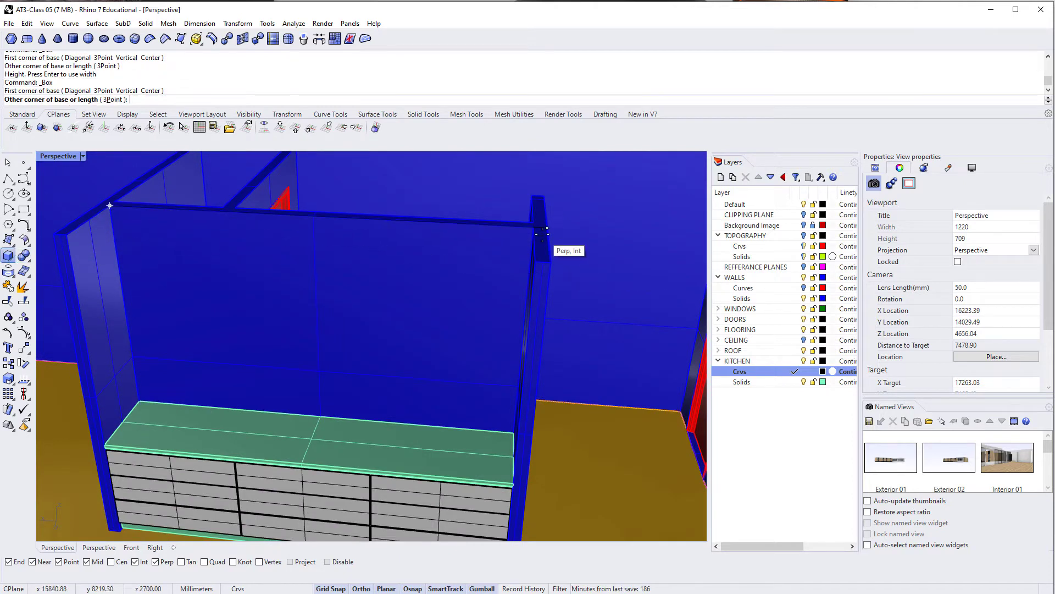
{"action": "left_click", "coordinate": [535, 262]}
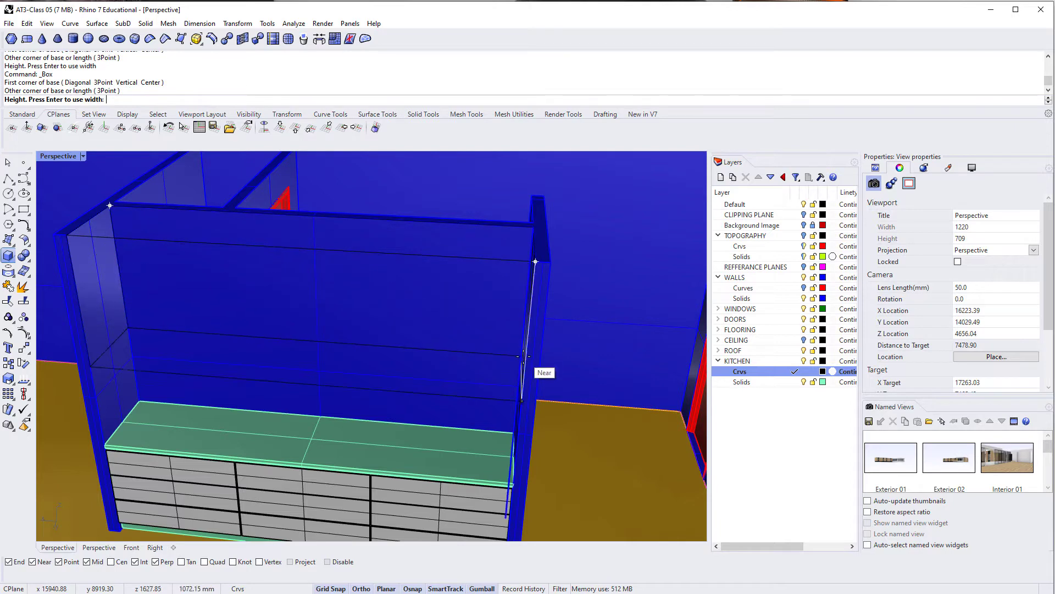
{"action": "left_click", "coordinate": [542, 377]}
Scale the overhead box vertically with Scale1D from its top edge to a height of 100 mm.
{"action": "right_click_drag", "start_coordinate": [307, 376], "coordinate": [272, 288]}
{"action": "left_click", "coordinate": [271, 287]}
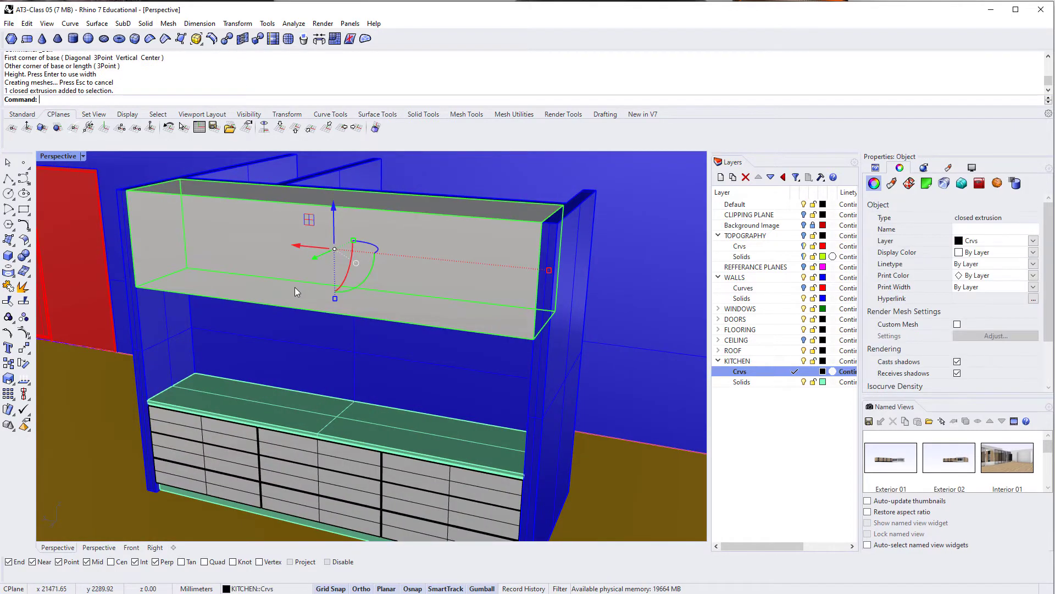
{"action": "type", "text": "sc"}
{"action": "key", "text": "Return"}
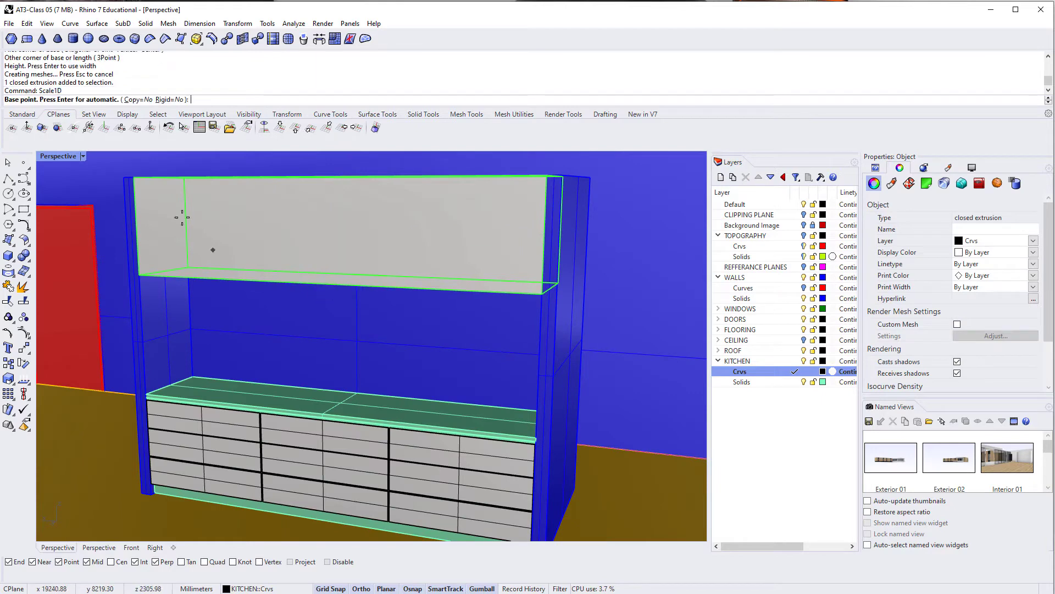
{"action": "left_click", "coordinate": [135, 178]}
{"action": "left_click", "coordinate": [139, 274]}
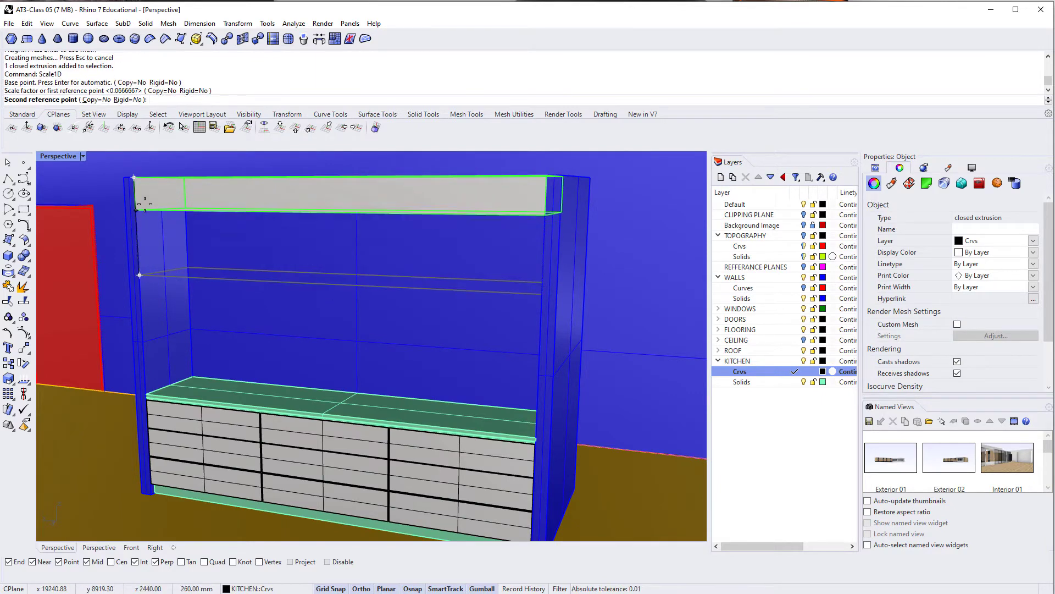
{"action": "type", "text": "100"}
{"action": "key", "text": "Return"}
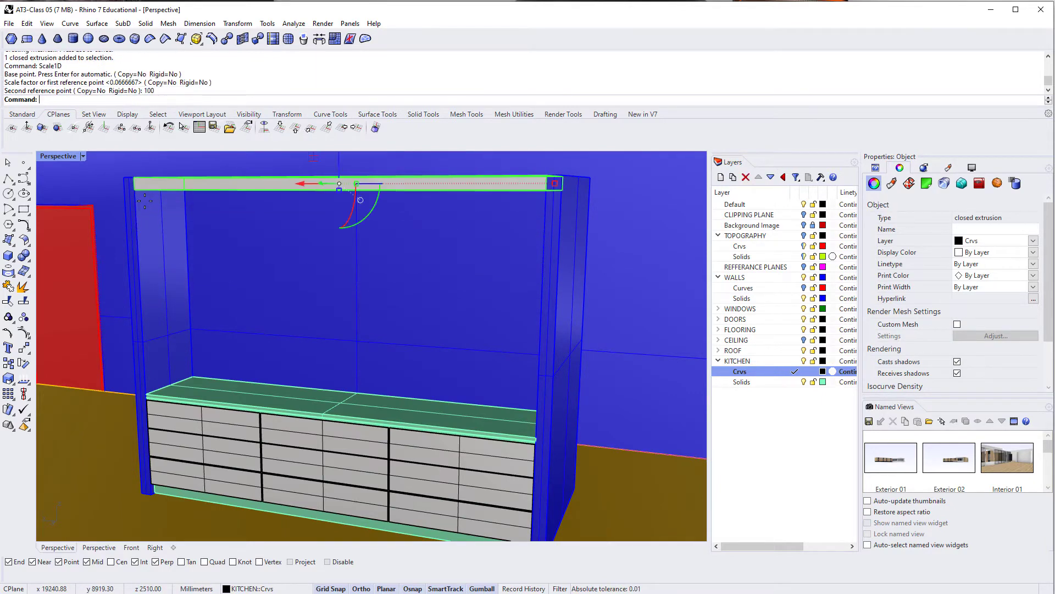
{"action": "key", "text": "Escape"}
Switch to the kitchen reference photo in Revu and mark in red the recess around the range hood and a line across the cooktop.
{"action": "right_click_drag", "start_coordinate": [197, 226], "coordinate": [220, 233], "text": "shift"}
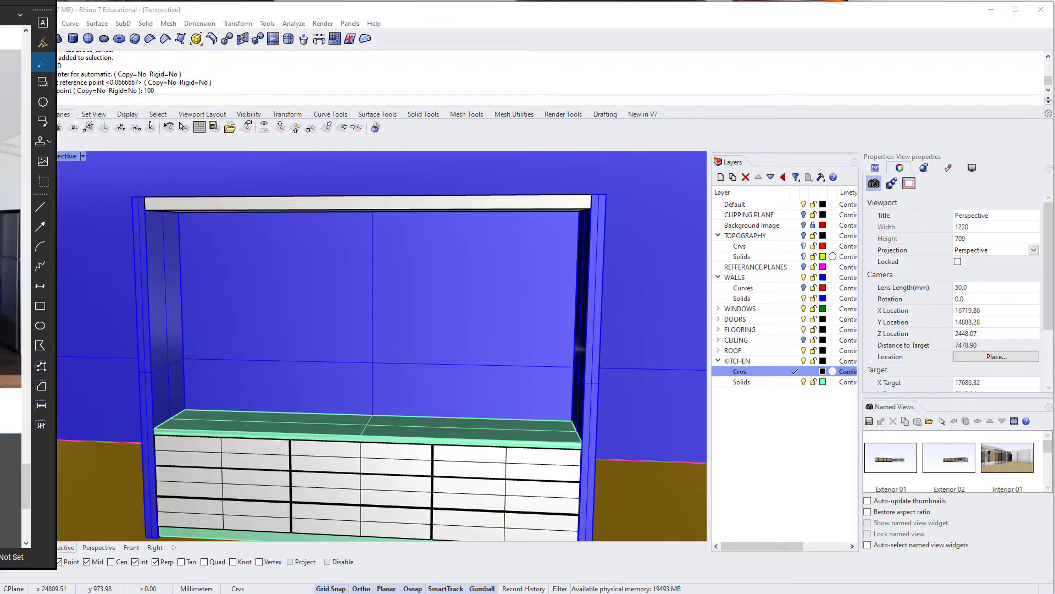
{"action": "left_click_drag", "start_coordinate": [0, 6], "coordinate": [580, 43]}
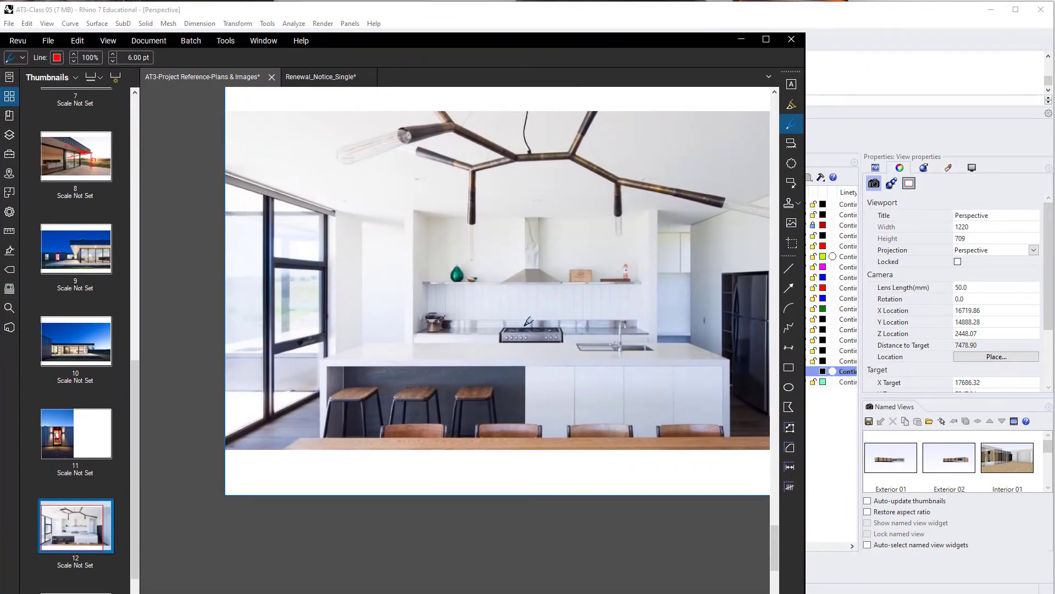
{"action": "scroll", "coordinate": [550, 335], "scroll_direction": "up", "scroll_amount": 2}
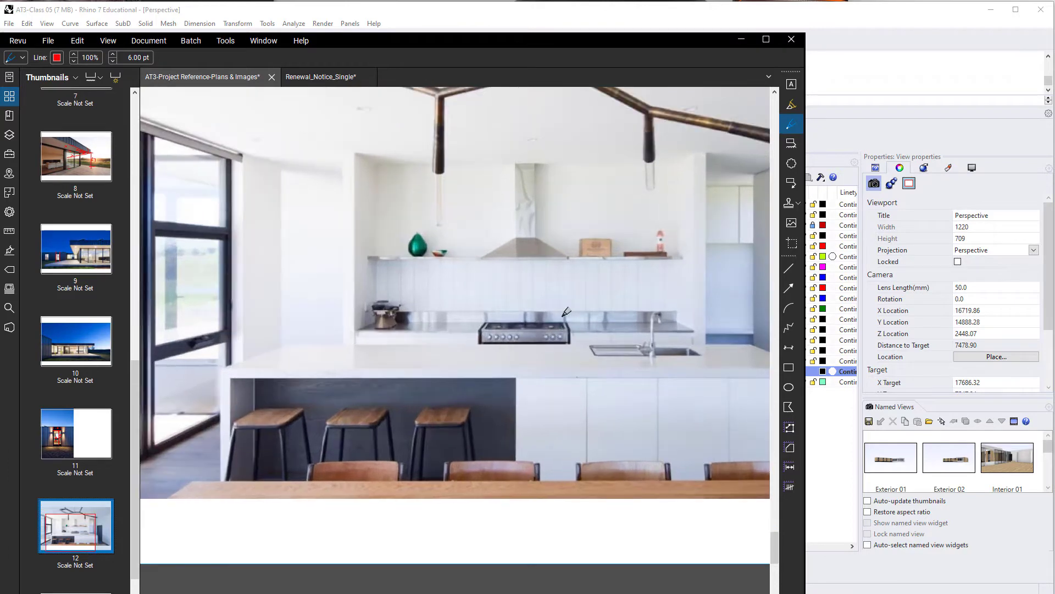
{"action": "middle_click_drag", "start_coordinate": [564, 316], "coordinate": [409, 316]}
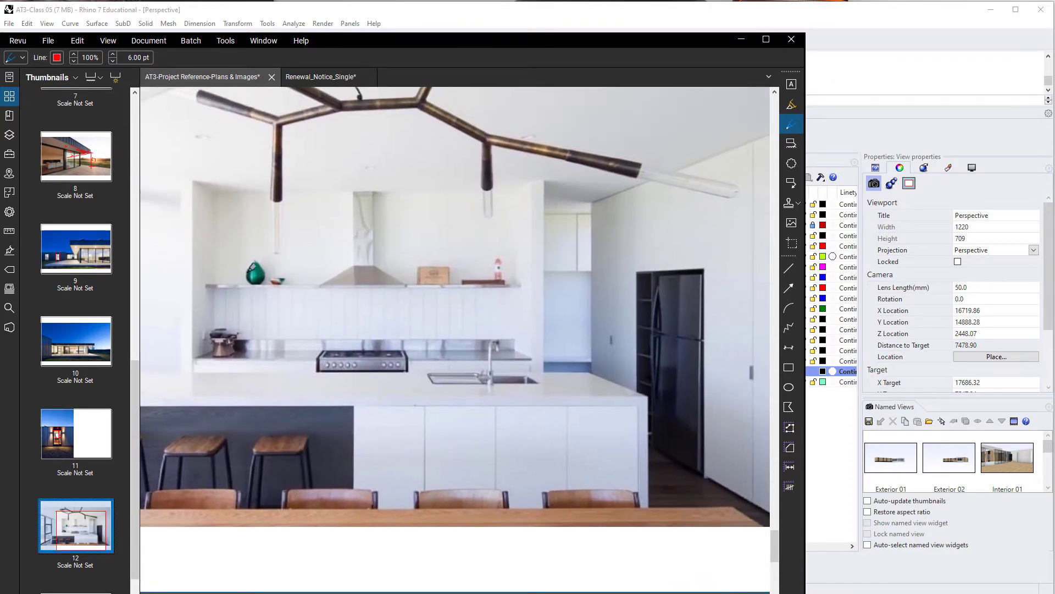
{"action": "mouse_move", "coordinate": [209, 195]}
{"action": "left_mouse_down"}
{"action": "mouse_move", "coordinate": [200, 270]}
{"action": "mouse_move", "coordinate": [526, 269]}
{"action": "mouse_move", "coordinate": [526, 190]}
{"action": "mouse_move", "coordinate": [175, 188]}
{"action": "left_mouse_up"}
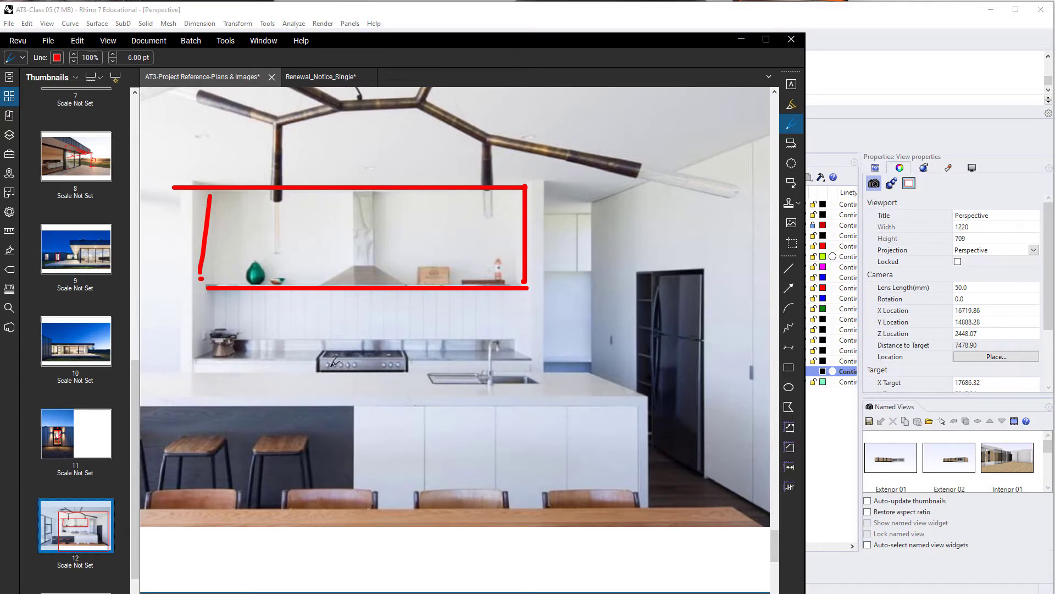
{"action": "left_click_drag", "start_coordinate": [309, 362], "coordinate": [396, 363]}
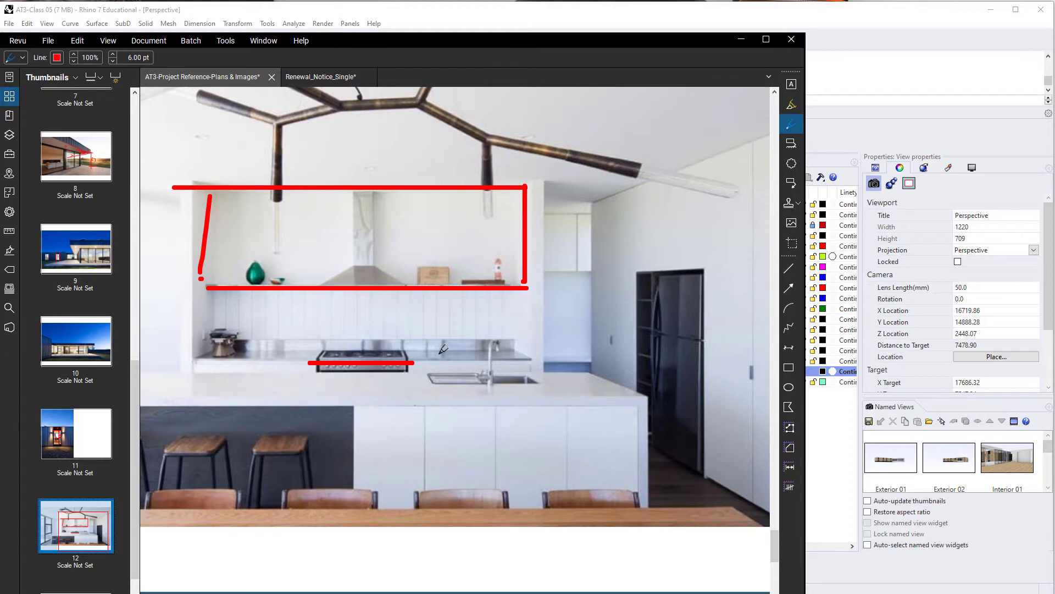
{"action": "scroll", "coordinate": [540, 341], "scroll_direction": "right", "scroll_amount": 5}
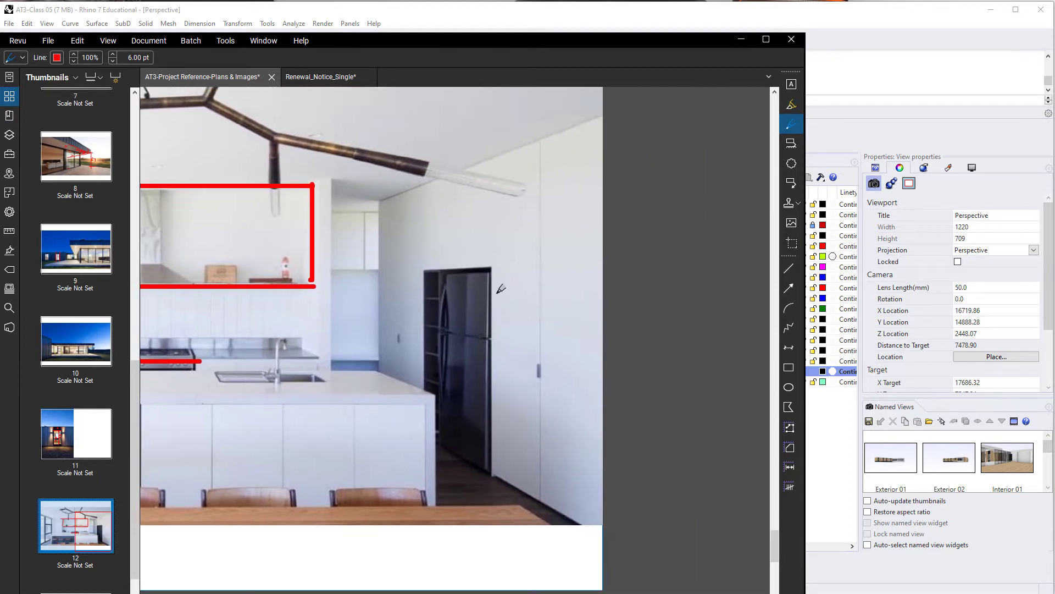
Mark up the kitchen reference image with red outlines for the fridge's two doors and an arrow arching over the fridge.
{"action": "left_click_drag", "start_coordinate": [498, 284], "coordinate": [488, 356]}
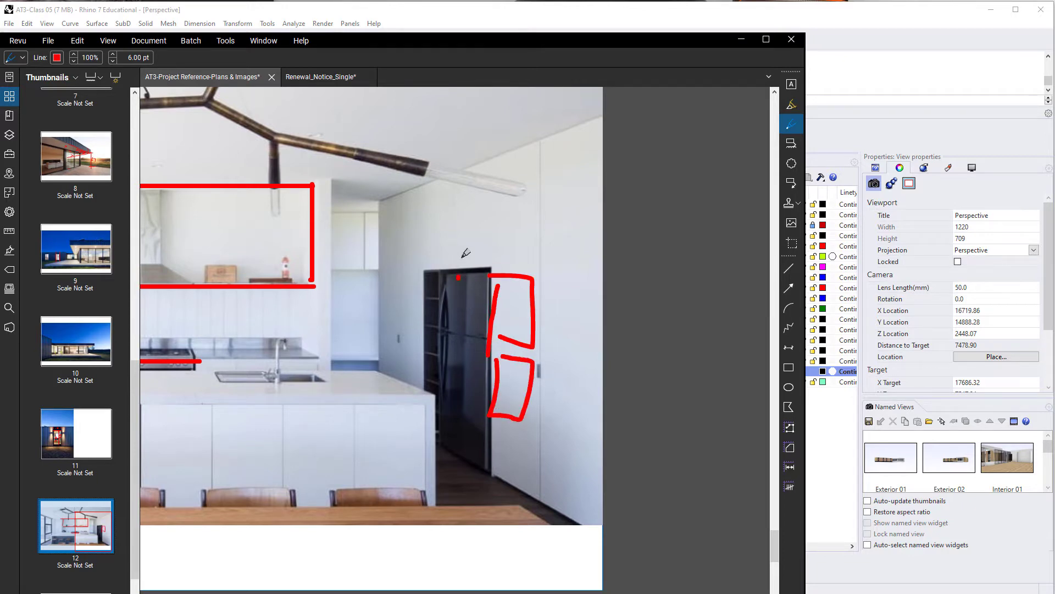
{"action": "left_click_drag", "start_coordinate": [463, 256], "coordinate": [574, 254]}
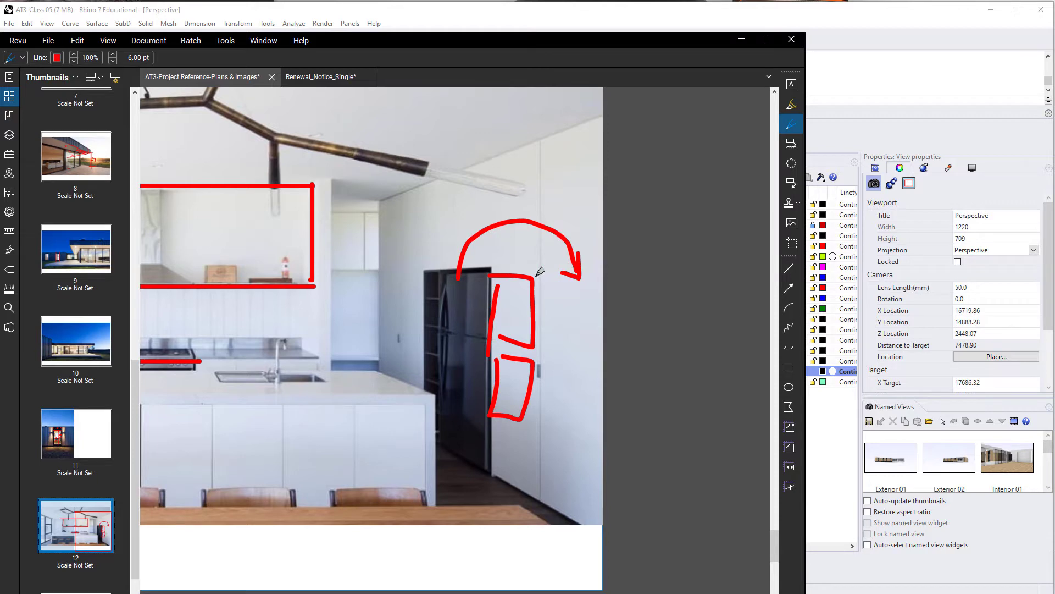
{"action": "scroll", "coordinate": [219, 269], "scroll_direction": "down", "scroll_amount": 3}
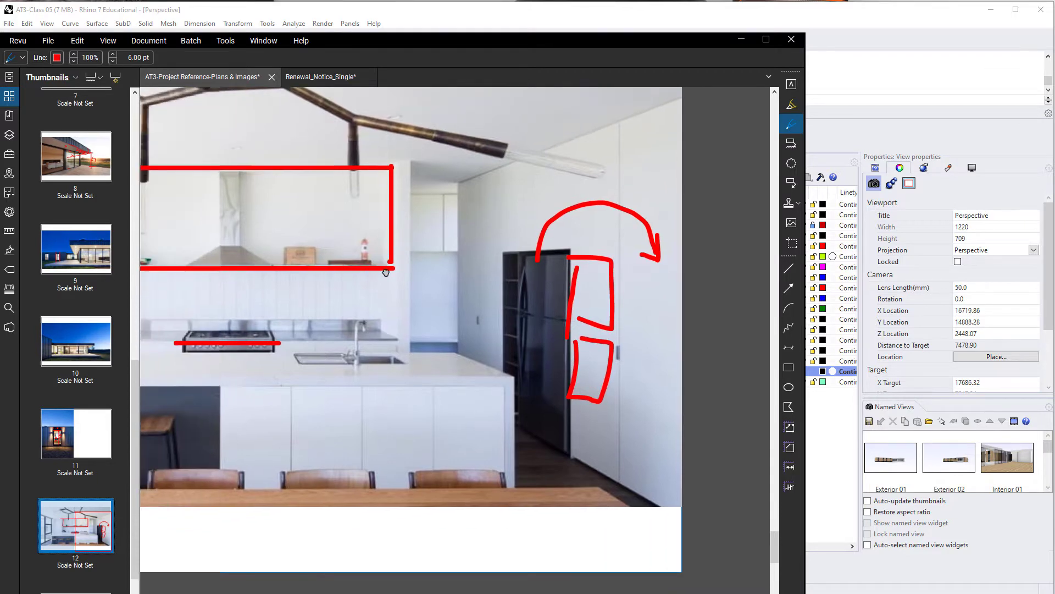
{"action": "middle_click_drag", "start_coordinate": [219, 269], "coordinate": [386, 341]}
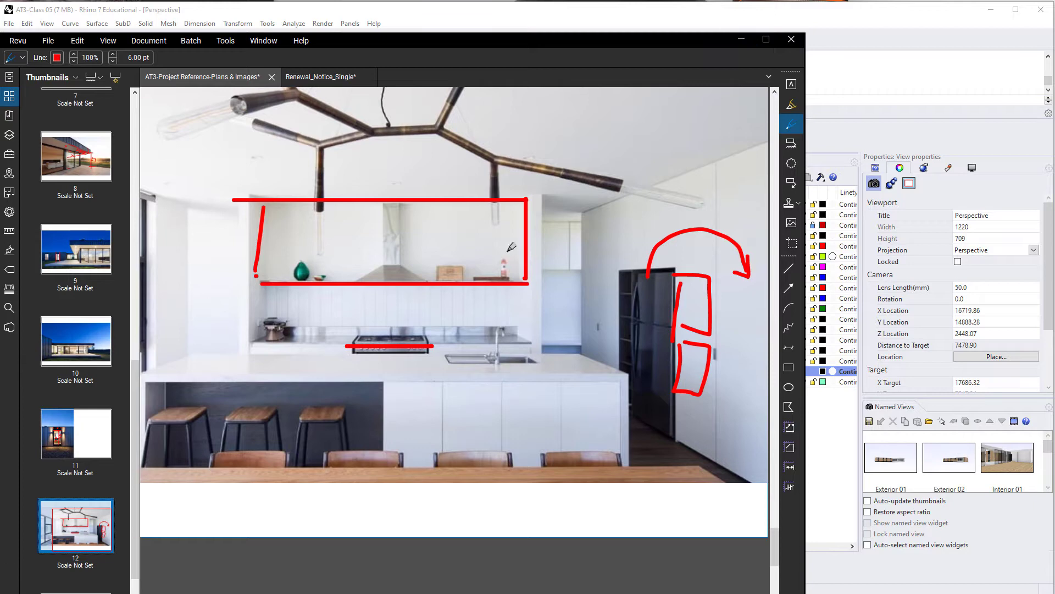
Switch to Rhino and consult the reference photo of the kitchen's upper cabinets and drawers.
{"action": "left_click", "coordinate": [748, 41]}
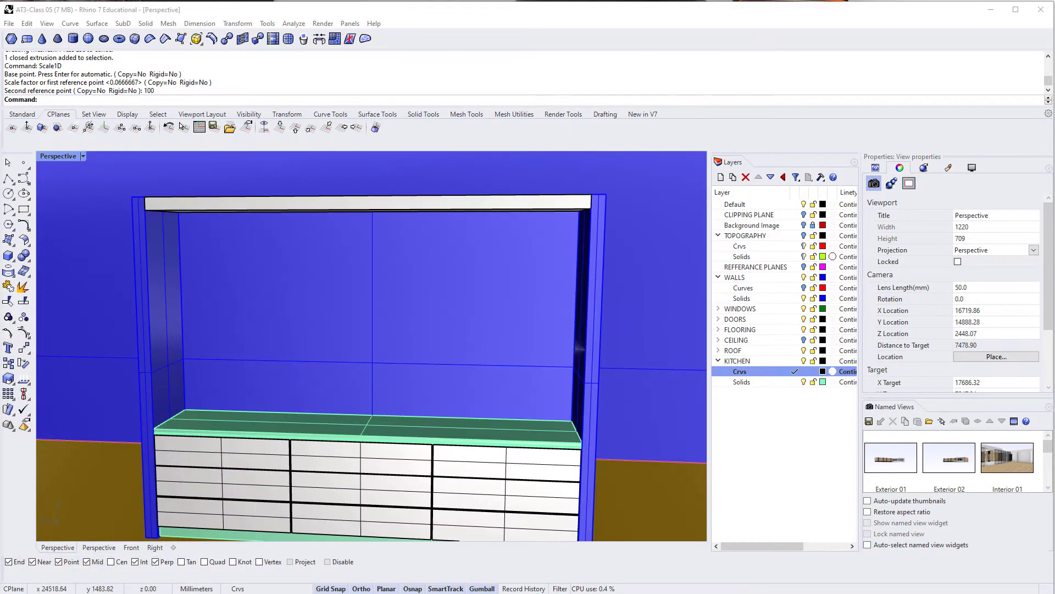
{"action": "left_click_drag", "start_coordinate": [0, 126], "coordinate": [401, 66]}
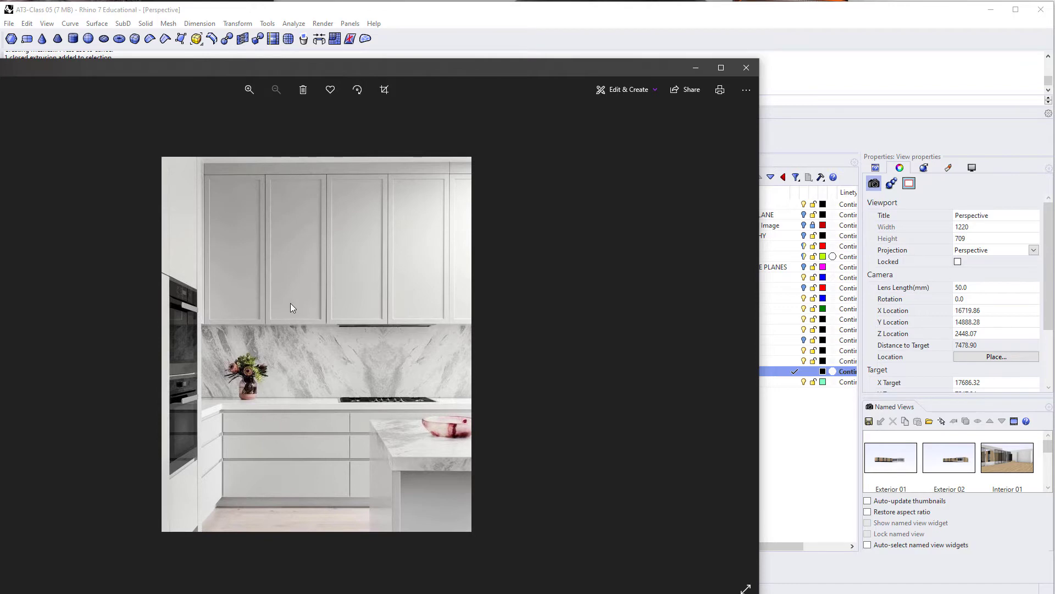
{"action": "left_click_drag", "start_coordinate": [479, 65], "coordinate": [0, 44]}
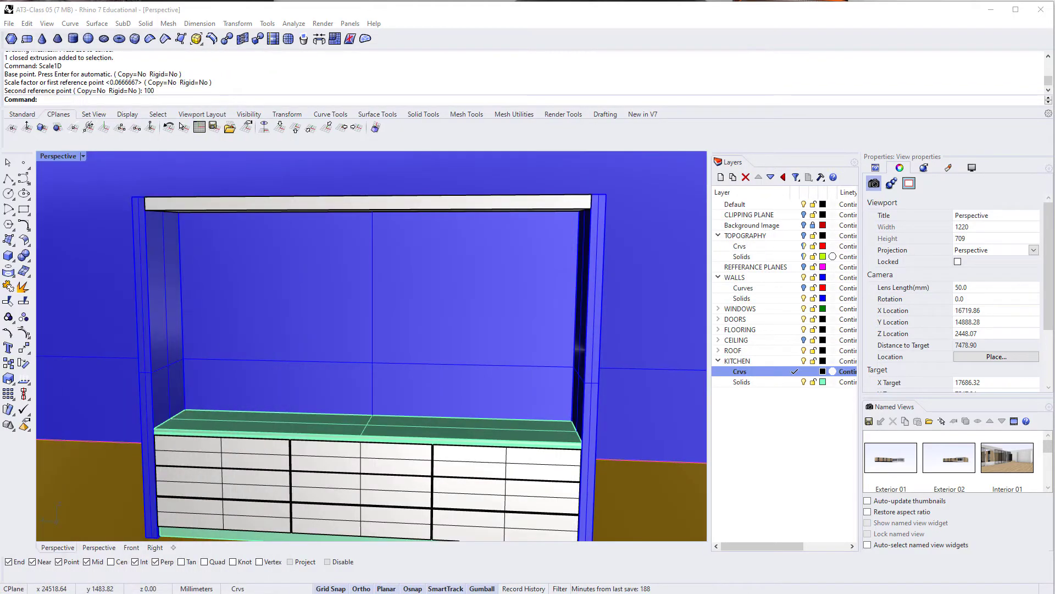
Hide the middle drawer front in the central column of the lower cabinet.
{"action": "right_click_drag", "start_coordinate": [222, 262], "coordinate": [187, 242], "text": "shift"}
{"action": "right_click_drag", "start_coordinate": [187, 241], "coordinate": [227, 254]}
{"action": "mouse_move", "coordinate": [309, 317]}
{"action": "right_mouse_down", "text": "shift"}
{"action": "mouse_move", "coordinate": [295, 302]}
{"action": "mouse_move", "coordinate": [292, 313]}
{"action": "right_mouse_up", "text": "shift"}
{"action": "left_click", "coordinate": [301, 204]}
{"action": "right_click_drag", "start_coordinate": [292, 240], "coordinate": [281, 378]}
{"action": "key", "text": "Escape"}
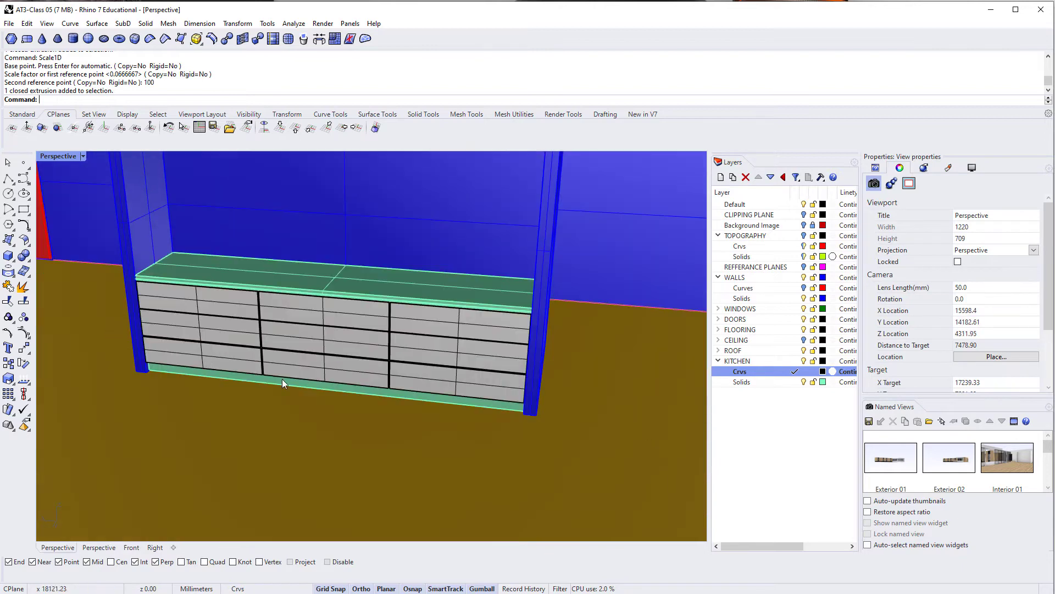
{"action": "left_click", "coordinate": [301, 324]}
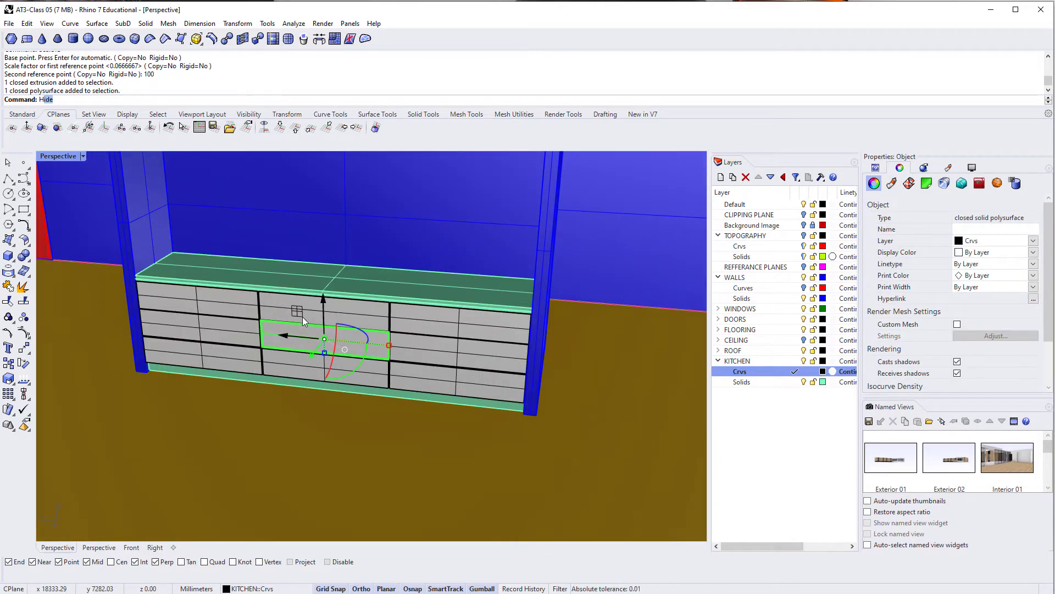
{"action": "key", "text": "Return"}
Duplicate the lower cabinet's solid body vertically into the open space above the countertop.
{"action": "left_click", "coordinate": [328, 338]}
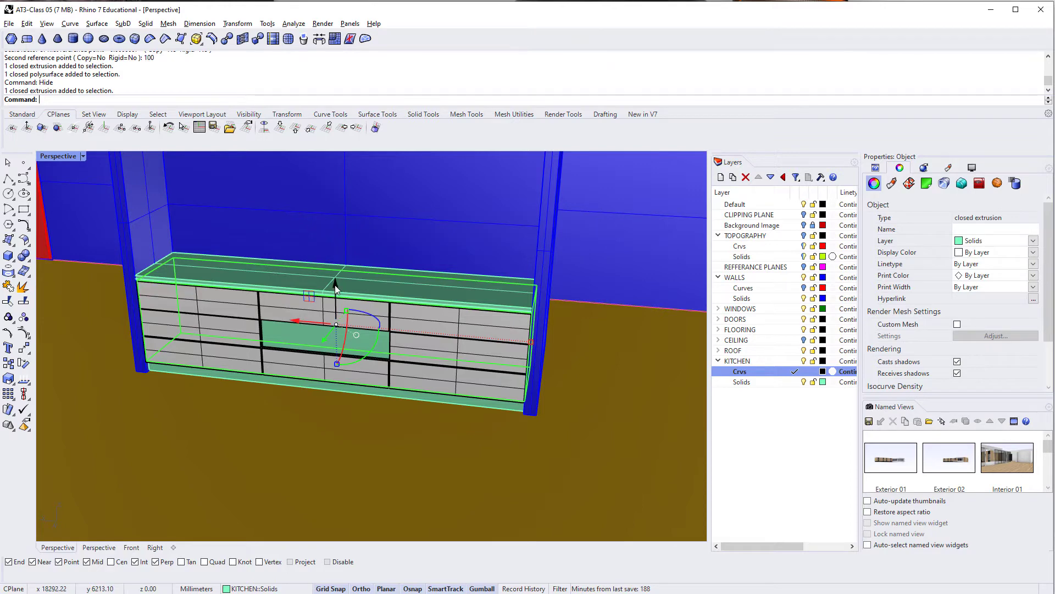
{"action": "left_click_drag", "start_coordinate": [336, 289], "coordinate": [333, 156]}
{"action": "right_click_drag", "start_coordinate": [349, 217], "coordinate": [327, 352], "text": "shift"}
{"action": "right_click_drag", "start_coordinate": [311, 304], "coordinate": [306, 299]}
Move the duplicated cabinet body so its upper back corner snaps to the niche's back corner directly under the bulkhead.
{"action": "type", "text": "m"}
{"action": "key", "text": "Return"}
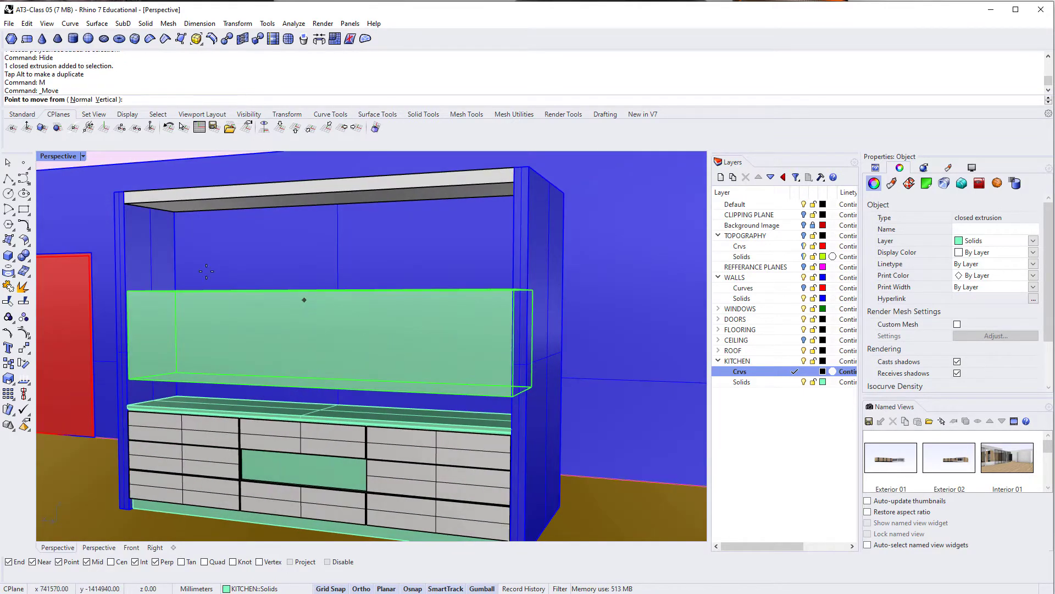
{"action": "left_click", "coordinate": [175, 291]}
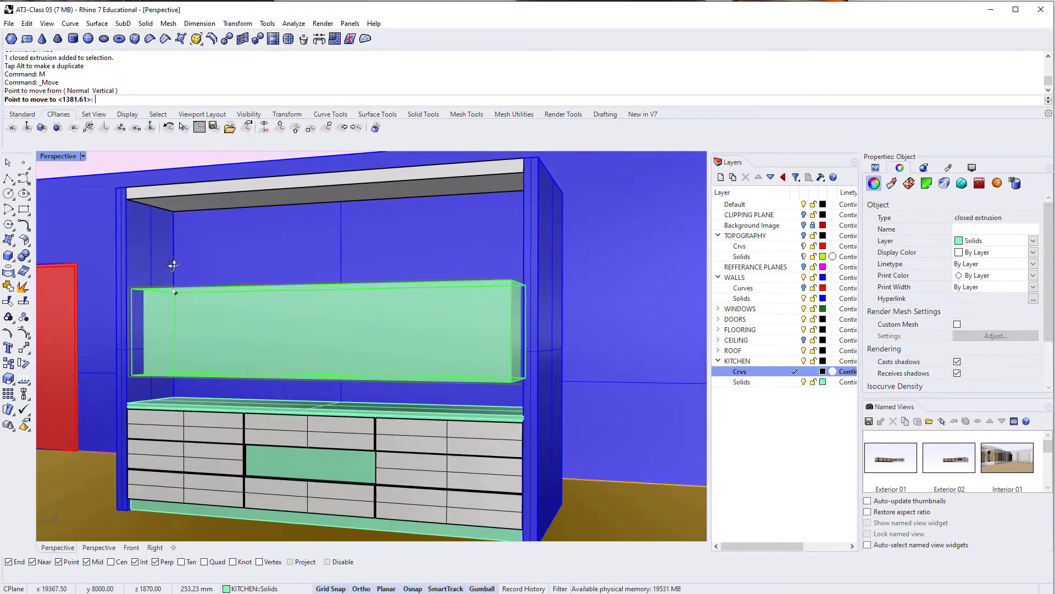
{"action": "right_click_drag", "start_coordinate": [174, 265], "coordinate": [173, 253]}
{"action": "left_click", "coordinate": [179, 213]}
{"action": "right_click_drag", "start_coordinate": [287, 272], "coordinate": [294, 312]}
{"action": "key", "text": "Escape"}
{"action": "scroll", "coordinate": [195, 289], "scroll_direction": "up", "scroll_amount": 4}
{"action": "right_click_drag", "start_coordinate": [201, 294], "coordinate": [219, 286]}
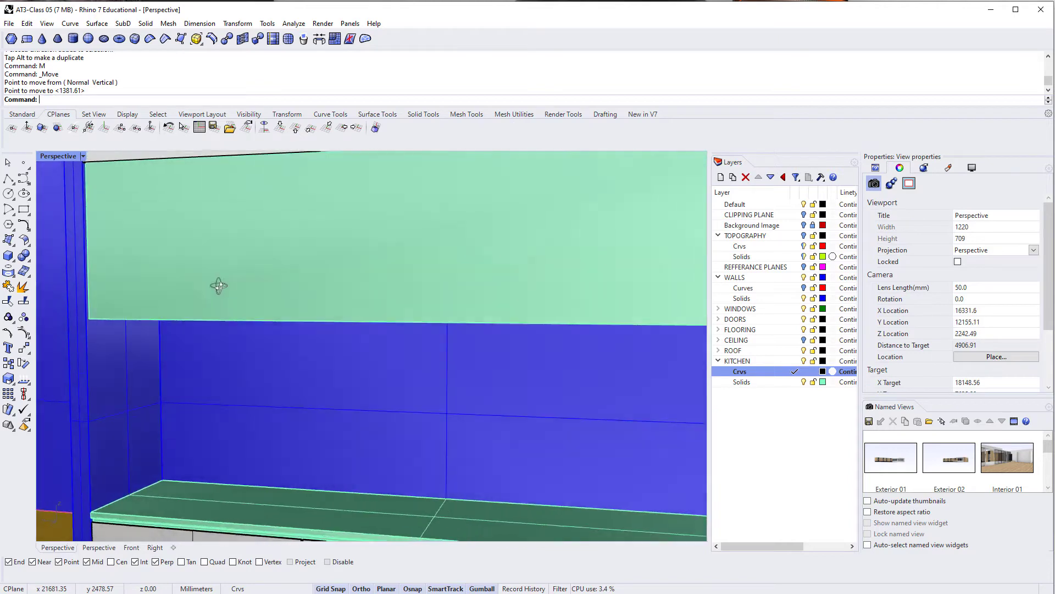
Scale the upper cabinet body vertically with Scale1D from its top corner to a height of 900 mm.
{"action": "scroll", "coordinate": [241, 291], "scroll_direction": "down", "scroll_amount": 4}
{"action": "right_click_drag", "start_coordinate": [312, 349], "coordinate": [348, 322]}
{"action": "left_click", "coordinate": [379, 250]}
{"action": "type", "text": "Scale1D"}
{"action": "key", "text": "Return"}
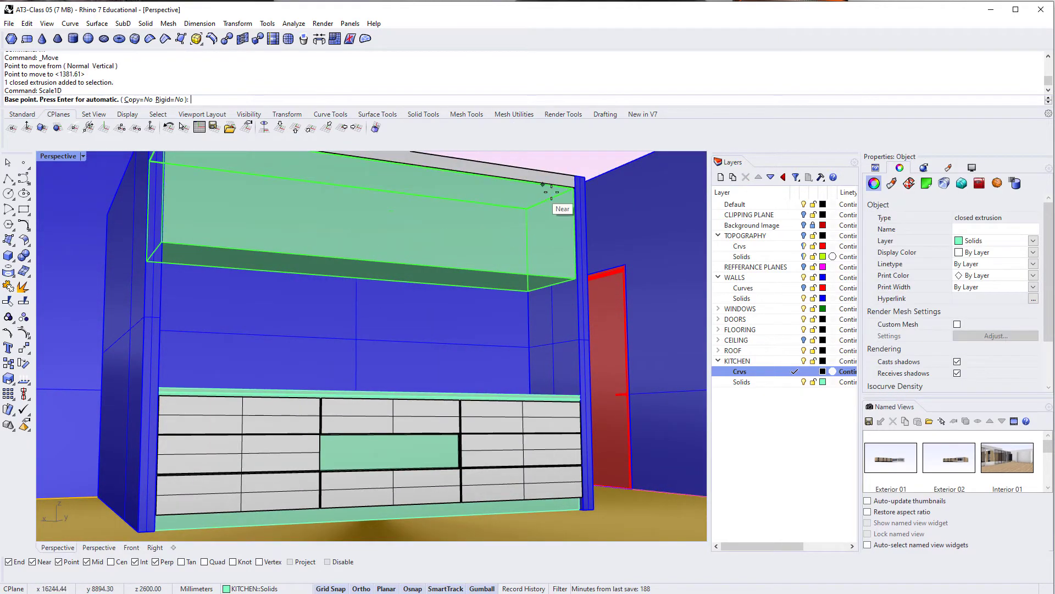
{"action": "left_click", "coordinate": [571, 188]}
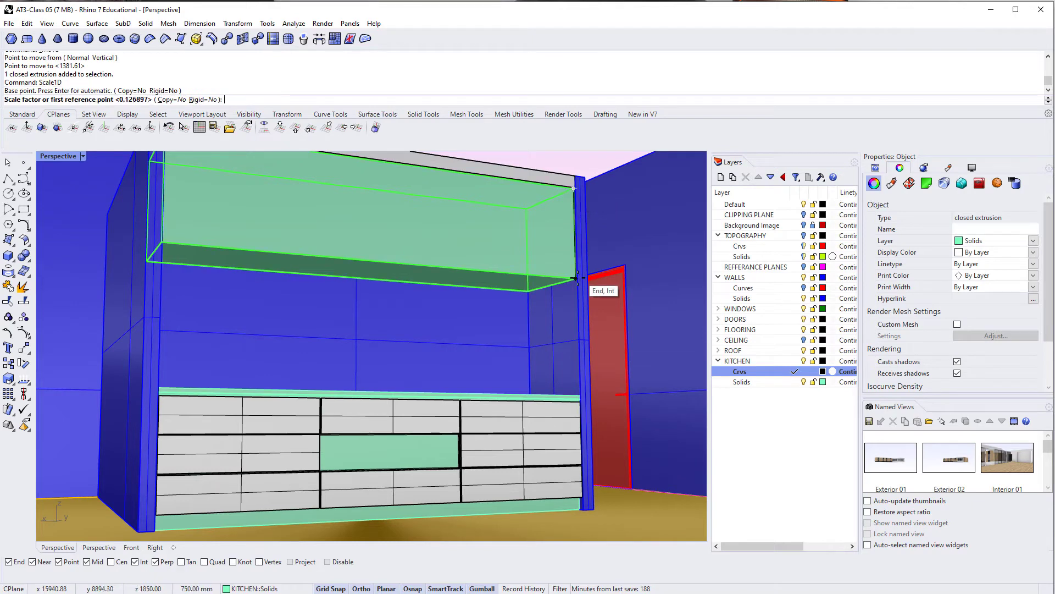
{"action": "left_click", "coordinate": [575, 279]}
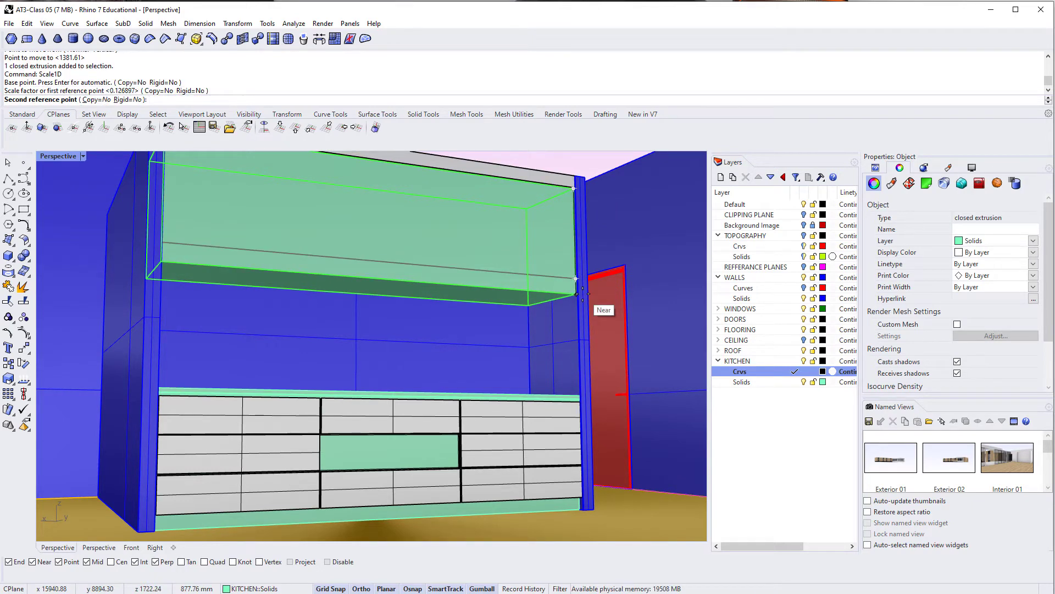
{"action": "type", "text": "900"}
{"action": "key", "text": "Return"}
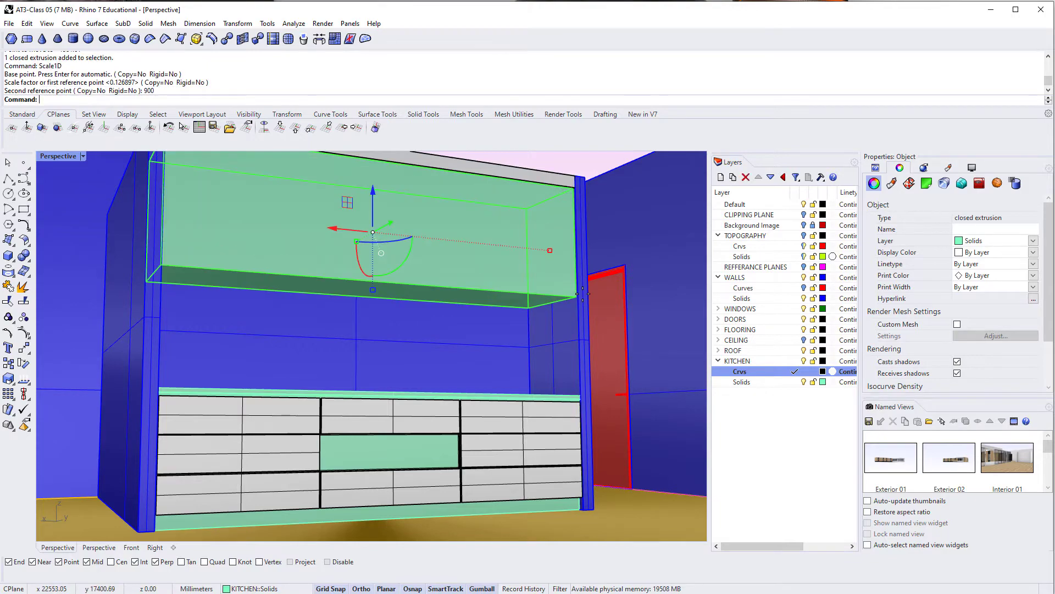
{"action": "right_click_drag", "start_coordinate": [572, 298], "coordinate": [312, 440]}
{"action": "key", "text": "Escape"}
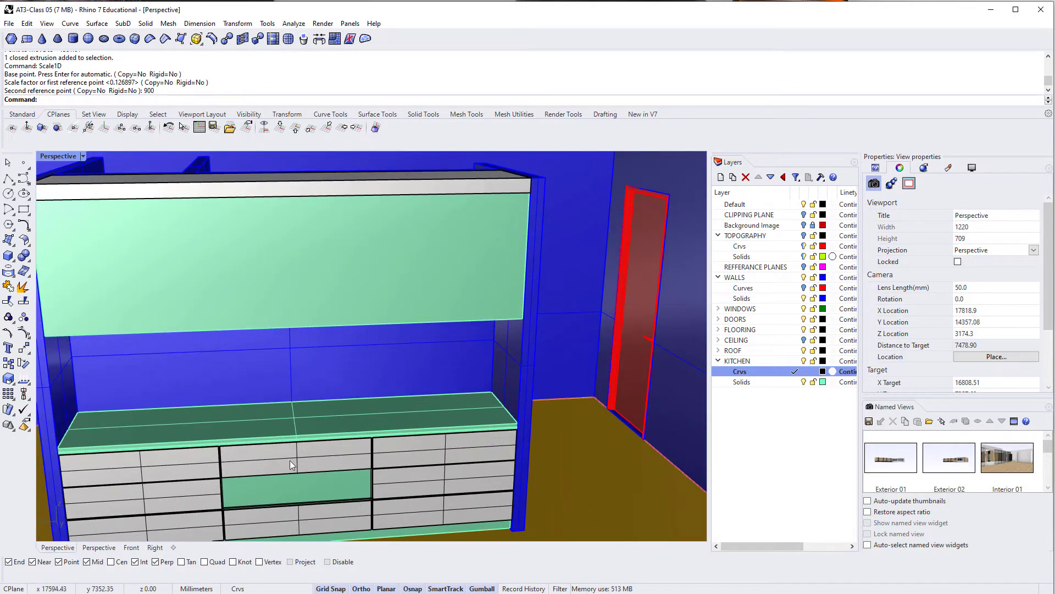
Show the hidden drawer front of the lower cabinet again.
{"action": "type", "text": "show"}
{"action": "key", "text": "Return"}
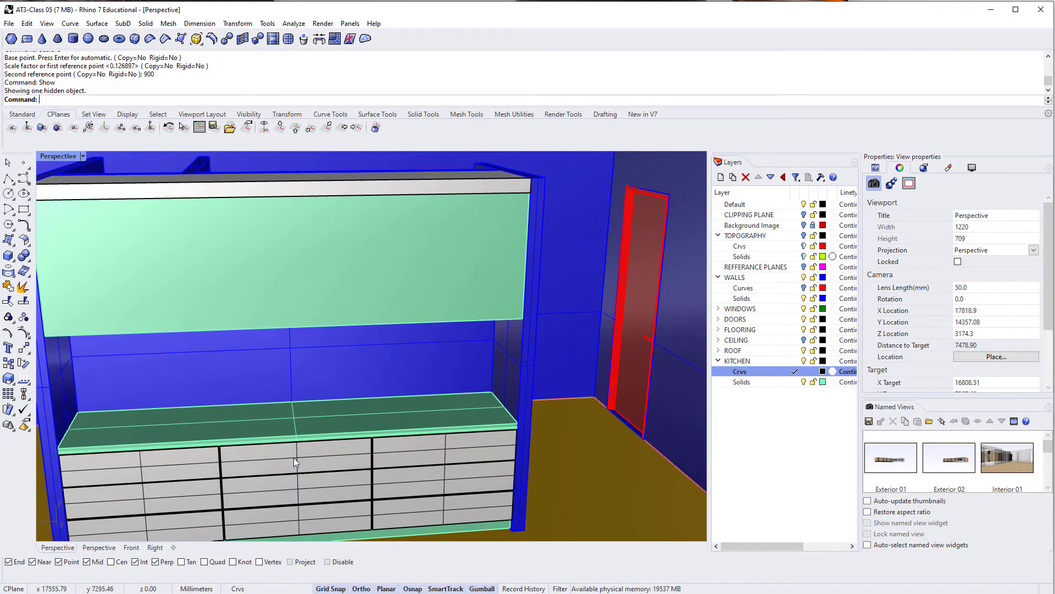
{"action": "right_click_drag", "start_coordinate": [293, 457], "coordinate": [294, 451]}
{"action": "right_click_drag", "start_coordinate": [412, 279], "coordinate": [405, 298]}
Draw a line along the full lower front edge of the upper cabinet and select it.
{"action": "type", "text": "line"}
{"action": "key", "text": "Return"}
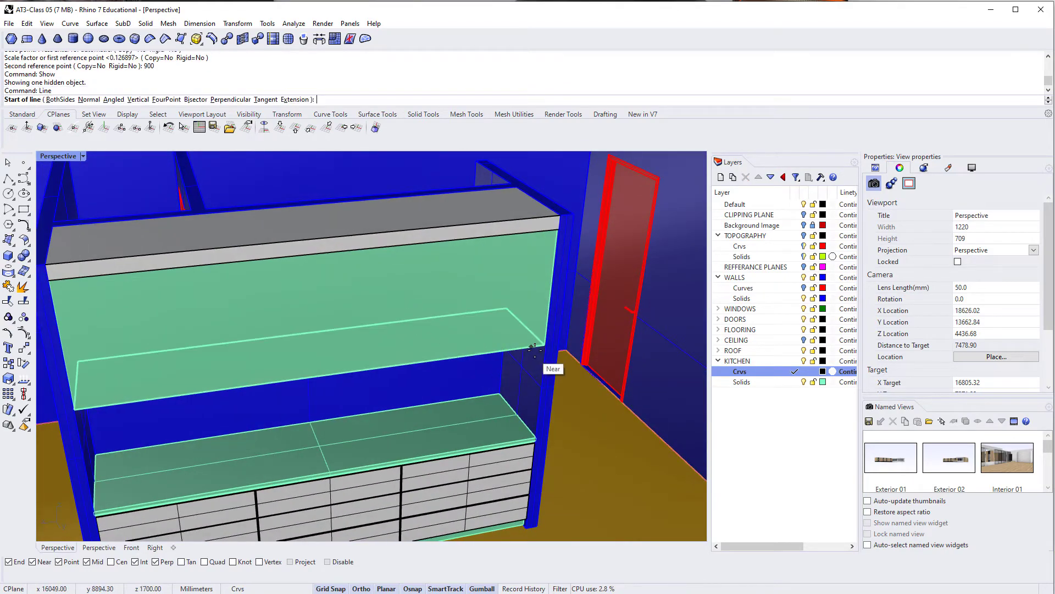
{"action": "left_click", "coordinate": [562, 362]}
{"action": "right_click_drag", "start_coordinate": [565, 362], "coordinate": [400, 370]}
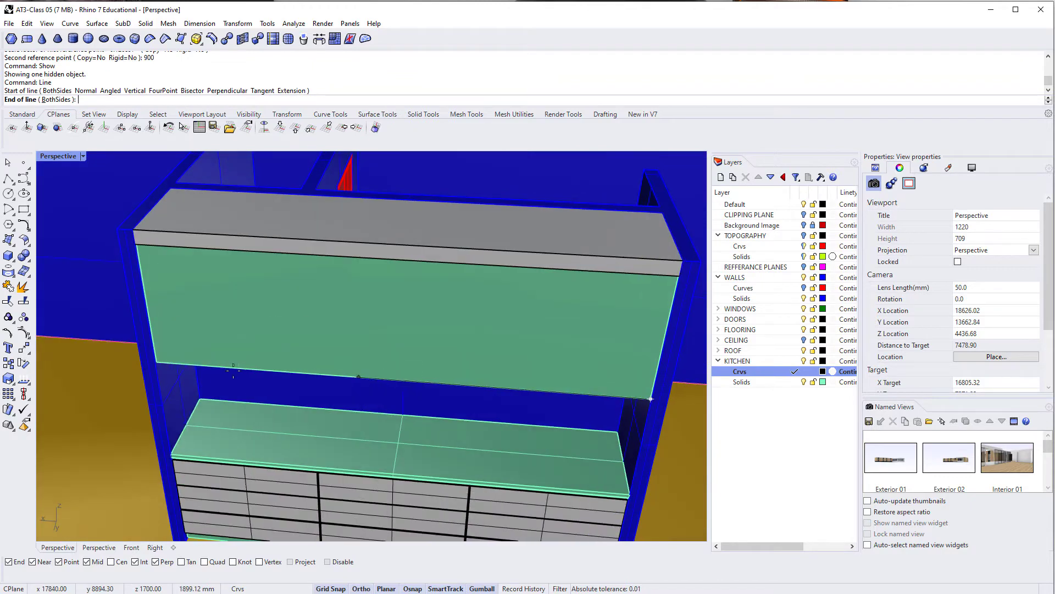
{"action": "left_click", "coordinate": [180, 367]}
{"action": "left_click", "coordinate": [193, 361]}
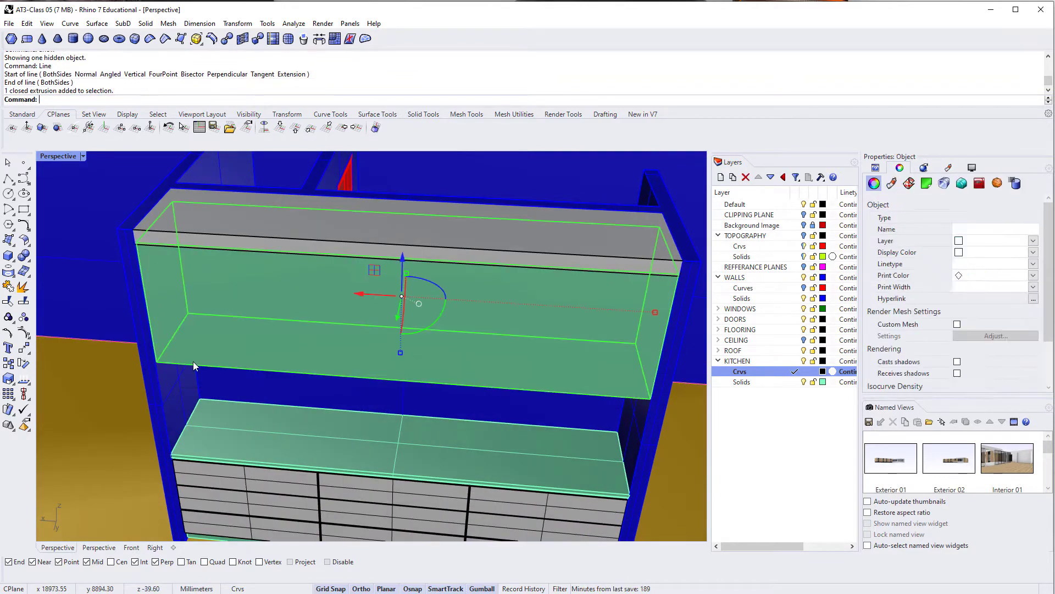
{"action": "left_click", "coordinate": [193, 364]}
{"action": "left_click", "coordinate": [247, 391]}
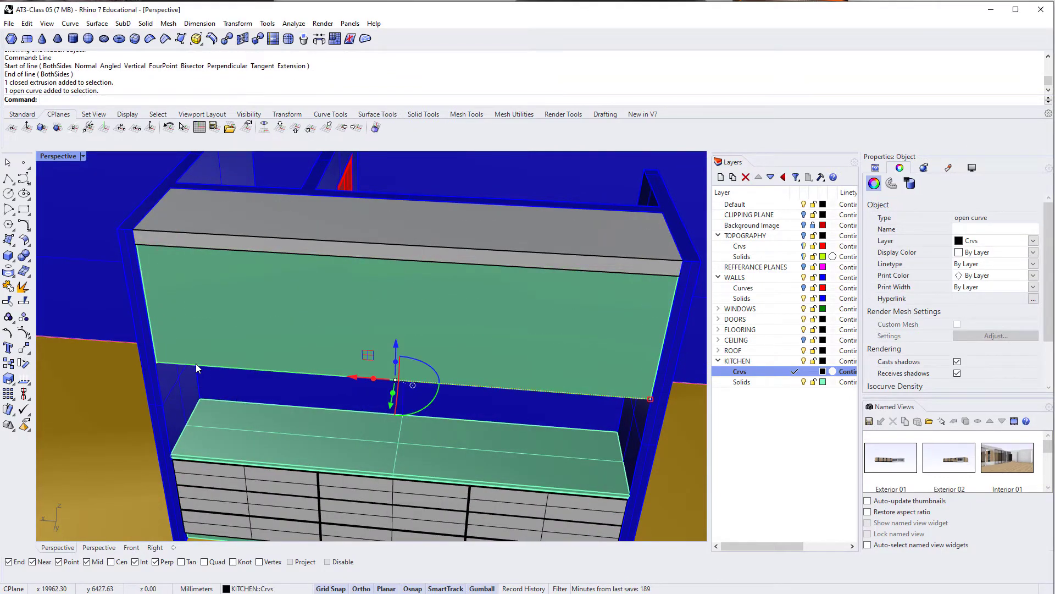
Rebuild the selected line with a point count of 8 and degree 3.
{"action": "type", "text": "Rebuild"}
{"action": "key", "text": "Return"}
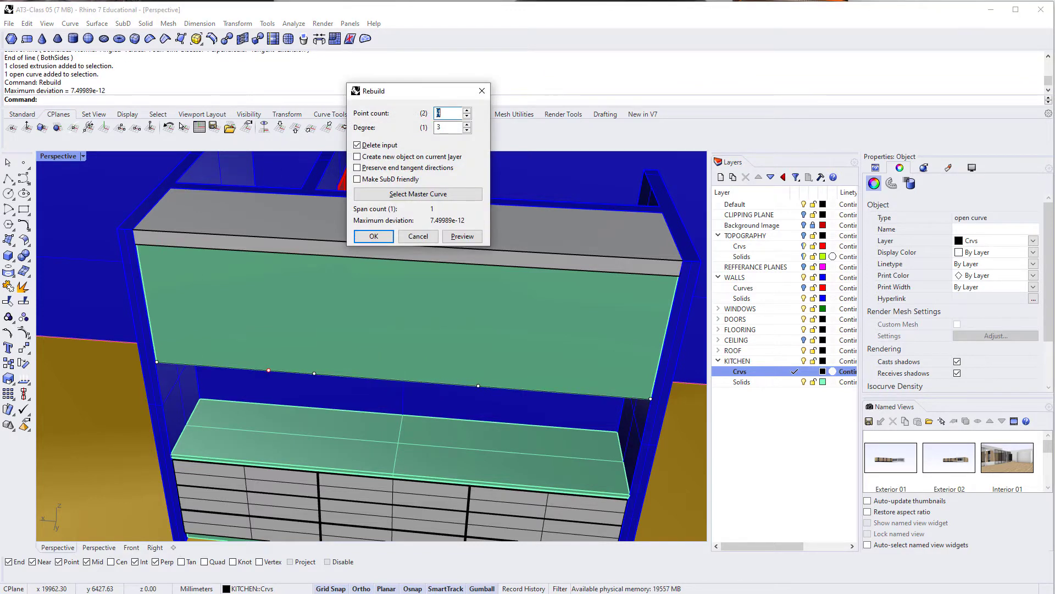
{"action": "key", "text": "Return"}
{"action": "right_click_drag", "start_coordinate": [300, 313], "coordinate": [371, 284]}
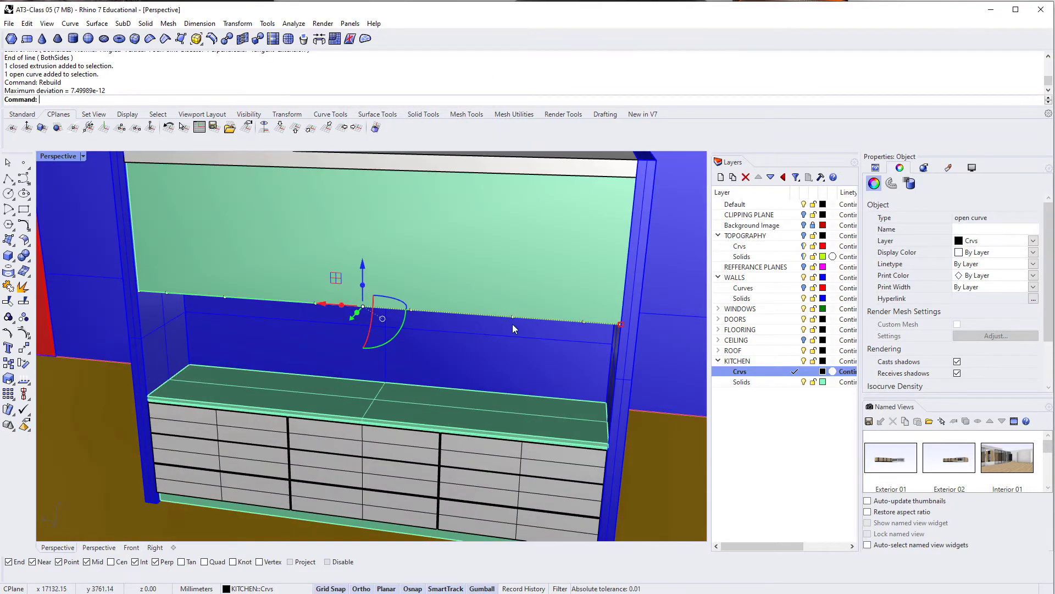
Rebuild the line under the upper cabinet with a point count of 12.
{"action": "right_click_drag", "start_coordinate": [281, 301], "coordinate": [289, 299]}
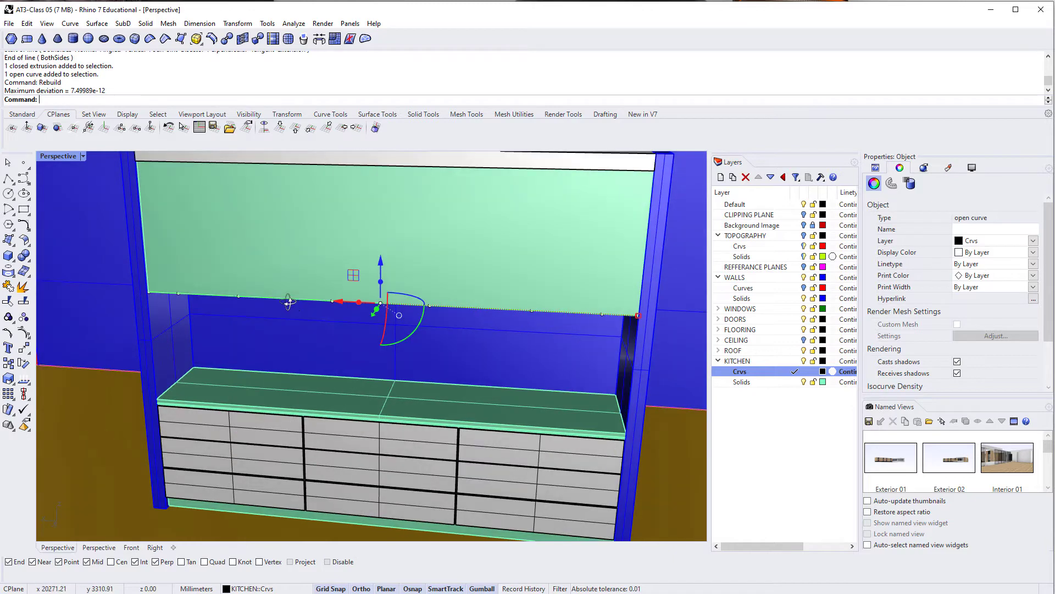
{"action": "key", "text": "Return"}
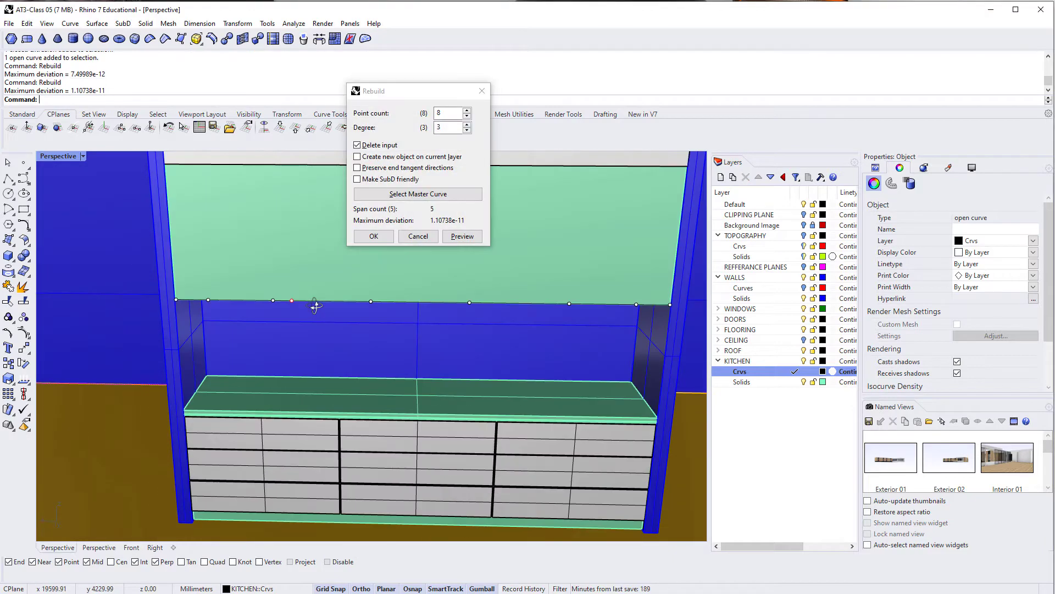
{"action": "left_click", "coordinate": [453, 110]}
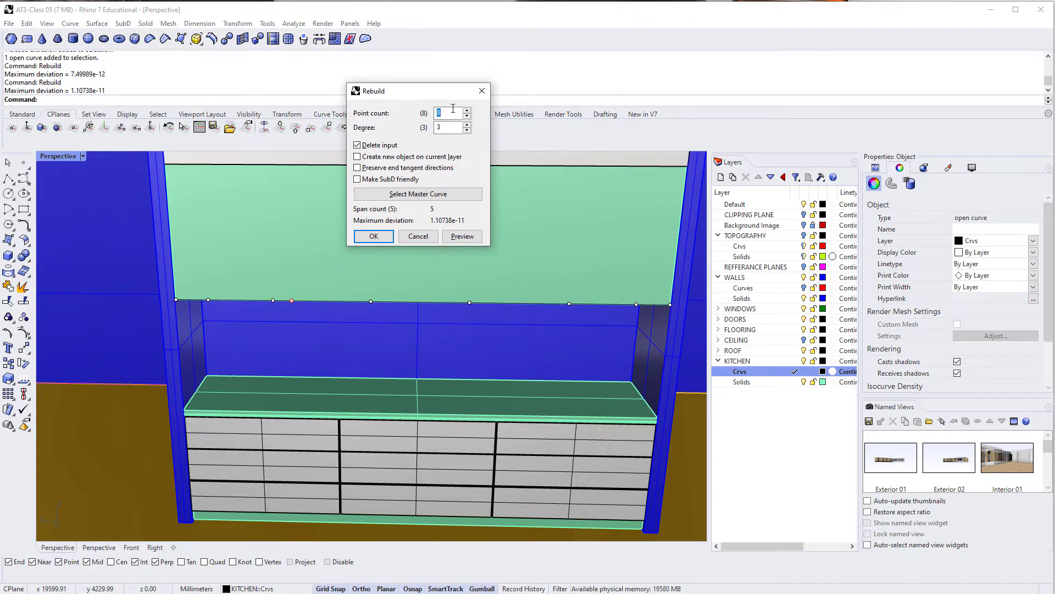
{"action": "type", "text": "12"}
{"action": "key", "text": "Return"}
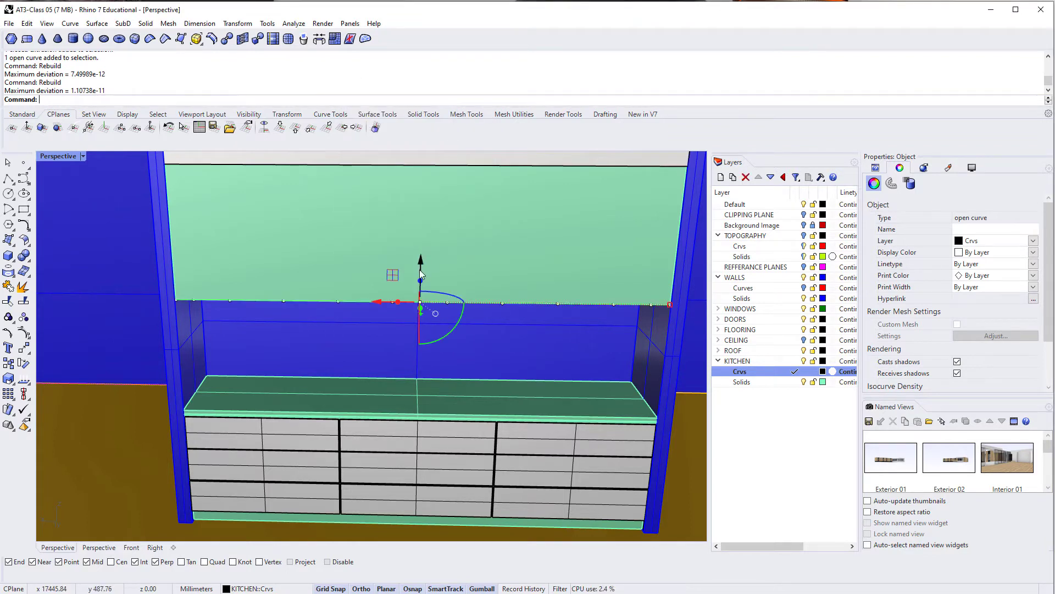
Reselect the rebuilt line and draw a short line between two neighbouring control points near one end of the cabinet.
{"action": "left_click", "coordinate": [519, 259]}
{"action": "right_click_drag", "start_coordinate": [519, 260], "coordinate": [522, 332]}
{"action": "left_click", "coordinate": [523, 328]}
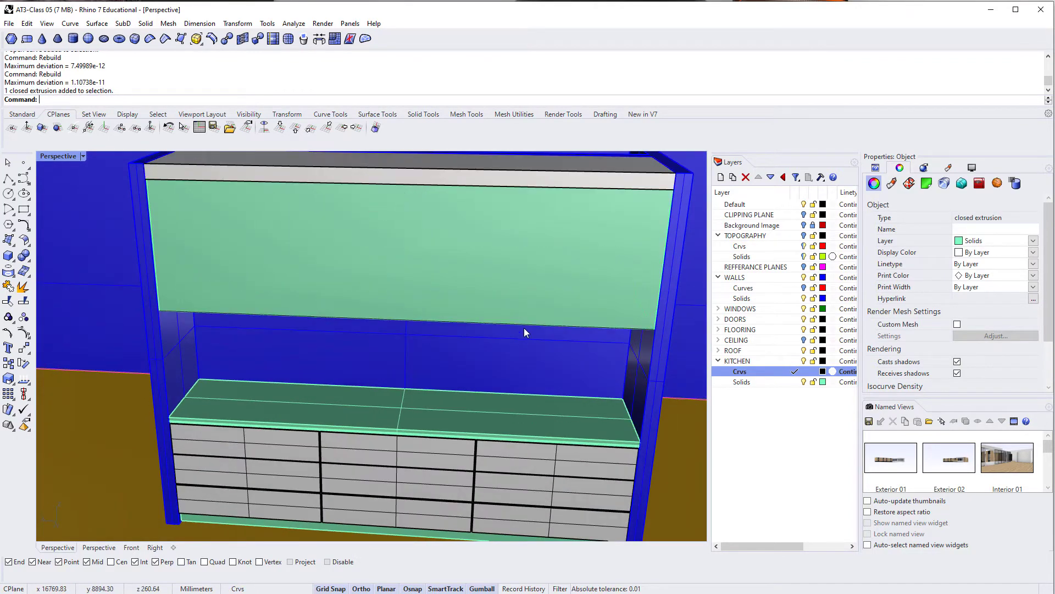
{"action": "left_click", "coordinate": [562, 366]}
{"action": "left_click", "coordinate": [562, 331]}
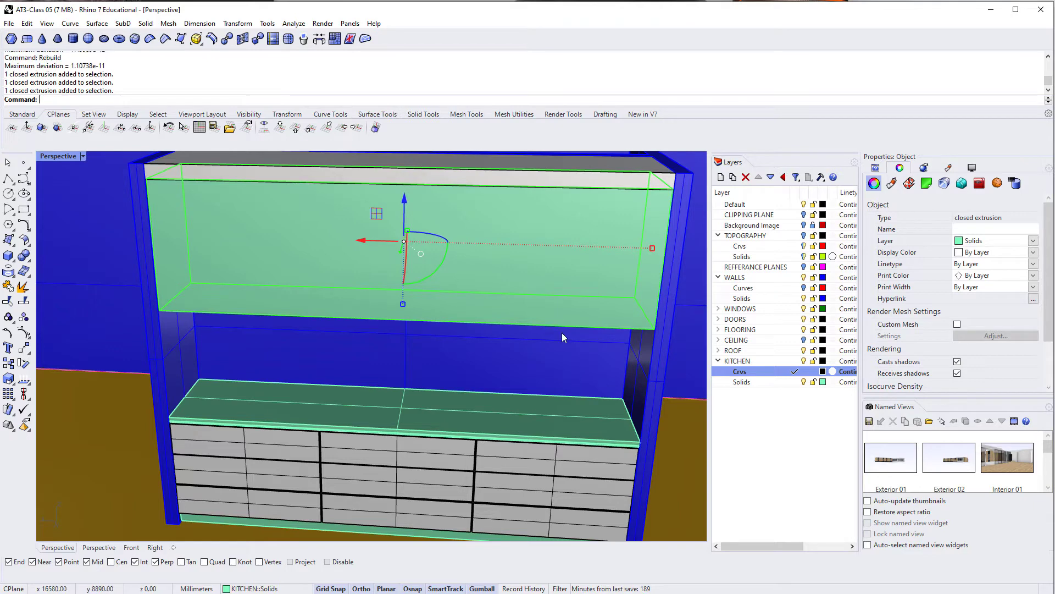
{"action": "left_click", "coordinate": [563, 329]}
{"action": "left_click", "coordinate": [610, 352]}
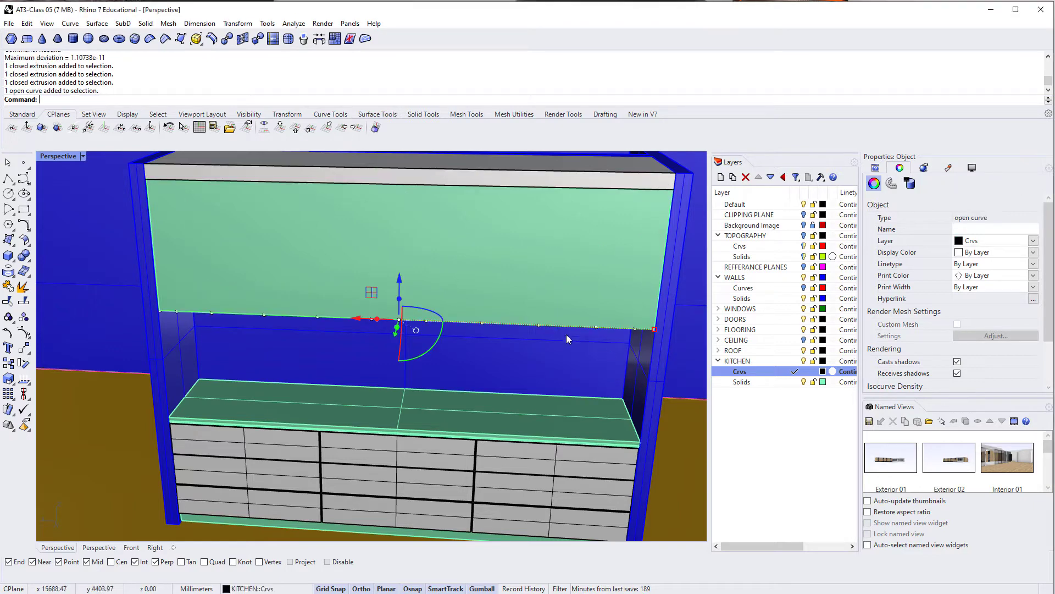
{"action": "scroll", "coordinate": [605, 330], "scroll_direction": "up", "scroll_amount": 5}
{"action": "type", "text": "line"}
{"action": "key", "text": "Return"}
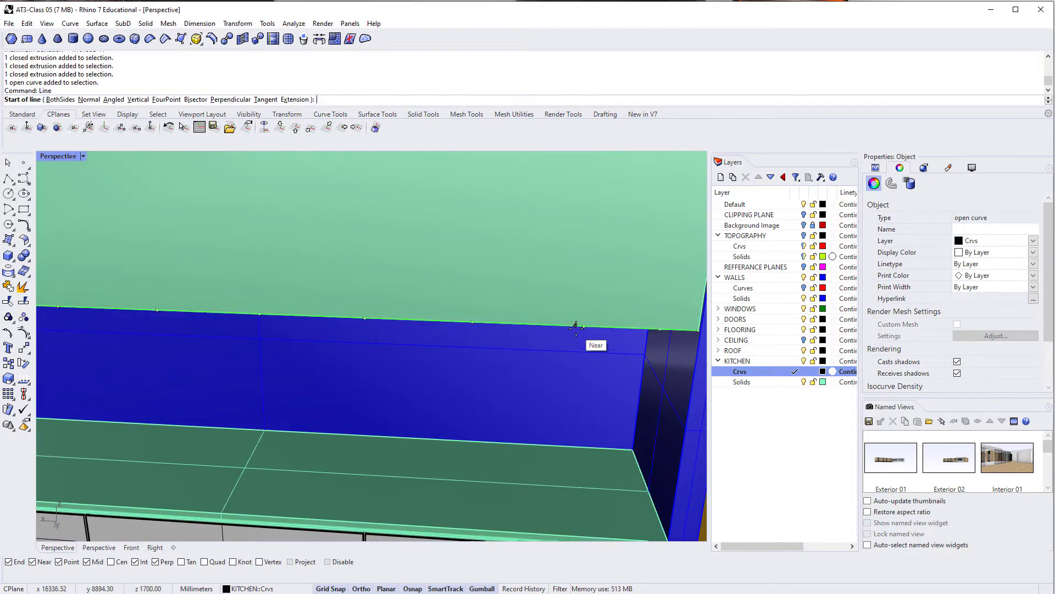
{"action": "left_click", "coordinate": [567, 325]}
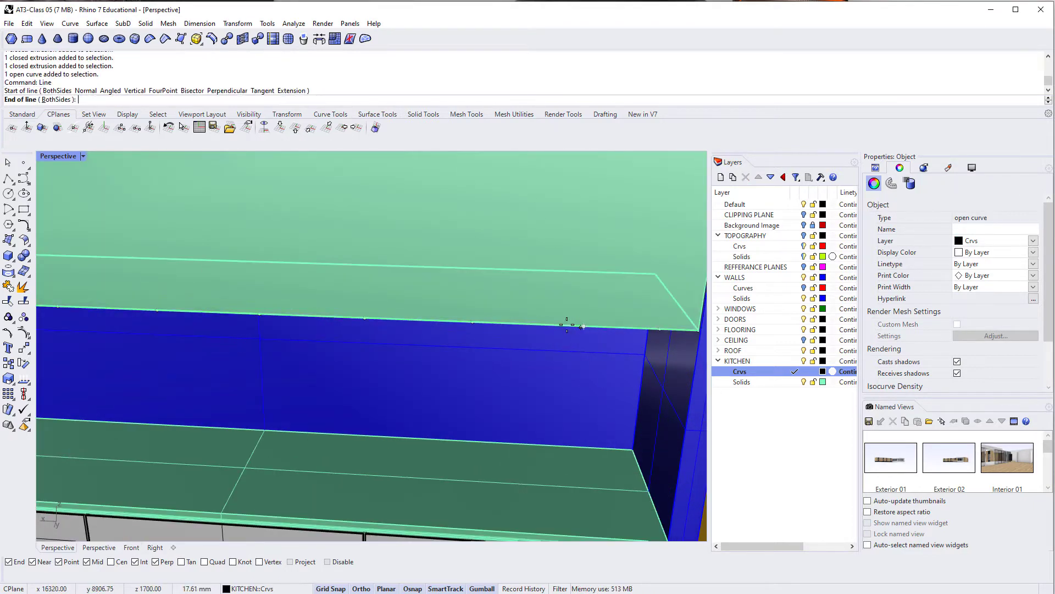
{"action": "left_click", "coordinate": [478, 322]}
{"action": "scroll", "coordinate": [477, 322], "scroll_direction": "down", "scroll_amount": 4}
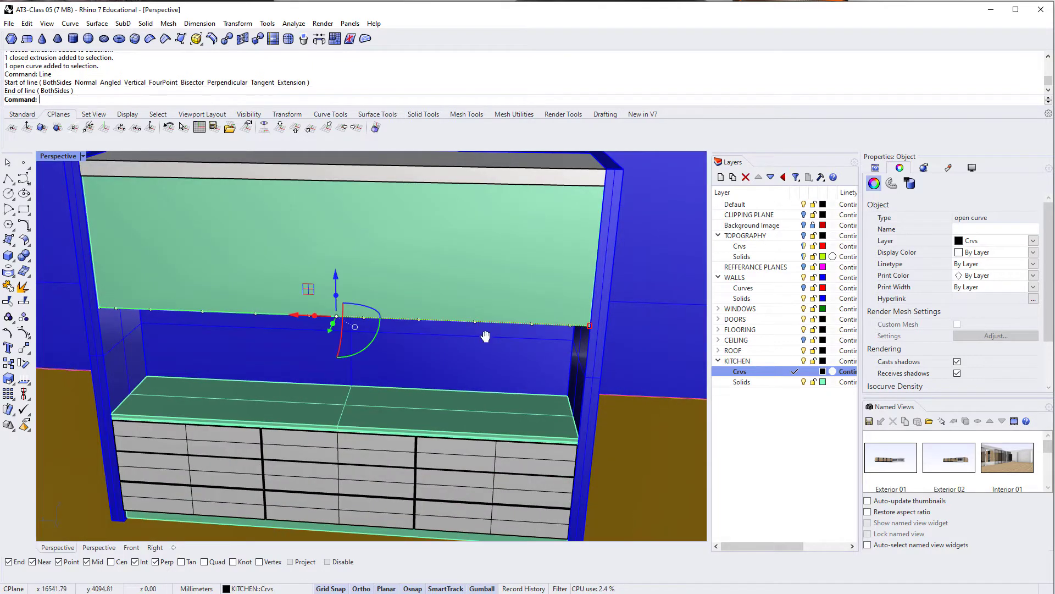
Undo the two rebuilds of the line under the upper cabinet.
{"action": "scroll", "coordinate": [485, 336], "scroll_direction": "up", "scroll_amount": 2}
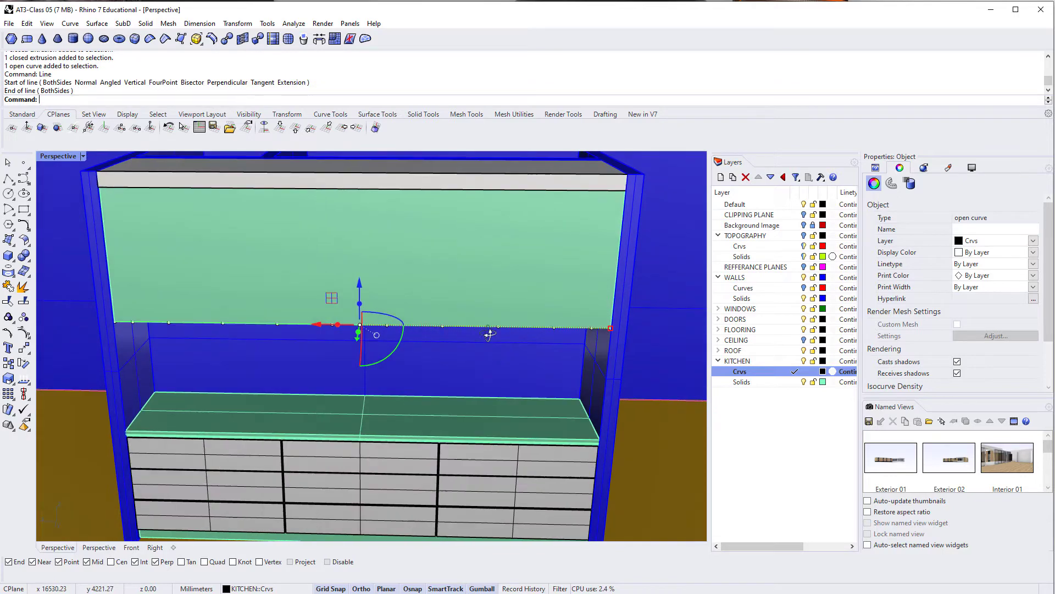
{"action": "key", "text": "Escape"}
{"action": "left_click", "coordinate": [532, 324]}
{"action": "left_click", "coordinate": [543, 309]}
{"action": "key", "text": "ctrl+z"}
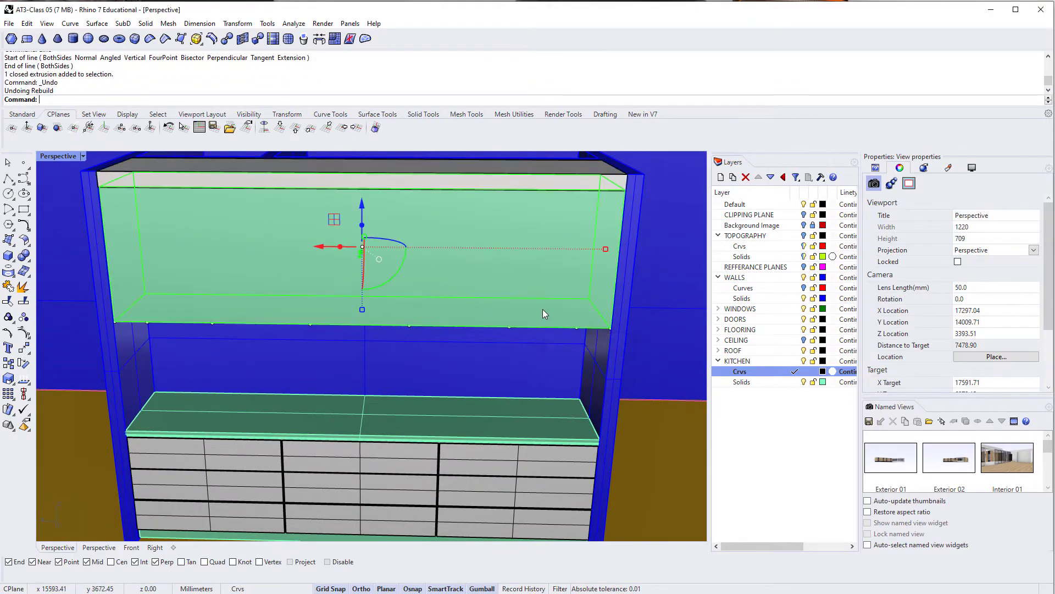
{"action": "key", "text": "ctrl+z"}
Select the line under the upper cabinet and rebuild it with a point count of 10 and degree 3.
{"action": "left_click", "coordinate": [489, 328]}
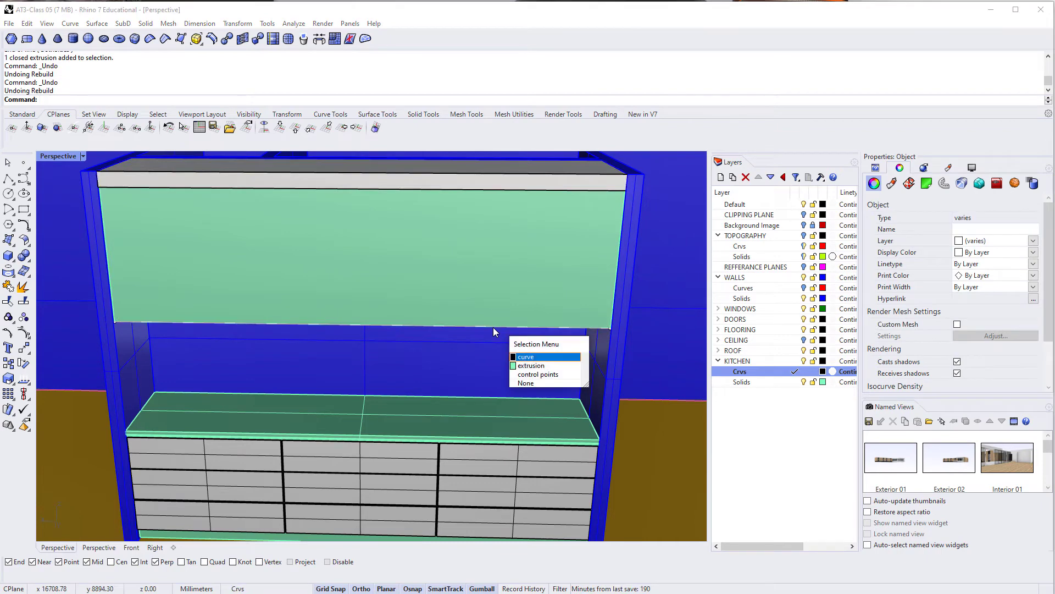
{"action": "left_click", "coordinate": [523, 357]}
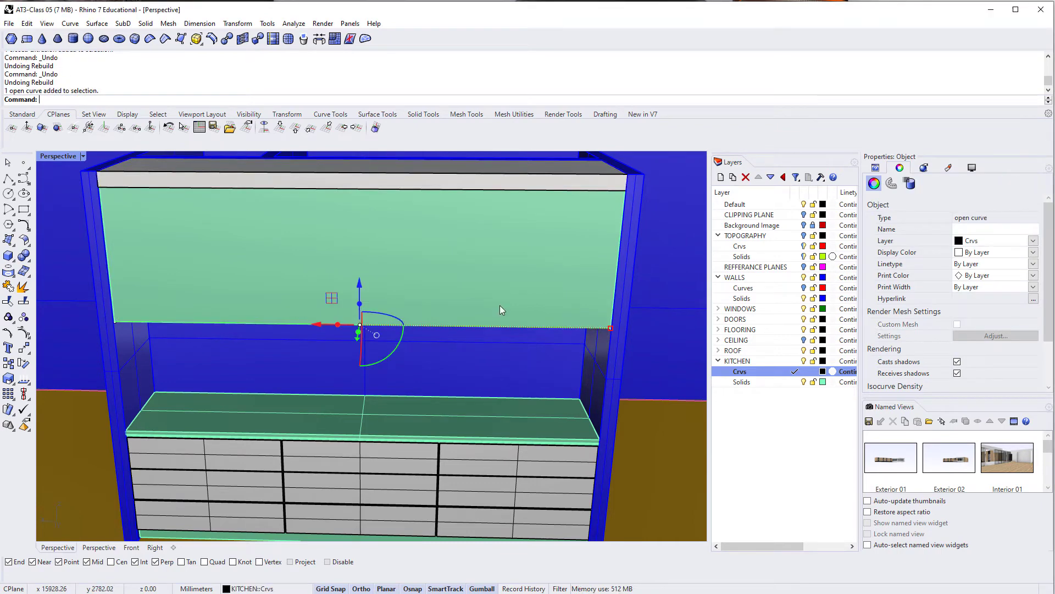
{"action": "key", "text": "Return"}
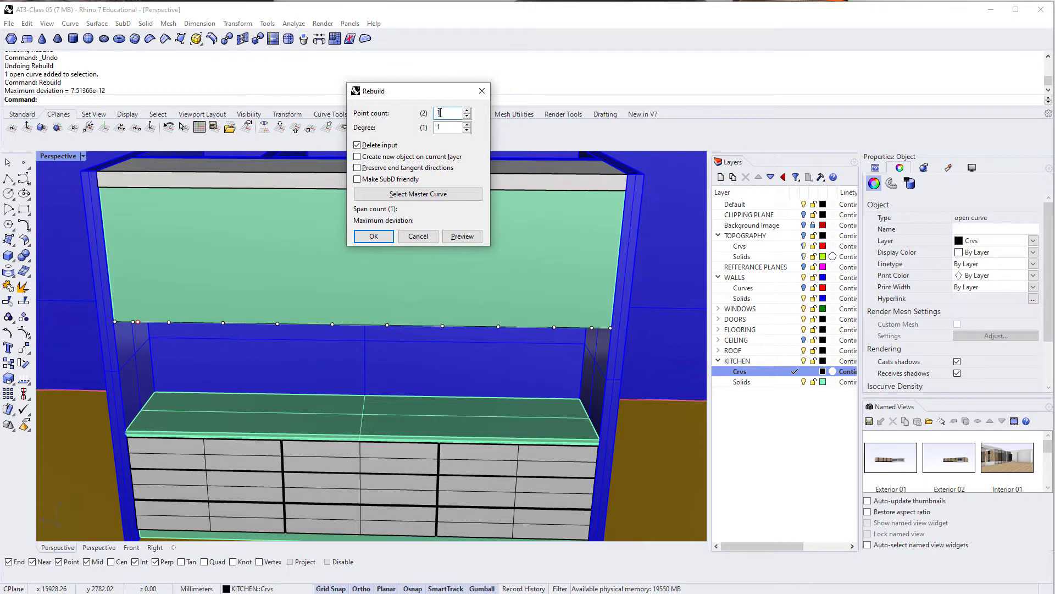
{"action": "key", "text": "Return"}
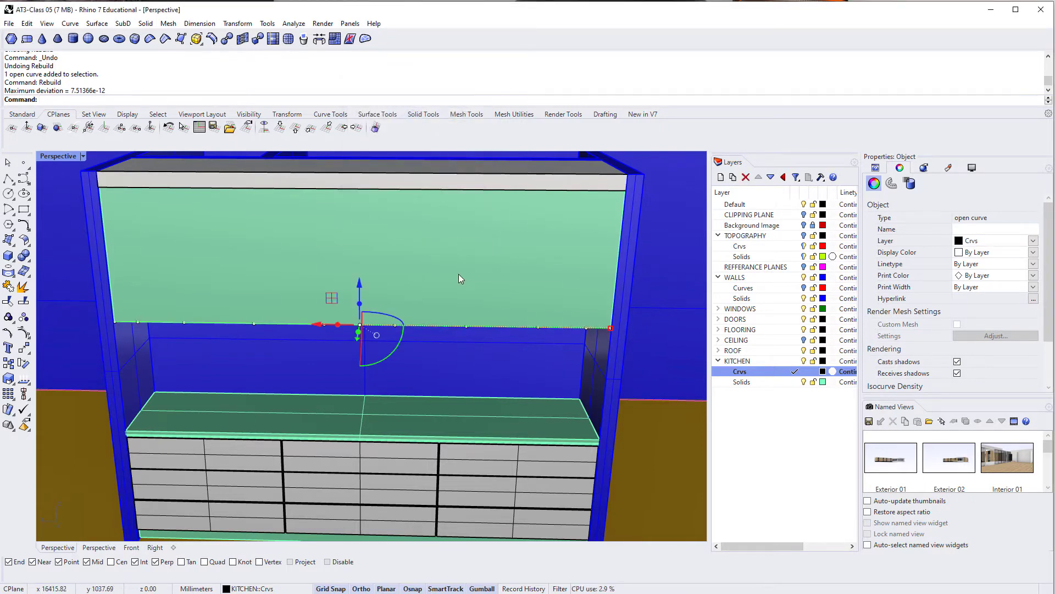
Turn off planar drawing and draw a line about 471 mm long between two neighbouring control points of the rebuilt line near one end.
{"action": "type", "text": "P"}
{"action": "key", "text": "Return"}
{"action": "key", "text": "Escape"}
{"action": "type", "text": "Line"}
{"action": "key", "text": "Return"}
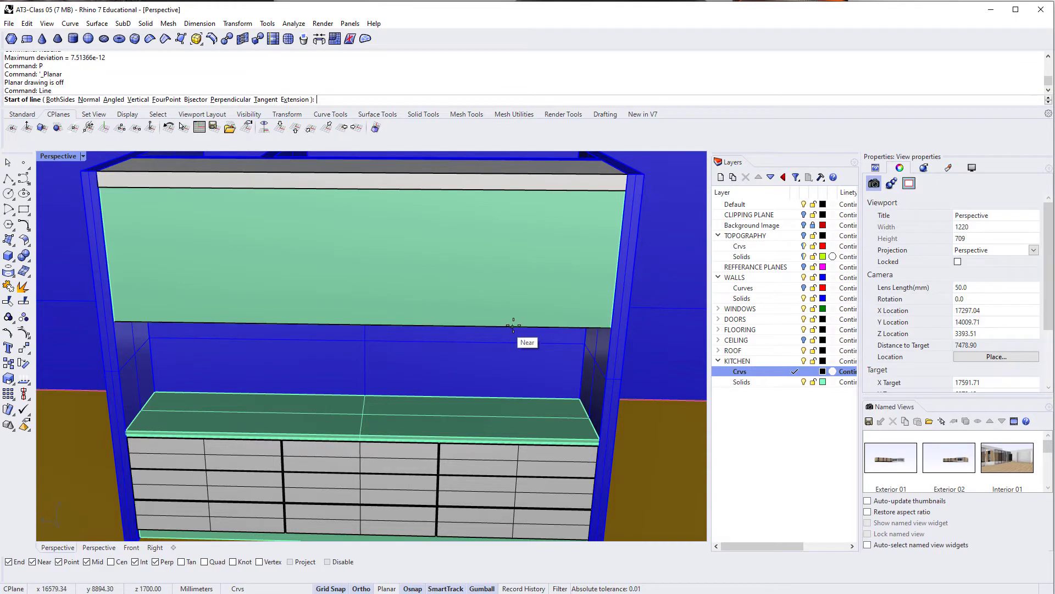
{"action": "key", "text": "Escape"}
{"action": "left_click", "coordinate": [530, 328]}
{"action": "key", "text": "Return"}
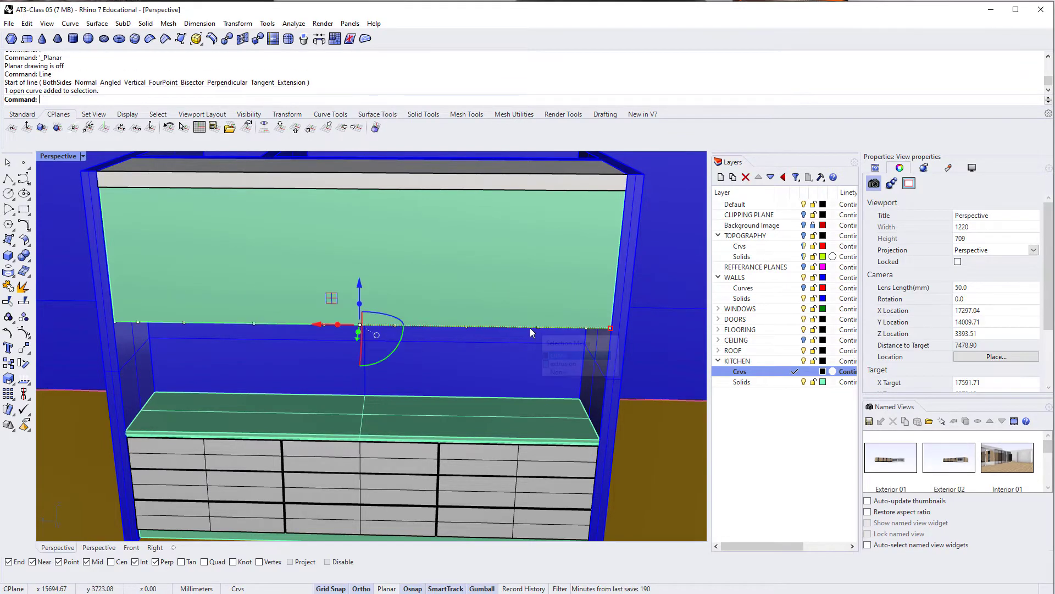
{"action": "key", "text": "Return"}
{"action": "left_click", "coordinate": [538, 328]}
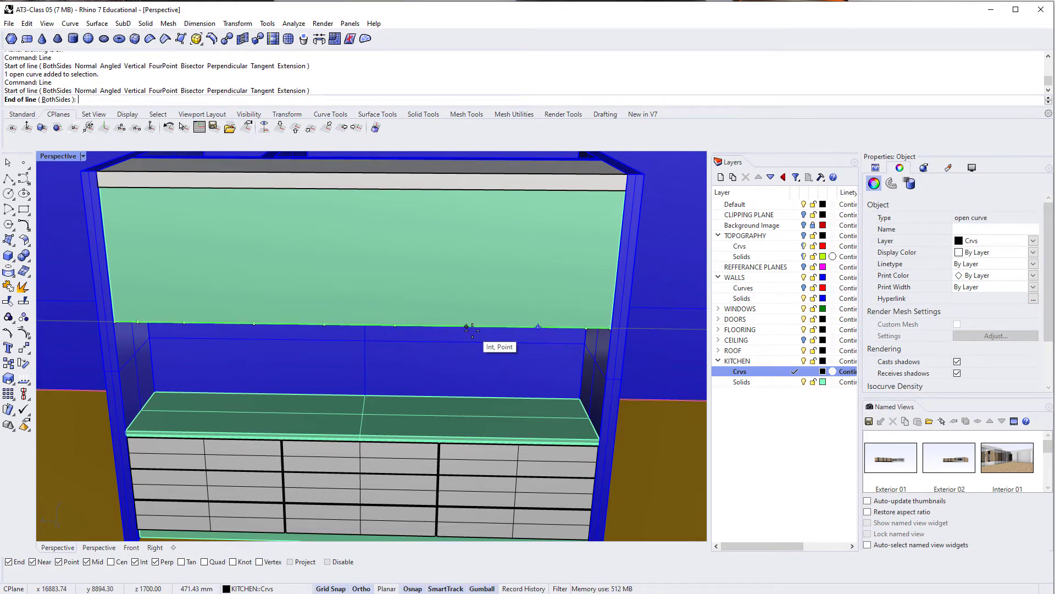
{"action": "left_click", "coordinate": [466, 327]}
{"action": "right_click_drag", "start_coordinate": [460, 320], "coordinate": [395, 357]}
{"action": "key", "text": "Escape"}
Try to draw a line from a control point of the rebuilt line up to the top of the cabinet front.
{"action": "left_click", "coordinate": [453, 366]}
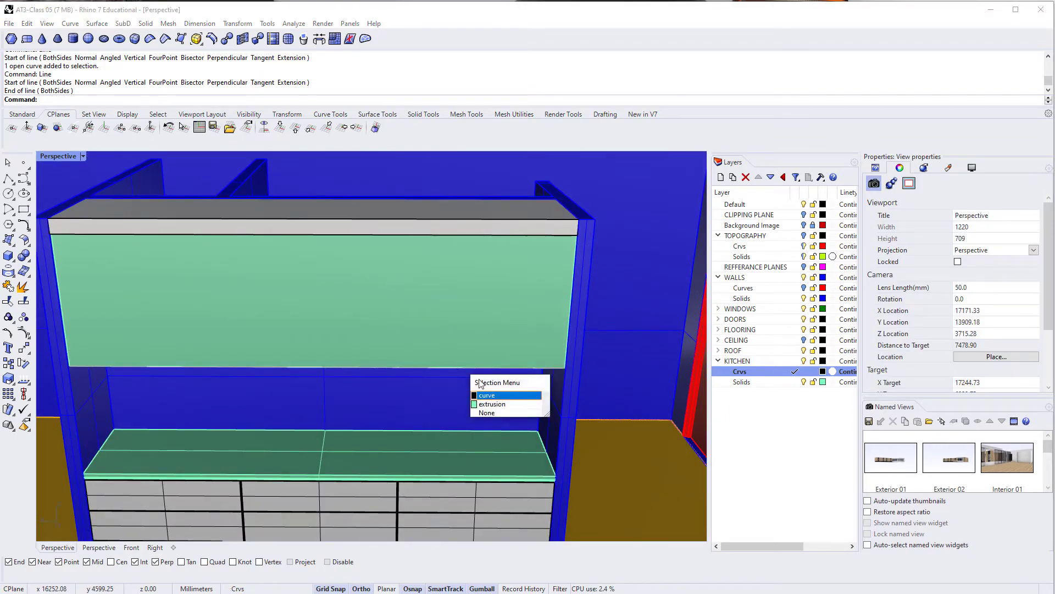
{"action": "left_click", "coordinate": [506, 400]}
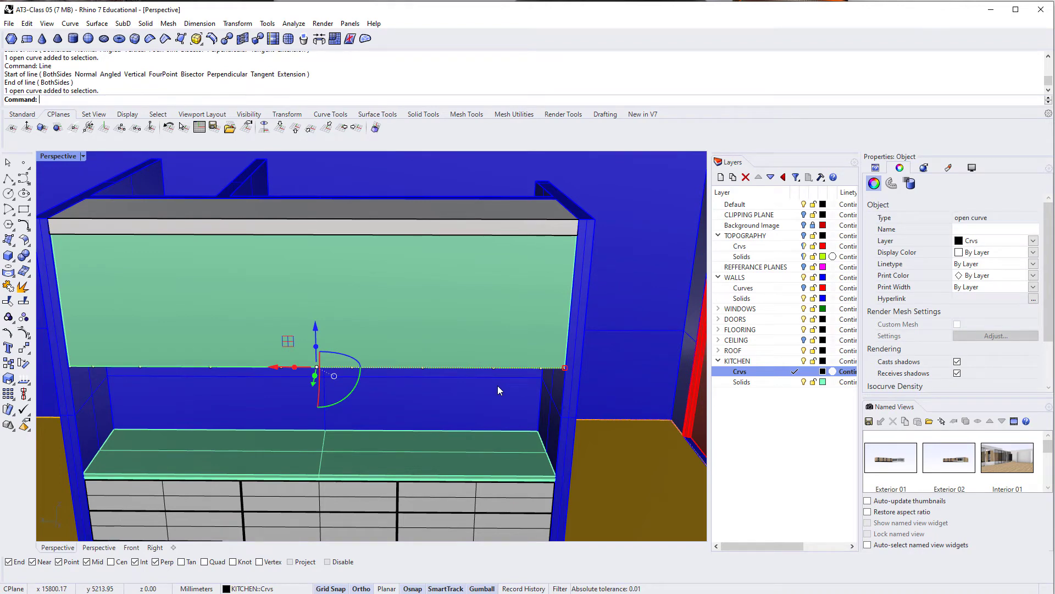
{"action": "right_click_drag", "start_coordinate": [497, 387], "coordinate": [476, 361]}
{"action": "right_click_drag", "start_coordinate": [170, 355], "coordinate": [155, 353]}
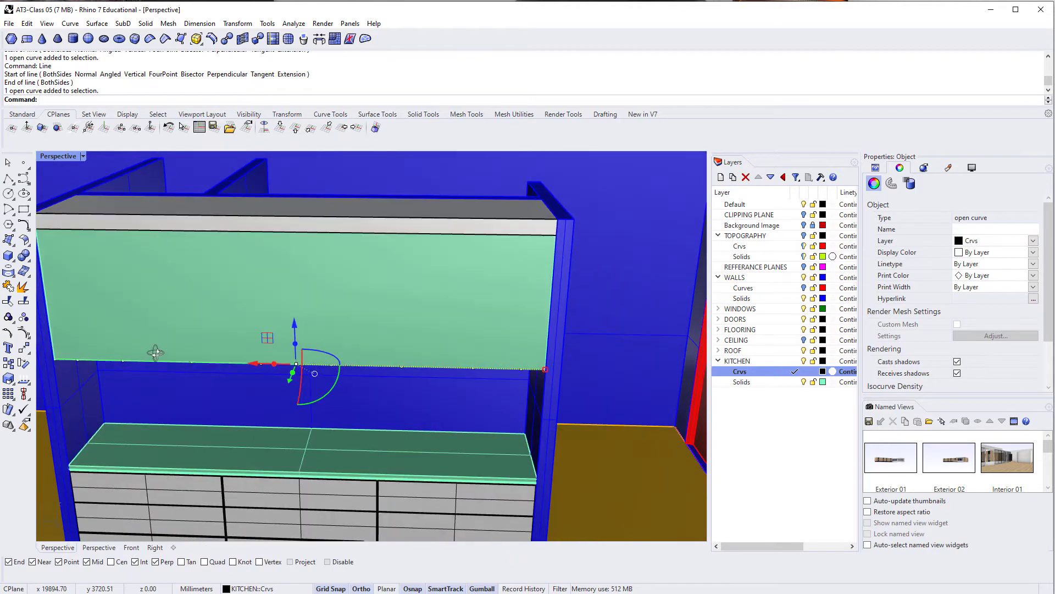
{"action": "key", "text": "Escape"}
{"action": "left_click", "coordinate": [501, 370]}
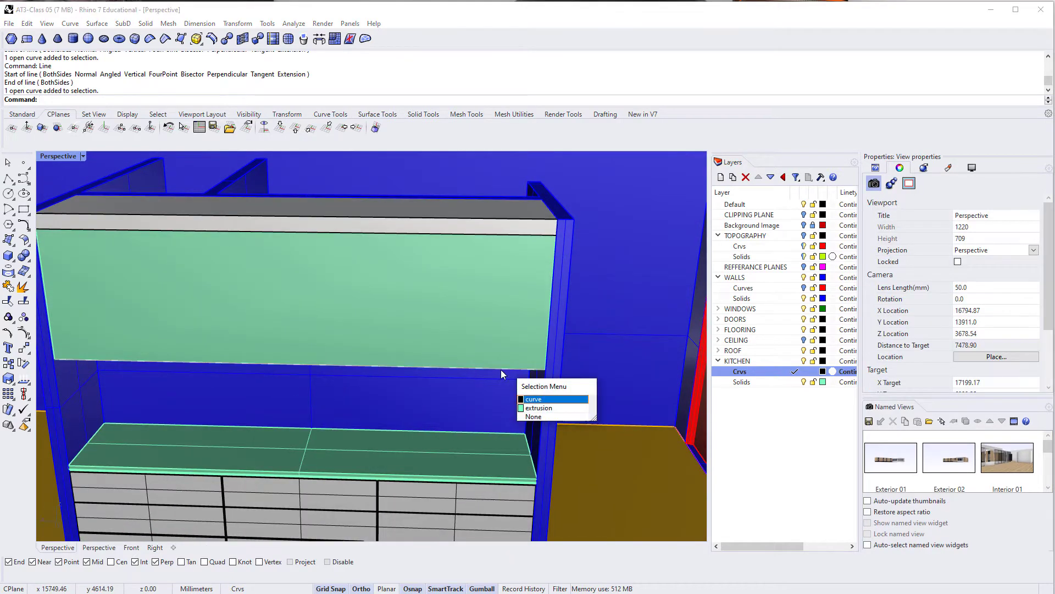
{"action": "key", "text": "Return"}
{"action": "right_click", "coordinate": [496, 366]}
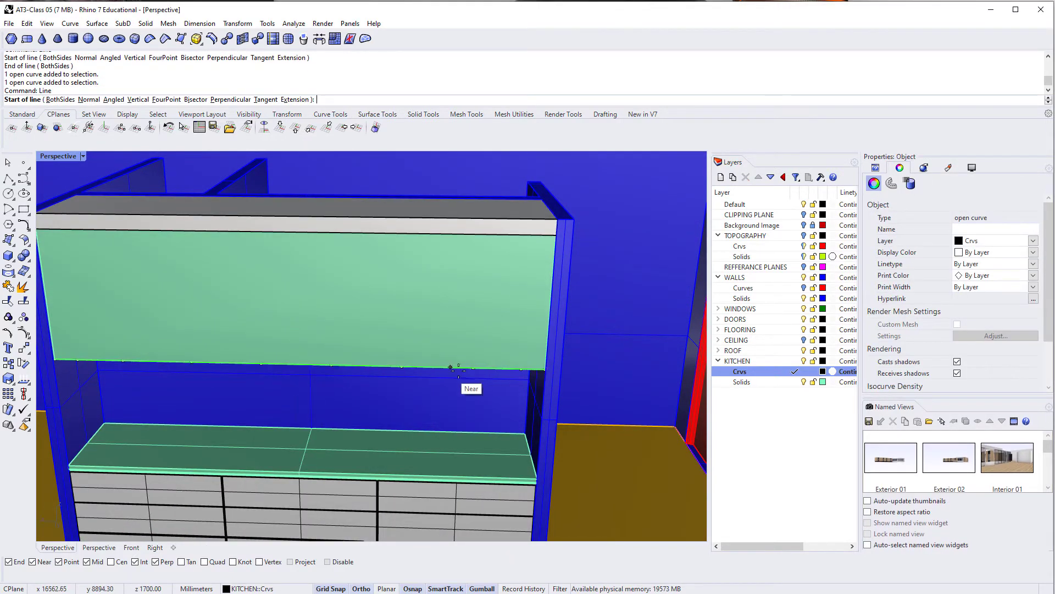
{"action": "left_click", "coordinate": [473, 368]}
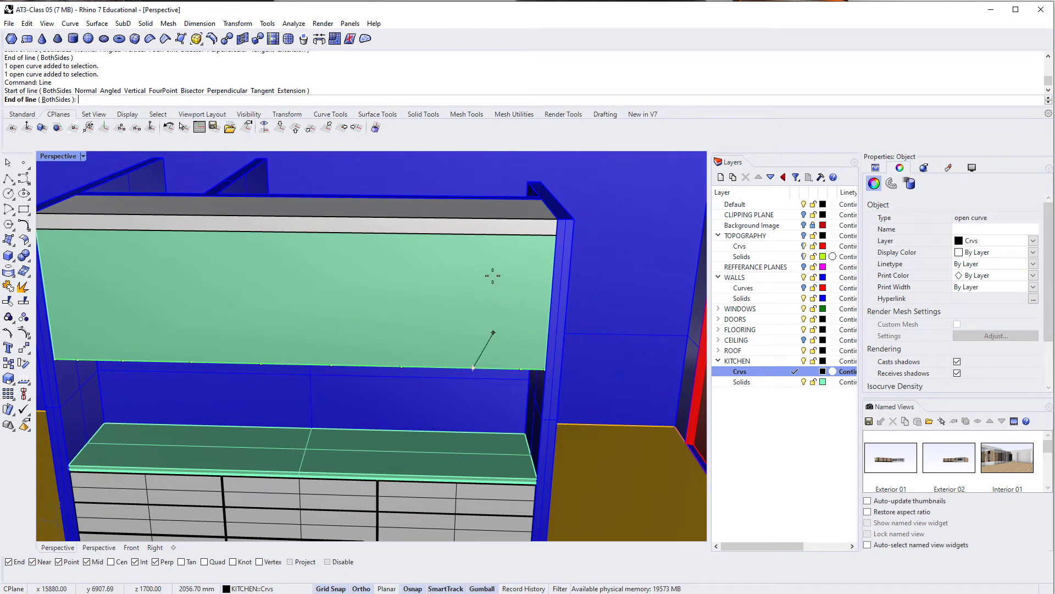
{"action": "left_click", "coordinate": [482, 236]}
{"action": "right_click_drag", "start_coordinate": [489, 219], "coordinate": [443, 292]}
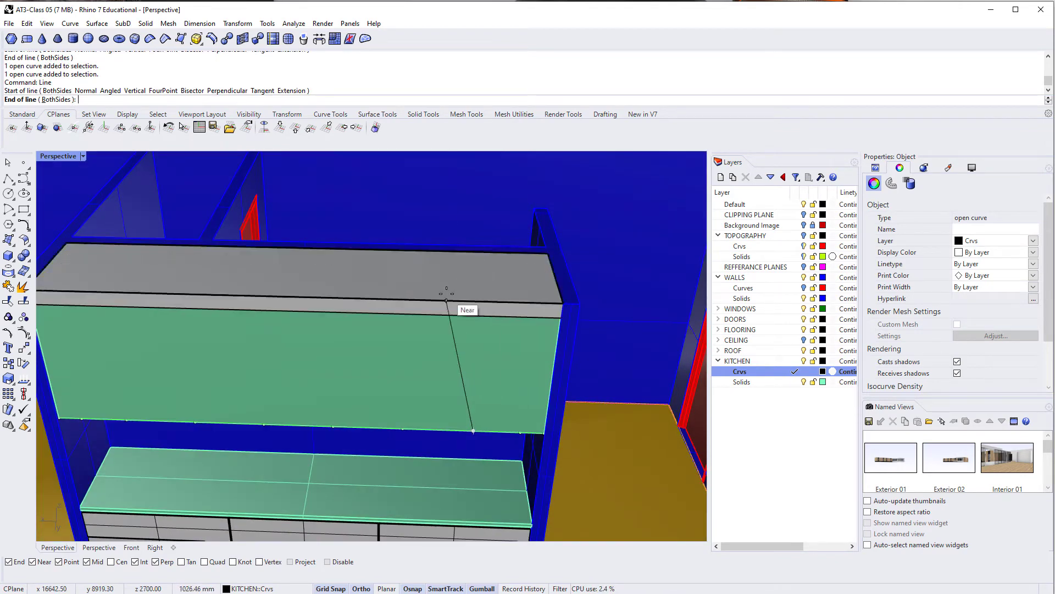
{"action": "key", "text": "ctrl+z"}
Hide the grey box on top of the upper cabinet and reselect the rebuilt line along its lower front edge.
{"action": "left_click", "coordinate": [464, 285]}
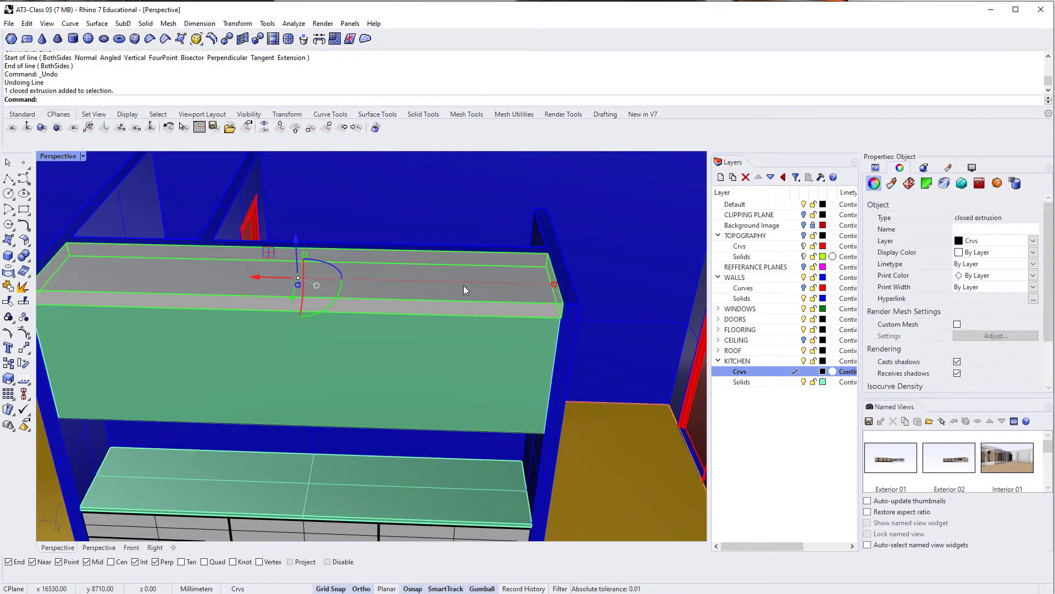
{"action": "key", "text": "ctrl+h"}
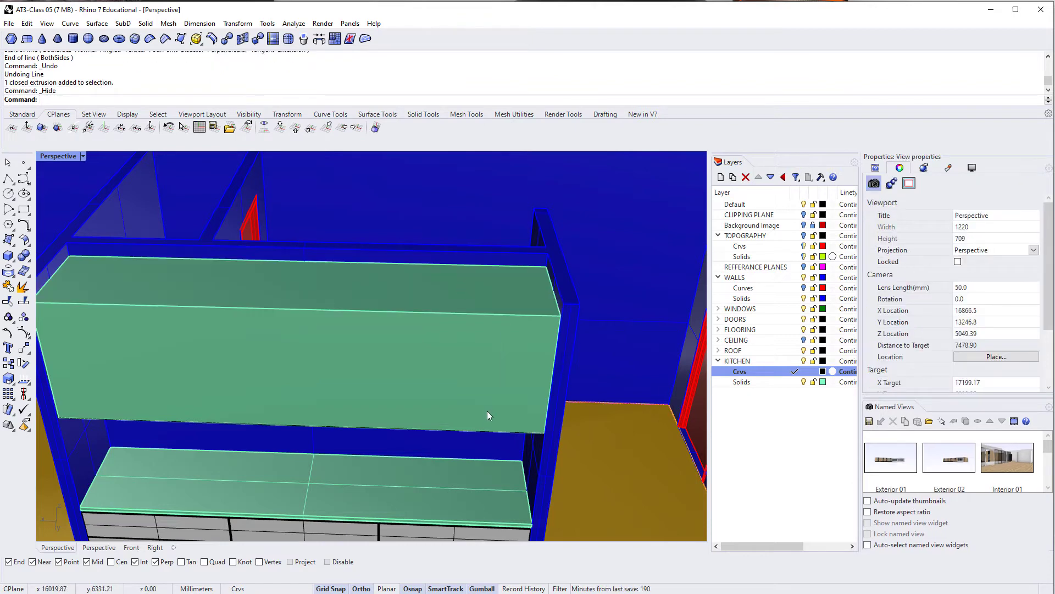
{"action": "left_click", "coordinate": [479, 429]}
{"action": "left_click", "coordinate": [514, 447]}
{"action": "right_click_drag", "start_coordinate": [454, 440], "coordinate": [417, 437]}
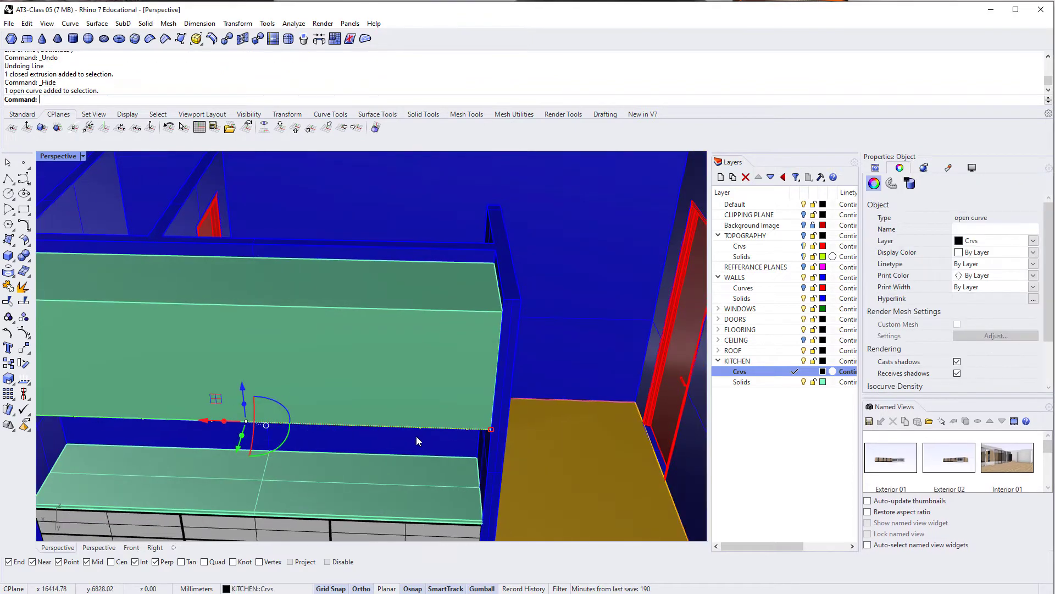
Draw a vertical line on the cabinet front from a control point near one end, perpendicular to the upper front edge.
{"action": "type", "text": "line"}
{"action": "key", "text": "Return"}
{"action": "left_click", "coordinate": [426, 424]}
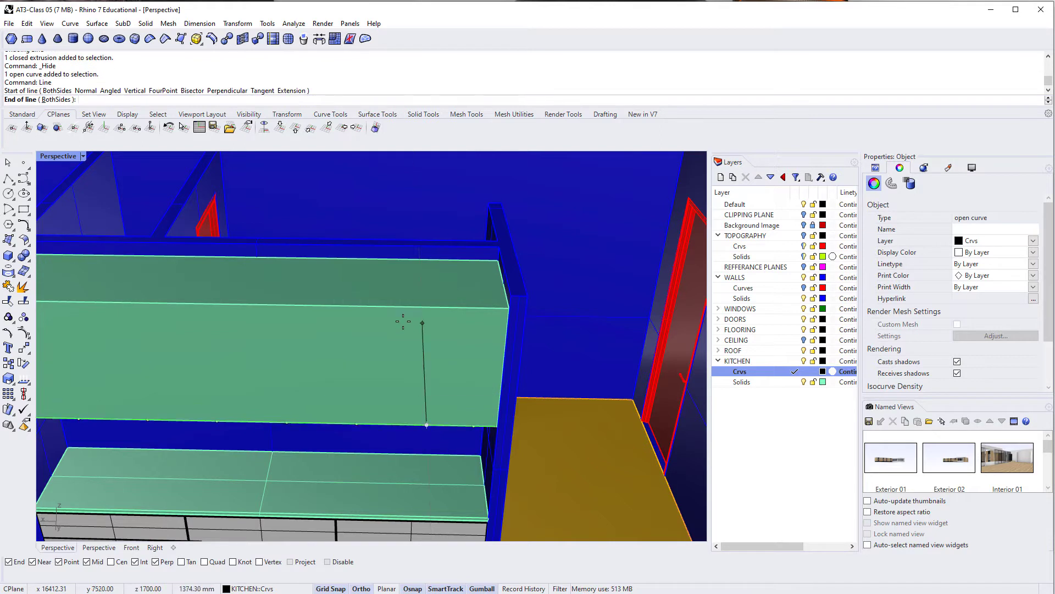
{"action": "left_click", "coordinate": [431, 308]}
Draw two more vertical divider lines from the next two control points up to the cabinet's upper front edge.
{"action": "key", "text": "Return"}
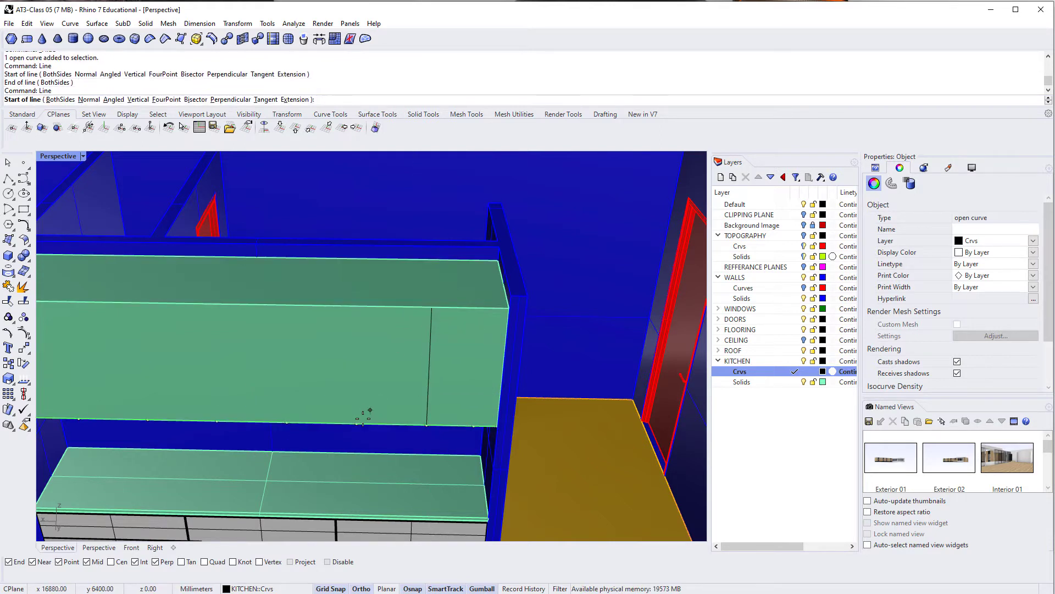
{"action": "left_click", "coordinate": [357, 423]}
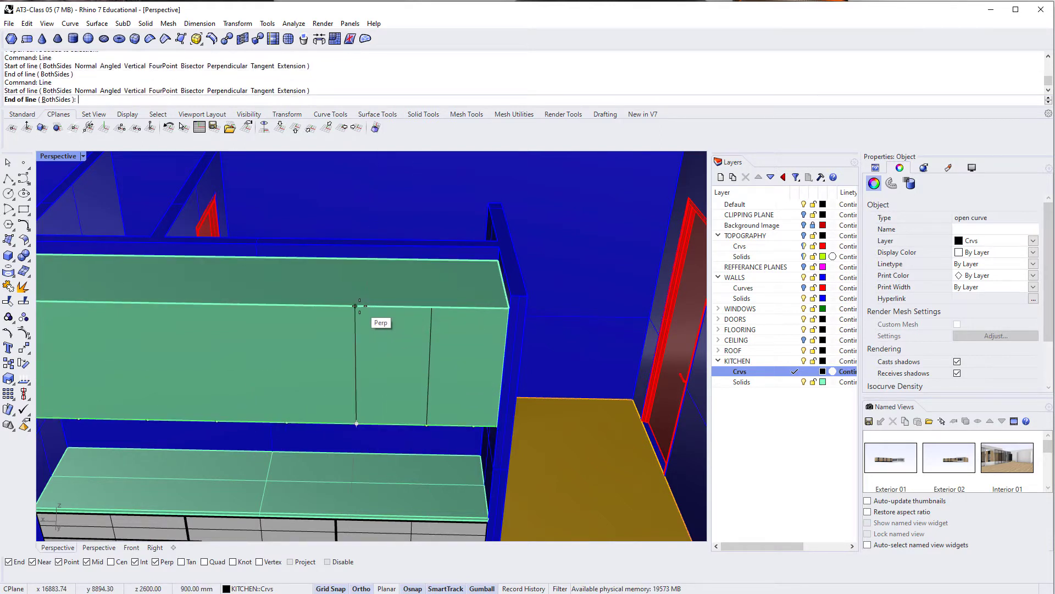
{"action": "left_click", "coordinate": [357, 306]}
{"action": "key", "text": "Return"}
{"action": "left_click", "coordinate": [286, 422]}
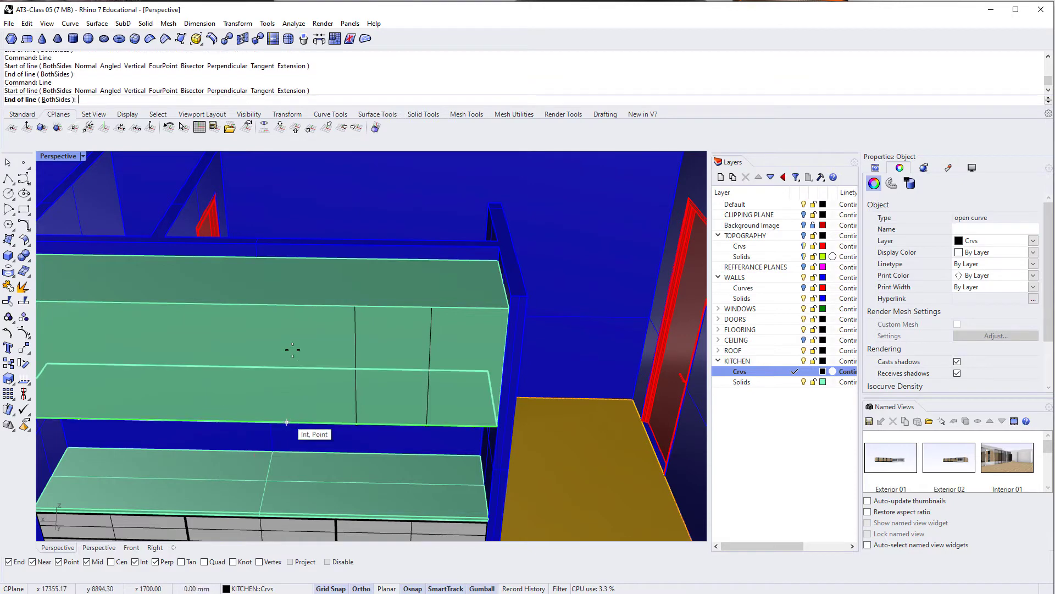
{"action": "left_click", "coordinate": [282, 302]}
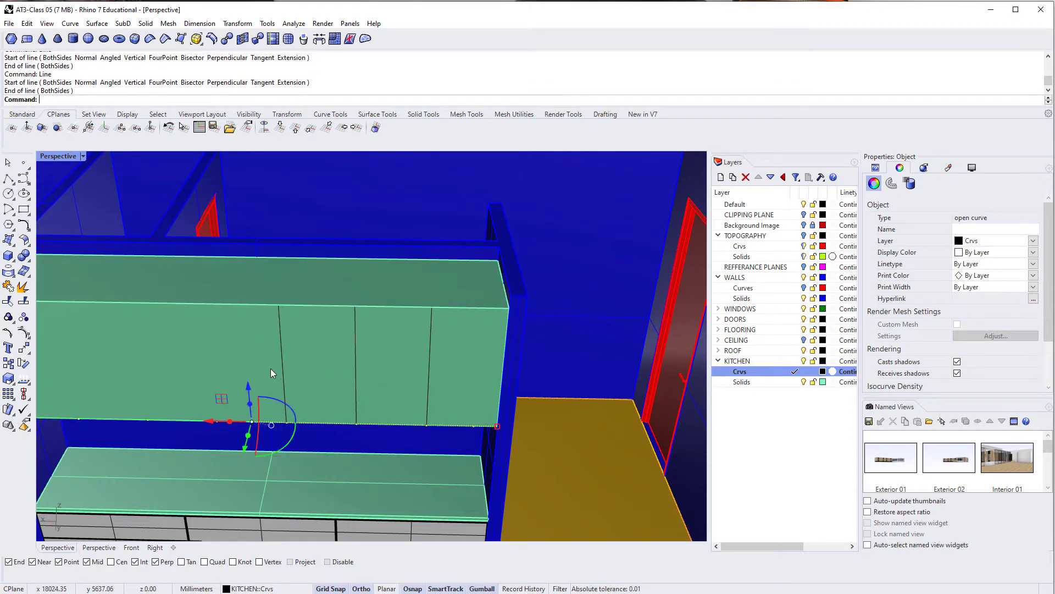
{"action": "right_click_drag", "start_coordinate": [271, 368], "coordinate": [519, 331]}
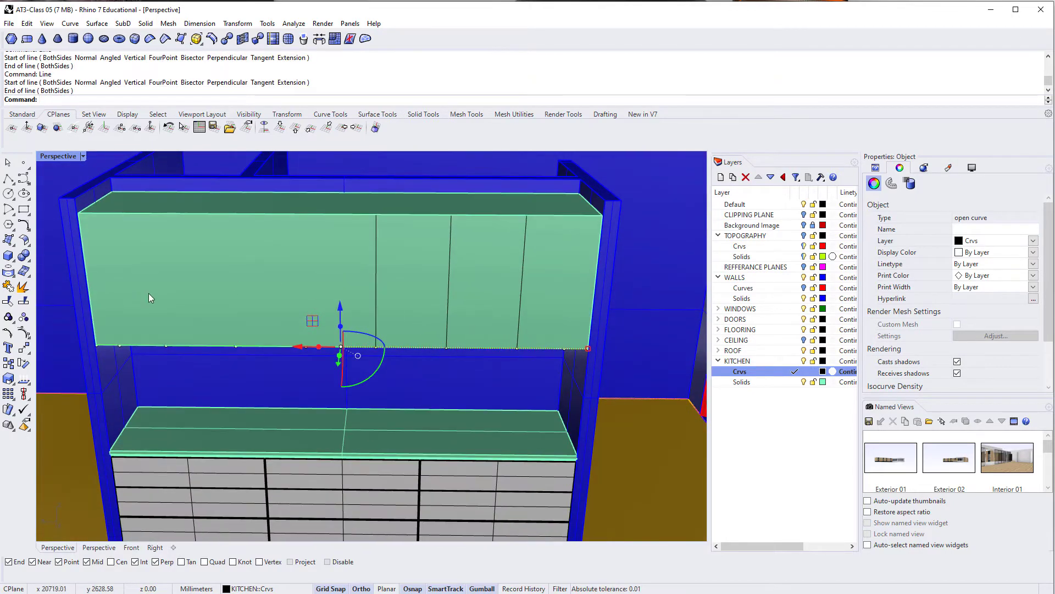
{"action": "right_click_drag", "start_coordinate": [455, 360], "coordinate": [436, 337]}
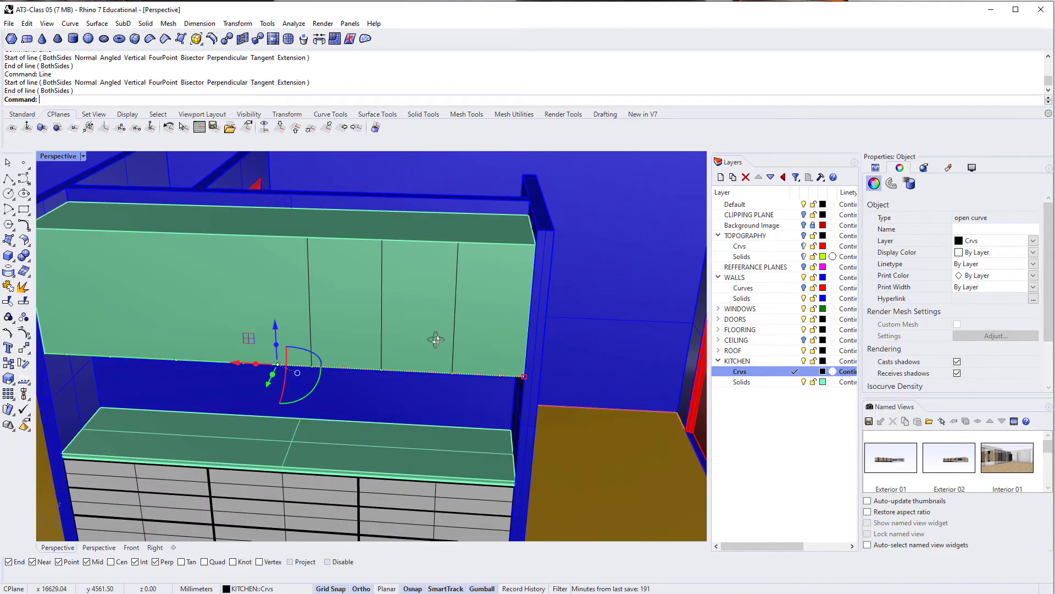
{"action": "key", "text": "Escape"}
Offset the divider line nearest the cabinet's end by 5 mm towards that end.
{"action": "right_click_drag", "start_coordinate": [430, 386], "coordinate": [382, 289]}
{"action": "left_click", "coordinate": [387, 289]}
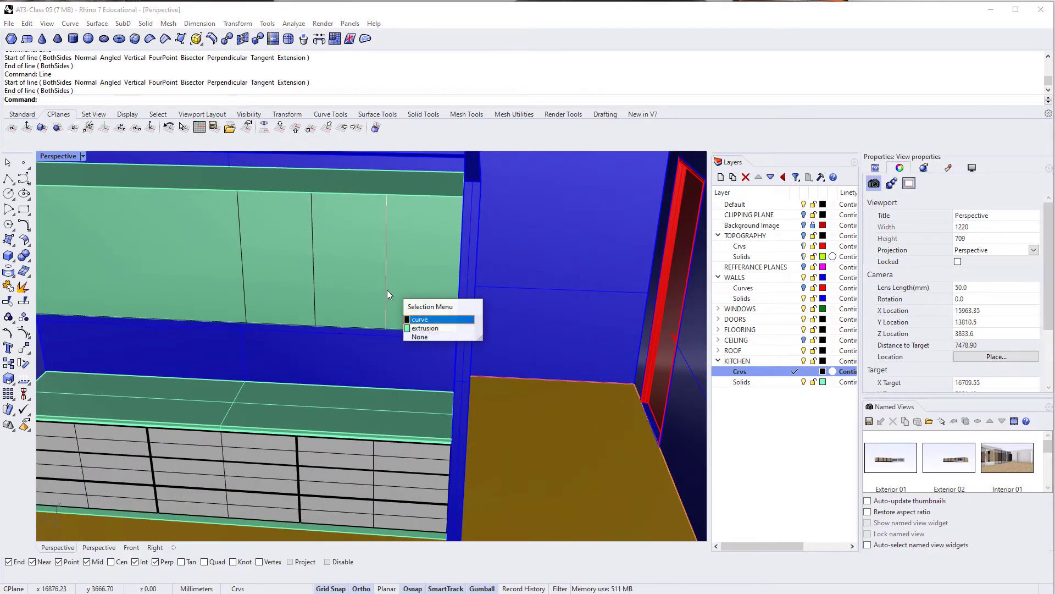
{"action": "type", "text": "offset"}
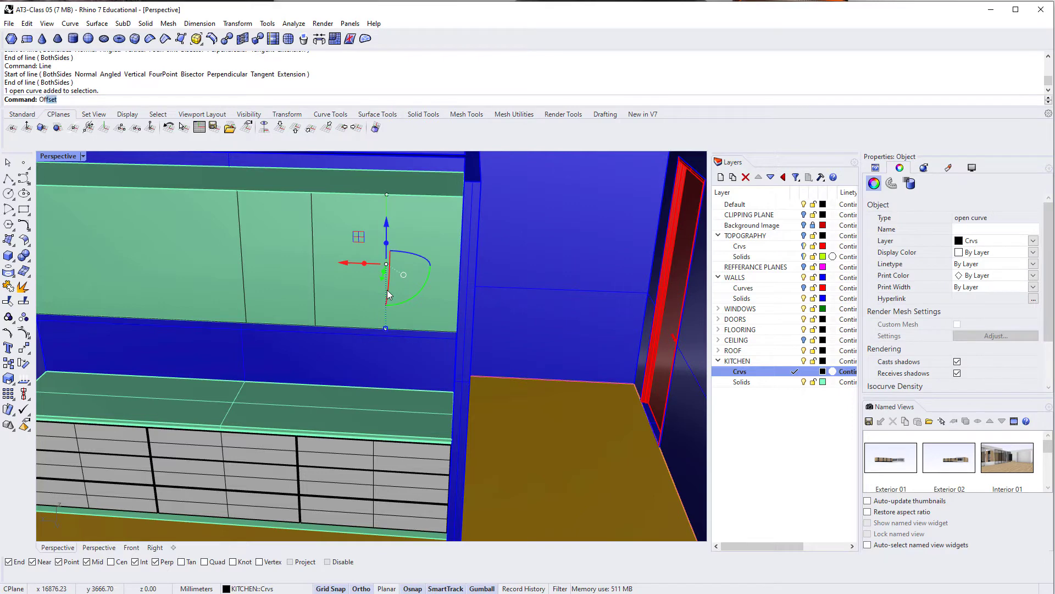
{"action": "key", "text": "Return"}
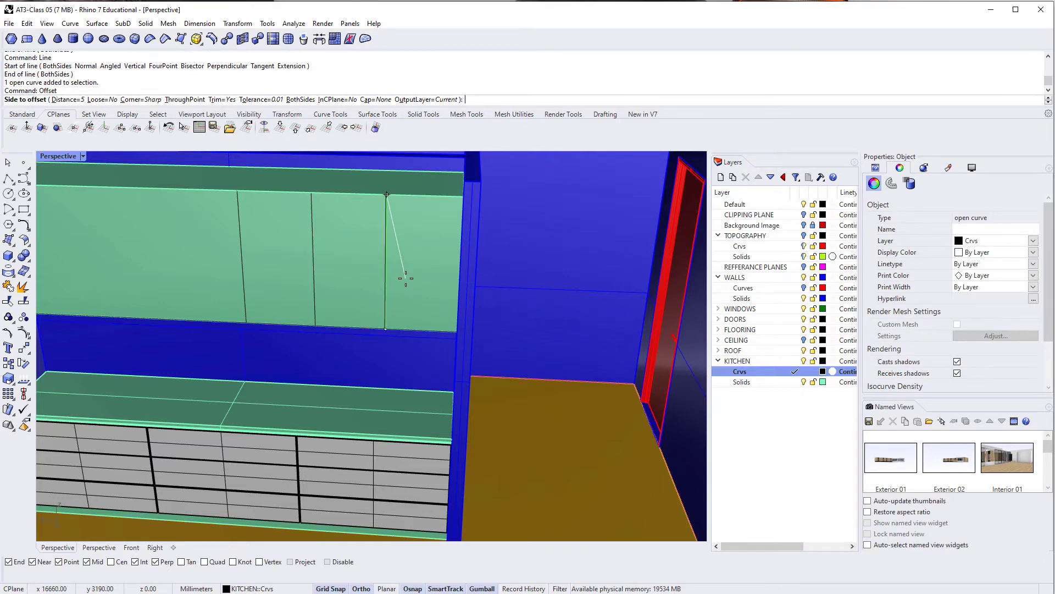
{"action": "scroll", "coordinate": [406, 278], "scroll_direction": "up", "scroll_amount": 3}
{"action": "right_click_drag", "start_coordinate": [417, 306], "coordinate": [443, 292], "text": "shift"}
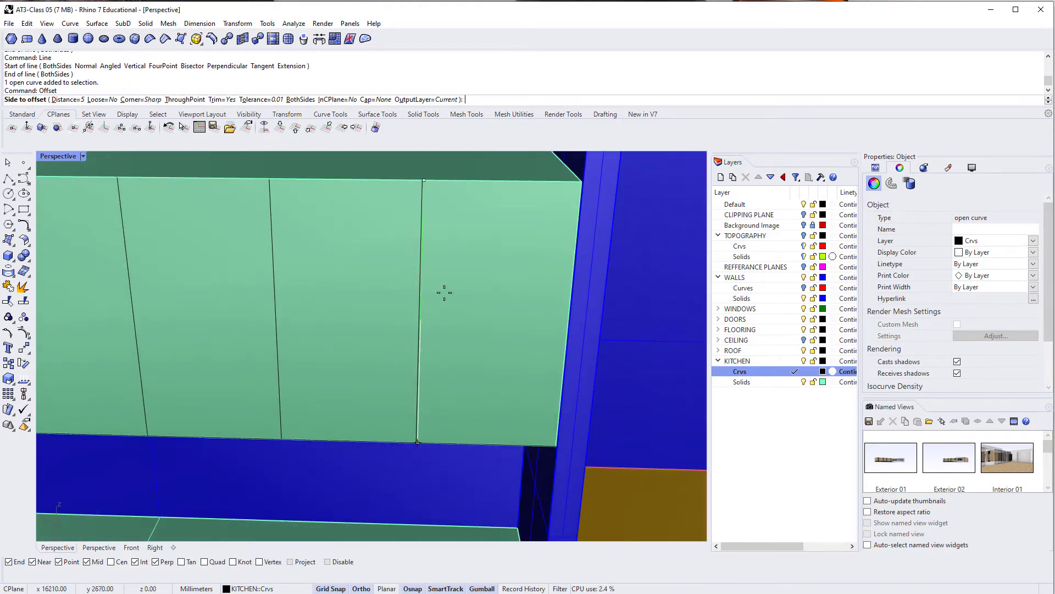
{"action": "left_click", "coordinate": [495, 204]}
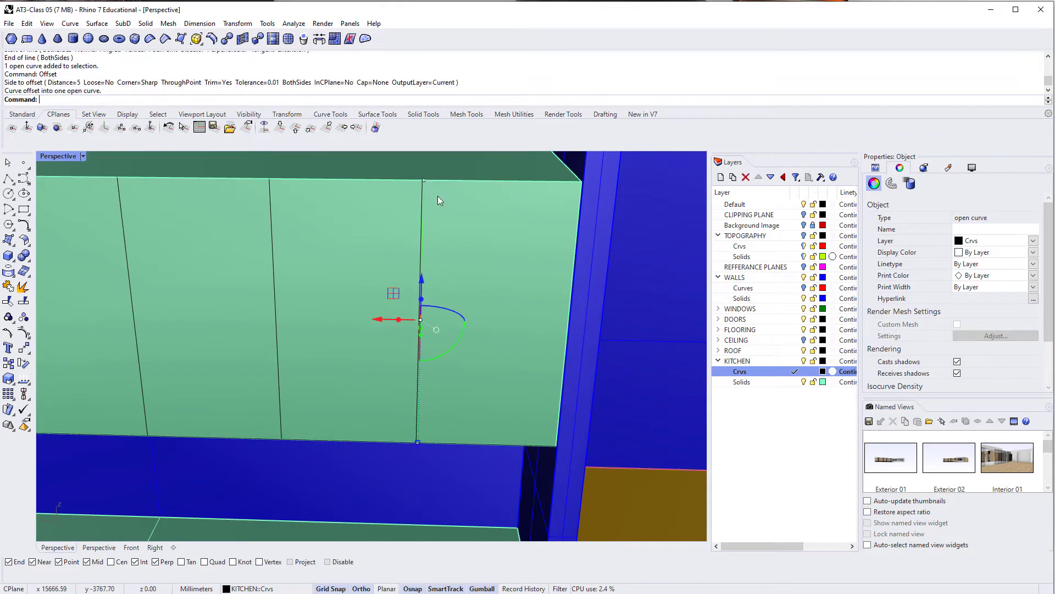
Offset the original end divider line by 5 mm on its other side, towards the middle of the cabinet.
{"action": "key", "text": "Return"}
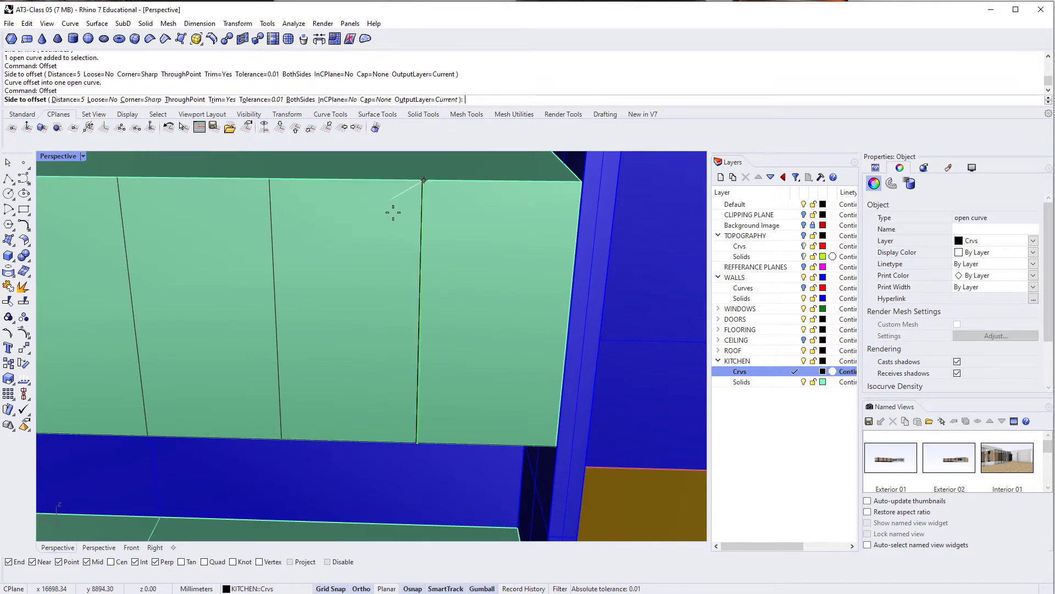
{"action": "key", "text": "Escape"}
{"action": "scroll", "coordinate": [410, 280], "scroll_direction": "up", "scroll_amount": 6}
{"action": "key", "text": "Escape"}
{"action": "left_click", "coordinate": [499, 299]}
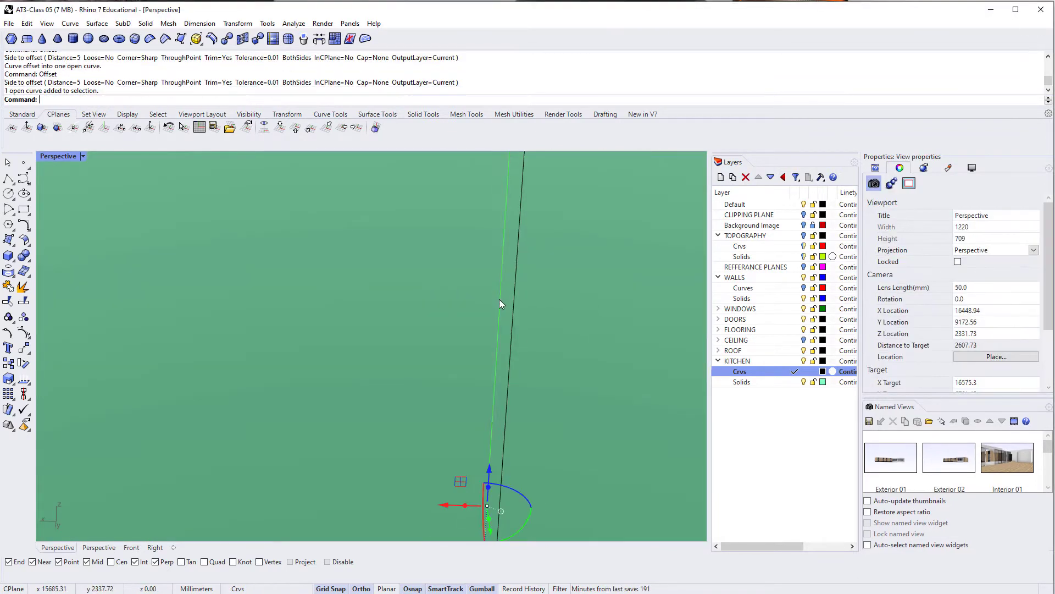
{"action": "key", "text": "Return"}
{"action": "scroll", "coordinate": [410, 297], "scroll_direction": "down", "scroll_amount": 4}
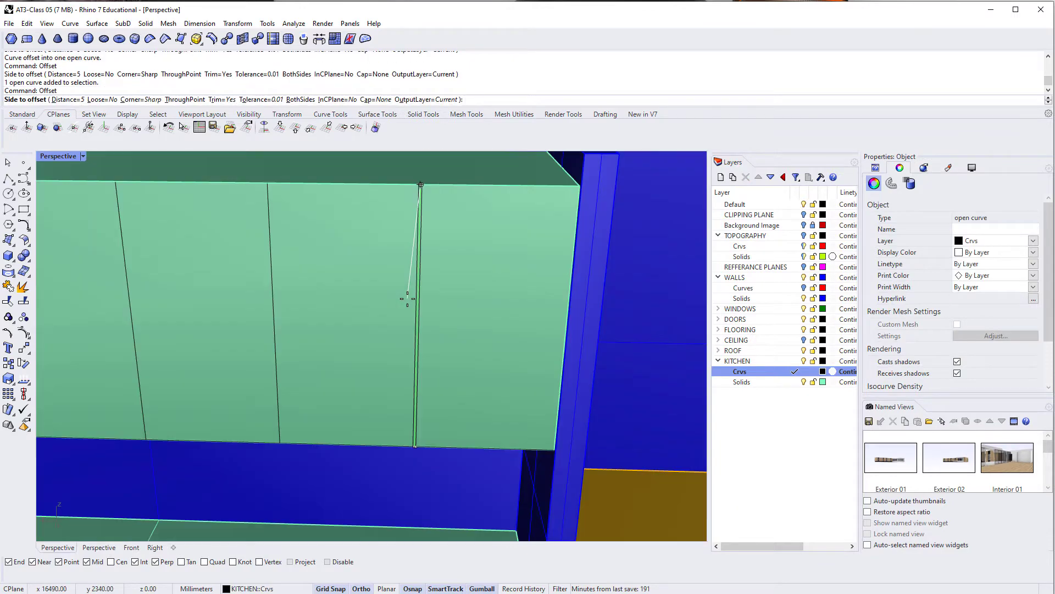
{"action": "left_click", "coordinate": [407, 299]}
{"action": "key", "text": "Escape"}
{"action": "scroll", "coordinate": [402, 344], "scroll_direction": "down", "scroll_amount": 3}
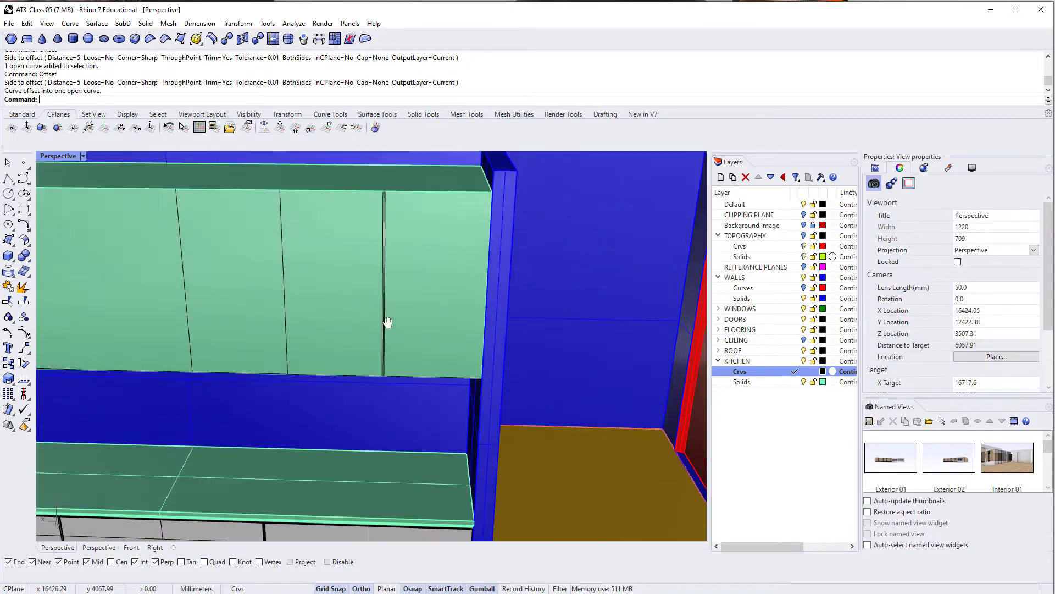
Copy the two 5 mm offset lines from the end divider's lower endpoint to the lower endpoint of the neighbouring divider.
{"action": "scroll", "coordinate": [299, 331], "scroll_direction": "up", "scroll_amount": 4}
{"action": "scroll", "coordinate": [375, 348], "scroll_direction": "up", "scroll_amount": 4}
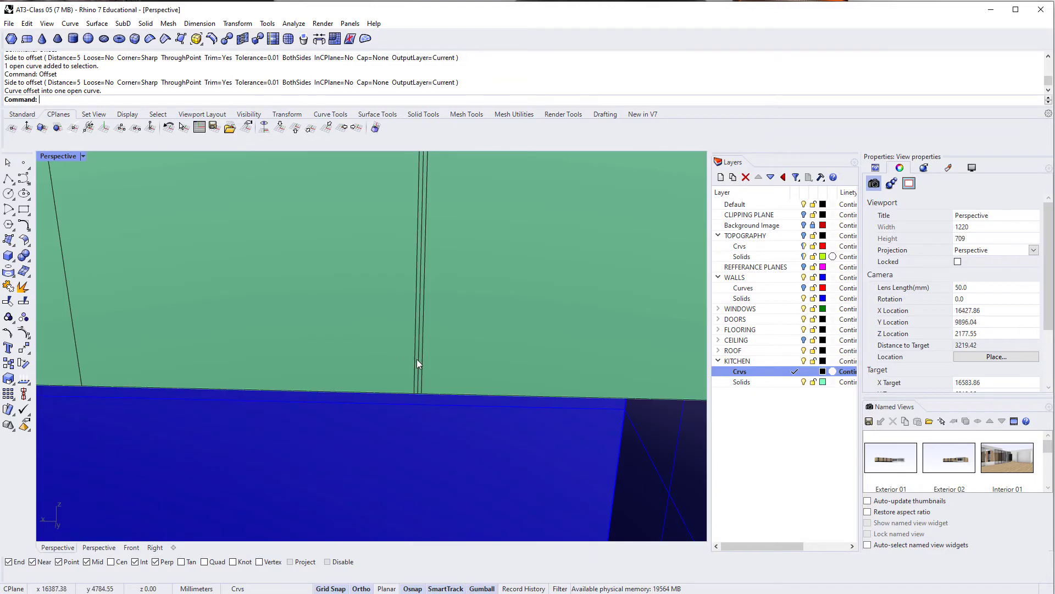
{"action": "left_click", "coordinate": [417, 359]}
{"action": "left_click", "coordinate": [424, 359]}
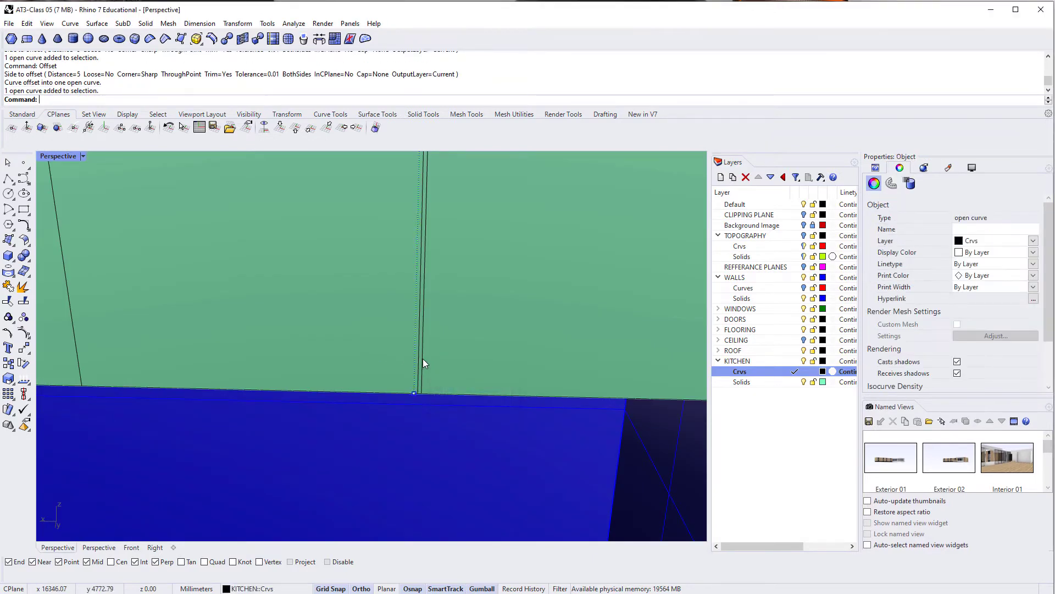
{"action": "left_click", "coordinate": [423, 358], "text": "shift"}
{"action": "left_click", "coordinate": [424, 358], "text": "shift"}
{"action": "type", "text": "Copy"}
{"action": "key", "text": "Return"}
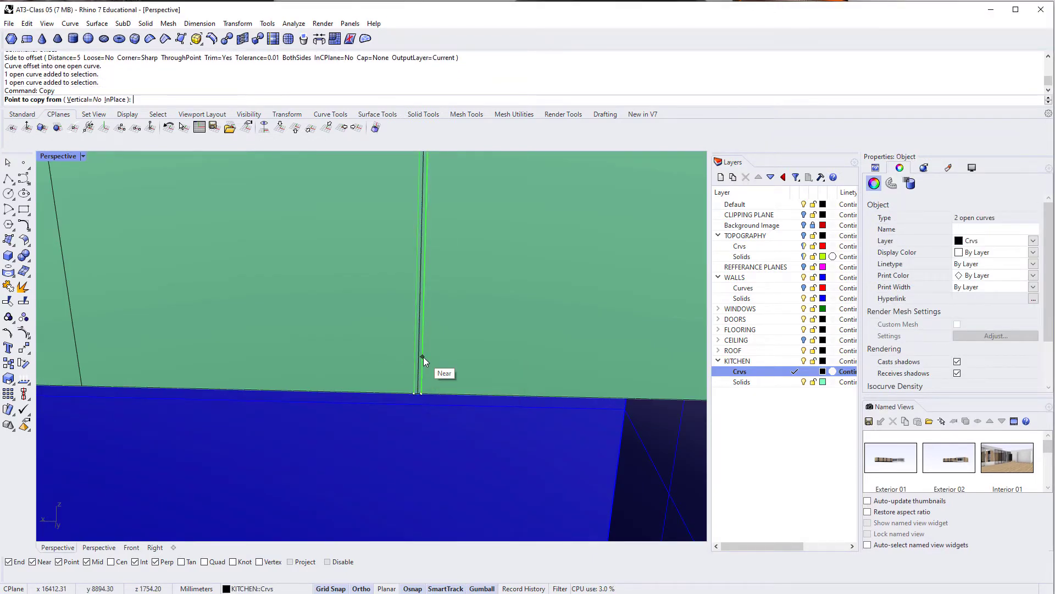
{"action": "scroll", "coordinate": [419, 383], "scroll_direction": "up", "scroll_amount": 2}
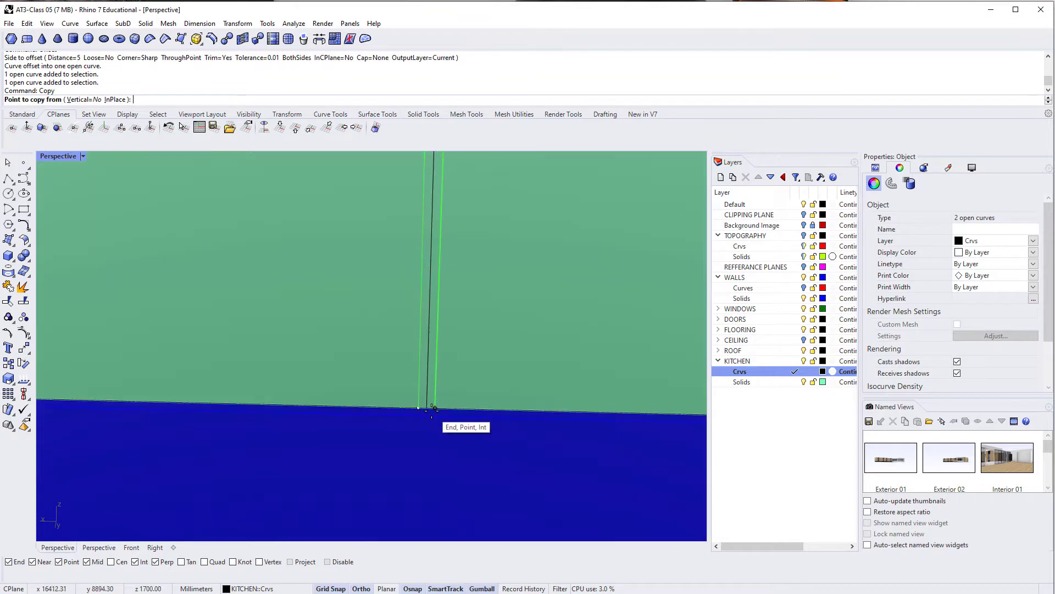
{"action": "left_click", "coordinate": [434, 407]}
{"action": "left_click", "coordinate": [433, 408]}
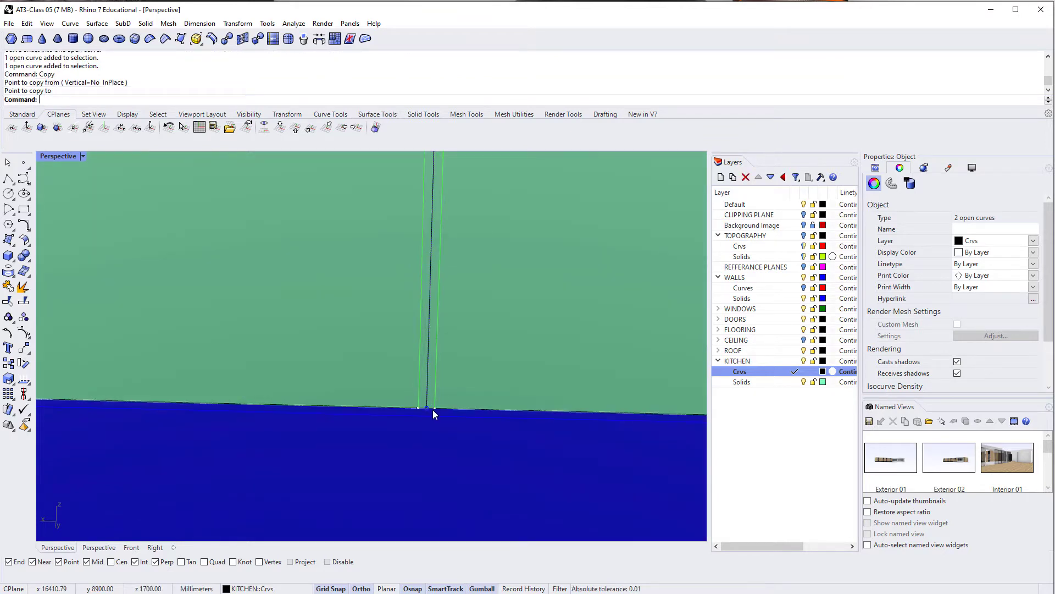
{"action": "key", "text": "Return"}
{"action": "left_click", "coordinate": [427, 408]}
{"action": "scroll", "coordinate": [426, 407], "scroll_direction": "down", "scroll_amount": 8}
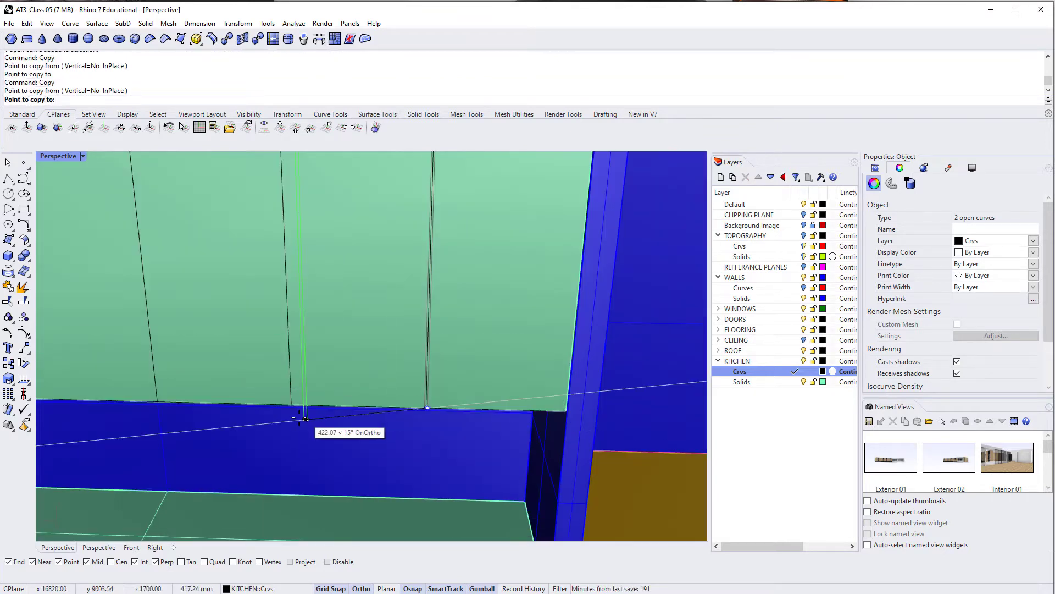
{"action": "scroll", "coordinate": [282, 398], "scroll_direction": "up", "scroll_amount": 9}
{"action": "scroll", "coordinate": [264, 382], "scroll_direction": "down", "scroll_amount": 2}
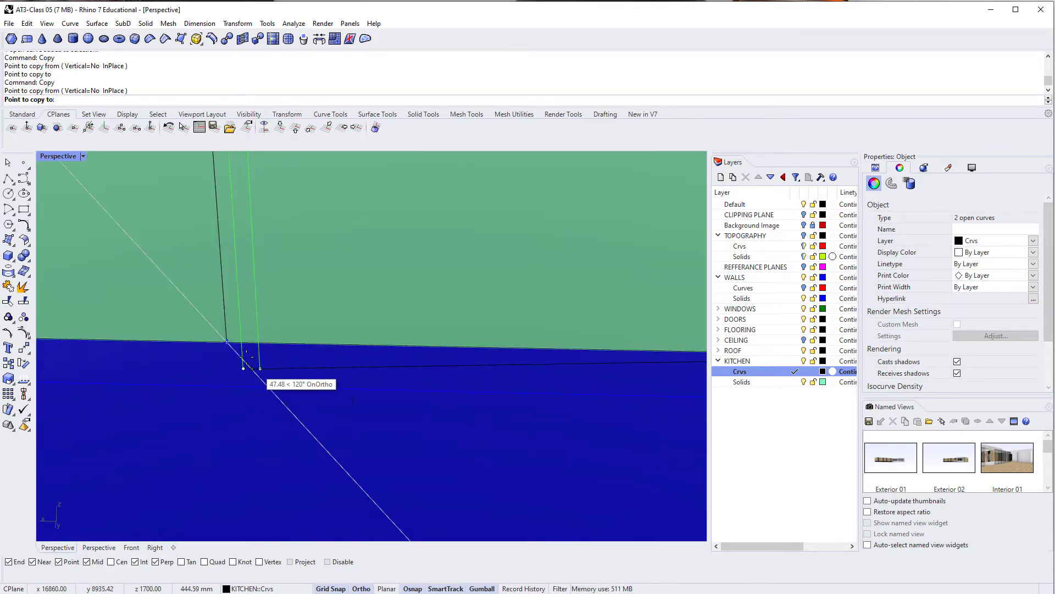
{"action": "left_click", "coordinate": [227, 342]}
{"action": "scroll", "coordinate": [299, 325], "scroll_direction": "down", "scroll_amount": 6}
{"action": "key", "text": "Return"}
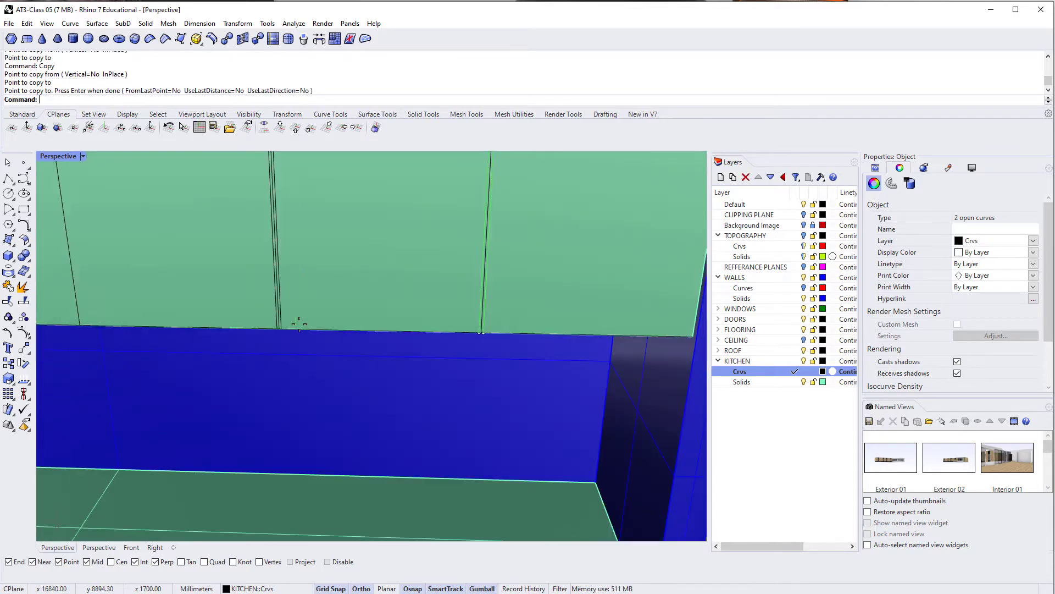
{"action": "key", "text": "Escape"}
Duplicate the end drawer front of the top row straight up into the space between the countertop and the upper cabinets.
{"action": "right_click_drag", "start_coordinate": [306, 374], "coordinate": [286, 455]}
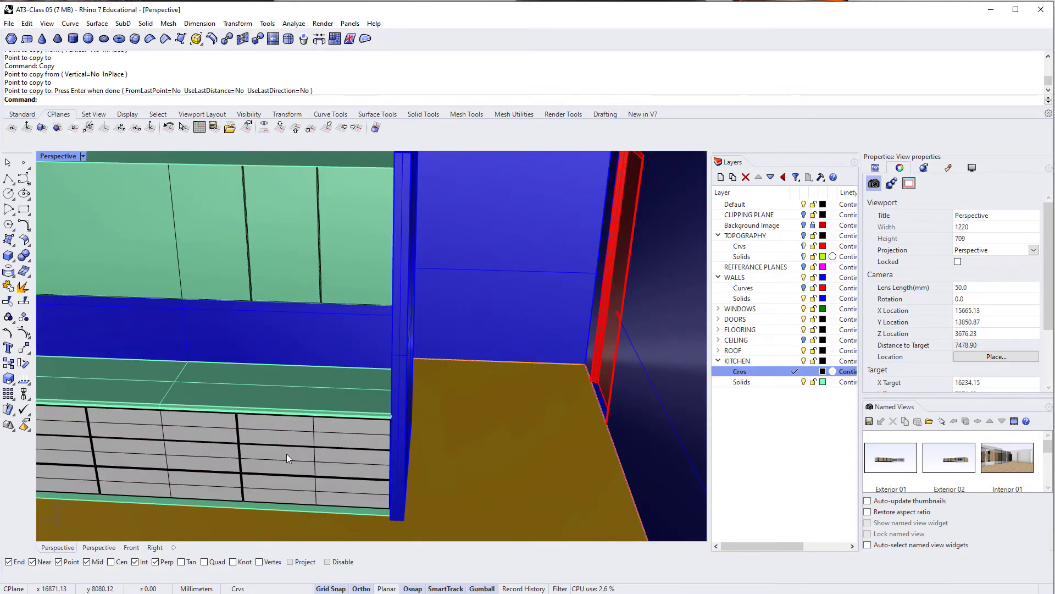
{"action": "left_click", "coordinate": [289, 440]}
{"action": "scroll", "coordinate": [302, 426], "scroll_direction": "up", "scroll_amount": 3}
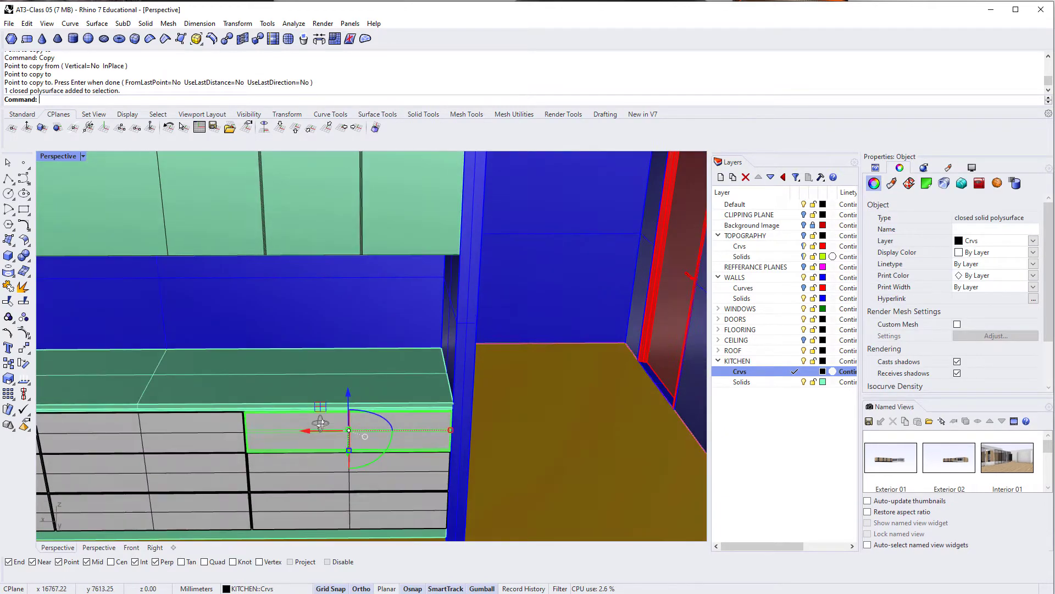
{"action": "left_click_drag", "start_coordinate": [356, 388], "coordinate": [353, 251], "text": "alt"}
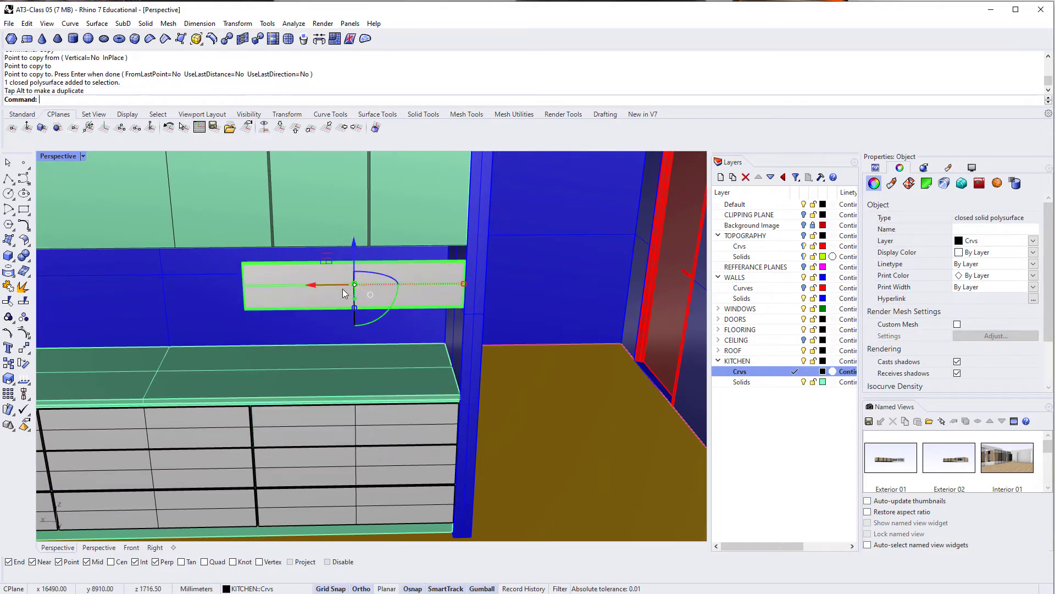
Rotate the duplicated drawer front by 180 degrees in its front plane so it is turned upside down.
{"action": "right_click_drag", "start_coordinate": [348, 292], "coordinate": [368, 383]}
{"action": "scroll", "coordinate": [345, 385], "scroll_direction": "up", "scroll_amount": 3}
{"action": "left_click", "coordinate": [375, 420]}
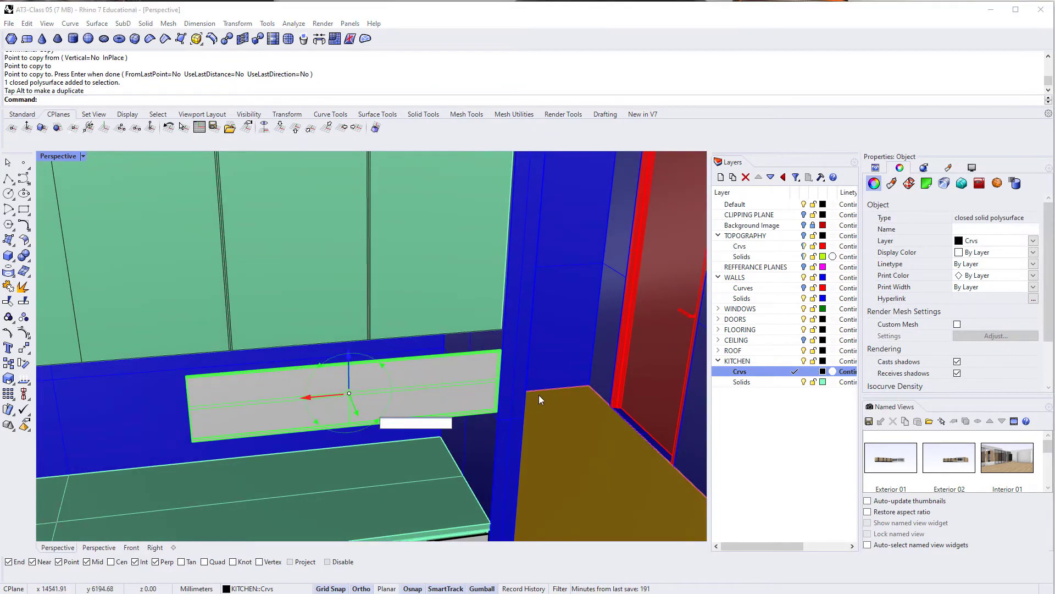
{"action": "type", "text": "180"}
{"action": "key", "text": "Return"}
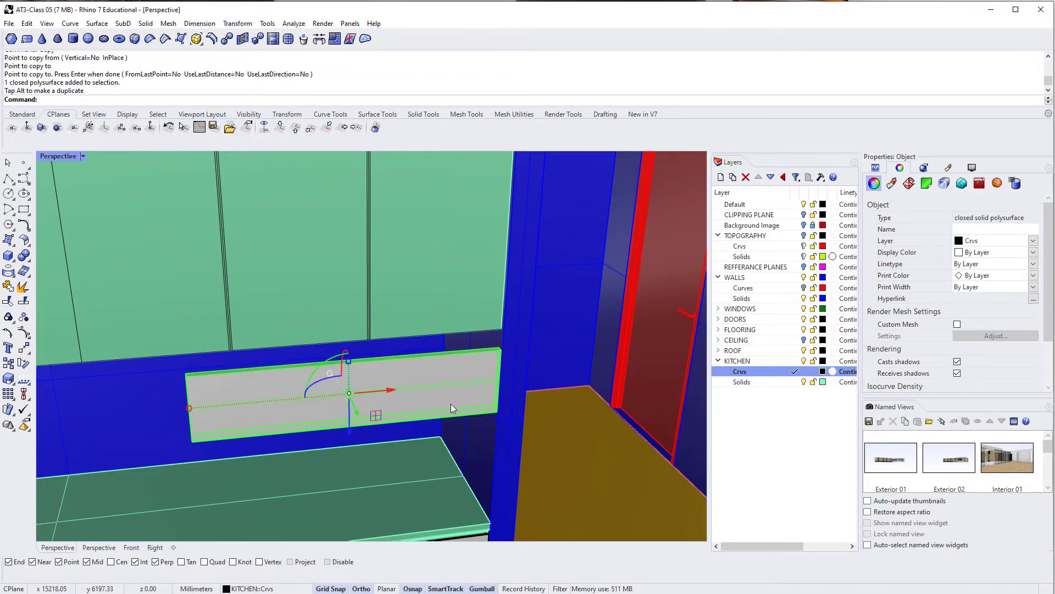
{"action": "right_click_drag", "start_coordinate": [451, 404], "coordinate": [552, 373]}
{"action": "key", "text": "Escape"}
{"action": "scroll", "coordinate": [585, 349], "scroll_direction": "up", "scroll_amount": 3}
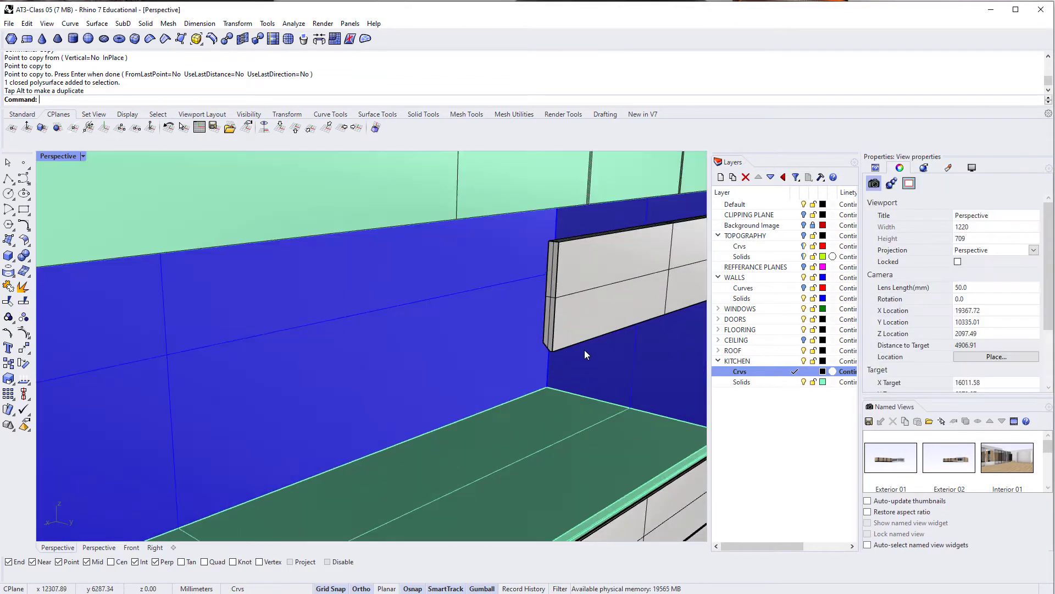
{"action": "scroll", "coordinate": [584, 350], "scroll_direction": "down", "scroll_amount": 3}
{"action": "right_click_drag", "start_coordinate": [495, 401], "coordinate": [460, 399]}
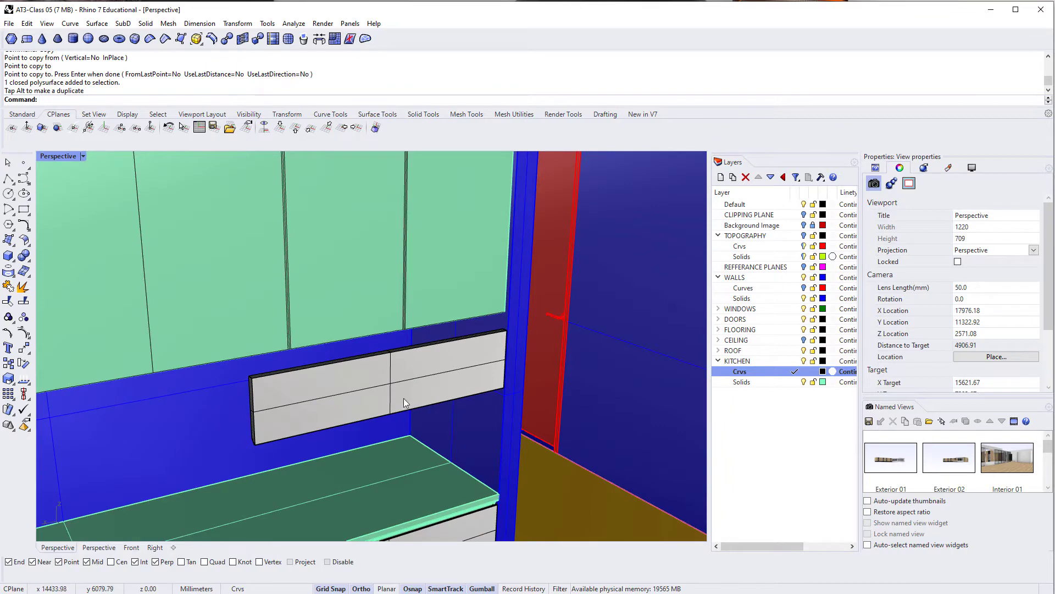
Move the duplicated front by its upper rear corner to the lower end of the gap line at the second divider.
{"action": "left_click", "coordinate": [362, 374]}
{"action": "type", "text": "zs"}
{"action": "key", "text": "Return"}
{"action": "right_click_drag", "start_coordinate": [342, 405], "coordinate": [409, 435], "text": "shift"}
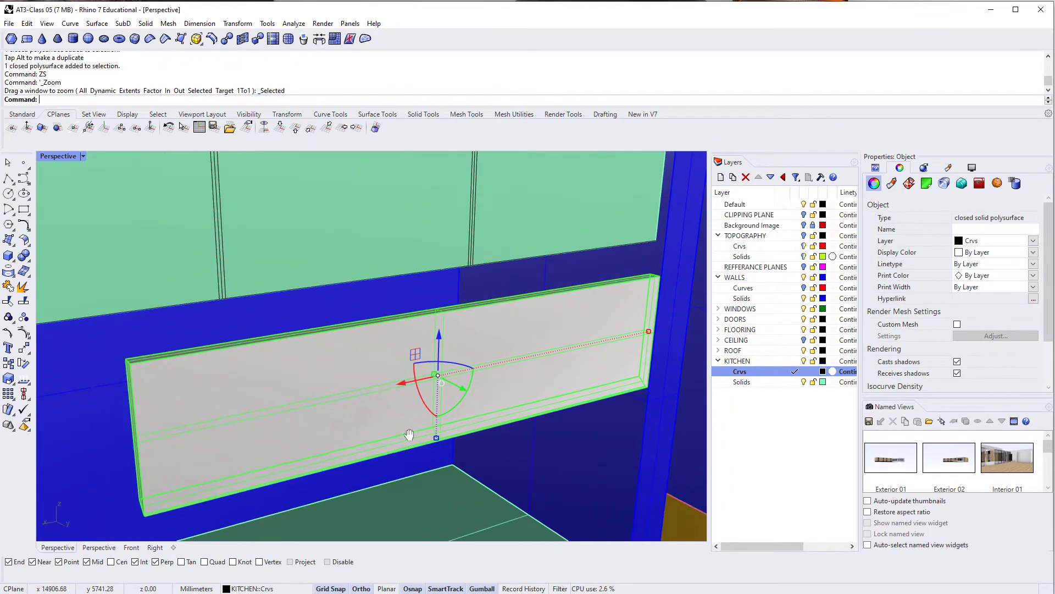
{"action": "right_click_drag", "start_coordinate": [320, 430], "coordinate": [312, 437]}
{"action": "type", "text": "m"}
{"action": "key", "text": "Return"}
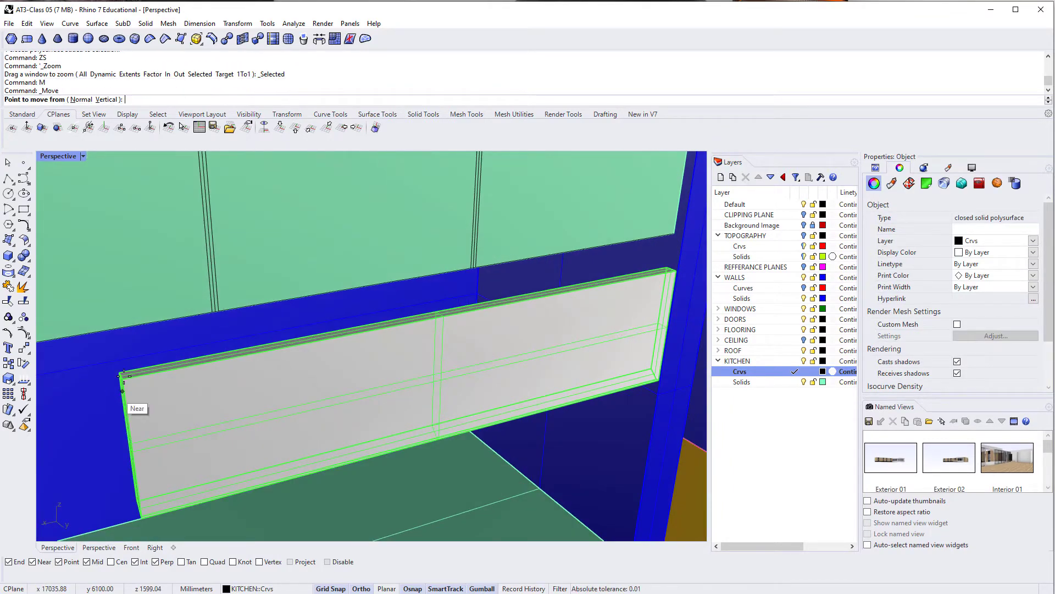
{"action": "left_click", "coordinate": [119, 373]}
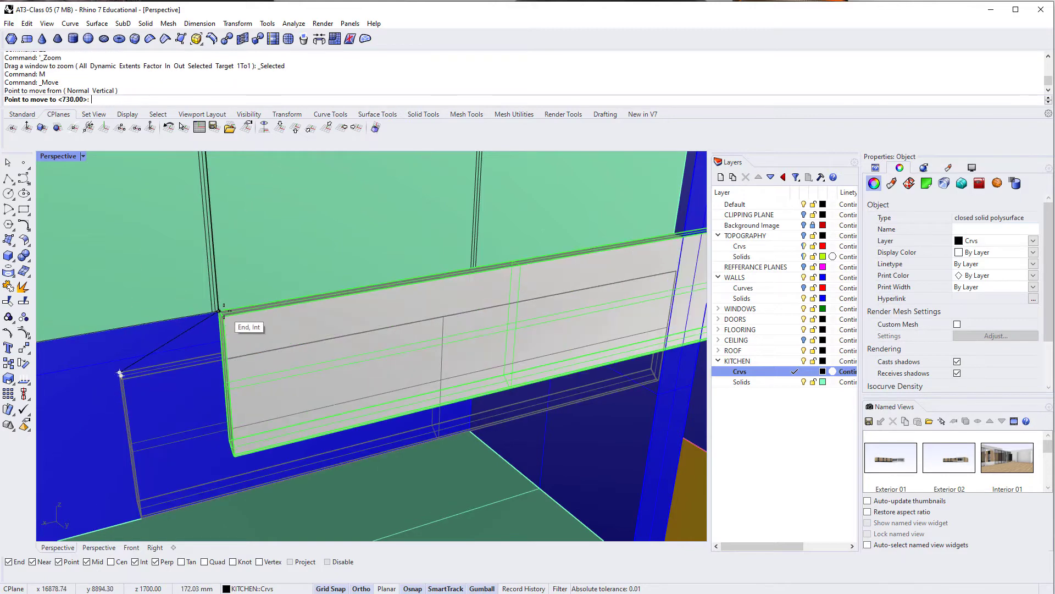
{"action": "left_click", "coordinate": [219, 312]}
Scale the front in one direction with Scale1D so its width spans from the second divider's gap to the end divider's gap.
{"action": "right_click_drag", "start_coordinate": [381, 328], "coordinate": [133, 347]}
{"action": "type", "text": "scale1d"}
{"action": "key", "text": "Return"}
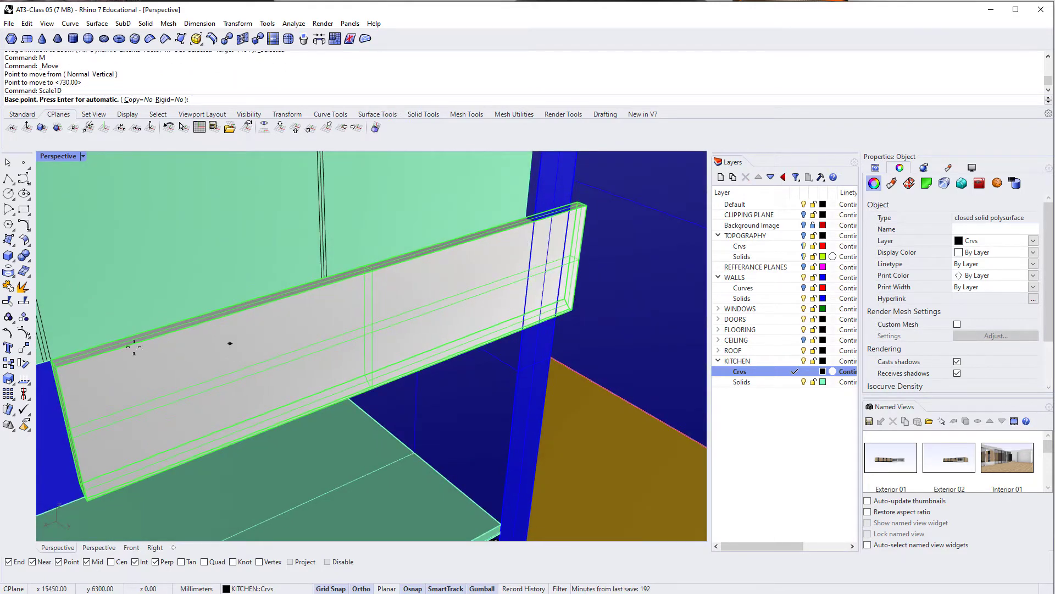
{"action": "left_click", "coordinate": [53, 360]}
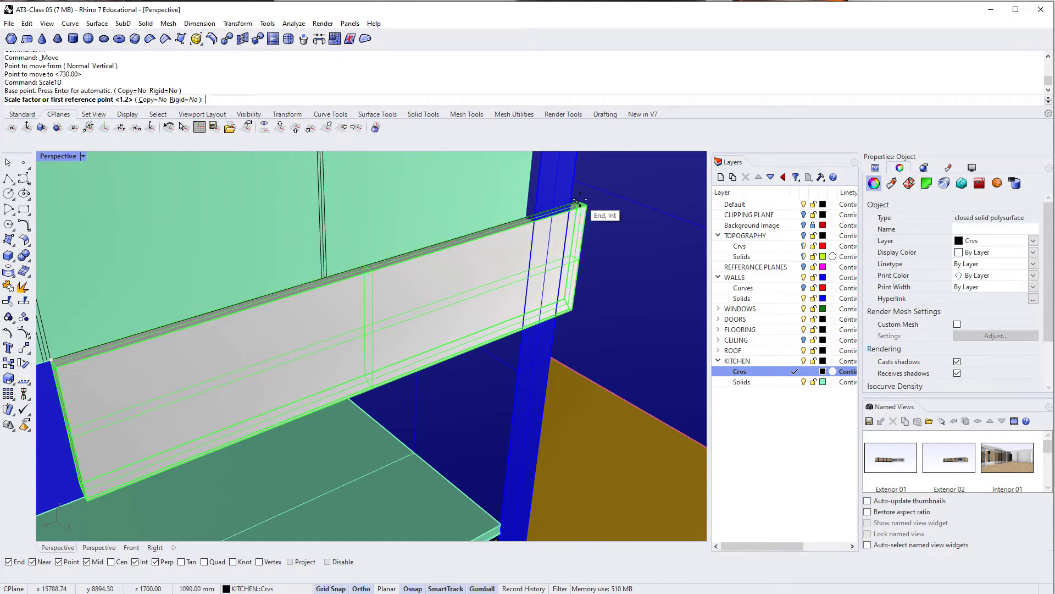
{"action": "left_click", "coordinate": [581, 204]}
{"action": "left_click", "coordinate": [322, 272]}
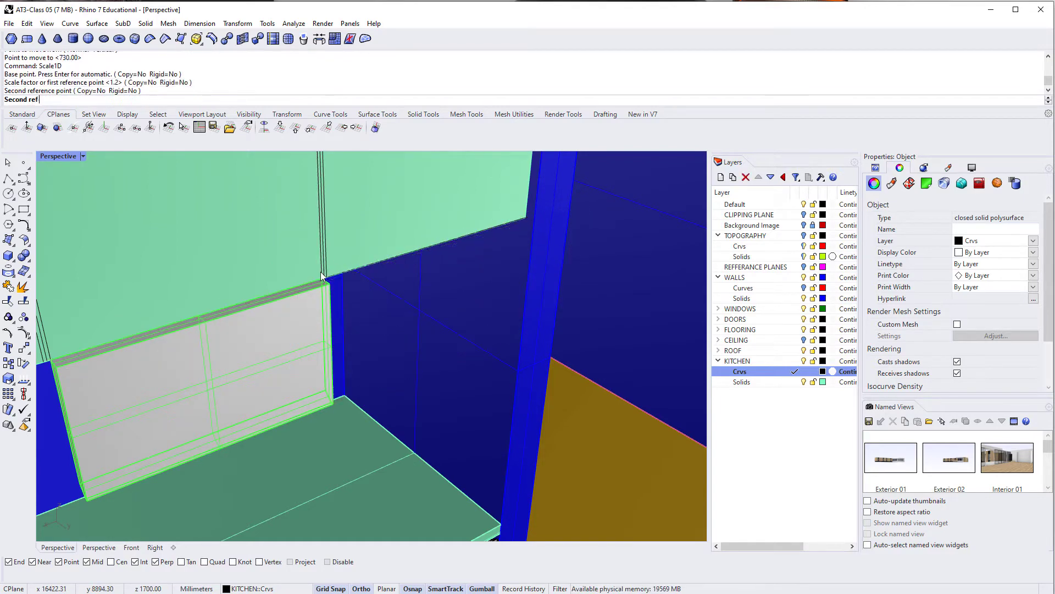
Move the panel up by its lower corner to its upper corner position at the cabinet's lower edge.
{"action": "right_click_drag", "start_coordinate": [311, 338], "coordinate": [348, 379], "text": "shift"}
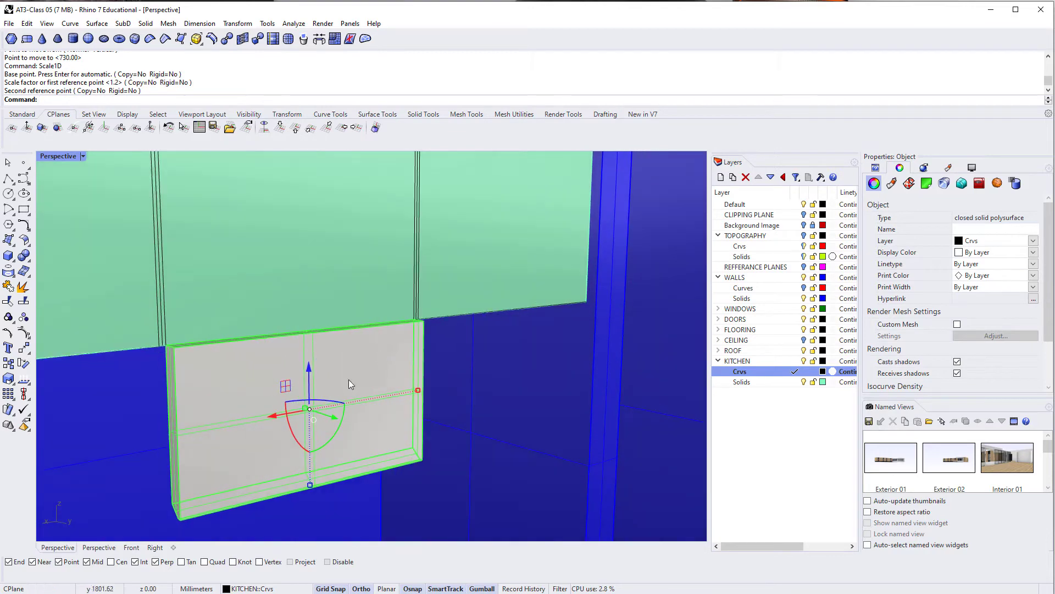
{"action": "right_click_drag", "start_coordinate": [283, 420], "coordinate": [297, 387], "text": "shift"}
{"action": "type", "text": "M"}
{"action": "key", "text": "Return"}
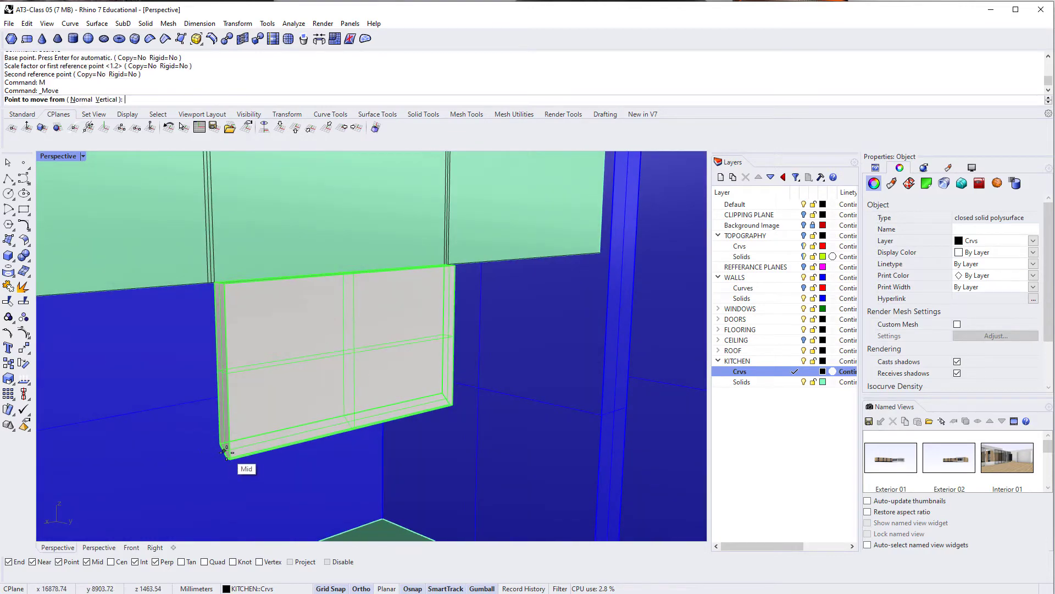
{"action": "left_click", "coordinate": [231, 458]}
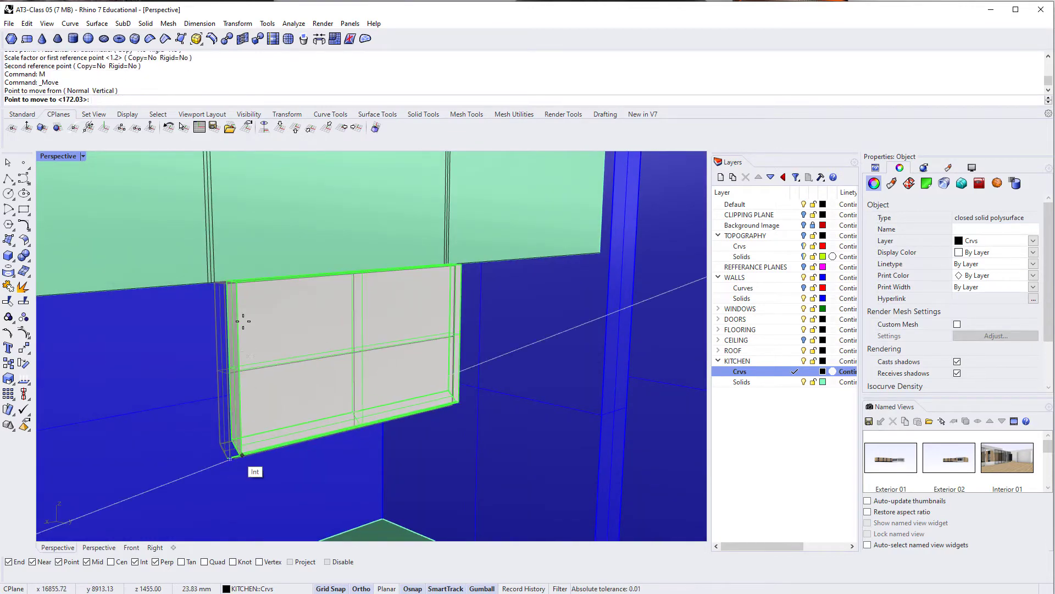
{"action": "left_click", "coordinate": [218, 281]}
Try to stretch the panel upward with Scale1D from its lower rear edge, using 872 mm as the second reference distance.
{"action": "right_click_drag", "start_coordinate": [261, 268], "coordinate": [238, 373]}
{"action": "type", "text": "Scale1D"}
{"action": "key", "text": "Return"}
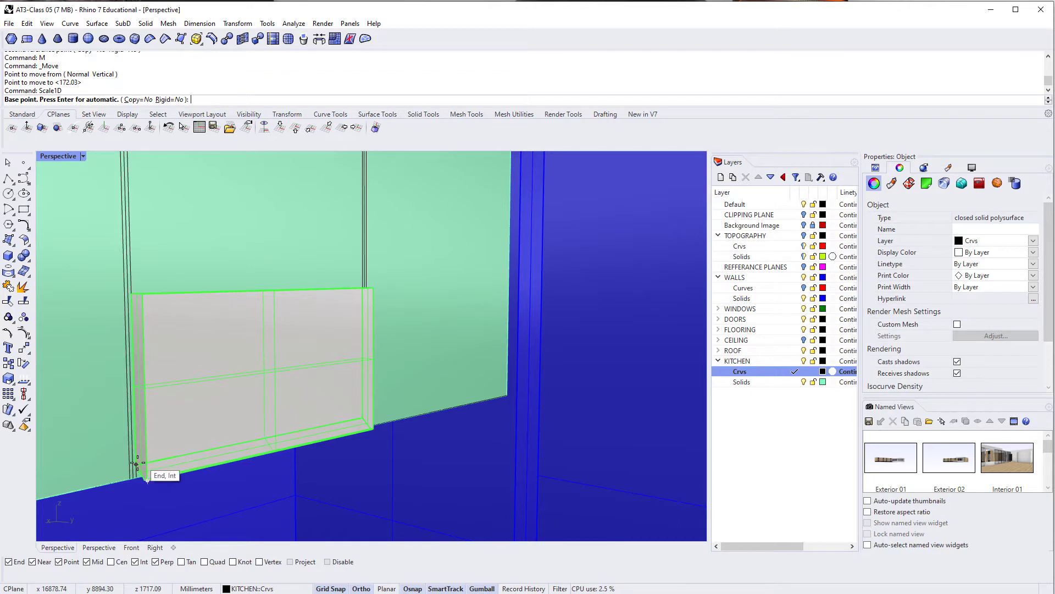
{"action": "left_click", "coordinate": [136, 464]}
{"action": "left_click", "coordinate": [132, 293]}
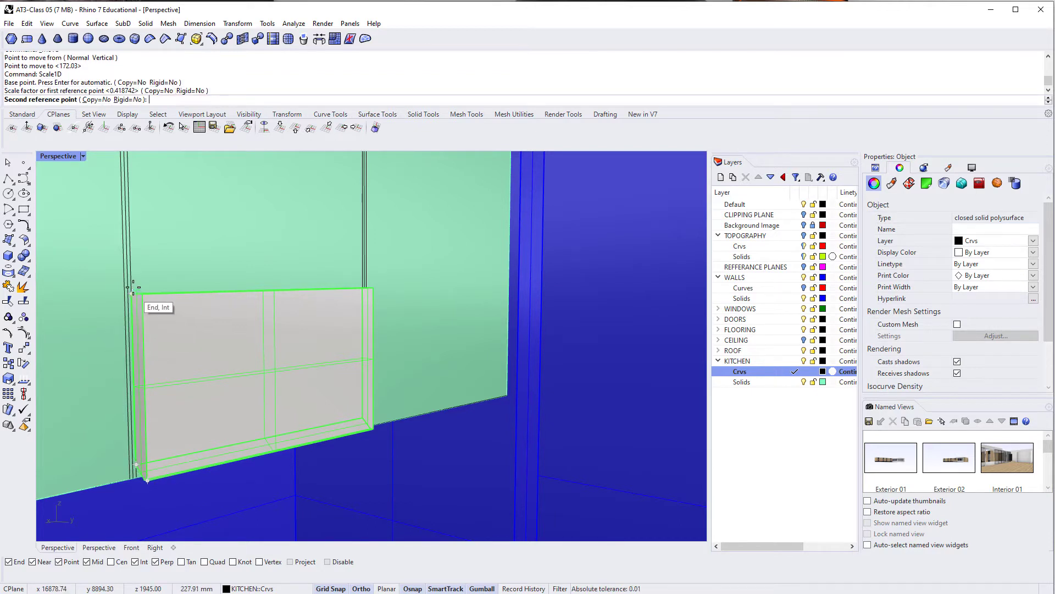
{"action": "right_click_drag", "start_coordinate": [132, 294], "coordinate": [179, 195]}
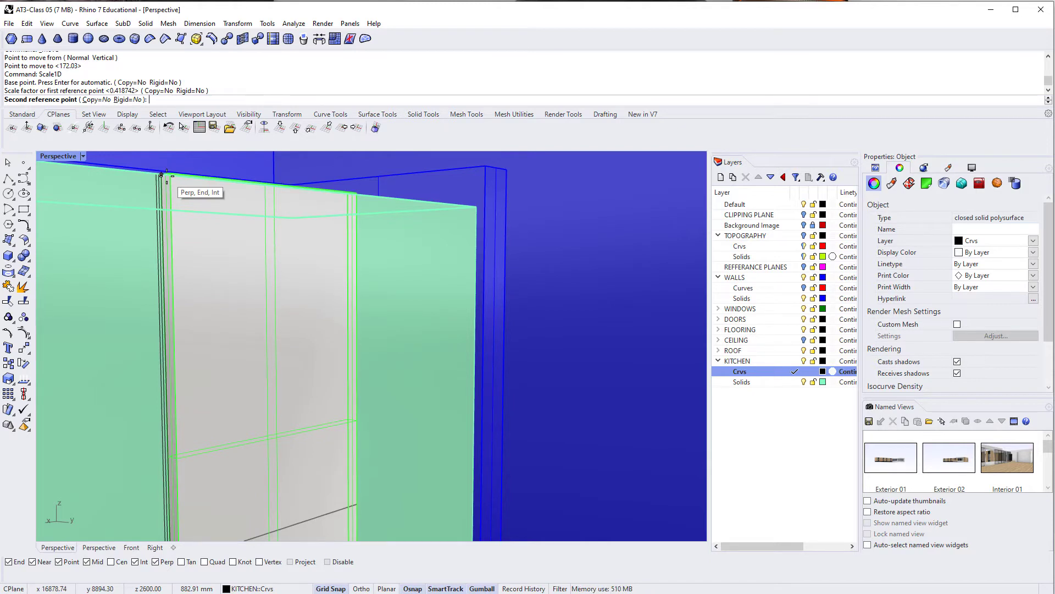
{"action": "type", "text": "872"}
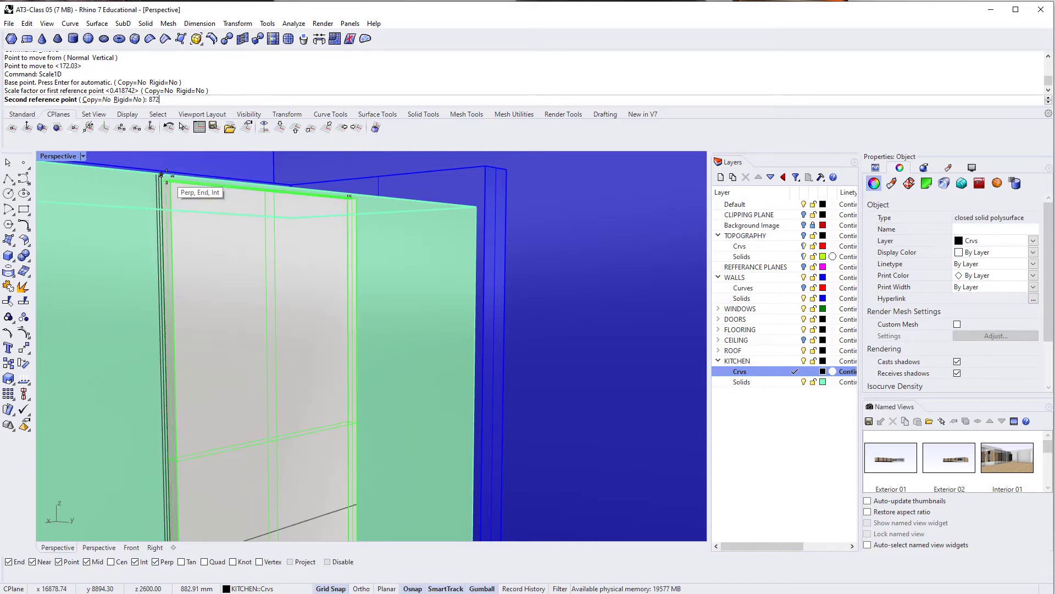
{"action": "key", "text": "Return"}
{"action": "key", "text": "Escape"}
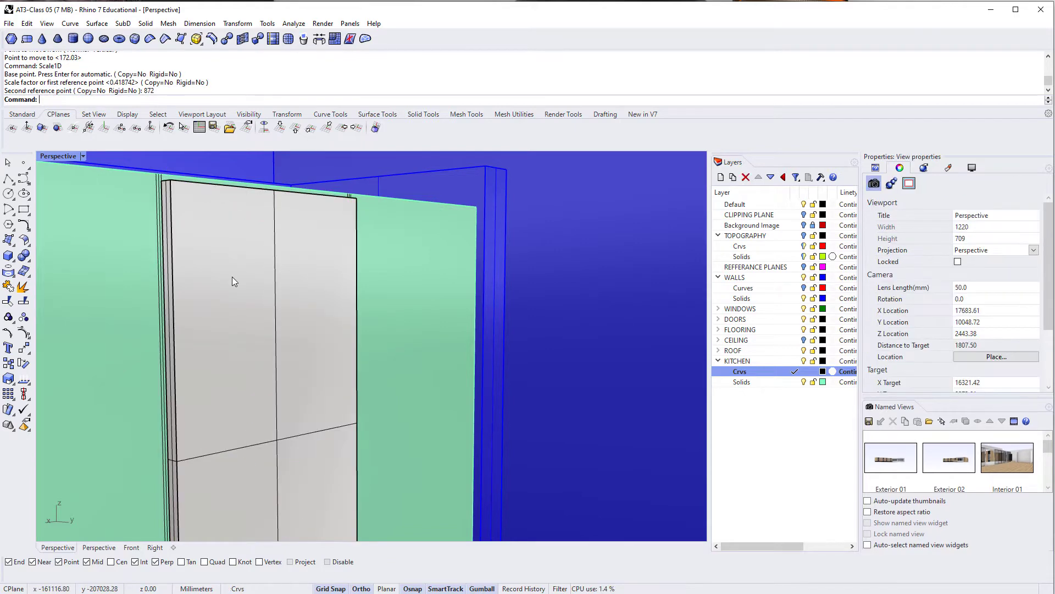
{"action": "right_click_drag", "start_coordinate": [232, 276], "coordinate": [299, 362]}
{"action": "key", "text": "ctrl+z"}
Try to stretch the panel with Scale1D from its lower rear edge up to the cabinet's upper front edge.
{"action": "right_click", "coordinate": [277, 409]}
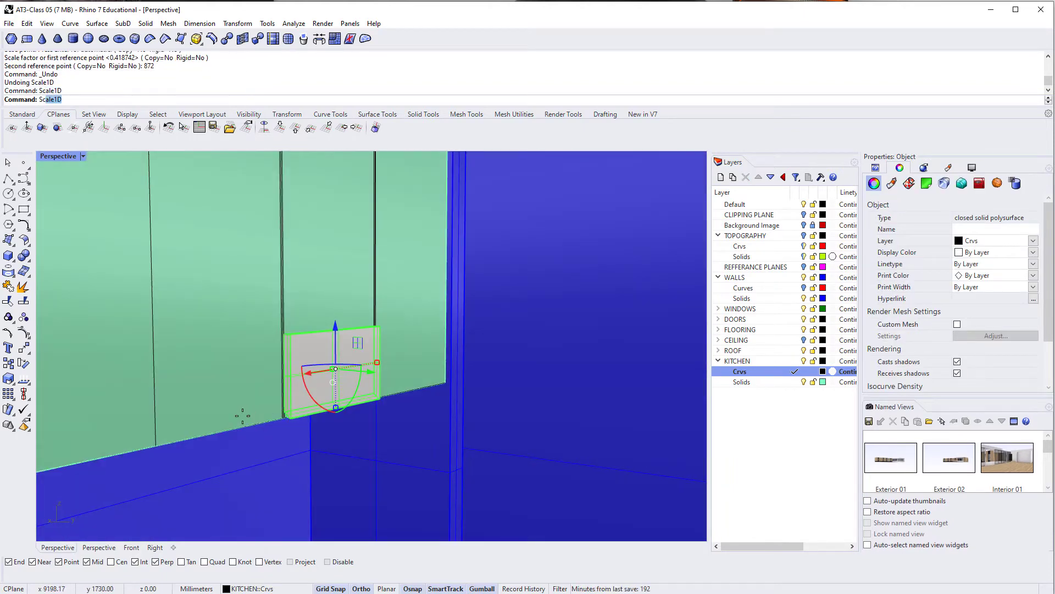
{"action": "right_click_drag", "start_coordinate": [280, 424], "coordinate": [294, 415]}
{"action": "left_click", "coordinate": [287, 404]}
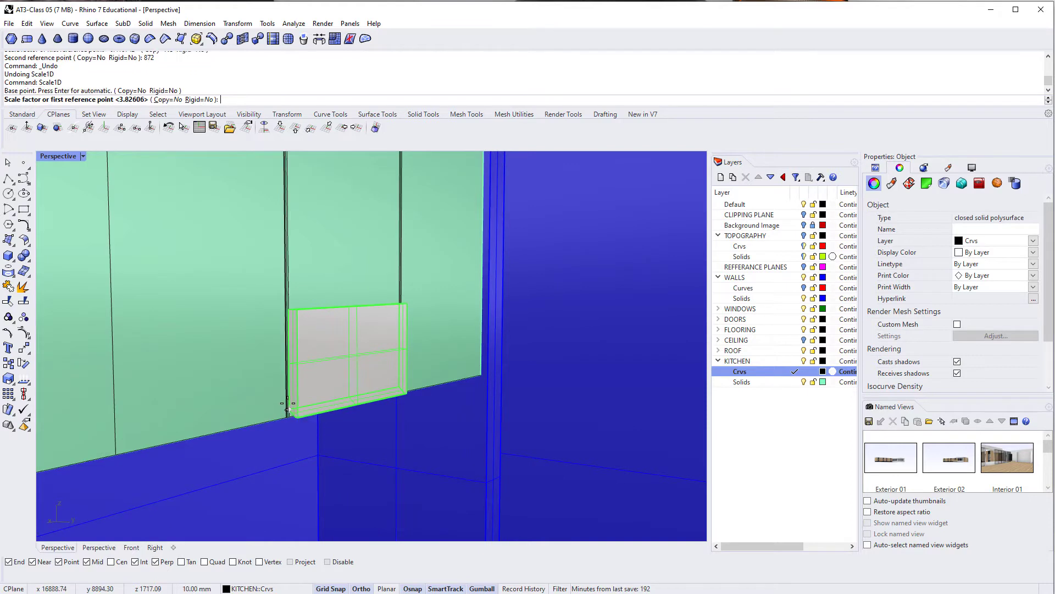
{"action": "left_click", "coordinate": [289, 315]}
{"action": "right_click_drag", "start_coordinate": [290, 237], "coordinate": [278, 430], "text": "shift"}
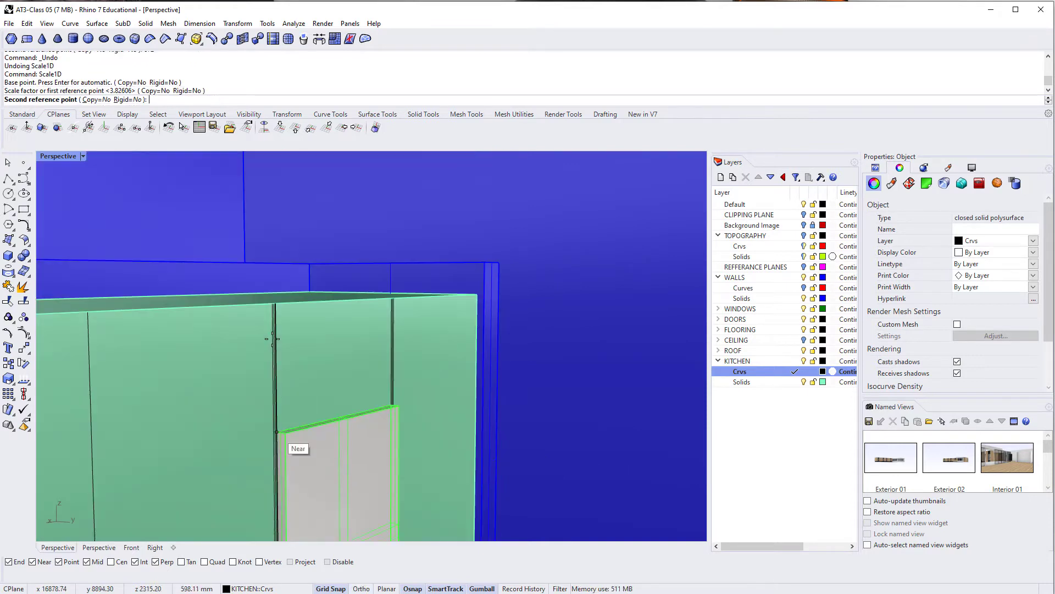
{"action": "left_click", "coordinate": [278, 295]}
{"action": "key", "text": "Escape"}
Check the stretched panel's lower edge against the cabinet and undo the last one-direction scaling.
{"action": "scroll", "coordinate": [314, 342], "scroll_direction": "down", "scroll_amount": 5}
{"action": "right_click_drag", "start_coordinate": [313, 342], "coordinate": [296, 294], "text": "shift"}
{"action": "right_click_drag", "start_coordinate": [297, 294], "coordinate": [330, 313]}
{"action": "scroll", "coordinate": [301, 412], "scroll_direction": "up", "scroll_amount": 8}
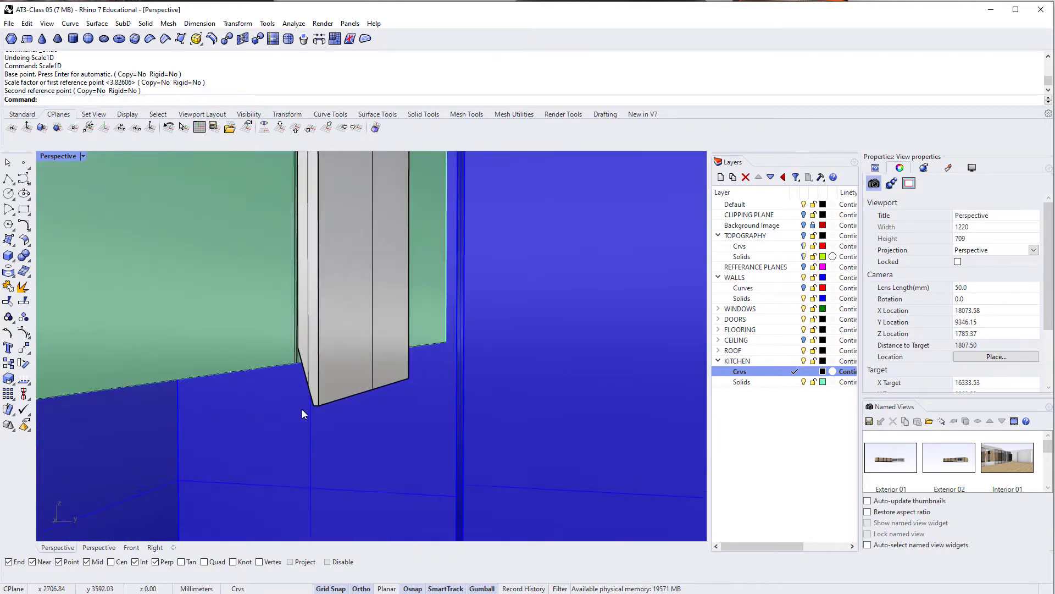
{"action": "scroll", "coordinate": [303, 410], "scroll_direction": "up", "scroll_amount": 3}
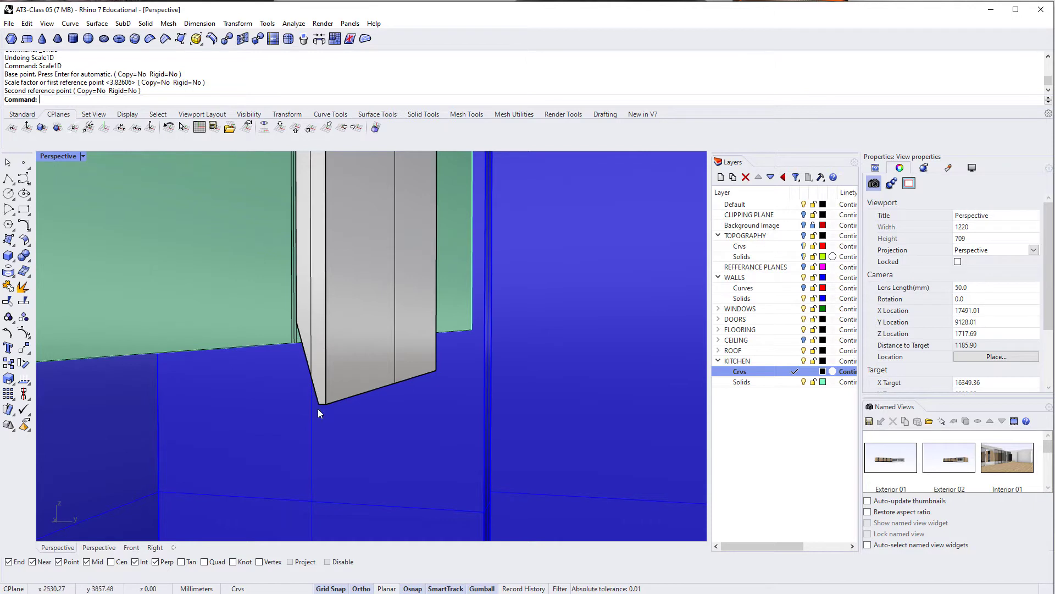
{"action": "left_click", "coordinate": [341, 403]}
{"action": "key", "text": "ctrl+z"}
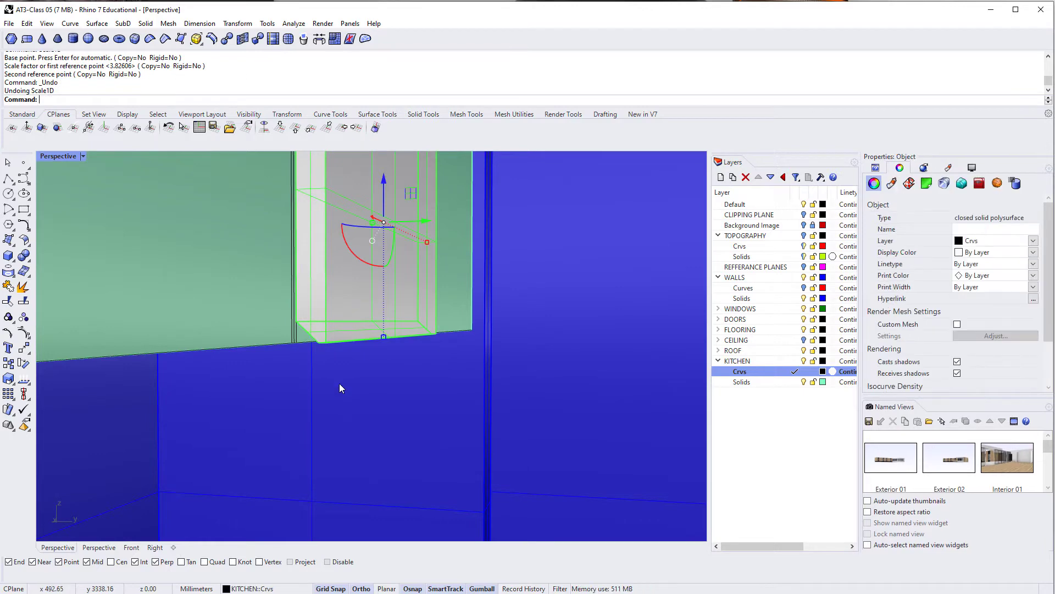
Move only the panel's top face from its rear corner up to the cabinet's upper front edge, extending the panel to full height.
{"action": "right_click_drag", "start_coordinate": [339, 388], "coordinate": [354, 450]}
{"action": "key", "text": "Escape"}
{"action": "right_click_drag", "start_coordinate": [394, 342], "coordinate": [343, 406]}
{"action": "scroll", "coordinate": [179, 422], "scroll_direction": "up", "scroll_amount": 2}
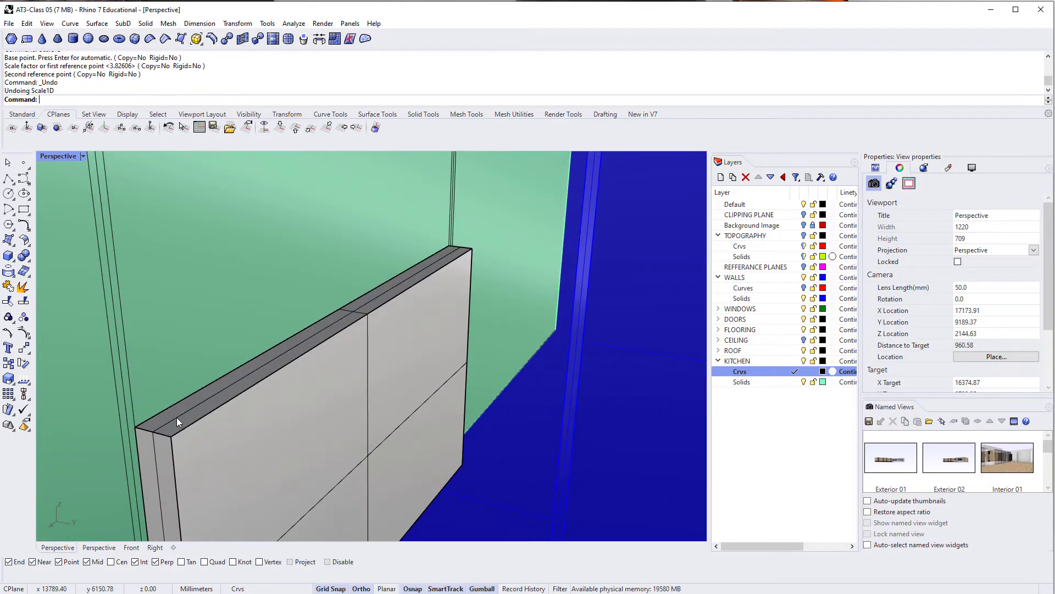
{"action": "left_click", "coordinate": [176, 417], "text": "ctrl+shift"}
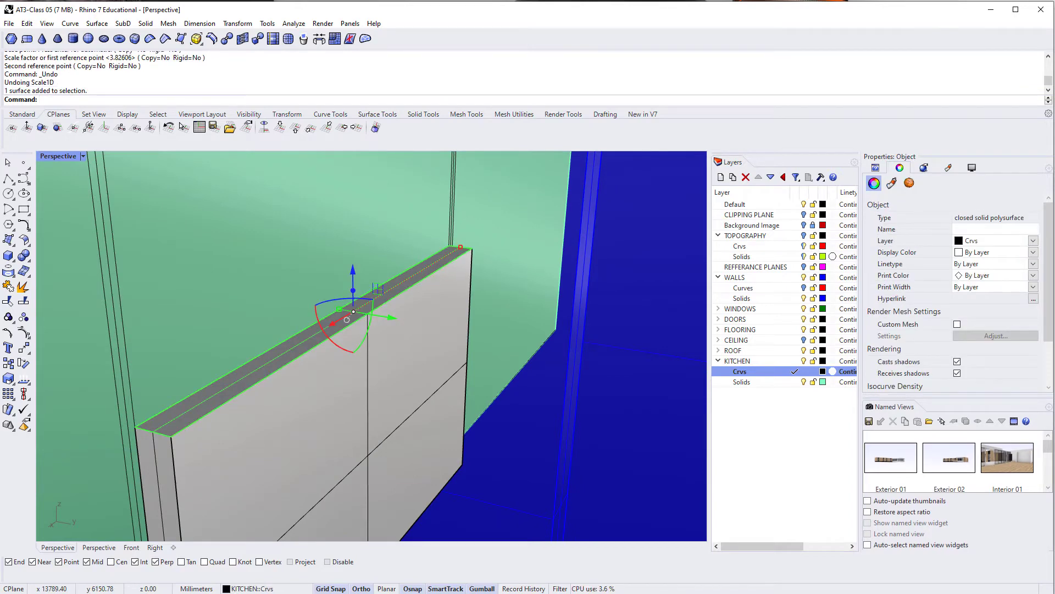
{"action": "key", "text": "Return"}
{"action": "left_click", "coordinate": [135, 427]}
{"action": "scroll", "coordinate": [142, 420], "scroll_direction": "down", "scroll_amount": 8}
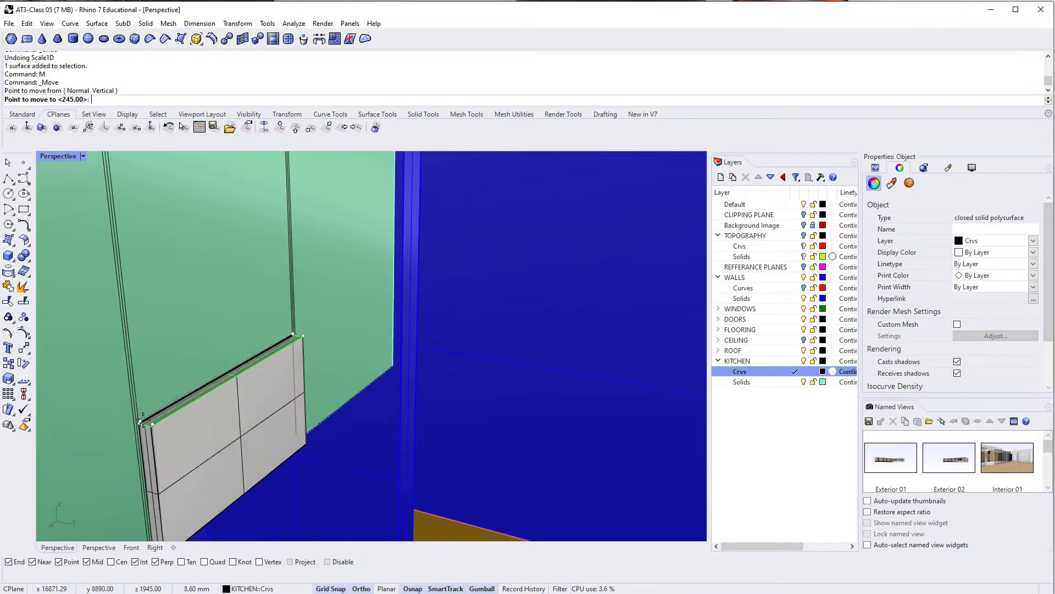
{"action": "right_click_drag", "start_coordinate": [123, 247], "coordinate": [110, 402], "text": "shift"}
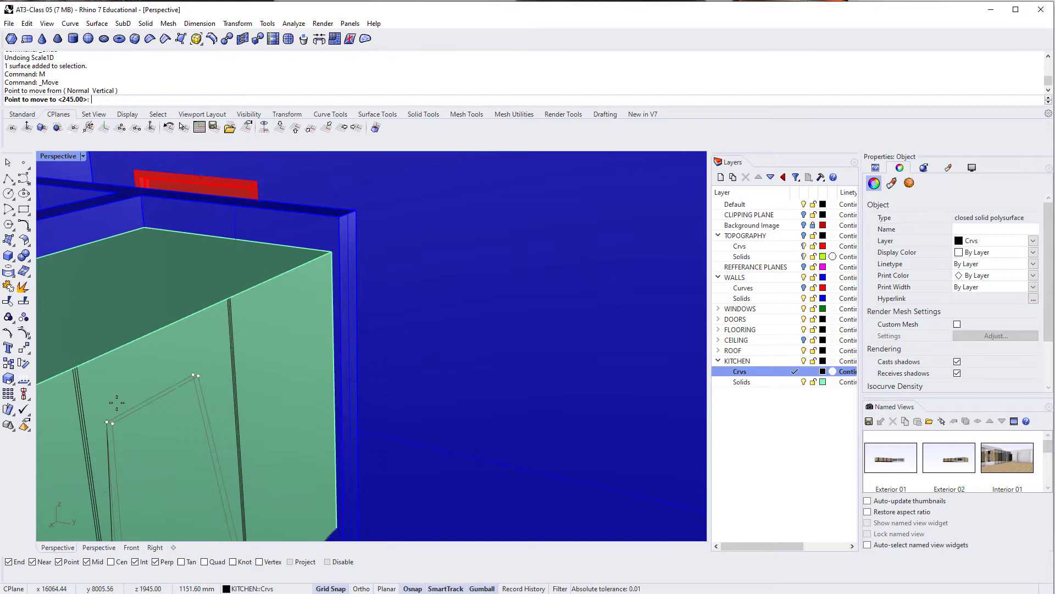
{"action": "left_click", "coordinate": [78, 366]}
{"action": "key", "text": "Escape"}
{"action": "right_click_drag", "start_coordinate": [189, 459], "coordinate": [187, 286]}
{"action": "left_click", "coordinate": [282, 376]}
{"action": "key", "text": "Escape"}
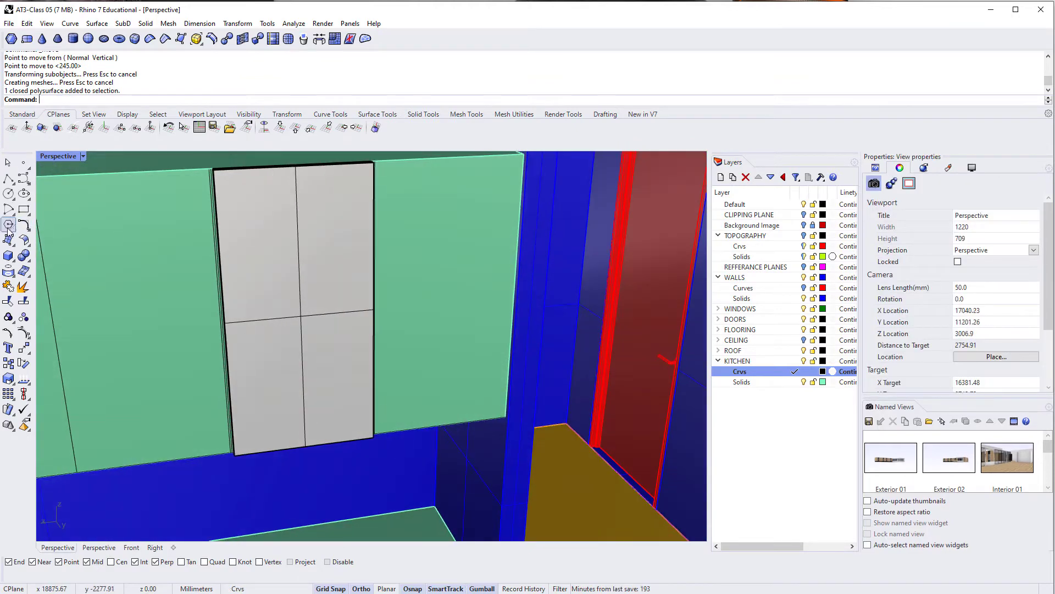
Orient the construction plane to the panel's front face with its origin at a lower corner.
{"action": "left_click", "coordinate": [61, 130]}
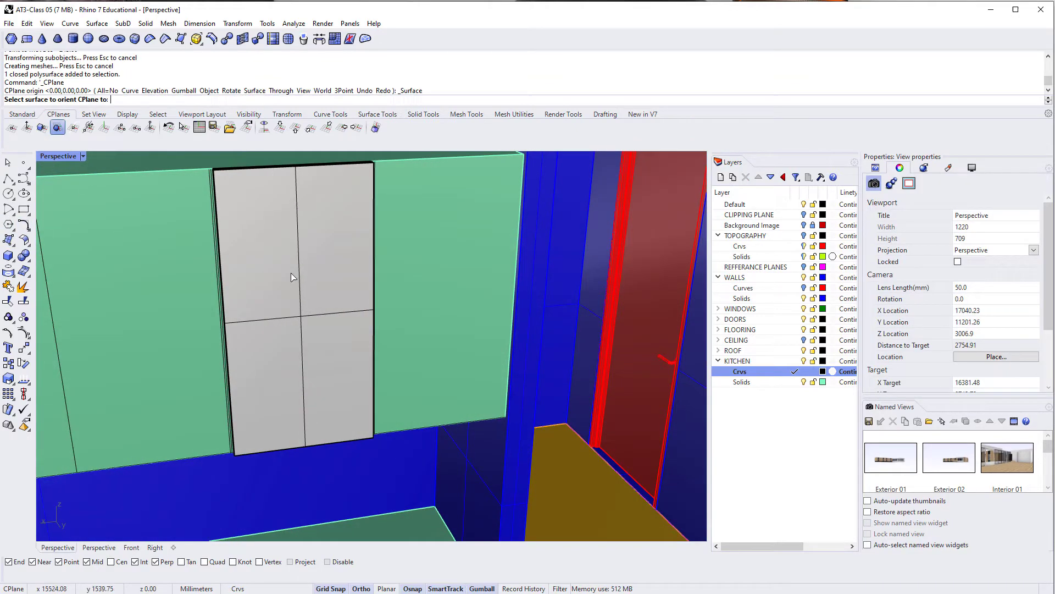
{"action": "left_click", "coordinate": [290, 275]}
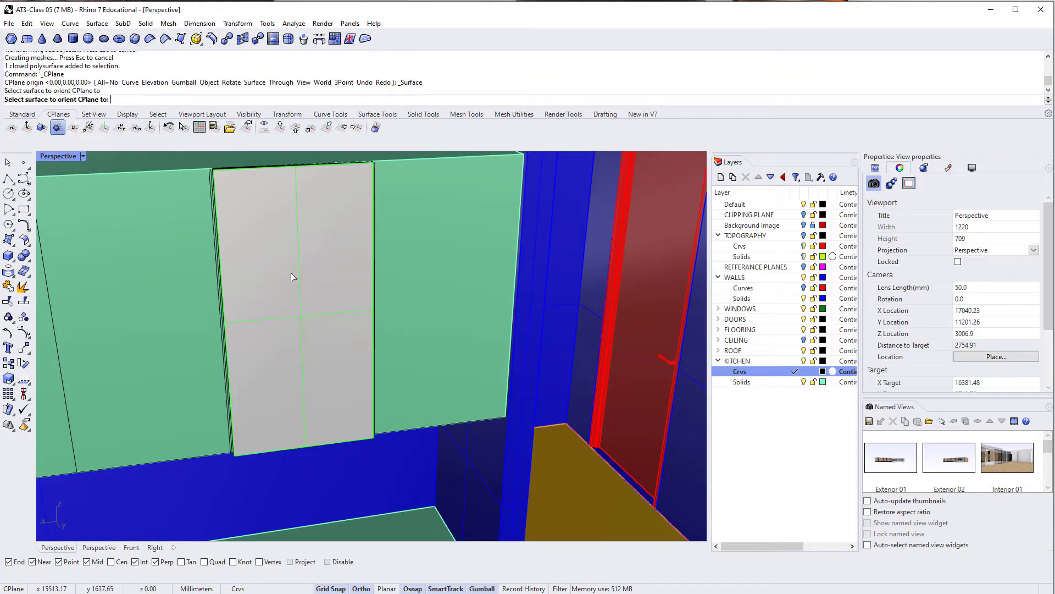
{"action": "left_click", "coordinate": [372, 439]}
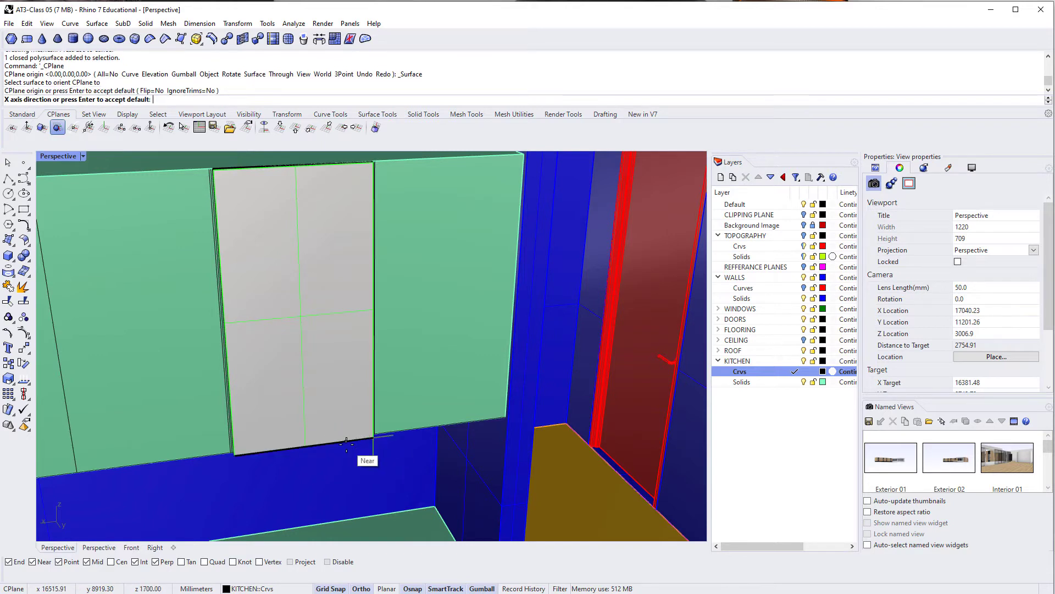
{"action": "left_click", "coordinate": [235, 454]}
{"action": "key", "text": "Return"}
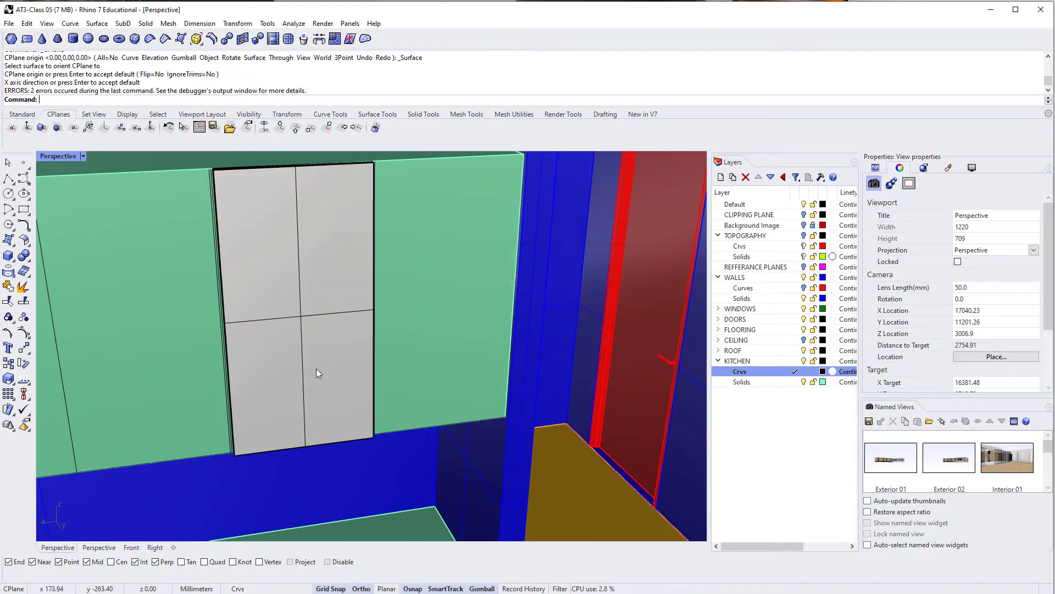
Reorient the construction plane to the panel's front face with its origin at the upper corner, keeping the default X axis.
{"action": "right_click_drag", "start_coordinate": [316, 368], "coordinate": [116, 146]}
{"action": "left_click", "coordinate": [57, 127]}
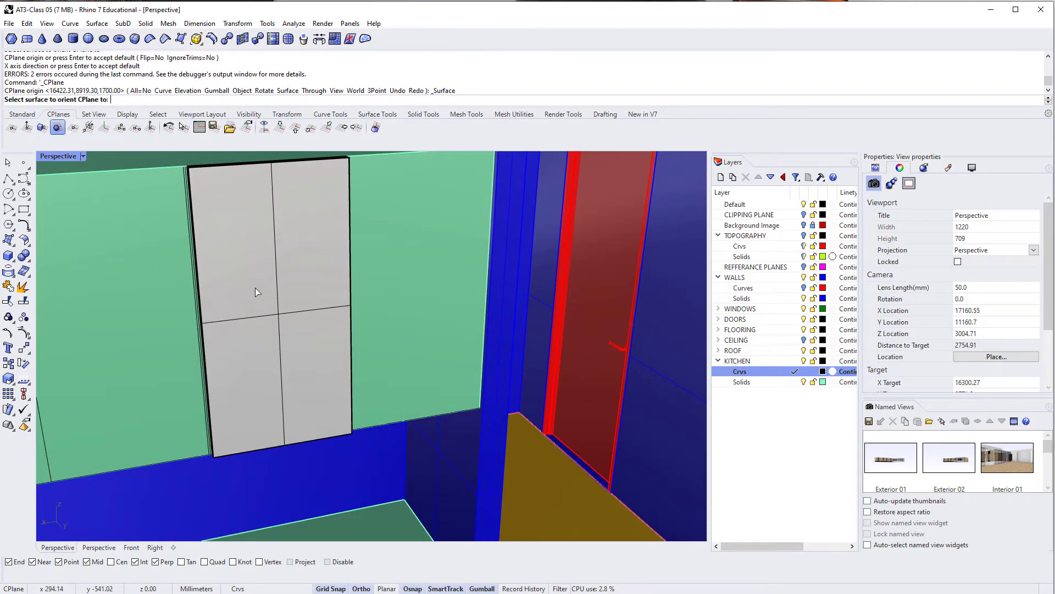
{"action": "left_click", "coordinate": [255, 288]}
{"action": "left_click", "coordinate": [348, 165]}
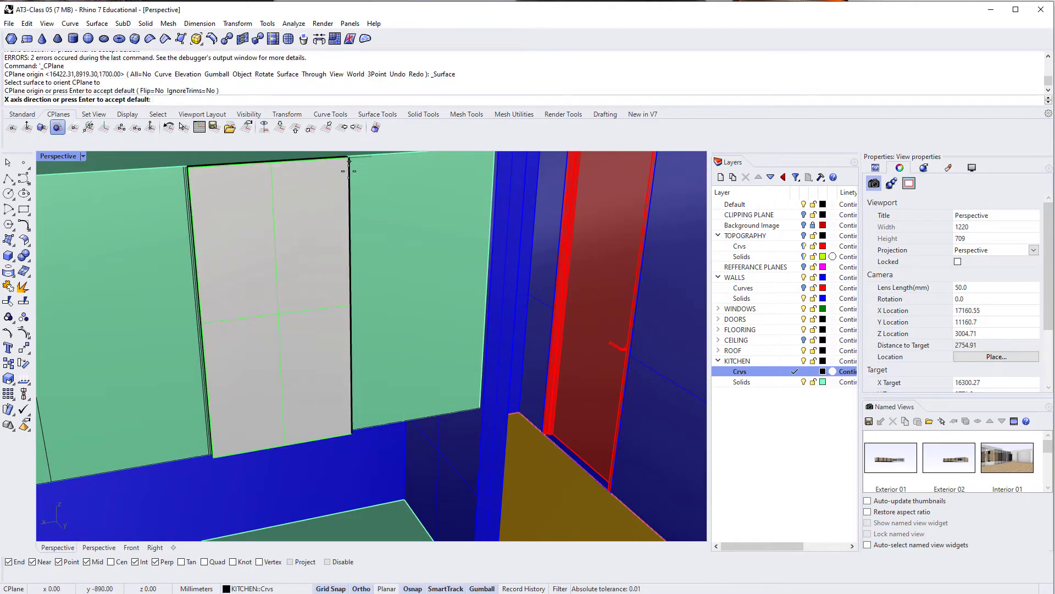
{"action": "key", "text": "Return"}
{"action": "key", "text": "Return"}
{"action": "right_click_drag", "start_coordinate": [302, 235], "coordinate": [256, 283], "text": "shift"}
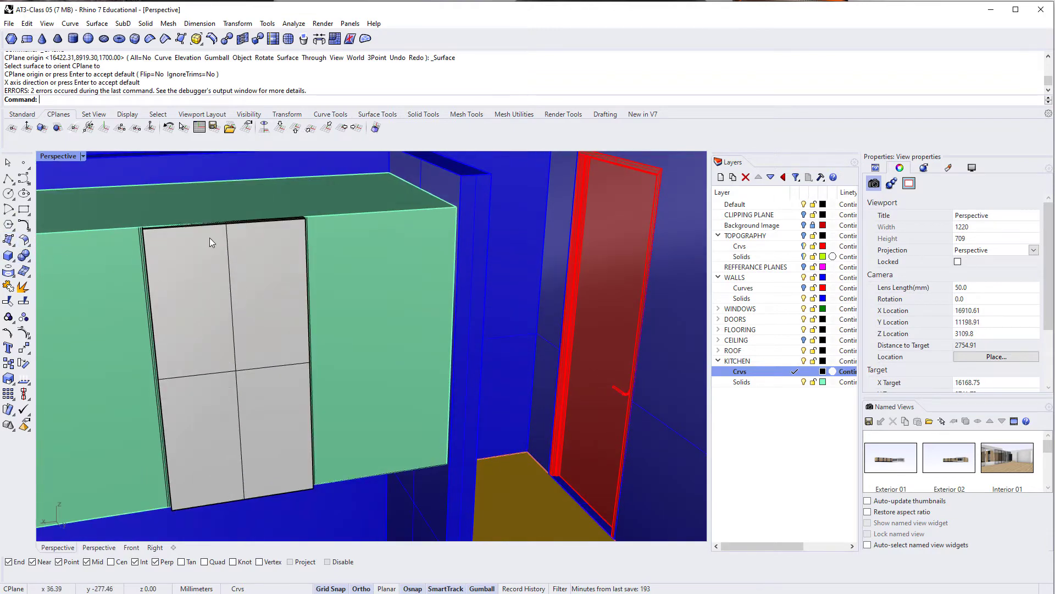
{"action": "type", "text": "polyline"}
{"action": "key", "text": "Return"}
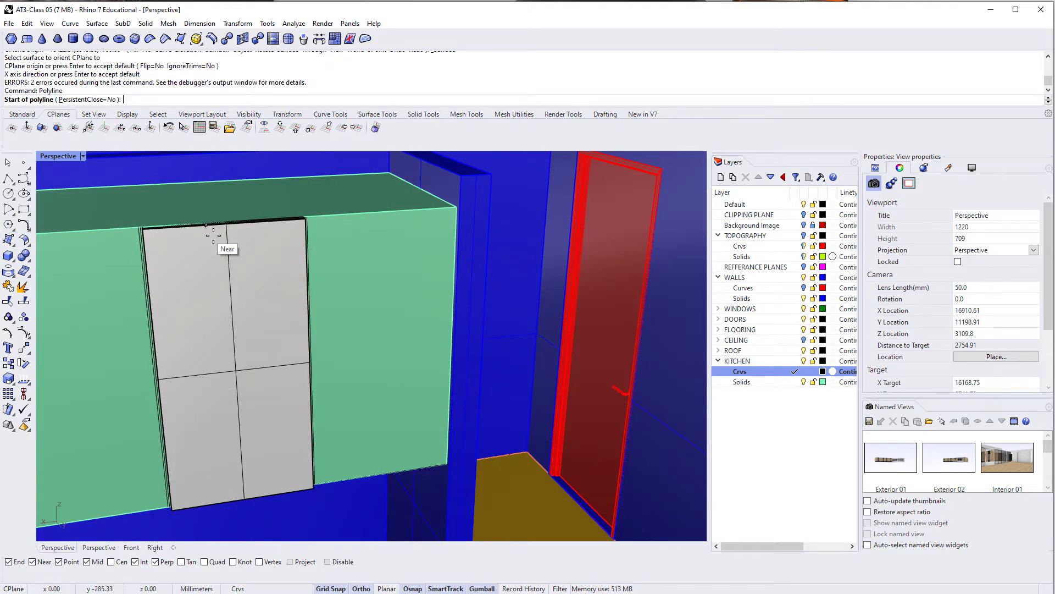
{"action": "scroll", "coordinate": [209, 241], "scroll_direction": "up", "scroll_amount": 3}
{"action": "left_click", "coordinate": [93, 223]}
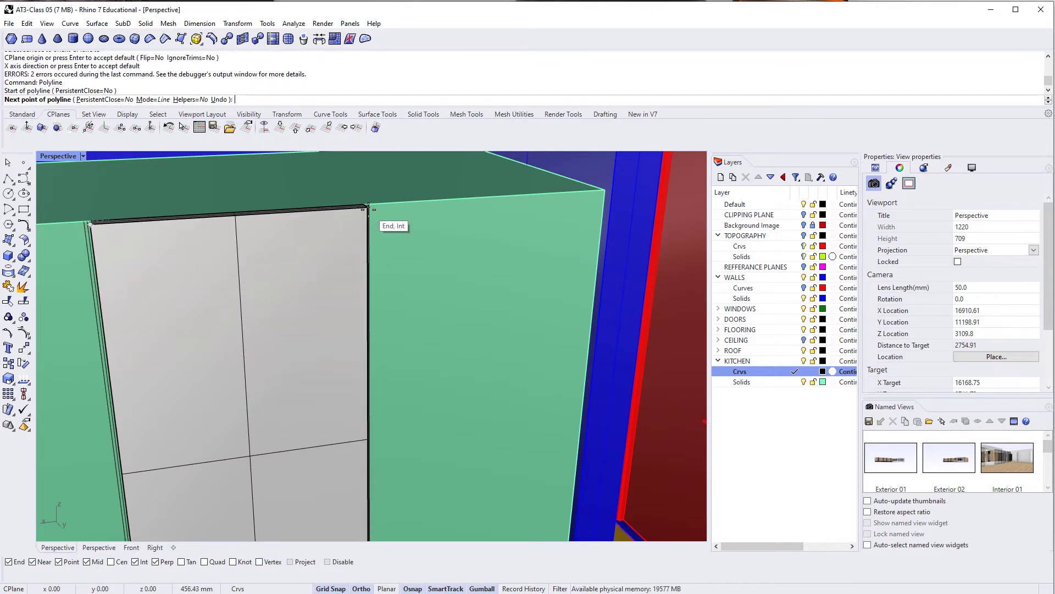
{"action": "key", "text": "Escape"}
Isolate the door panel from the rest of the model.
{"action": "left_click", "coordinate": [261, 275]}
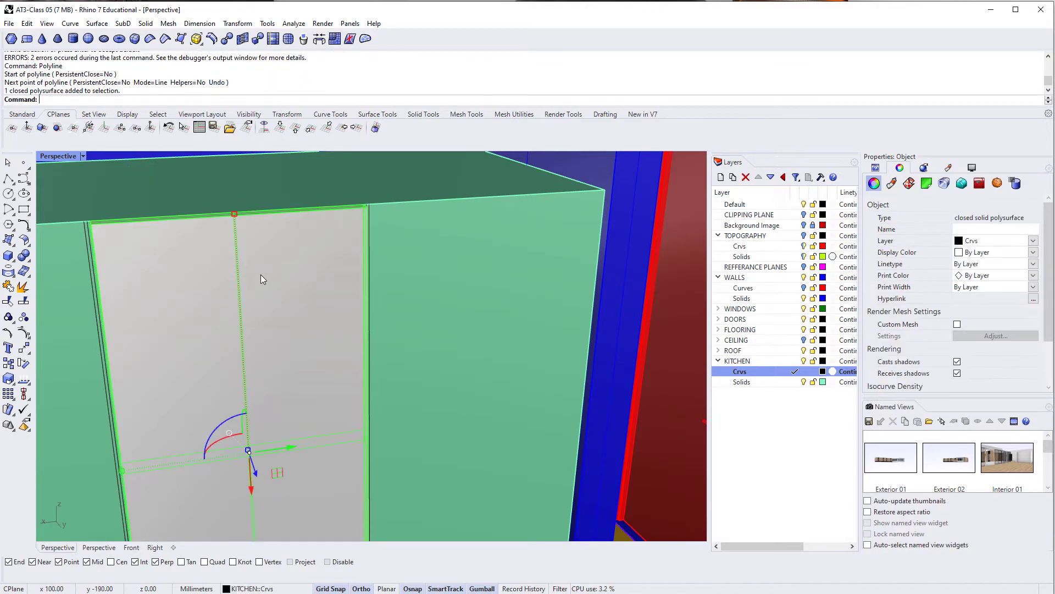
{"action": "key", "text": "Return"}
{"action": "right_click_drag", "start_coordinate": [260, 275], "coordinate": [289, 258]}
Trace the panel's front face with a closed polyline through its four corners.
{"action": "key", "text": "Return"}
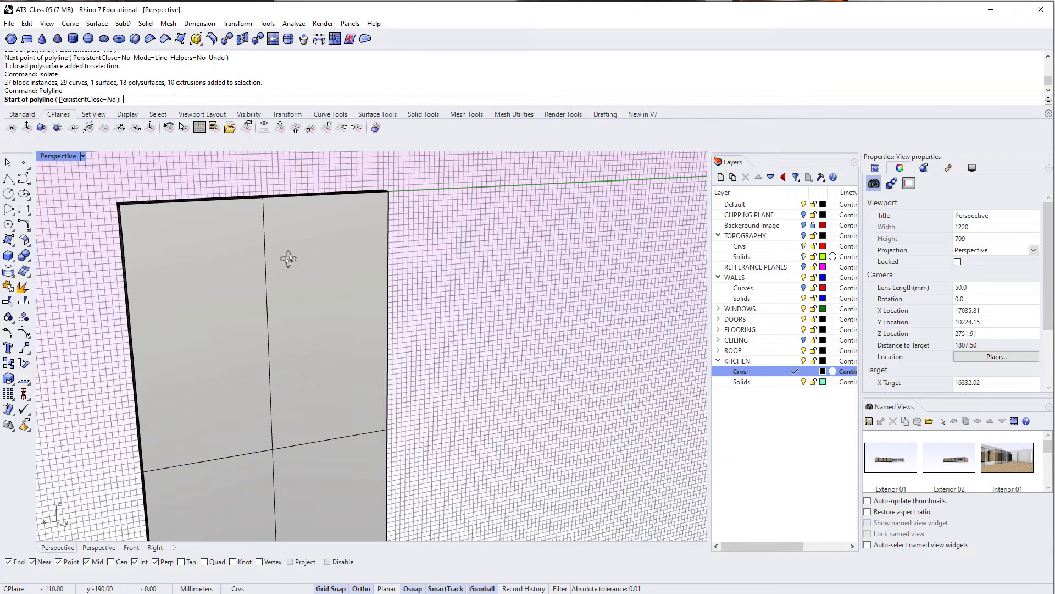
{"action": "left_click", "coordinate": [120, 204]}
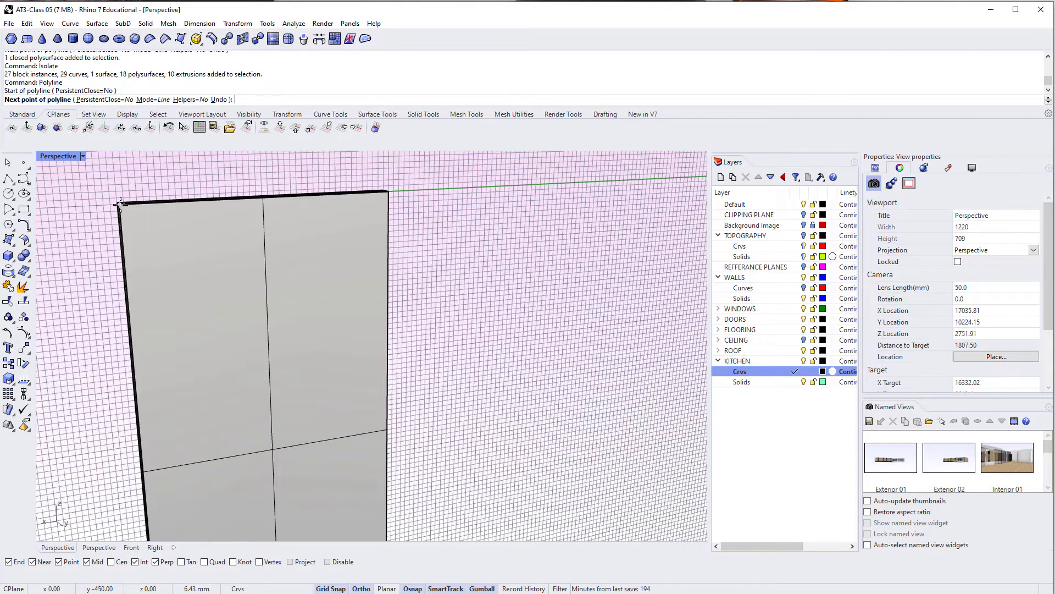
{"action": "left_click", "coordinate": [389, 192]}
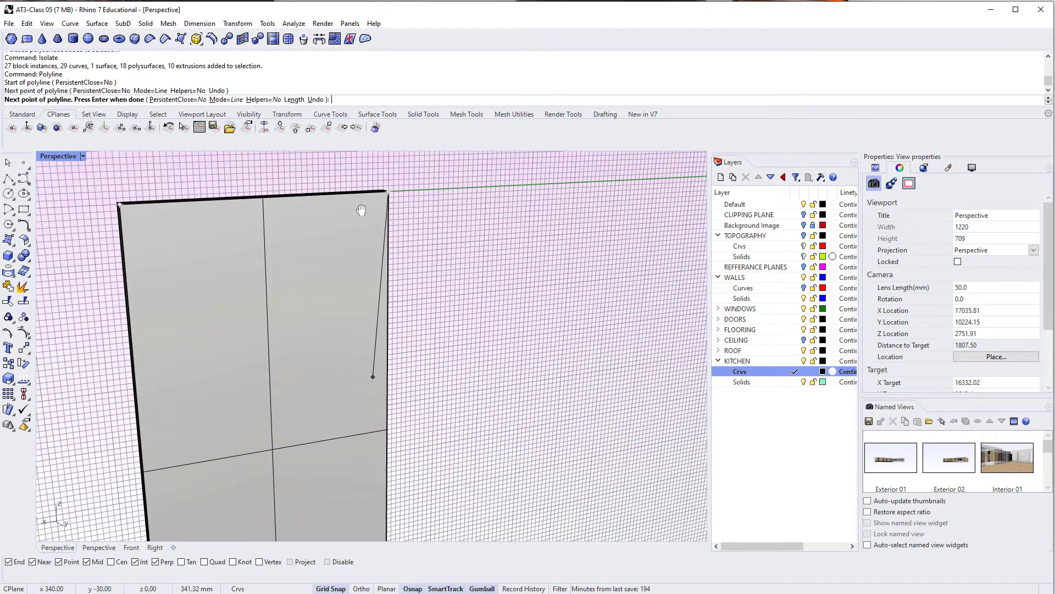
{"action": "right_click_drag", "start_coordinate": [361, 209], "coordinate": [353, 169], "text": "shift"}
{"action": "left_click", "coordinate": [367, 444]}
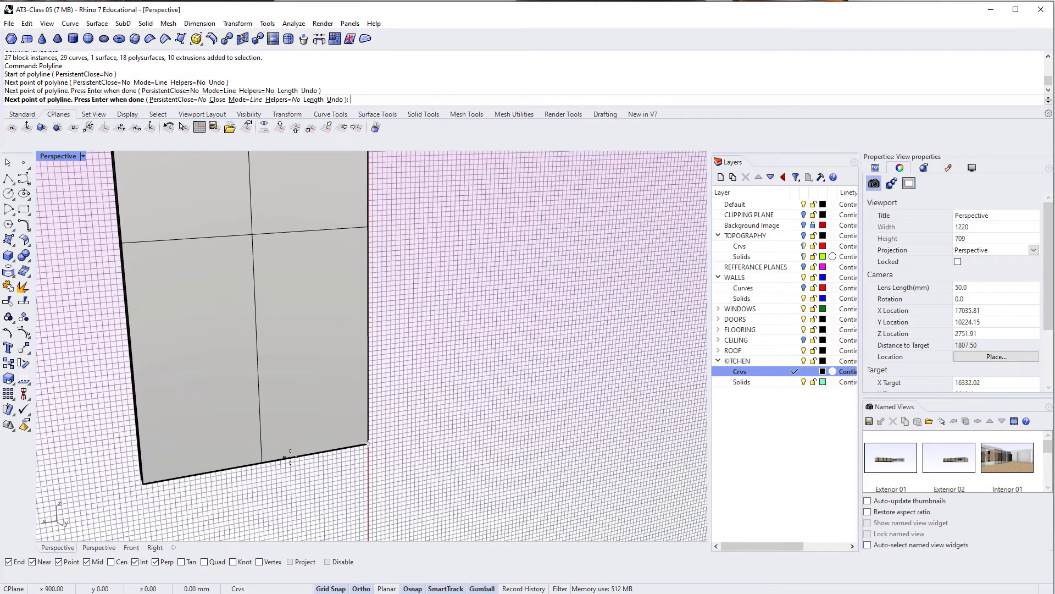
{"action": "left_click", "coordinate": [144, 483]}
{"action": "right_click_drag", "start_coordinate": [160, 249], "coordinate": [224, 401], "text": "shift"}
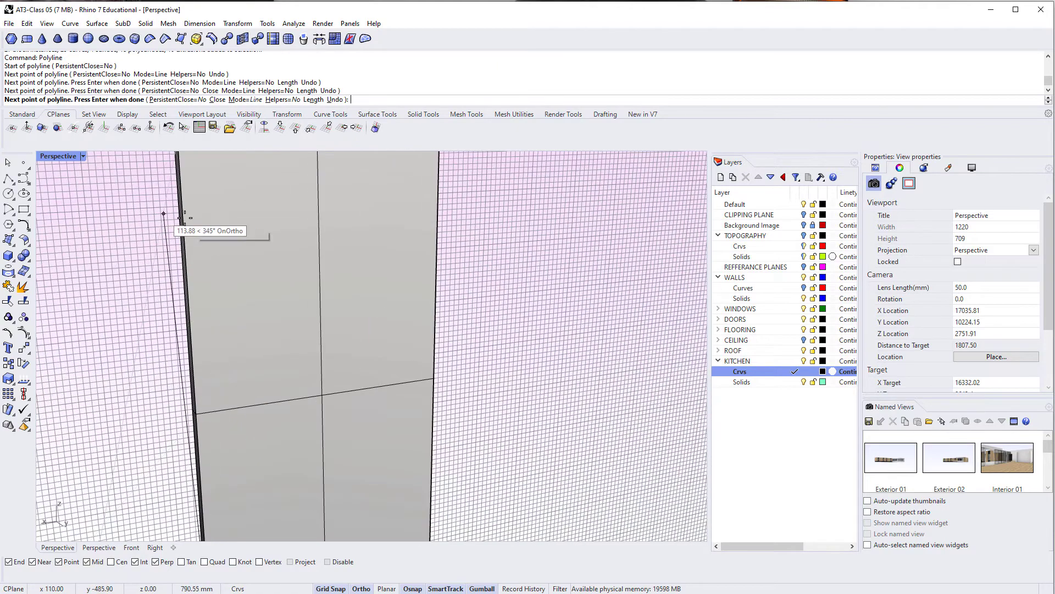
{"action": "right_click_drag", "start_coordinate": [184, 225], "coordinate": [192, 351], "text": "shift"}
{"action": "scroll", "coordinate": [191, 351], "scroll_direction": "up", "scroll_amount": 5}
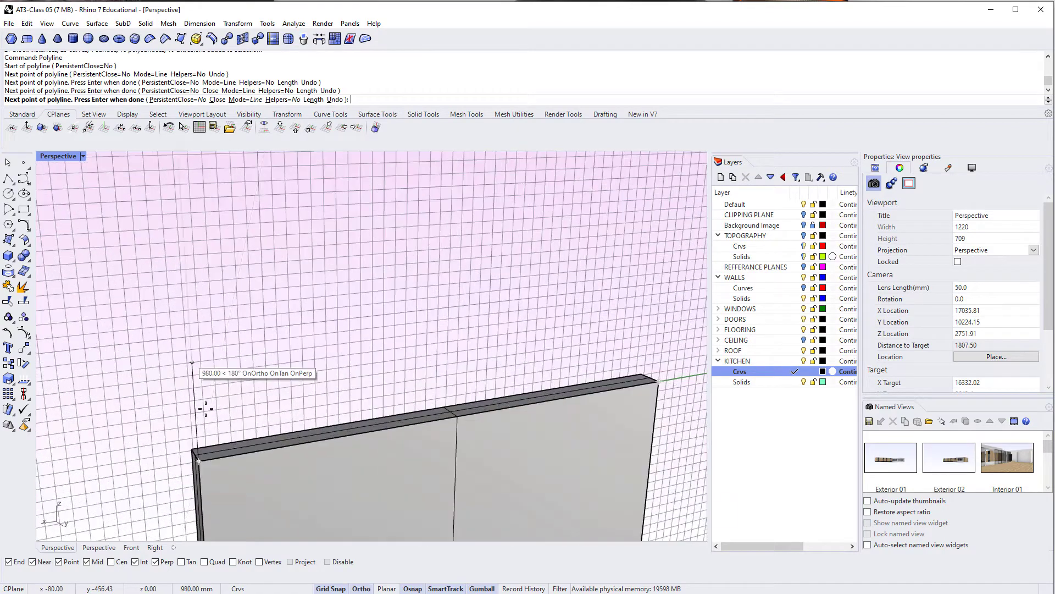
{"action": "left_click", "coordinate": [199, 460]}
Offset the panel outline inward by about 40 mm with sharp corners and delete the original outline.
{"action": "scroll", "coordinate": [203, 460], "scroll_direction": "down", "scroll_amount": 5}
{"action": "left_click", "coordinate": [203, 459]}
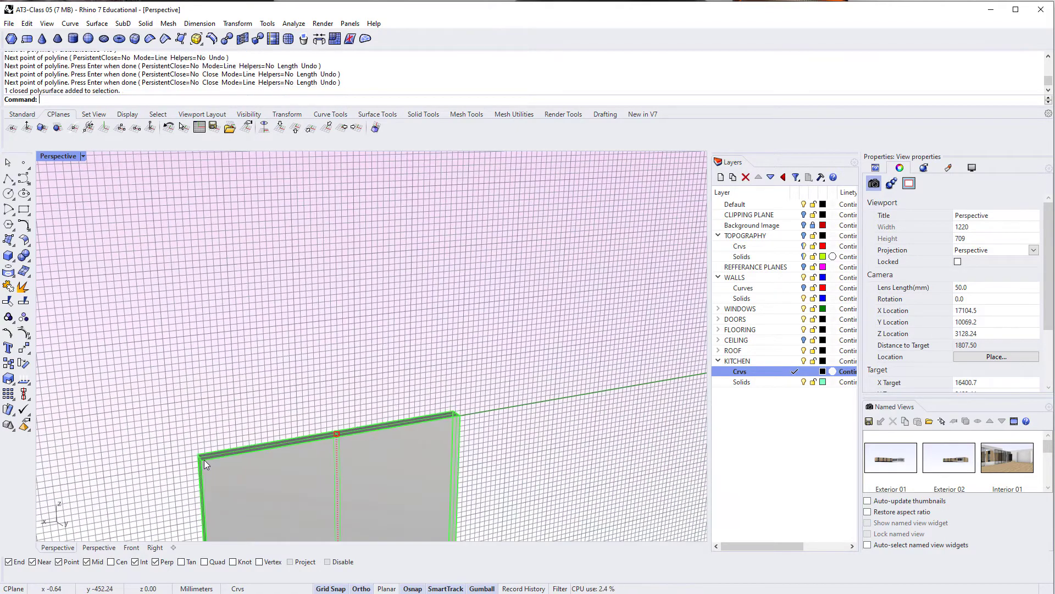
{"action": "left_click", "coordinate": [210, 460]}
{"action": "left_click", "coordinate": [227, 486]}
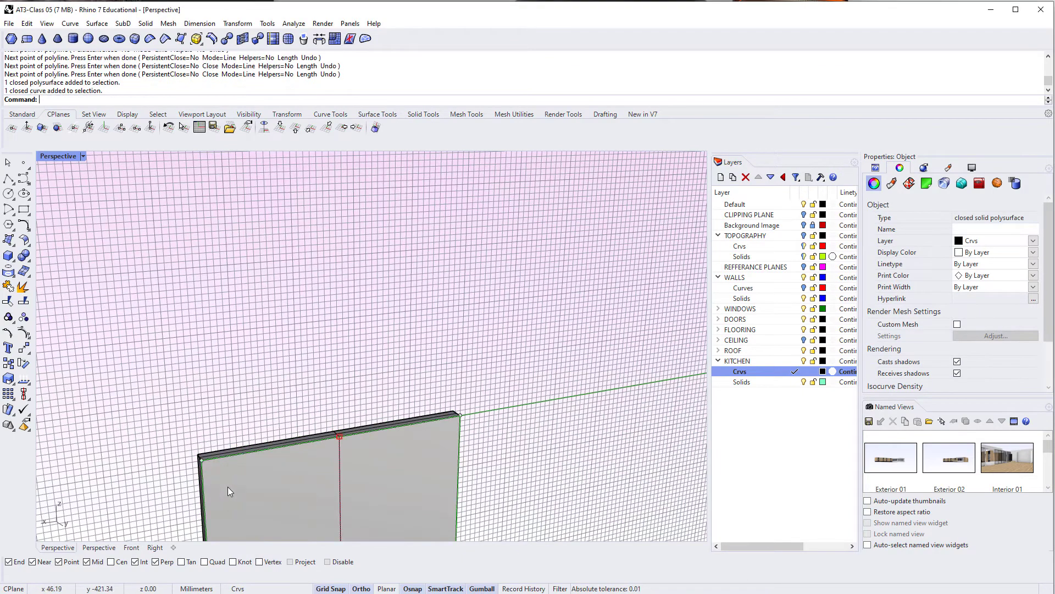
{"action": "scroll", "coordinate": [228, 486], "scroll_direction": "down", "scroll_amount": 5}
{"action": "right_click_drag", "start_coordinate": [230, 488], "coordinate": [208, 308], "text": "shift"}
{"action": "right_click_drag", "start_coordinate": [280, 379], "coordinate": [287, 367]}
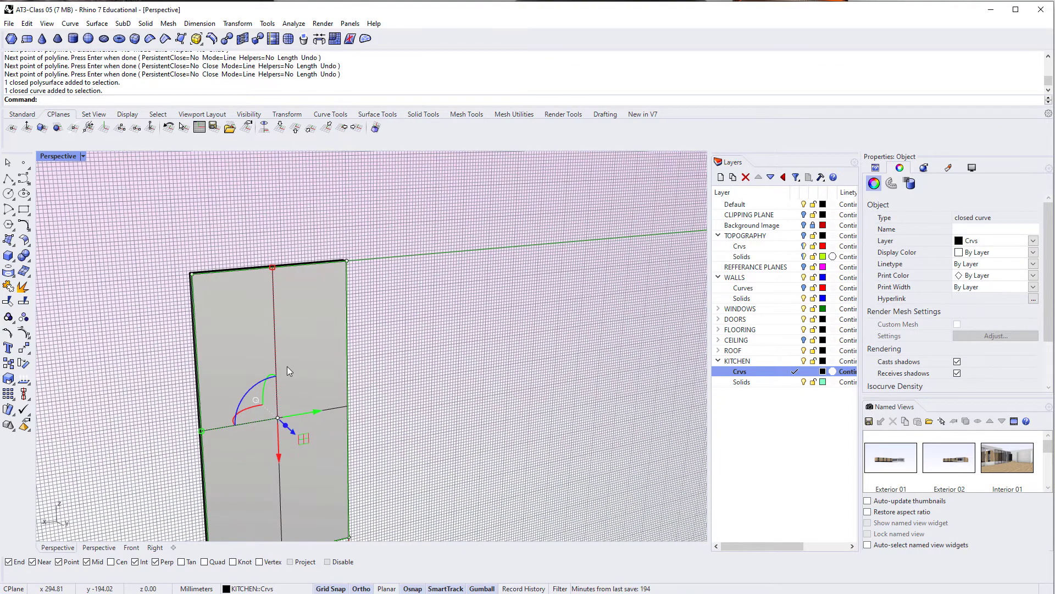
{"action": "type", "text": "offset"}
{"action": "key", "text": "Return"}
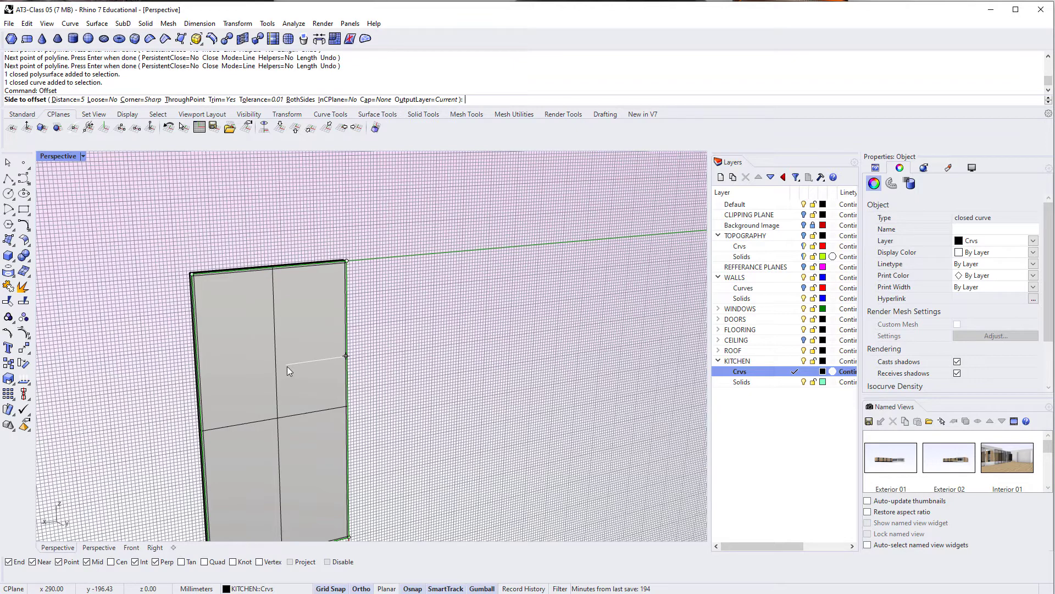
{"action": "type", "text": "35"}
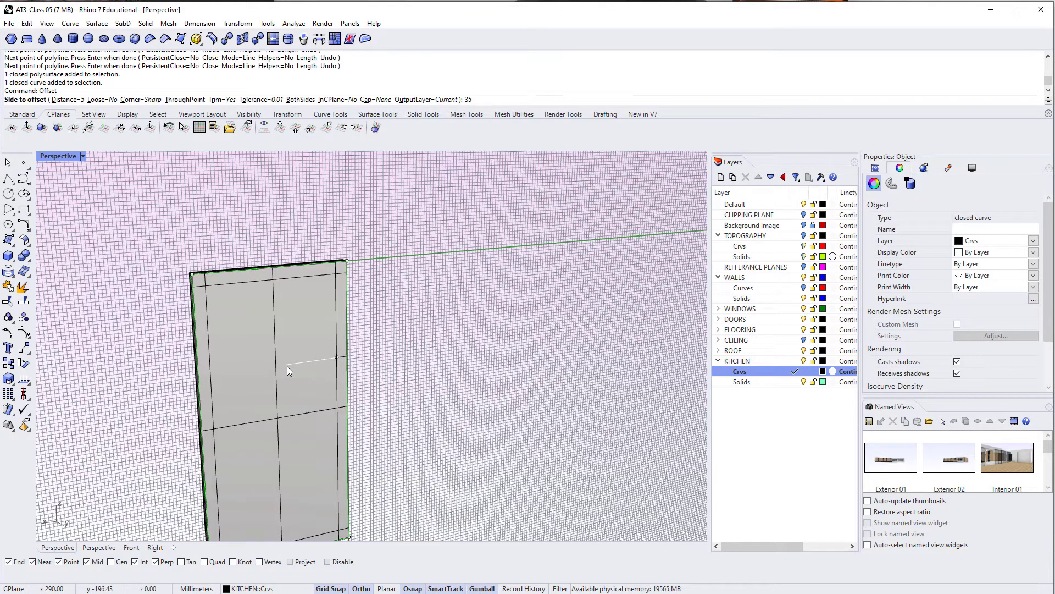
{"action": "key", "text": "BackSpace"}
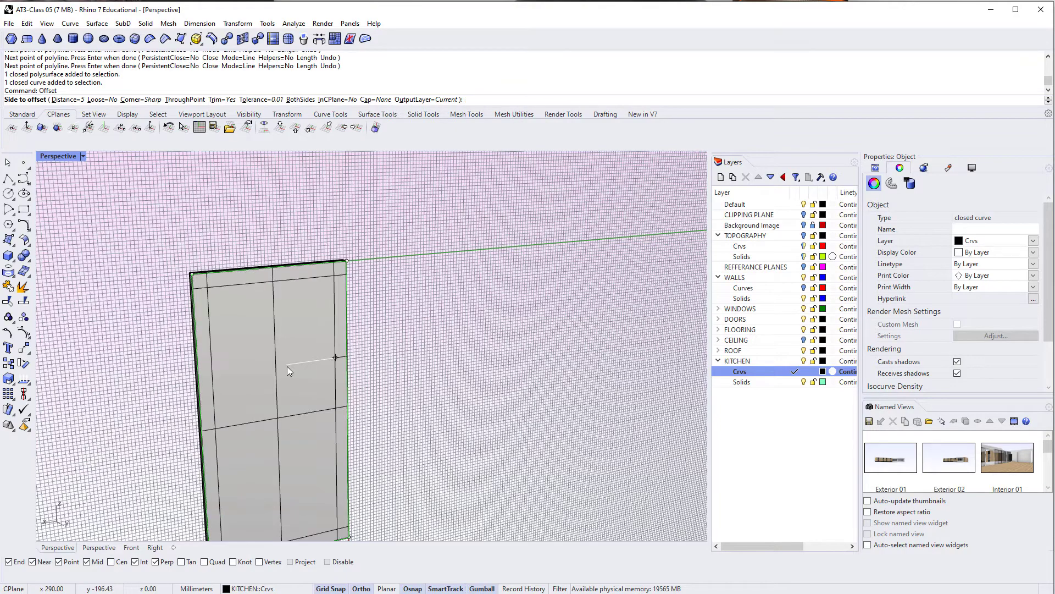
{"action": "left_click", "coordinate": [251, 381]}
{"action": "right_click_drag", "start_coordinate": [251, 382], "coordinate": [213, 226]}
{"action": "key", "text": "Delete"}
Extrude the inner outline as a solid about 480 mm out from the panel's front and delete the source curve.
{"action": "left_click", "coordinate": [213, 226]}
{"action": "left_click", "coordinate": [212, 227]}
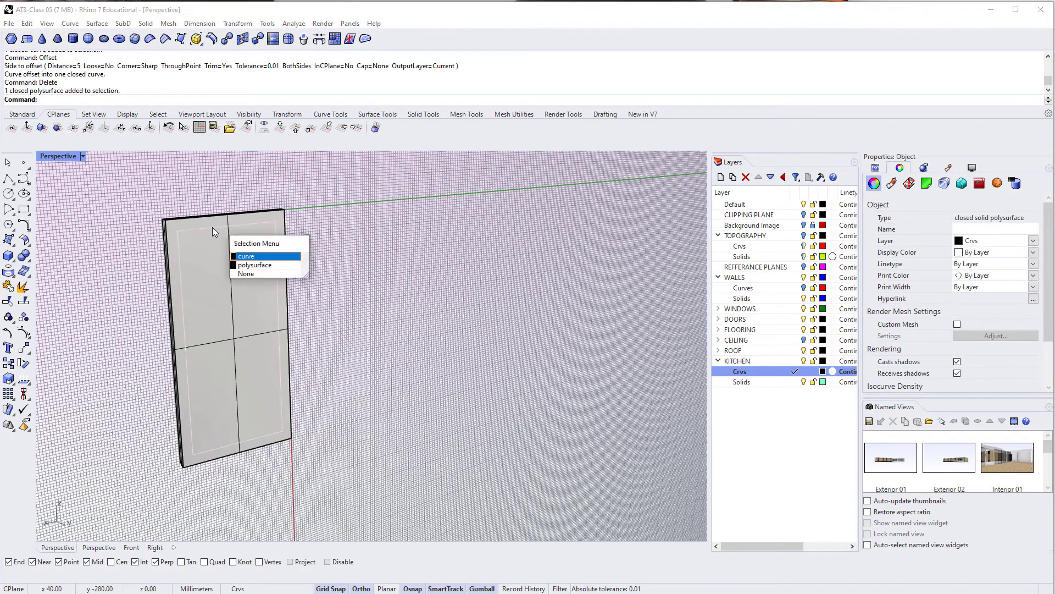
{"action": "key", "text": "Return"}
{"action": "type", "text": "Ext"}
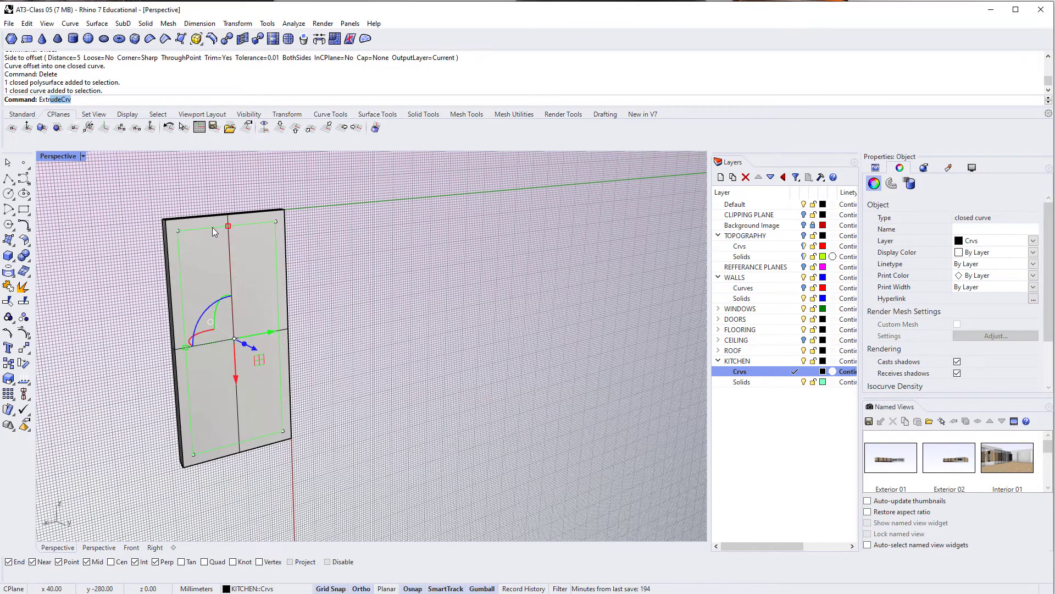
{"action": "key", "text": "Return"}
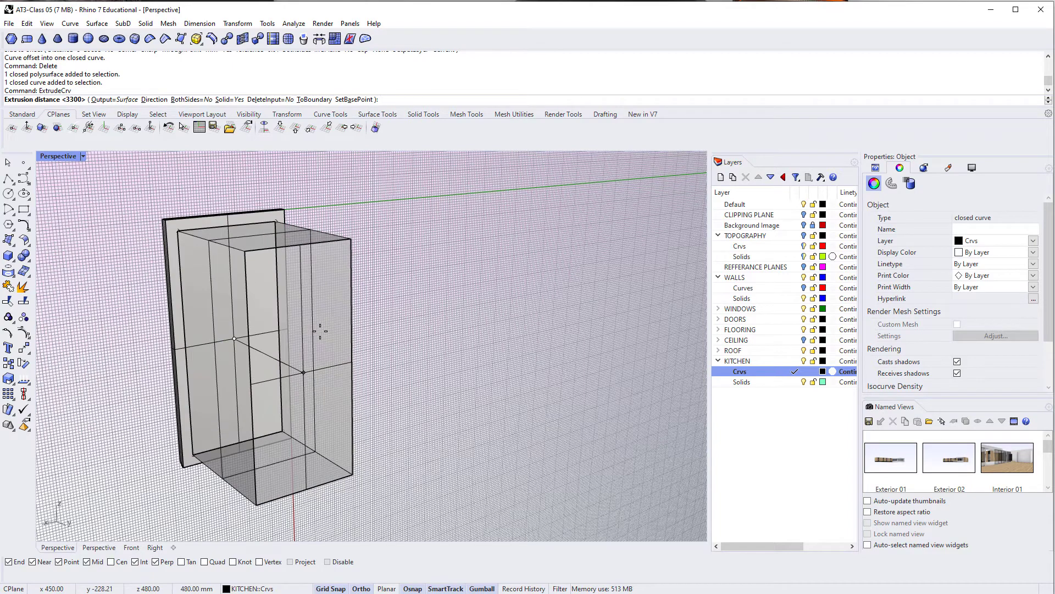
{"action": "left_click", "coordinate": [320, 331]}
{"action": "right_click_drag", "start_coordinate": [320, 331], "coordinate": [252, 297]}
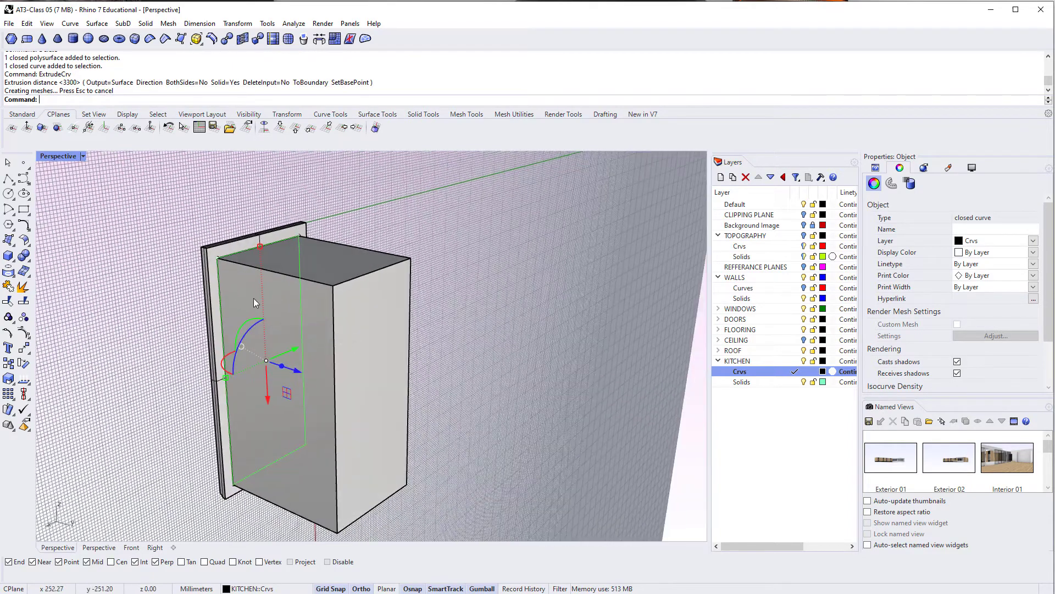
{"action": "key", "text": "Delete"}
Move the extruded box slightly back into the panel along the plane's normal.
{"action": "left_click", "coordinate": [222, 290]}
{"action": "left_click", "coordinate": [350, 387]}
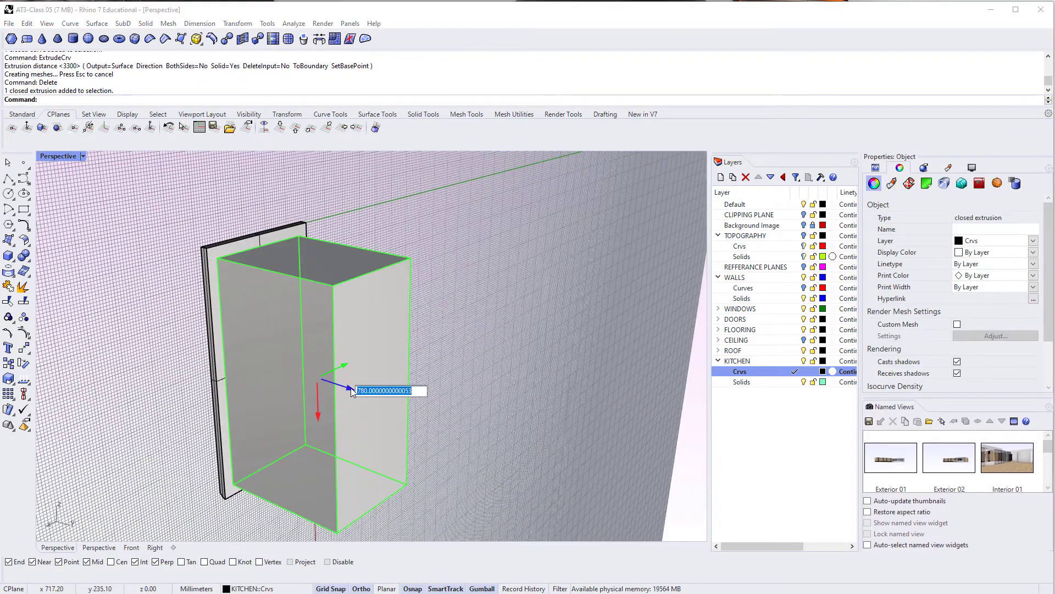
{"action": "type", "text": "-"}
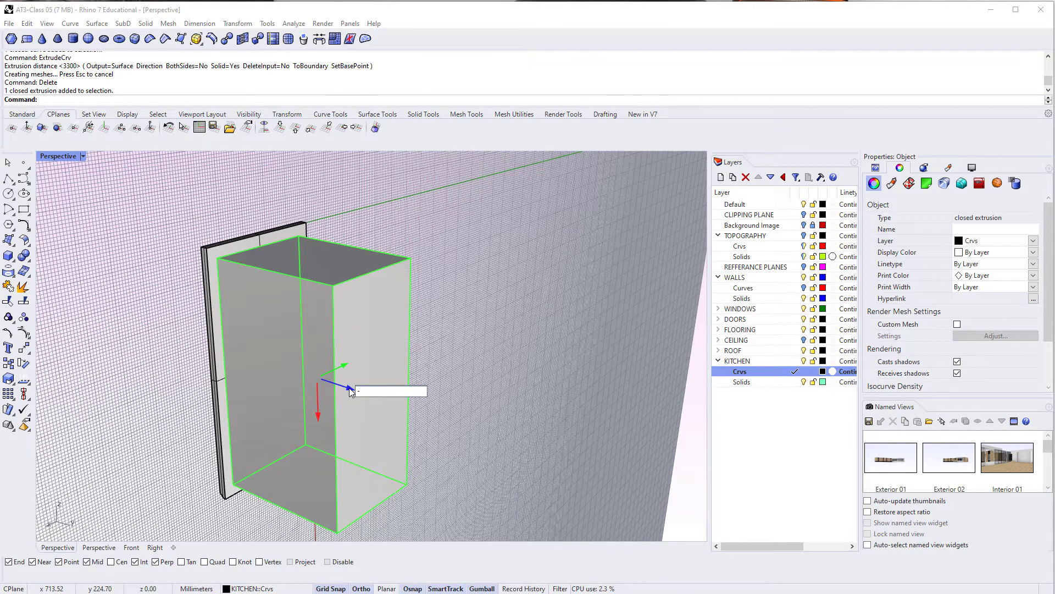
{"action": "key", "text": "Escape"}
{"action": "key", "text": "Escape"}
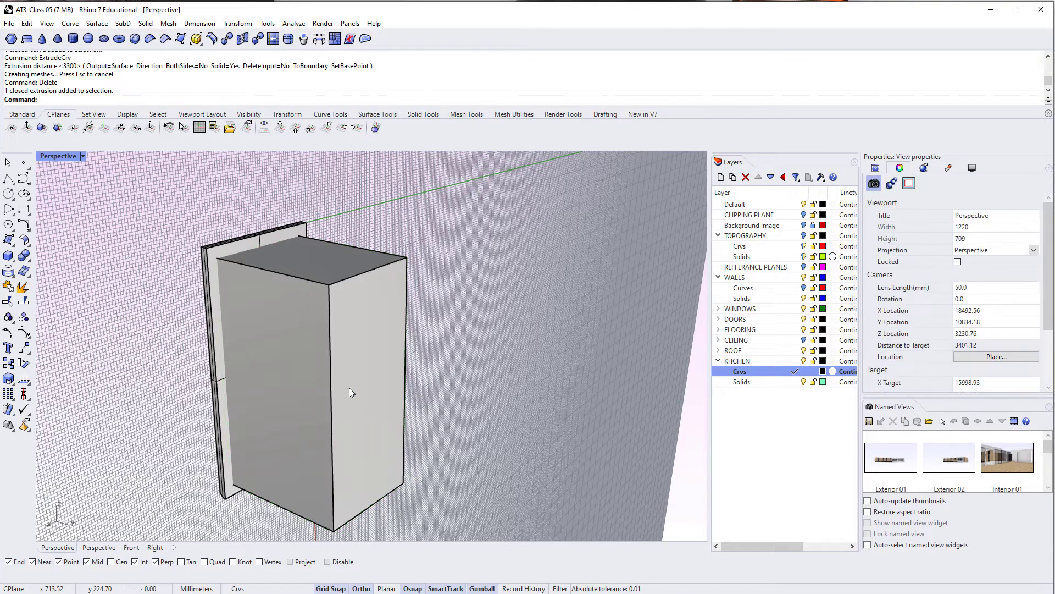
Subtract the extruded box from the door panel with a Boolean difference to form its recessed, framed front.
{"action": "type", "text": "BooleanDifference"}
{"action": "key", "text": "Return"}
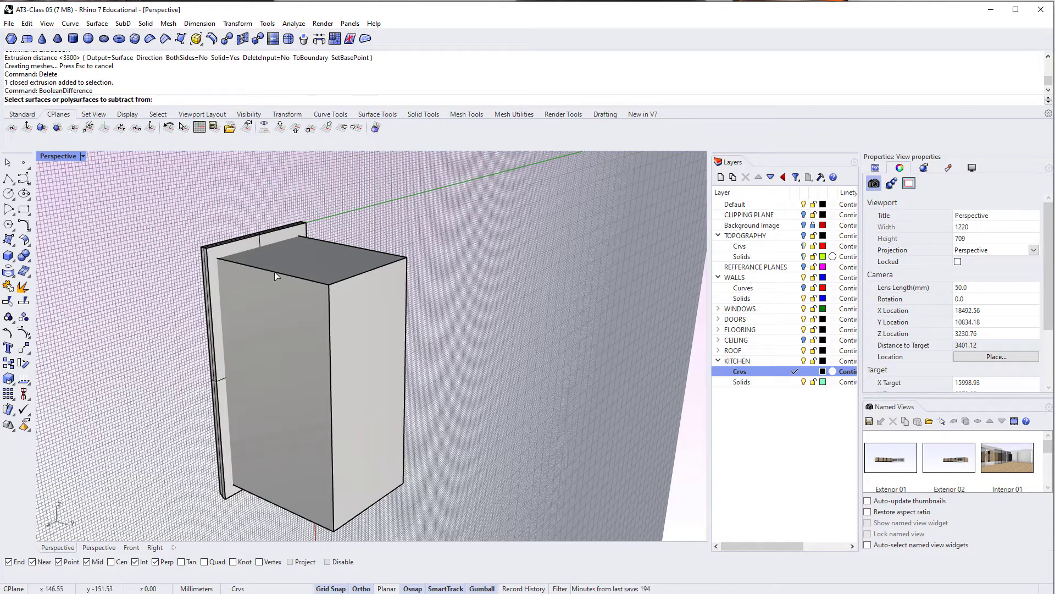
{"action": "left_click", "coordinate": [254, 251]}
{"action": "key", "text": "Return"}
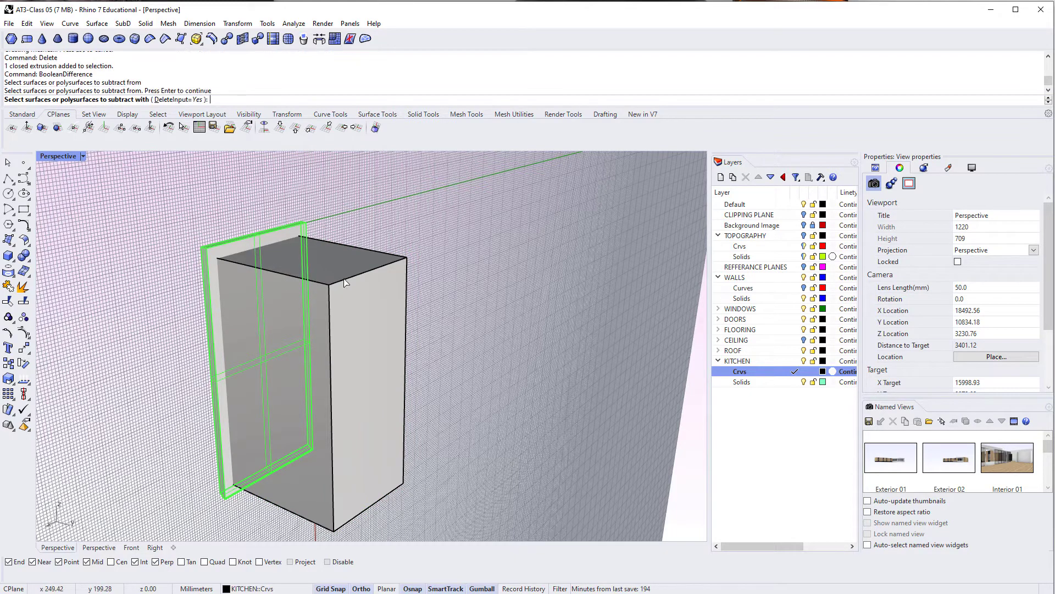
{"action": "left_click", "coordinate": [338, 297]}
{"action": "key", "text": "Return"}
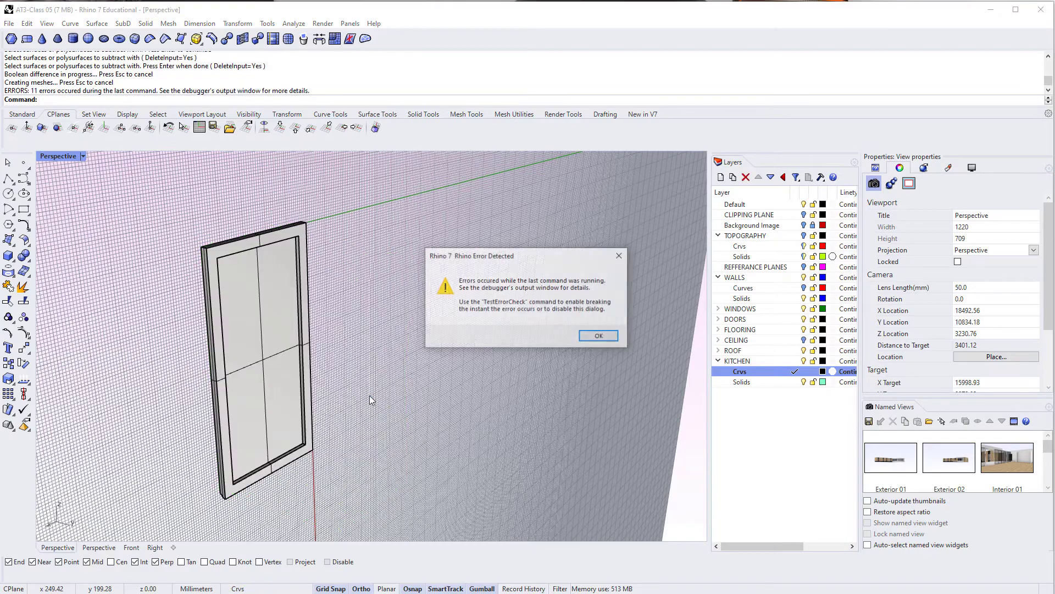
{"action": "key", "text": "Return"}
{"action": "right_click_drag", "start_coordinate": [340, 411], "coordinate": [300, 408]}
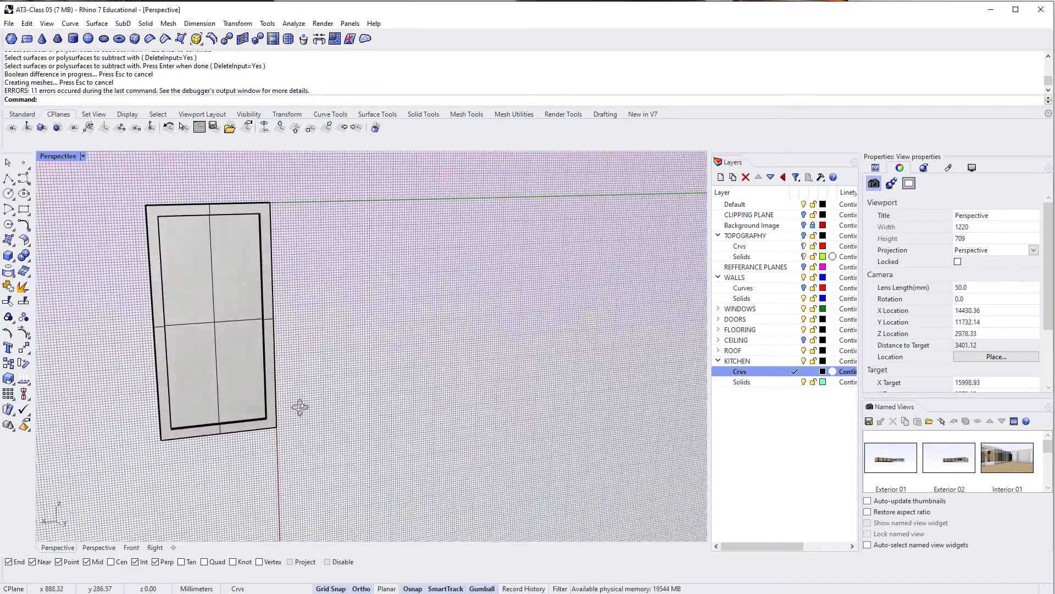
Show all hidden objects again around the framed door panel.
{"action": "type", "text": "Show"}
{"action": "key", "text": "Return"}
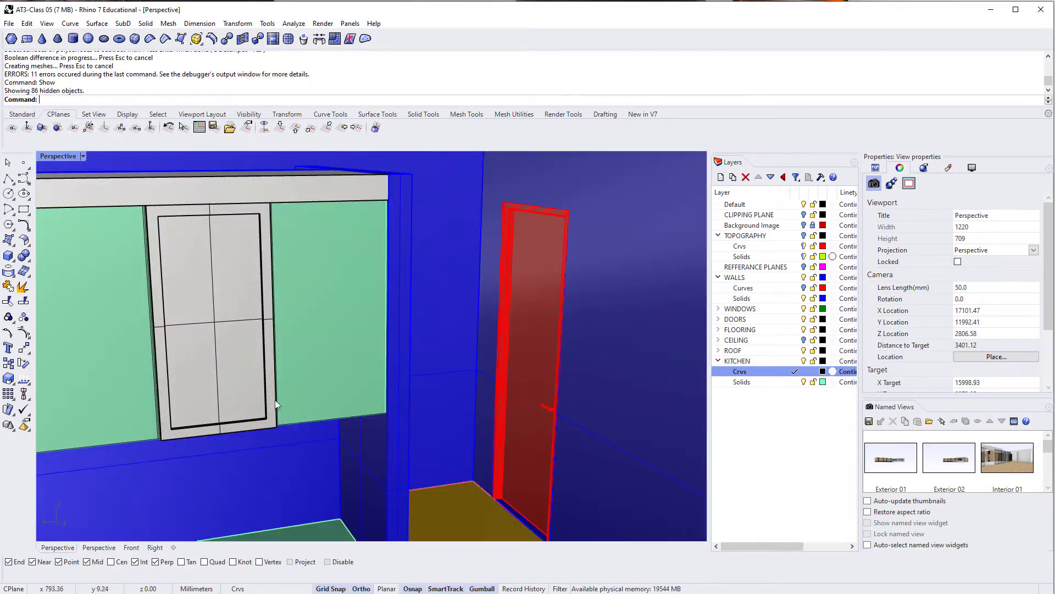
{"action": "scroll", "coordinate": [233, 343], "scroll_direction": "down", "scroll_amount": 2}
{"action": "right_click_drag", "start_coordinate": [233, 343], "coordinate": [300, 278], "text": "shift"}
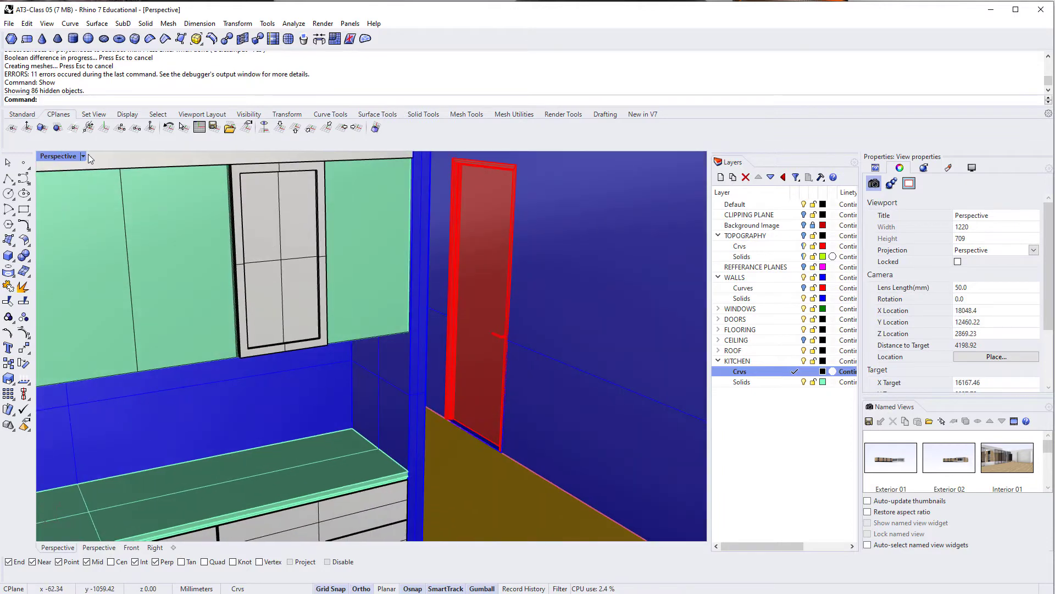
Switch the Perspective viewport to Rendered display and look over the cabinets with the new door panel.
{"action": "left_click", "coordinate": [88, 155]}
{"action": "left_click", "coordinate": [82, 156]}
{"action": "left_click", "coordinate": [80, 222]}
{"action": "key", "text": "Escape"}
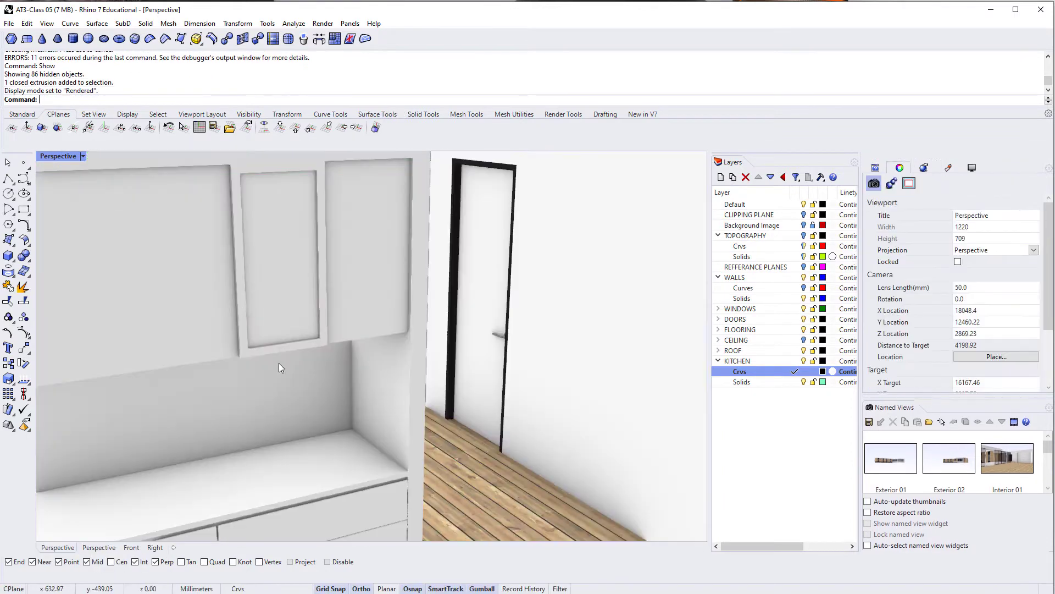
{"action": "right_click_drag", "start_coordinate": [279, 365], "coordinate": [350, 368]}
{"action": "scroll", "coordinate": [283, 357], "scroll_direction": "down", "scroll_amount": 3}
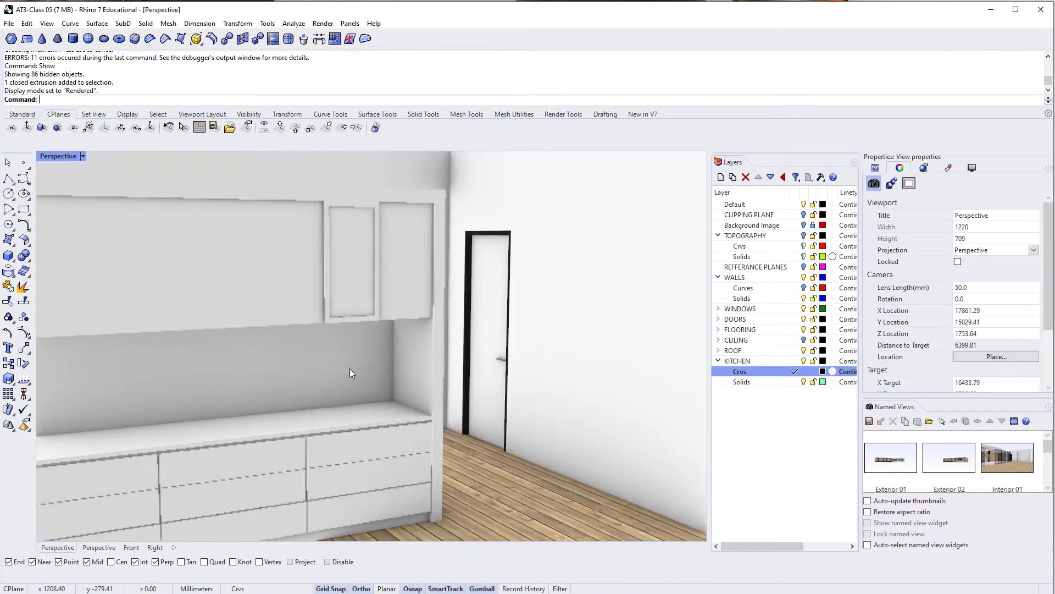
Try to move the horizontal strip above the upper cabinets slightly downward.
{"action": "left_click", "coordinate": [406, 194]}
{"action": "scroll", "coordinate": [339, 220], "scroll_direction": "up", "scroll_amount": 4}
{"action": "right_click_drag", "start_coordinate": [338, 220], "coordinate": [366, 273], "text": "shift"}
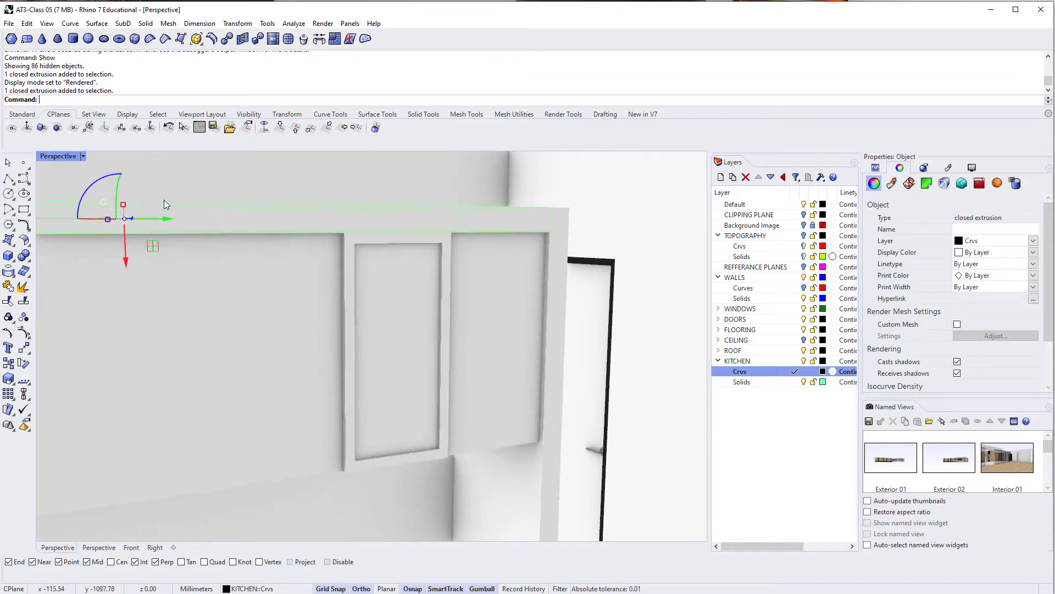
{"action": "left_click", "coordinate": [126, 262]}
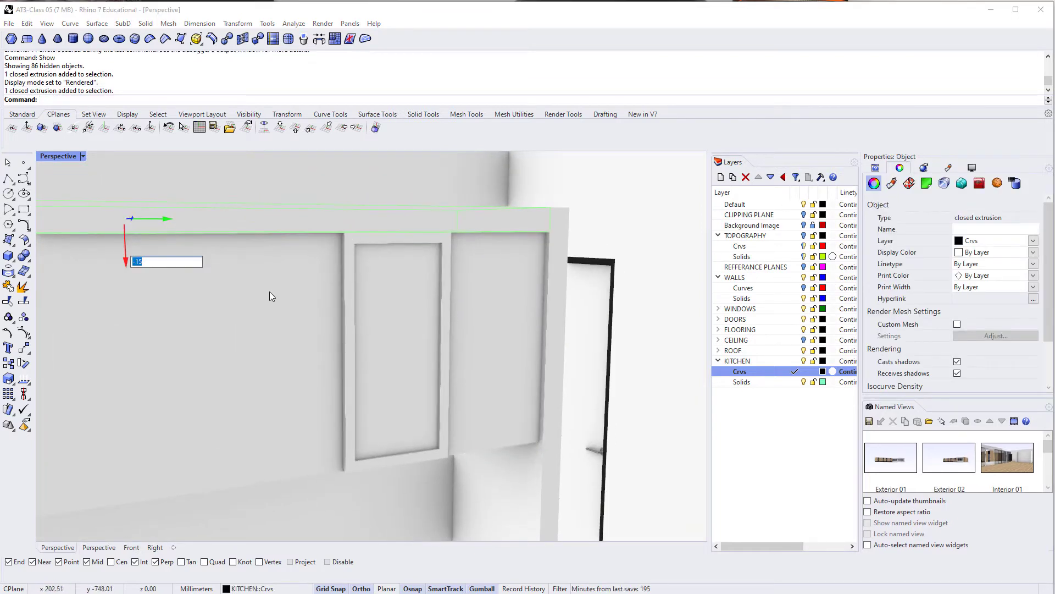
{"action": "key", "text": "Return"}
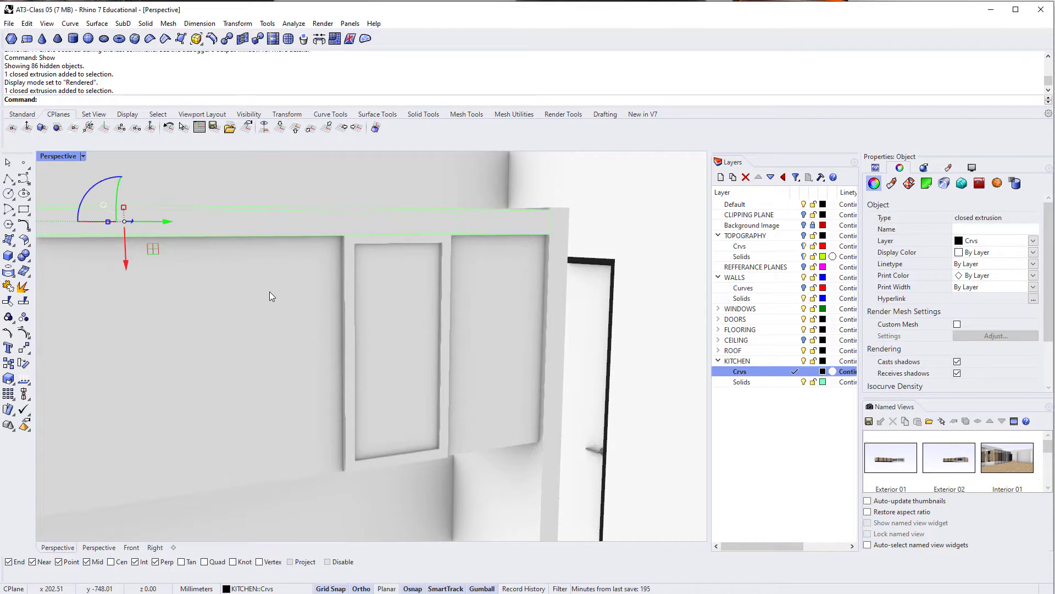
{"action": "key", "text": "ctrl+z"}
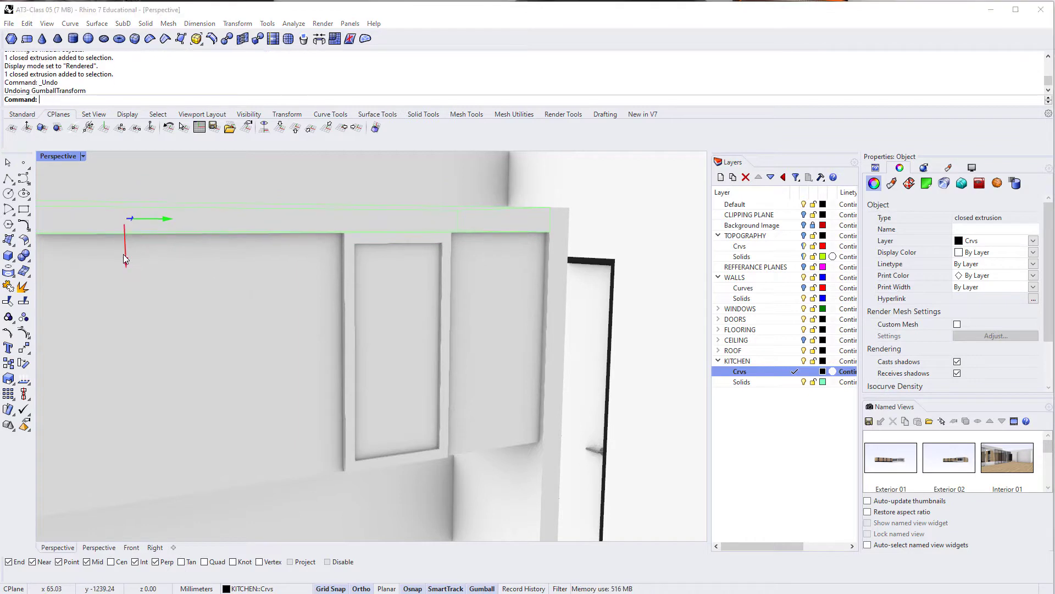
Raise the horizontal strip above the upper cabinets by 10 mm.
{"action": "left_click", "coordinate": [124, 257]}
{"action": "type", "text": "-10"}
{"action": "key", "text": "Return"}
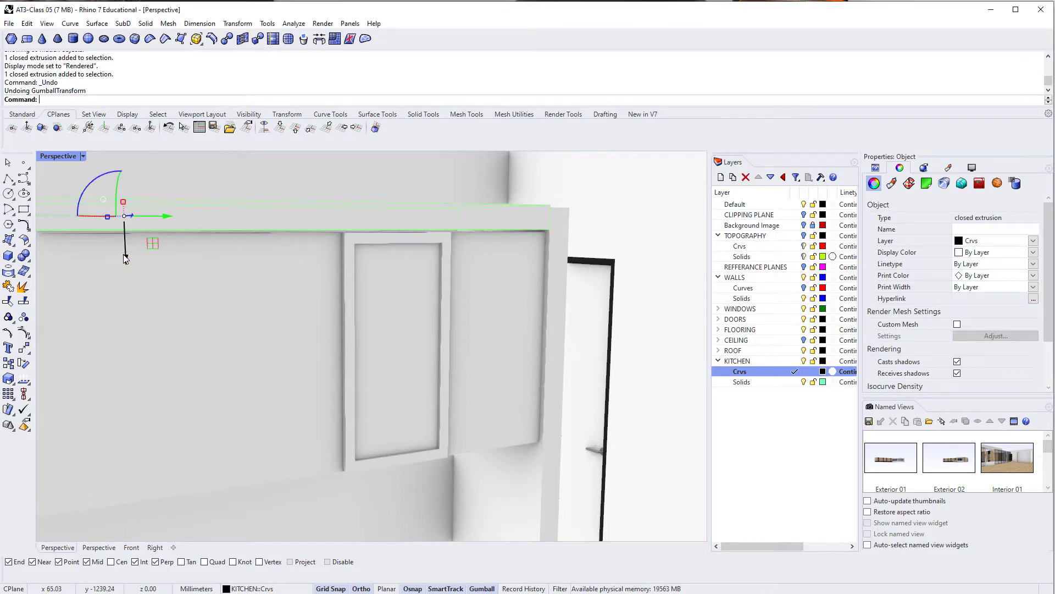
{"action": "key", "text": "Escape"}
{"action": "scroll", "coordinate": [165, 267], "scroll_direction": "down", "scroll_amount": 5}
{"action": "right_click_drag", "start_coordinate": [244, 327], "coordinate": [192, 320]}
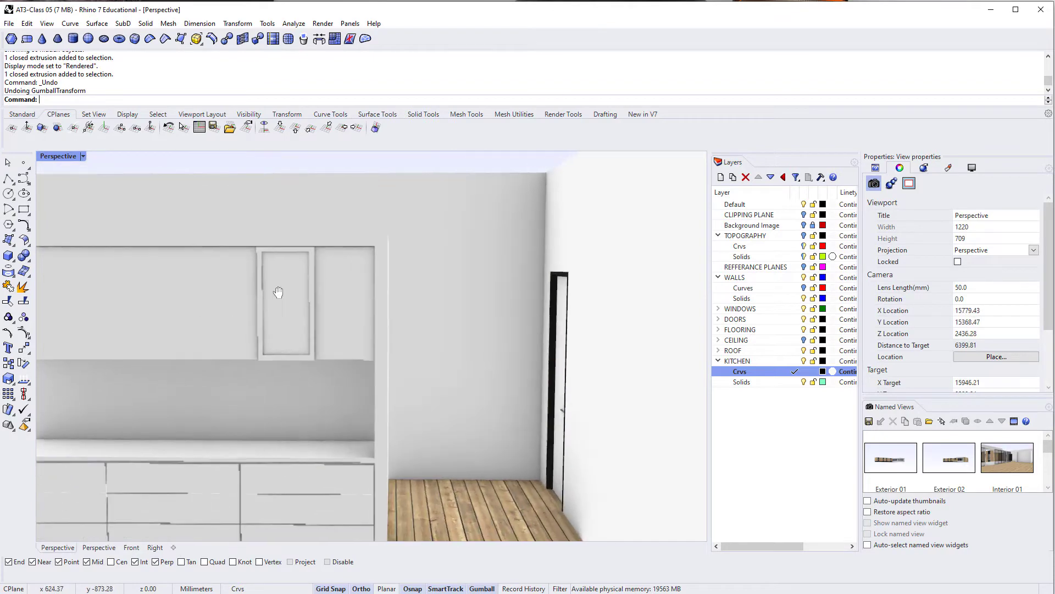
{"action": "right_click_drag", "start_coordinate": [278, 292], "coordinate": [330, 234], "text": "shift"}
{"action": "right_click_drag", "start_coordinate": [314, 255], "coordinate": [388, 231]}
Compare the modelled cabinets with the kitchen reference photo.
{"action": "left_click_drag", "start_coordinate": [0, 94], "coordinate": [480, 70]}
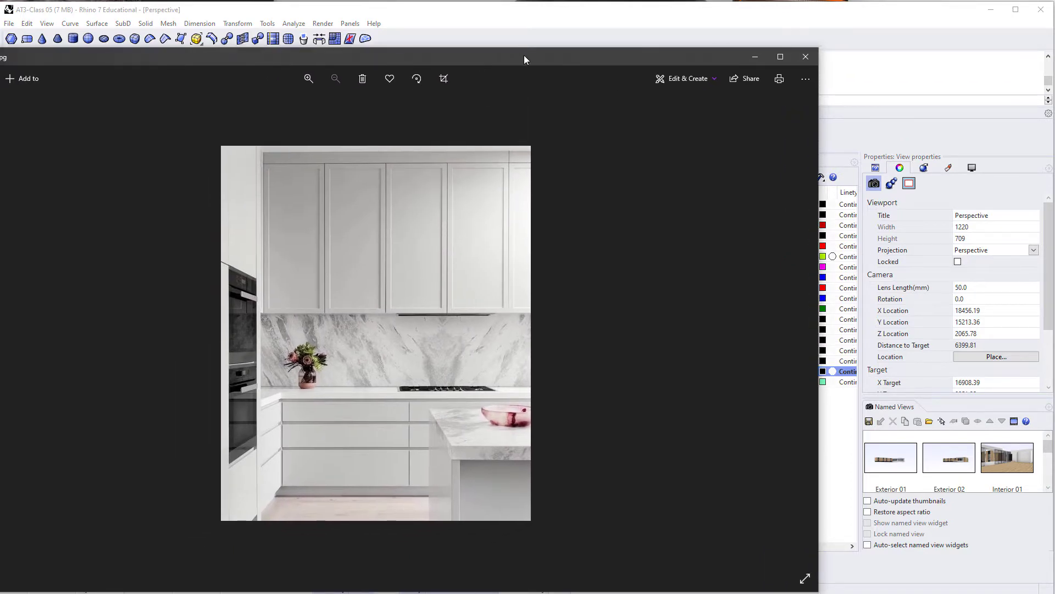
{"action": "left_click_drag", "start_coordinate": [523, 55], "coordinate": [0, 58]}
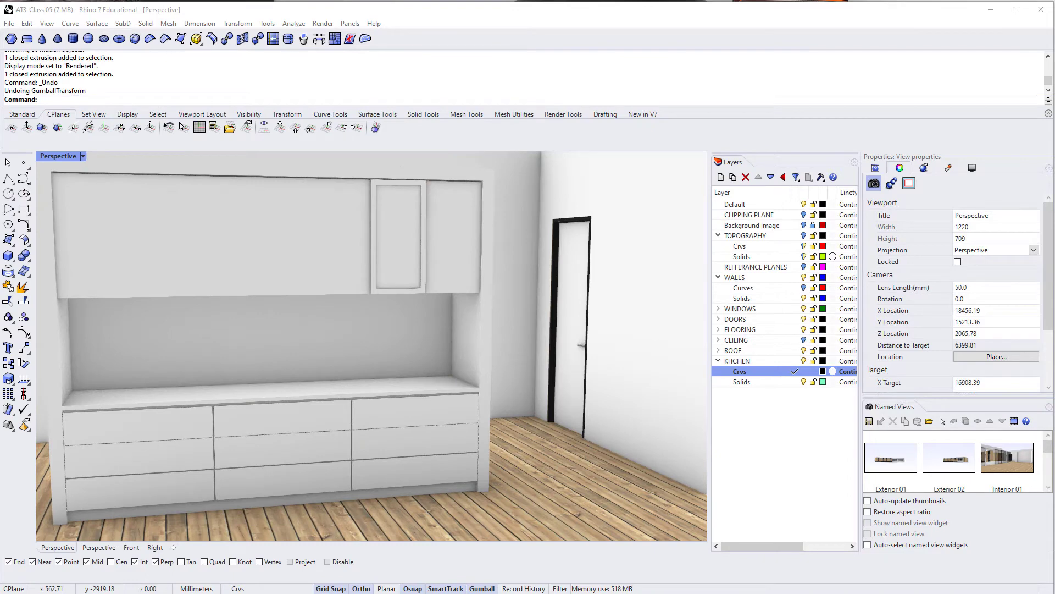
{"action": "right_click_drag", "start_coordinate": [241, 319], "coordinate": [148, 336]}
{"action": "right_click_drag", "start_coordinate": [117, 304], "coordinate": [390, 296]}
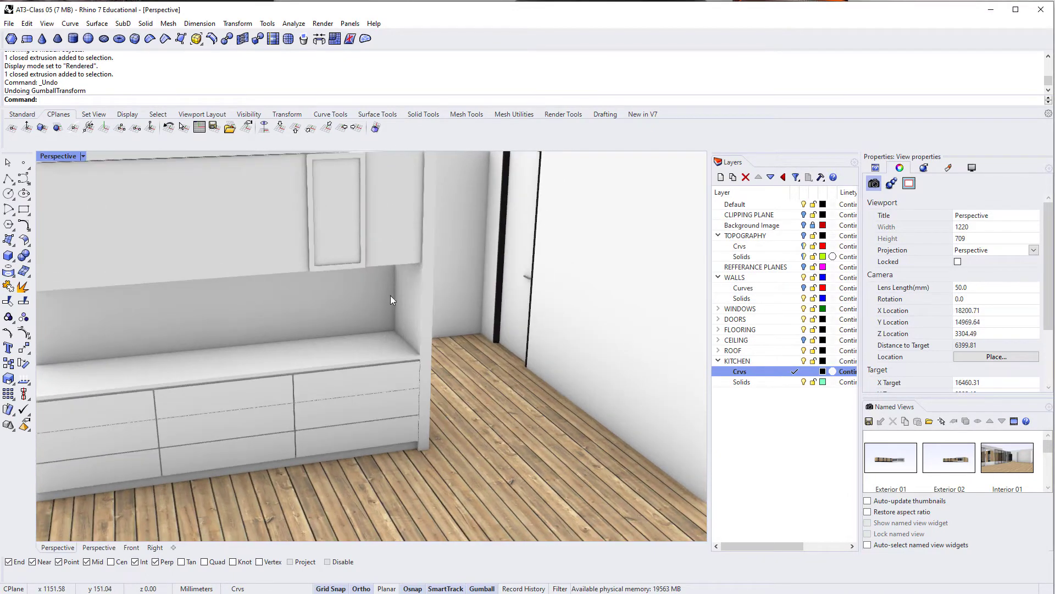
{"action": "right_click_drag", "start_coordinate": [350, 352], "coordinate": [384, 277]}
Check the material assigned to the wall behind the countertop and review the cabinets from several angles.
{"action": "left_click", "coordinate": [290, 330]}
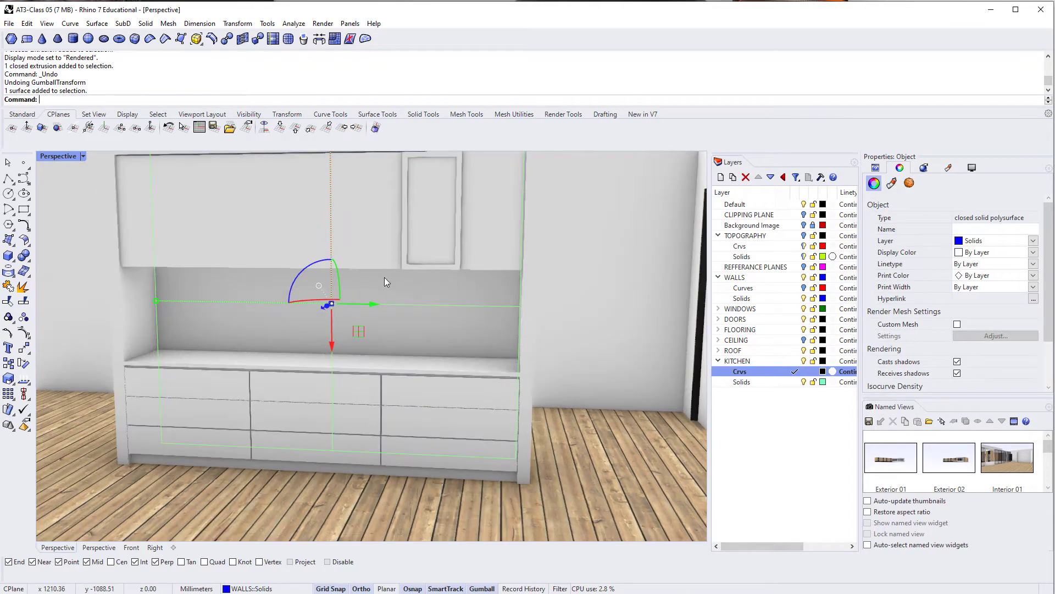
{"action": "left_click", "coordinate": [891, 184]}
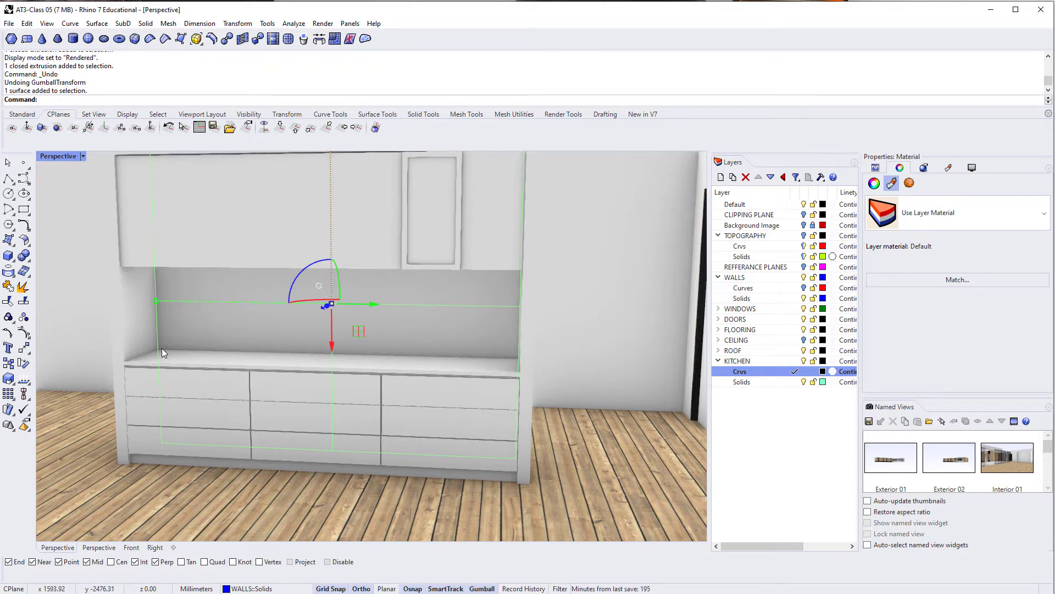
{"action": "right_click_drag", "start_coordinate": [161, 347], "coordinate": [174, 362]}
{"action": "key", "text": "Escape"}
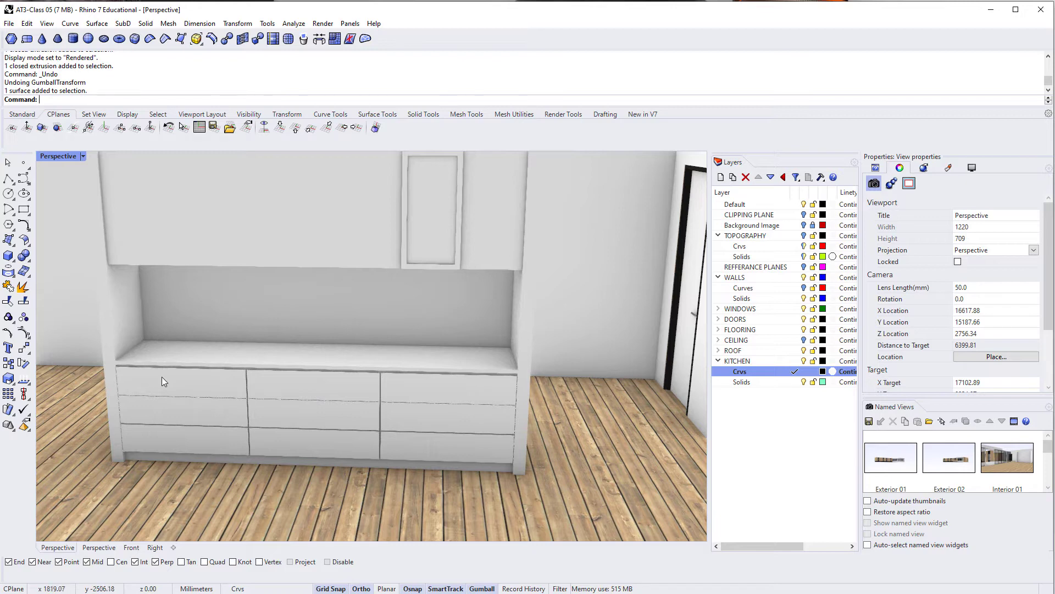
{"action": "right_click_drag", "start_coordinate": [377, 395], "coordinate": [460, 356]}
{"action": "right_click_drag", "start_coordinate": [436, 396], "coordinate": [441, 313]}
{"action": "right_click_drag", "start_coordinate": [441, 313], "coordinate": [438, 398], "text": "shift"}
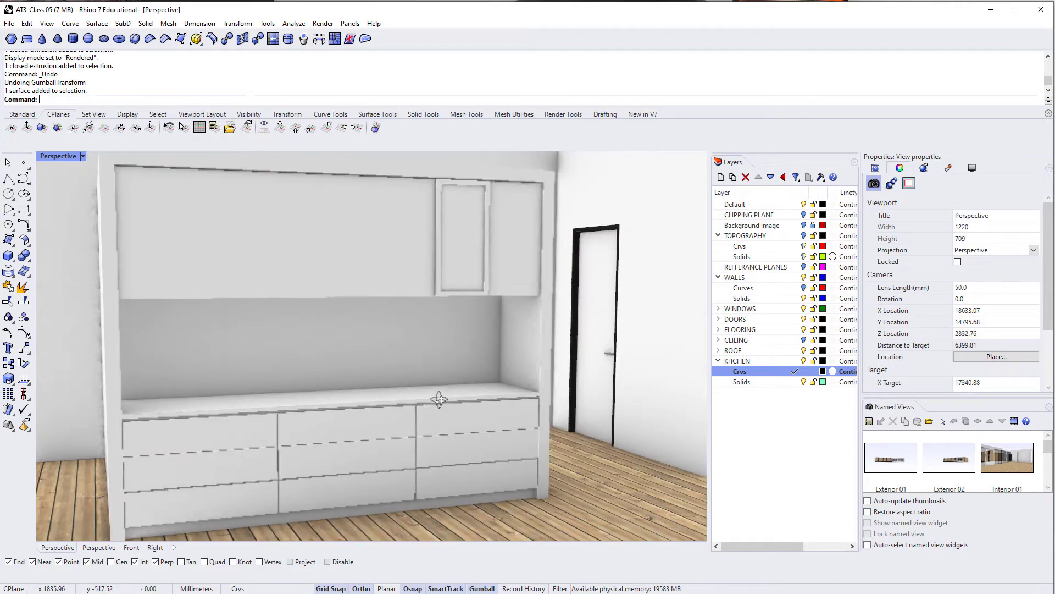
{"action": "right_click_drag", "start_coordinate": [341, 260], "coordinate": [325, 354]}
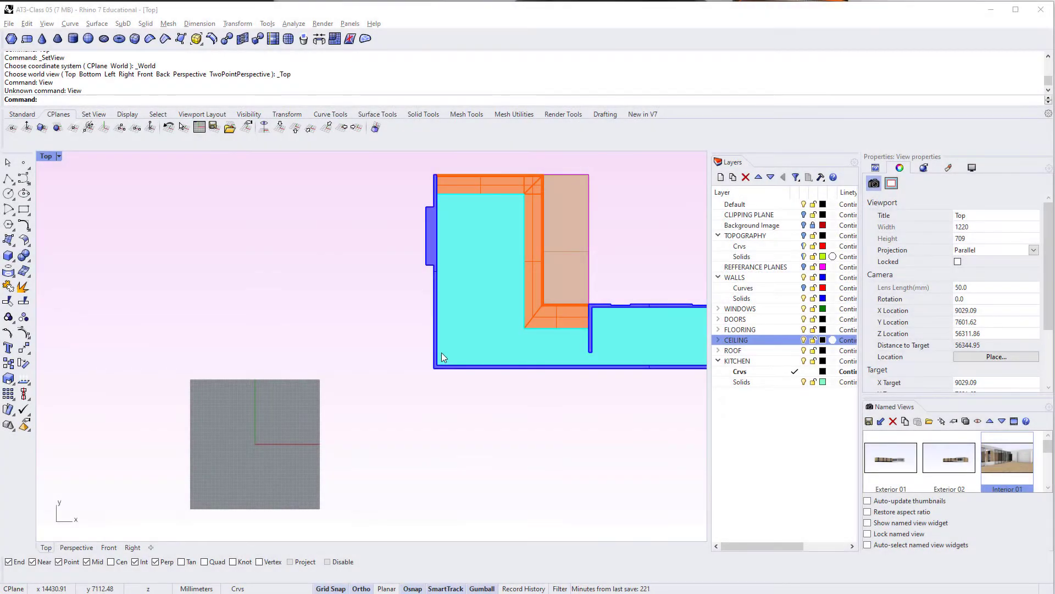
Hide the CEILING layer in the top view to expose the floor plan.
{"action": "left_click", "coordinate": [804, 340]}
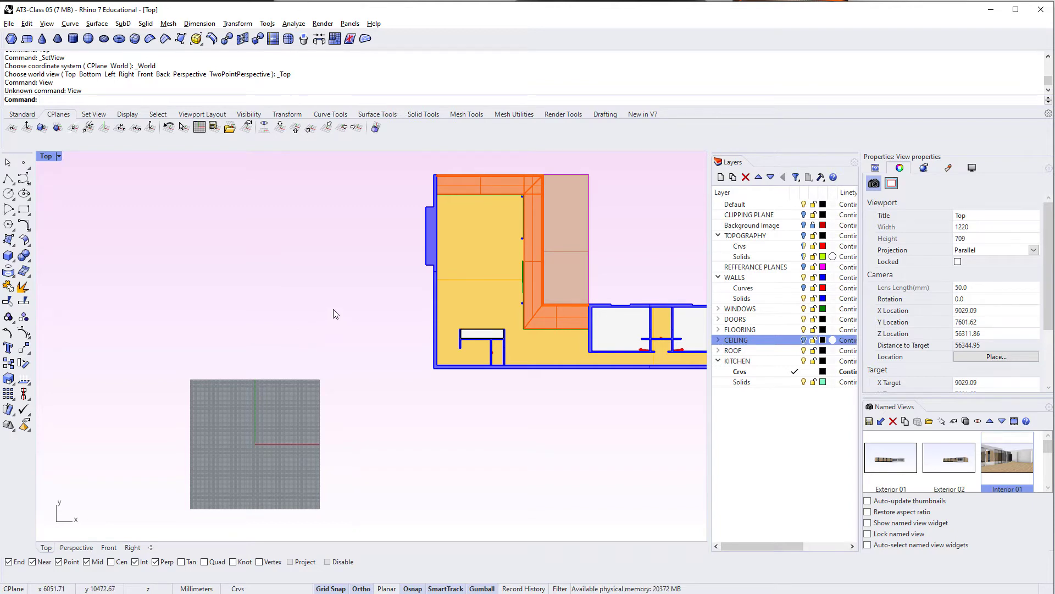
{"action": "right_click_drag", "start_coordinate": [337, 314], "coordinate": [381, 318]}
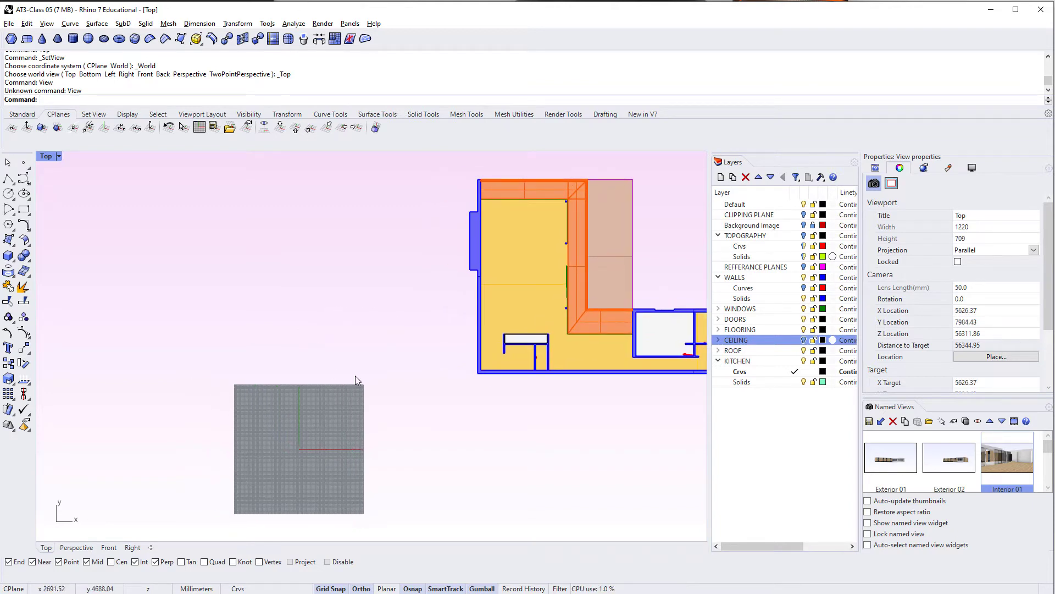
{"action": "scroll", "coordinate": [331, 374], "scroll_direction": "up", "scroll_amount": 2}
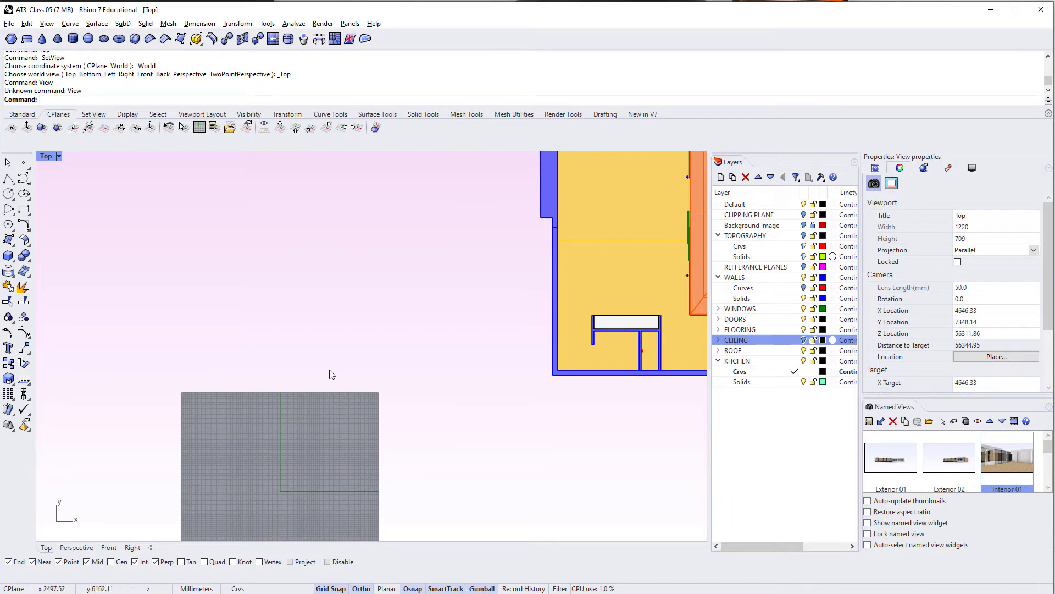
{"action": "right_click_drag", "start_coordinate": [331, 374], "coordinate": [395, 386]}
{"action": "scroll", "coordinate": [335, 395], "scroll_direction": "up", "scroll_amount": 4}
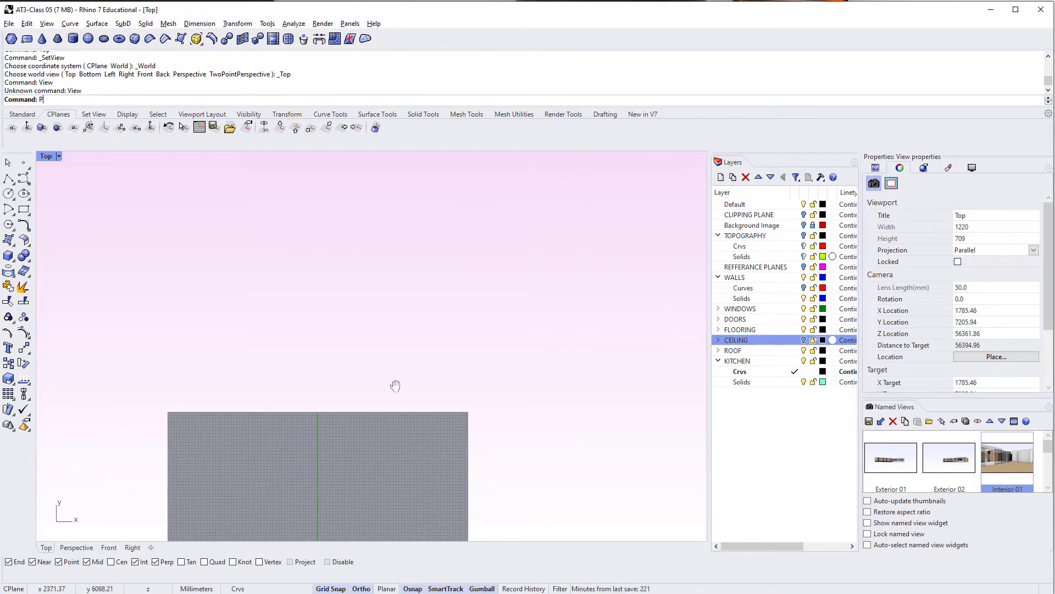
{"action": "key", "text": "Return"}
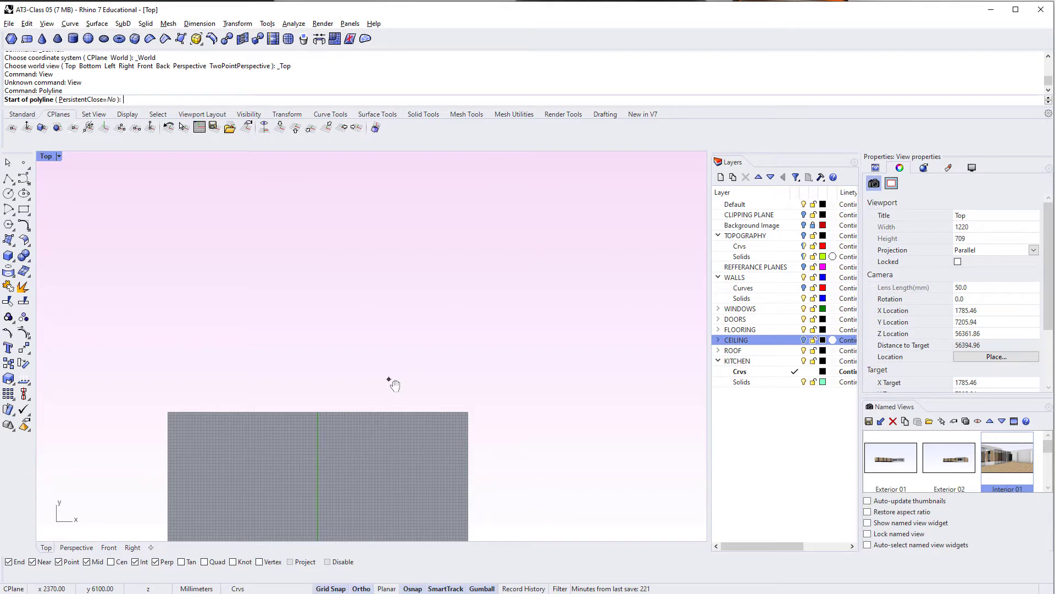
{"action": "scroll", "coordinate": [390, 379], "scroll_direction": "down", "scroll_amount": 2}
{"action": "right_click_drag", "start_coordinate": [315, 334], "coordinate": [506, 353]}
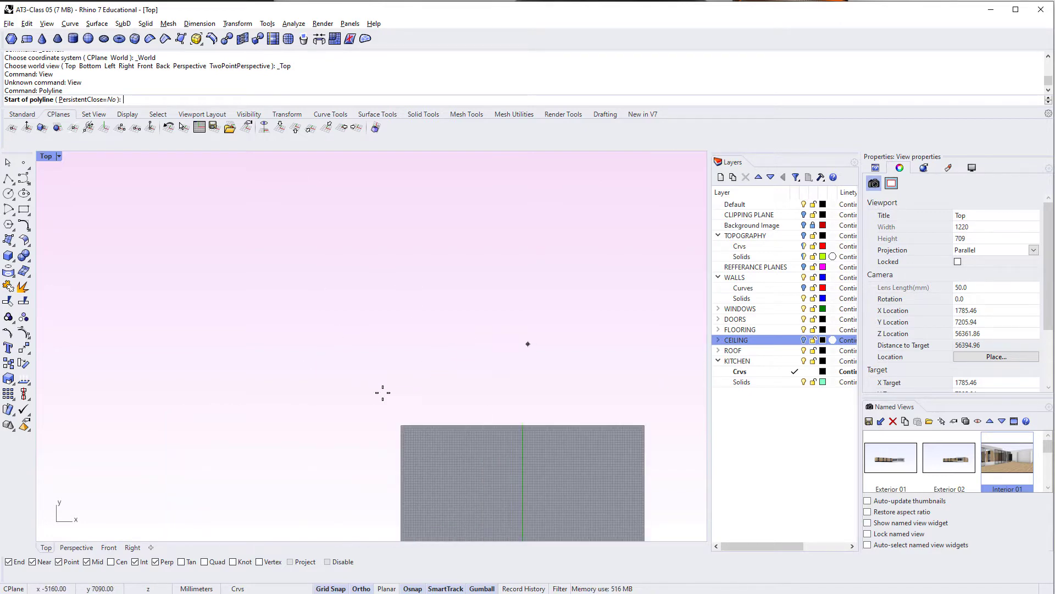
{"action": "right_click_drag", "start_coordinate": [348, 375], "coordinate": [395, 384]}
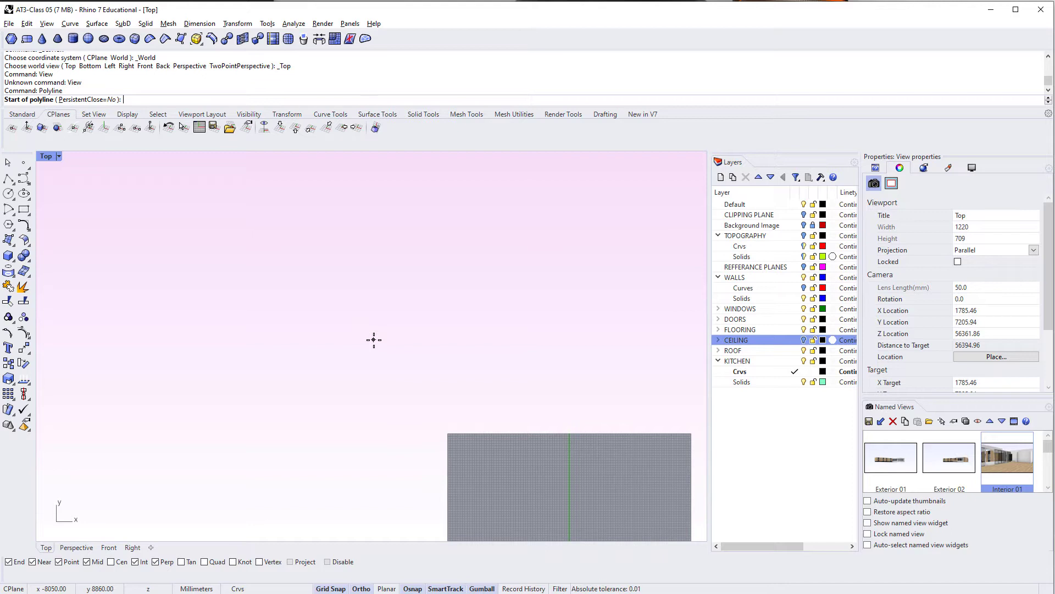
{"action": "left_click", "coordinate": [336, 383]}
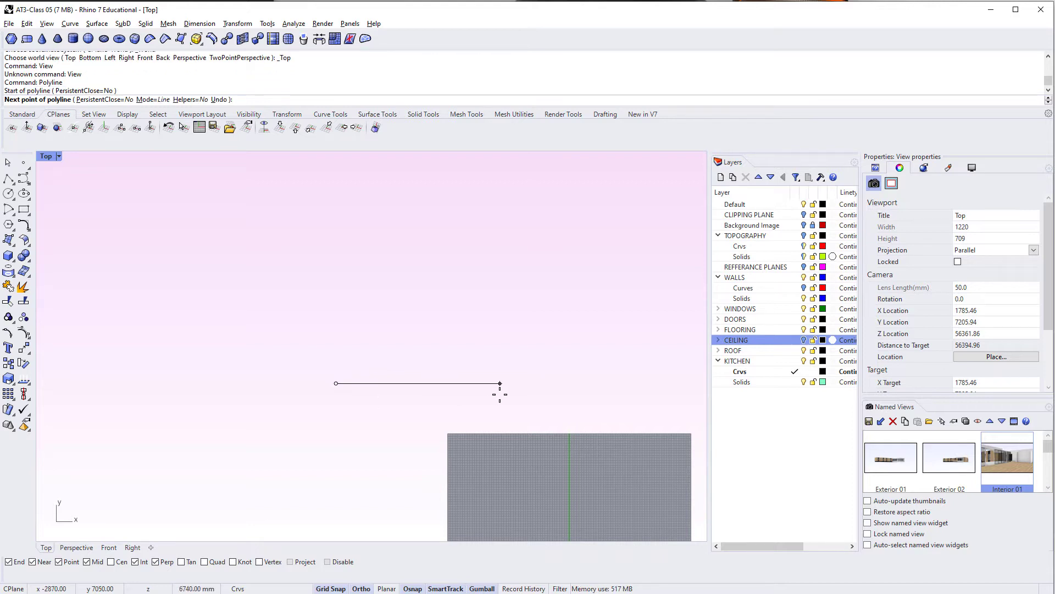
{"action": "type", "text": "3500"}
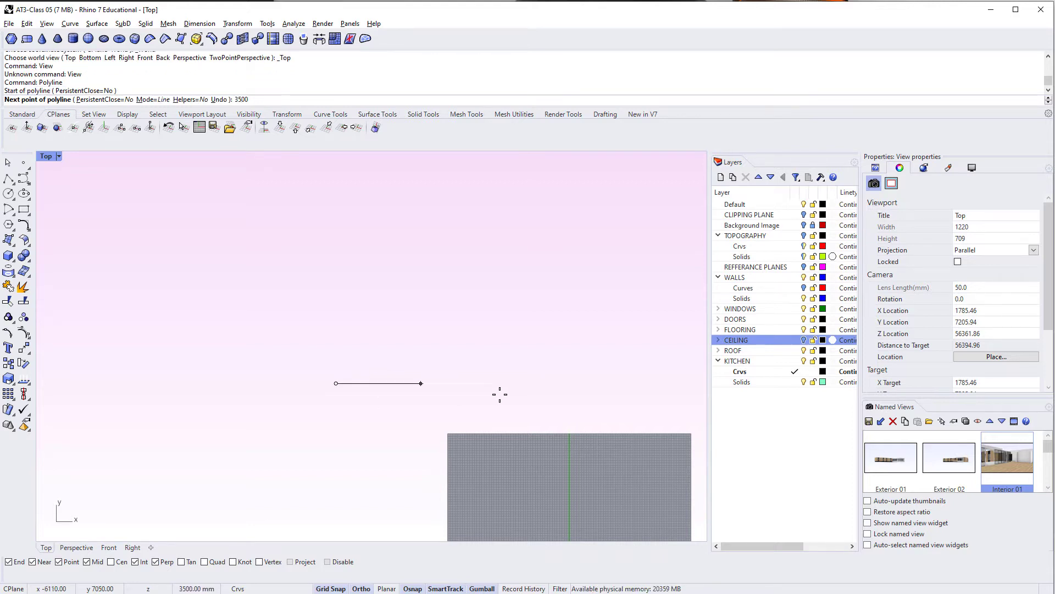
{"action": "key", "text": "Return"}
{"action": "left_click", "coordinate": [484, 377]}
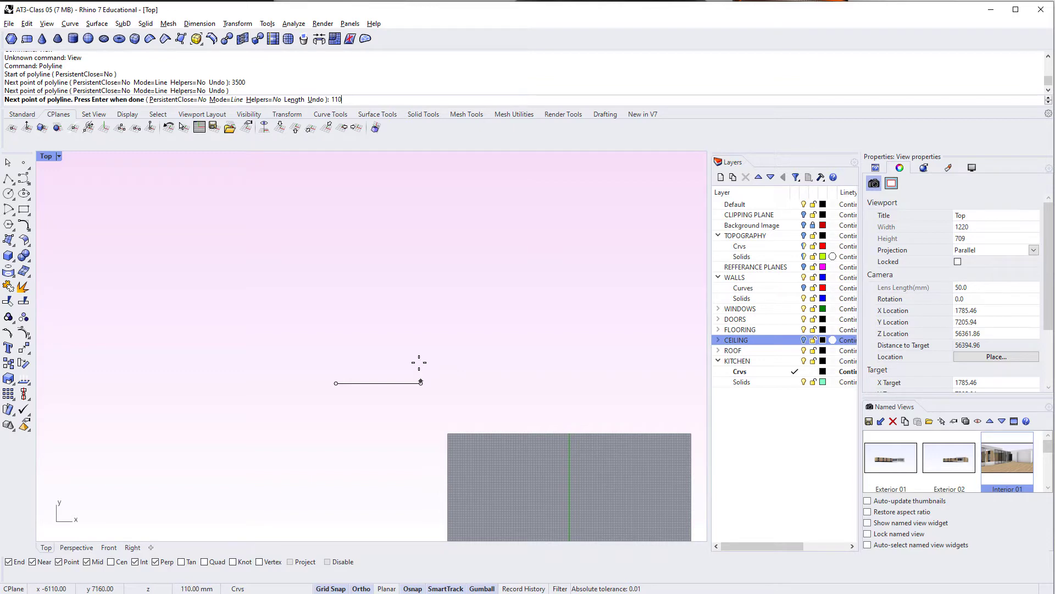
{"action": "type", "text": "1100"}
{"action": "key", "text": "Return"}
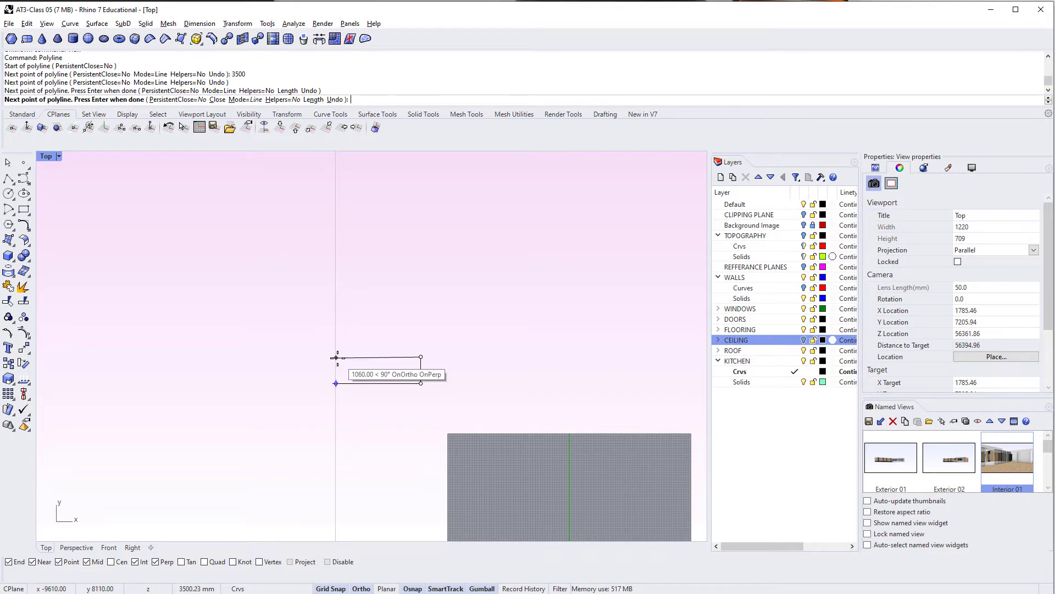
{"action": "scroll", "coordinate": [335, 358], "scroll_direction": "up", "scroll_amount": 3}
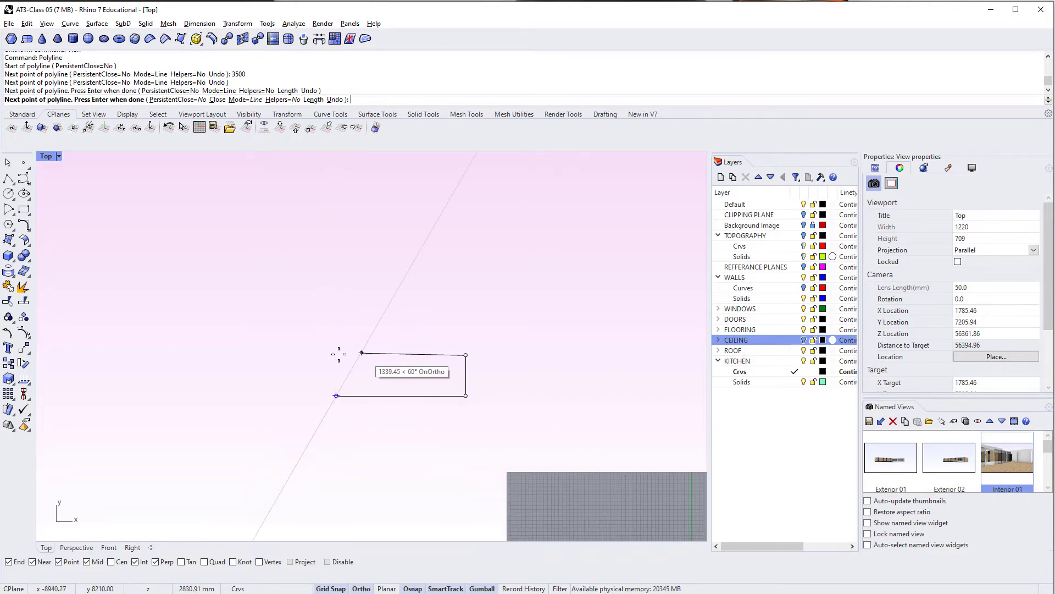
{"action": "left_click", "coordinate": [335, 383]}
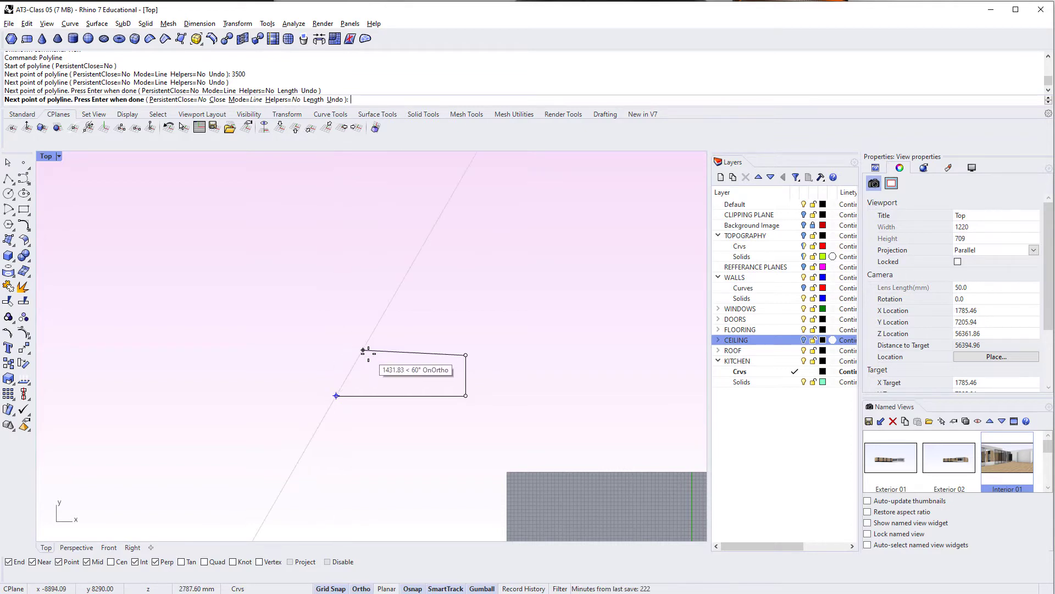
{"action": "key", "text": "Escape"}
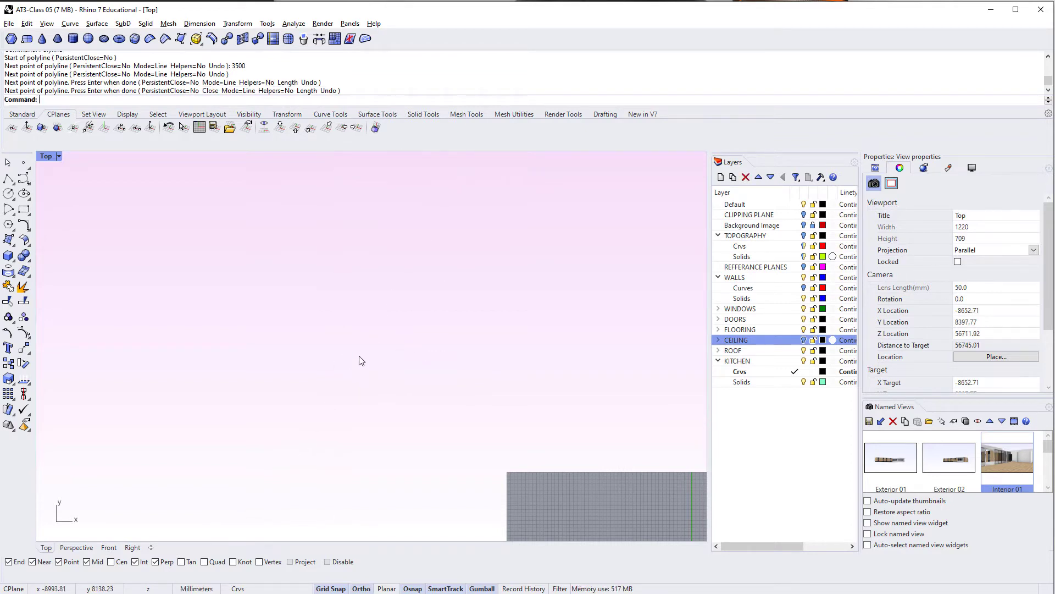
Enable projected object snaps and start a polyline in the top view with a 3500 mm horizontal edge.
{"action": "left_click", "coordinate": [311, 562]}
{"action": "key", "text": "Return"}
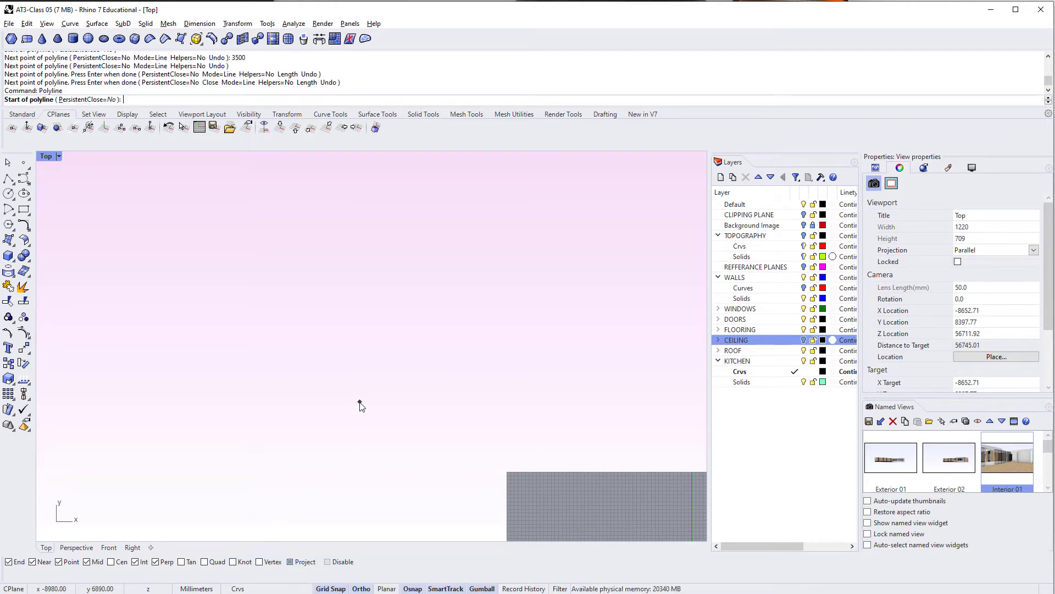
{"action": "left_click", "coordinate": [423, 391]}
{"action": "type", "text": "3500"}
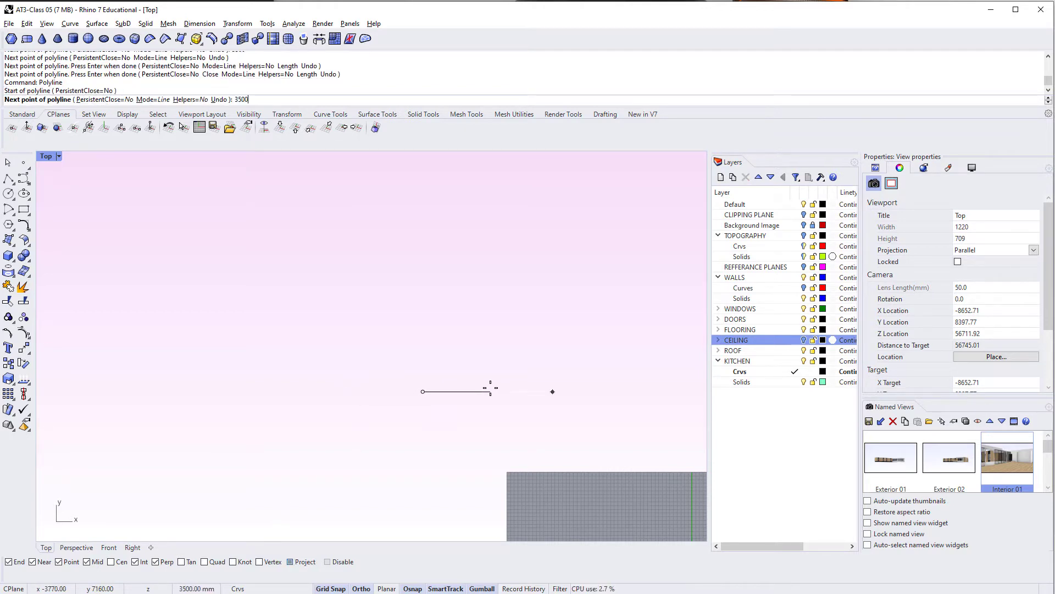
{"action": "key", "text": "Return"}
{"action": "left_click", "coordinate": [490, 385]}
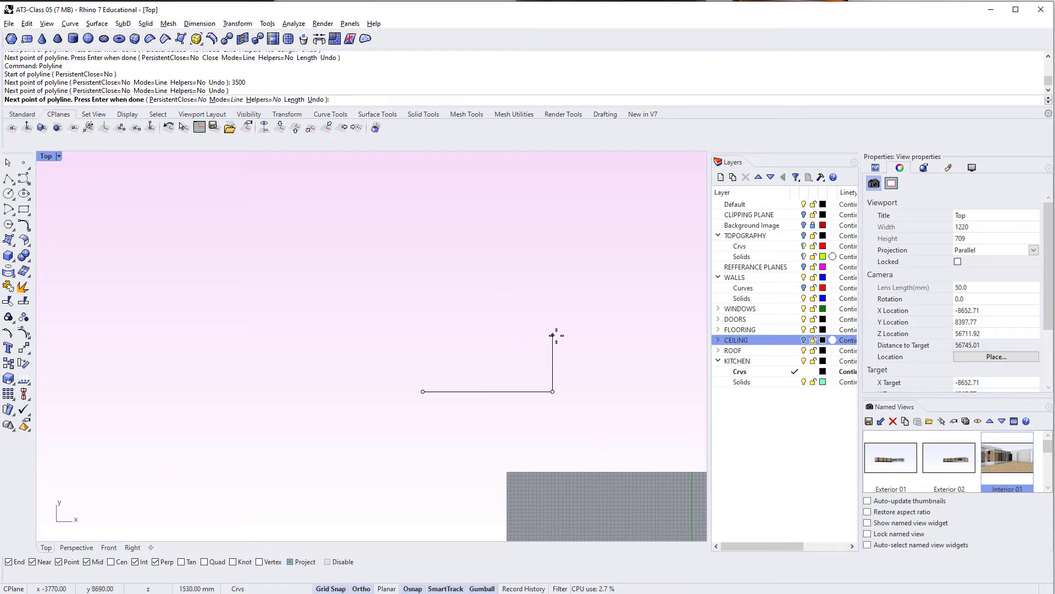
Continue the polyline with an 1100 mm vertical side and a 3500 mm return edge, and close it into a rectangle.
{"action": "type", "text": "1100"}
{"action": "key", "text": "Return"}
{"action": "left_click", "coordinate": [555, 336]}
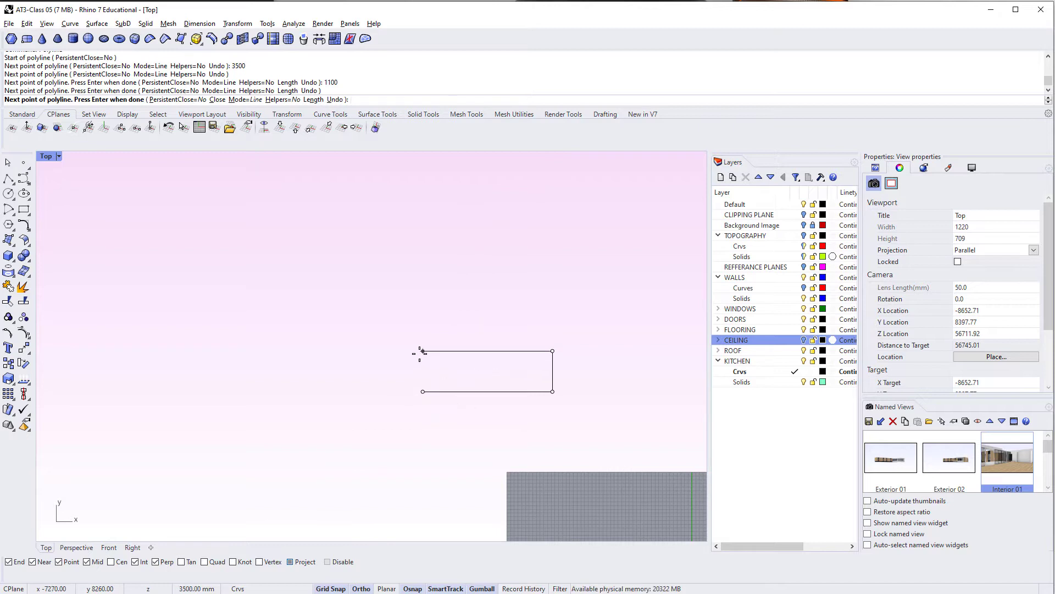
{"action": "type", "text": "3500"}
{"action": "key", "text": "Return"}
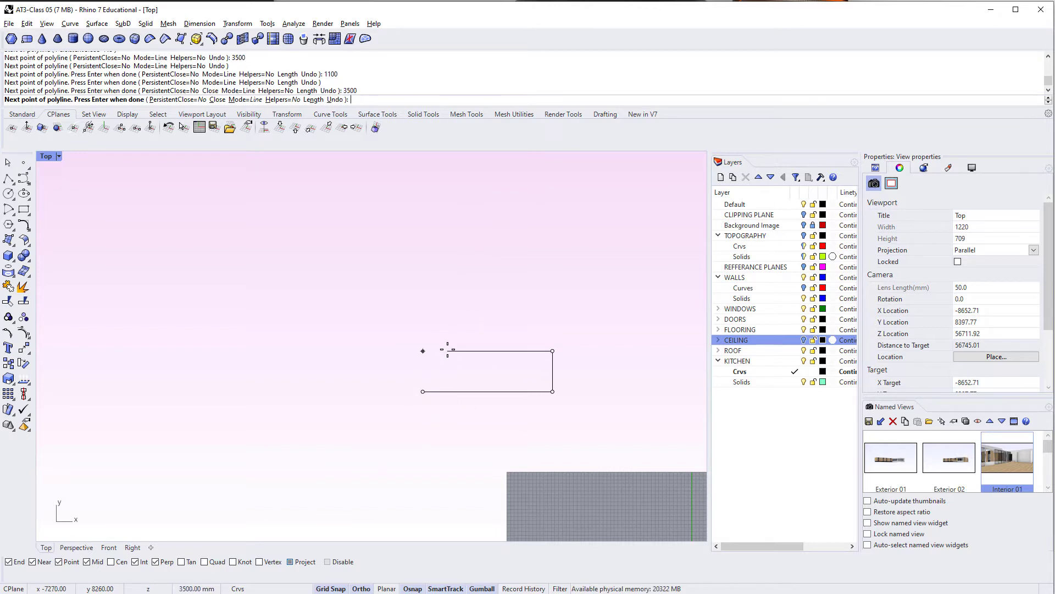
{"action": "left_click", "coordinate": [383, 344]}
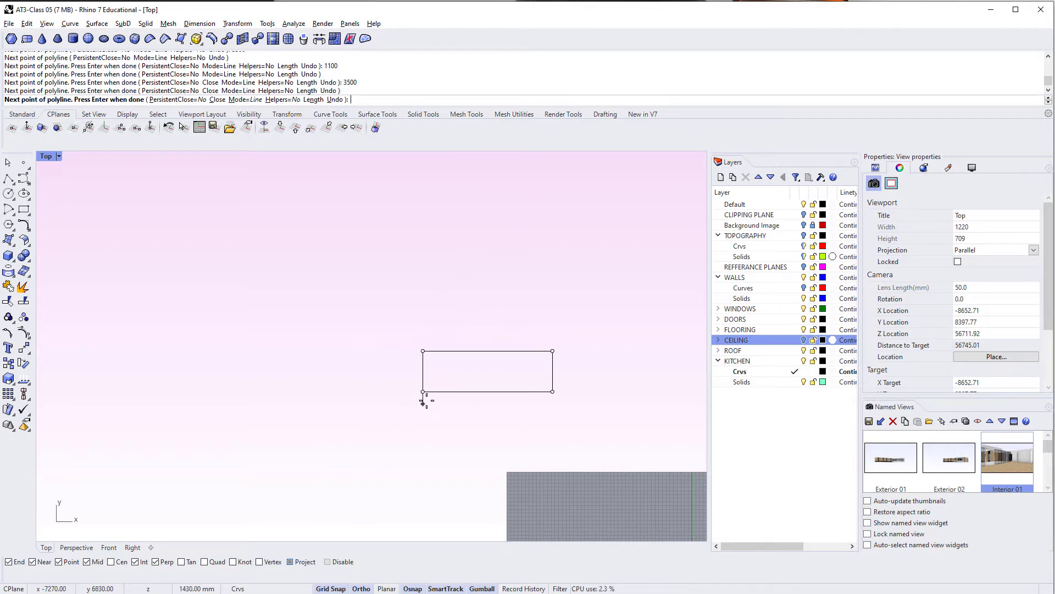
{"action": "left_click", "coordinate": [422, 391]}
{"action": "right_click_drag", "start_coordinate": [474, 390], "coordinate": [323, 396]}
{"action": "scroll", "coordinate": [418, 382], "scroll_direction": "up", "scroll_amount": 2}
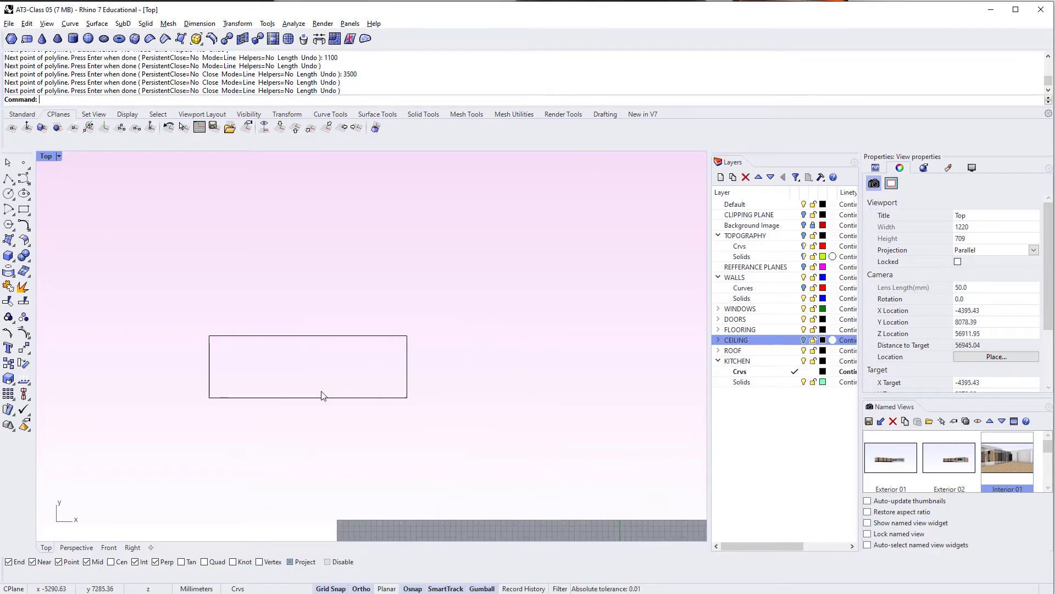
{"action": "left_click", "coordinate": [322, 395]}
{"action": "key", "text": "Escape"}
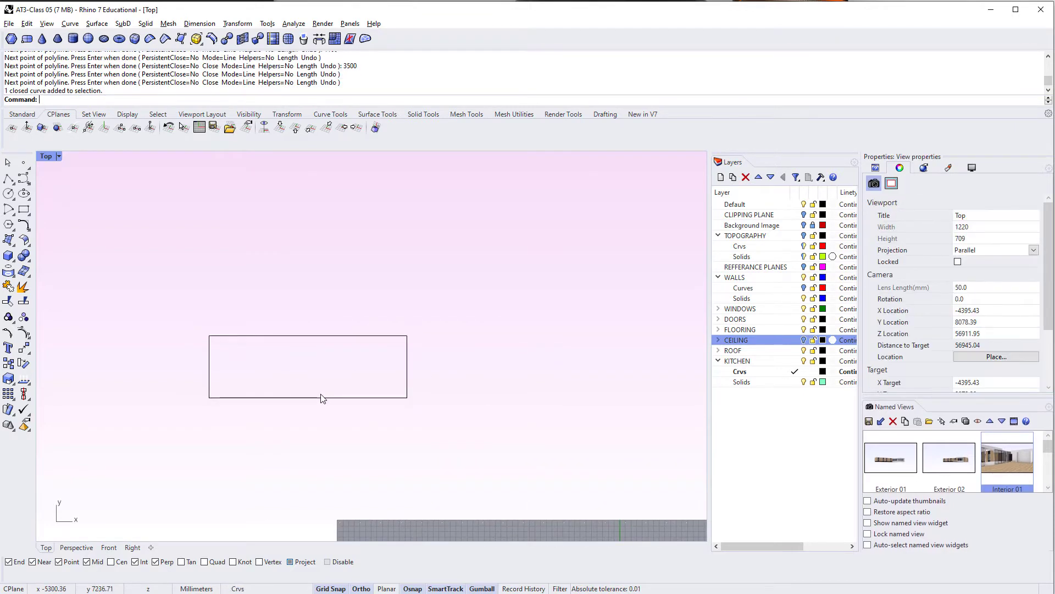
Check the new rectangle's placement in the perspective view, zoom to it and return to the top view.
{"action": "type", "text": "Perspective"}
{"action": "key", "text": "Return"}
{"action": "type", "text": "ZS"}
{"action": "key", "text": "Return"}
{"action": "left_click", "coordinate": [321, 390]}
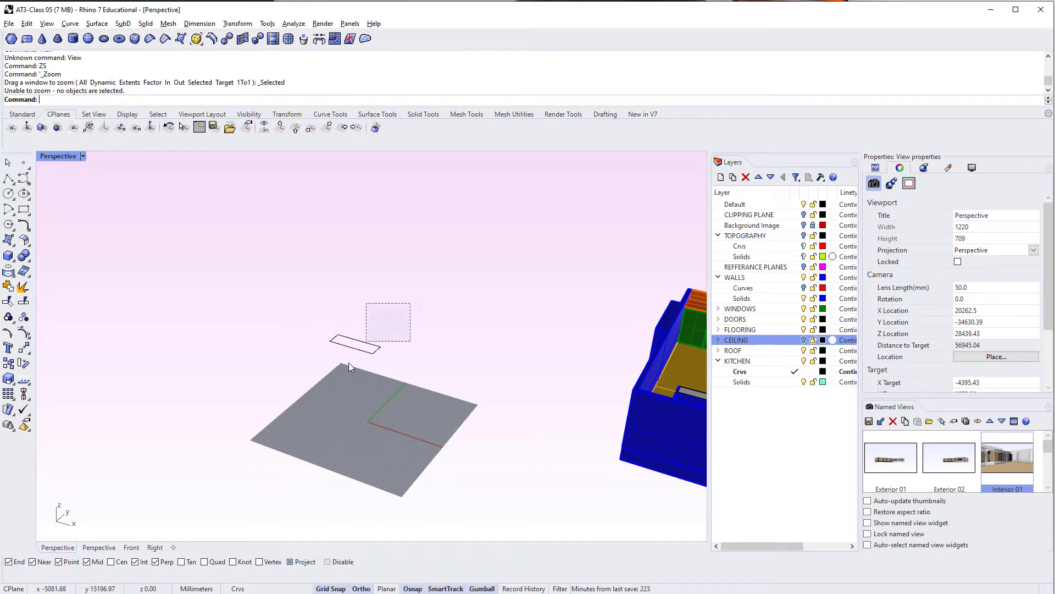
{"action": "type", "text": "ZS"}
{"action": "key", "text": "Return"}
{"action": "scroll", "coordinate": [402, 342], "scroll_direction": "up", "scroll_amount": 3}
{"action": "scroll", "coordinate": [387, 370], "scroll_direction": "down", "scroll_amount": 5}
{"action": "mouse_move", "coordinate": [359, 391]}
{"action": "right_mouse_down"}
{"action": "mouse_move", "coordinate": [376, 411]}
{"action": "mouse_move", "coordinate": [393, 402]}
{"action": "mouse_move", "coordinate": [393, 464]}
{"action": "mouse_move", "coordinate": [421, 395]}
{"action": "mouse_move", "coordinate": [402, 421]}
{"action": "mouse_move", "coordinate": [363, 405]}
{"action": "right_mouse_up"}
{"action": "key", "text": "Escape"}
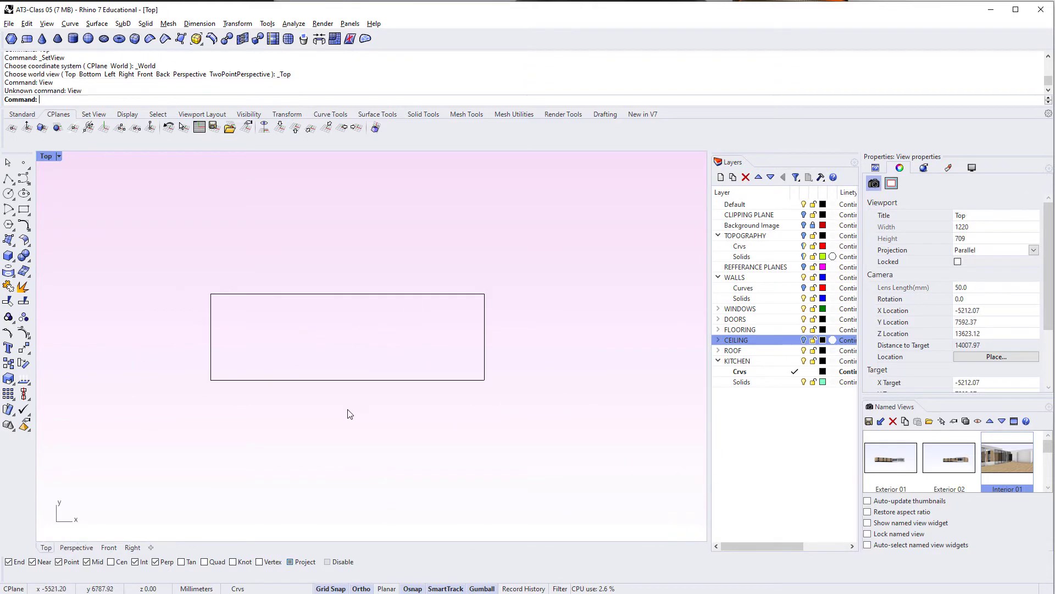
Start a polyline below the rectangle with a 900 mm side downward and a 3500 mm edge aligned to the rectangle's opposite end.
{"action": "right_click_drag", "start_coordinate": [363, 480], "coordinate": [367, 395]}
{"action": "type", "text": "Polyline"}
{"action": "key", "text": "Return"}
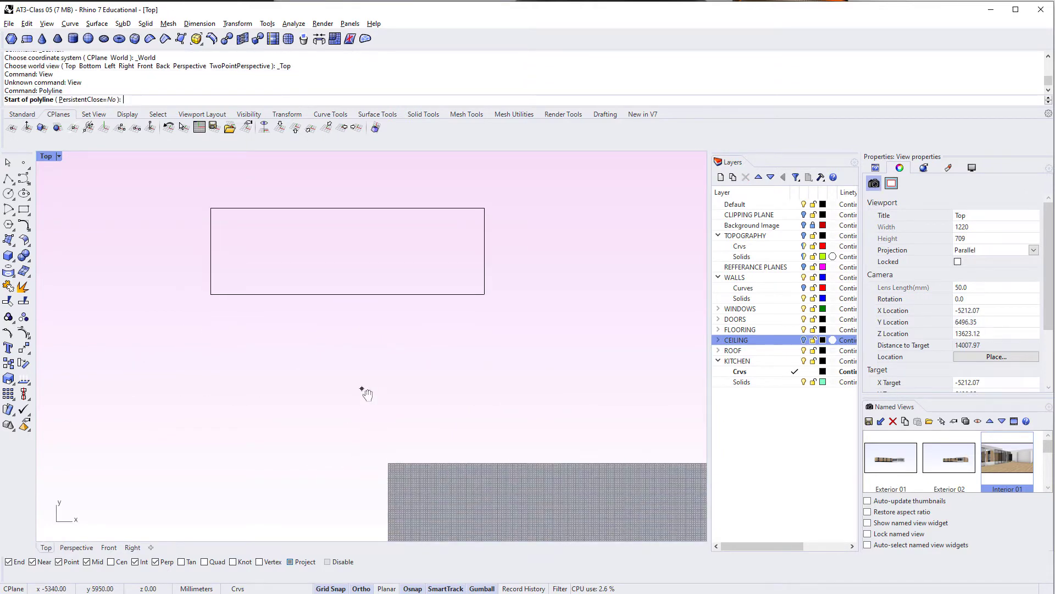
{"action": "left_click", "coordinate": [212, 309]}
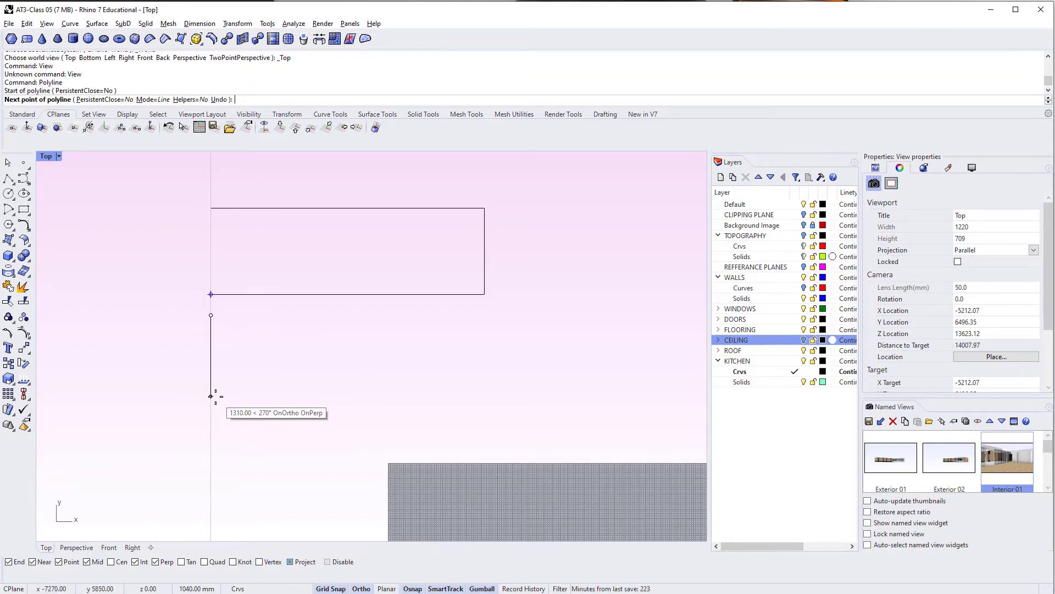
{"action": "type", "text": "900"}
{"action": "key", "text": "Return"}
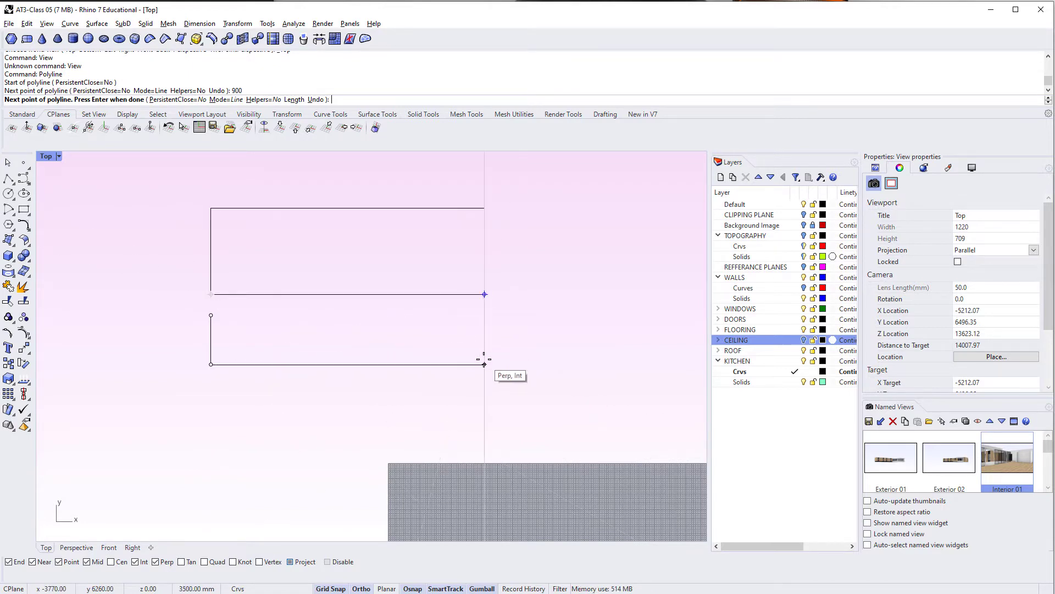
{"action": "left_click", "coordinate": [485, 364]}
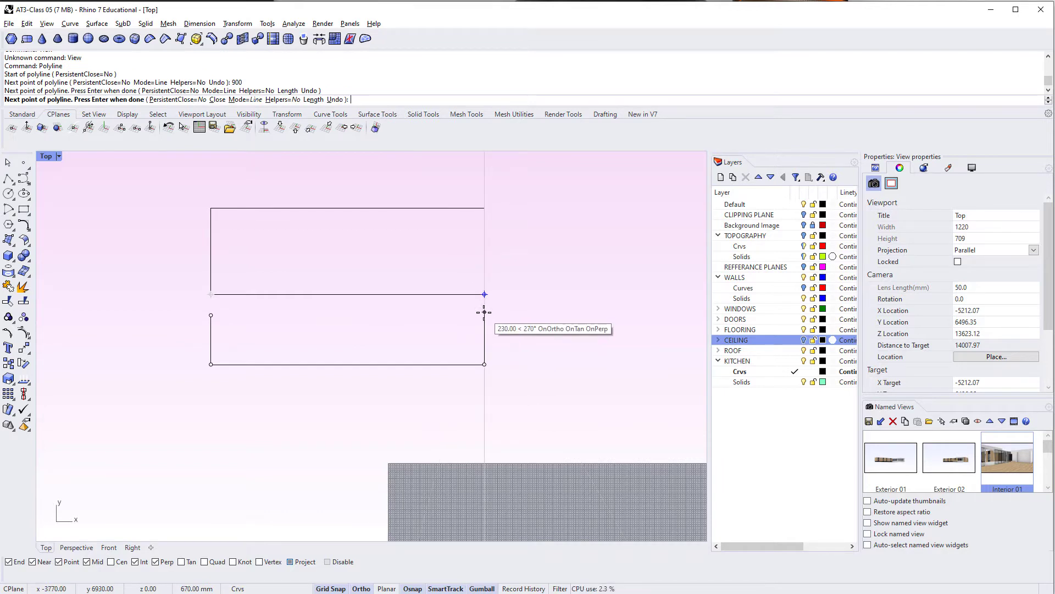
{"action": "type", "text": "900"}
{"action": "key", "text": "Return"}
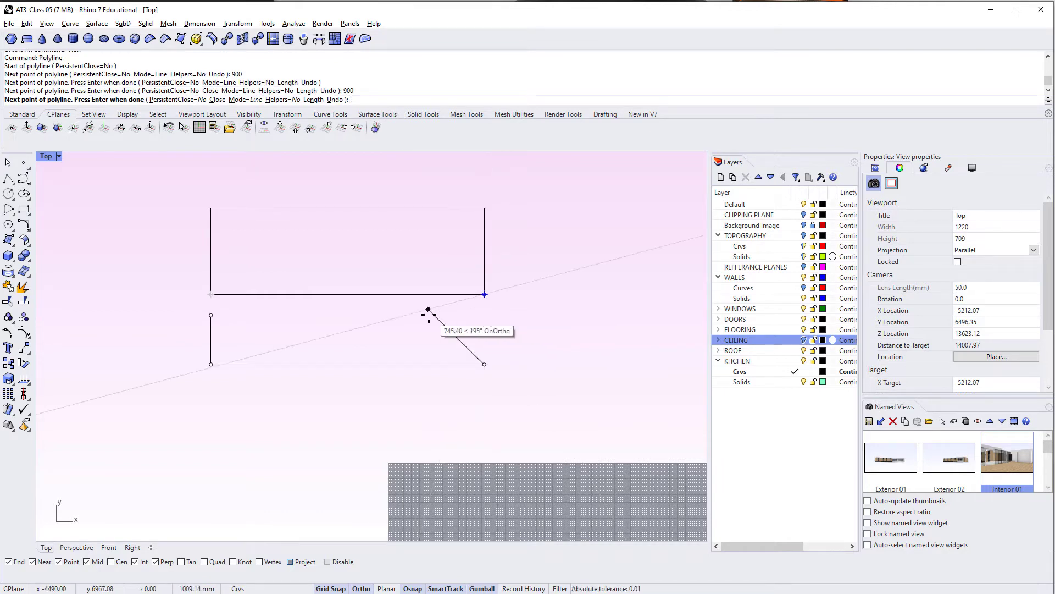
{"action": "left_click", "coordinate": [484, 304]}
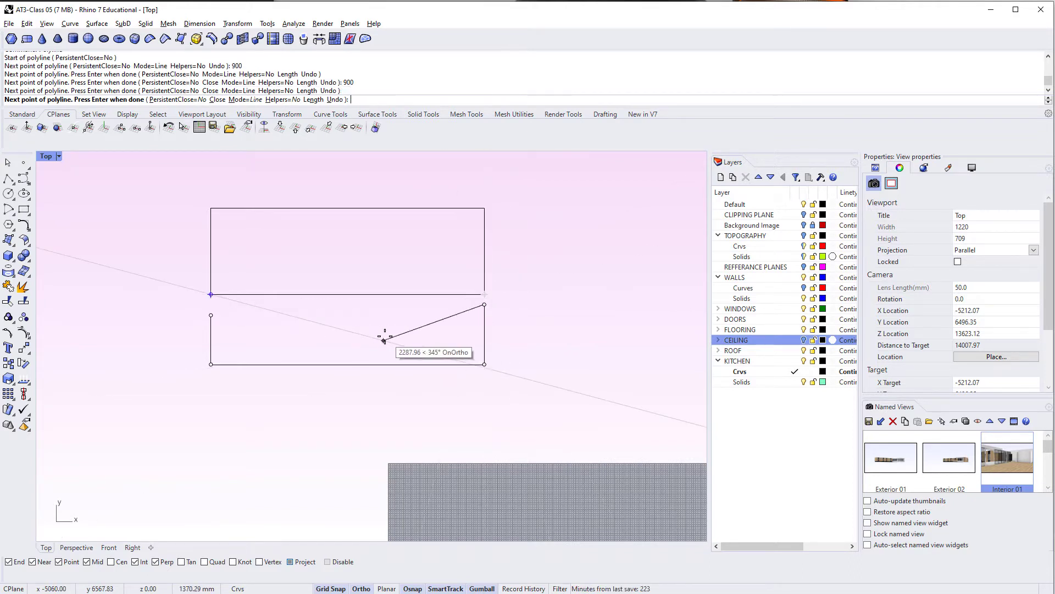
{"action": "key", "text": "ctrl+z"}
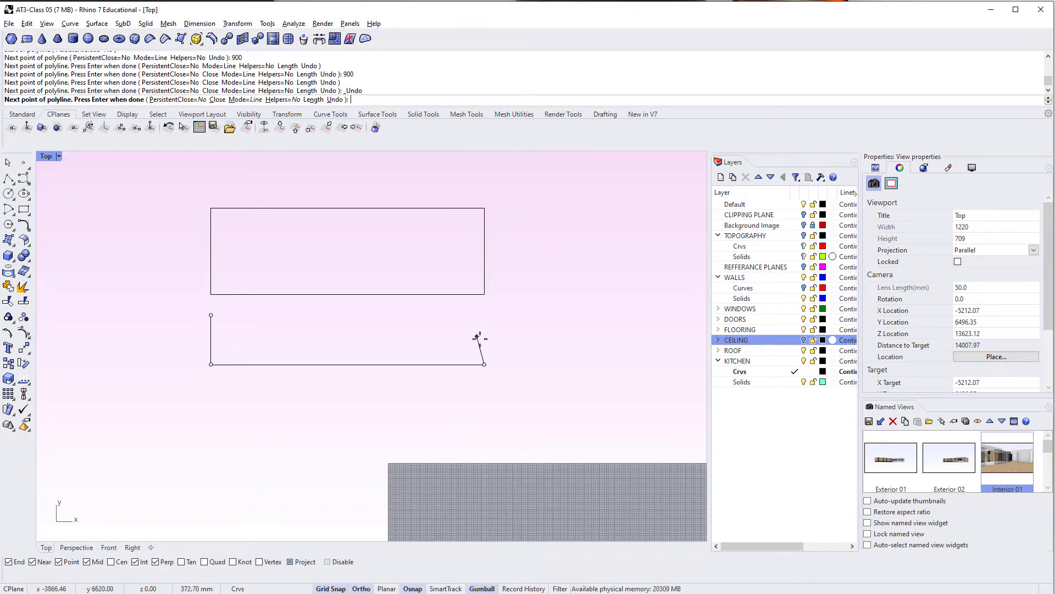
Add the 900 mm opposite side and close the polyline along the upper rectangle's lower edge.
{"action": "type", "text": "900"}
{"action": "key", "text": "Return"}
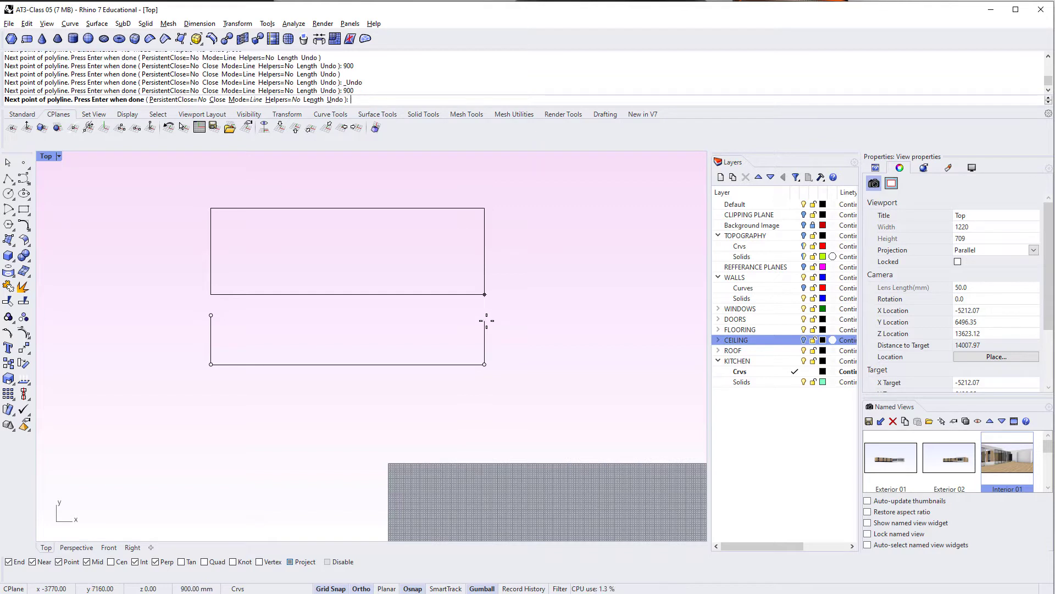
{"action": "left_click", "coordinate": [484, 294]}
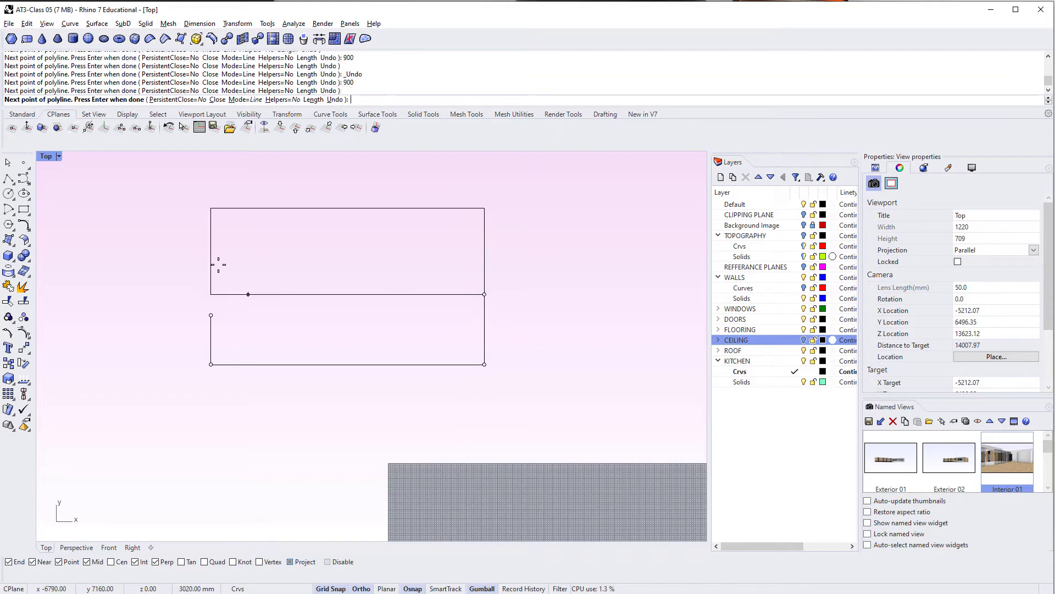
{"action": "left_click", "coordinate": [211, 294]}
{"action": "left_click", "coordinate": [211, 315]}
Move the 3500 by 900 mm rectangle about 470 mm down, clear of the upper rectangle.
{"action": "left_click", "coordinate": [244, 364]}
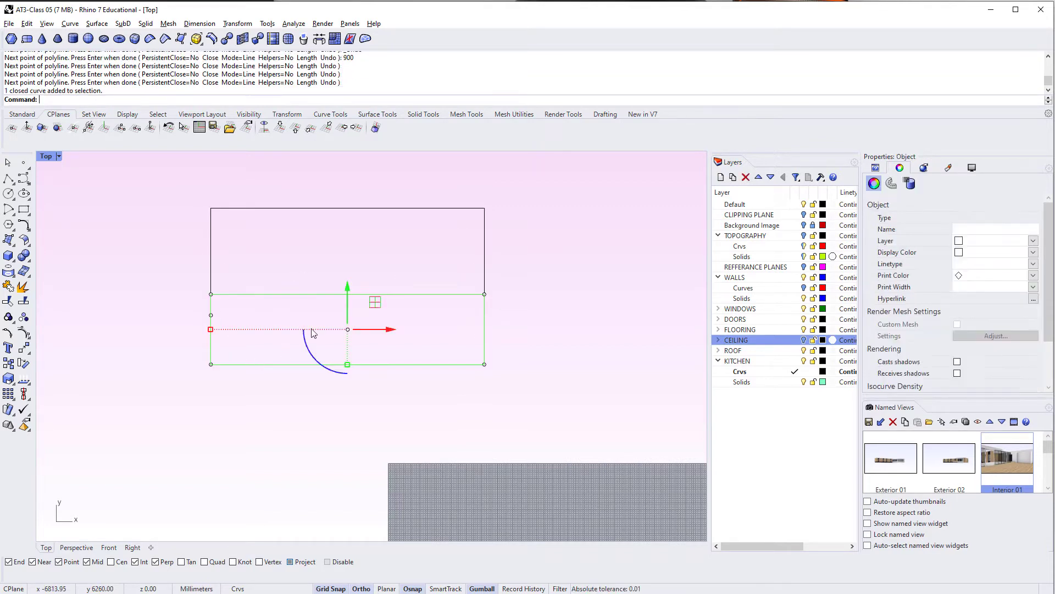
{"action": "left_click_drag", "start_coordinate": [348, 286], "coordinate": [339, 323]}
{"action": "key", "text": "Escape"}
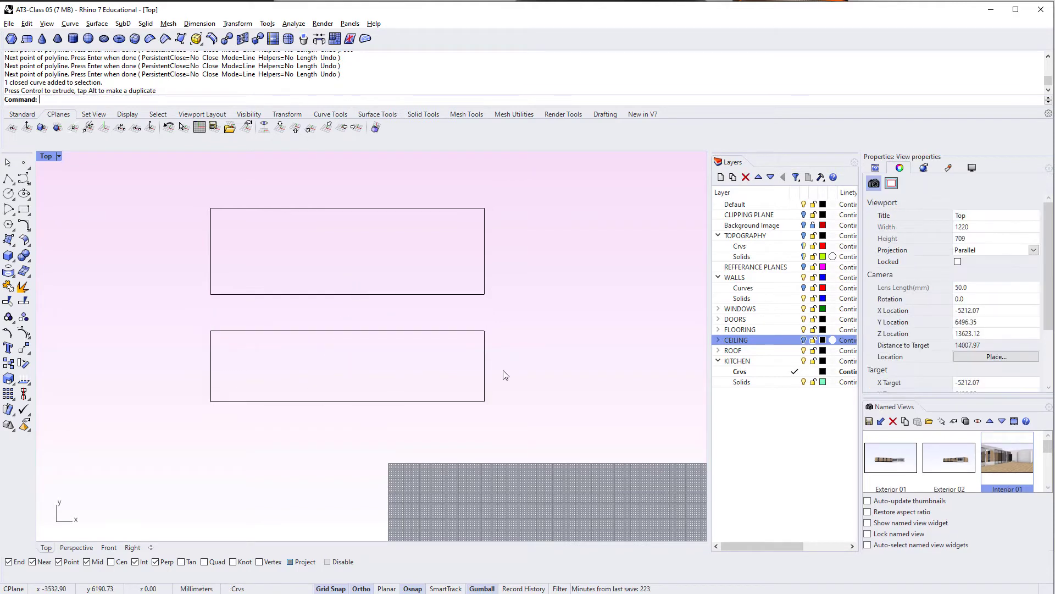
Draw a line along an edge of the lower rectangle, starting from its upper-right corner.
{"action": "type", "text": "line"}
{"action": "key", "text": "Return"}
{"action": "left_click", "coordinate": [484, 330]}
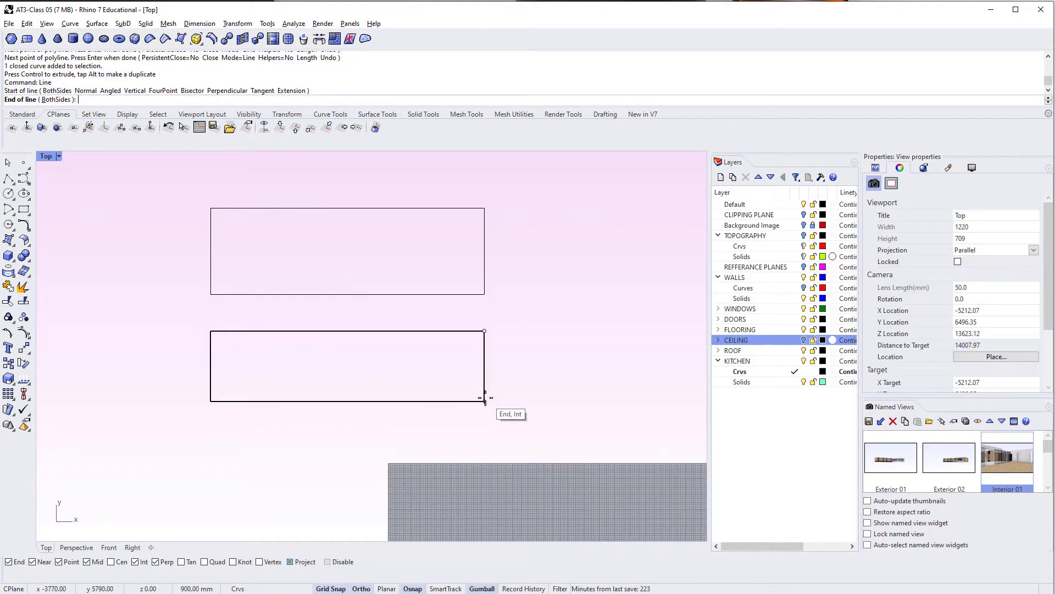
{"action": "left_click", "coordinate": [214, 328]}
{"action": "scroll", "coordinate": [325, 360], "scroll_direction": "up", "scroll_amount": 3}
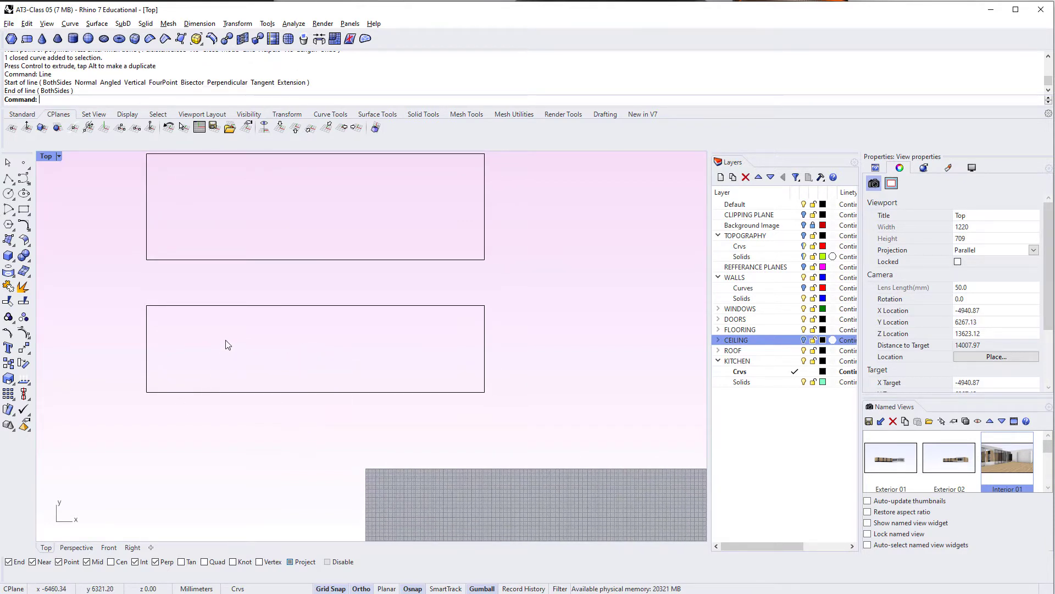
Switch to the photo viewer and look through the kitchen reference images.
{"action": "left_click_drag", "start_coordinate": [0, 44], "coordinate": [455, 64]}
{"action": "key", "text": "Right"}
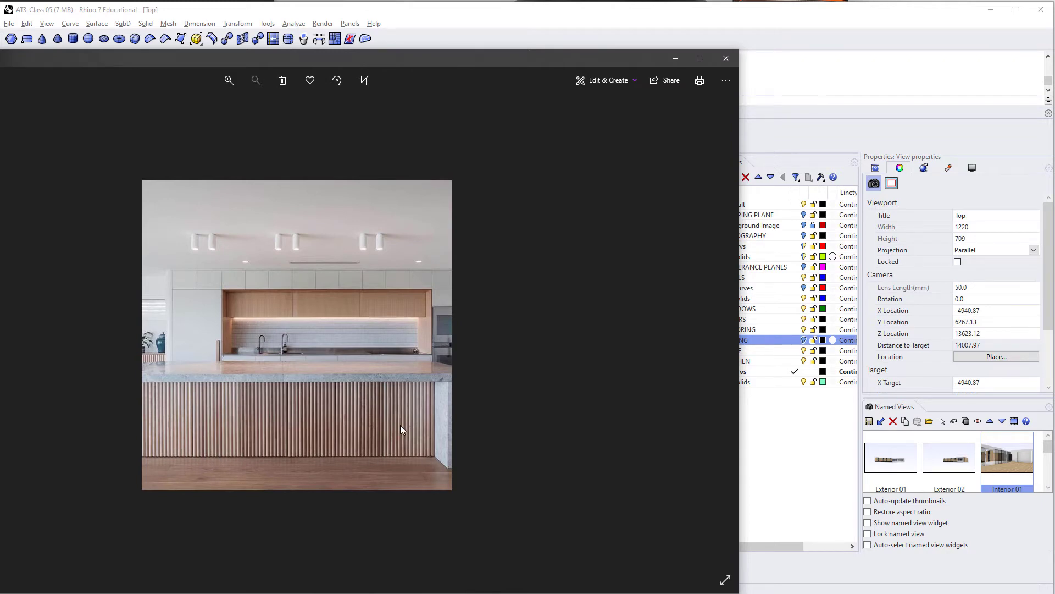
{"action": "key", "text": "Right"}
{"action": "key", "text": "Right"}
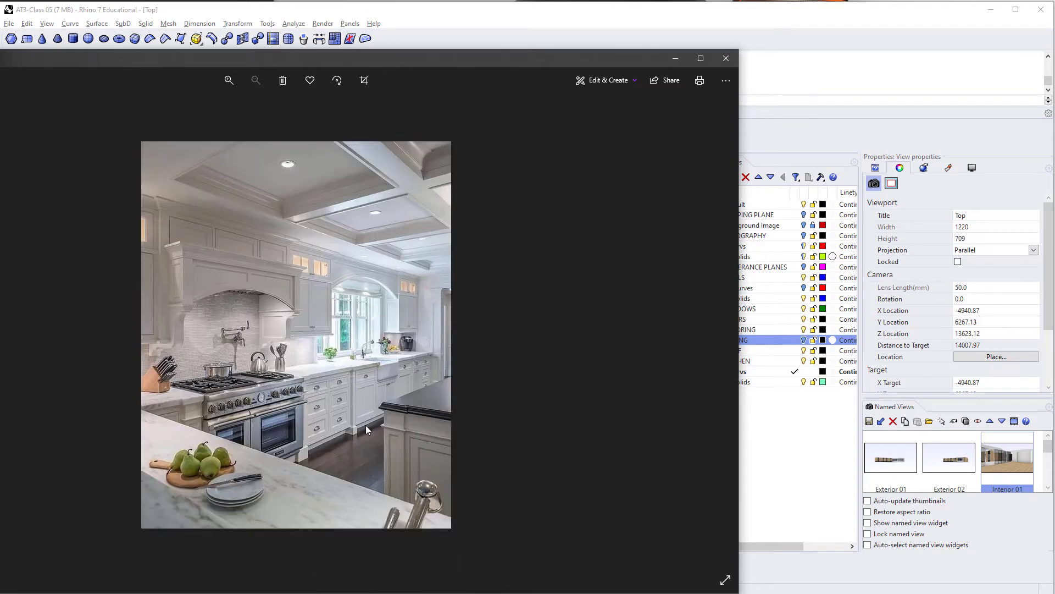
Browse the remaining kitchen reference images up to the stone island photo, and return to the Rhino model.
{"action": "key", "text": "Right"}
{"action": "key", "text": "Right"}
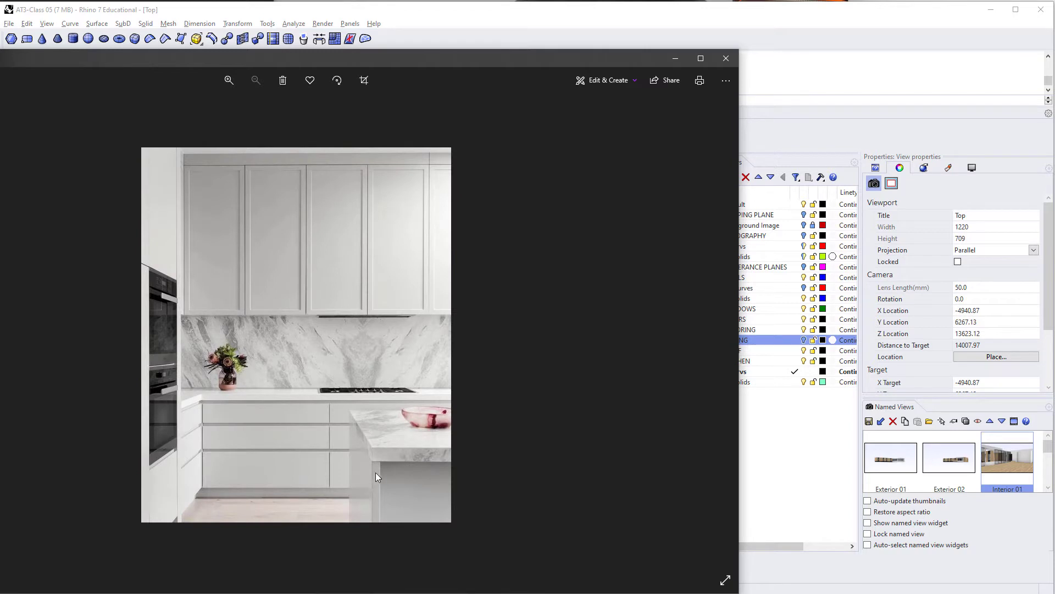
{"action": "key", "text": "Right"}
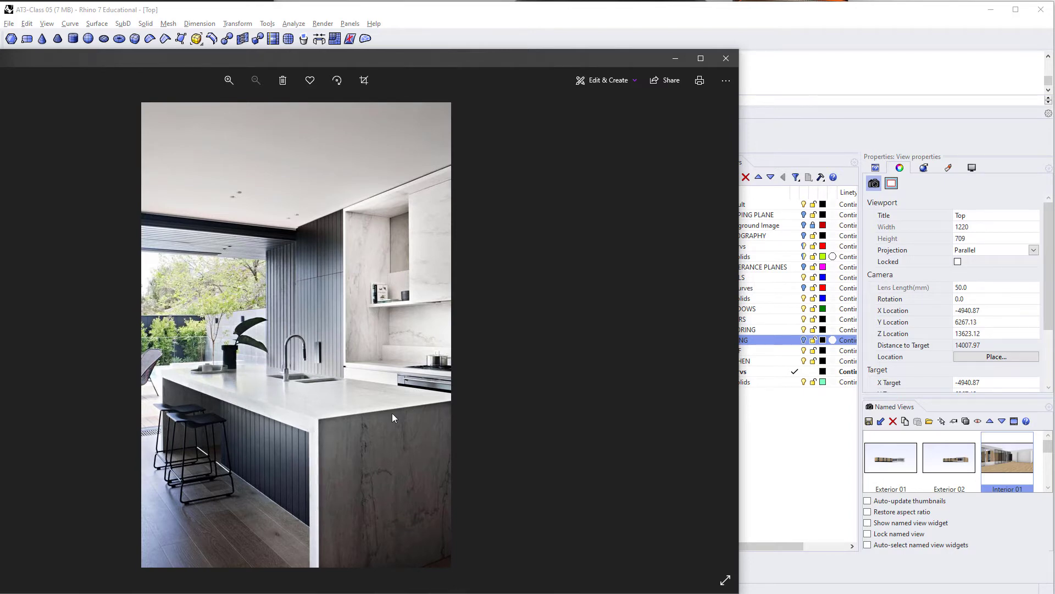
{"action": "left_click_drag", "start_coordinate": [575, 58], "coordinate": [0, 71]}
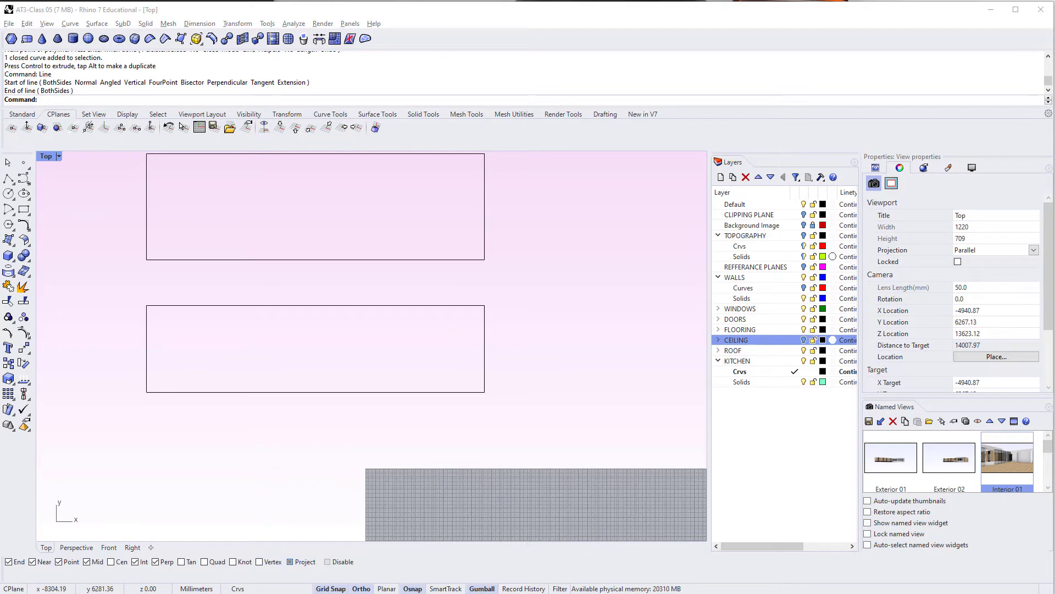
Offset the lower 3500 by 900 mm rectangle 80 mm inward.
{"action": "right_click_drag", "start_coordinate": [280, 337], "coordinate": [278, 347]}
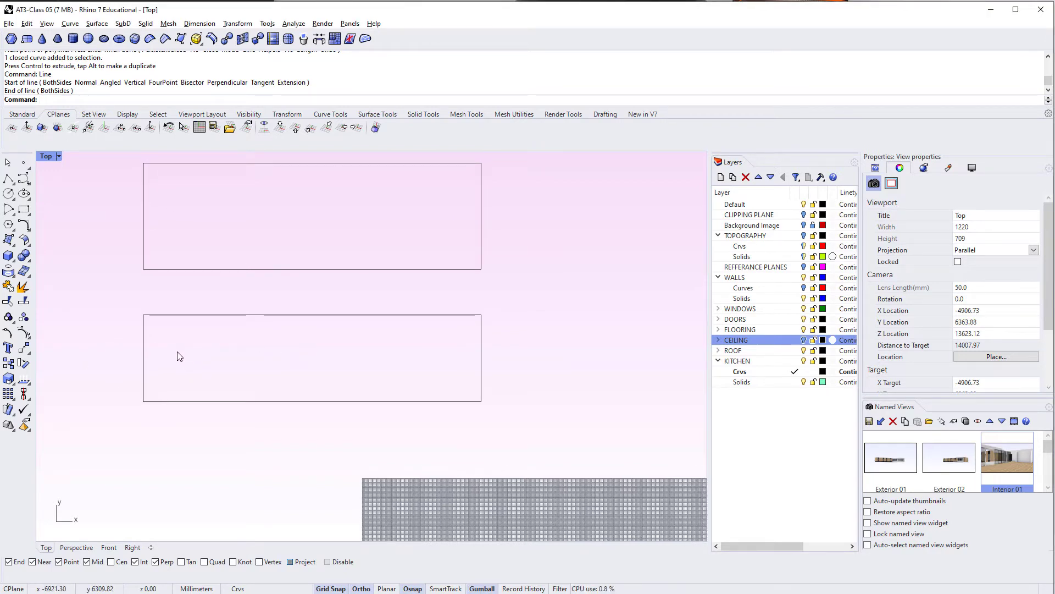
{"action": "type", "text": "offset"}
{"action": "key", "text": "Return"}
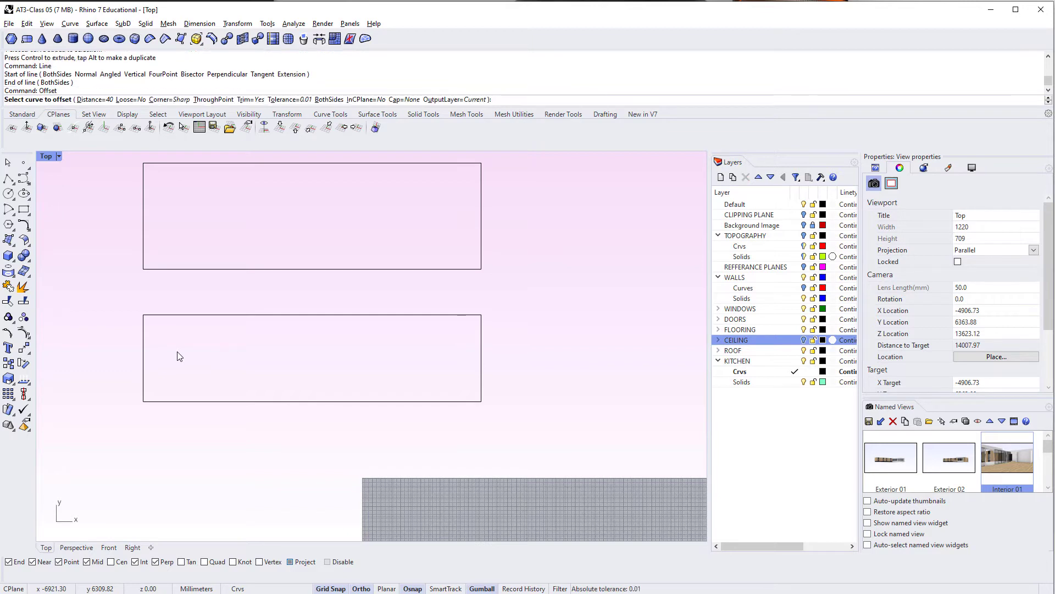
{"action": "type", "text": "80"}
{"action": "key", "text": "Return"}
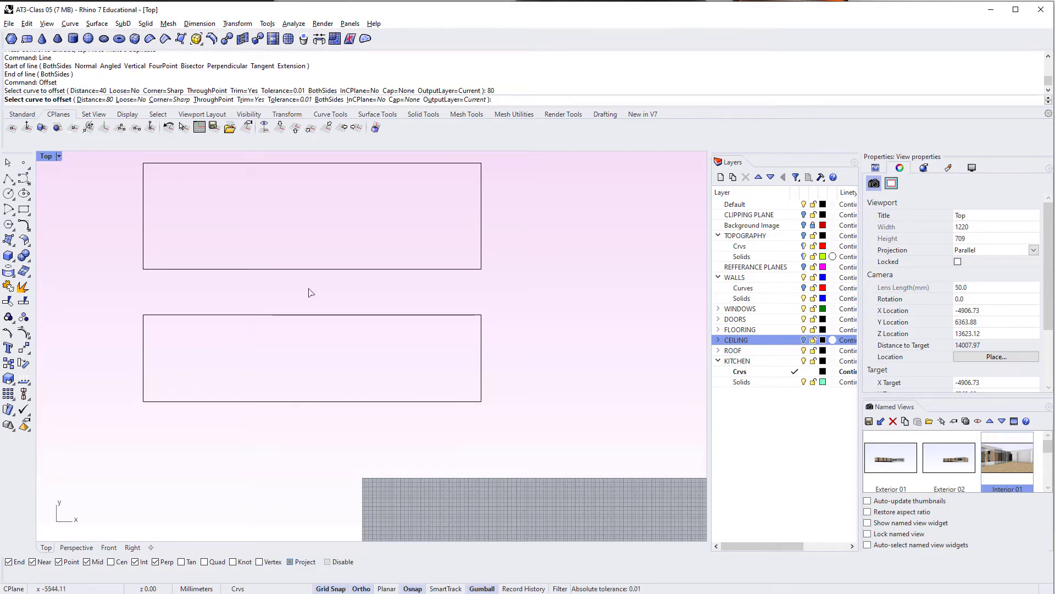
{"action": "left_click", "coordinate": [312, 316]}
{"action": "left_click", "coordinate": [286, 343]}
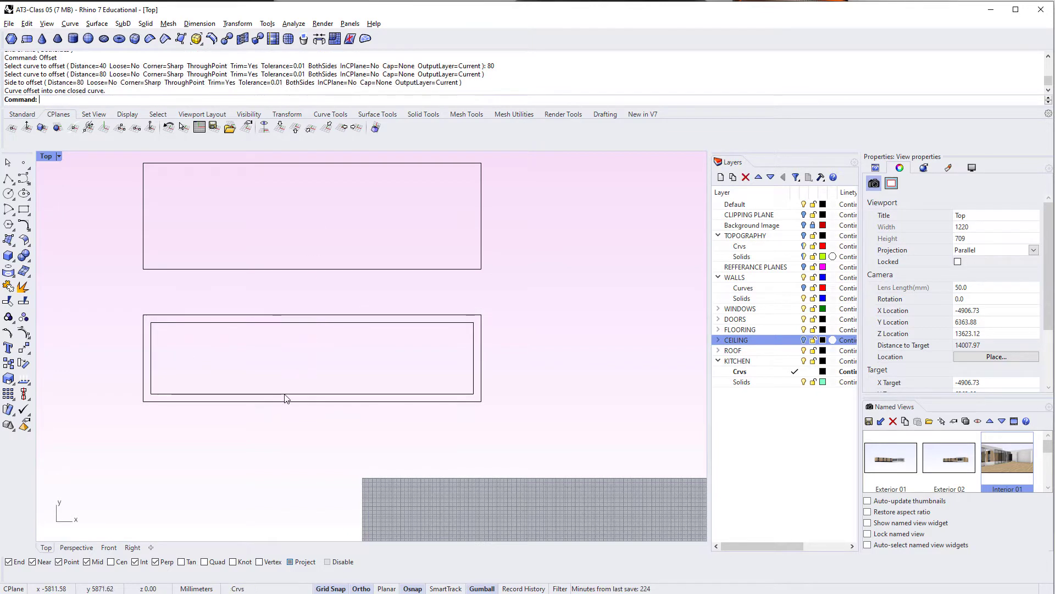
Explode the inner offset rectangle and delete its lower edge.
{"action": "middle_click", "coordinate": [353, 388]}
{"action": "left_click", "coordinate": [363, 396]}
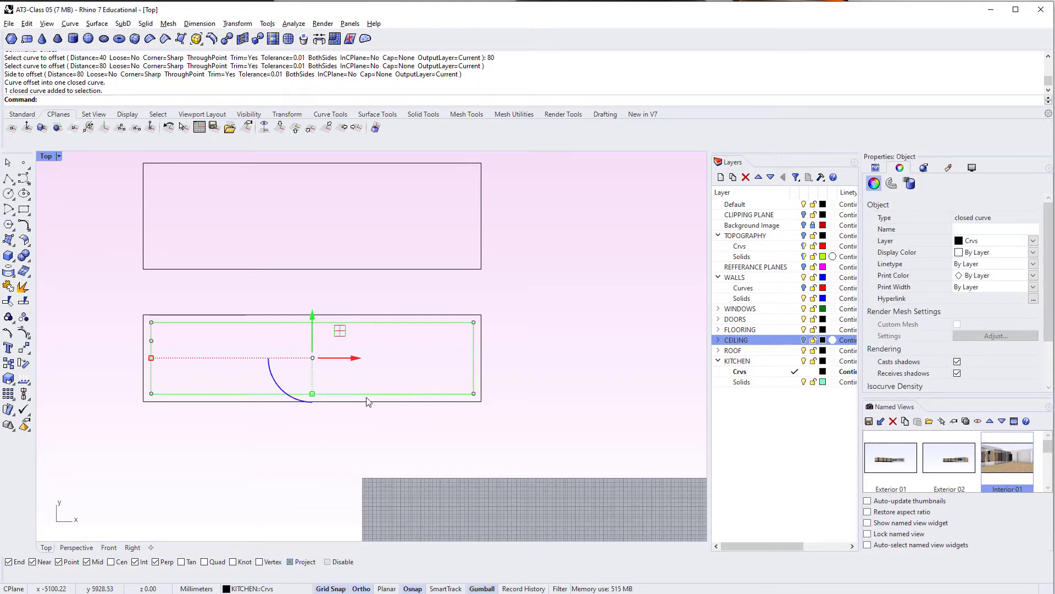
{"action": "left_click", "coordinate": [369, 395]}
{"action": "type", "text": "d"}
{"action": "key", "text": "Return"}
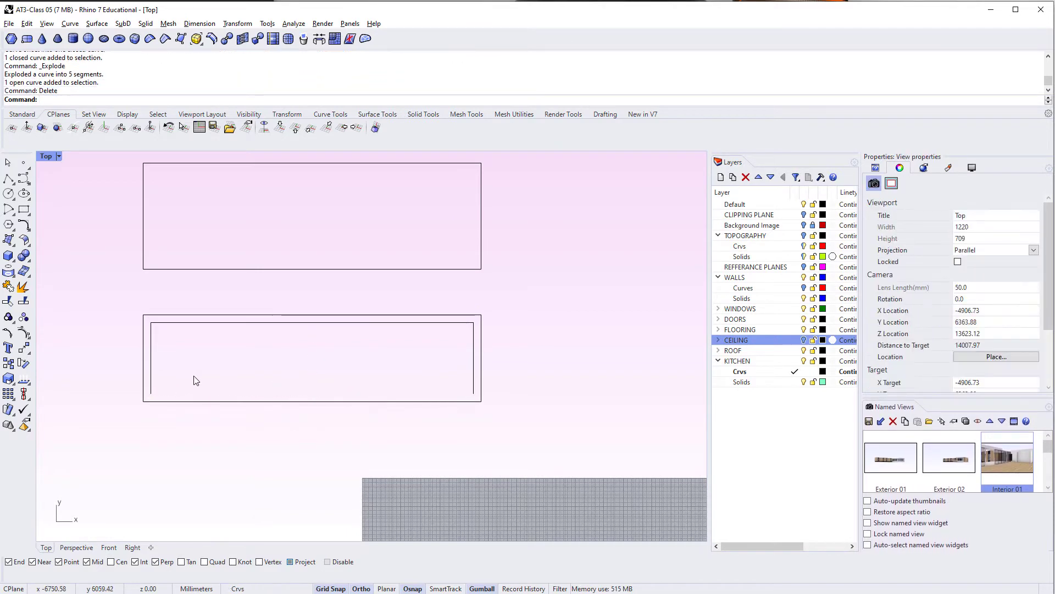
Extend both inner vertical lines down to the lower edge of the outer rectangle.
{"action": "left_click", "coordinate": [153, 382]}
{"action": "left_click_drag", "start_coordinate": [128, 377], "coordinate": [153, 401]}
{"action": "left_click", "coordinate": [474, 369]}
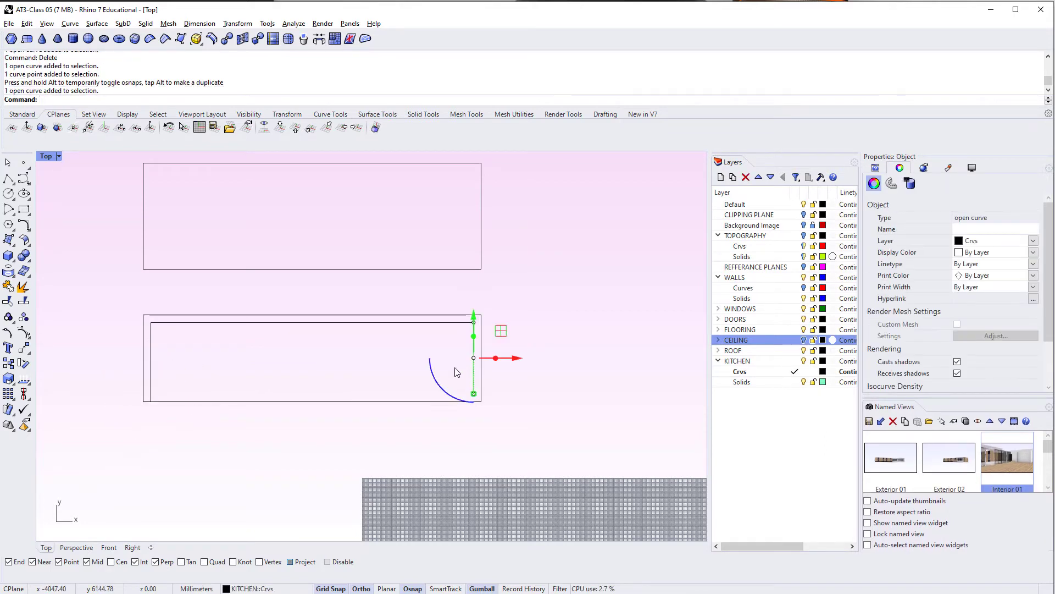
{"action": "left_click_drag", "start_coordinate": [457, 372], "coordinate": [473, 402]}
{"action": "left_click", "coordinate": [386, 452]}
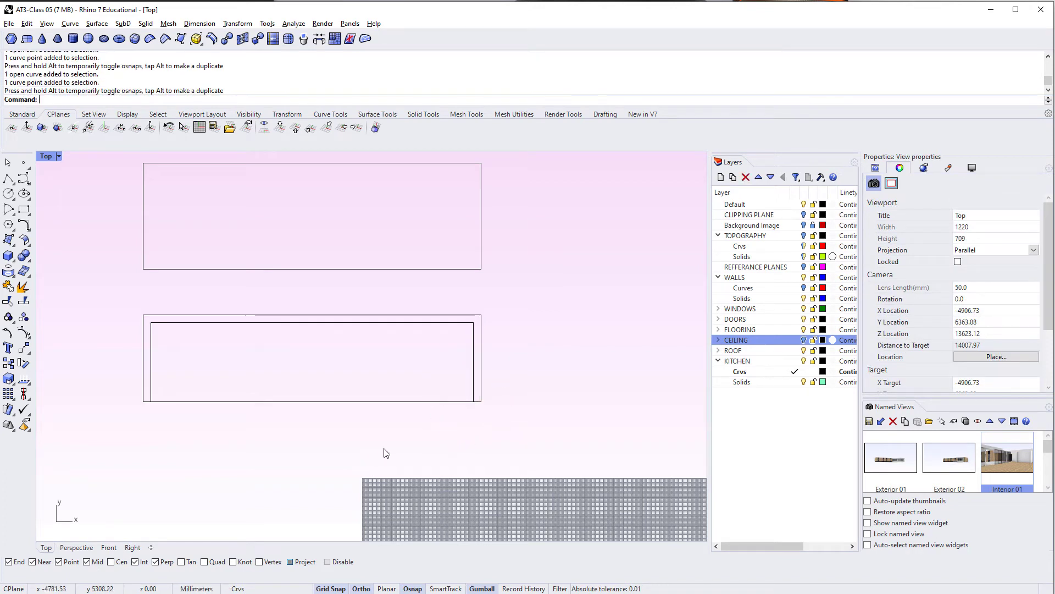
Explode the outer lower rectangle and offset its lower edge 100 mm inward.
{"action": "left_click", "coordinate": [404, 401]}
{"action": "type", "text": "Ex"}
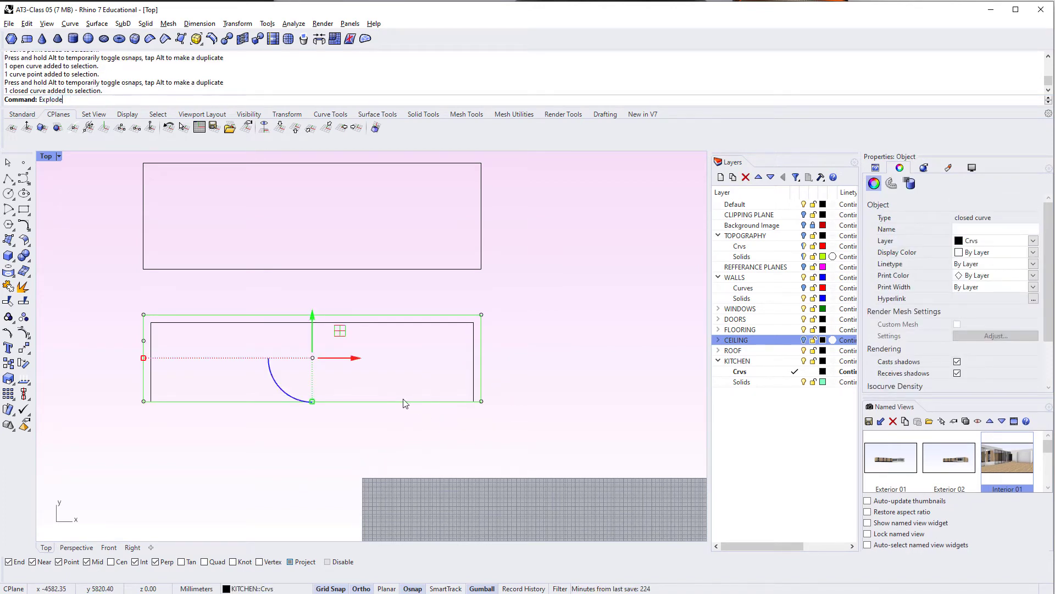
{"action": "type", "text": "plode"}
{"action": "key", "text": "Return"}
{"action": "left_click", "coordinate": [405, 402]}
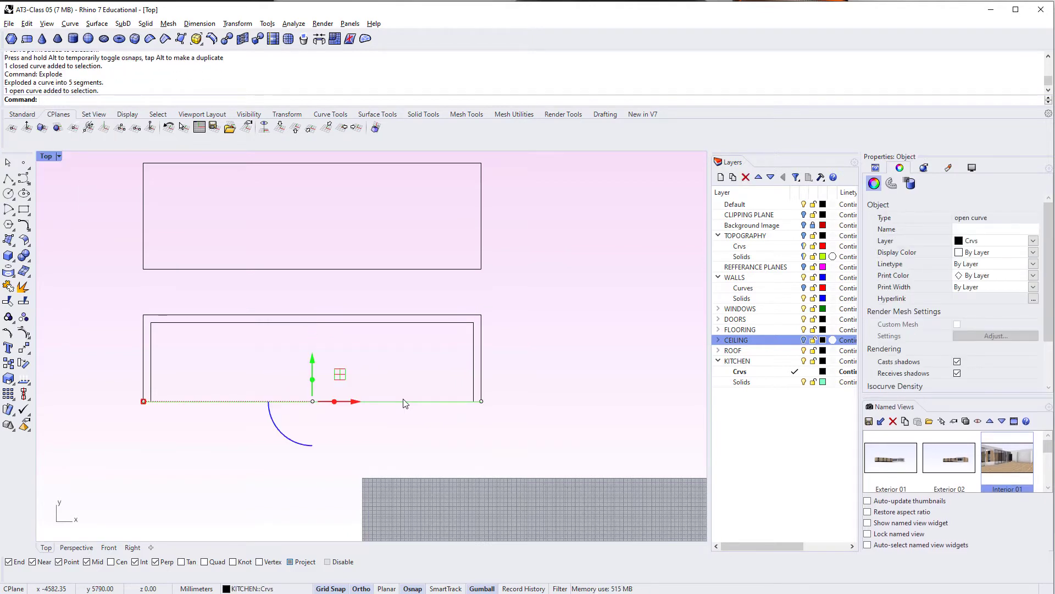
{"action": "type", "text": "Offset"}
{"action": "key", "text": "Return"}
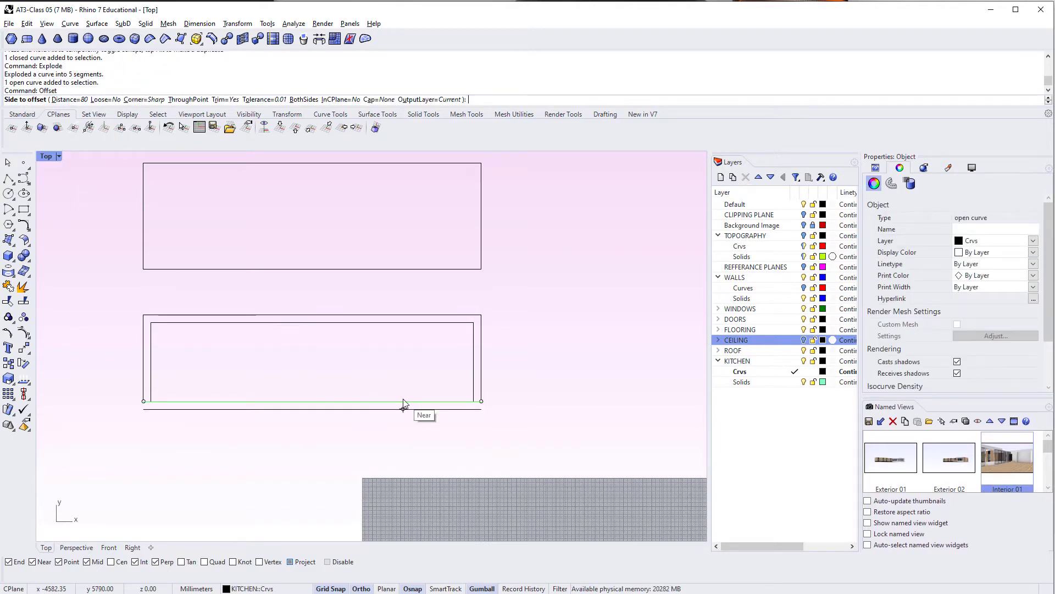
{"action": "type", "text": "100"}
{"action": "key", "text": "Return"}
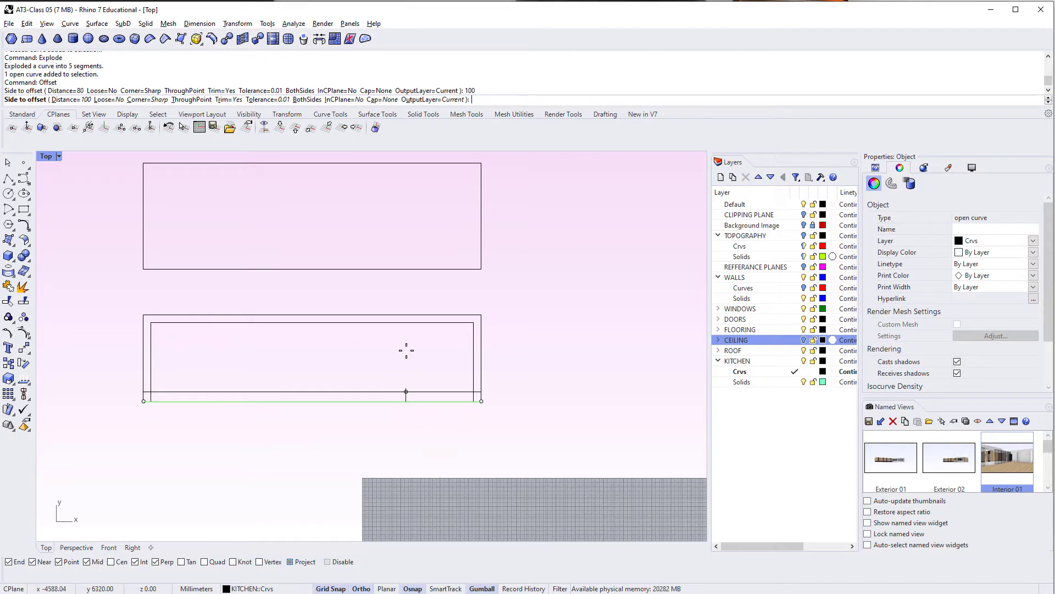
{"action": "left_click", "coordinate": [406, 351]}
{"action": "left_click", "coordinate": [406, 353]}
{"action": "right_click_drag", "start_coordinate": [386, 396], "coordinate": [386, 408]}
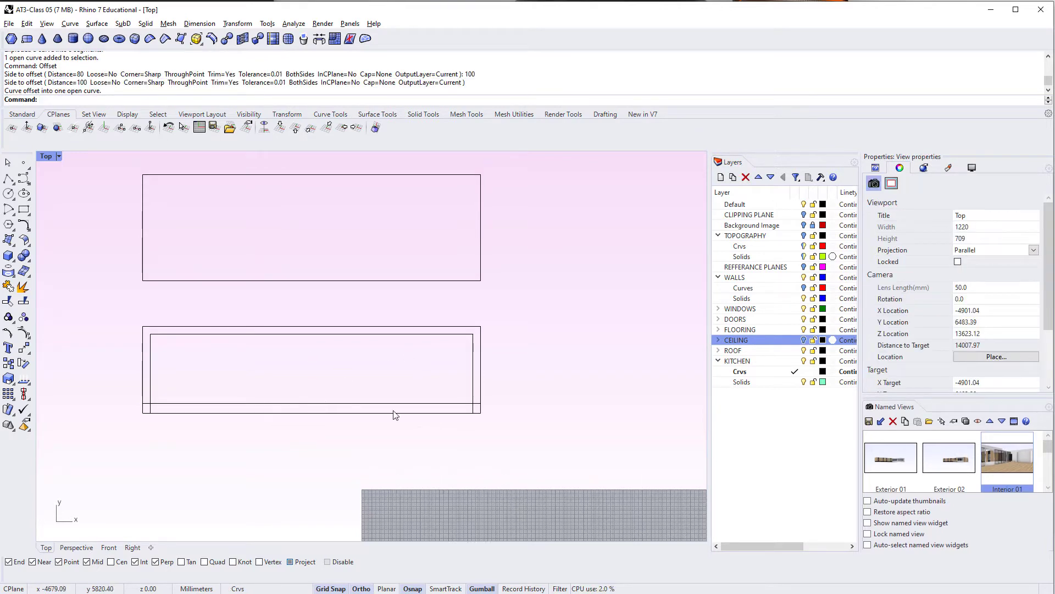
Trim both ends of the 100 mm offset line that lie outside the inner vertical lines.
{"action": "type", "text": "trim"}
{"action": "key", "text": "Return"}
{"action": "left_click_drag", "start_coordinate": [563, 357], "coordinate": [147, 409]}
{"action": "key", "text": "Return"}
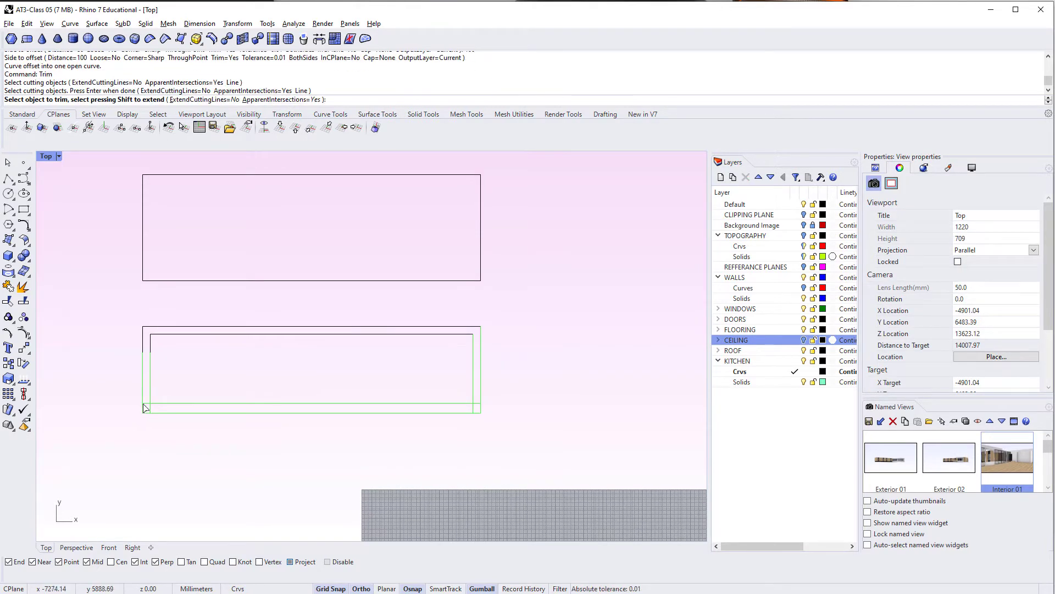
{"action": "left_click", "coordinate": [147, 408]}
{"action": "left_click", "coordinate": [476, 405]}
{"action": "key", "text": "Return"}
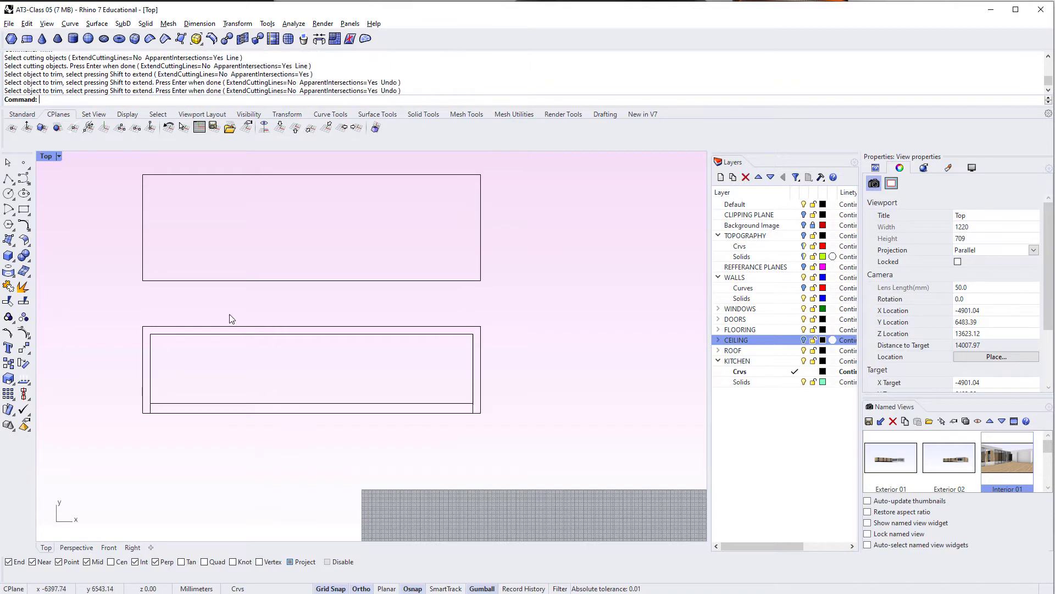
Draw a vertical line from the midpoint of the upper rectangle's top edge to just past its lower edge.
{"action": "scroll", "coordinate": [376, 394], "scroll_direction": "up", "scroll_amount": 3}
{"action": "scroll", "coordinate": [374, 395], "scroll_direction": "down", "scroll_amount": 3}
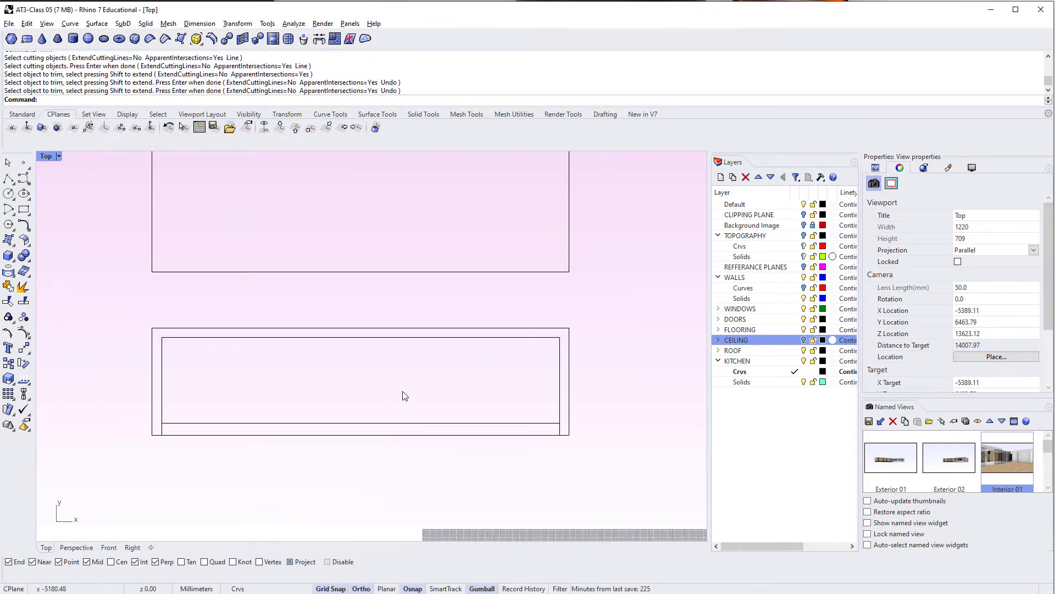
{"action": "type", "text": "line"}
{"action": "key", "text": "Return"}
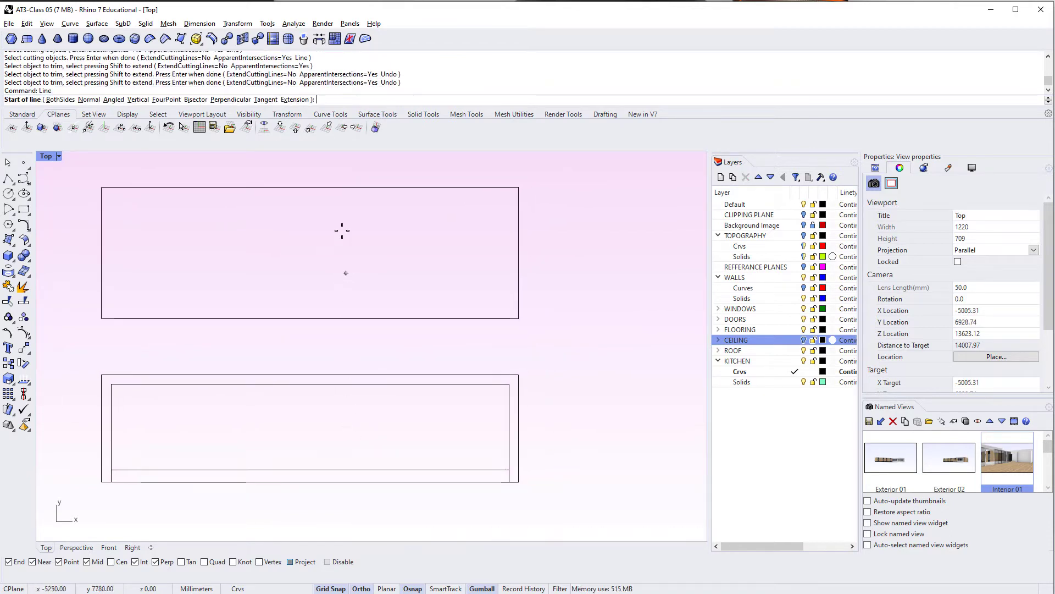
{"action": "left_click", "coordinate": [308, 188]}
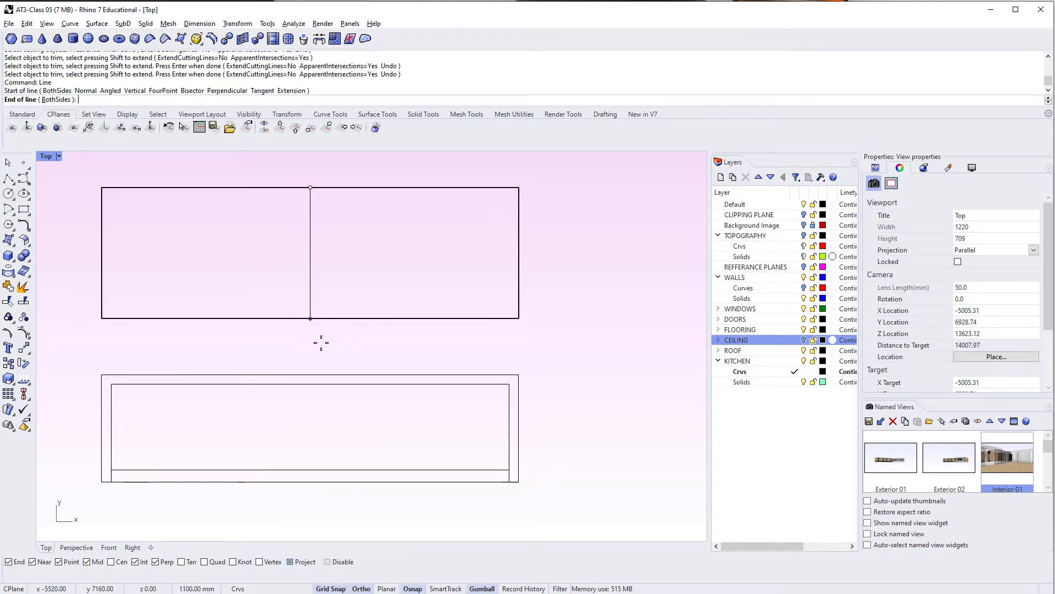
{"action": "left_click", "coordinate": [321, 342]}
{"action": "right_click_drag", "start_coordinate": [336, 341], "coordinate": [266, 301]}
{"action": "right_click_drag", "start_coordinate": [243, 395], "coordinate": [238, 424]}
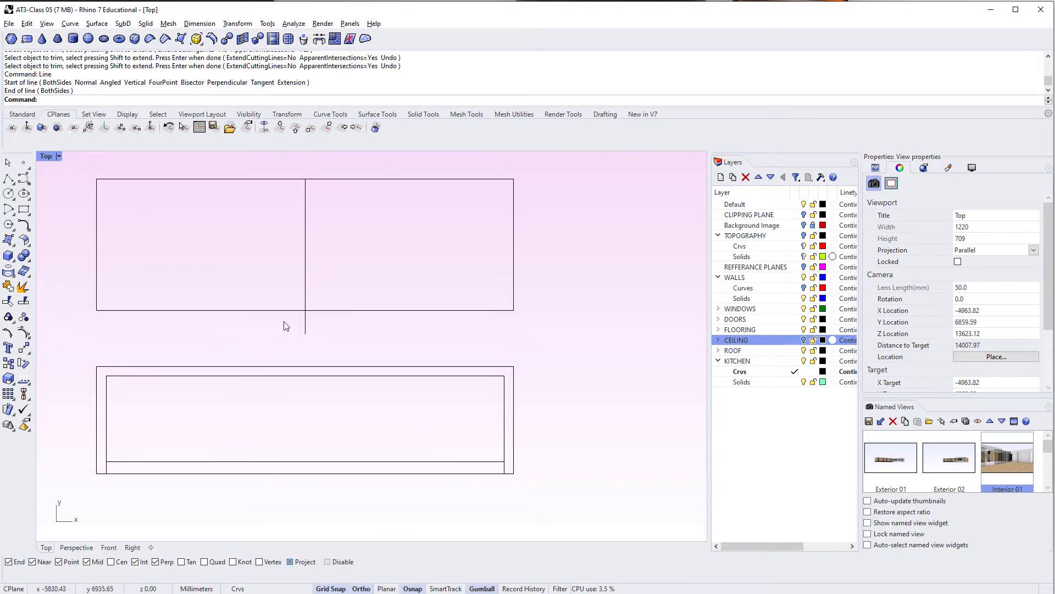
Explode the upper rectangle and offset its top edge 400 mm inward.
{"action": "left_click", "coordinate": [421, 179]}
{"action": "type", "text": "Explode"}
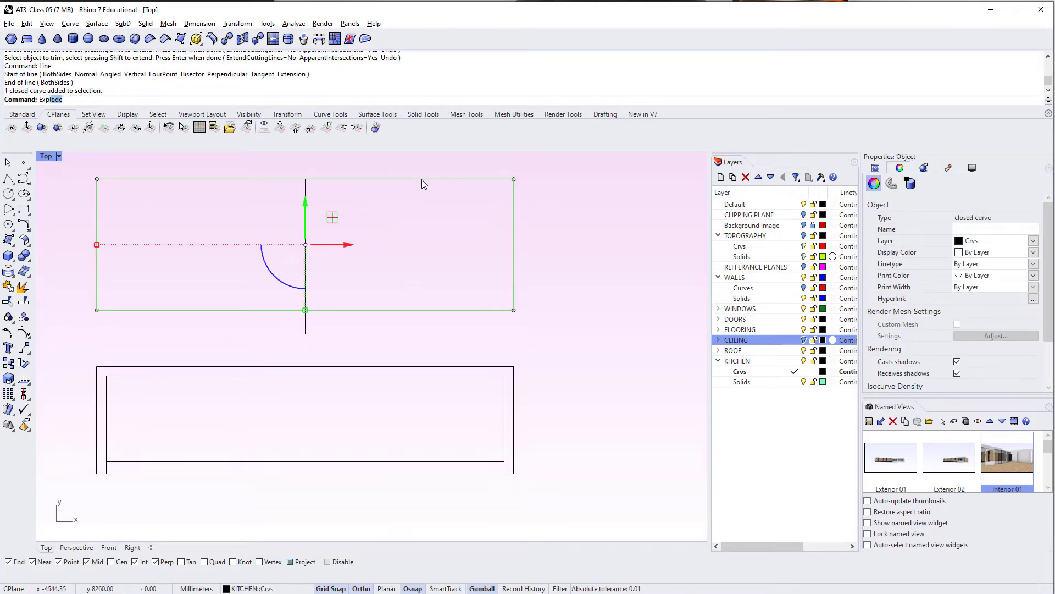
{"action": "key", "text": "Return"}
{"action": "key", "text": "Escape"}
{"action": "left_click", "coordinate": [421, 179]}
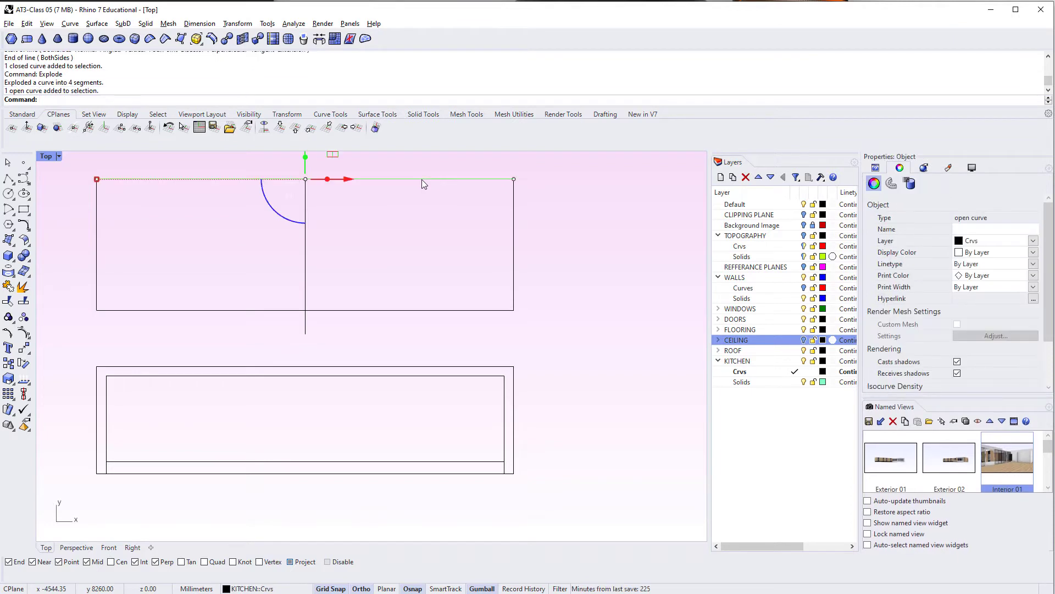
{"action": "type", "text": "Offset"}
{"action": "key", "text": "Return"}
{"action": "type", "text": "300"}
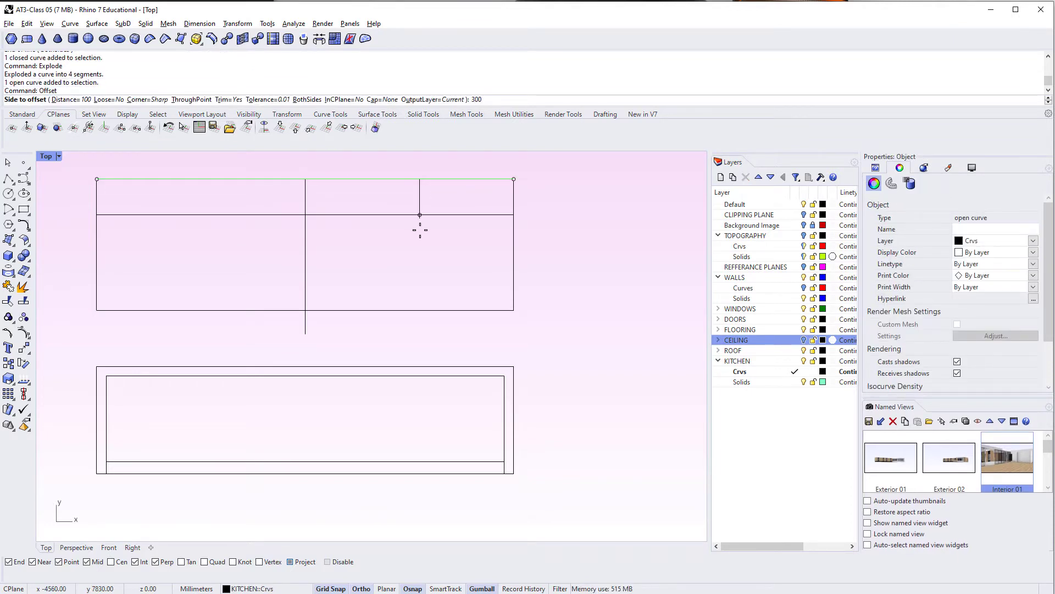
{"action": "key", "text": "BackSpace"}
{"action": "key", "text": "BackSpace"}
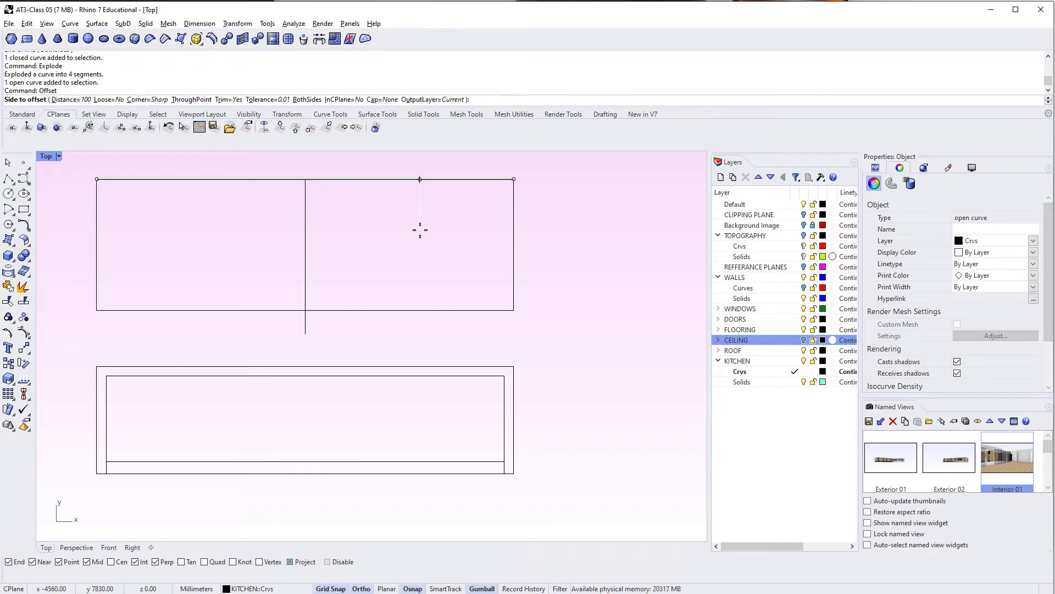
{"action": "type", "text": "400"}
{"action": "left_click", "coordinate": [405, 293]}
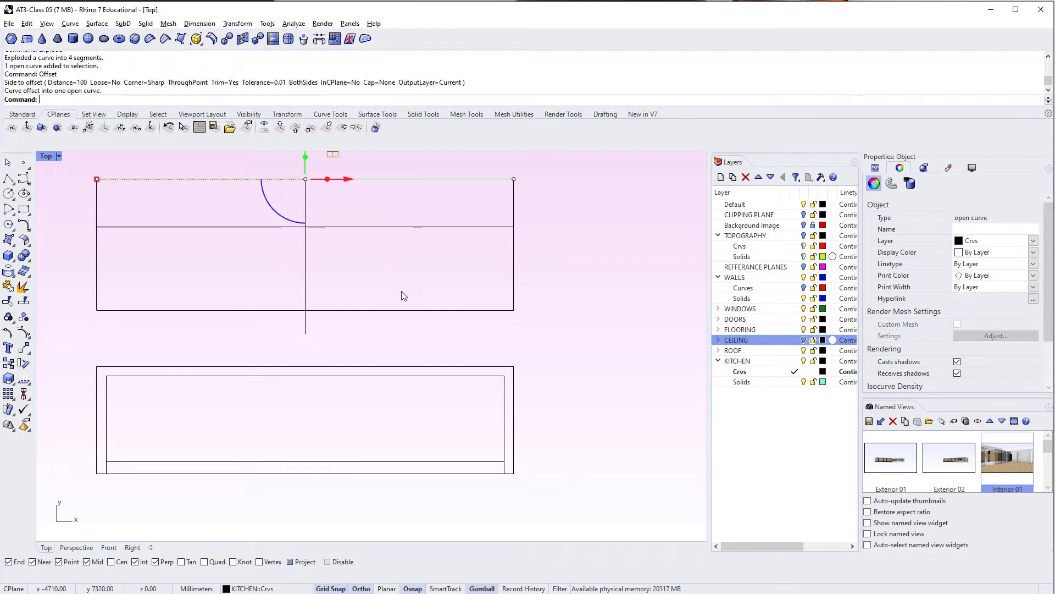
{"action": "right_click_drag", "start_coordinate": [373, 268], "coordinate": [373, 284]}
{"action": "key", "text": "Escape"}
Draw a 700 mm line along the upper rectangle's right edge, from the offset line's end to the lower-right corner.
{"action": "type", "text": "line"}
{"action": "key", "text": "Return"}
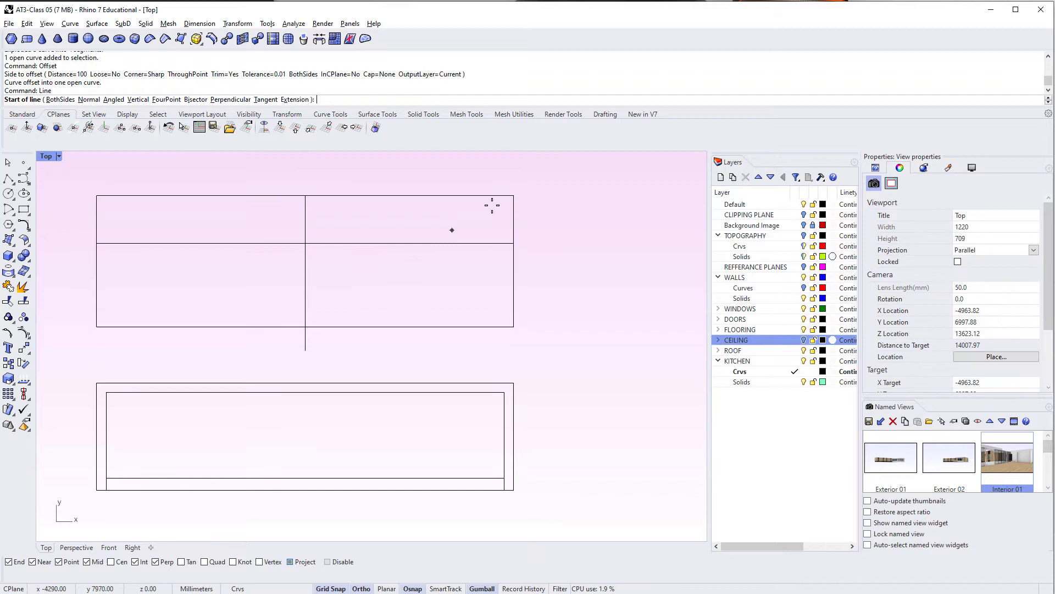
{"action": "left_click", "coordinate": [514, 243]}
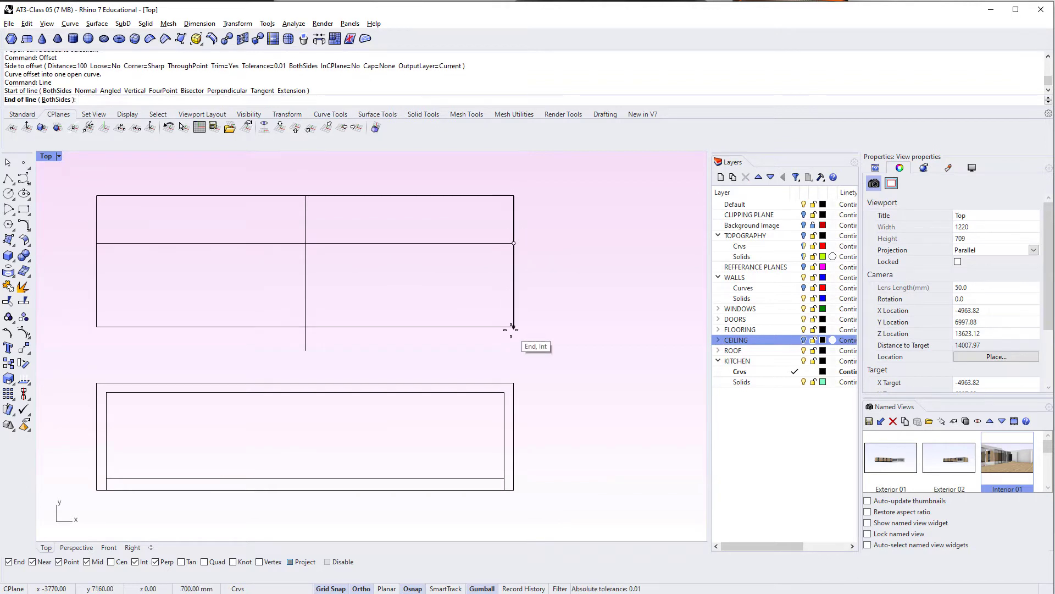
{"action": "left_click", "coordinate": [512, 327]}
{"action": "right_click_drag", "start_coordinate": [270, 254], "coordinate": [306, 247]}
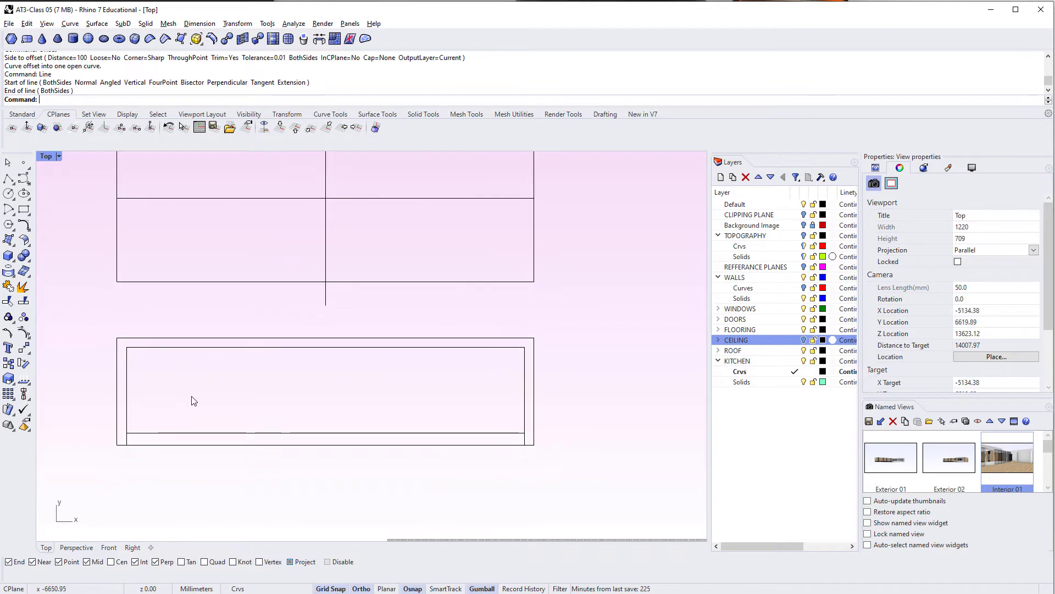
{"action": "right_click_drag", "start_coordinate": [228, 432], "coordinate": [221, 423]}
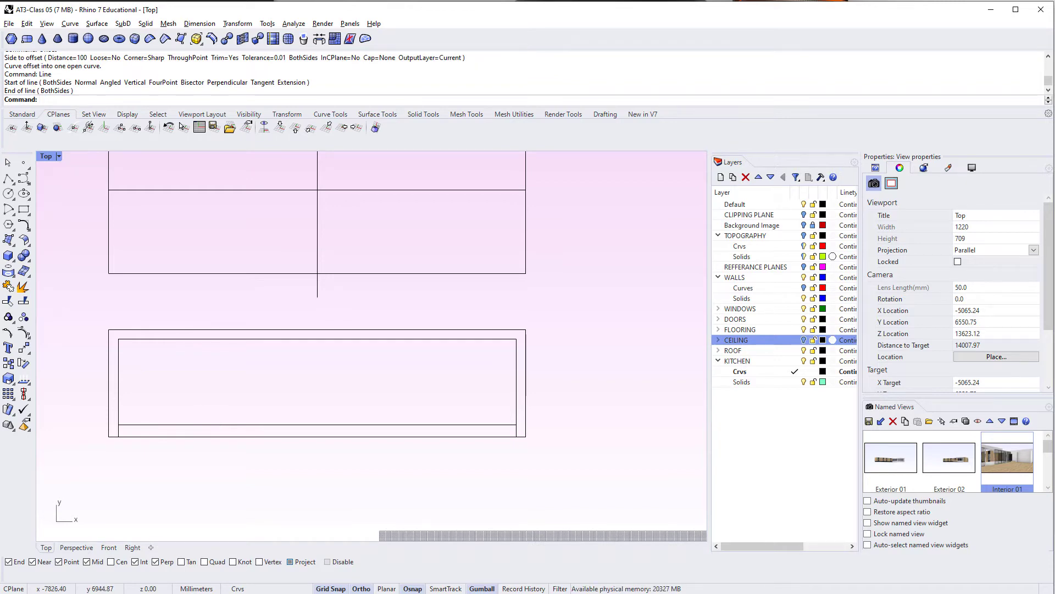
Examine the island in the kitchen reference photo, and return to the model in the Perspective view.
{"action": "left_click_drag", "start_coordinate": [0, 94], "coordinate": [512, 52]}
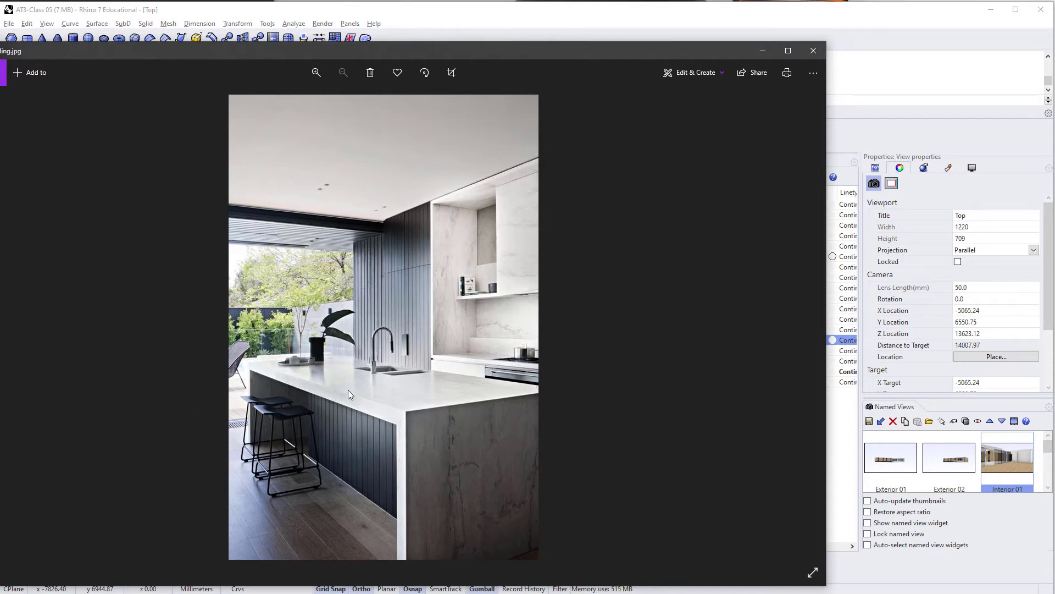
{"action": "left_click_drag", "start_coordinate": [673, 55], "coordinate": [0, 49]}
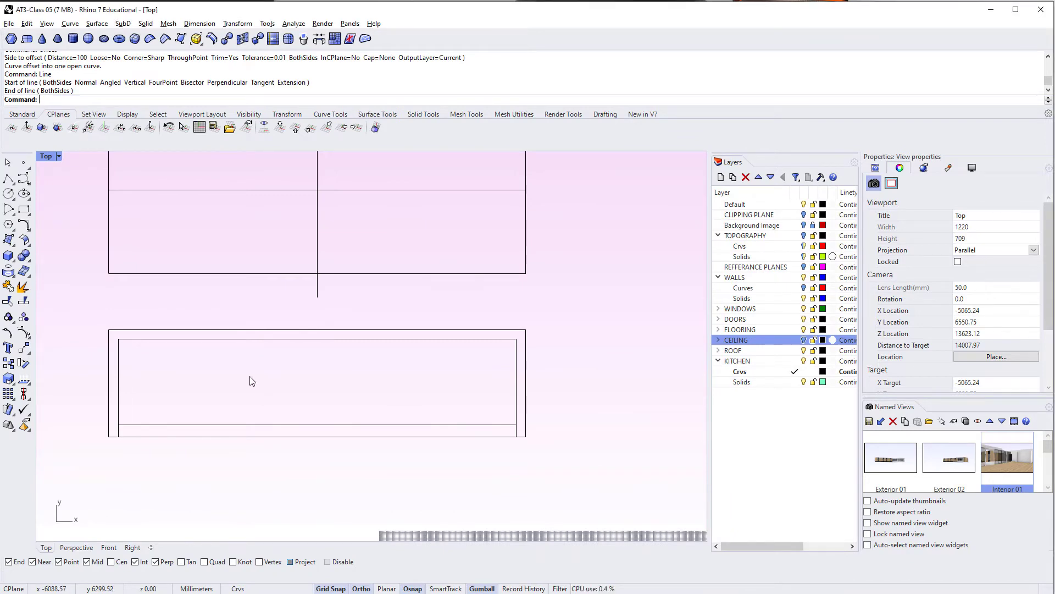
{"action": "scroll", "coordinate": [252, 381], "scroll_direction": "down", "scroll_amount": 5}
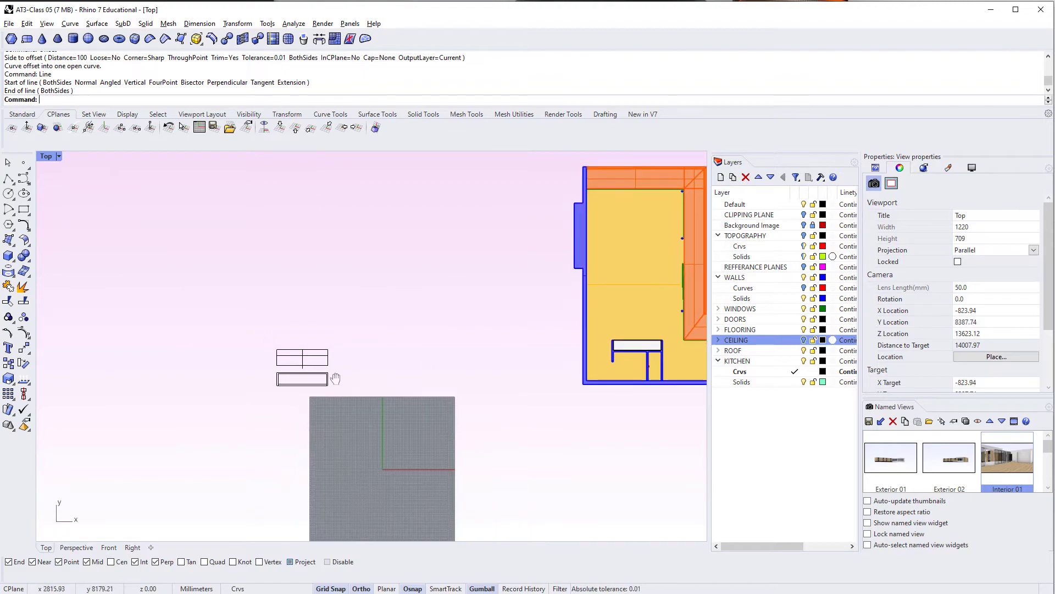
{"action": "key", "text": "F4"}
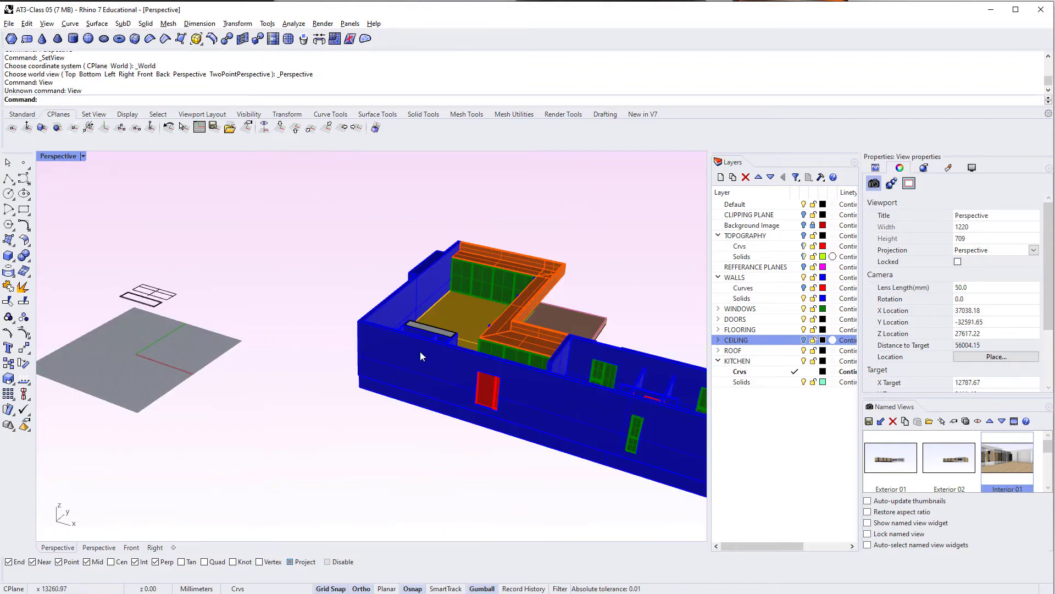
Restore the Interior 01 named view and display it in Rendered mode.
{"action": "right_click_drag", "start_coordinate": [606, 361], "coordinate": [412, 423]}
{"action": "scroll", "coordinate": [320, 341], "scroll_direction": "up", "scroll_amount": 6}
{"action": "double_click", "coordinate": [1005, 459]}
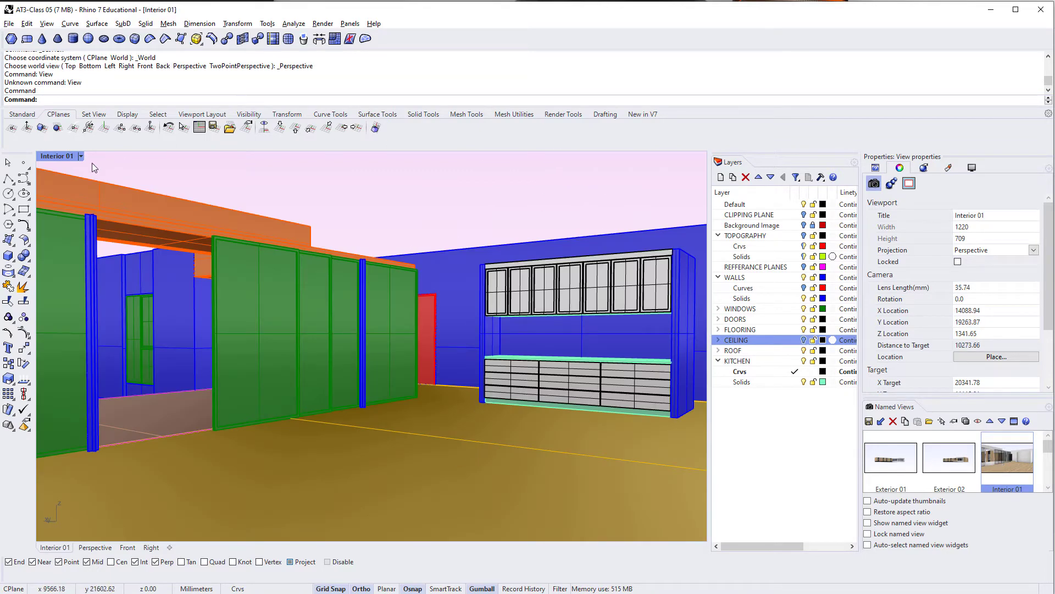
{"action": "left_click", "coordinate": [81, 156]}
{"action": "left_click", "coordinate": [69, 221]}
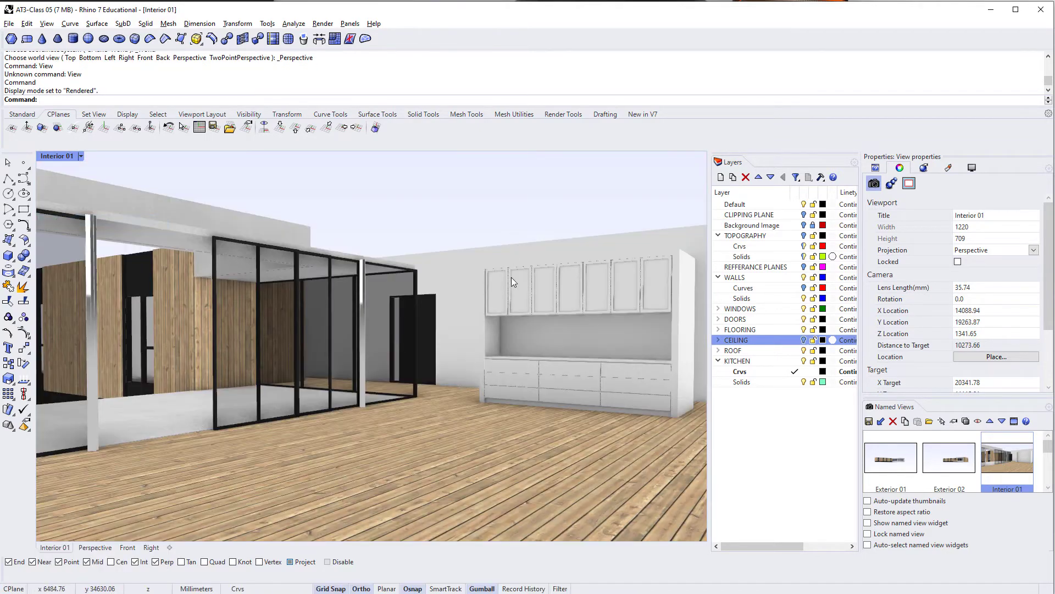
Review the saved exterior and interior named views in Rendered mode, ending on Interior 01.
{"action": "double_click", "coordinate": [941, 474]}
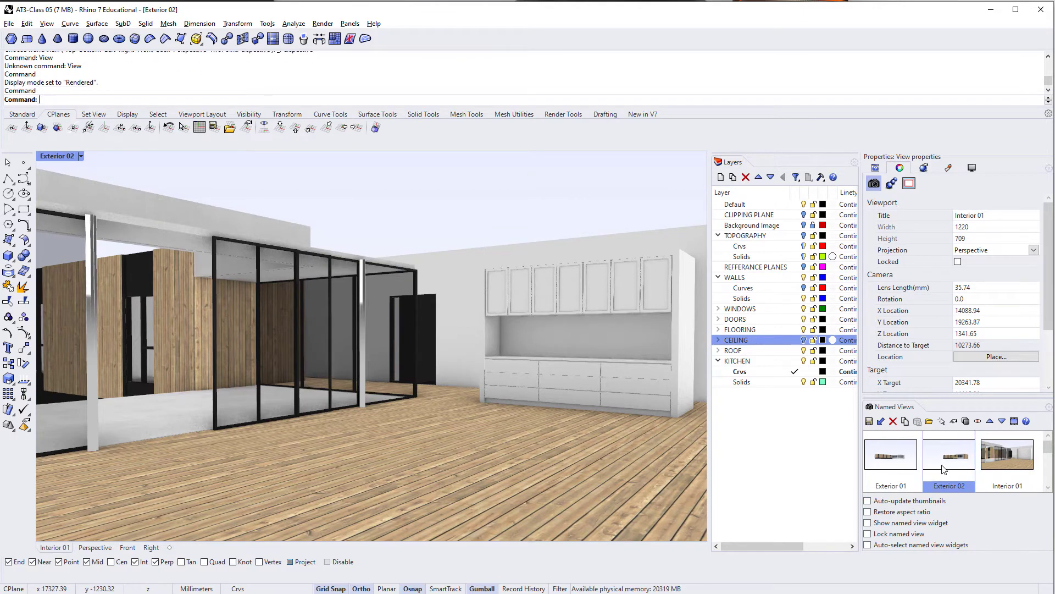
{"action": "scroll", "coordinate": [942, 471], "scroll_direction": "down", "scroll_amount": 2}
{"action": "double_click", "coordinate": [994, 459]}
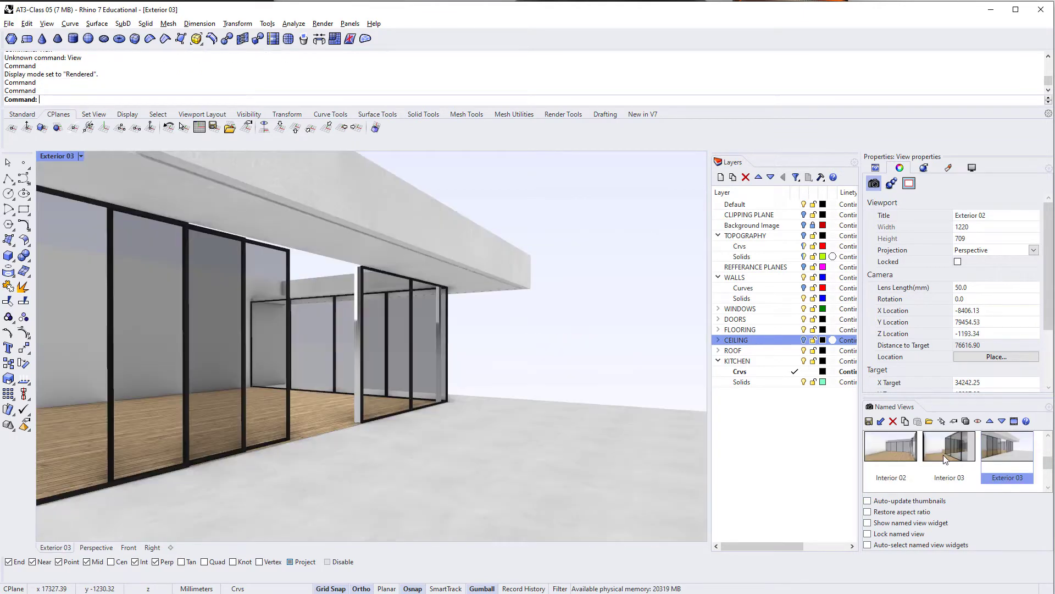
{"action": "double_click", "coordinate": [944, 454]}
{"action": "double_click", "coordinate": [871, 459]}
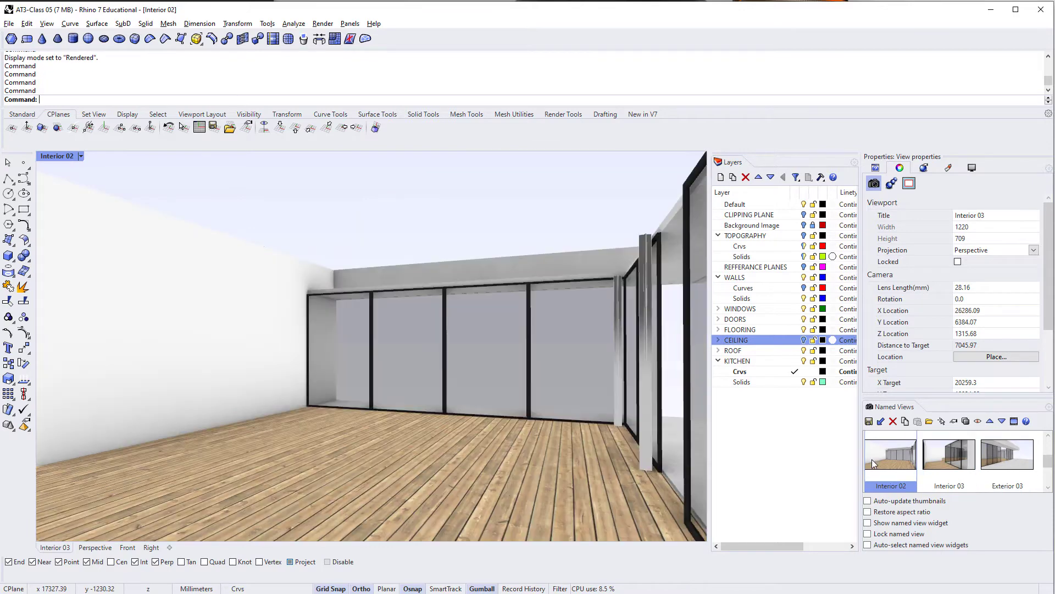
{"action": "scroll", "coordinate": [880, 462], "scroll_direction": "down", "scroll_amount": 1}
{"action": "double_click", "coordinate": [884, 464]}
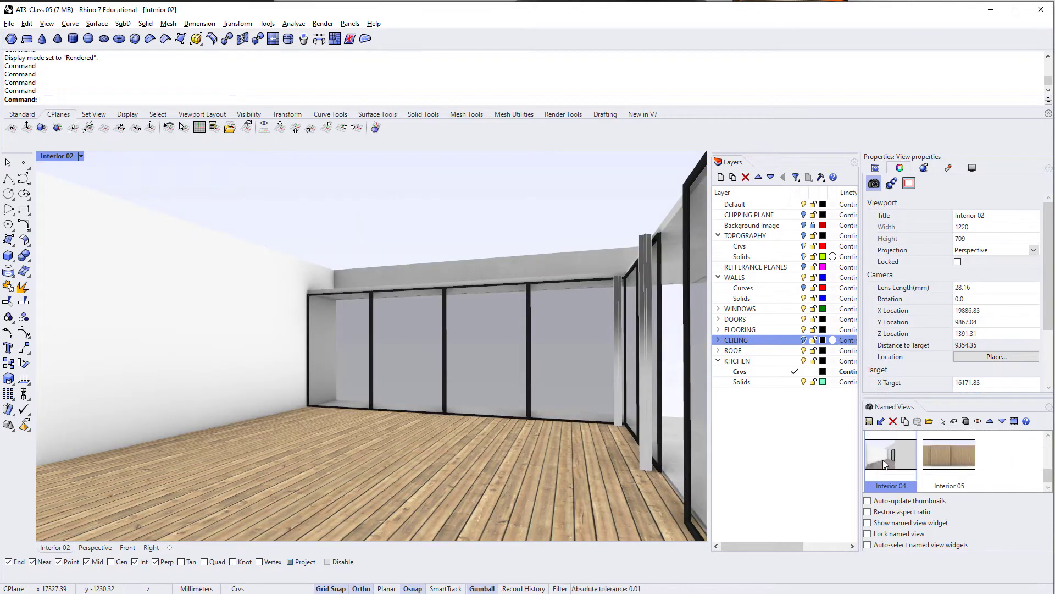
{"action": "double_click", "coordinate": [948, 453]}
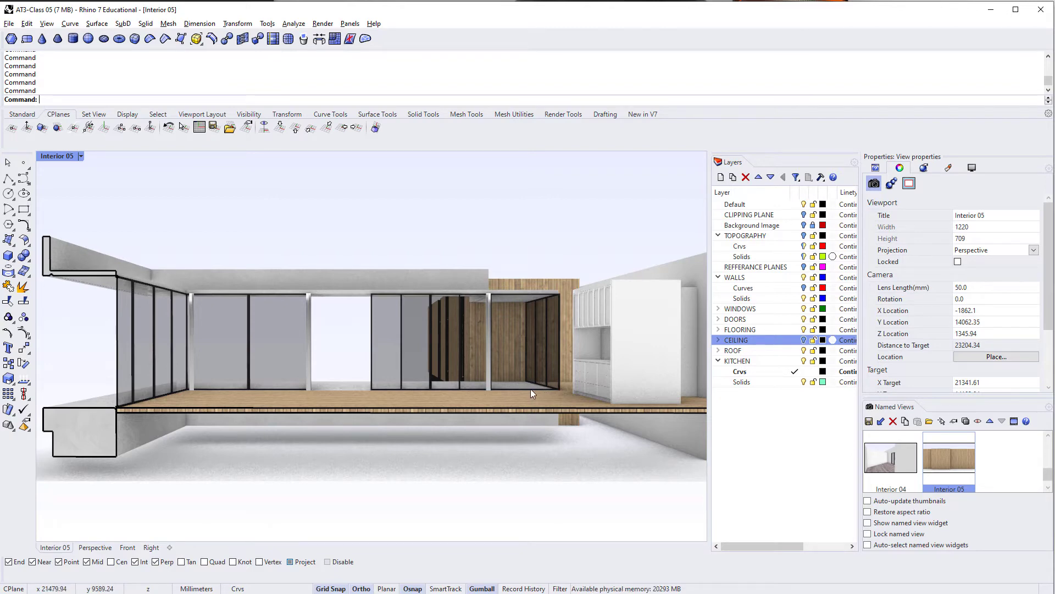
{"action": "double_click", "coordinate": [883, 462]}
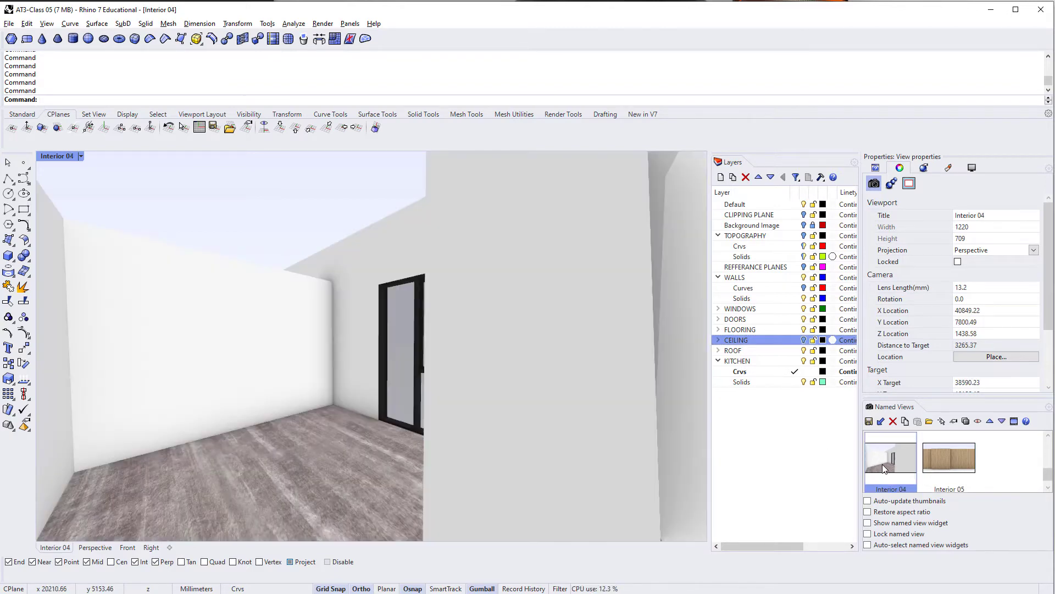
{"action": "scroll", "coordinate": [882, 464], "scroll_direction": "up", "scroll_amount": 3}
{"action": "scroll", "coordinate": [883, 463], "scroll_direction": "up", "scroll_amount": 1}
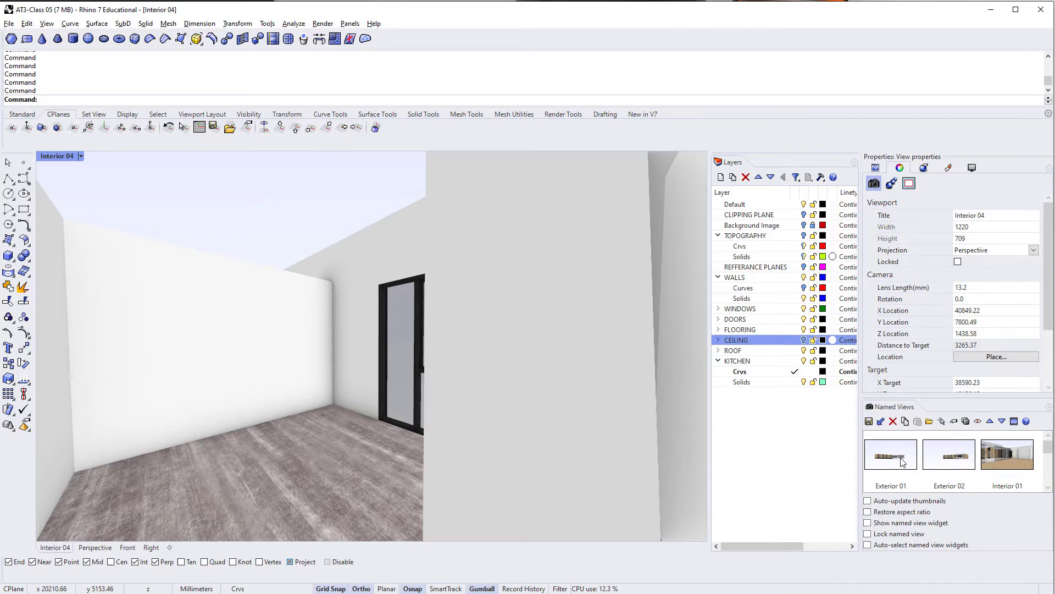
{"action": "double_click", "coordinate": [995, 447]}
Examine the rendered building from above, covering the room wing, the terrace side and the kitchen area.
{"action": "right_click_drag", "start_coordinate": [393, 417], "coordinate": [312, 461]}
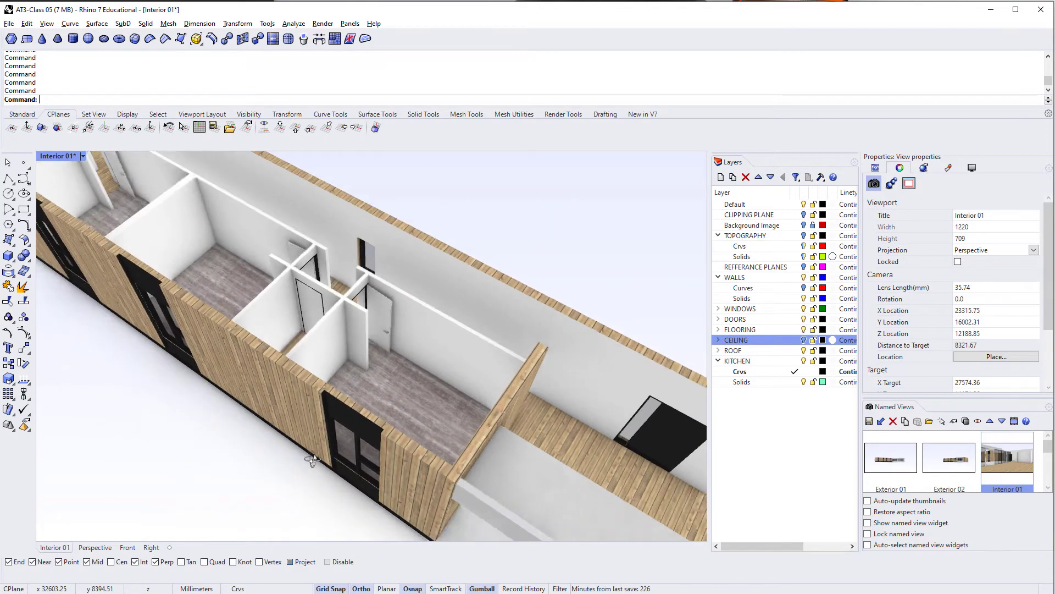
{"action": "left_click", "coordinate": [300, 305]}
{"action": "type", "text": "ZS"}
{"action": "key", "text": "Return"}
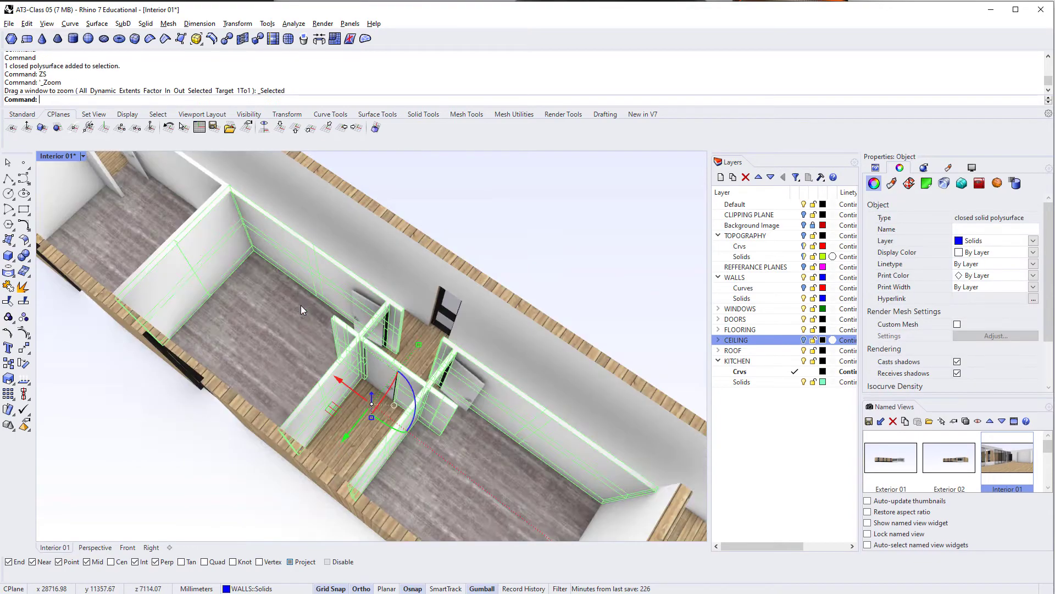
{"action": "scroll", "coordinate": [301, 305], "scroll_direction": "down", "scroll_amount": 3}
{"action": "key", "text": "Escape"}
{"action": "scroll", "coordinate": [296, 393], "scroll_direction": "down", "scroll_amount": 3}
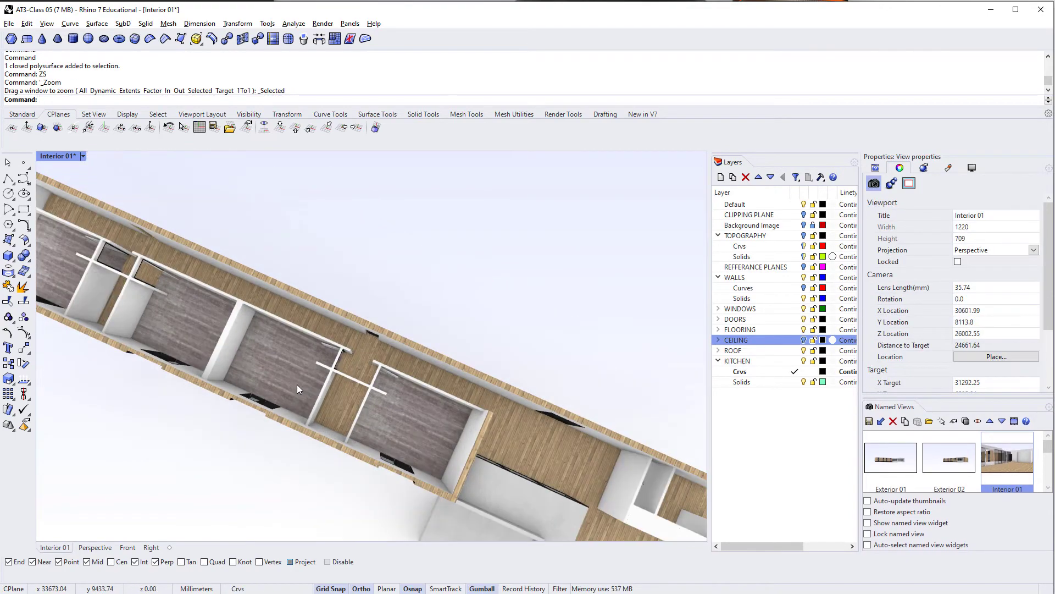
{"action": "right_click_drag", "start_coordinate": [298, 384], "coordinate": [413, 433]}
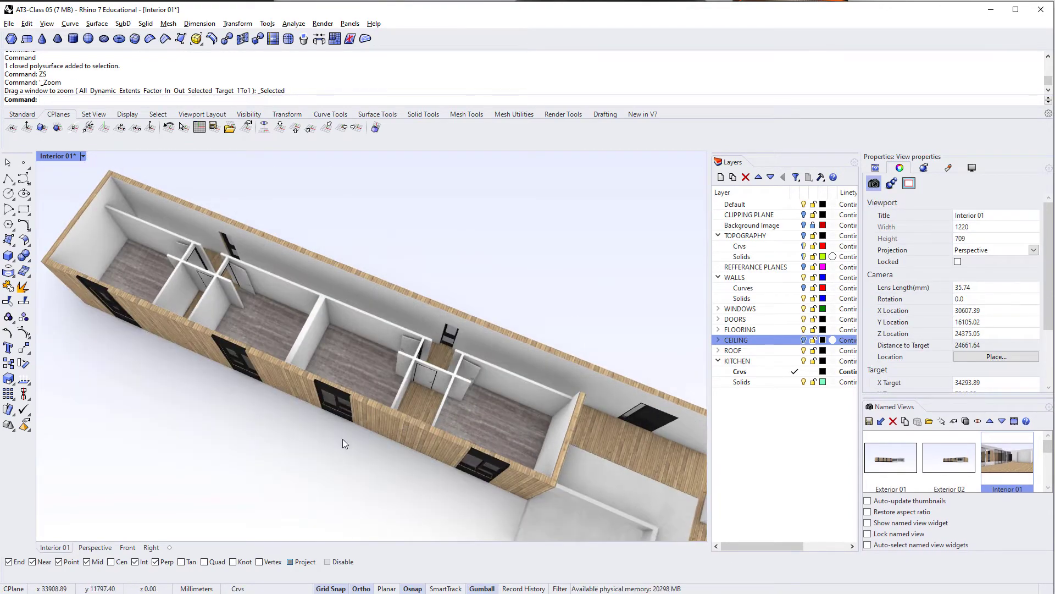
{"action": "right_click_drag", "start_coordinate": [342, 439], "coordinate": [347, 428], "text": "shift"}
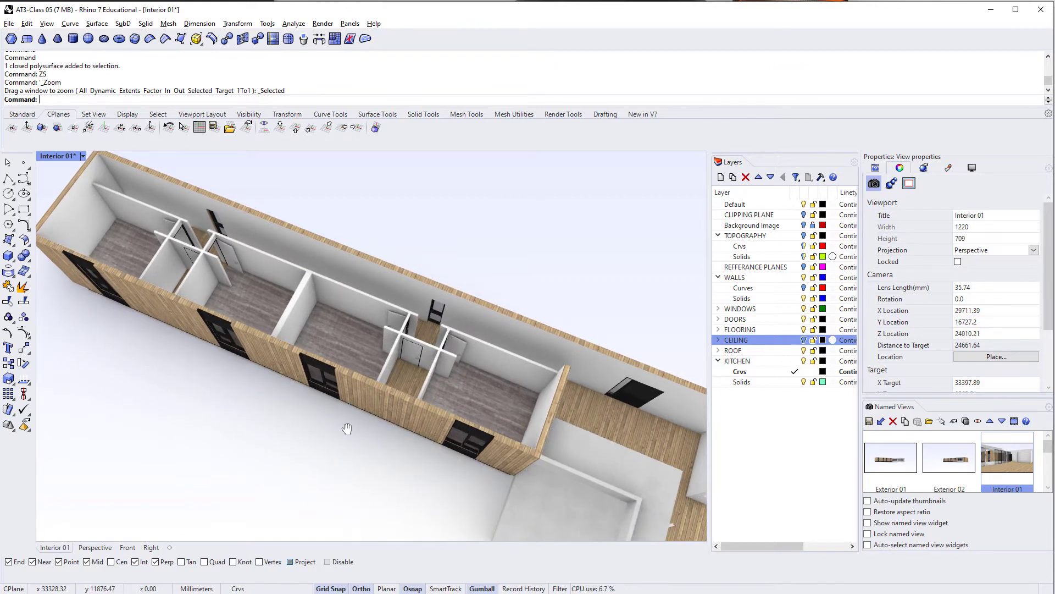
{"action": "right_click_drag", "start_coordinate": [341, 422], "coordinate": [297, 355]}
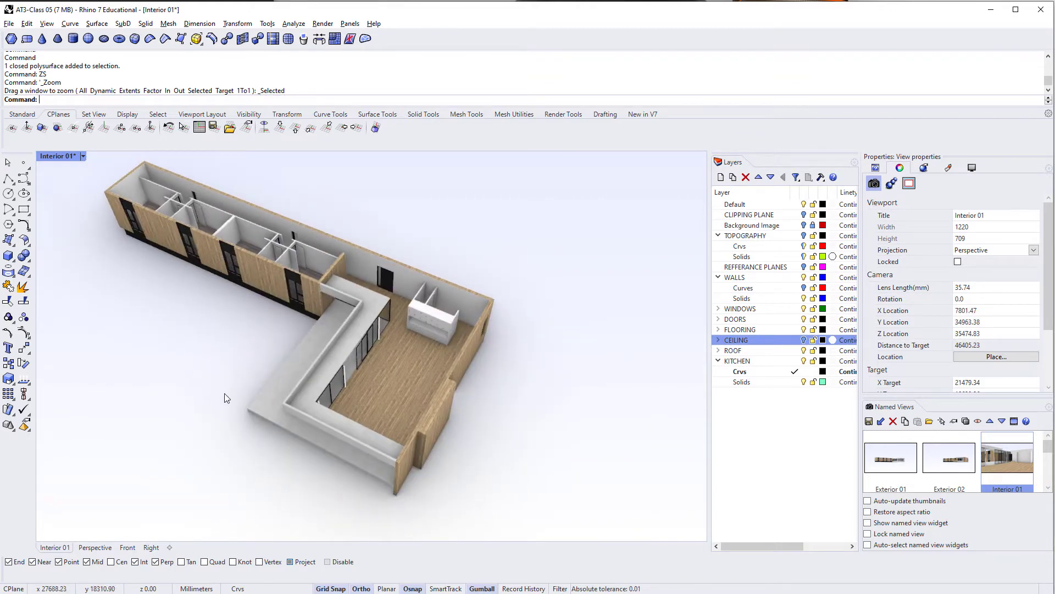
Set the viewport display to Shaded and change it to the Top view showing the island plans beside the building.
{"action": "left_click", "coordinate": [84, 157]}
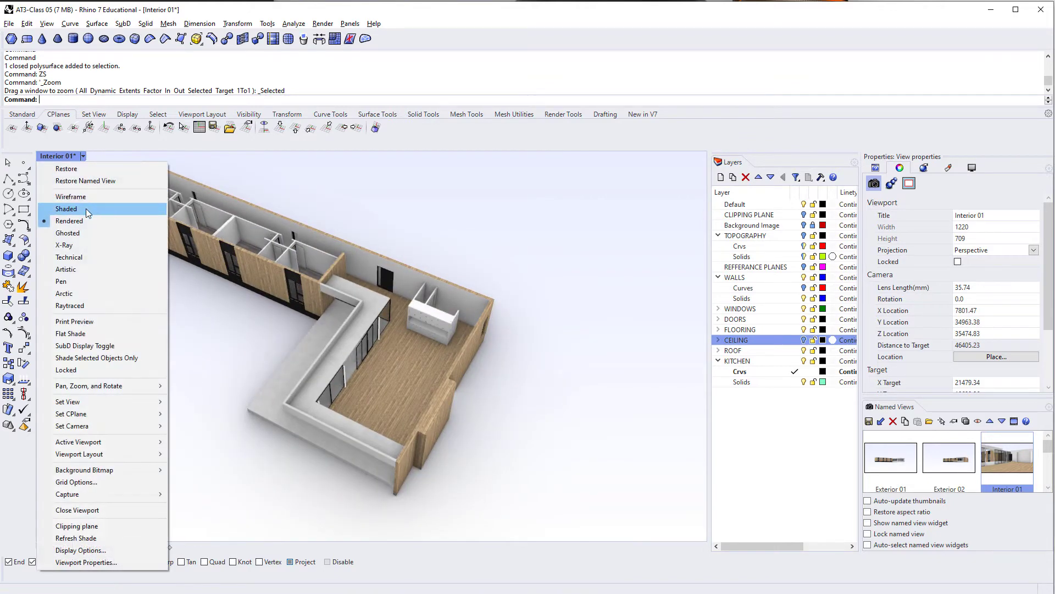
{"action": "left_click", "coordinate": [66, 208]}
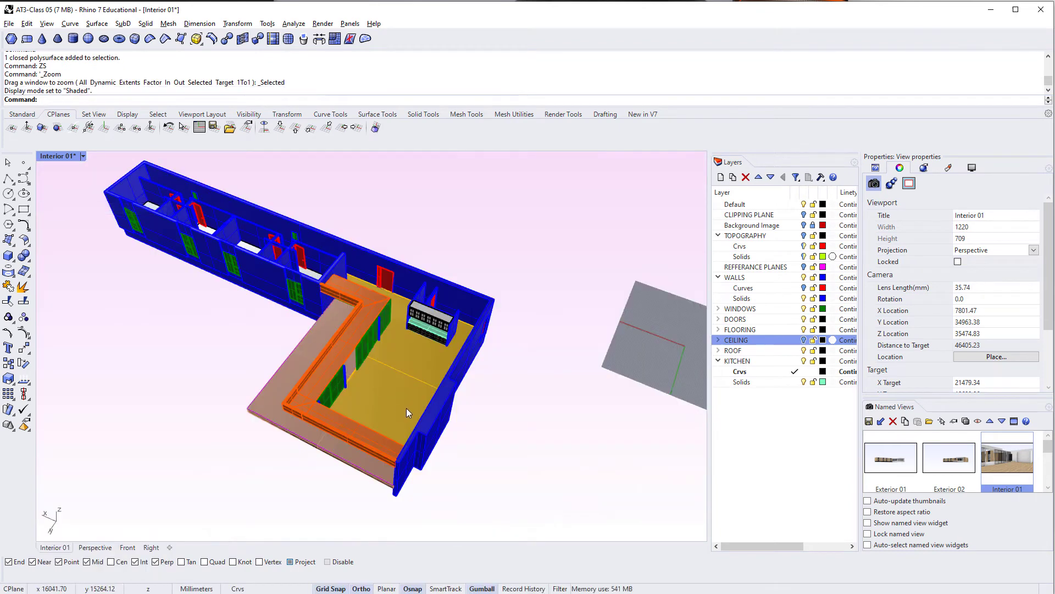
{"action": "right_click_drag", "start_coordinate": [407, 408], "coordinate": [244, 392], "text": "shift"}
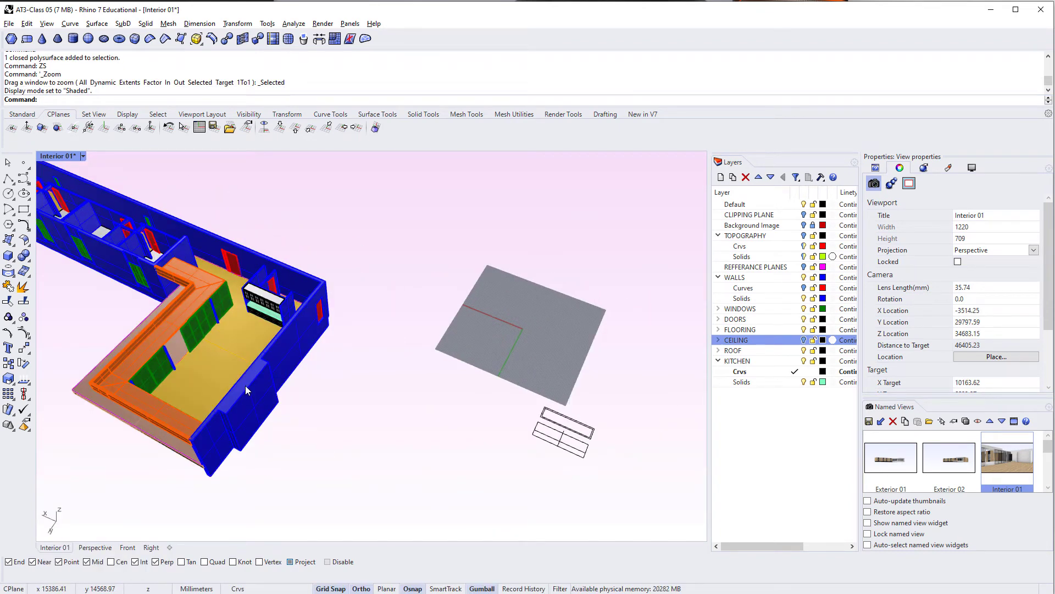
{"action": "right_click_drag", "start_coordinate": [245, 385], "coordinate": [256, 400]}
{"action": "key", "text": "F1"}
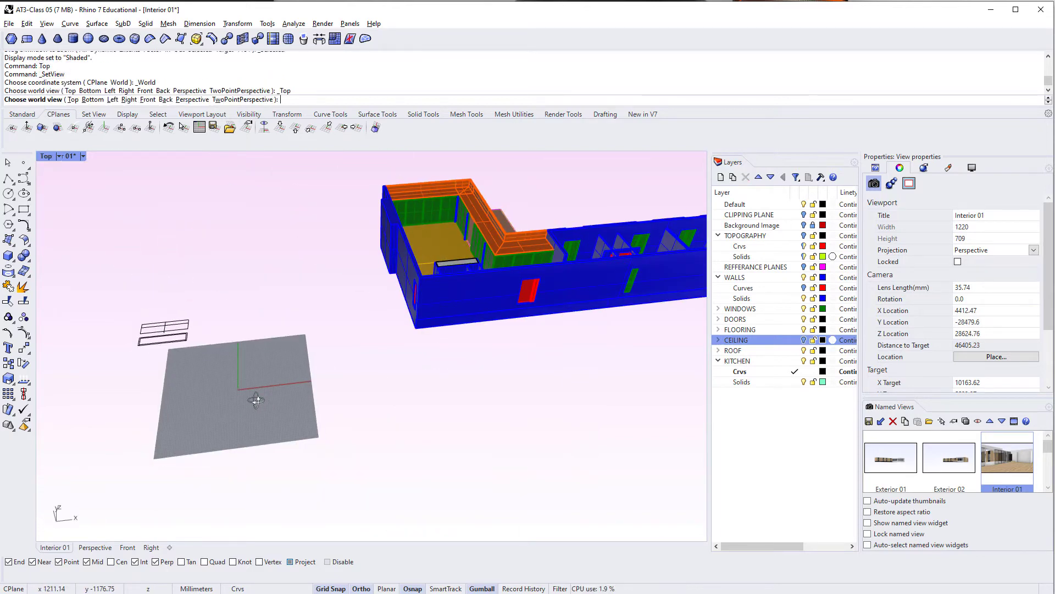
{"action": "right_click_drag", "start_coordinate": [184, 349], "coordinate": [286, 391]}
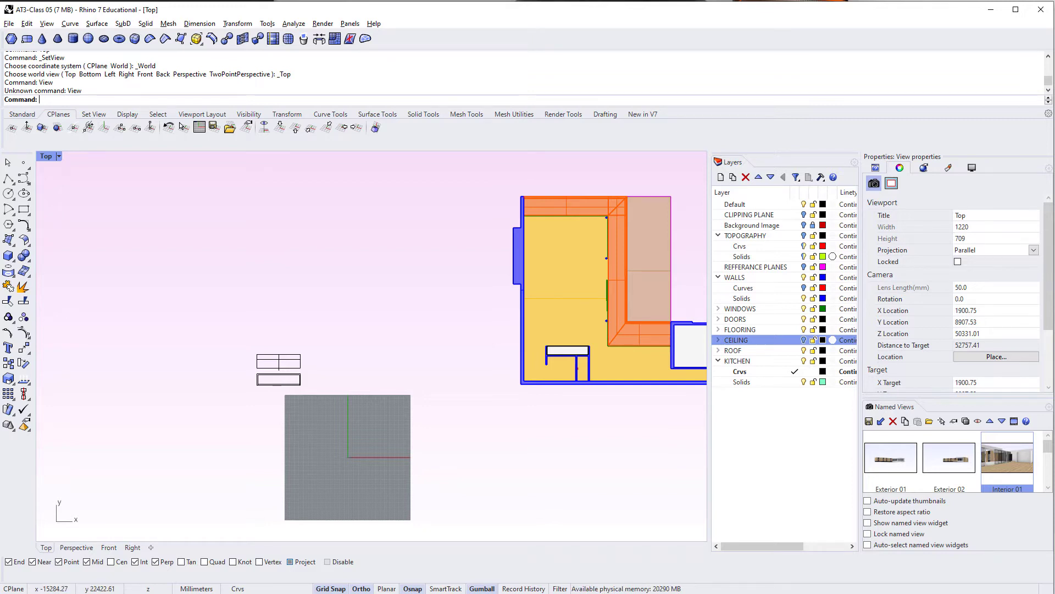
Examine the island in the kitchen reference photo, and return to the island plans in the Top view.
{"action": "left_click_drag", "start_coordinate": [0, 70], "coordinate": [535, 56]}
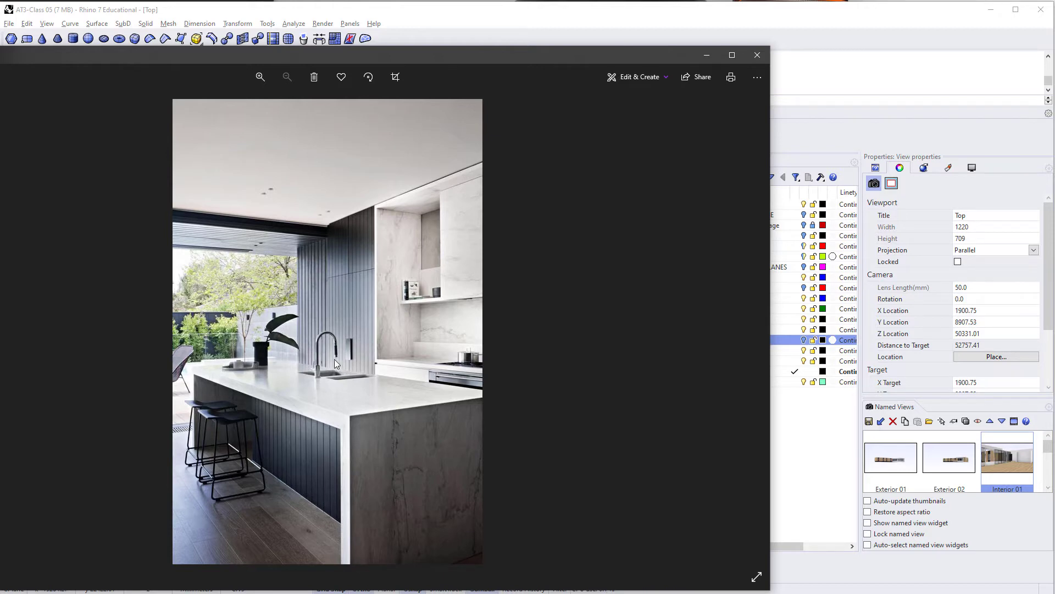
{"action": "left_click_drag", "start_coordinate": [440, 62], "coordinate": [0, 44]}
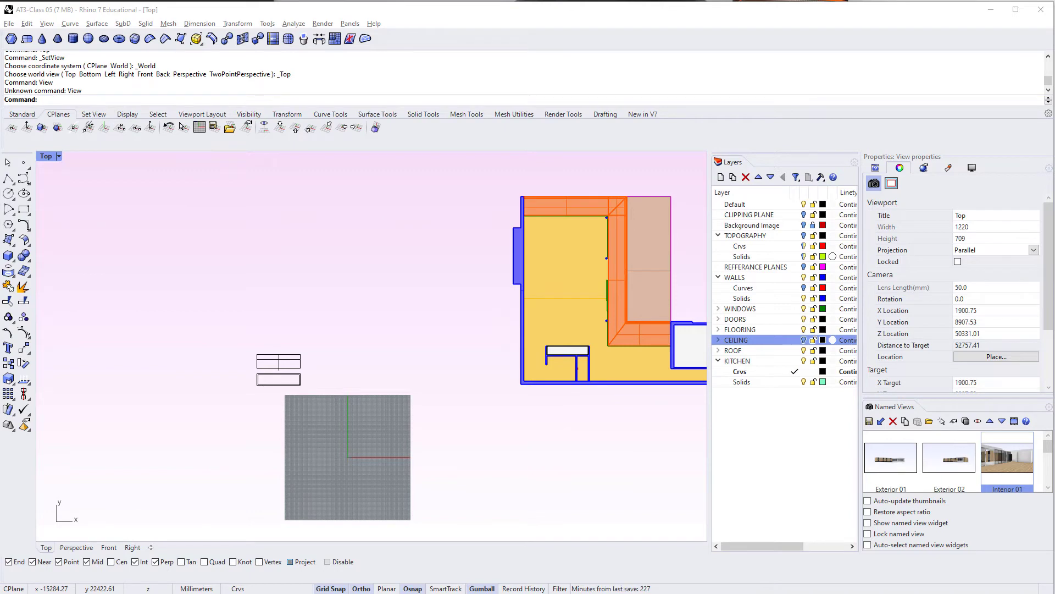
{"action": "scroll", "coordinate": [316, 347], "scroll_direction": "up", "scroll_amount": 10}
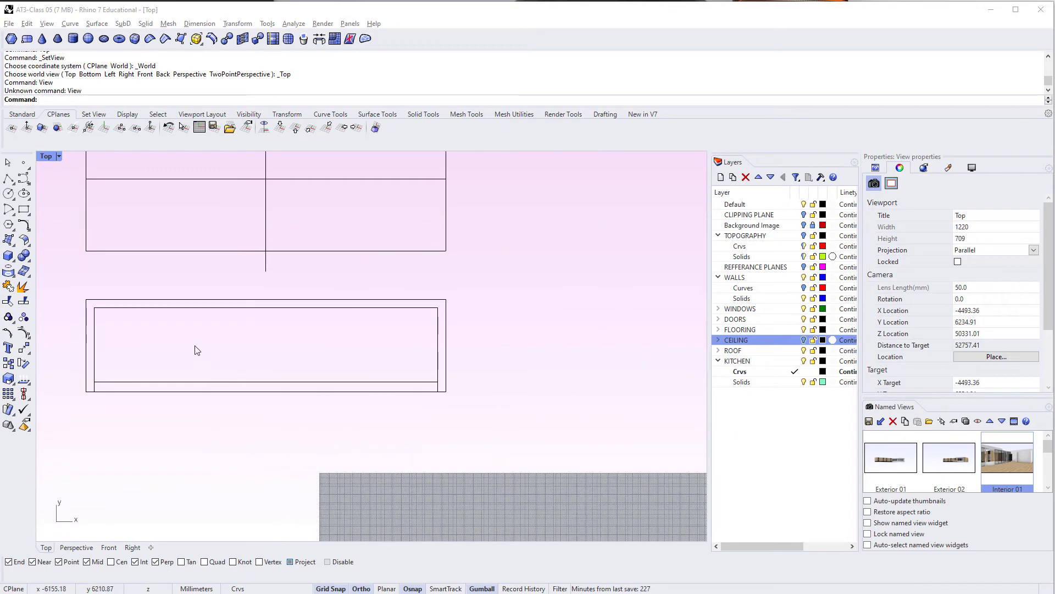
{"action": "scroll", "coordinate": [248, 388], "scroll_direction": "up", "scroll_amount": 4}
{"action": "right_click_drag", "start_coordinate": [248, 389], "coordinate": [287, 460]}
{"action": "scroll", "coordinate": [258, 438], "scroll_direction": "down", "scroll_amount": 2}
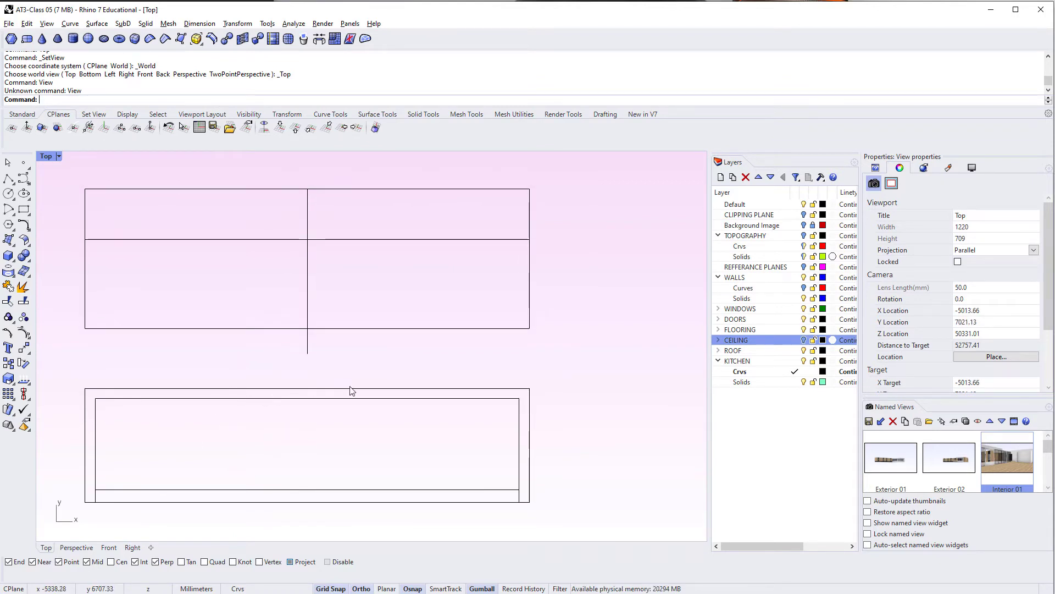
{"action": "left_click_drag", "start_coordinate": [537, 382], "coordinate": [511, 416]}
{"action": "right_click_drag", "start_coordinate": [147, 461], "coordinate": [176, 435]}
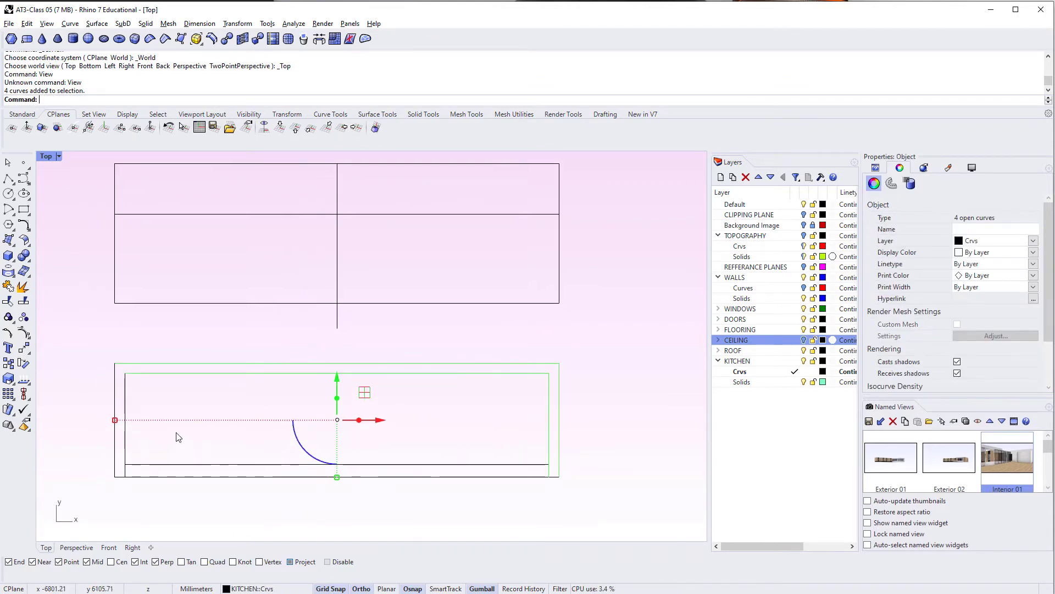
{"action": "left_click_drag", "start_coordinate": [146, 400], "coordinate": [84, 351]}
{"action": "left_click_drag", "start_coordinate": [196, 345], "coordinate": [110, 471]}
{"action": "left_click", "coordinate": [120, 478], "text": "shift"}
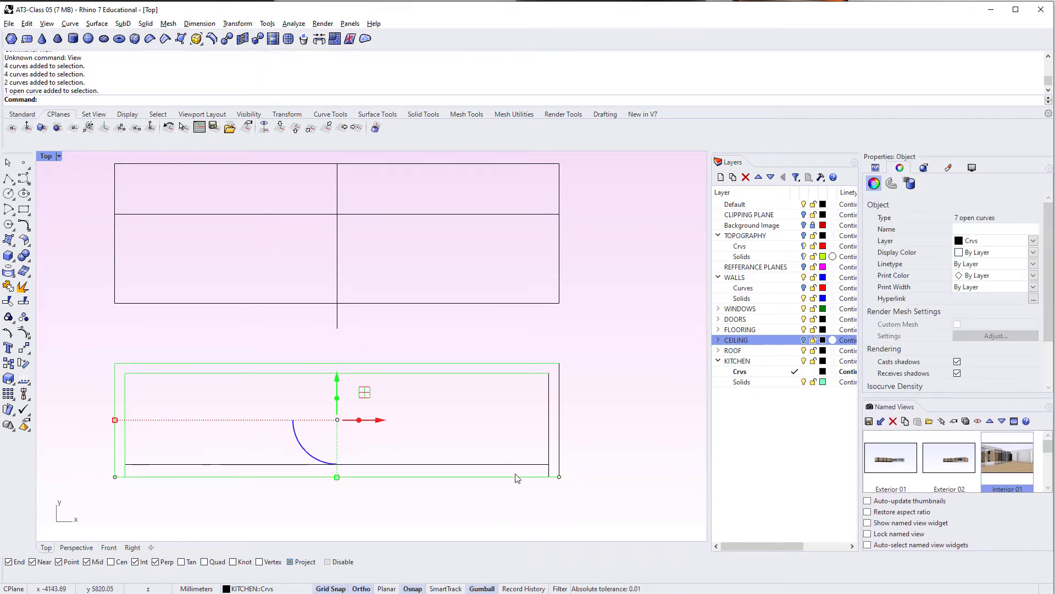
{"action": "left_click", "coordinate": [486, 509]}
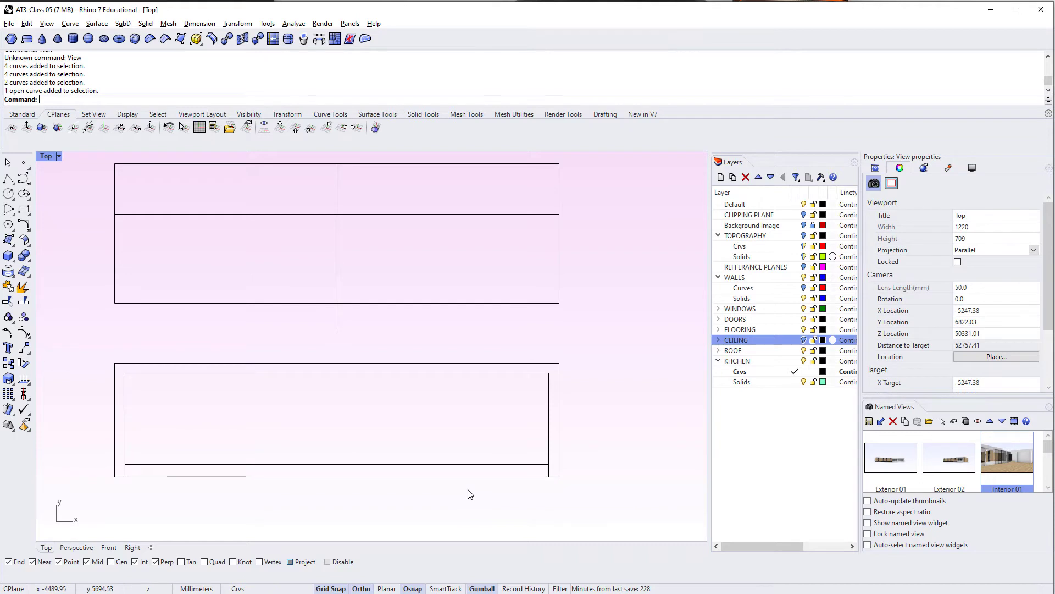
{"action": "type", "text": "Splop"}
{"action": "key", "text": "Return"}
{"action": "key", "text": "Escape"}
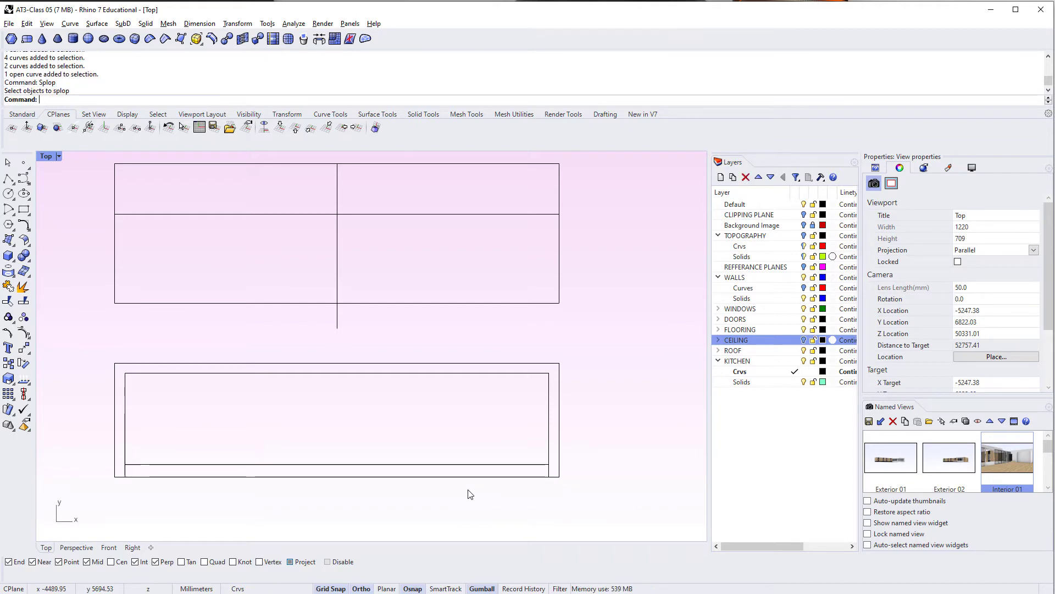
Split the lower rectangle's bottom edge with its two inner vertical lines as cutting objects, and select the middle piece.
{"action": "type", "text": "Split"}
{"action": "key", "text": "Return"}
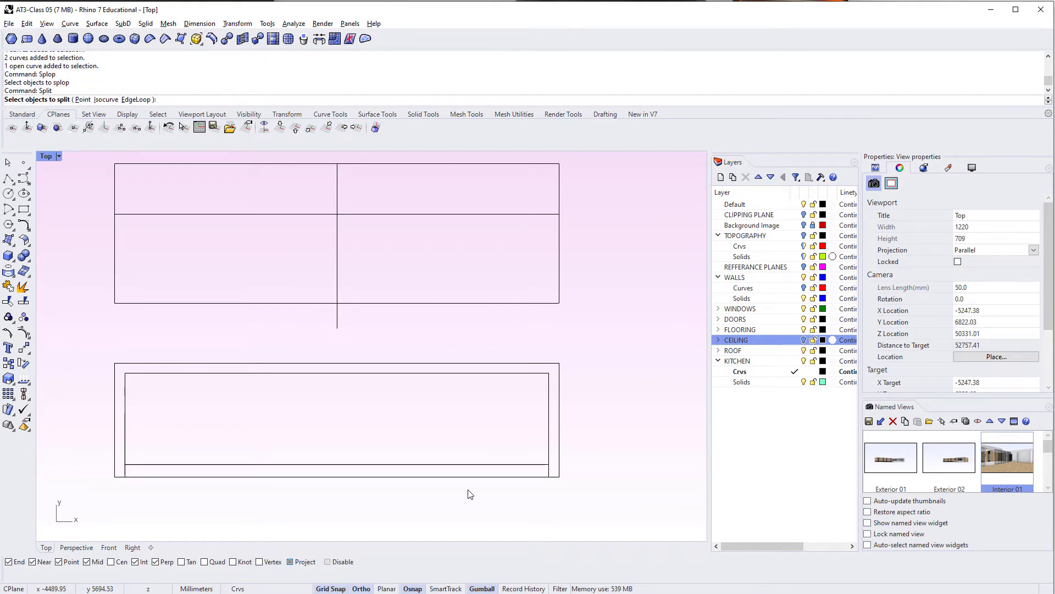
{"action": "left_click", "coordinate": [493, 476]}
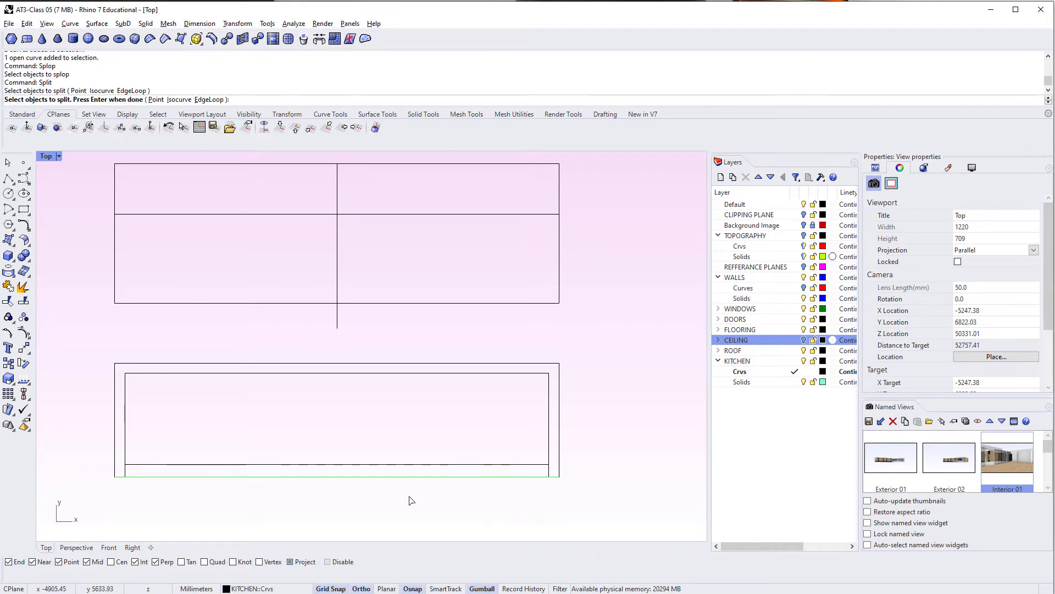
{"action": "right_click_drag", "start_coordinate": [286, 464], "coordinate": [307, 418]}
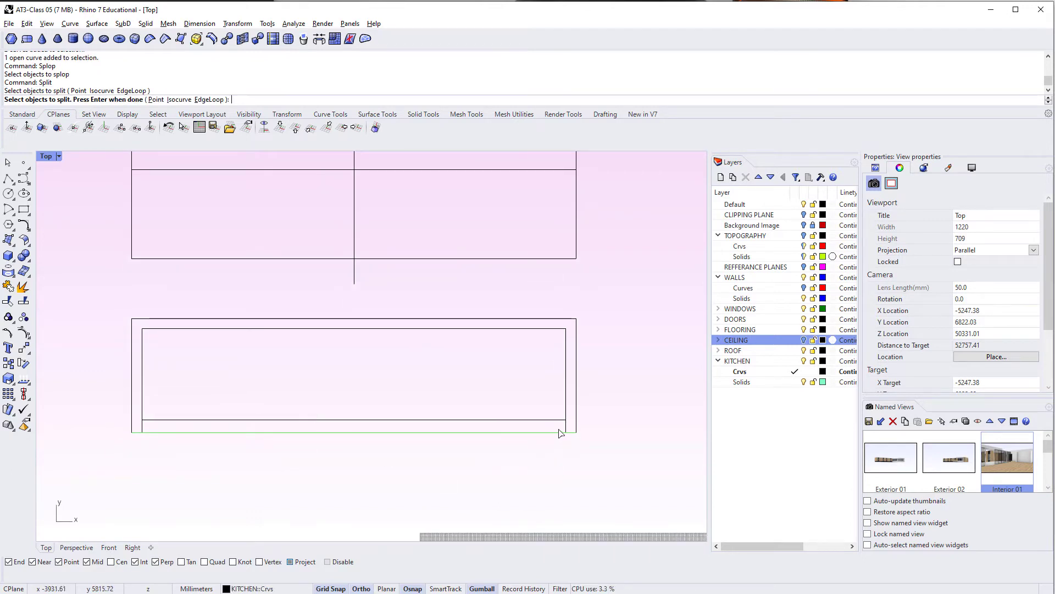
{"action": "key", "text": "Return"}
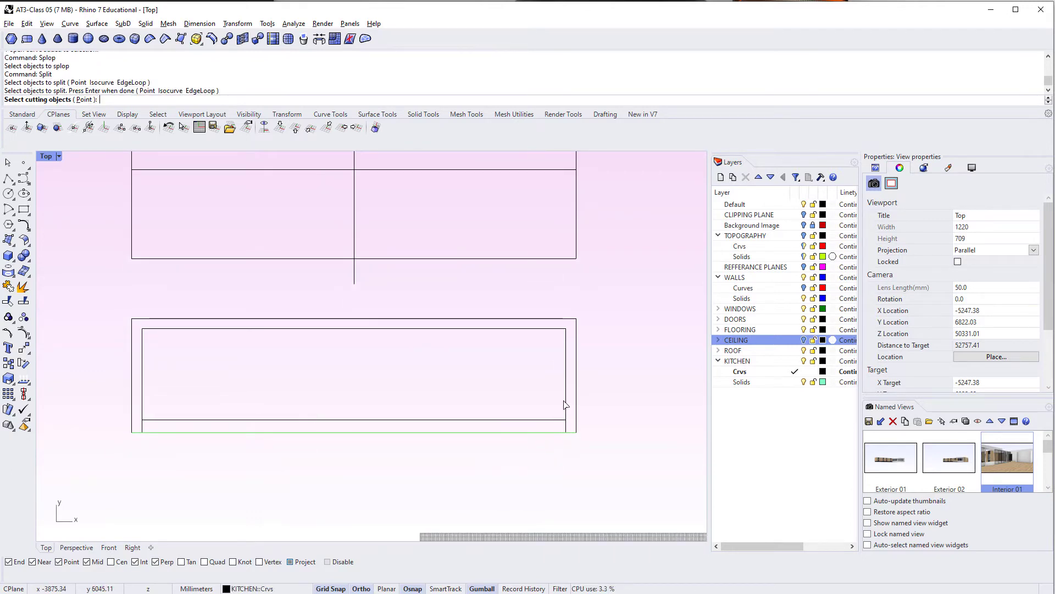
{"action": "left_click", "coordinate": [565, 402]}
{"action": "left_click", "coordinate": [141, 395]}
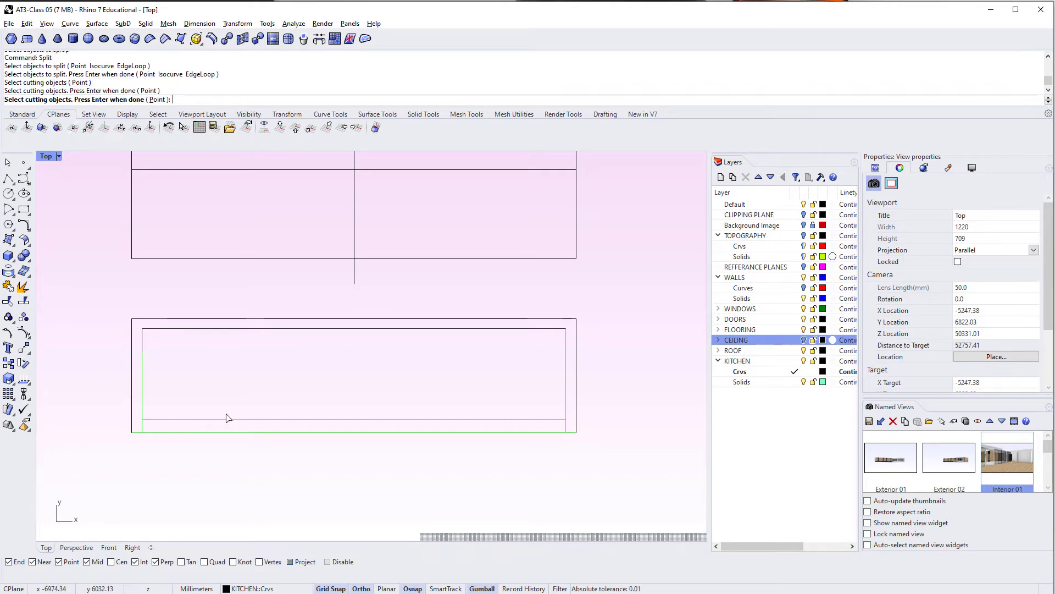
{"action": "key", "text": "Return"}
{"action": "left_click", "coordinate": [292, 432]}
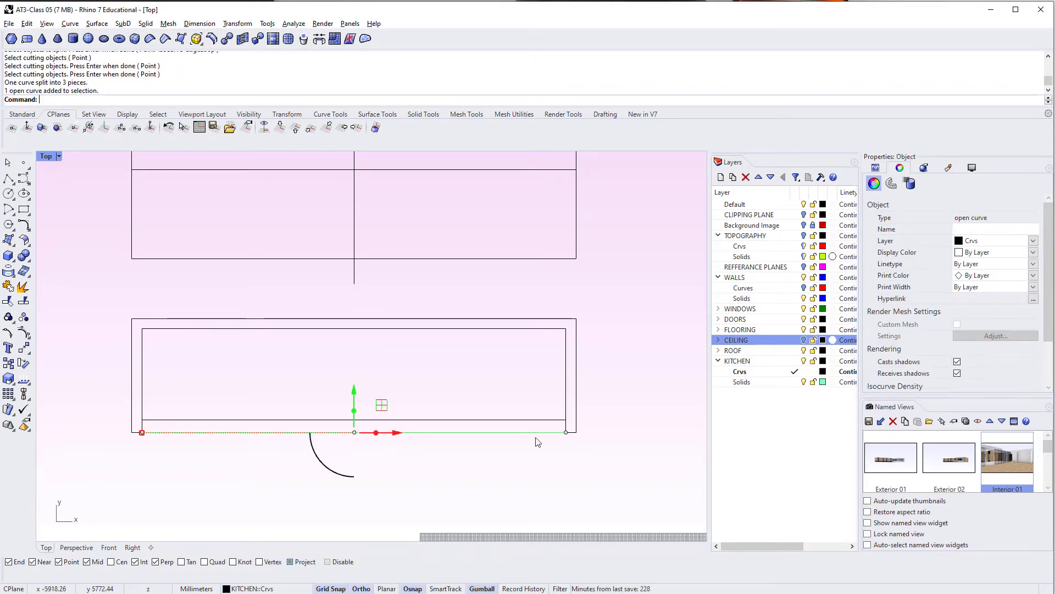
Select the outline pieces forming the lower rectangle's two sides and far edge, and join them into one closed U-shaped profile.
{"action": "left_click_drag", "start_coordinate": [551, 297], "coordinate": [596, 440]}
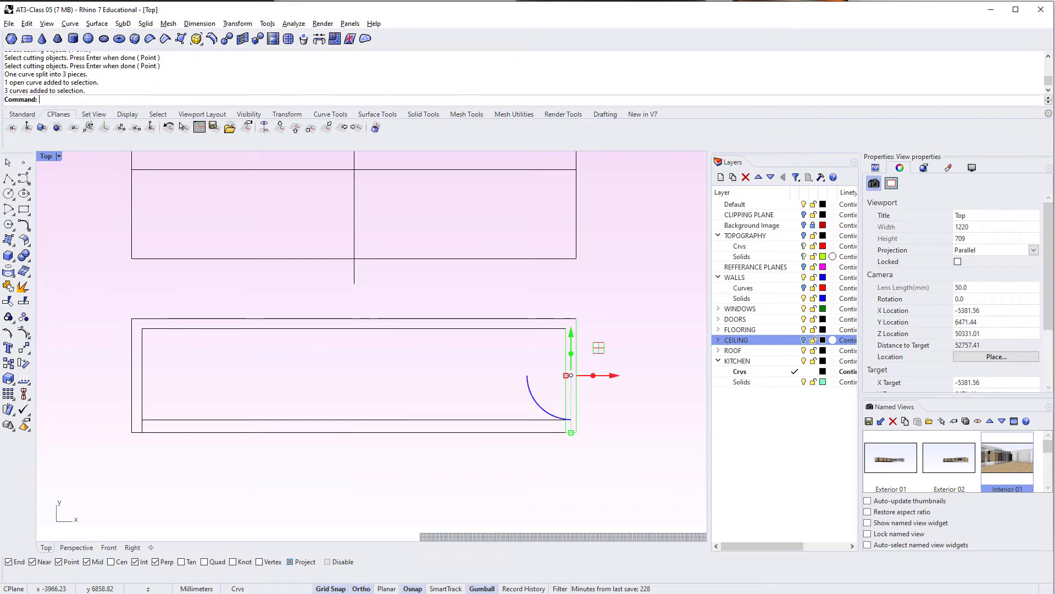
{"action": "left_click_drag", "start_coordinate": [113, 297], "coordinate": [192, 499], "text": "shift"}
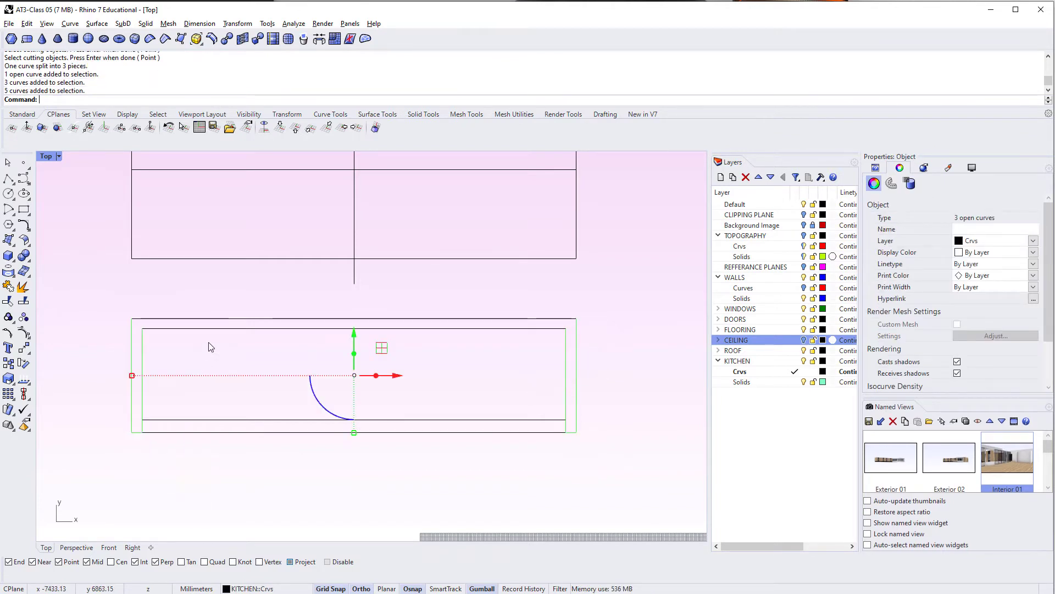
{"action": "left_click_drag", "start_coordinate": [242, 299], "coordinate": [222, 357], "text": "shift"}
{"action": "key", "text": "ctrl+j"}
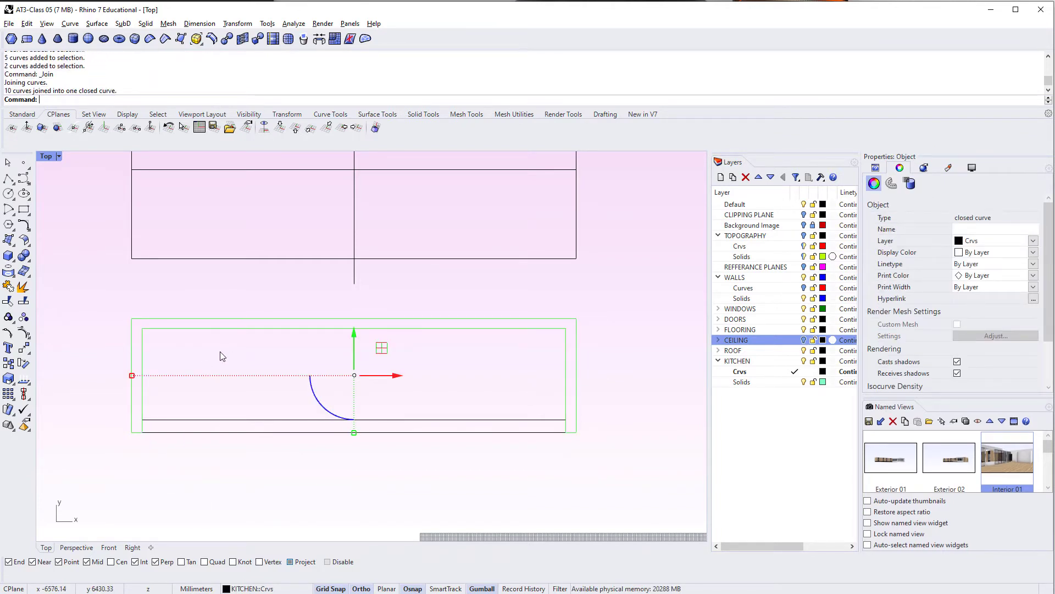
Extrude the closed U-shaped profile 1100 mm as a solid in the Perspective view, and select the resulting extrusion.
{"action": "key", "text": "F4"}
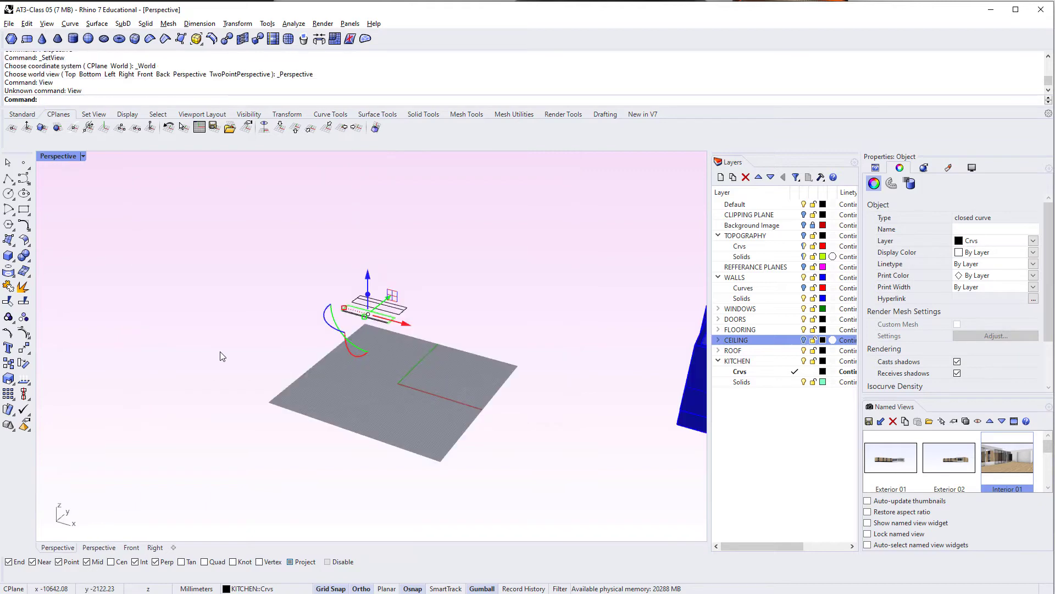
{"action": "type", "text": "zs"}
{"action": "key", "text": "Return"}
{"action": "right_click_drag", "start_coordinate": [222, 357], "coordinate": [377, 377]}
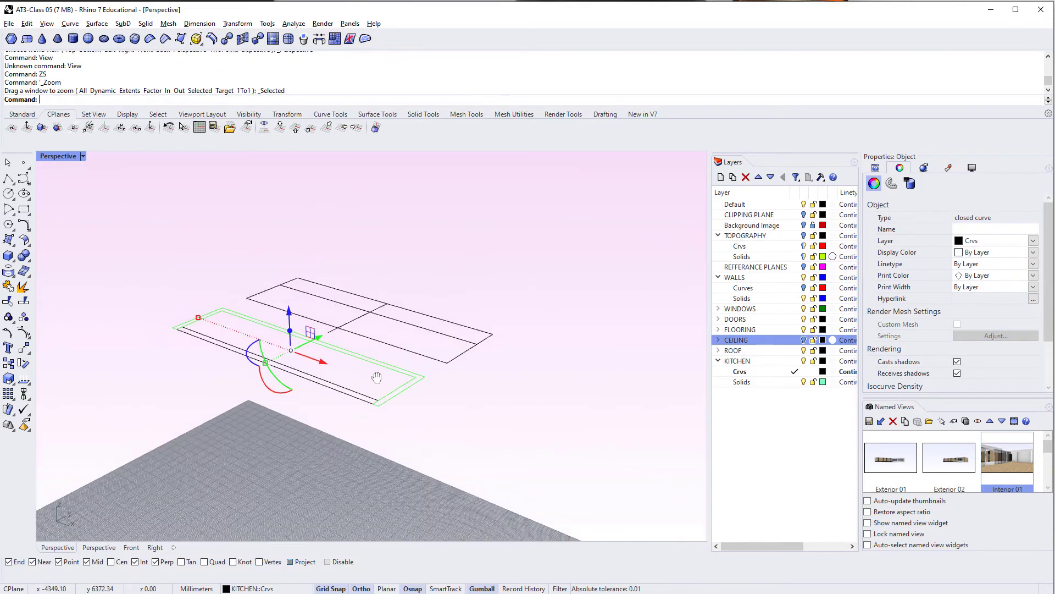
{"action": "type", "text": "Extrude"}
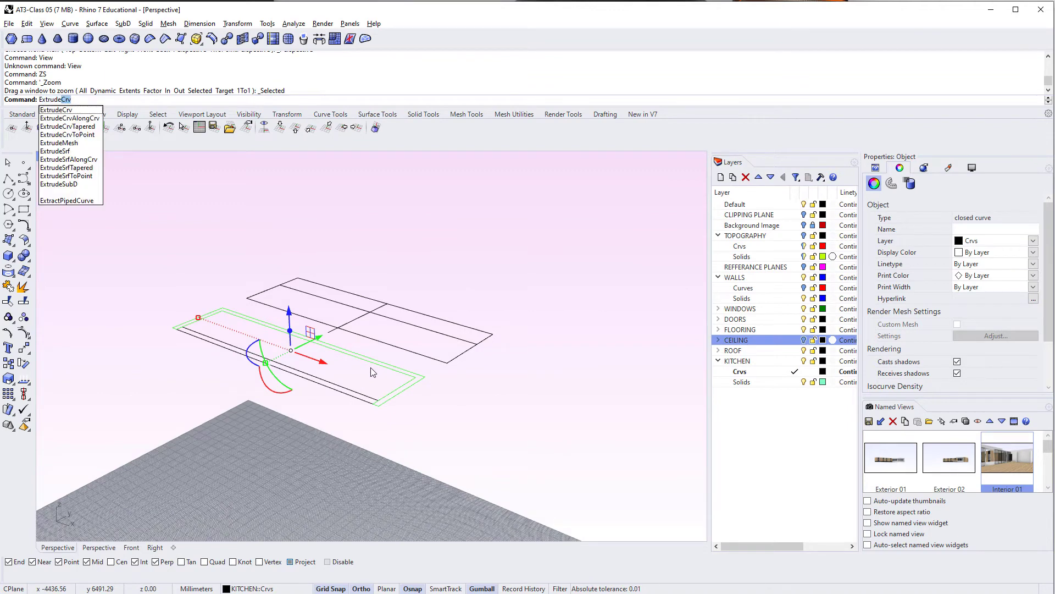
{"action": "key", "text": "Return"}
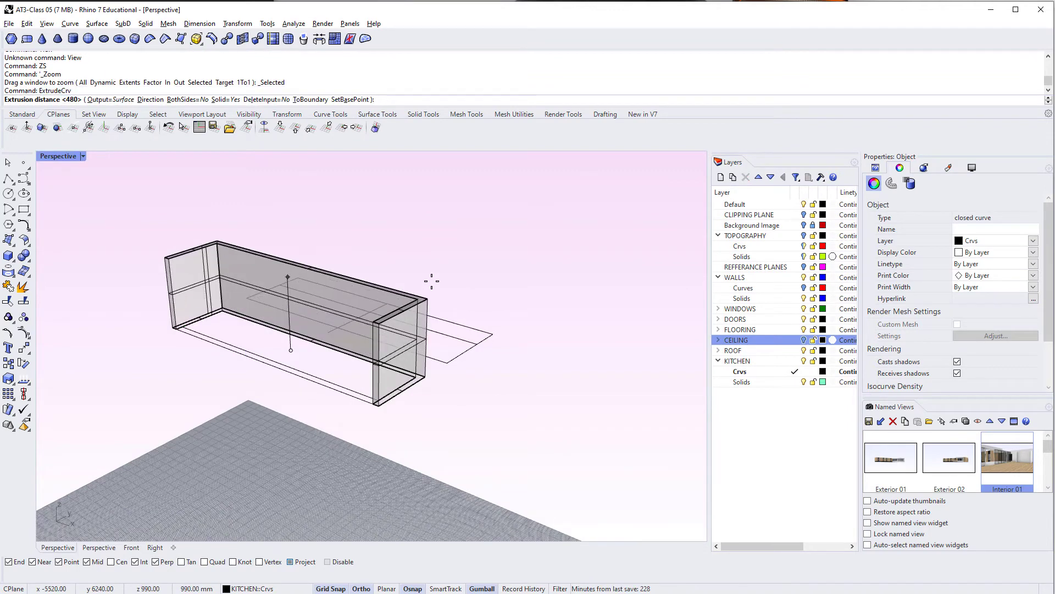
{"action": "type", "text": "1100"}
{"action": "key", "text": "Return"}
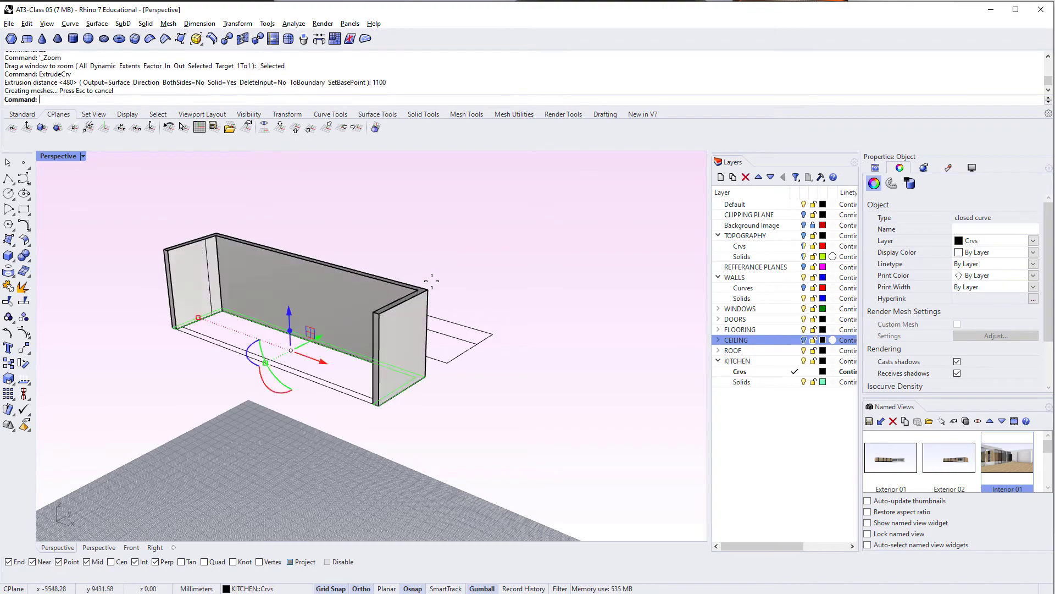
{"action": "right_click_drag", "start_coordinate": [432, 282], "coordinate": [267, 351]}
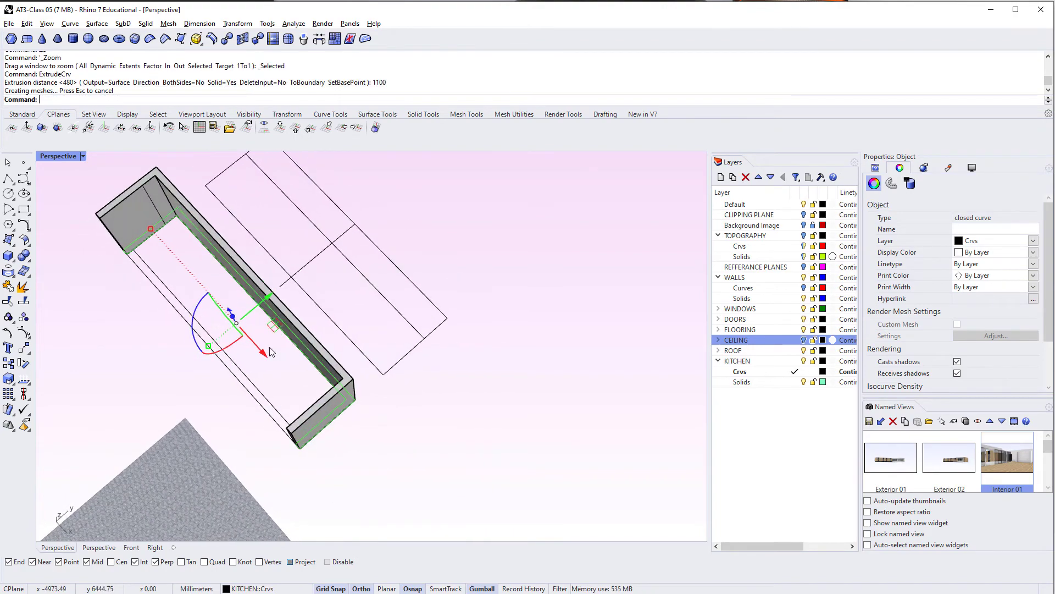
{"action": "left_click", "coordinate": [296, 322]}
{"action": "right_click_drag", "start_coordinate": [349, 396], "coordinate": [303, 364], "text": "shift"}
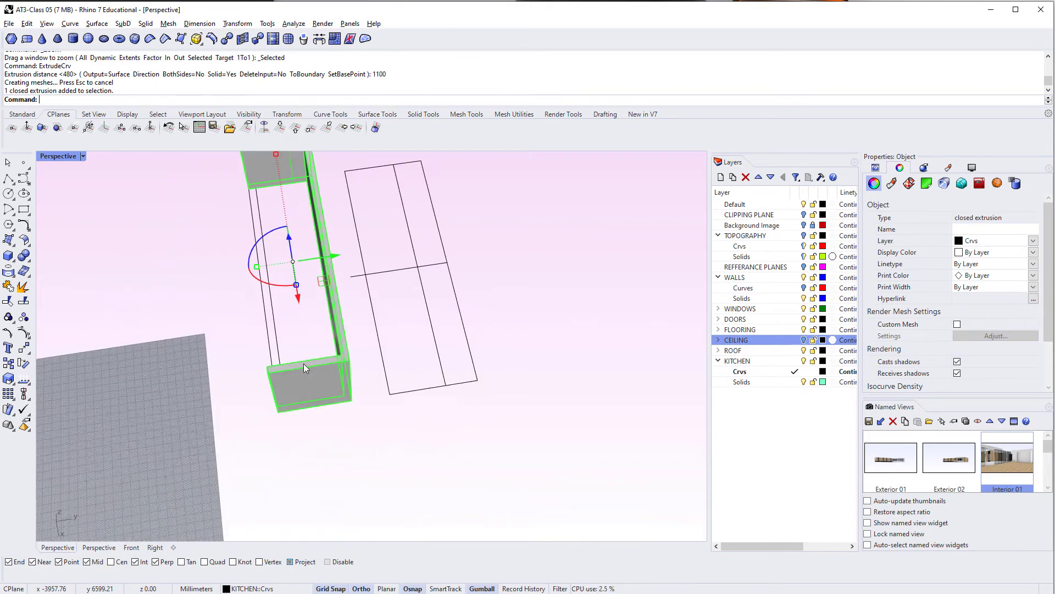
Try to rotate the U-shaped extrusion 90° within the horizontal plane, and undo the rotation.
{"action": "left_click", "coordinate": [269, 237]}
{"action": "type", "text": "90"}
{"action": "key", "text": "Return"}
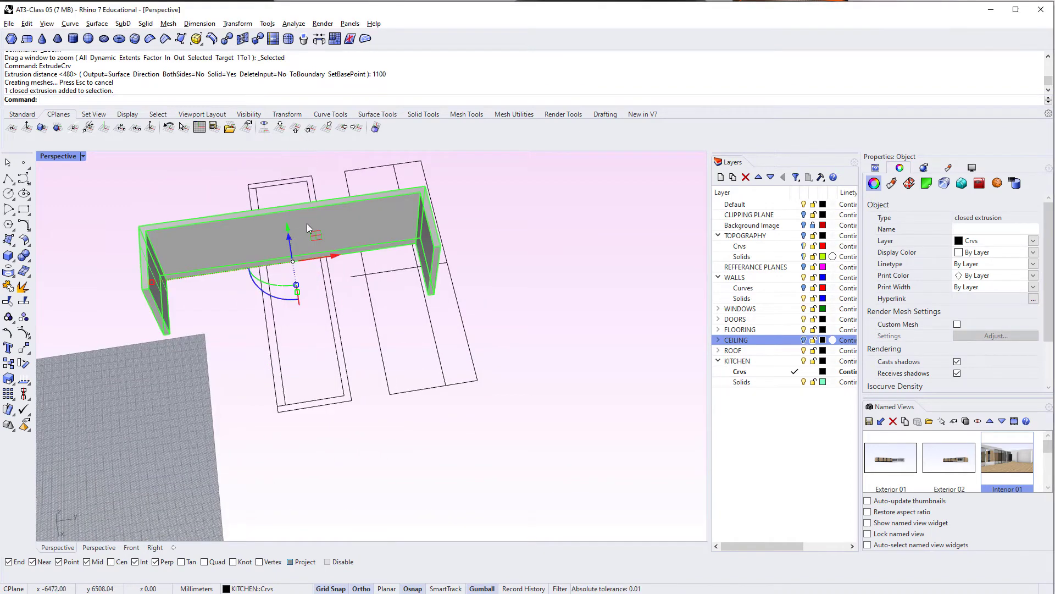
{"action": "key", "text": "ctrl+z"}
Rotate the U-shaped extrusion 90° about its long axis so that its two side legs point down.
{"action": "right_click_drag", "start_coordinate": [255, 287], "coordinate": [262, 241]}
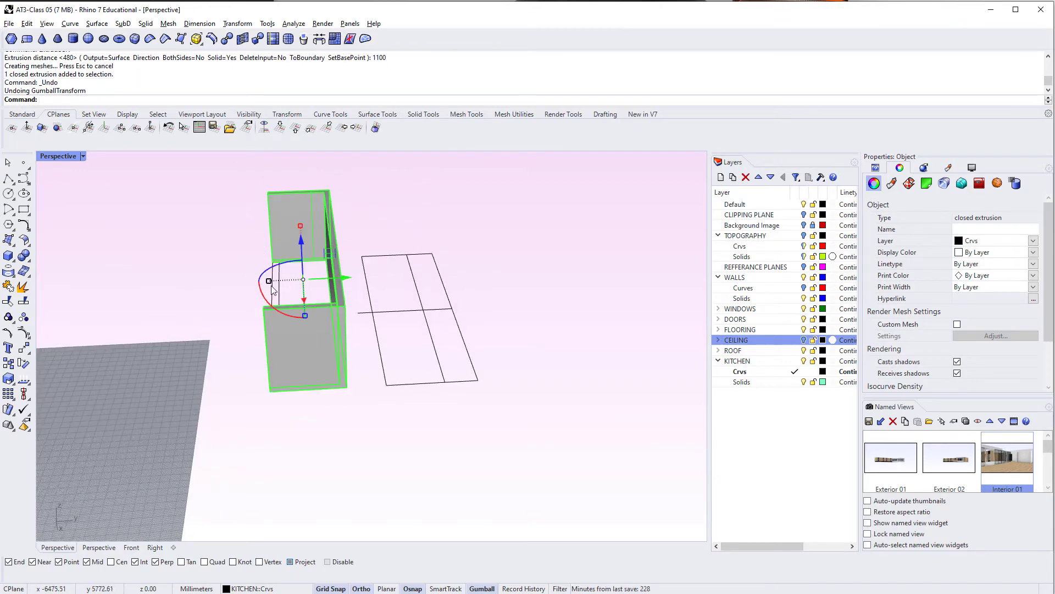
{"action": "left_click", "coordinate": [267, 296]}
{"action": "type", "text": "90"}
{"action": "key", "text": "Return"}
{"action": "right_click_drag", "start_coordinate": [318, 365], "coordinate": [343, 396]}
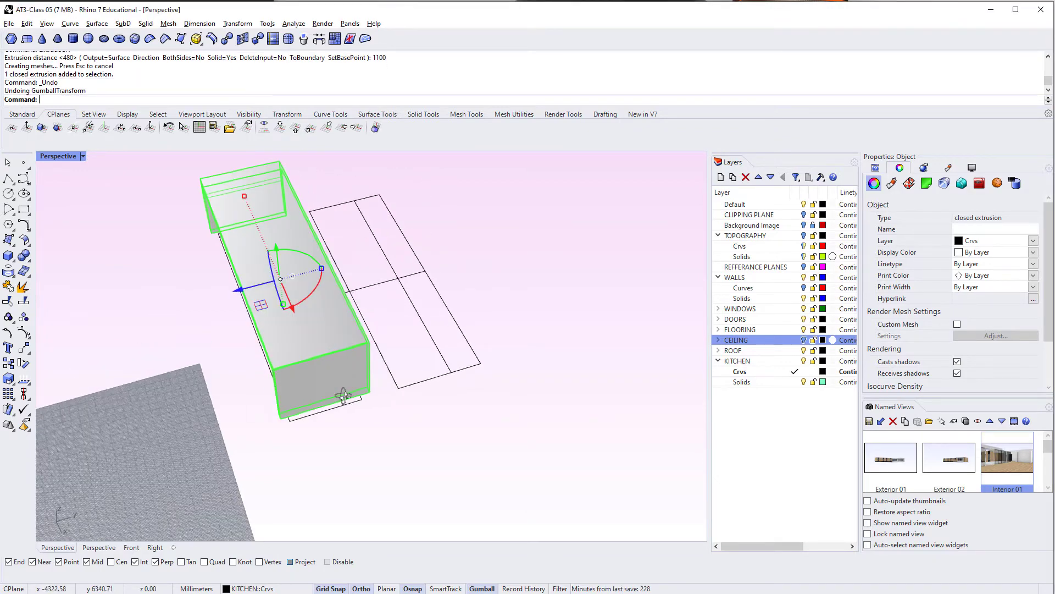
{"action": "type", "text": "M"}
{"action": "key", "text": "Return"}
{"action": "left_click", "coordinate": [368, 391]}
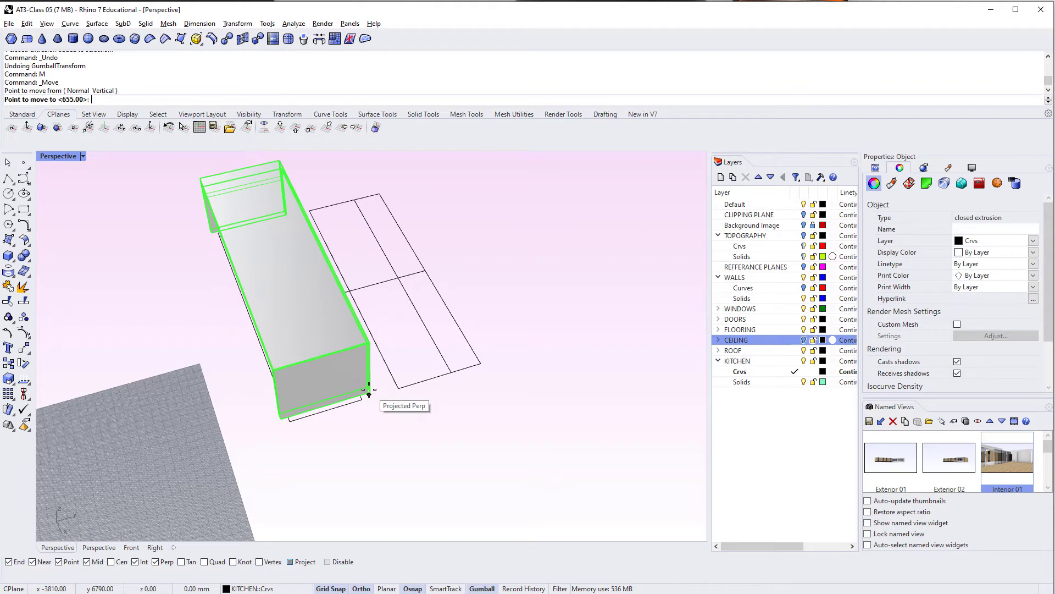
{"action": "key", "text": "Escape"}
Turn off snap projection and move the extrusion from its bottom outer corner onto the matching corner of the other island plan.
{"action": "left_click", "coordinate": [307, 561]}
{"action": "type", "text": "M"}
{"action": "key", "text": "Return"}
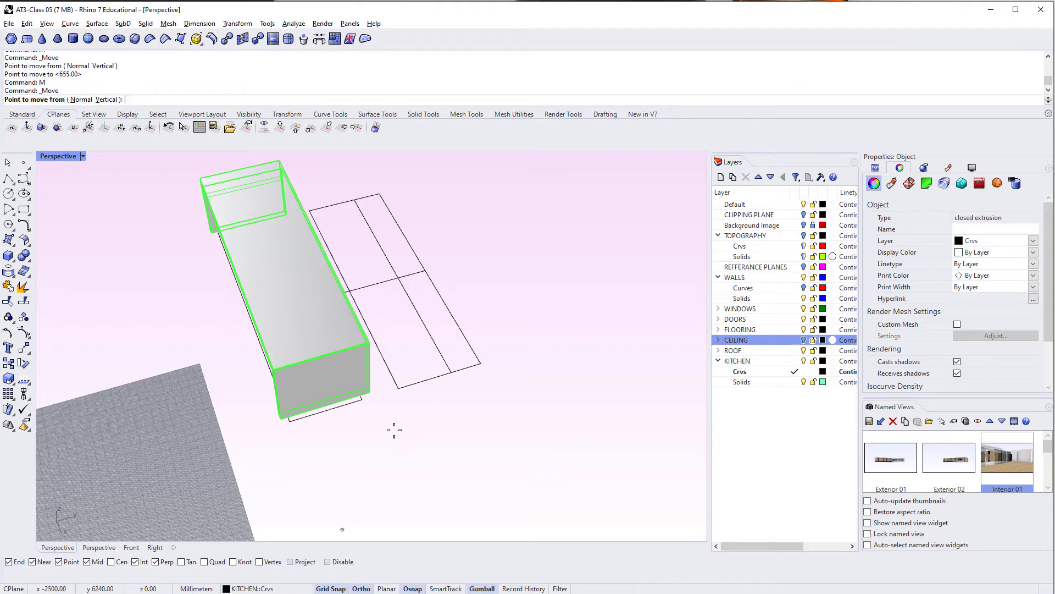
{"action": "left_click", "coordinate": [370, 391]}
{"action": "left_click", "coordinate": [480, 363]}
{"action": "key", "text": "Escape"}
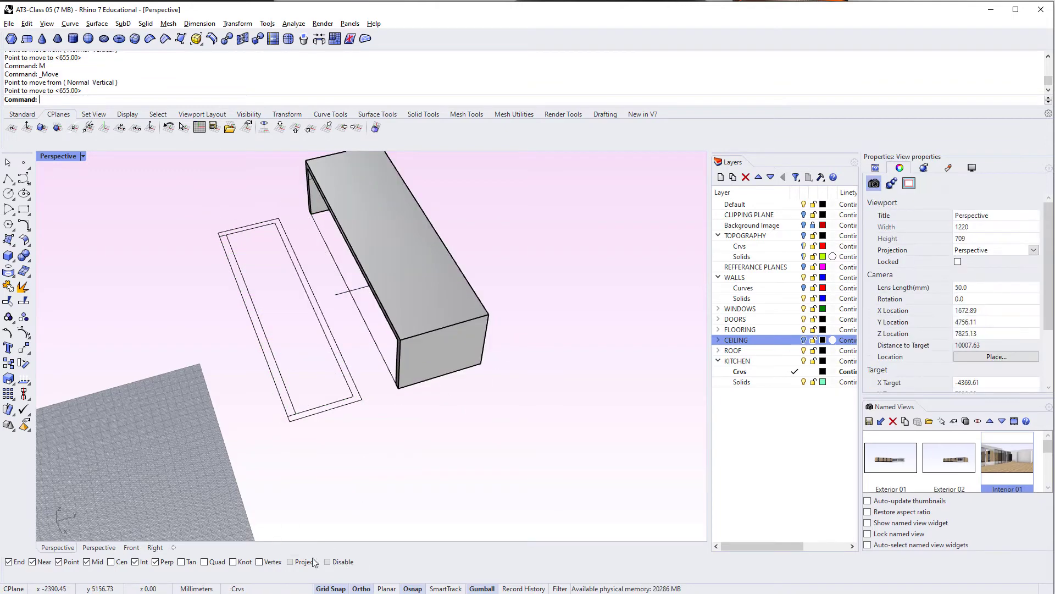
Draw a 100 mm high box on the ground between the two side legs, from the plan's inner line to the front edge.
{"action": "scroll", "coordinate": [340, 376], "scroll_direction": "up", "scroll_amount": 6}
{"action": "right_click_drag", "start_coordinate": [296, 478], "coordinate": [419, 473]}
{"action": "mouse_move", "coordinate": [402, 388]}
{"action": "right_mouse_down", "text": "shift"}
{"action": "mouse_move", "coordinate": [410, 347]}
{"action": "mouse_move", "coordinate": [344, 414]}
{"action": "mouse_move", "coordinate": [377, 365]}
{"action": "mouse_move", "coordinate": [430, 375]}
{"action": "mouse_move", "coordinate": [418, 379]}
{"action": "right_mouse_up", "text": "shift"}
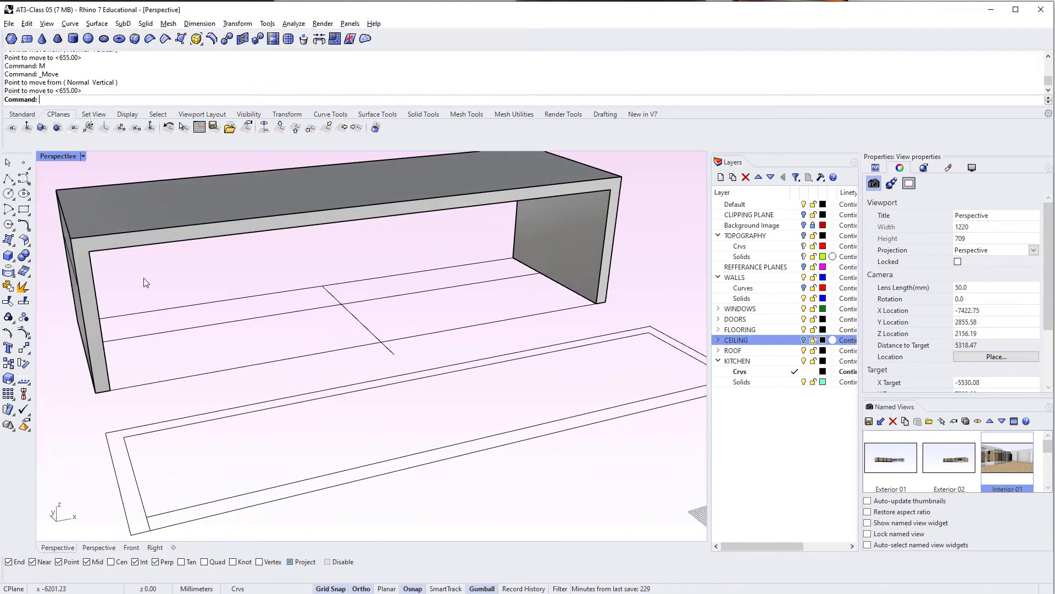
{"action": "left_click", "coordinate": [8, 256]}
{"action": "left_click", "coordinate": [552, 291]}
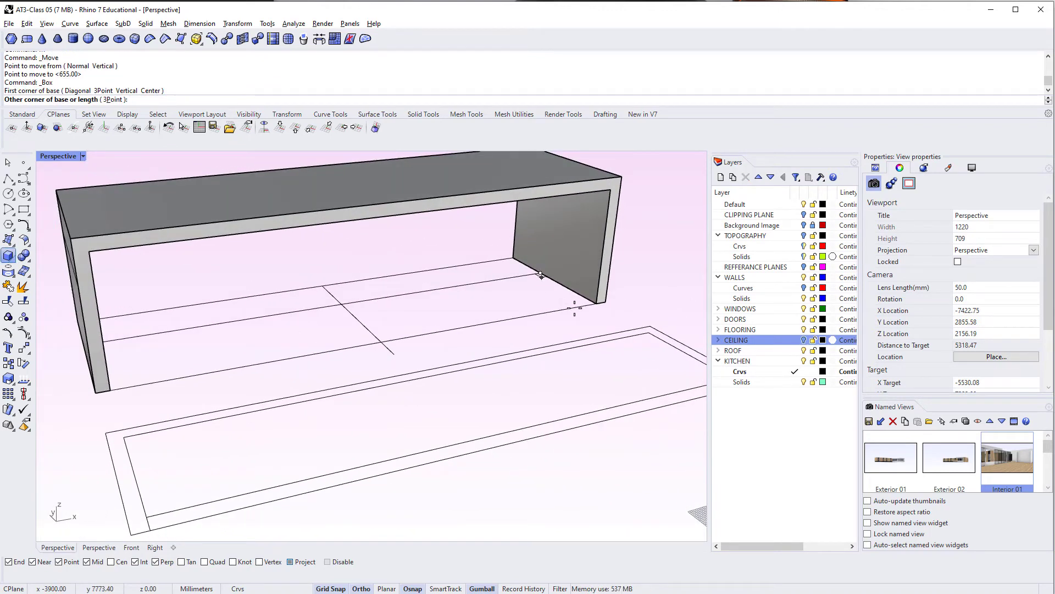
{"action": "left_click", "coordinate": [112, 390]}
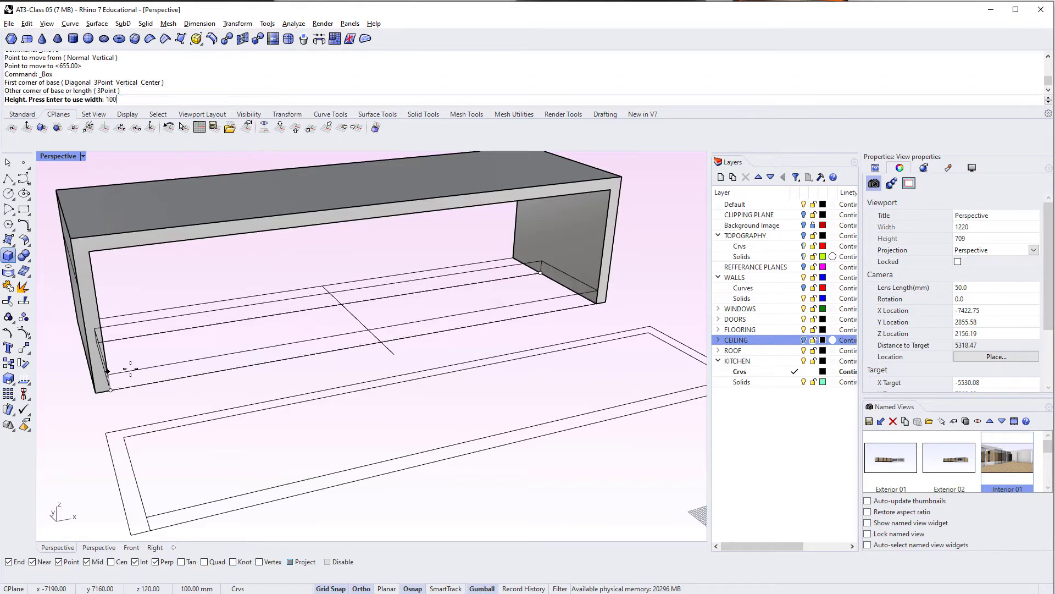
{"action": "type", "text": "100"}
{"action": "key", "text": "Return"}
{"action": "right_click_drag", "start_coordinate": [186, 362], "coordinate": [260, 362]}
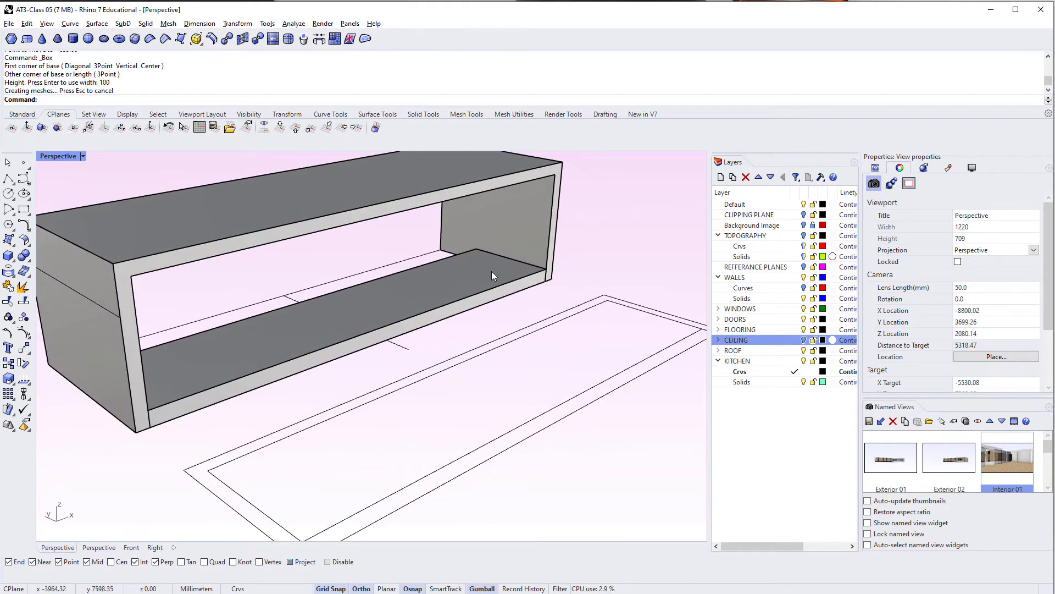
Duplicate the base box in place and raise the copy vertically by about 250 mm.
{"action": "left_click", "coordinate": [492, 271]}
{"action": "scroll", "coordinate": [492, 272], "scroll_direction": "up", "scroll_amount": 4}
{"action": "scroll", "coordinate": [489, 272], "scroll_direction": "down", "scroll_amount": 2}
{"action": "right_click_drag", "start_coordinate": [482, 284], "coordinate": [449, 293], "text": "shift"}
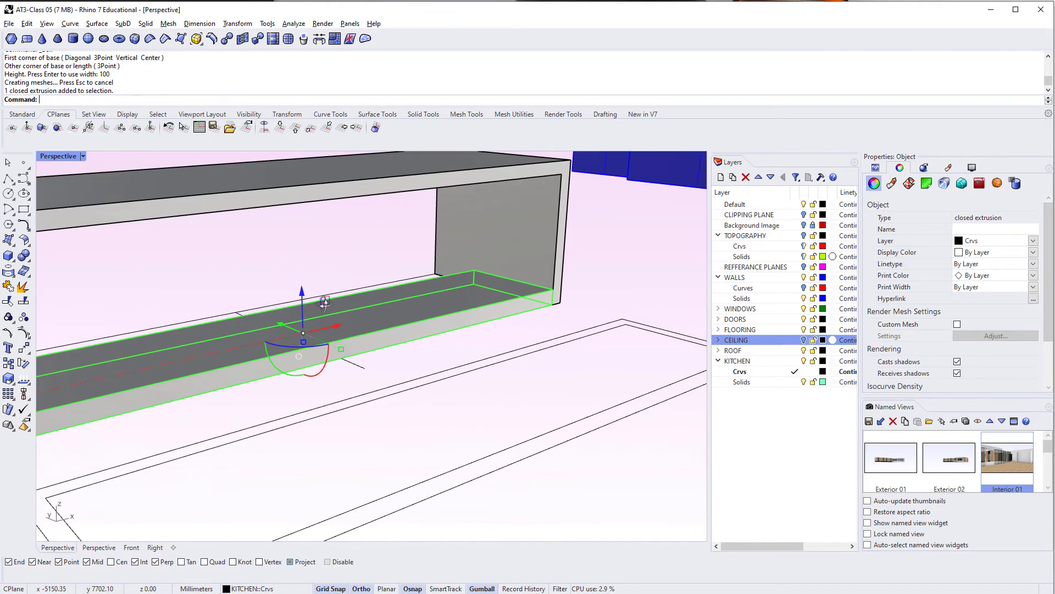
{"action": "key", "text": "ctrl+c"}
{"action": "key", "text": "ctrl+v"}
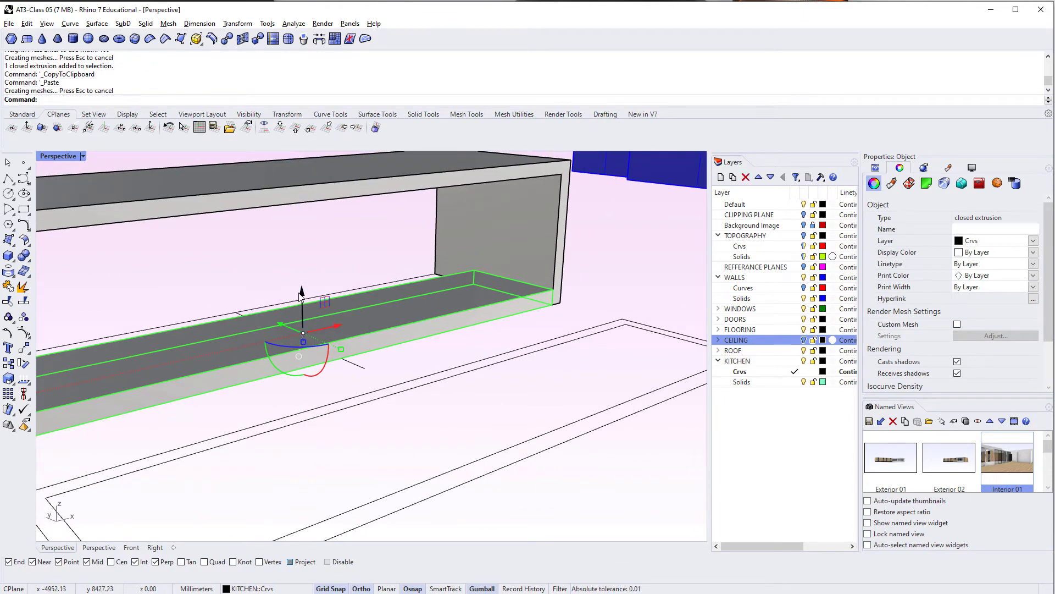
{"action": "left_click_drag", "start_coordinate": [302, 293], "coordinate": [301, 250]}
{"action": "right_click_drag", "start_coordinate": [428, 286], "coordinate": [420, 302]}
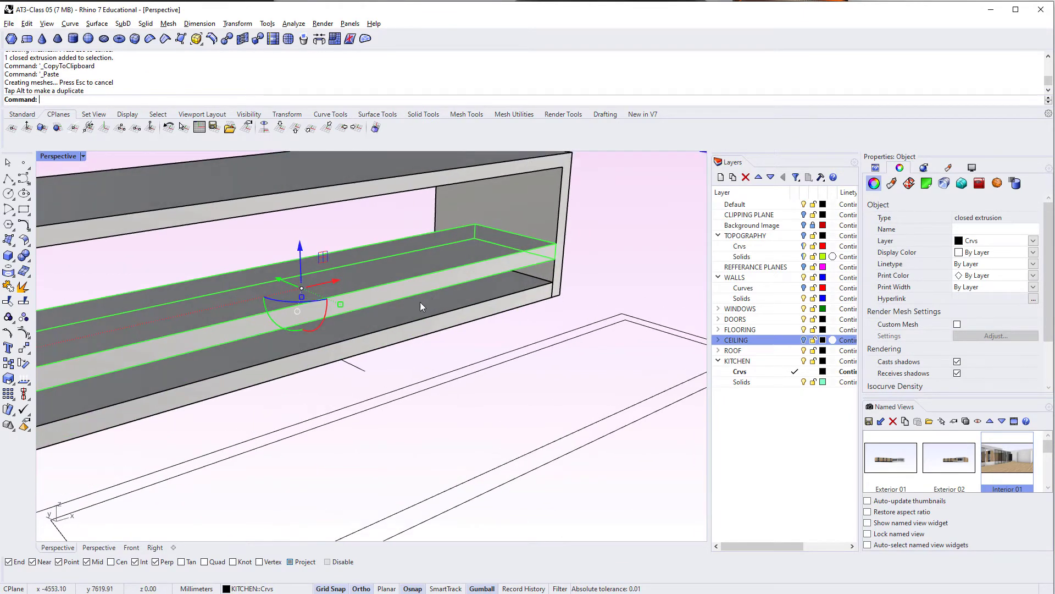
Stretch the raised copy's lower face down to the top of the base box with Scale1D, with snap projection off.
{"action": "right_click", "coordinate": [469, 302]}
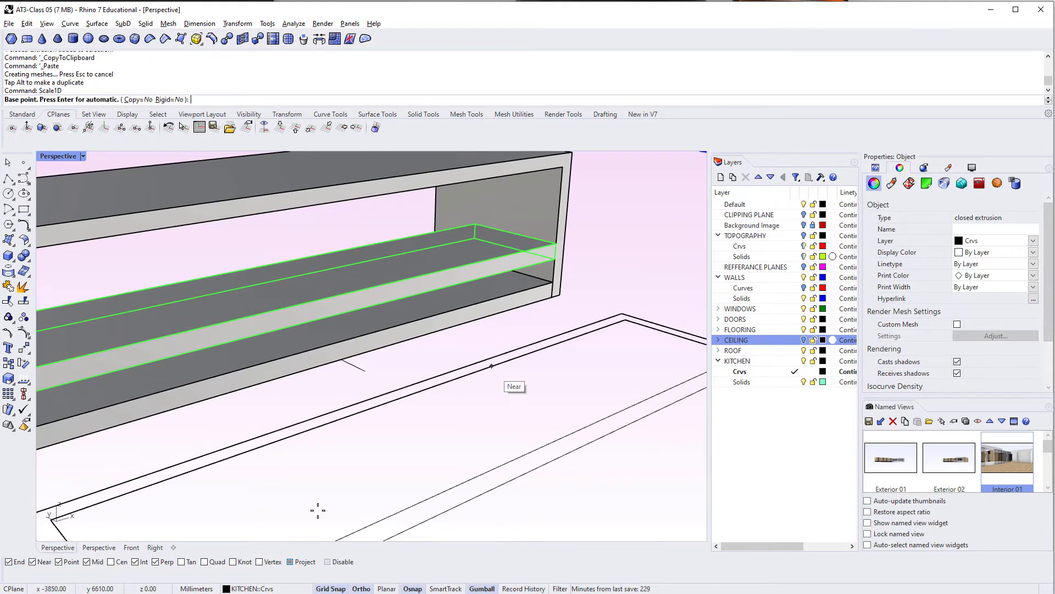
{"action": "left_click", "coordinate": [305, 562]}
{"action": "left_click", "coordinate": [555, 244]}
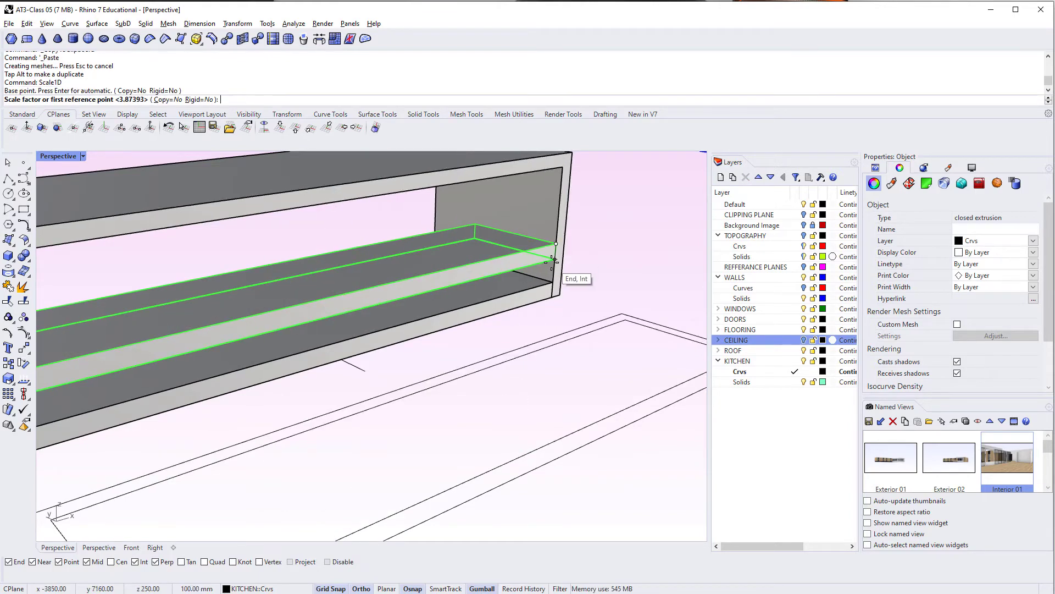
{"action": "left_click", "coordinate": [554, 258]}
{"action": "left_click", "coordinate": [552, 281]}
Stretch the copied box's upper face up to the underside of the island's top panel with Scale1D.
{"action": "right_click", "coordinate": [544, 277]}
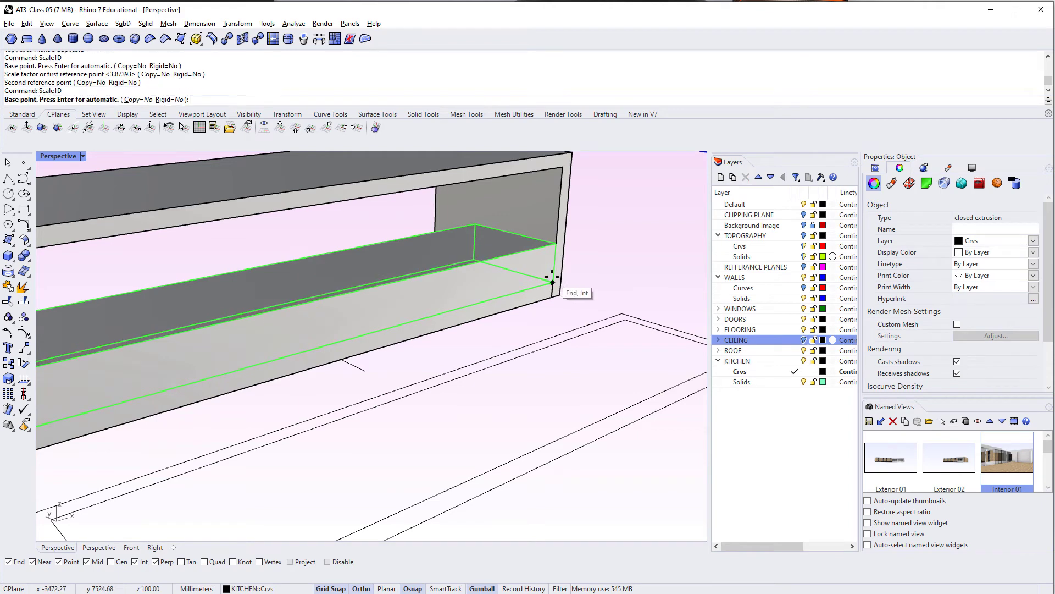
{"action": "left_click", "coordinate": [552, 282]}
{"action": "left_click", "coordinate": [557, 244]}
{"action": "left_click", "coordinate": [562, 167]}
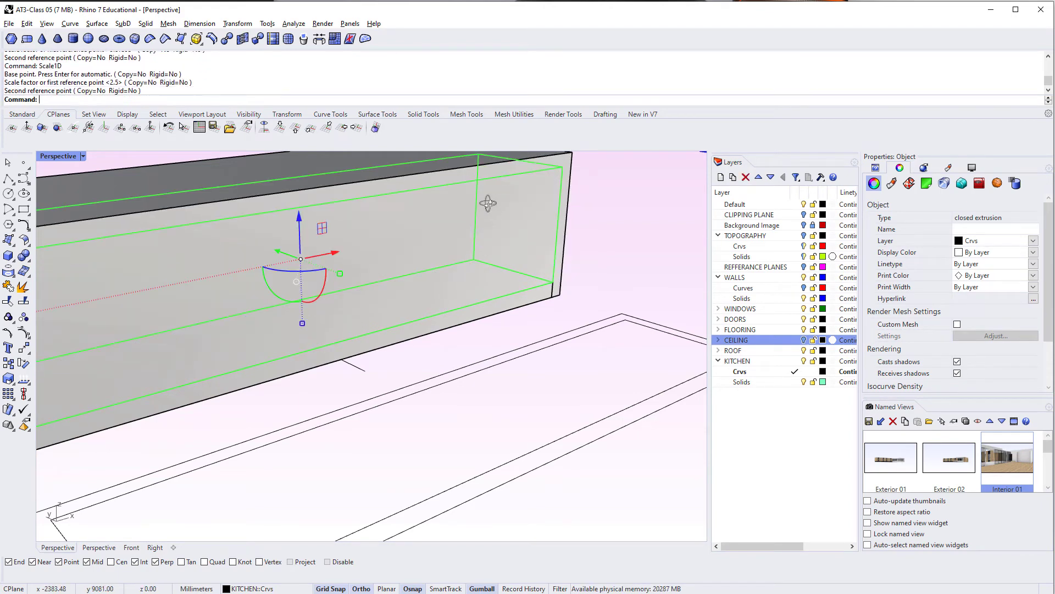
Move the stretched box 20 mm inward from the island's front edge.
{"action": "right_click_drag", "start_coordinate": [487, 203], "coordinate": [518, 236]}
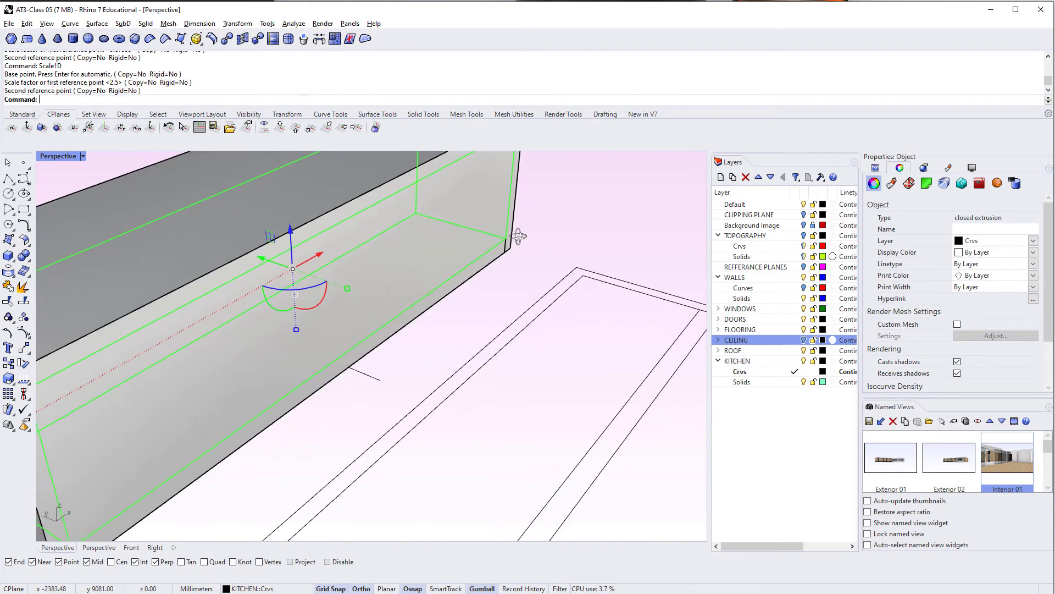
{"action": "left_click", "coordinate": [262, 260]}
{"action": "type", "text": "10"}
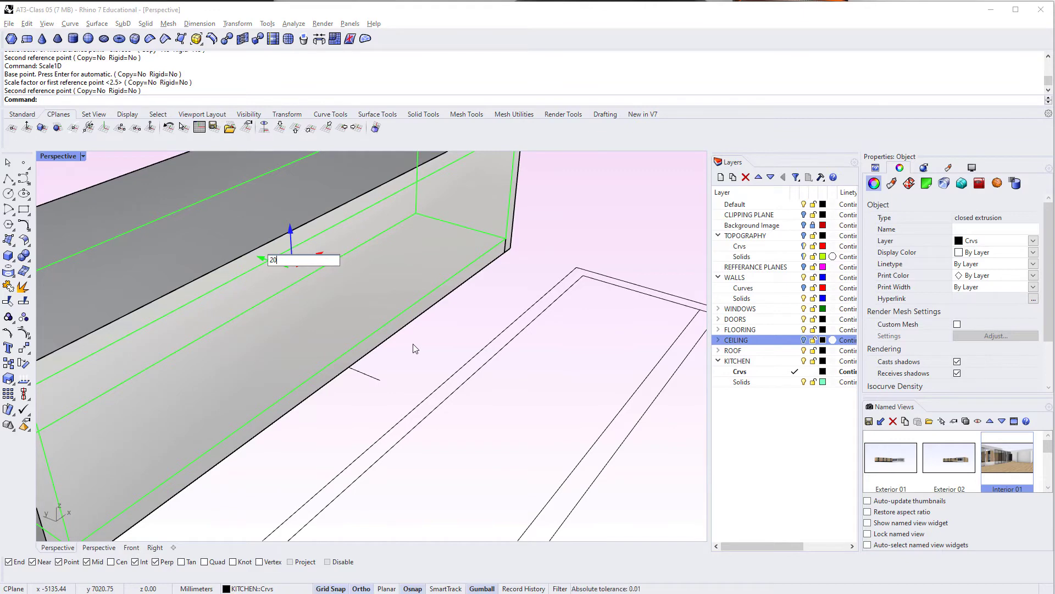
{"action": "key", "text": "Return"}
{"action": "key", "text": "Escape"}
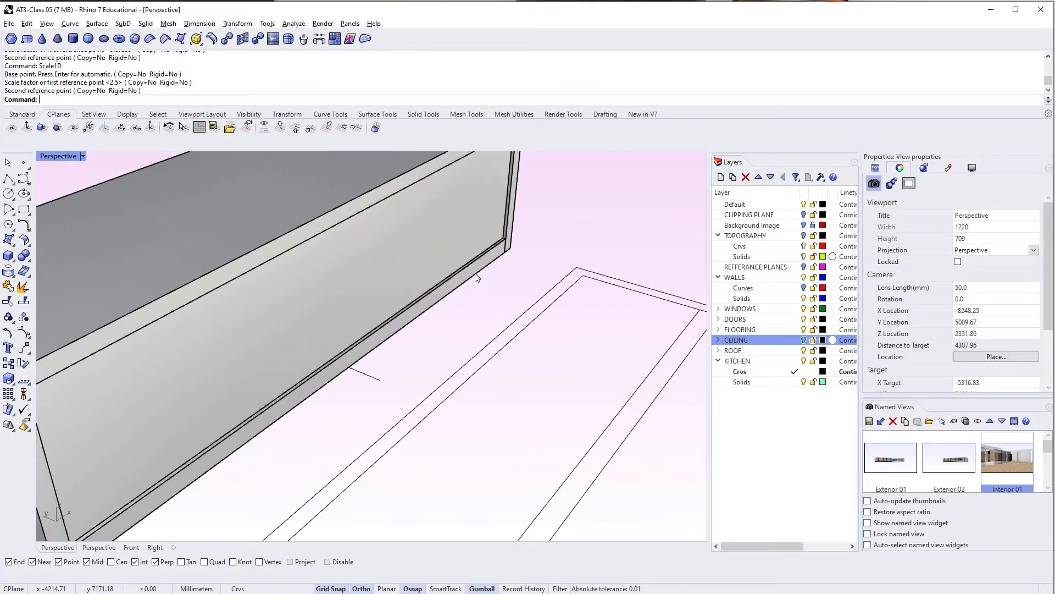
{"action": "left_click", "coordinate": [475, 273]}
{"action": "left_click", "coordinate": [518, 312]}
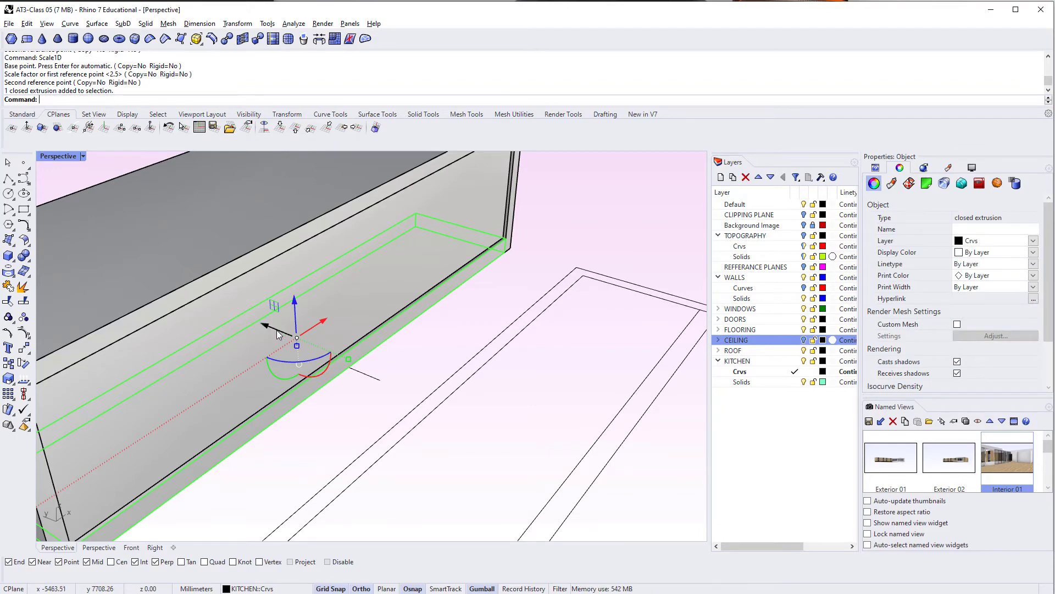
{"action": "key", "text": "Escape"}
Shorten the base box's depth to 650 mm with Scale1D, keeping its back edge fixed.
{"action": "key", "text": "Return"}
{"action": "right_click_drag", "start_coordinate": [343, 291], "coordinate": [313, 376]}
{"action": "left_click", "coordinate": [315, 374]}
{"action": "type", "text": "sc"}
{"action": "key", "text": "Return"}
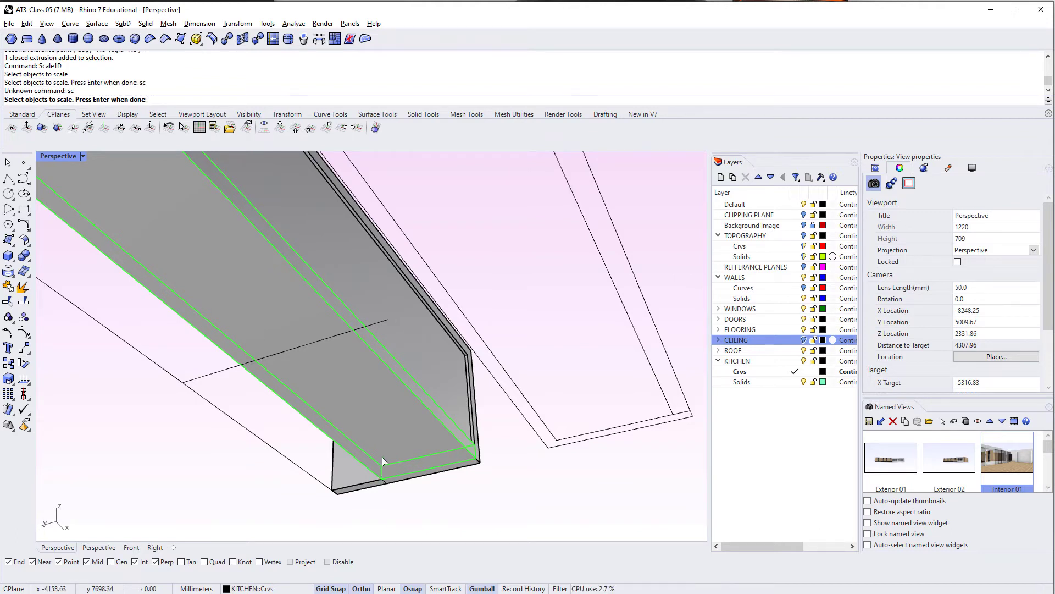
{"action": "left_click", "coordinate": [382, 457]}
{"action": "key", "text": "Return"}
{"action": "left_click", "coordinate": [382, 480]}
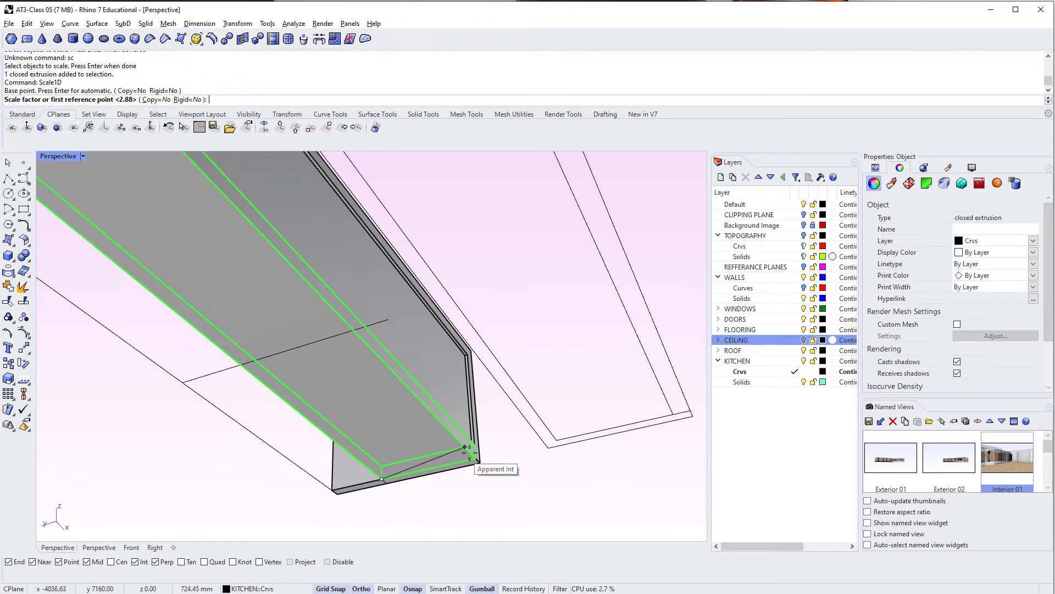
{"action": "left_click", "coordinate": [476, 457]}
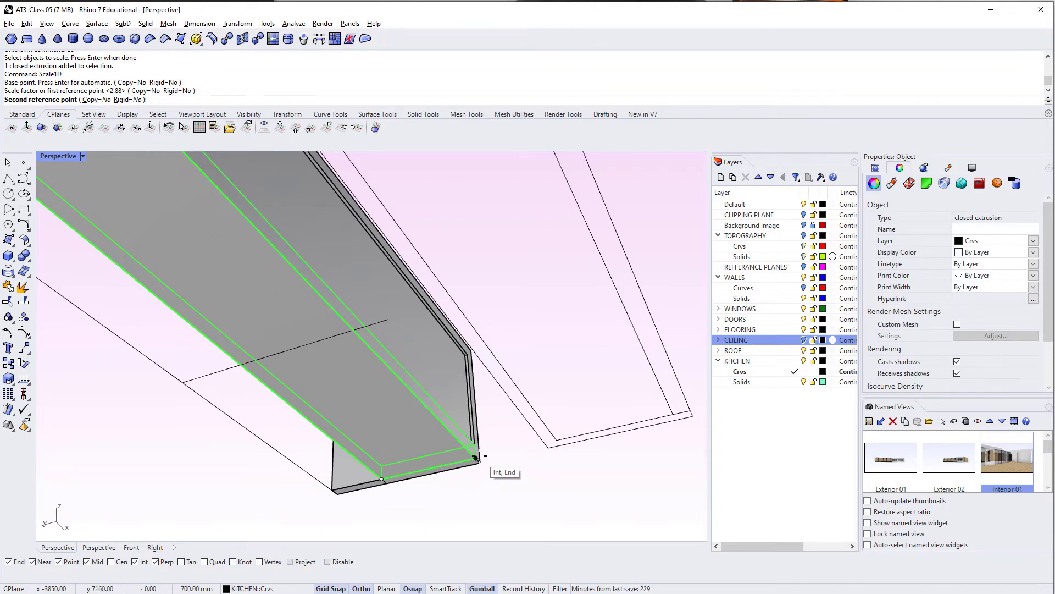
{"action": "type", "text": "650"}
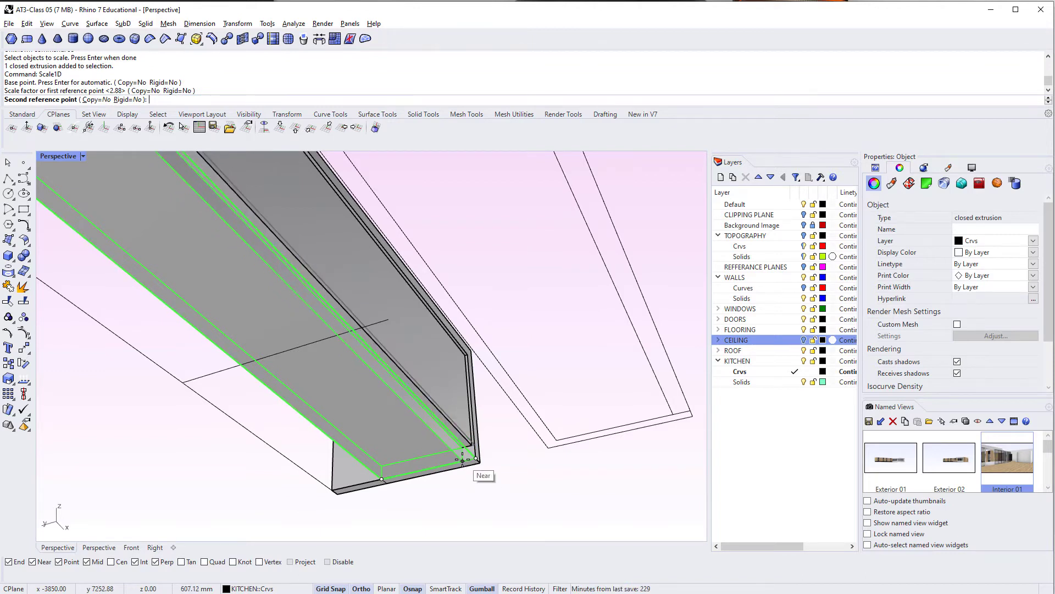
{"action": "key", "text": "Return"}
{"action": "key", "text": "Escape"}
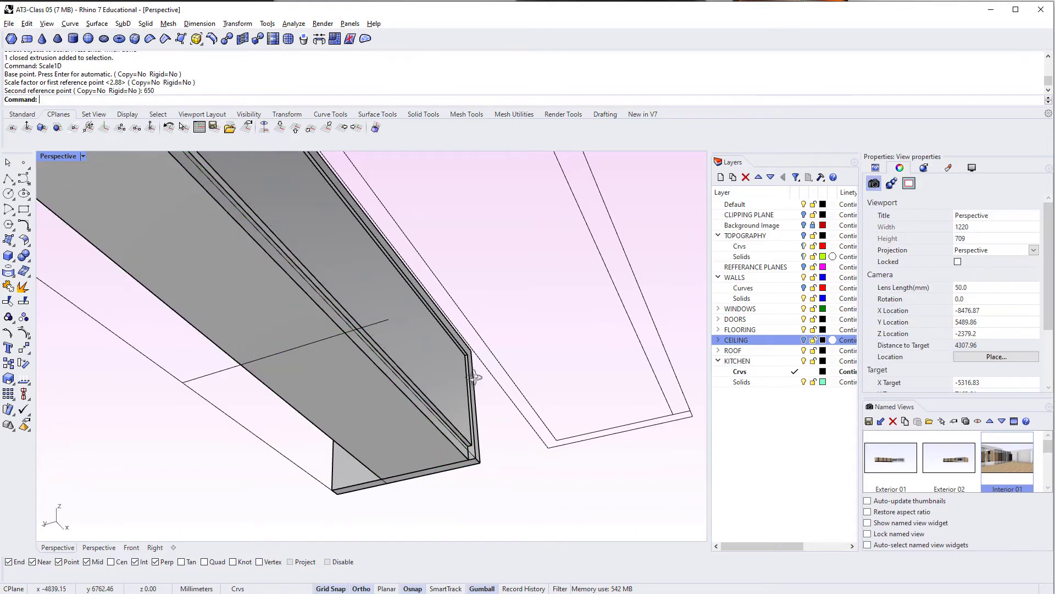
{"action": "right_click_drag", "start_coordinate": [478, 375], "coordinate": [432, 484]}
{"action": "scroll", "coordinate": [435, 346], "scroll_direction": "down", "scroll_amount": 8}
{"action": "right_click_drag", "start_coordinate": [436, 346], "coordinate": [209, 395]}
{"action": "scroll", "coordinate": [346, 418], "scroll_direction": "up", "scroll_amount": 6}
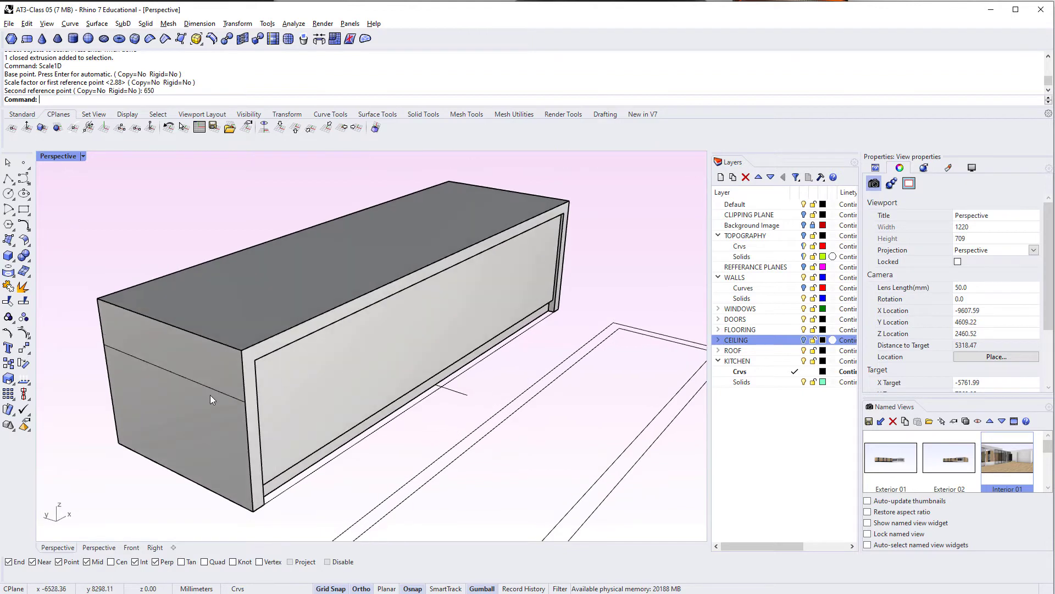
{"action": "left_click", "coordinate": [217, 388]}
{"action": "key", "text": "Escape"}
{"action": "right_click_drag", "start_coordinate": [477, 333], "coordinate": [493, 291]}
{"action": "scroll", "coordinate": [494, 451], "scroll_direction": "up", "scroll_amount": 6}
{"action": "right_click_drag", "start_coordinate": [505, 426], "coordinate": [472, 450]}
{"action": "left_click", "coordinate": [471, 451]}
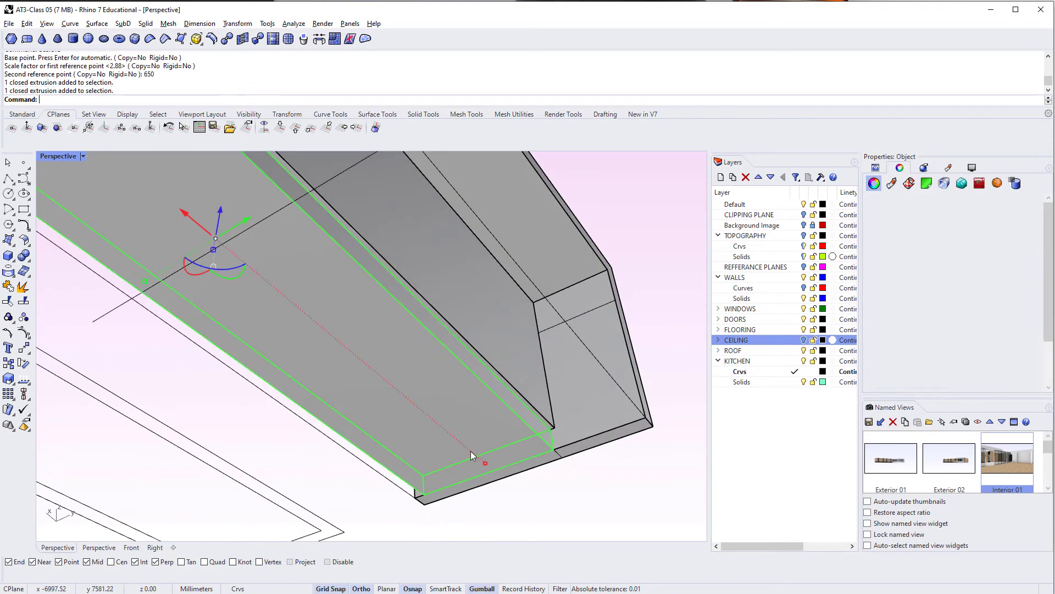
{"action": "right_click_drag", "start_coordinate": [469, 382], "coordinate": [442, 386]}
{"action": "type", "text": "Sc"}
{"action": "key", "text": "Return"}
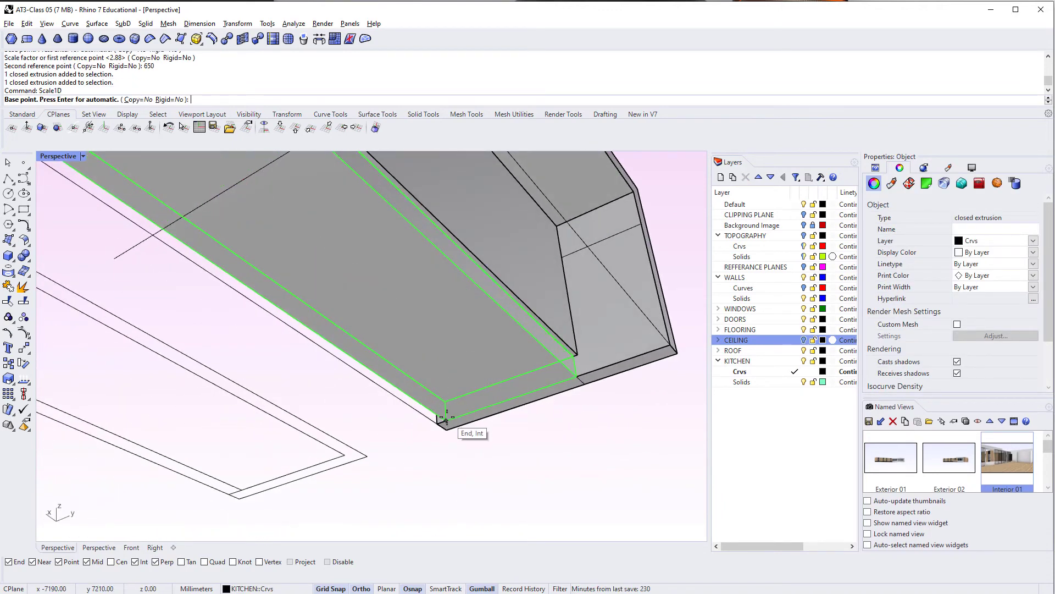
{"action": "left_click", "coordinate": [446, 420]}
{"action": "key", "text": "Escape"}
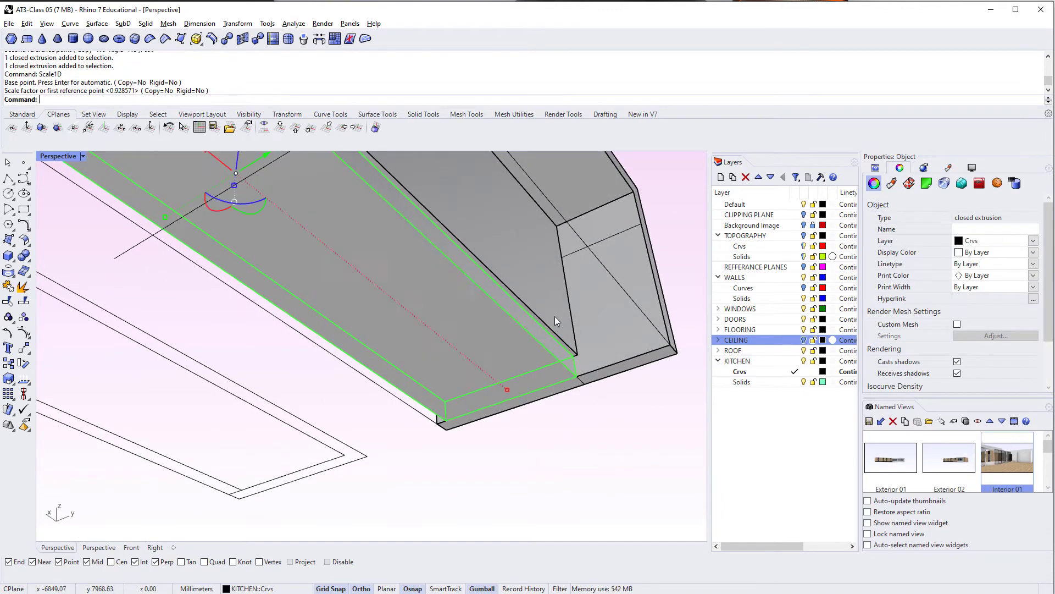
Shorten the cabinet body's depth to 680 mm with Scale1D from its front edge, aligning its back with the base box.
{"action": "left_click", "coordinate": [529, 337]}
{"action": "type", "text": "Scale1D"}
{"action": "key", "text": "Return"}
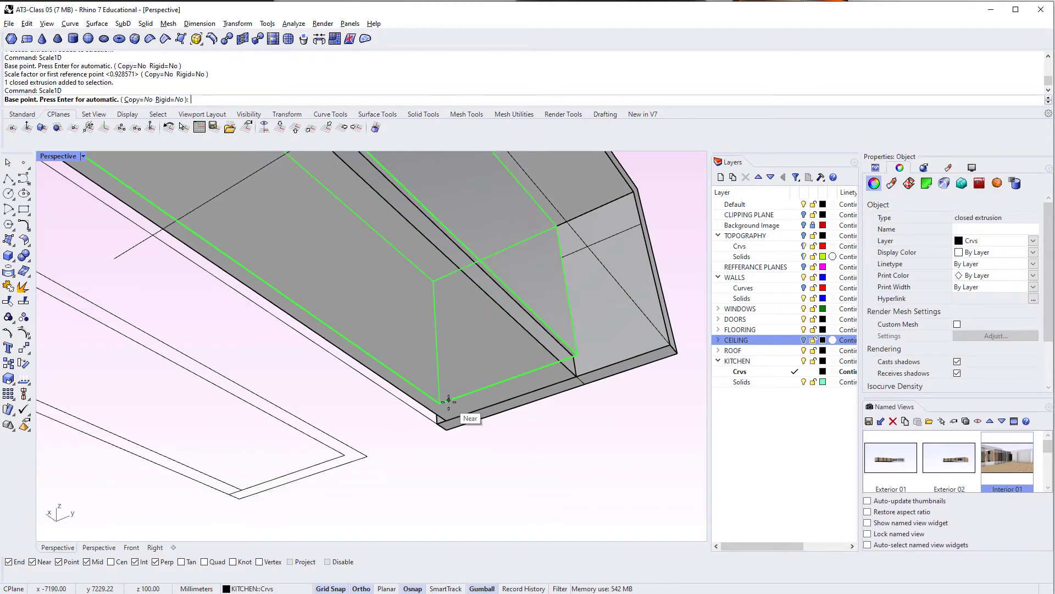
{"action": "left_click", "coordinate": [446, 403]}
{"action": "left_click", "coordinate": [575, 357]}
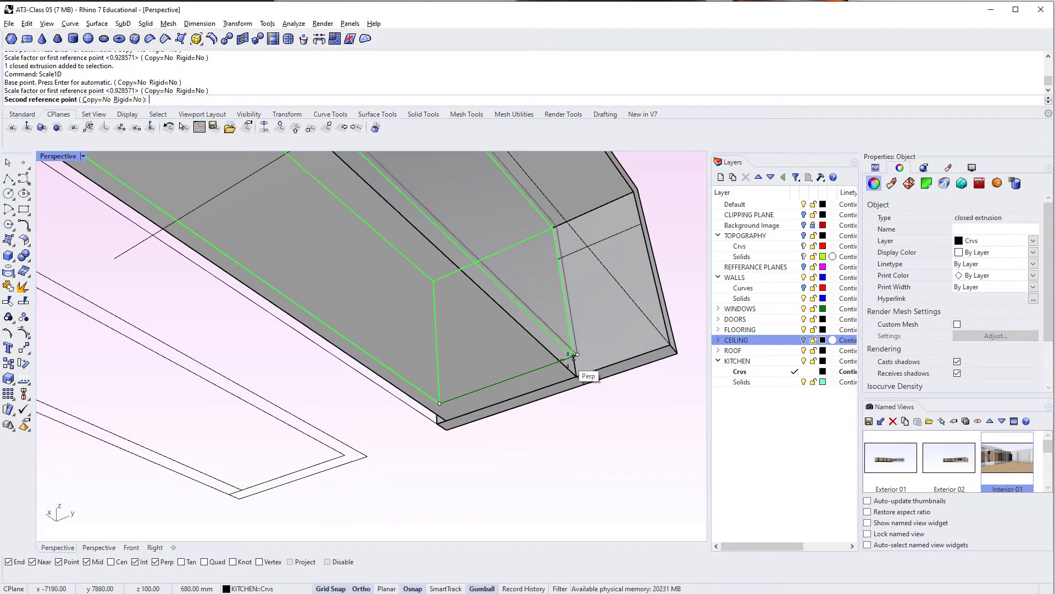
{"action": "left_click", "coordinate": [569, 362]}
{"action": "scroll", "coordinate": [569, 362], "scroll_direction": "down", "scroll_amount": 3}
{"action": "right_click_drag", "start_coordinate": [562, 355], "coordinate": [396, 525]}
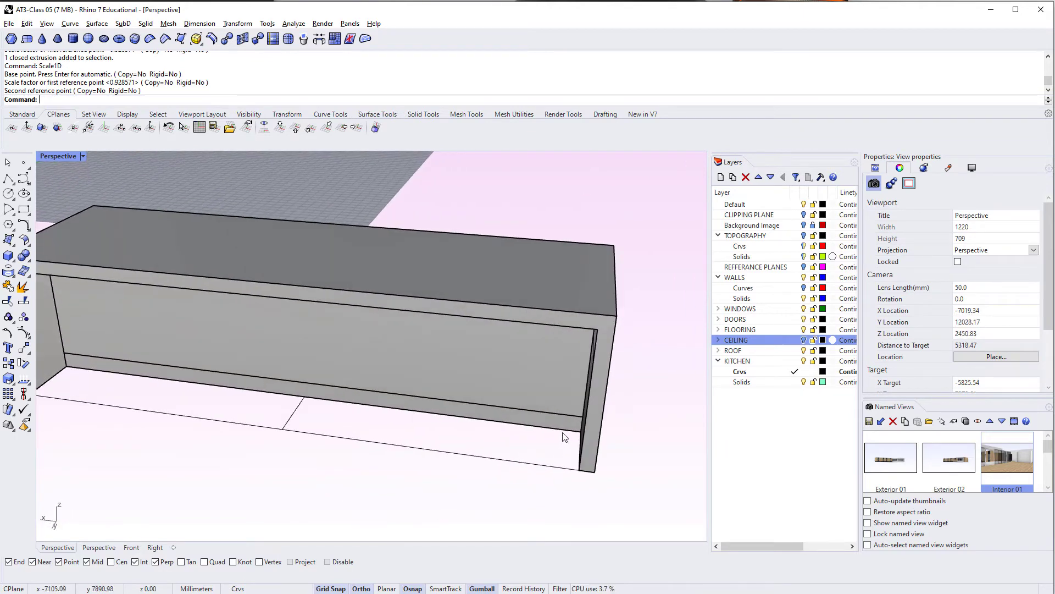
In the top view, draw a small inward-bulging arc on the second unit's lower inner line, near its lower-left corner, by start, end and point.
{"action": "key", "text": "ctrl+F1"}
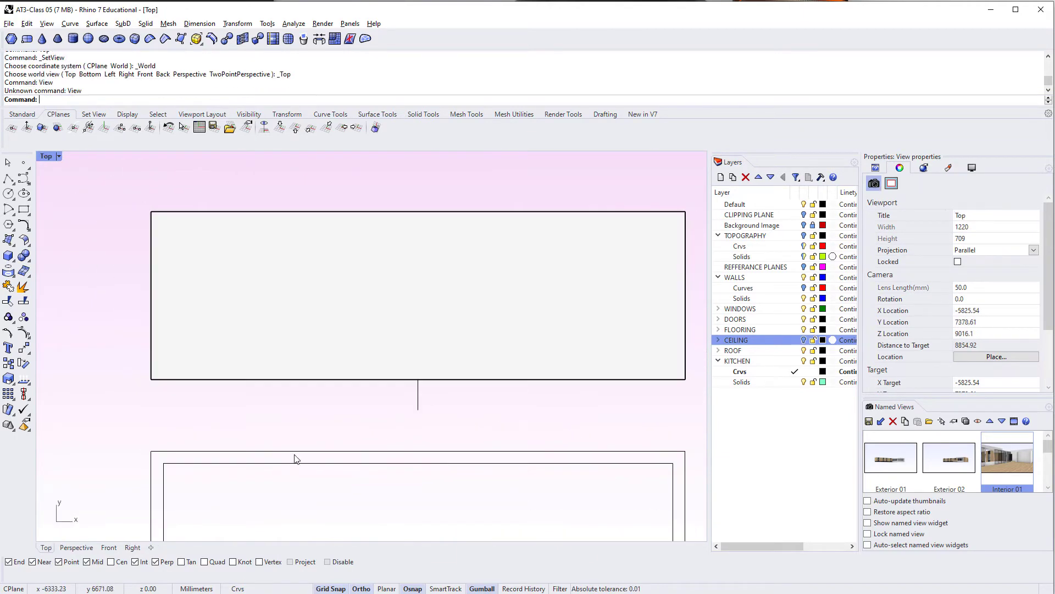
{"action": "scroll", "coordinate": [299, 448], "scroll_direction": "down", "scroll_amount": 3}
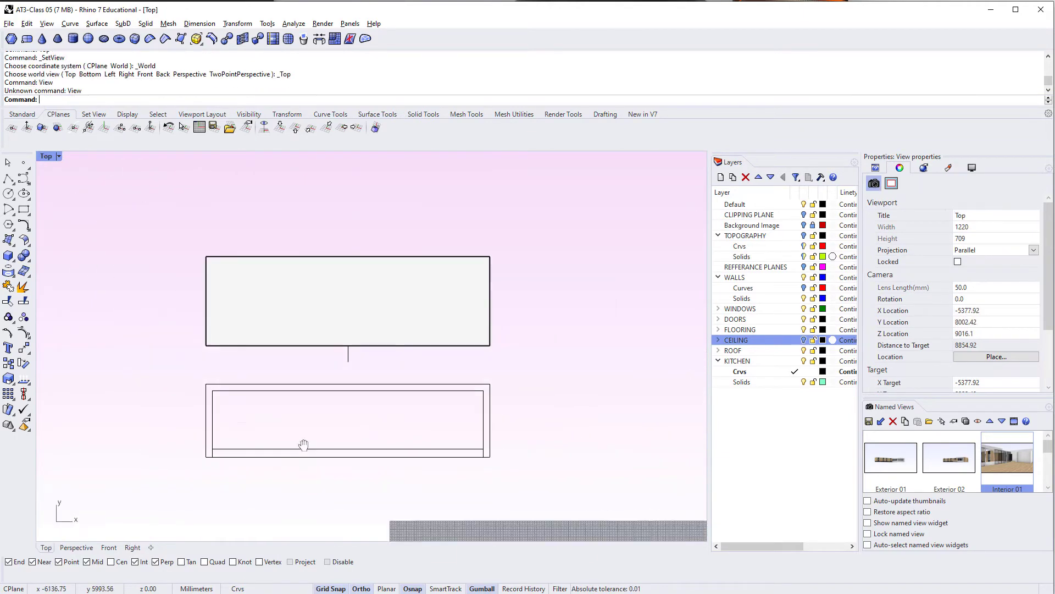
{"action": "left_click", "coordinate": [14, 217]}
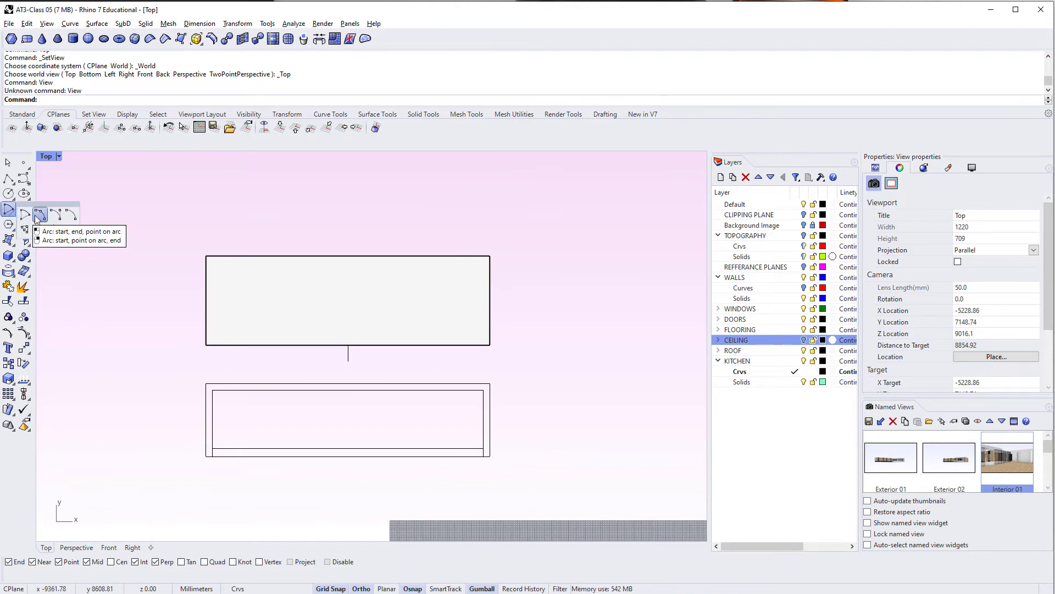
{"action": "left_click", "coordinate": [36, 217]}
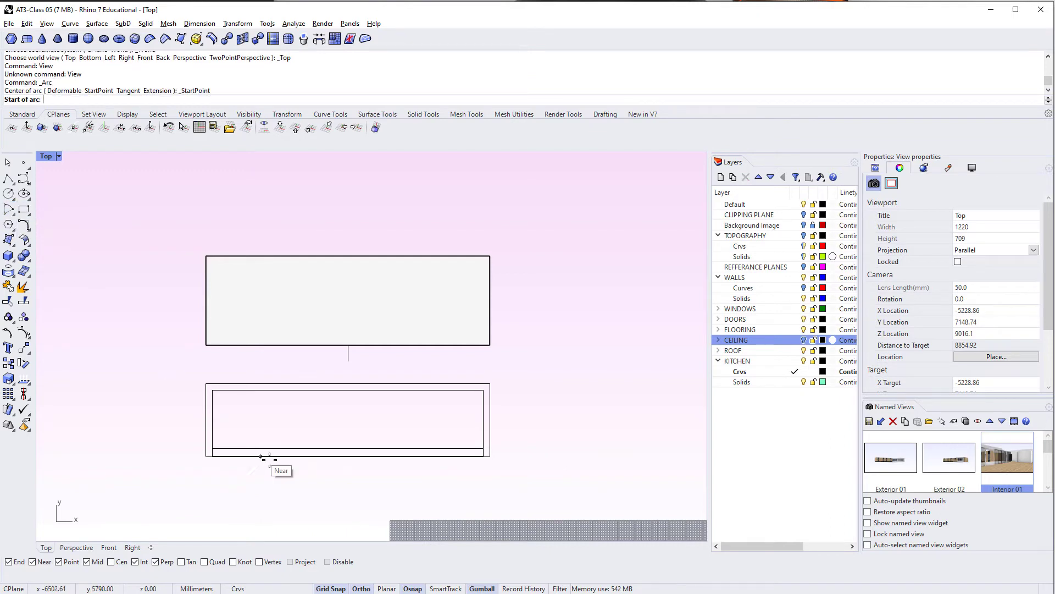
{"action": "scroll", "coordinate": [247, 445], "scroll_direction": "up", "scroll_amount": 4}
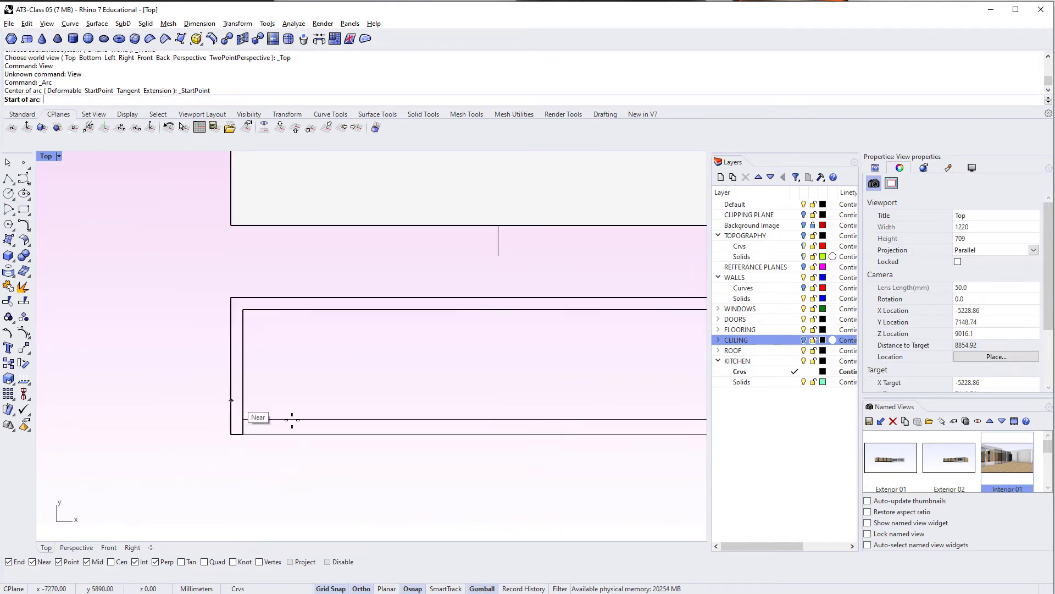
{"action": "scroll", "coordinate": [242, 459], "scroll_direction": "up", "scroll_amount": 3}
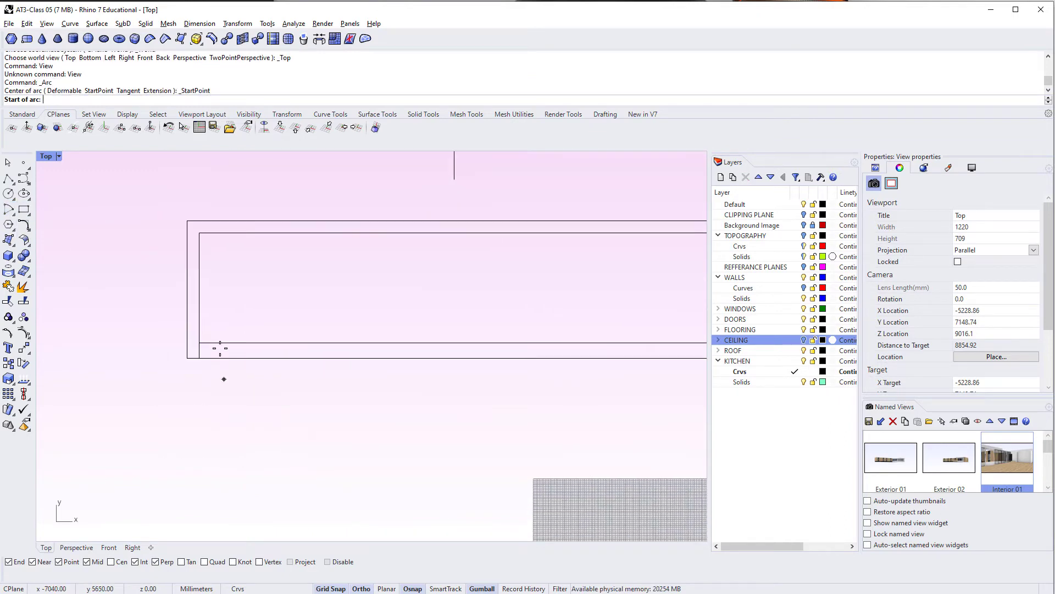
{"action": "left_click", "coordinate": [260, 345]}
{"action": "left_click", "coordinate": [288, 346]}
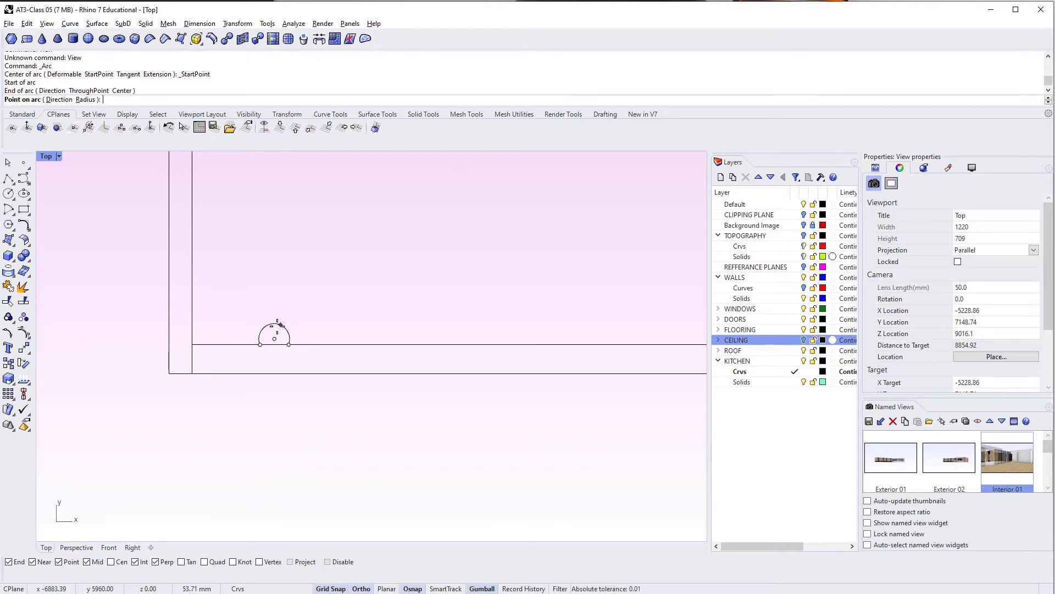
{"action": "scroll", "coordinate": [272, 332], "scroll_direction": "up", "scroll_amount": 3}
{"action": "left_click", "coordinate": [272, 334]}
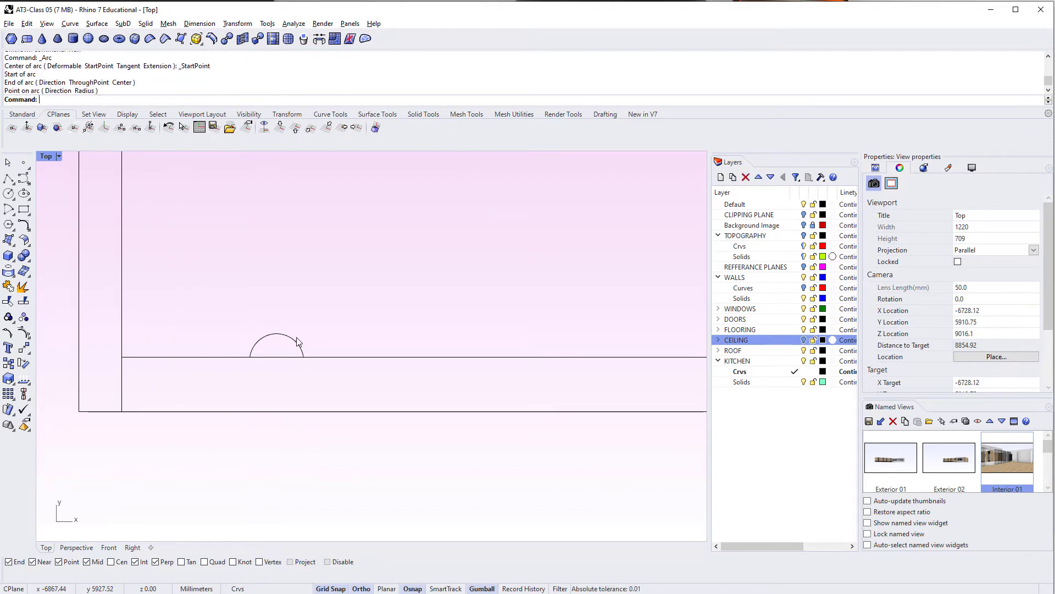
Draw a line across the base of the small arc, between its two endpoints.
{"action": "type", "text": "Line"}
{"action": "key", "text": "Return"}
{"action": "left_click", "coordinate": [308, 356]}
{"action": "key", "text": "Escape"}
{"action": "key", "text": "Return"}
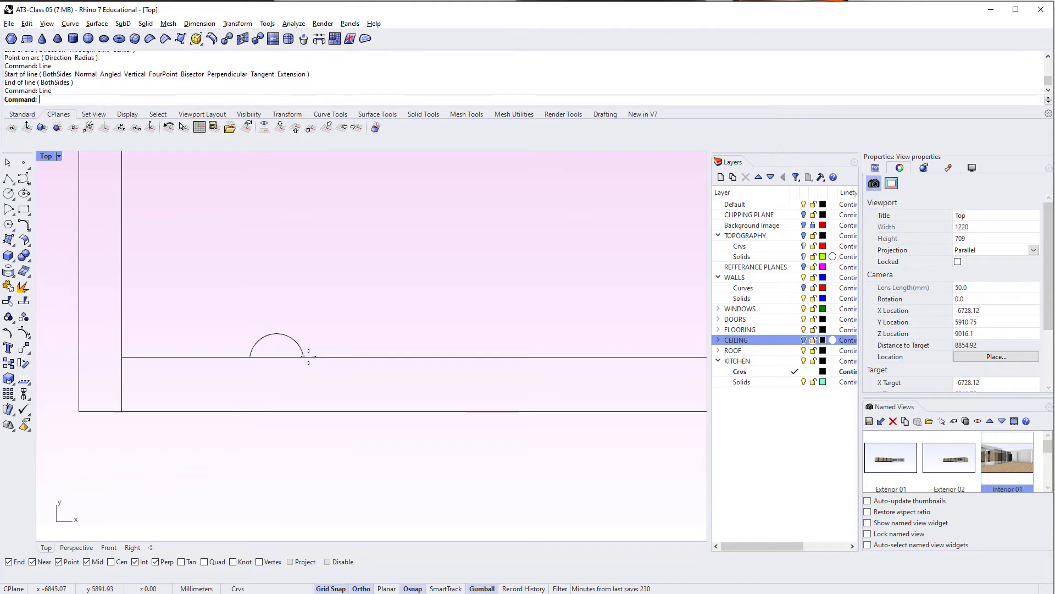
{"action": "left_click", "coordinate": [305, 357]}
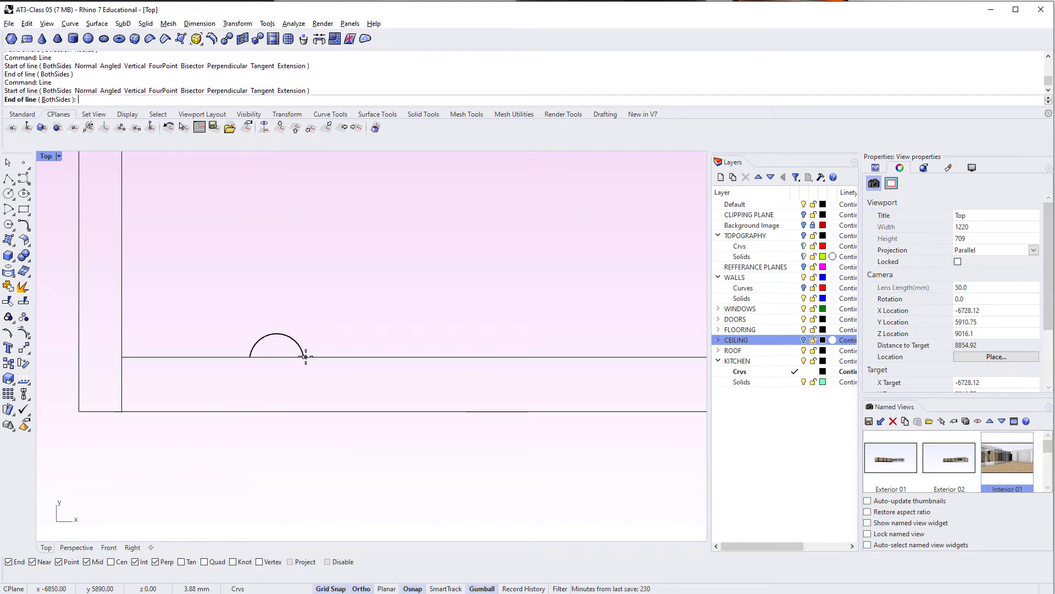
{"action": "left_click", "coordinate": [249, 357]}
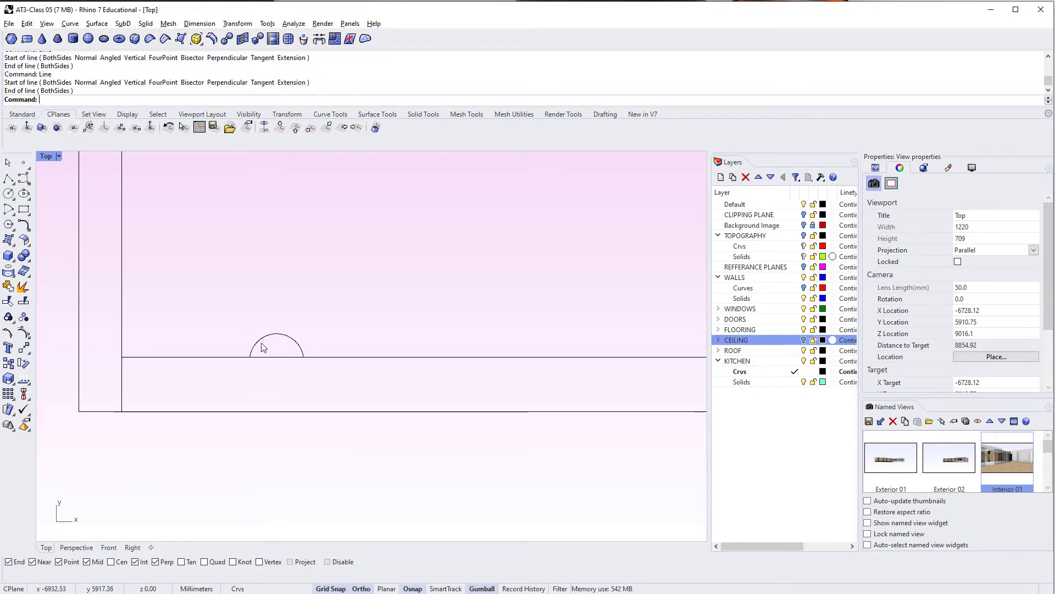
{"action": "left_click", "coordinate": [262, 345]}
{"action": "type", "text": "Scale1D"}
{"action": "key", "text": "Return"}
{"action": "left_click", "coordinate": [250, 357]}
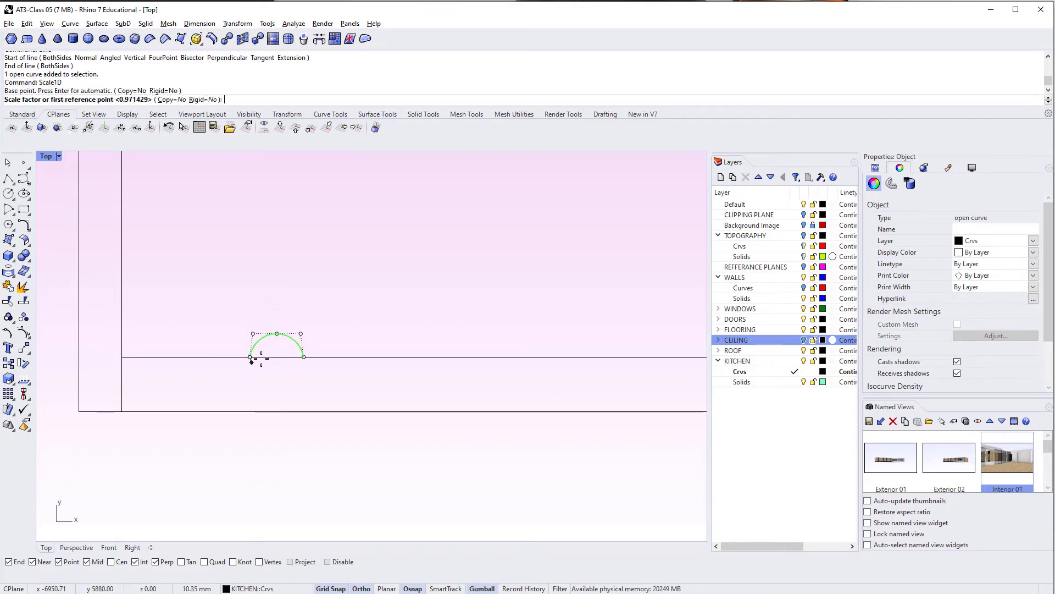
{"action": "left_click", "coordinate": [303, 357]}
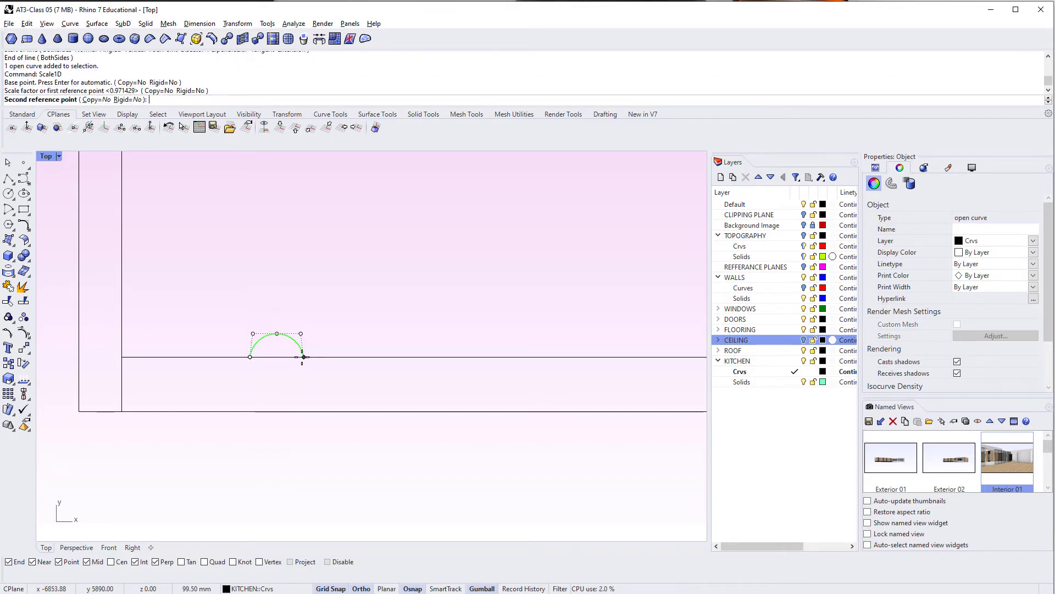
{"action": "left_click", "coordinate": [294, 357]}
Scale the arc in two dimensions from its left endpoint so that its width becomes 50 mm.
{"action": "scroll", "coordinate": [289, 352], "scroll_direction": "up", "scroll_amount": 2}
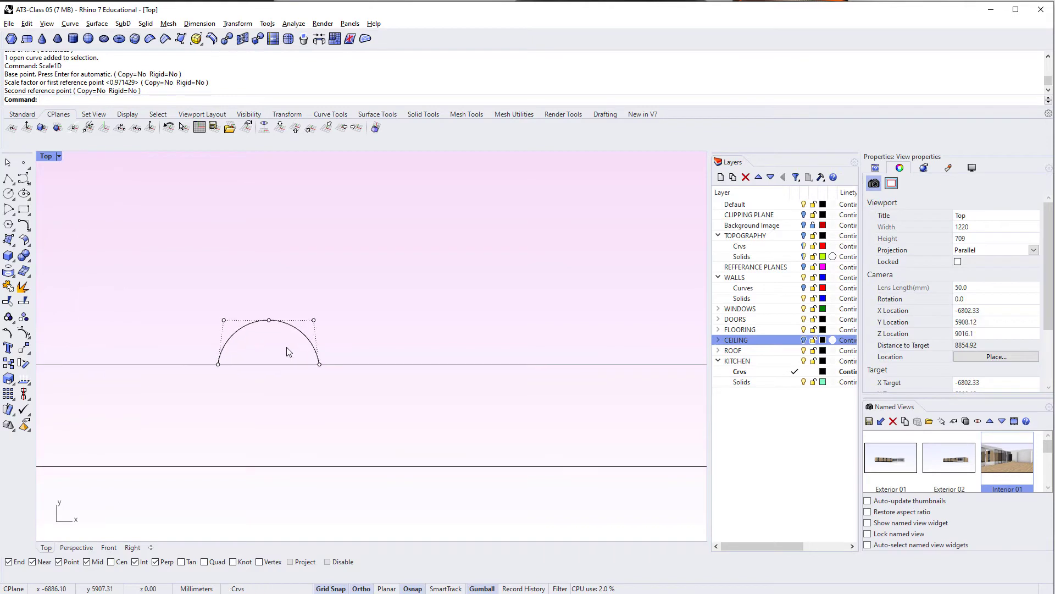
{"action": "left_click", "coordinate": [297, 332]}
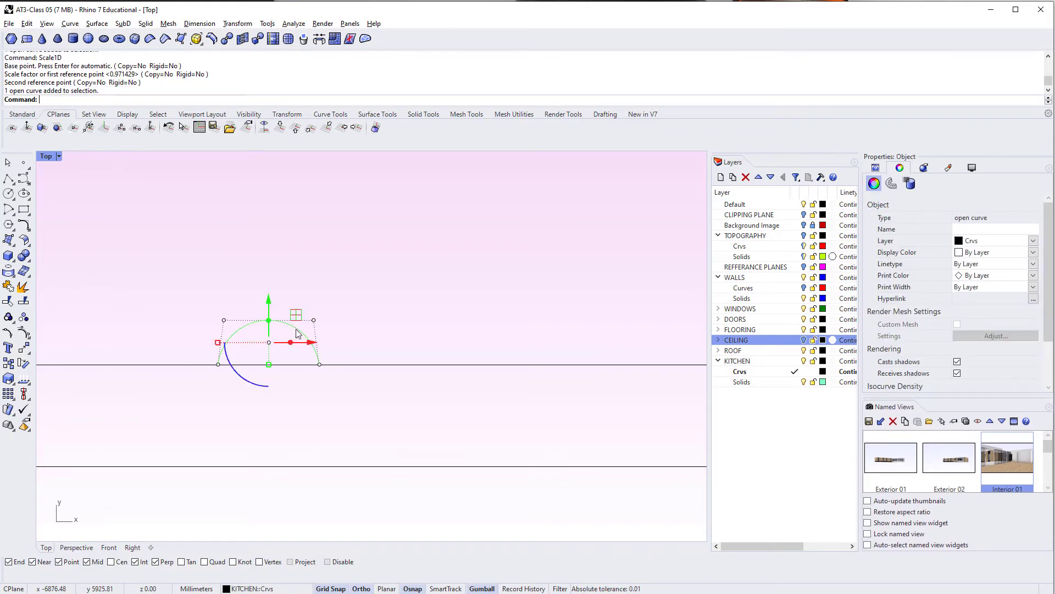
{"action": "type", "text": "Scale2"}
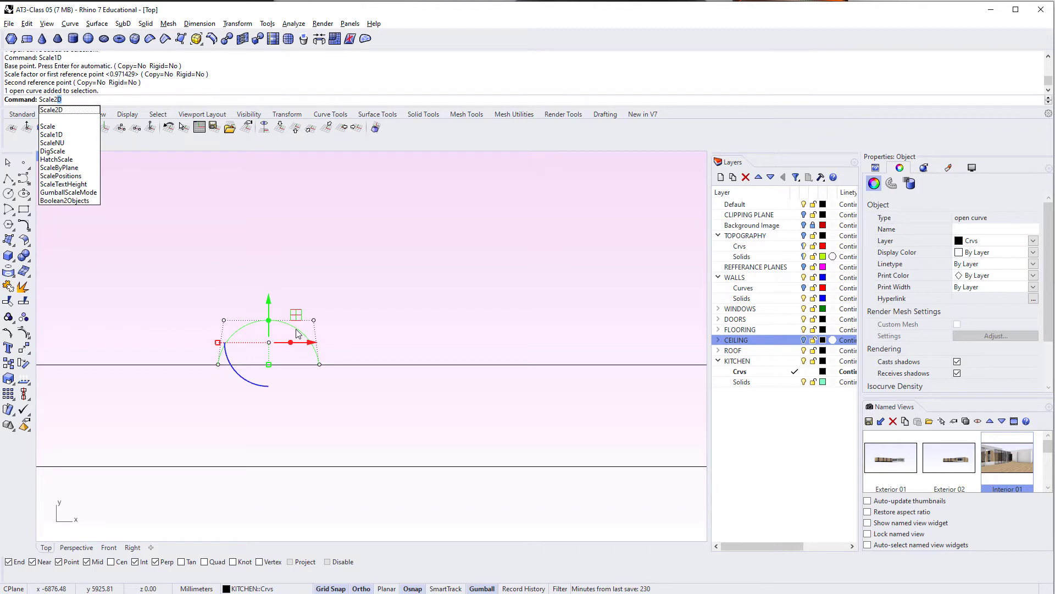
{"action": "key", "text": "Return"}
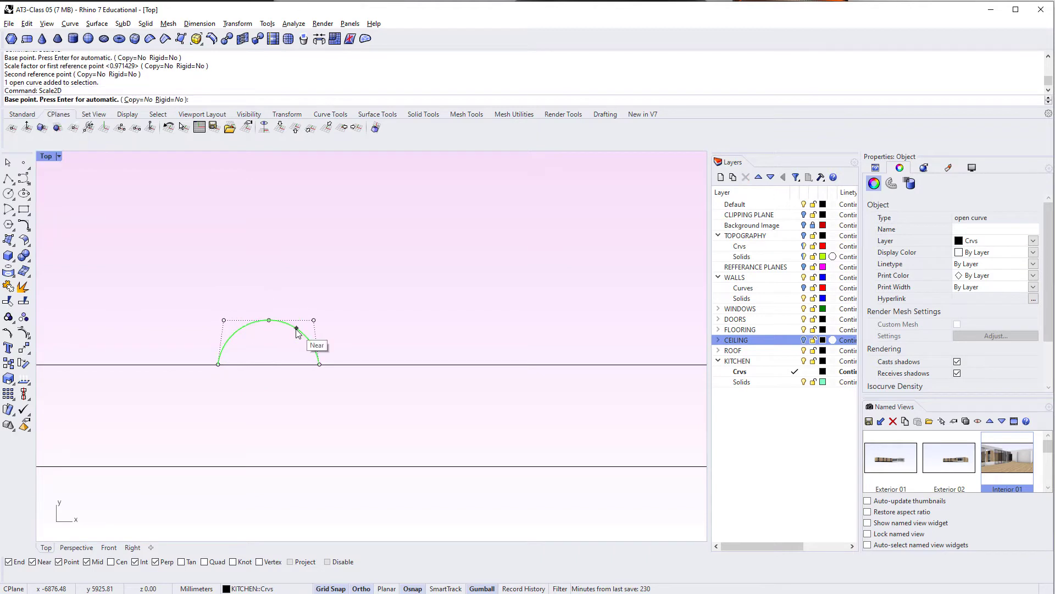
{"action": "left_click", "coordinate": [218, 364]}
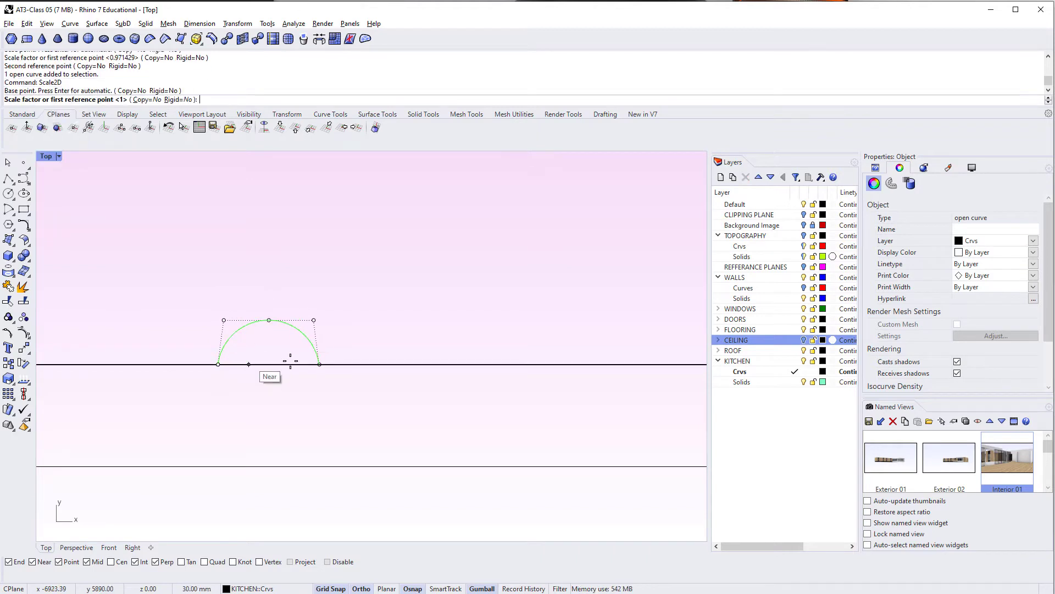
{"action": "left_click", "coordinate": [319, 364]}
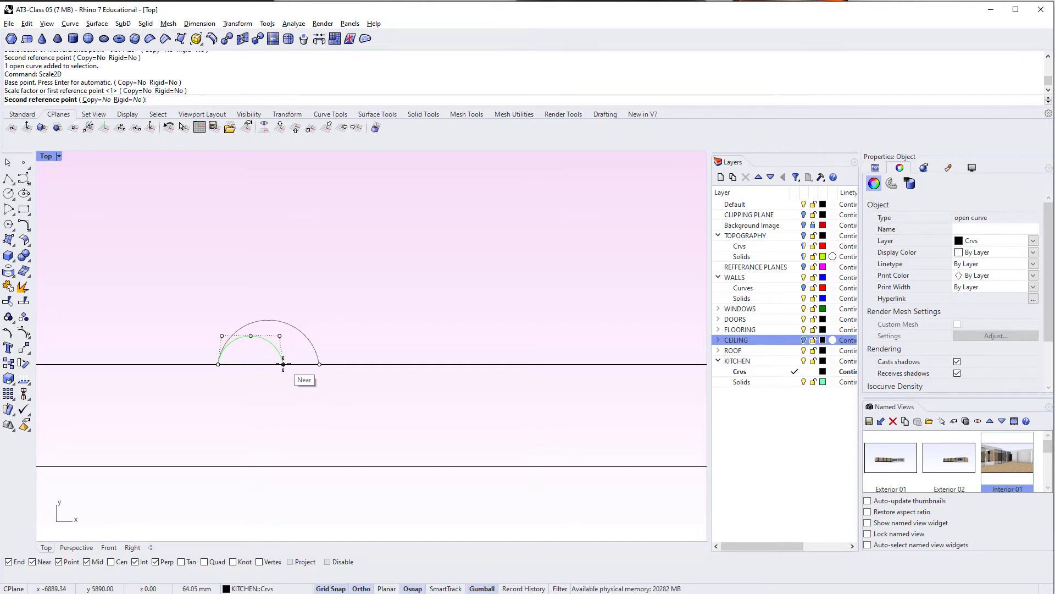
{"action": "key", "text": "Return"}
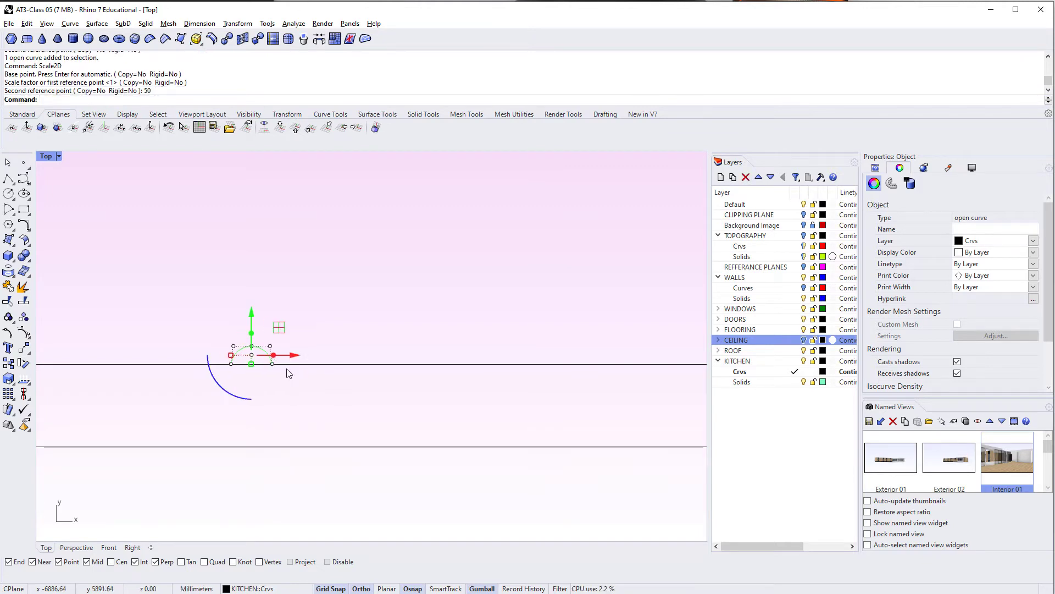
Extrude the scaled arc vertically as a surface, picking its height from the kitchen counter in the Perspective view.
{"action": "scroll", "coordinate": [275, 361], "scroll_direction": "down", "scroll_amount": 3}
{"action": "scroll", "coordinate": [262, 359], "scroll_direction": "up", "scroll_amount": 3}
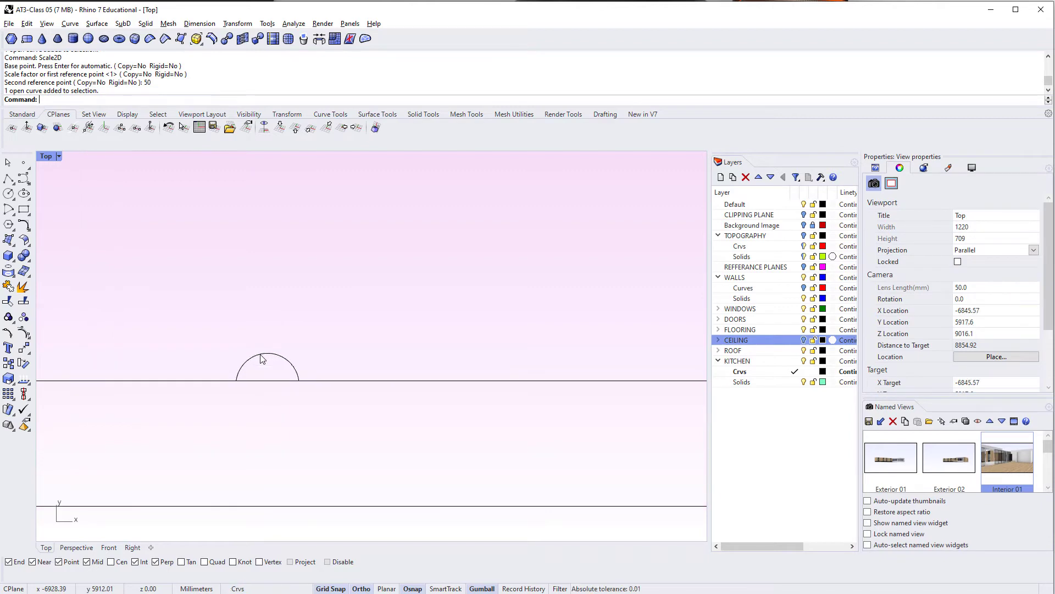
{"action": "left_click", "coordinate": [262, 357]}
{"action": "type", "text": "P"}
{"action": "key", "text": "Return"}
{"action": "type", "text": "ZS"}
{"action": "key", "text": "Return"}
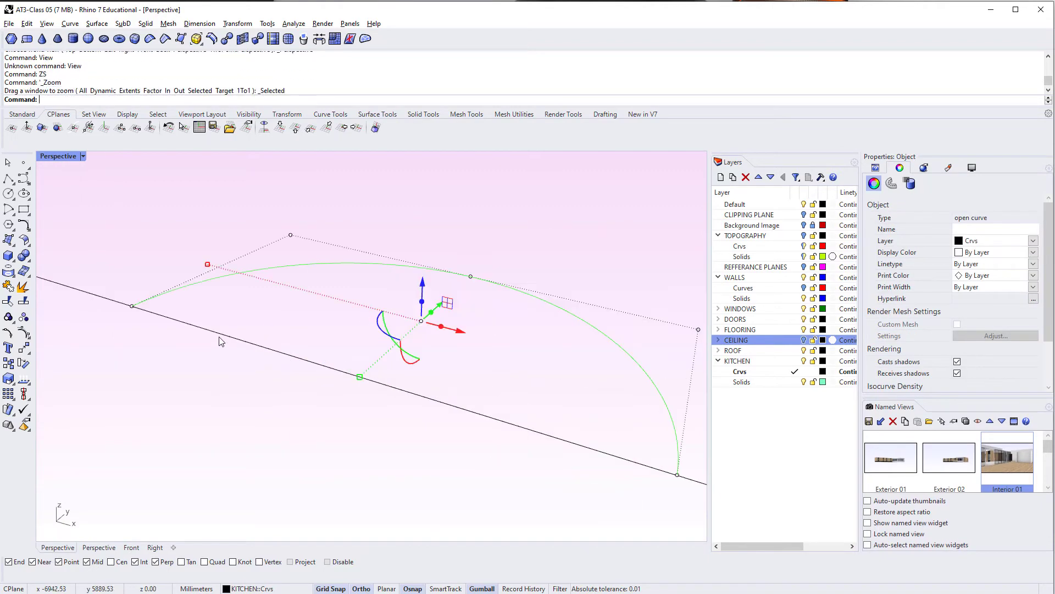
{"action": "right_click_drag", "start_coordinate": [221, 342], "coordinate": [398, 353]}
{"action": "type", "text": "ExtrudeCrv"}
{"action": "key", "text": "Return"}
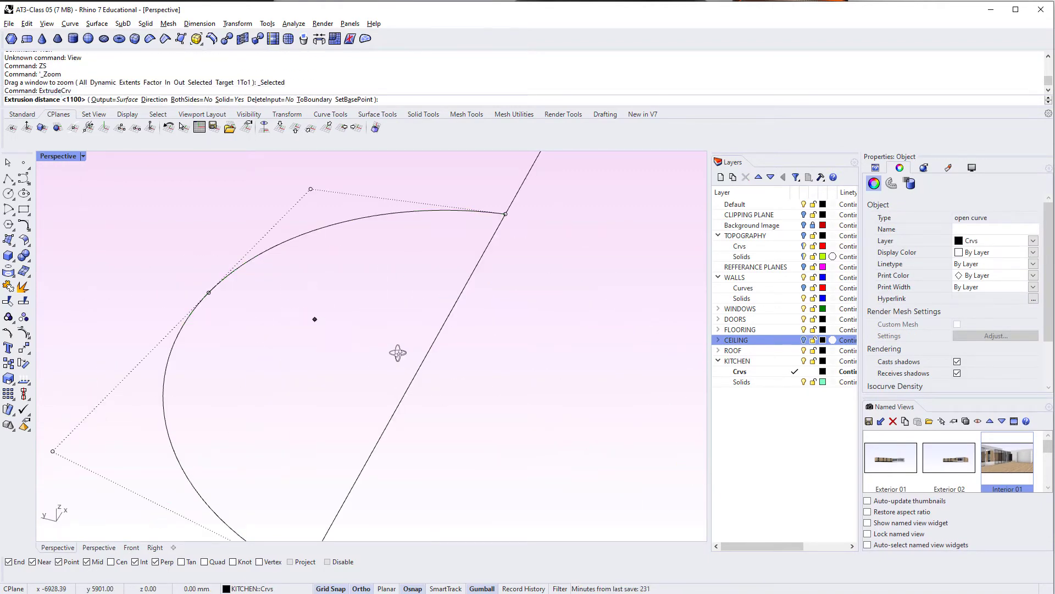
{"action": "scroll", "coordinate": [434, 242], "scroll_direction": "down", "scroll_amount": 10}
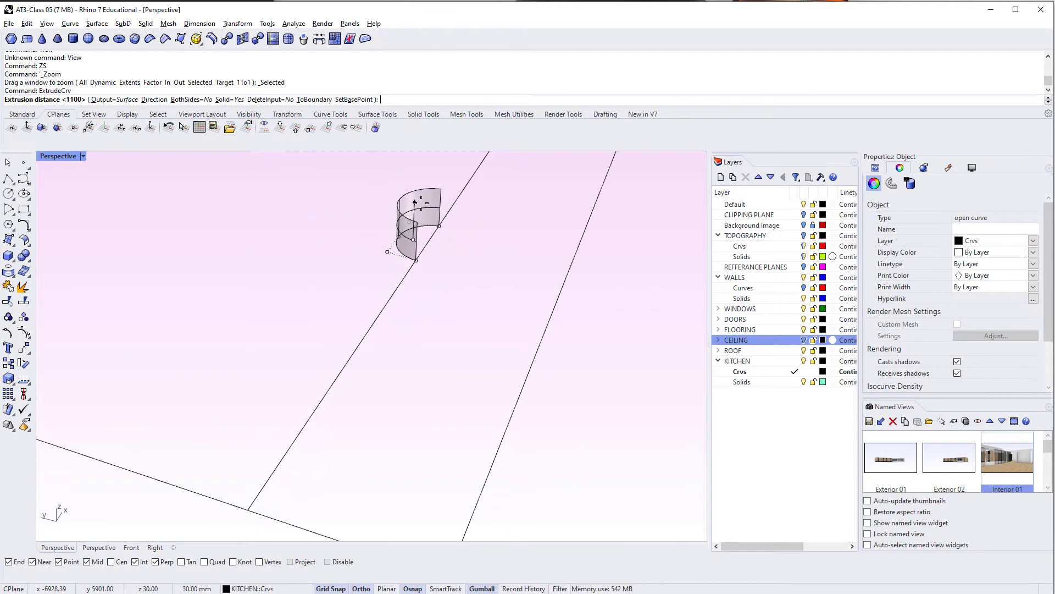
{"action": "right_click_drag", "start_coordinate": [418, 204], "coordinate": [425, 399], "text": "shift"}
{"action": "scroll", "coordinate": [431, 446], "scroll_direction": "down", "scroll_amount": 8}
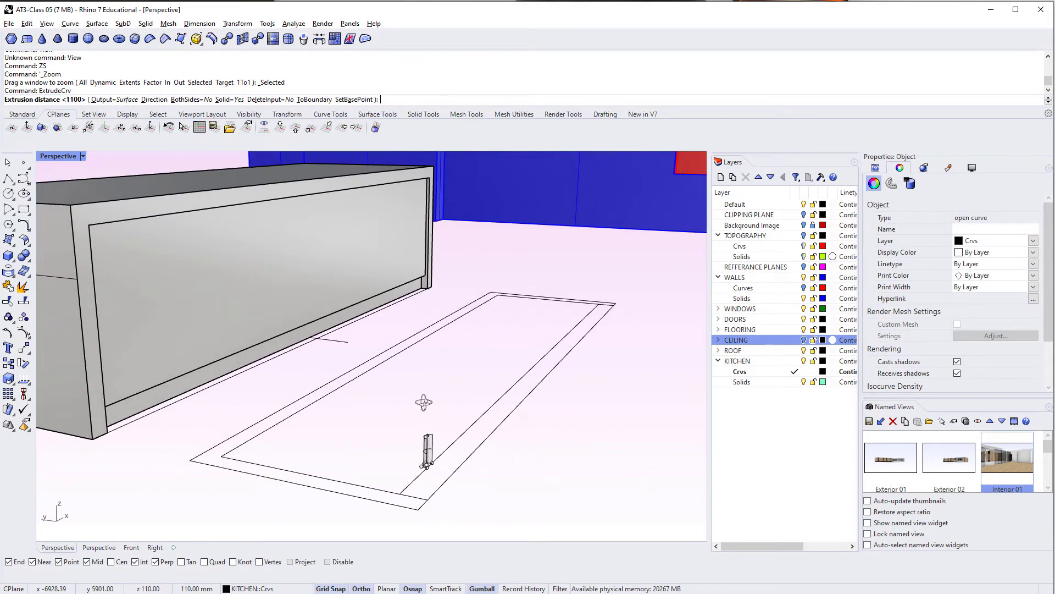
{"action": "left_click", "coordinate": [265, 204]}
{"action": "right_click_drag", "start_coordinate": [419, 440], "coordinate": [428, 431]}
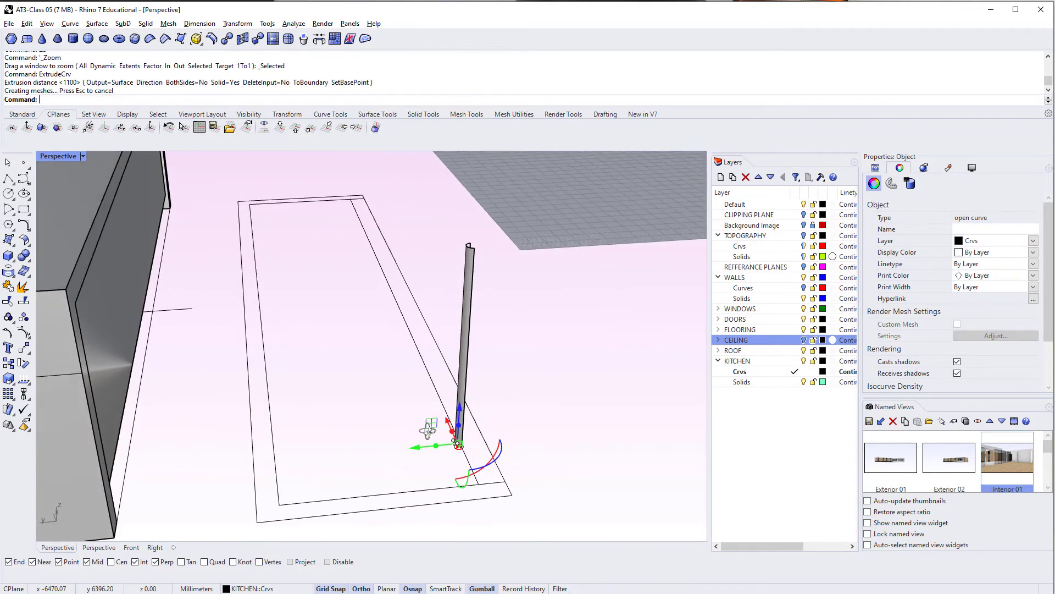
{"action": "left_click", "coordinate": [463, 380]}
{"action": "key", "text": "Delete"}
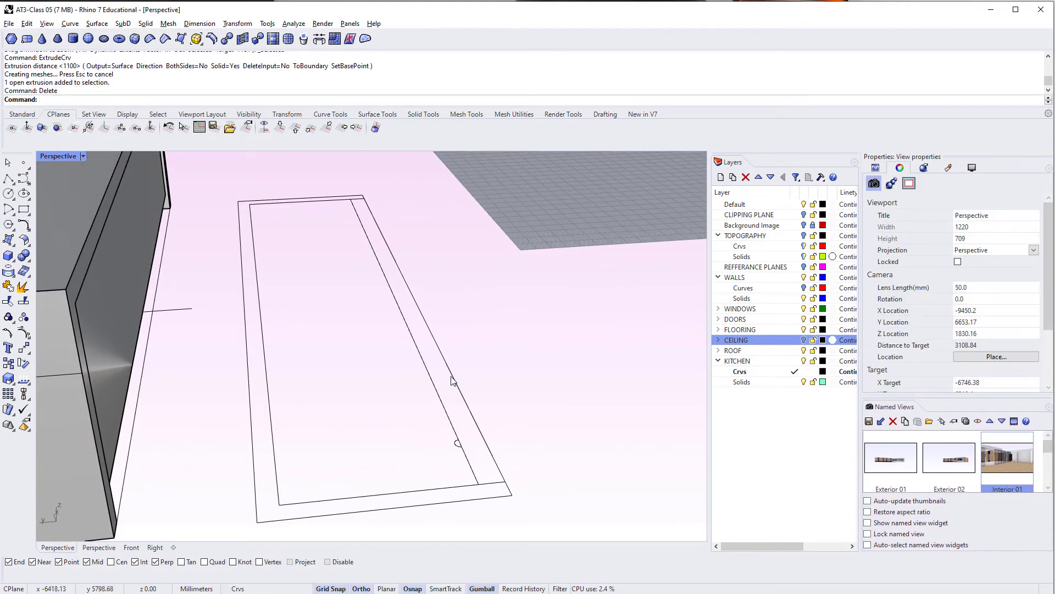
{"action": "key", "text": "ctrl+z"}
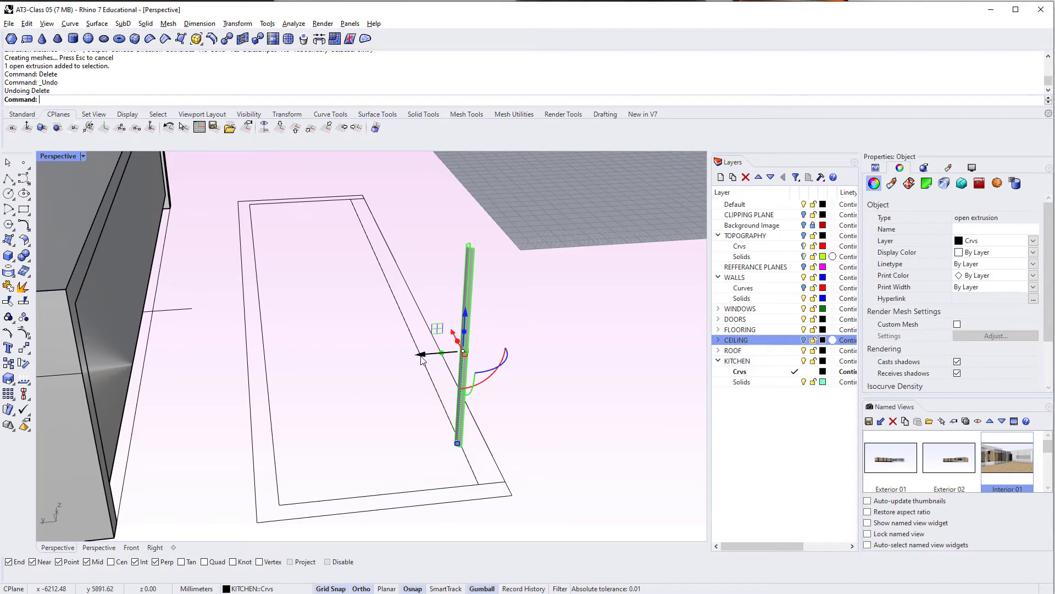
Move the extruded half-round strip to the kitchen counter, snapping its base into the bottom corner between the recessed front panel and the end panel.
{"action": "left_click_drag", "start_coordinate": [422, 359], "coordinate": [138, 375]}
{"action": "right_click_drag", "start_coordinate": [138, 375], "coordinate": [583, 343], "text": "shift"}
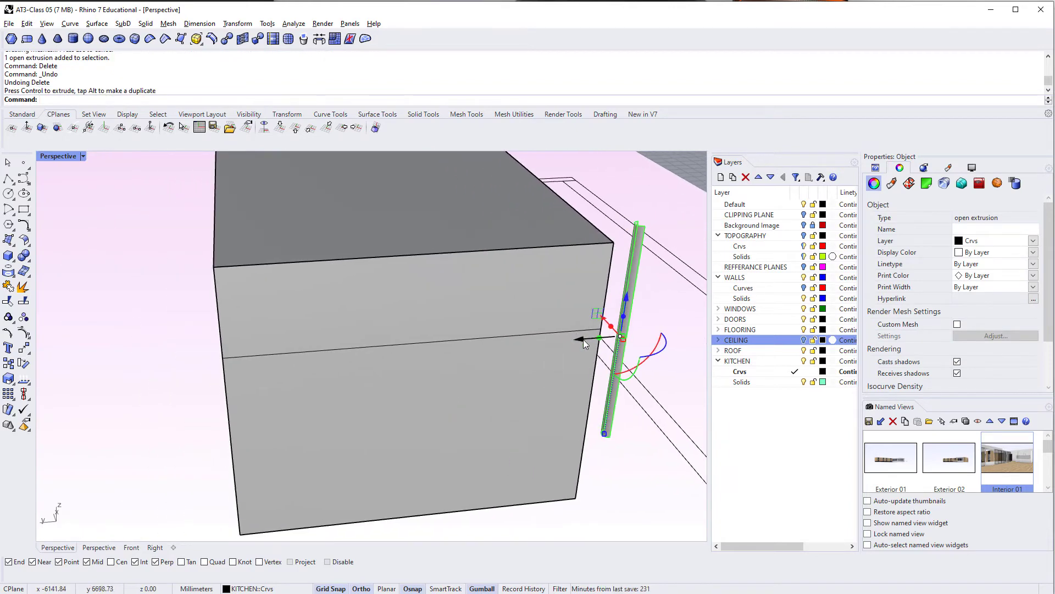
{"action": "left_click_drag", "start_coordinate": [583, 340], "coordinate": [88, 419]}
{"action": "right_click_drag", "start_coordinate": [204, 407], "coordinate": [440, 399]}
{"action": "type", "text": "m"}
{"action": "key", "text": "Return"}
{"action": "left_click", "coordinate": [445, 439]}
{"action": "left_click", "coordinate": [527, 319]}
{"action": "key", "text": "Escape"}
Create a linear array of 50 half-round strips along the counter's recessed front, spaced one strip width (50 mm) apart.
{"action": "left_click", "coordinate": [470, 306]}
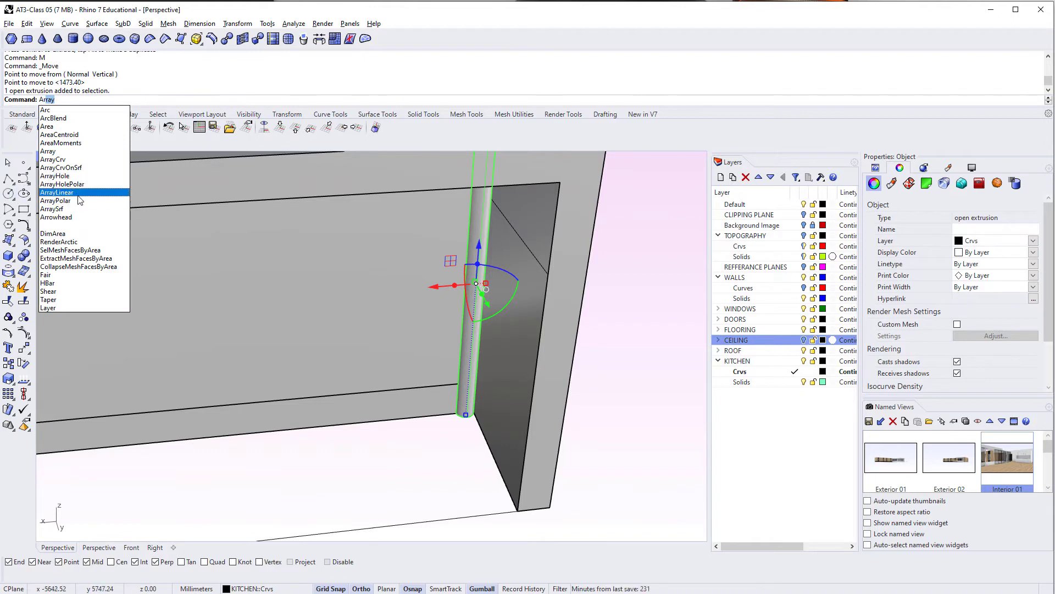
{"action": "left_click", "coordinate": [57, 191]}
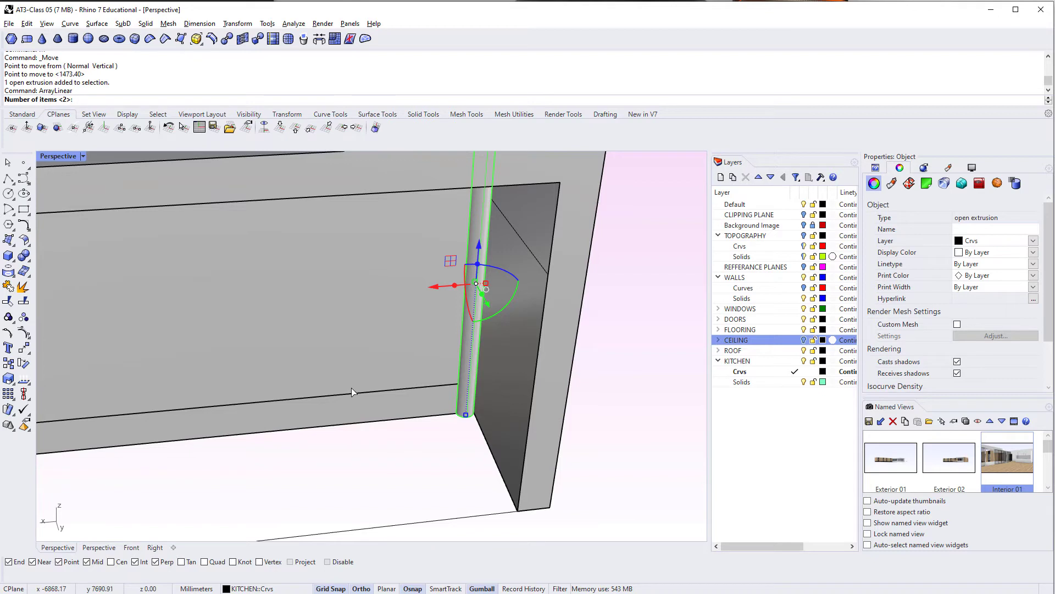
{"action": "key", "text": "Return"}
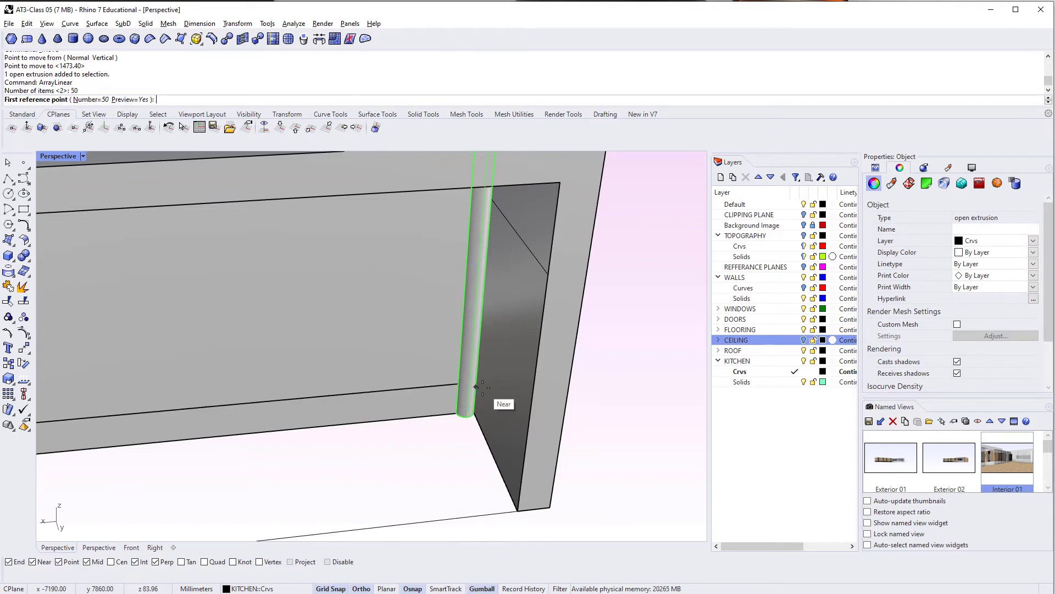
{"action": "scroll", "coordinate": [476, 387], "scroll_direction": "up", "scroll_amount": 5}
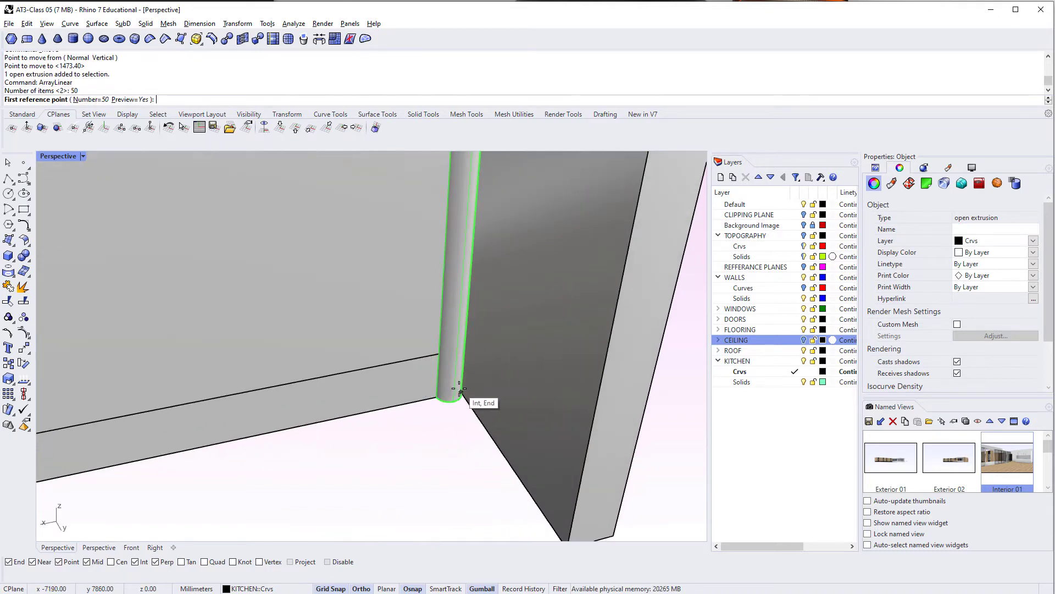
{"action": "left_click", "coordinate": [459, 388]}
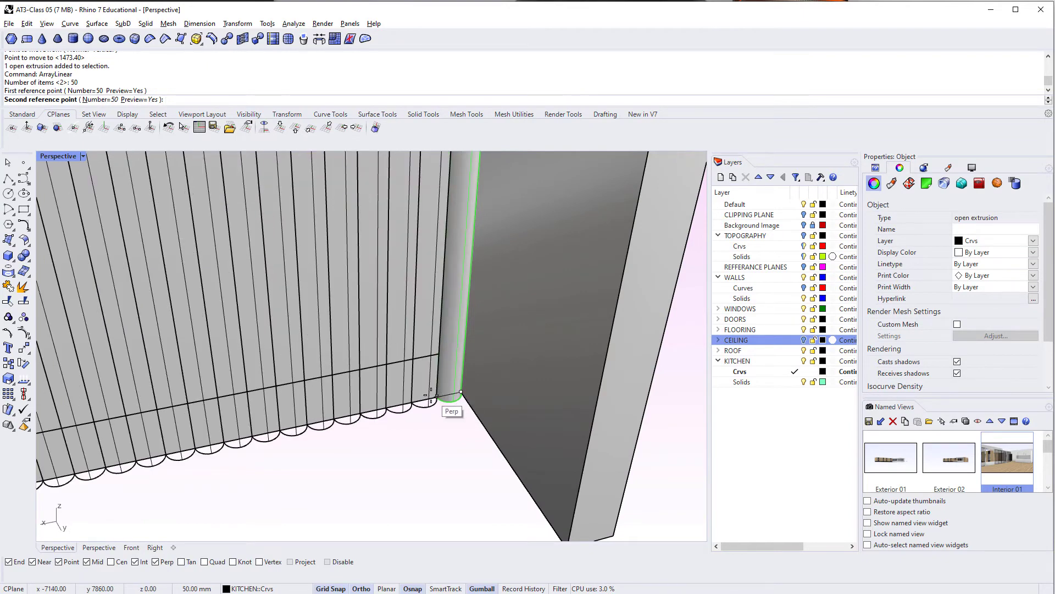
{"action": "left_click", "coordinate": [431, 395]}
Examine the arrayed strips along the counter's front and how far they cover the recessed panel.
{"action": "scroll", "coordinate": [424, 390], "scroll_direction": "down", "scroll_amount": 8}
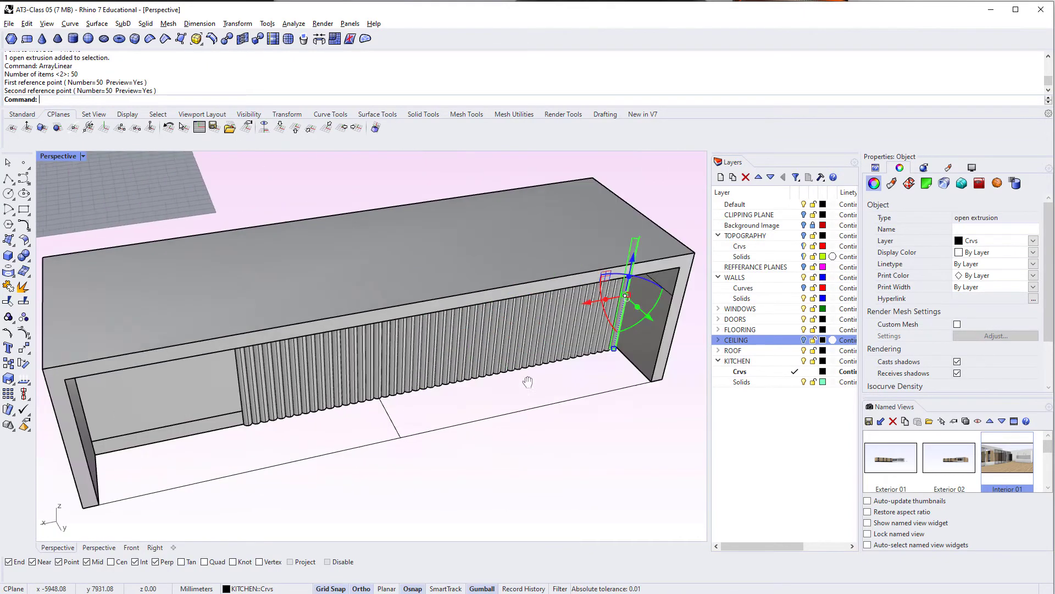
{"action": "right_click_drag", "start_coordinate": [427, 372], "coordinate": [282, 339]}
{"action": "left_click", "coordinate": [283, 342]}
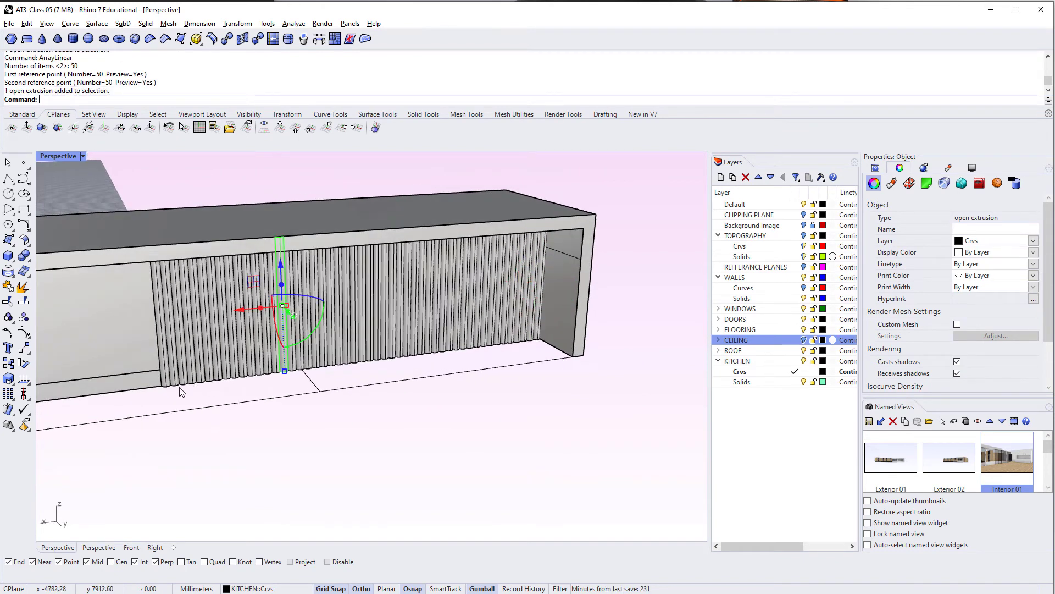
{"action": "key", "text": "Escape"}
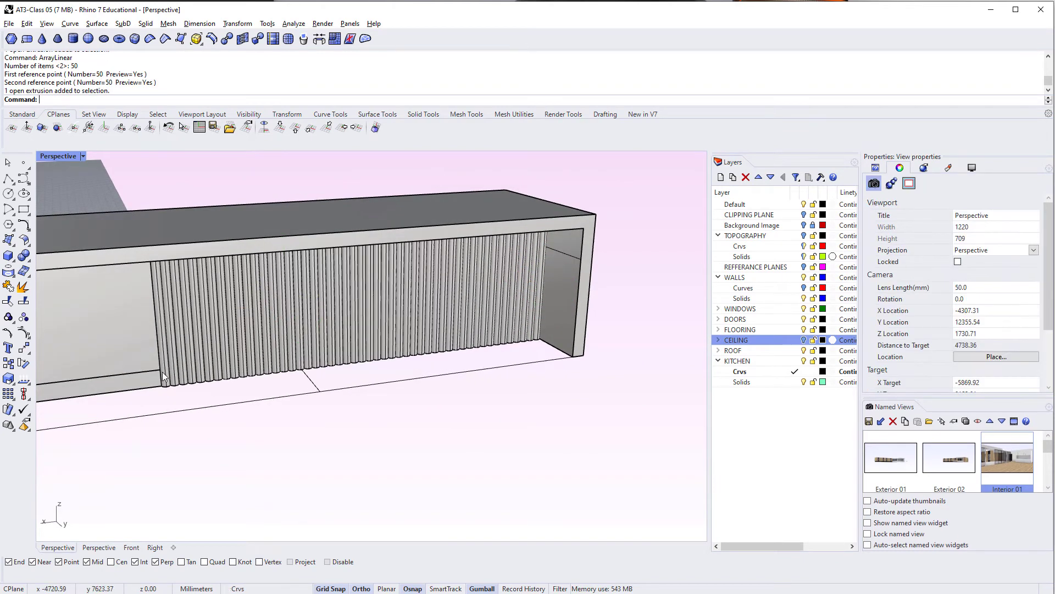
{"action": "left_click", "coordinate": [225, 360]}
{"action": "key", "text": "Escape"}
{"action": "right_click_drag", "start_coordinate": [294, 384], "coordinate": [334, 379]}
{"action": "left_click", "coordinate": [323, 362]}
{"action": "key", "text": "Escape"}
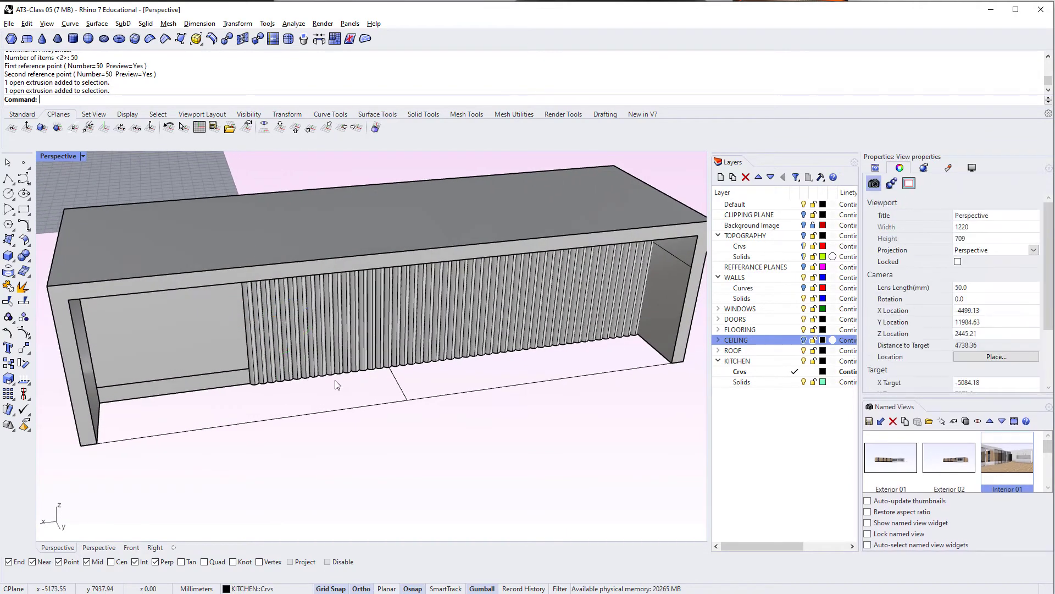
{"action": "scroll", "coordinate": [337, 385], "scroll_direction": "up", "scroll_amount": 8}
{"action": "scroll", "coordinate": [260, 366], "scroll_direction": "down", "scroll_amount": 8}
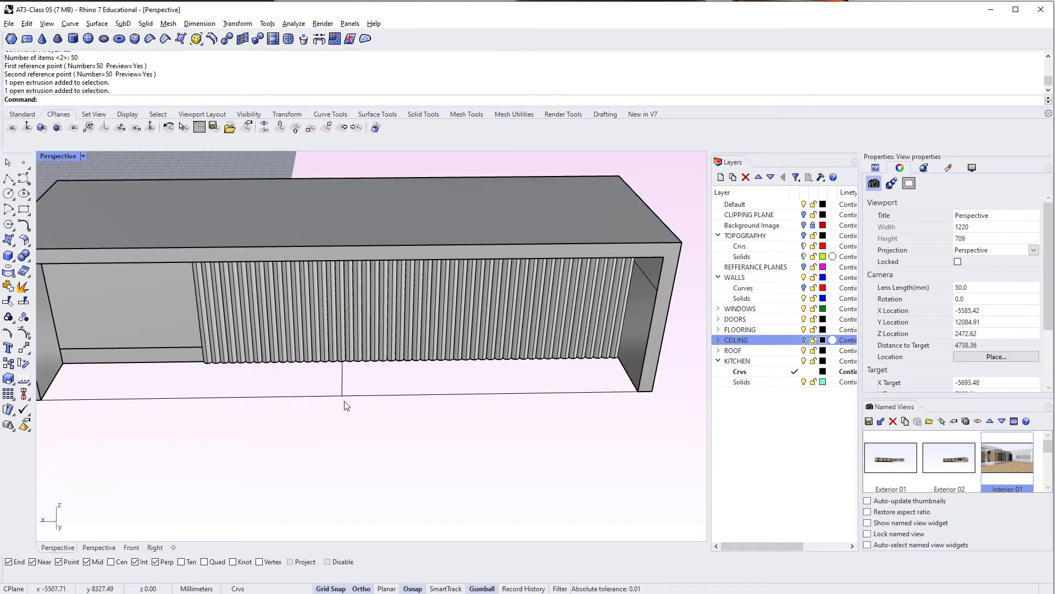
Copy a group of 16 half-round strips from the end of the array to cover the bare part of the counter's recessed panel.
{"action": "left_click_drag", "start_coordinate": [211, 370], "coordinate": [140, 341]}
{"action": "mouse_move", "coordinate": [231, 380]}
{"action": "right_mouse_down", "text": "shift"}
{"action": "mouse_move", "coordinate": [254, 384]}
{"action": "mouse_move", "coordinate": [248, 393]}
{"action": "right_mouse_up", "text": "shift"}
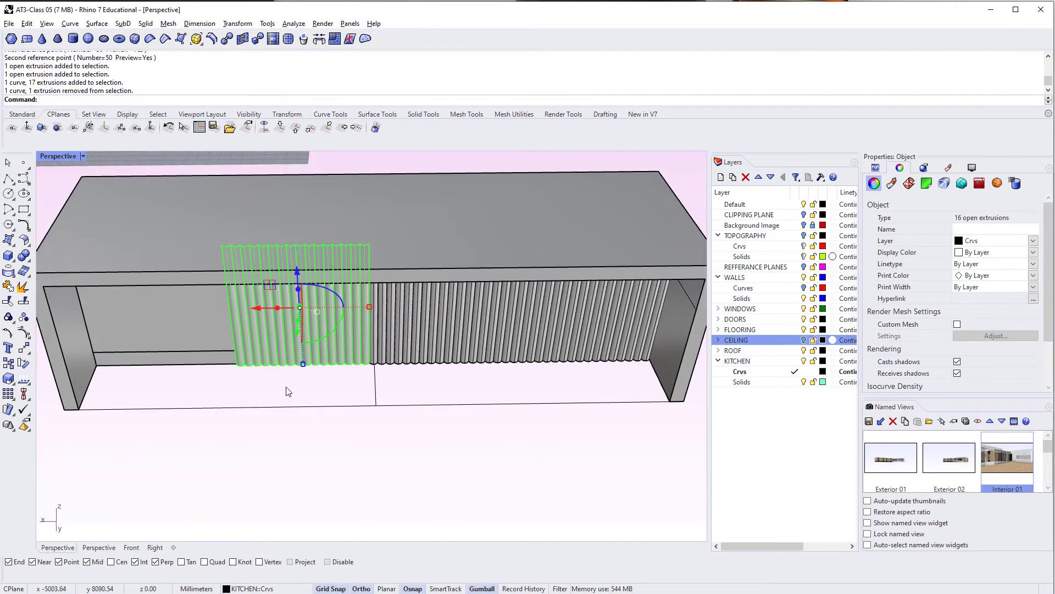
{"action": "key", "text": "Return"}
{"action": "scroll", "coordinate": [261, 377], "scroll_direction": "up", "scroll_amount": 5}
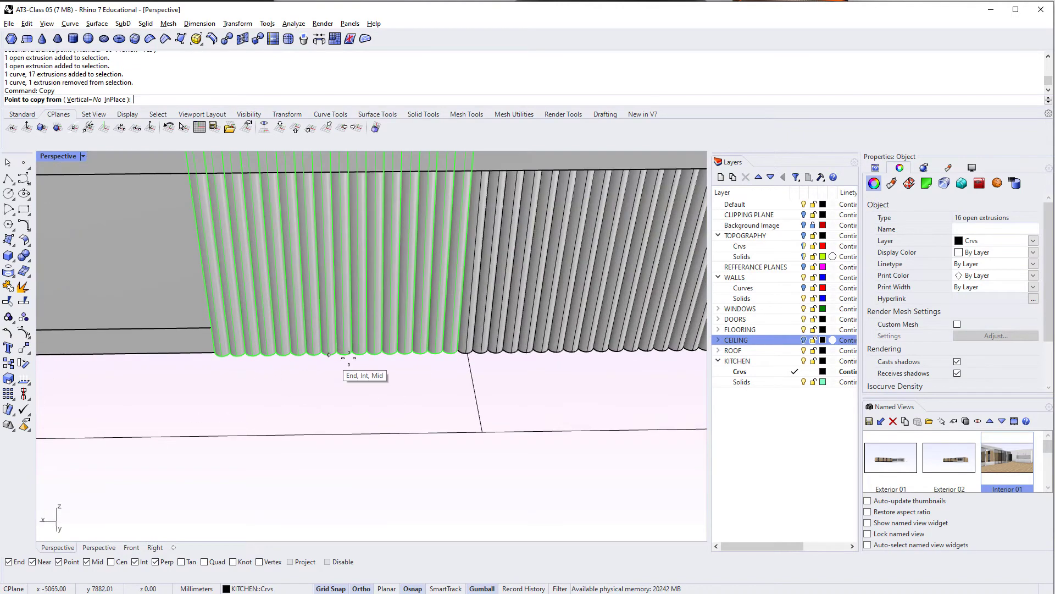
{"action": "left_click", "coordinate": [454, 345]}
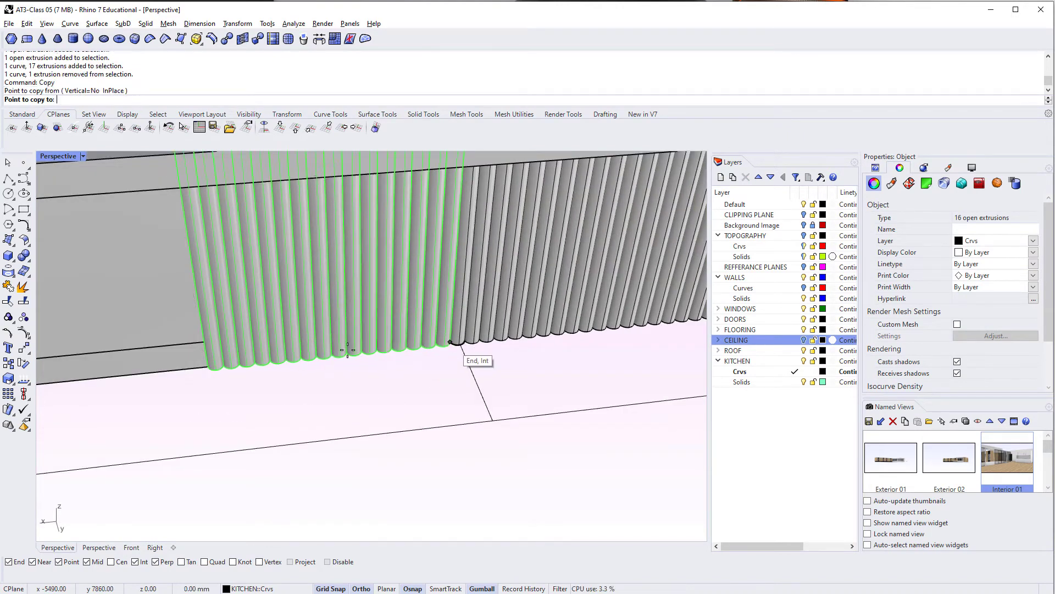
{"action": "left_click", "coordinate": [213, 368]}
{"action": "scroll", "coordinate": [213, 368], "scroll_direction": "down", "scroll_amount": 2}
{"action": "right_click_drag", "start_coordinate": [214, 367], "coordinate": [454, 360]}
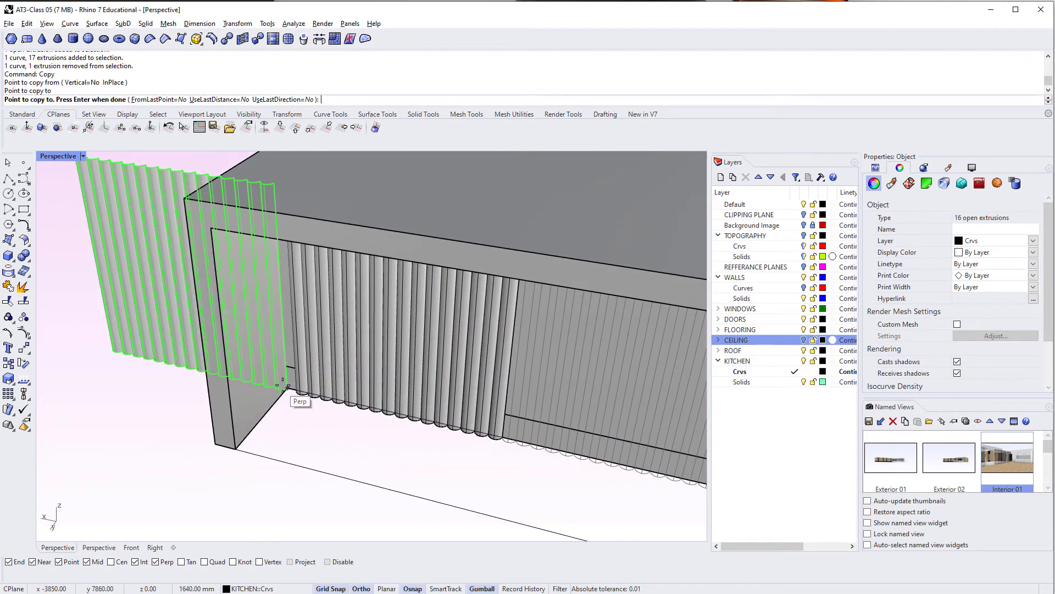
{"action": "key", "text": "Escape"}
{"action": "key", "text": "Escape"}
Copy the last half-round strip over by one strip width to close the remaining gap at the end panel.
{"action": "left_click", "coordinate": [299, 383]}
{"action": "scroll", "coordinate": [299, 383], "scroll_direction": "up", "scroll_amount": 7}
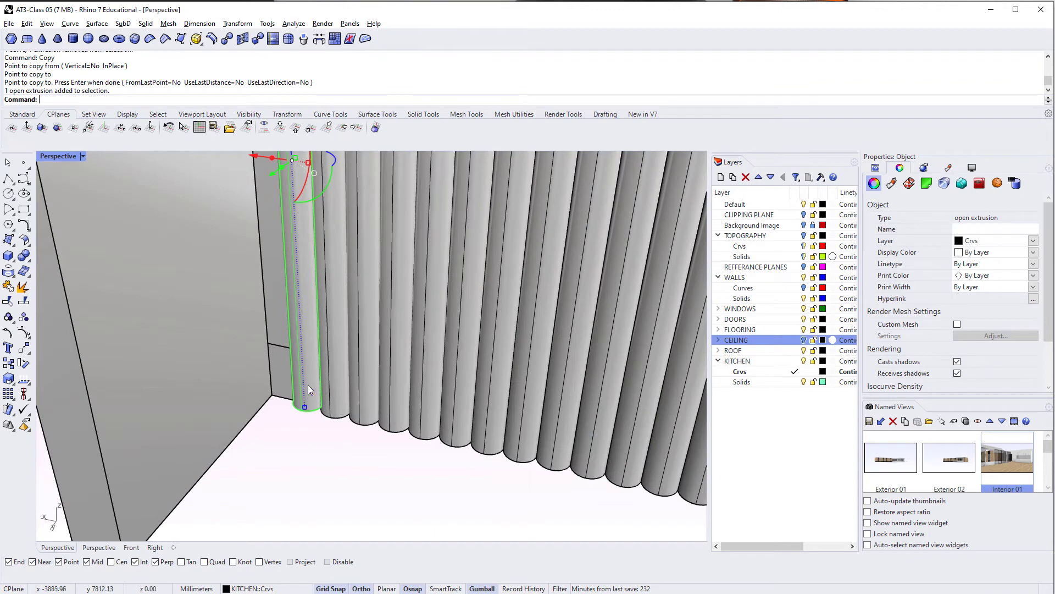
{"action": "type", "text": "C"}
{"action": "right_click_drag", "start_coordinate": [308, 384], "coordinate": [323, 388]}
{"action": "key", "text": "Return"}
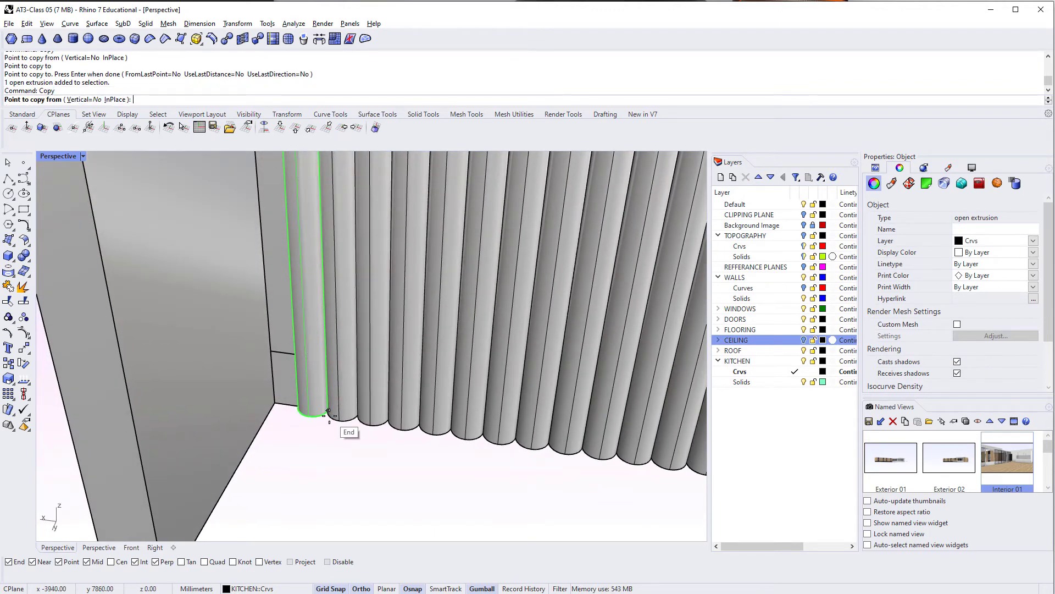
{"action": "left_click", "coordinate": [330, 415]}
{"action": "left_click", "coordinate": [298, 411]}
{"action": "key", "text": "Escape"}
{"action": "key", "text": "Escape"}
{"action": "scroll", "coordinate": [362, 421], "scroll_direction": "down", "scroll_amount": 8}
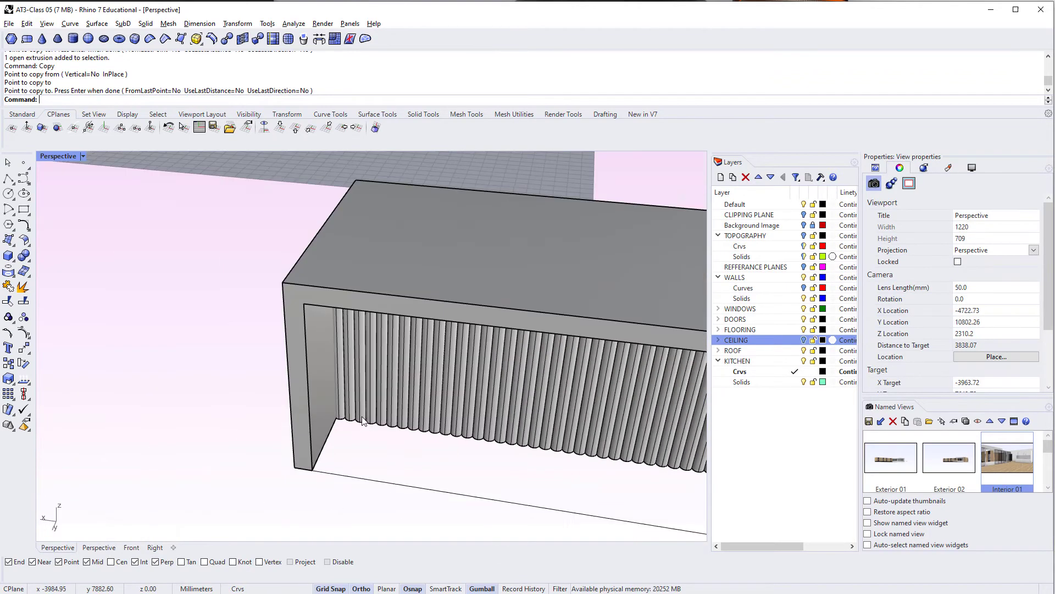
Show the clad counter in the Perspective view with the Rendered display mode.
{"action": "scroll", "coordinate": [363, 420], "scroll_direction": "down", "scroll_amount": 4}
{"action": "right_click_drag", "start_coordinate": [212, 384], "coordinate": [374, 388]}
{"action": "left_click", "coordinate": [84, 157]}
{"action": "left_click", "coordinate": [93, 221]}
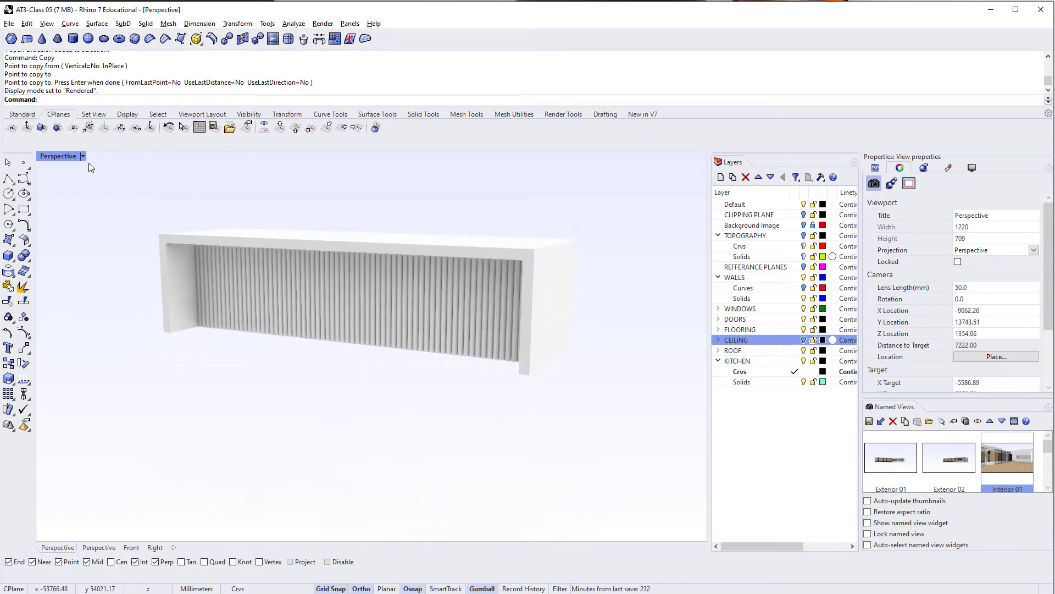
Switch to the Photos viewer to look through the panelling reference images up to 03_Panelling two.jpg, and compare them with the rendered counter in Rhino.
{"action": "key", "text": "alt+Tab"}
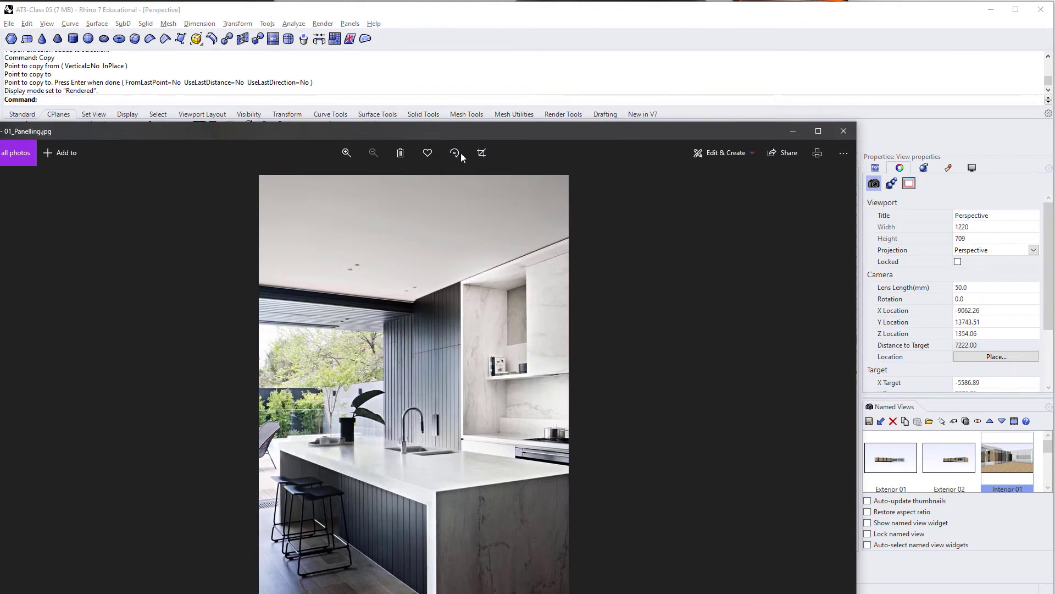
{"action": "left_click_drag", "start_coordinate": [472, 130], "coordinate": [476, 73]}
{"action": "key", "text": "Right"}
{"action": "key", "text": "Right"}
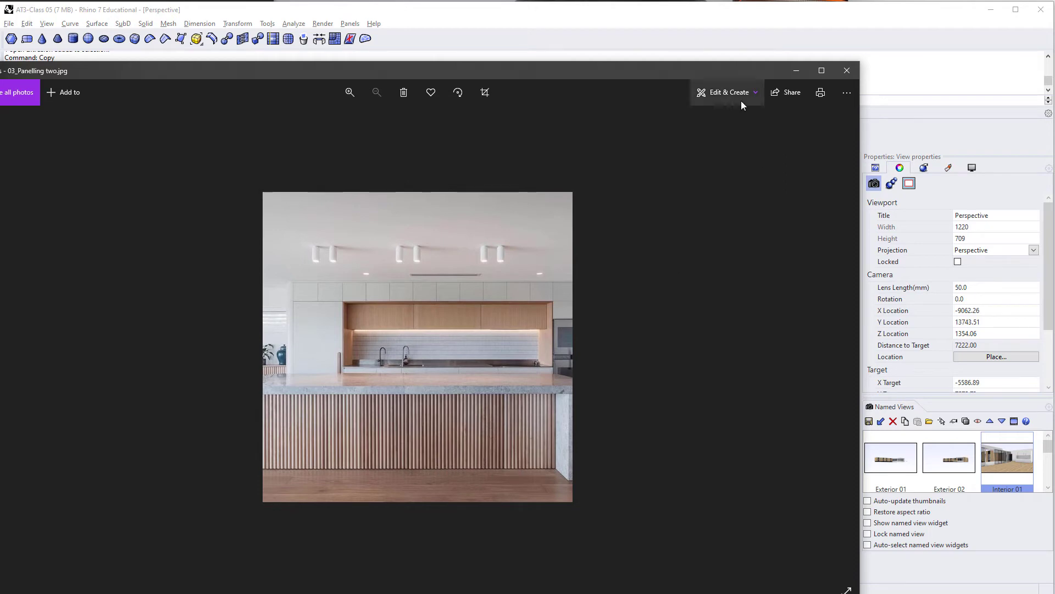
{"action": "key", "text": "alt+Tab"}
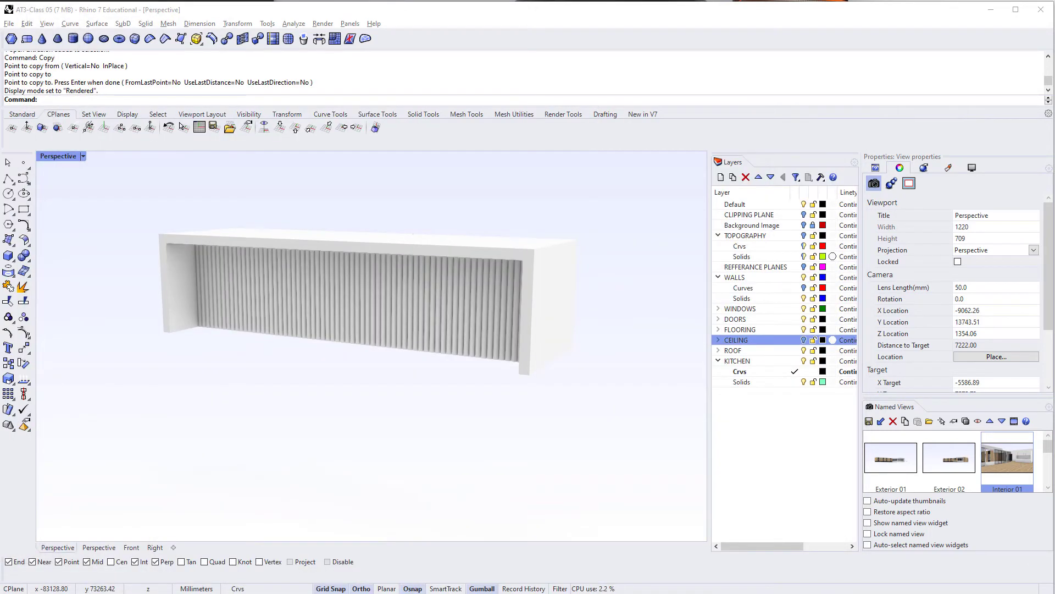
{"action": "right_click_drag", "start_coordinate": [308, 357], "coordinate": [323, 394]}
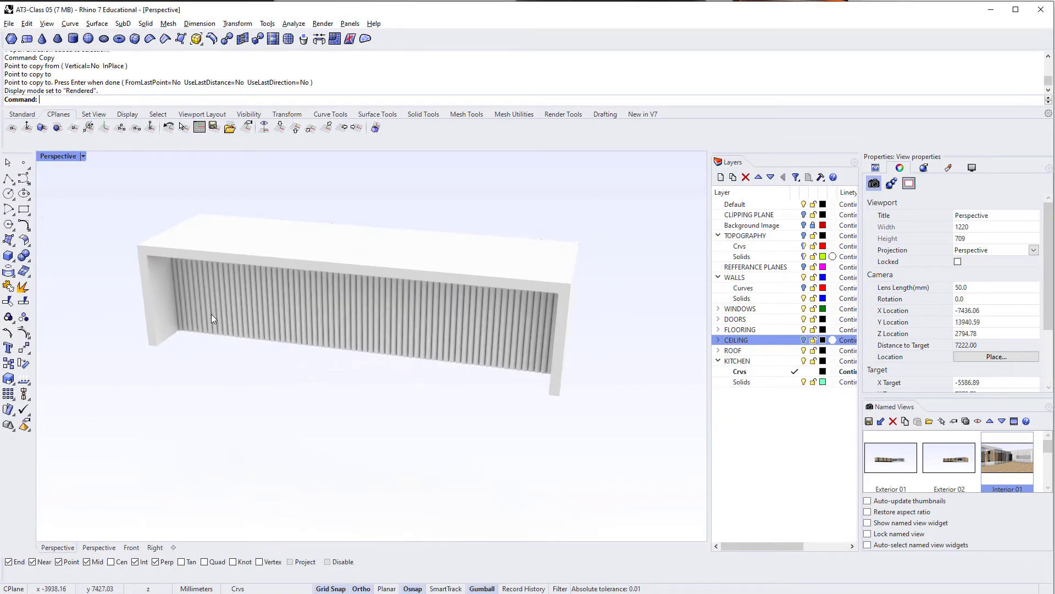
{"action": "right_click_drag", "start_coordinate": [211, 315], "coordinate": [170, 337]}
{"action": "right_click_drag", "start_coordinate": [361, 364], "coordinate": [340, 377]}
{"action": "right_click_drag", "start_coordinate": [339, 463], "coordinate": [339, 459]}
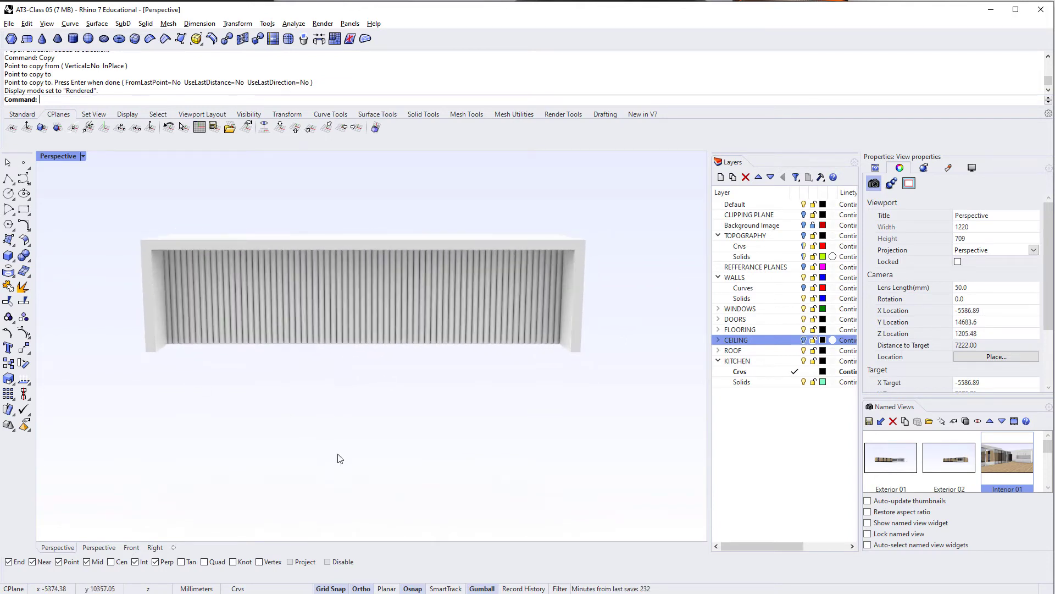
Bring up the Back view of the counter's slatted front and set its display mode to Shaded.
{"action": "key", "text": "ctrl+F1"}
{"action": "key", "text": "ctrl+F2"}
{"action": "key", "text": "ctrl+F3"}
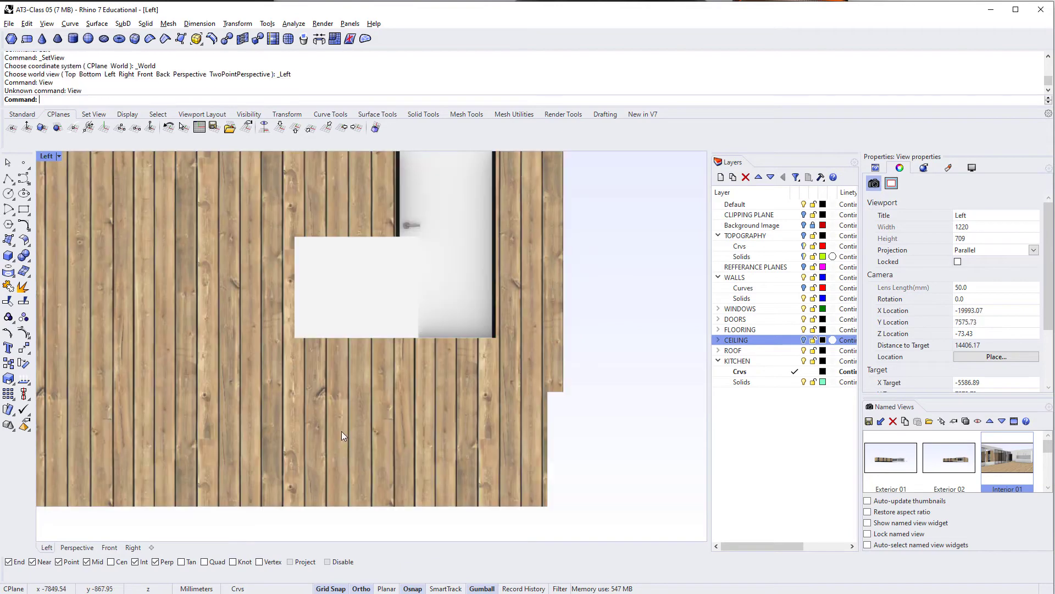
{"action": "scroll", "coordinate": [330, 429], "scroll_direction": "down", "scroll_amount": 10}
{"action": "key", "text": "ctrl+F4"}
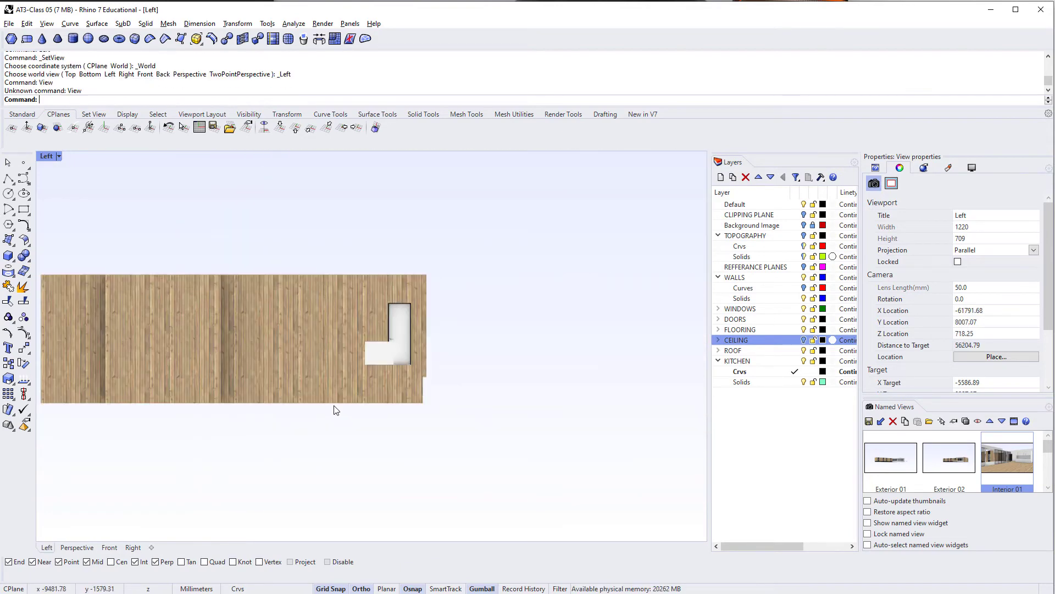
{"action": "key", "text": "ctrl+F5"}
{"action": "scroll", "coordinate": [381, 384], "scroll_direction": "up", "scroll_amount": 10}
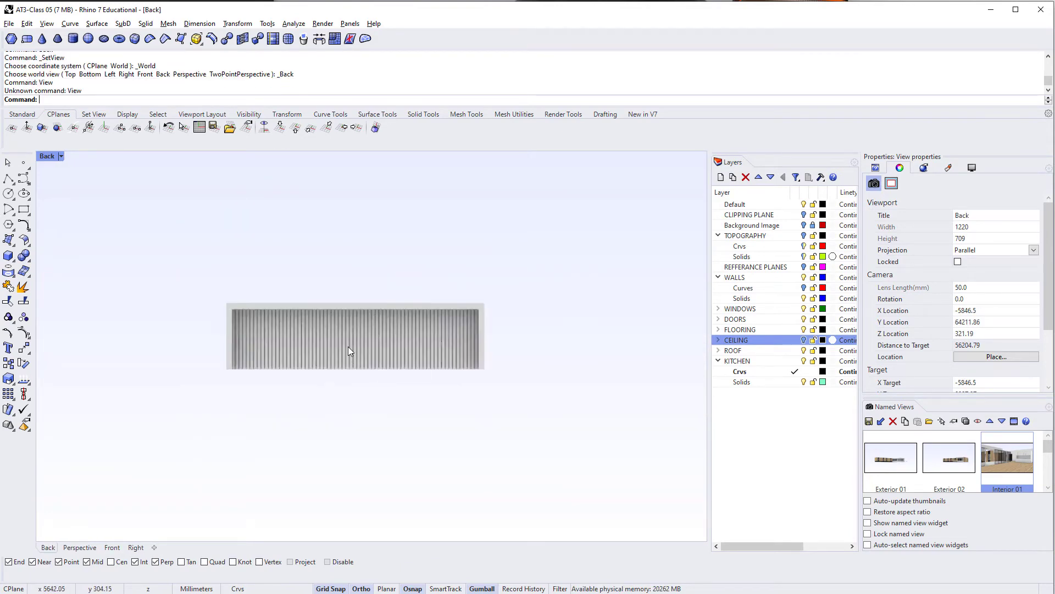
{"action": "left_click", "coordinate": [57, 156]}
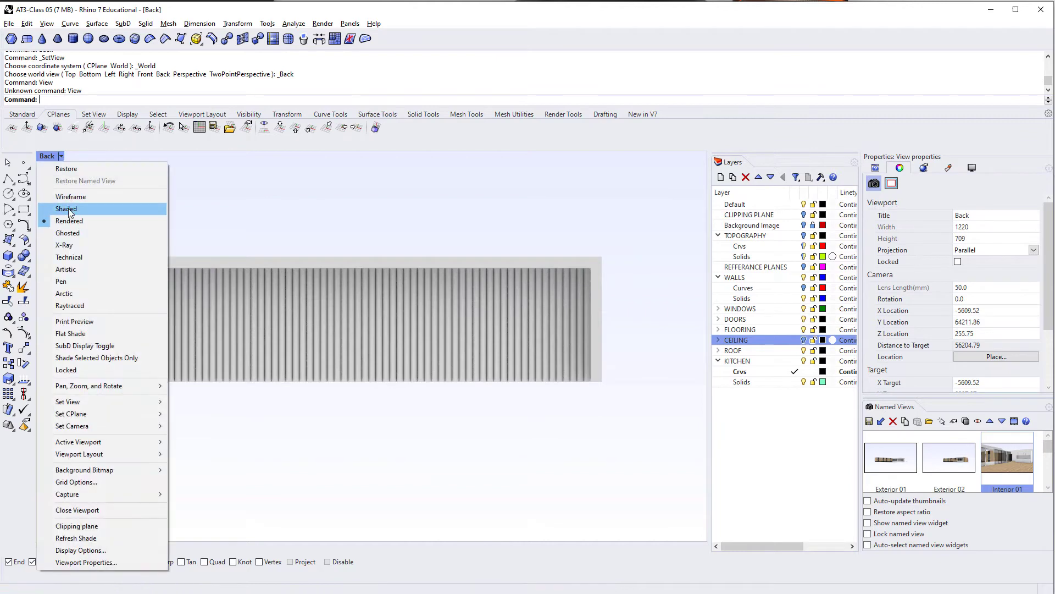
{"action": "left_click", "coordinate": [72, 211]}
Draw a box about 400 mm high across the full width of the recessed front and shift it straight down below the counter.
{"action": "left_click", "coordinate": [14, 257]}
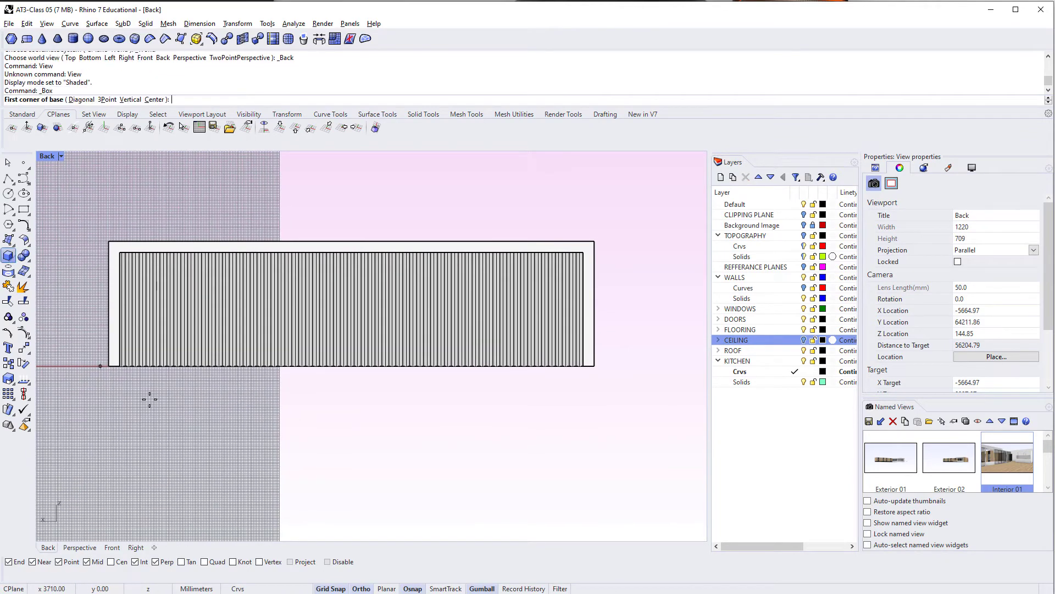
{"action": "left_click", "coordinate": [120, 253]}
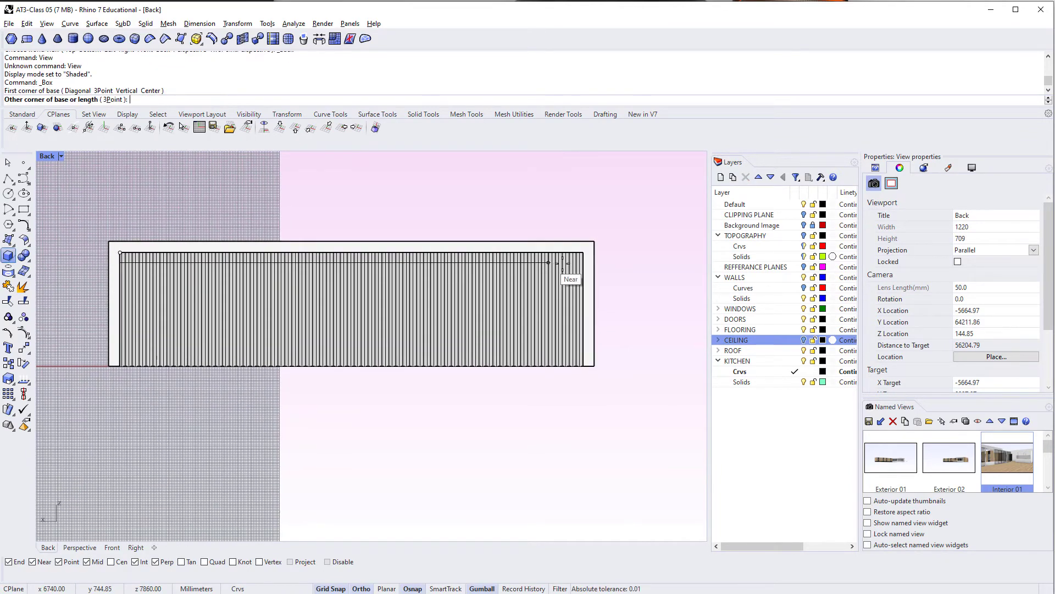
{"action": "left_click", "coordinate": [583, 301]}
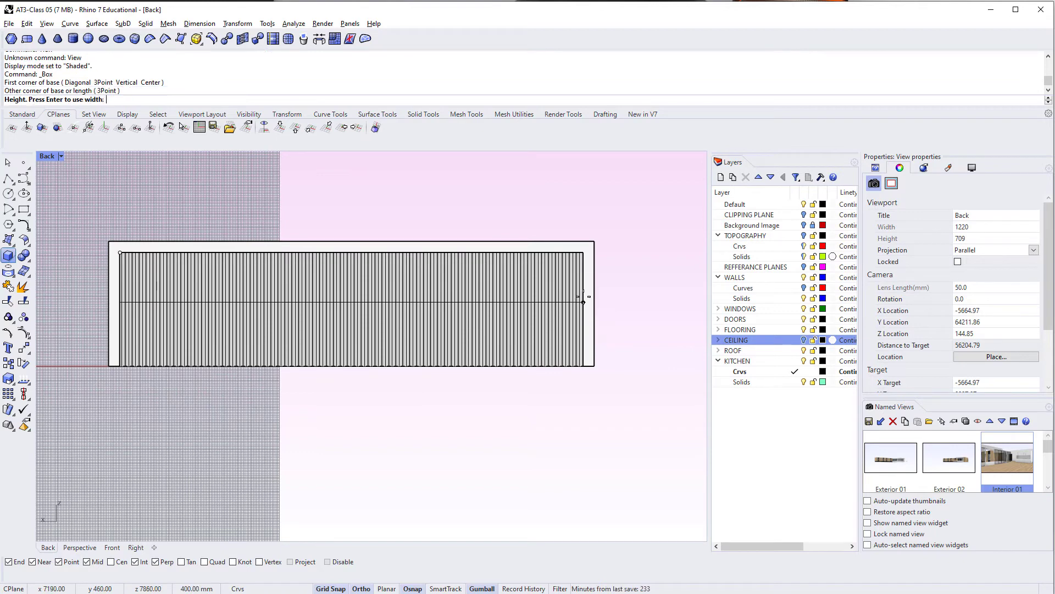
{"action": "left_click", "coordinate": [617, 284]}
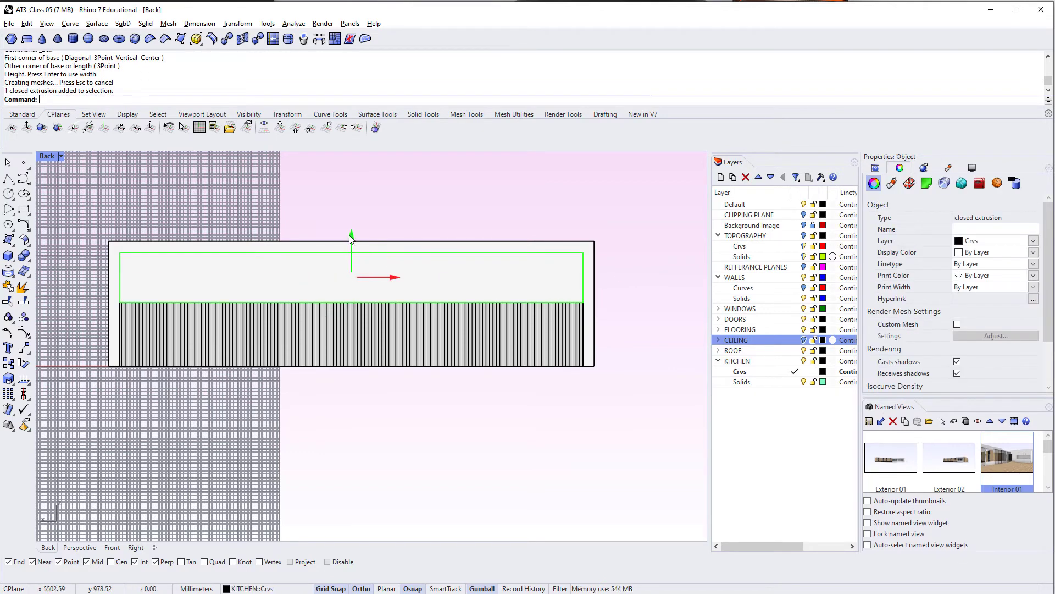
{"action": "left_click_drag", "start_coordinate": [351, 264], "coordinate": [619, 450]}
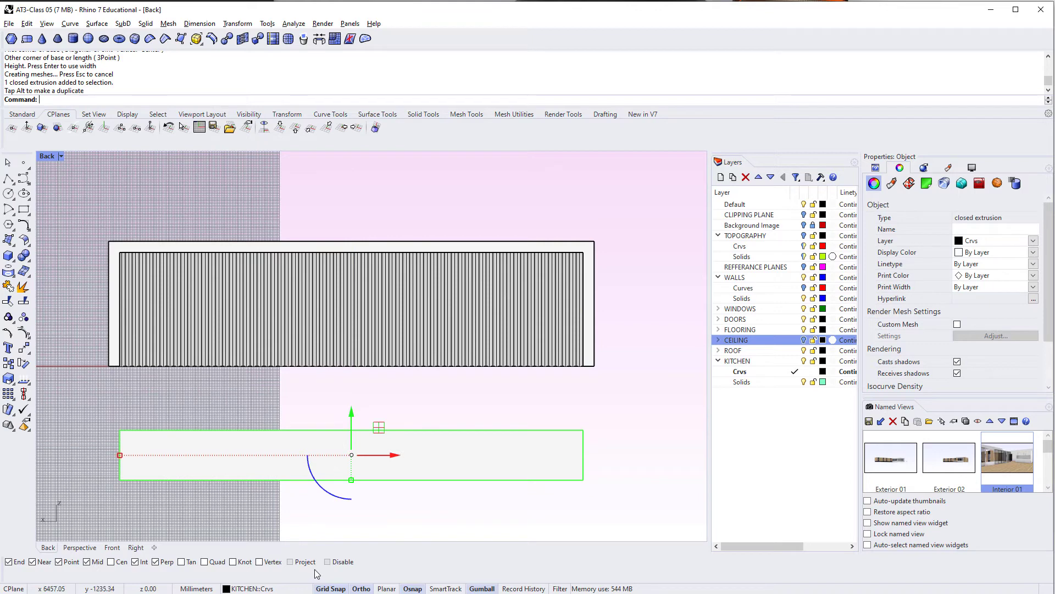
Move the box up to the counter's base line, then raise it about 10 mm to overlap the bottom of the strips.
{"action": "type", "text": ","}
{"action": "key", "text": "Return"}
{"action": "type", "text": ","}
{"action": "key", "text": "Return"}
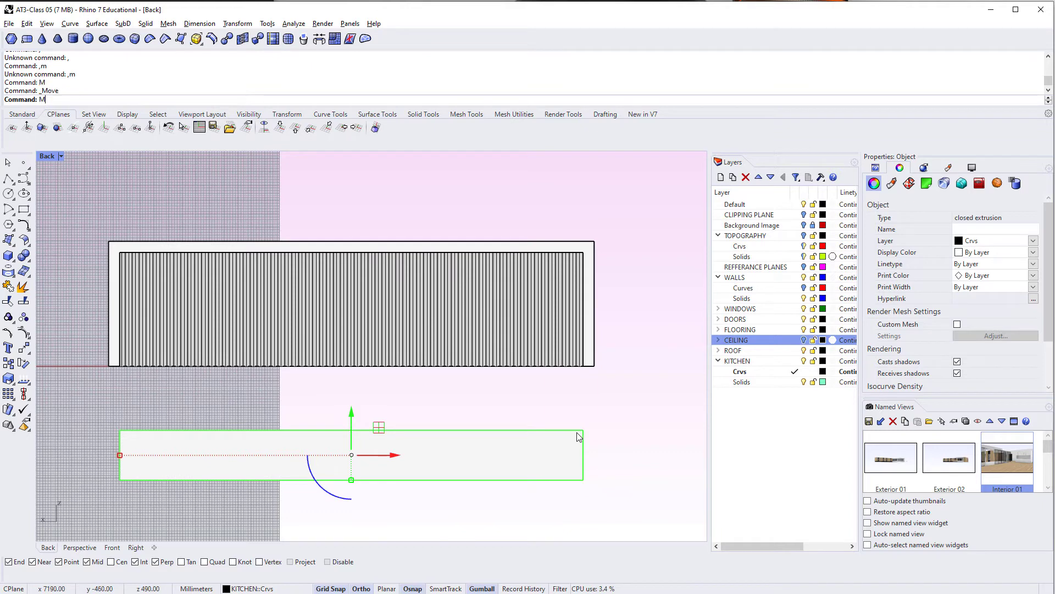
{"action": "left_click", "coordinate": [596, 442]}
{"action": "left_click", "coordinate": [479, 391]}
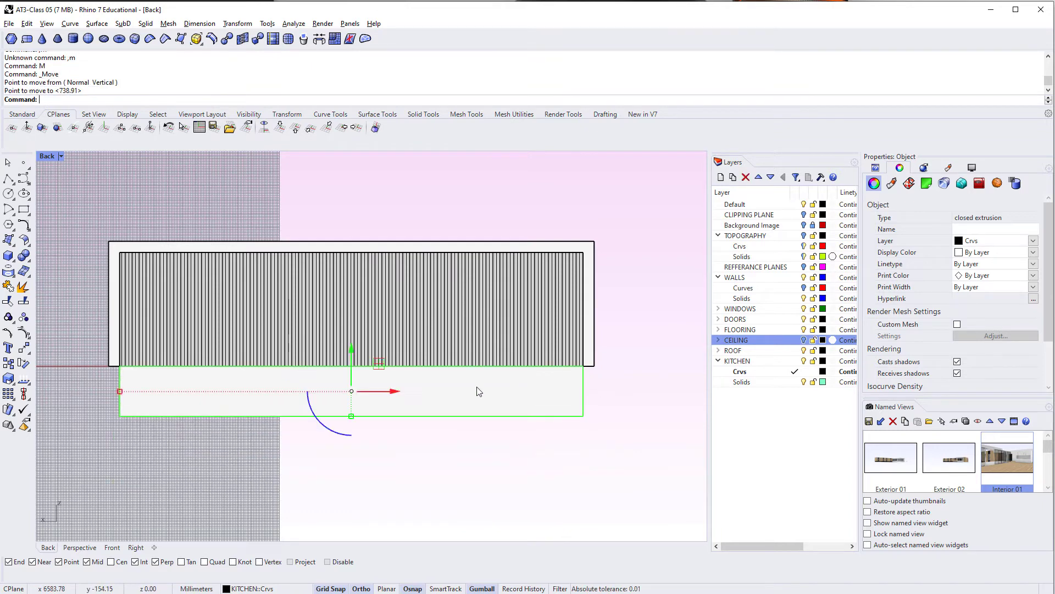
{"action": "left_click", "coordinate": [353, 349]}
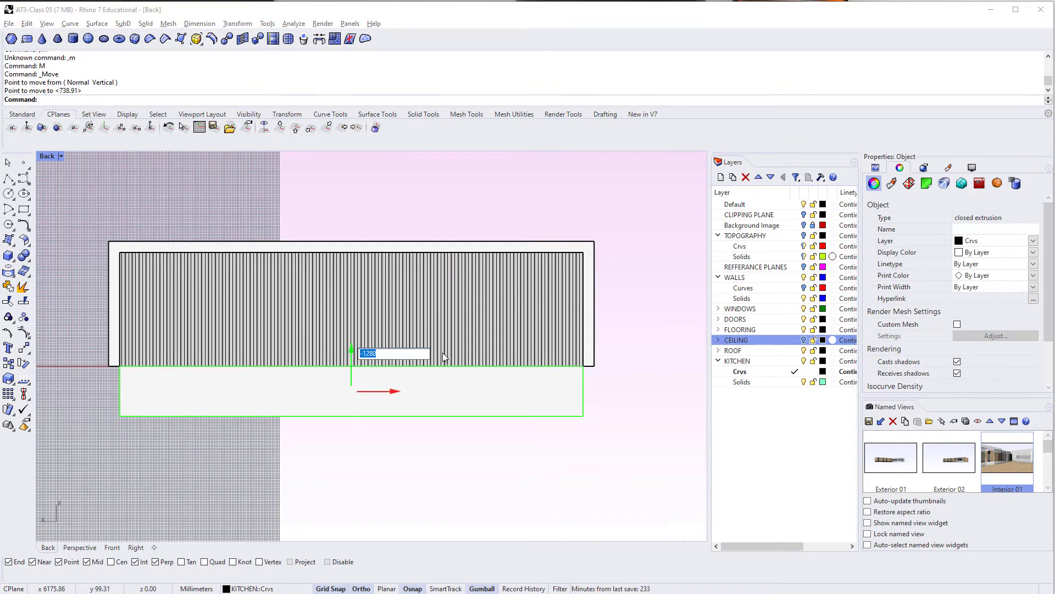
{"action": "key", "text": "Escape"}
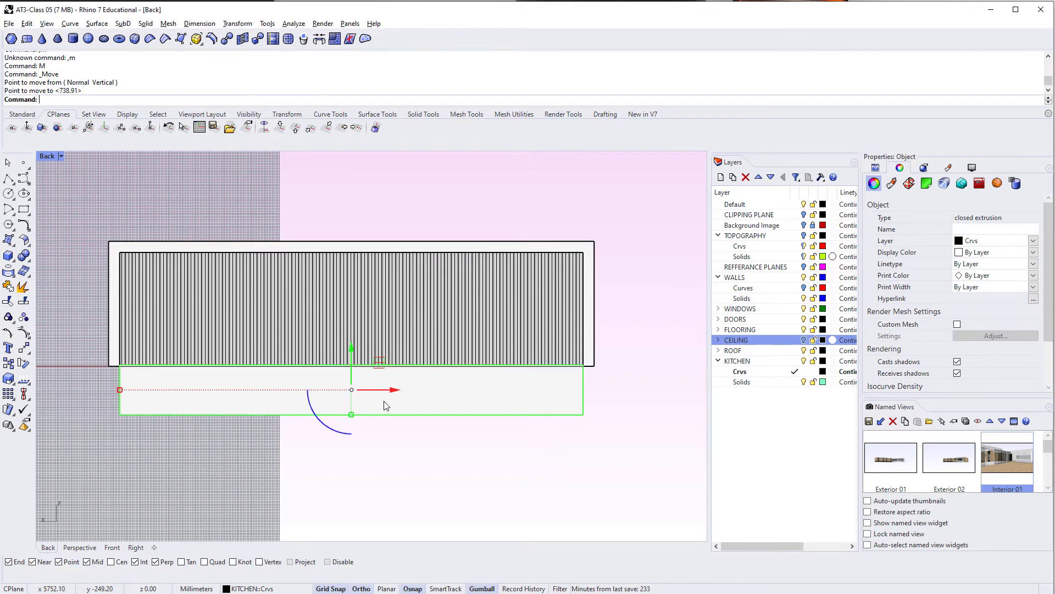
Zoom to the box in the Perspective view and shift it in depth to sit beneath the strips' bases.
{"action": "key", "text": "F4"}
{"action": "type", "text": "ZS"}
{"action": "key", "text": "Return"}
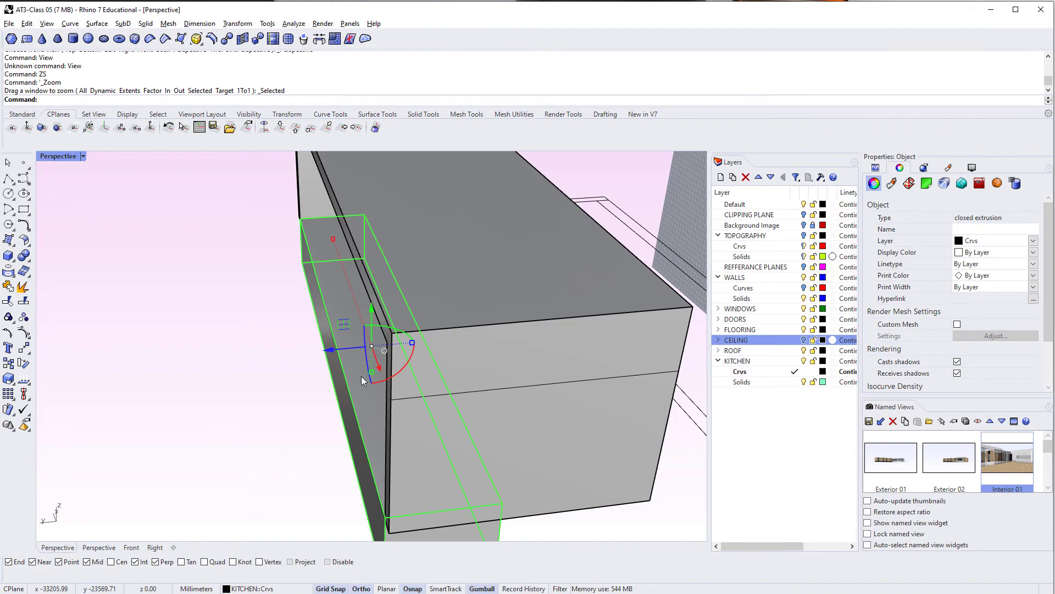
{"action": "right_click_drag", "start_coordinate": [362, 379], "coordinate": [431, 463]}
{"action": "scroll", "coordinate": [424, 461], "scroll_direction": "up", "scroll_amount": 2}
{"action": "key", "text": "Escape"}
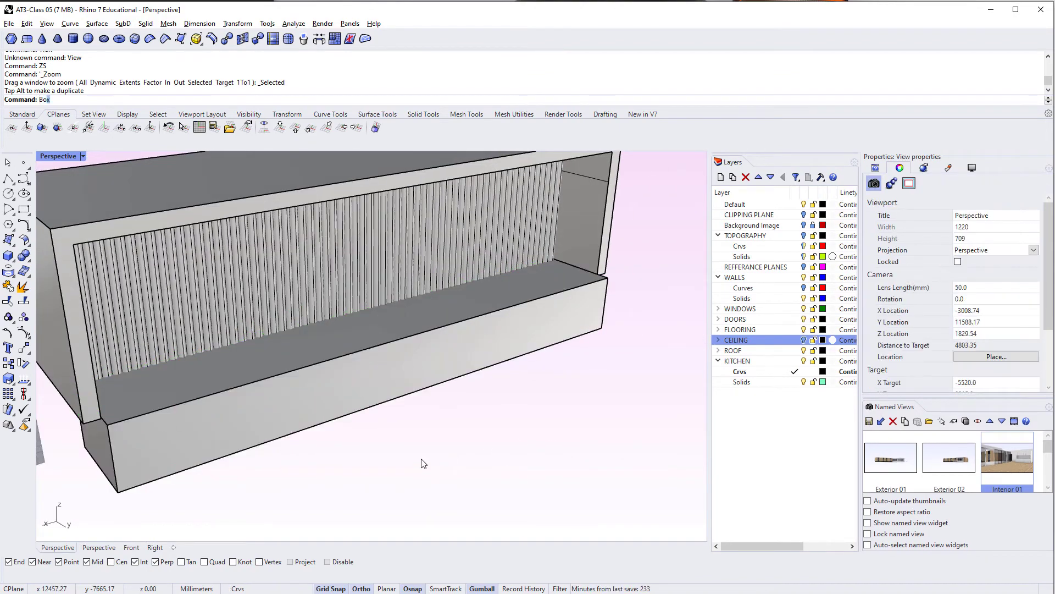
Try to subtract the box from all the half-round strips with BooleanDifference.
{"action": "key", "text": "Return"}
{"action": "scroll", "coordinate": [424, 463], "scroll_direction": "down", "scroll_amount": 5}
{"action": "right_click_drag", "start_coordinate": [448, 435], "coordinate": [372, 295]}
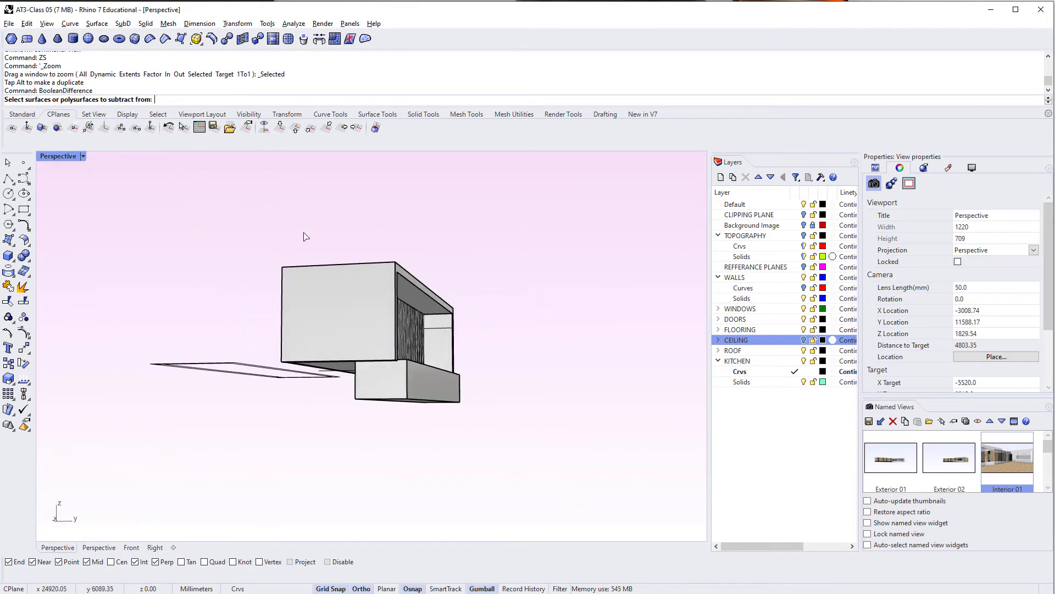
{"action": "left_click_drag", "start_coordinate": [306, 236], "coordinate": [550, 405]}
{"action": "right_click_drag", "start_coordinate": [442, 346], "coordinate": [461, 408]}
{"action": "left_click", "coordinate": [385, 395]}
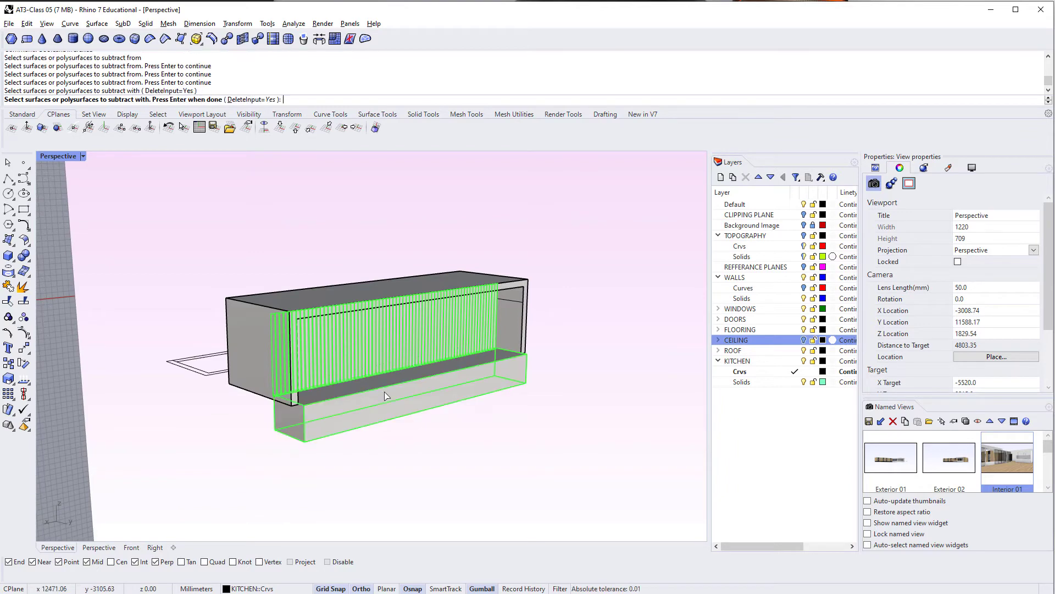
{"action": "key", "text": "Return"}
Delete the box beneath the strips and undo the deletion.
{"action": "right_click_drag", "start_coordinate": [521, 408], "coordinate": [464, 395]}
{"action": "left_click", "coordinate": [463, 395]}
{"action": "key", "text": "Delete"}
{"action": "scroll", "coordinate": [532, 363], "scroll_direction": "up", "scroll_amount": 12}
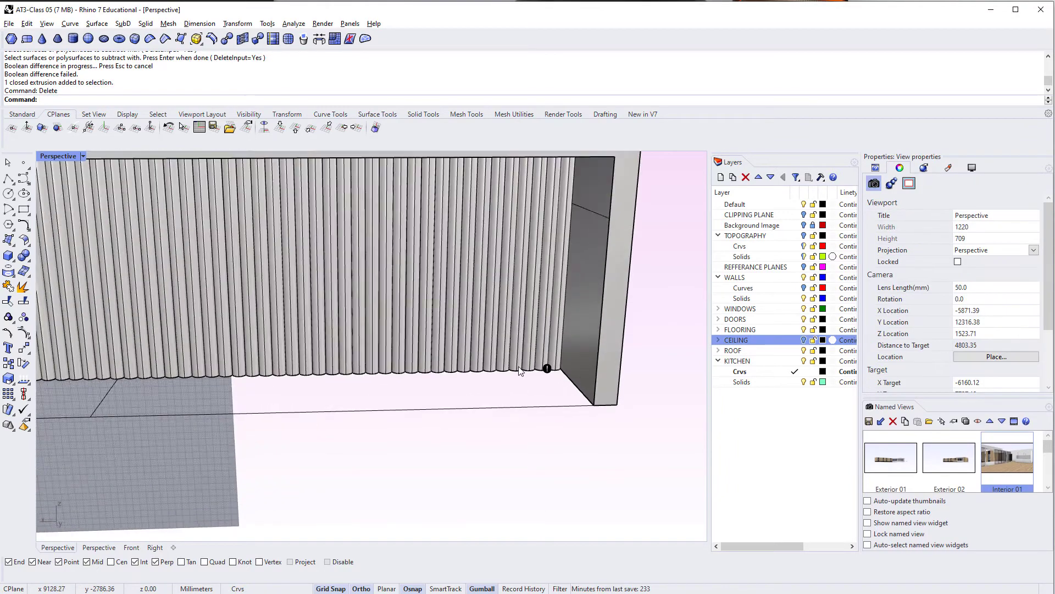
{"action": "right_click_drag", "start_coordinate": [520, 371], "coordinate": [492, 375]}
{"action": "key", "text": "ctrl+z"}
Delete the text dot left at the base of the strips near the end panel.
{"action": "left_click", "coordinate": [554, 367]}
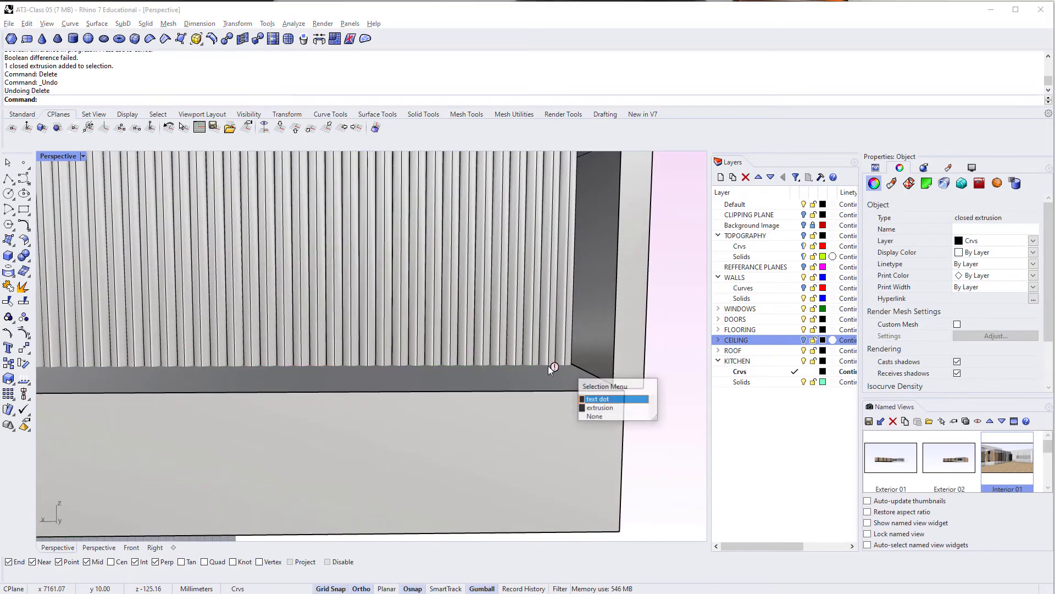
{"action": "key", "text": "Return"}
{"action": "key", "text": "Delete"}
{"action": "scroll", "coordinate": [524, 382], "scroll_direction": "down", "scroll_amount": 5}
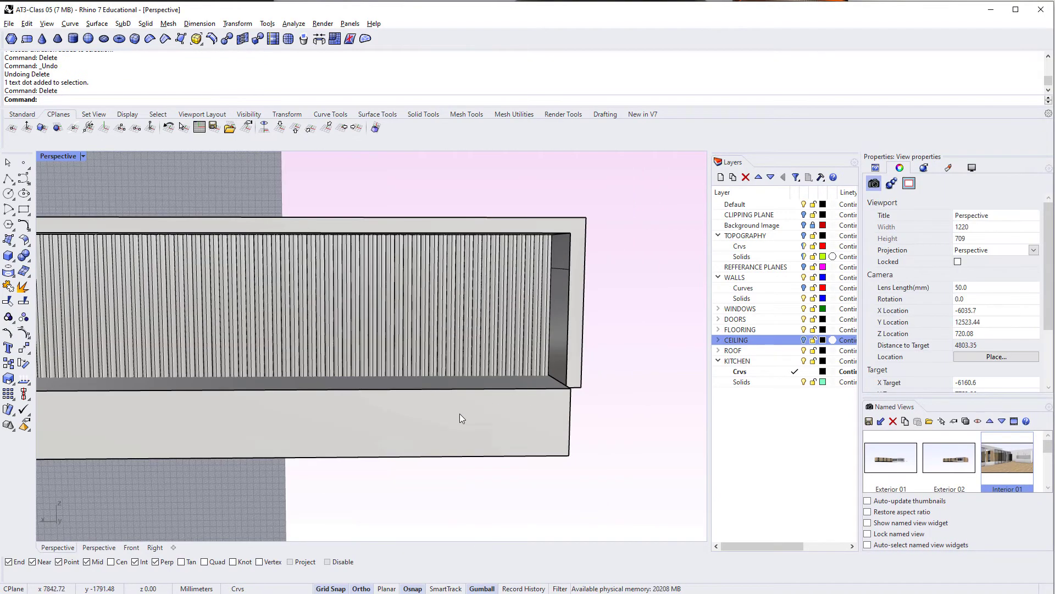
Stretch the box lengthwise along the counter until both ends extend slightly past the end panels.
{"action": "left_click", "coordinate": [449, 416]}
{"action": "right_click_drag", "start_coordinate": [449, 416], "coordinate": [479, 402]}
{"action": "scroll", "coordinate": [296, 442], "scroll_direction": "down", "scroll_amount": 4}
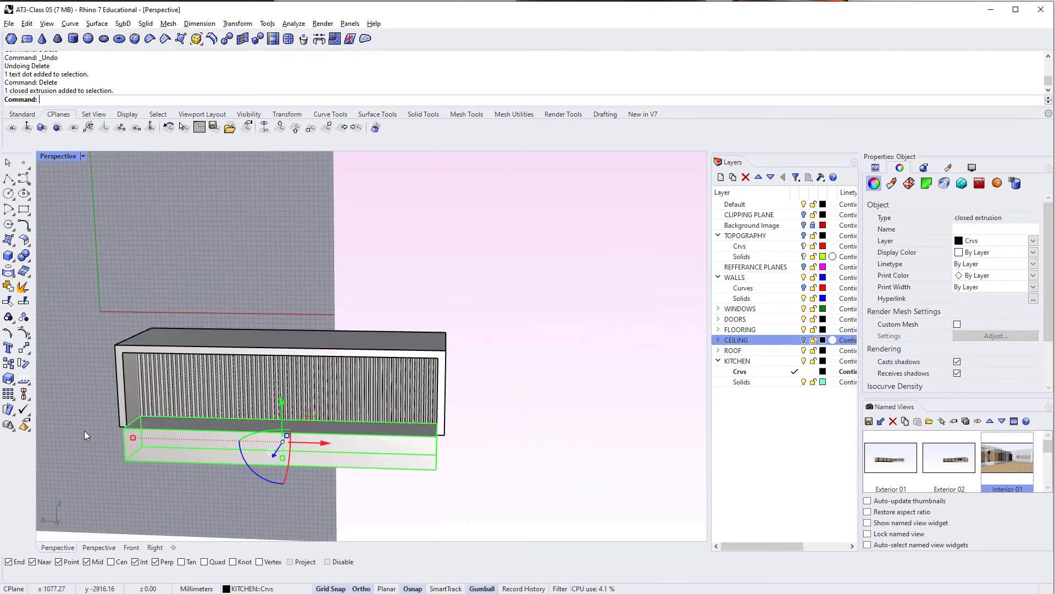
{"action": "left_click_drag", "start_coordinate": [122, 441], "coordinate": [111, 441]}
{"action": "left_click", "coordinate": [466, 500]}
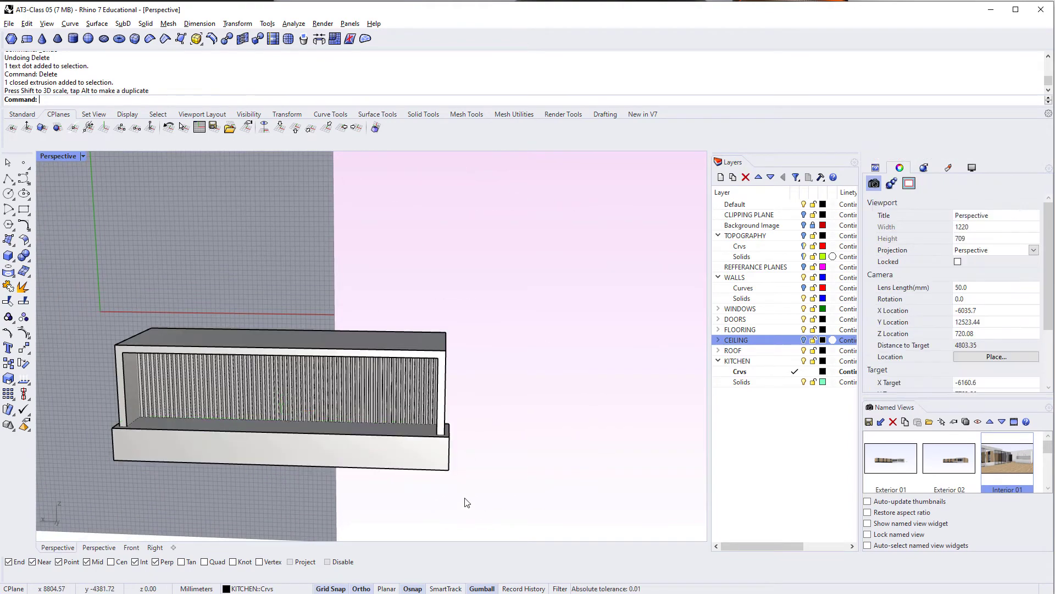
Try to subtract the lengthened box from the half-round strips with BooleanDifference.
{"action": "right_click_drag", "start_coordinate": [465, 497], "coordinate": [277, 319]}
{"action": "left_click", "coordinate": [493, 378]}
{"action": "right_click_drag", "start_coordinate": [494, 378], "coordinate": [422, 312]}
{"action": "left_click_drag", "start_coordinate": [485, 404], "coordinate": [486, 405]}
{"action": "right_click_drag", "start_coordinate": [486, 406], "coordinate": [426, 426]}
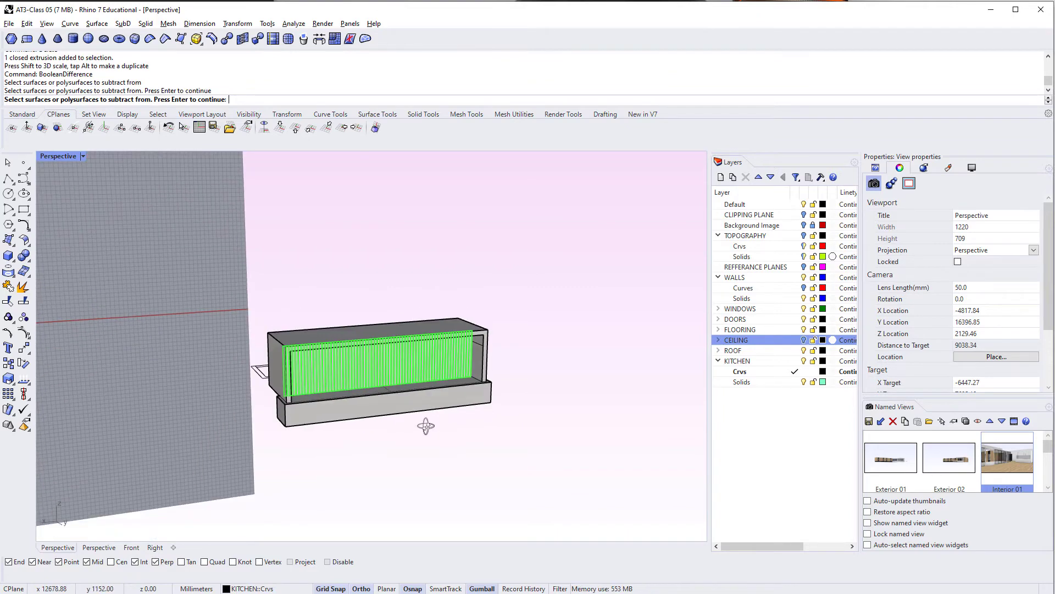
{"action": "left_click", "coordinate": [456, 414]}
{"action": "key", "text": "Return"}
{"action": "key", "text": "Return"}
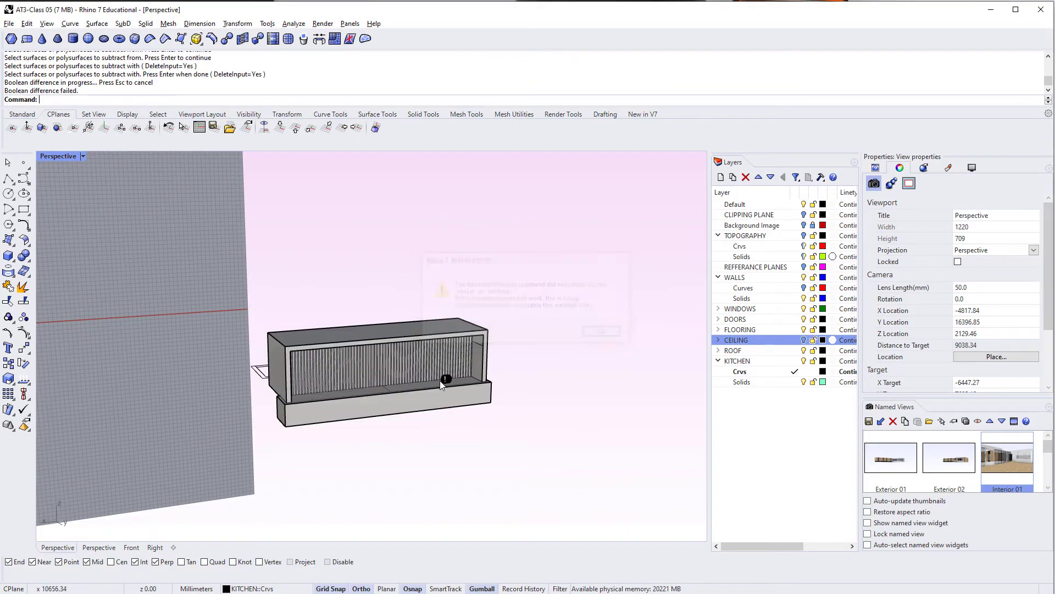
Examine the marker dots at the strip bases and undo the BooleanDifference.
{"action": "scroll", "coordinate": [438, 378], "scroll_direction": "up", "scroll_amount": 5}
{"action": "scroll", "coordinate": [443, 378], "scroll_direction": "up", "scroll_amount": 5}
{"action": "left_click", "coordinate": [452, 390]}
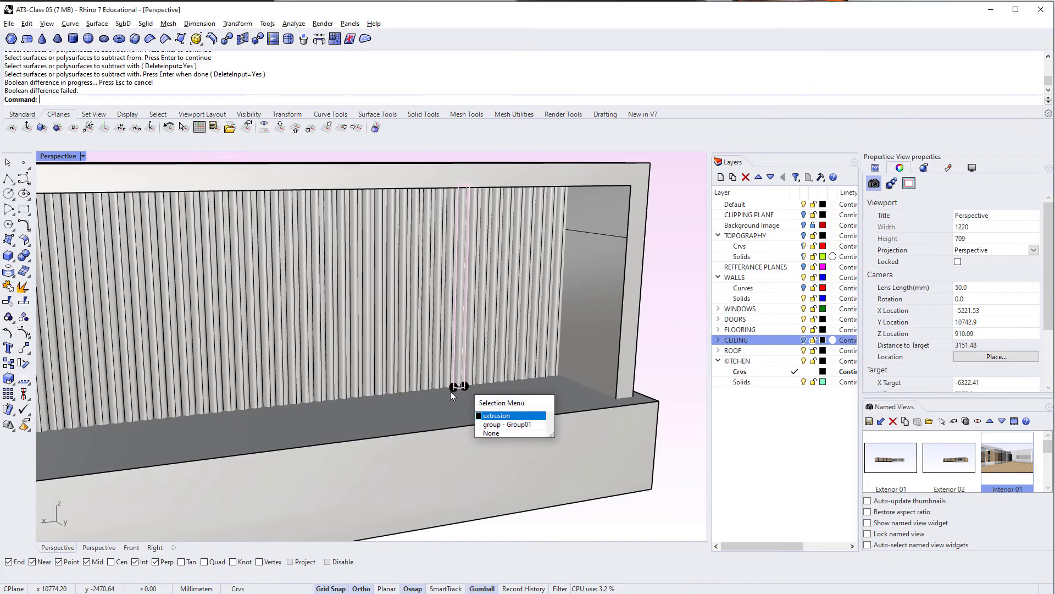
{"action": "left_click", "coordinate": [454, 391]}
{"action": "left_click", "coordinate": [454, 390]}
{"action": "left_click", "coordinate": [454, 391]}
{"action": "scroll", "coordinate": [454, 431], "scroll_direction": "down", "scroll_amount": 6}
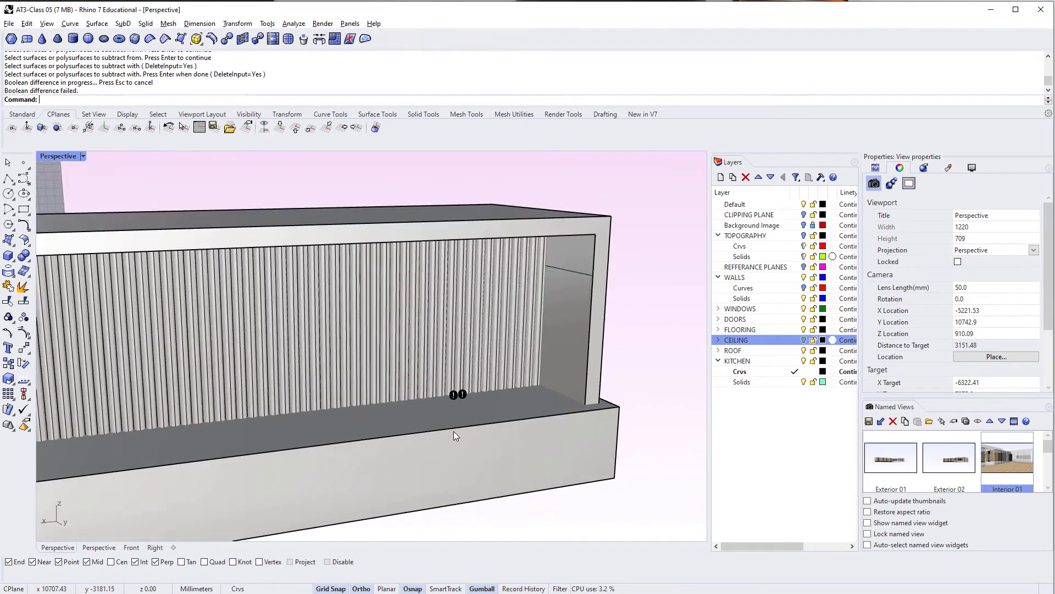
{"action": "right_click_drag", "start_coordinate": [481, 503], "coordinate": [477, 487]}
{"action": "key", "text": "ctrl+z"}
Isolate the half-round strips together with the cutting box beneath them.
{"action": "left_click", "coordinate": [314, 461]}
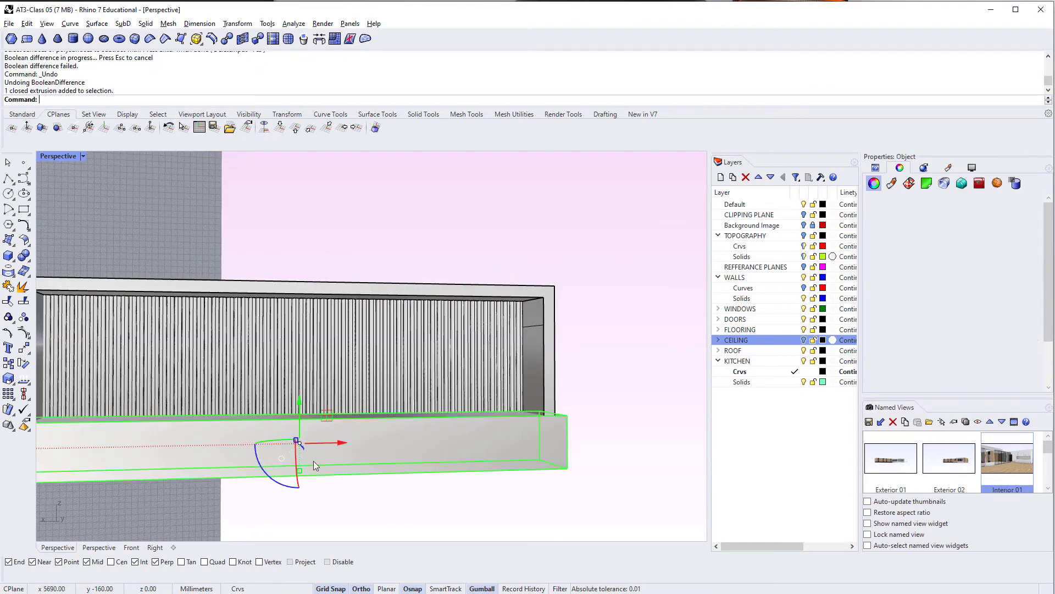
{"action": "scroll", "coordinate": [446, 445], "scroll_direction": "down", "scroll_amount": 5}
{"action": "right_click_drag", "start_coordinate": [446, 445], "coordinate": [450, 451]}
{"action": "right_click_drag", "start_coordinate": [405, 482], "coordinate": [417, 466]}
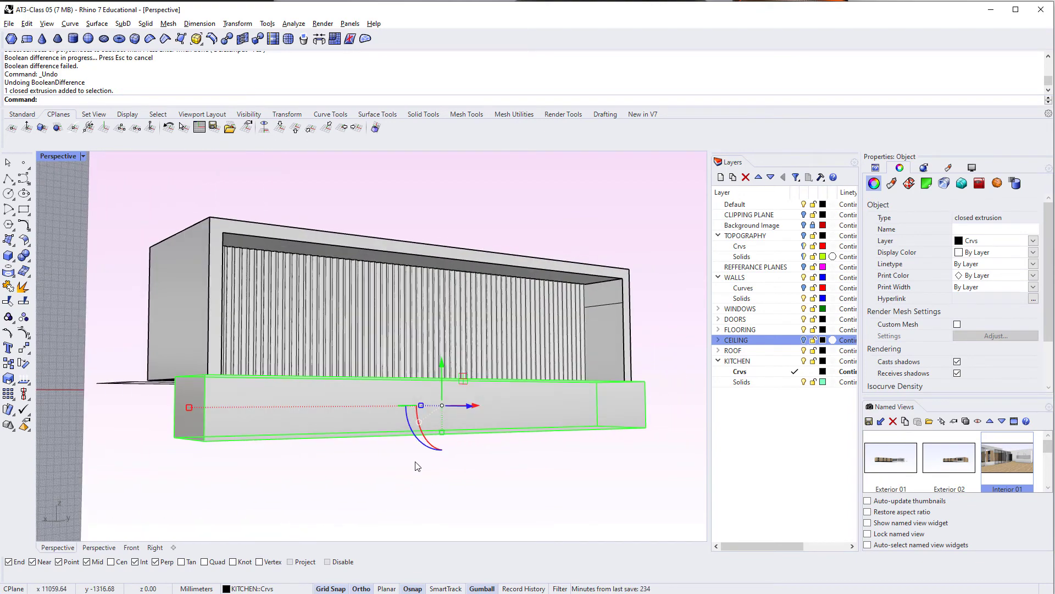
{"action": "scroll", "coordinate": [379, 420], "scroll_direction": "down", "scroll_amount": 2}
{"action": "left_click_drag", "start_coordinate": [217, 236], "coordinate": [568, 404]}
{"action": "right_click_drag", "start_coordinate": [488, 462], "coordinate": [401, 427]}
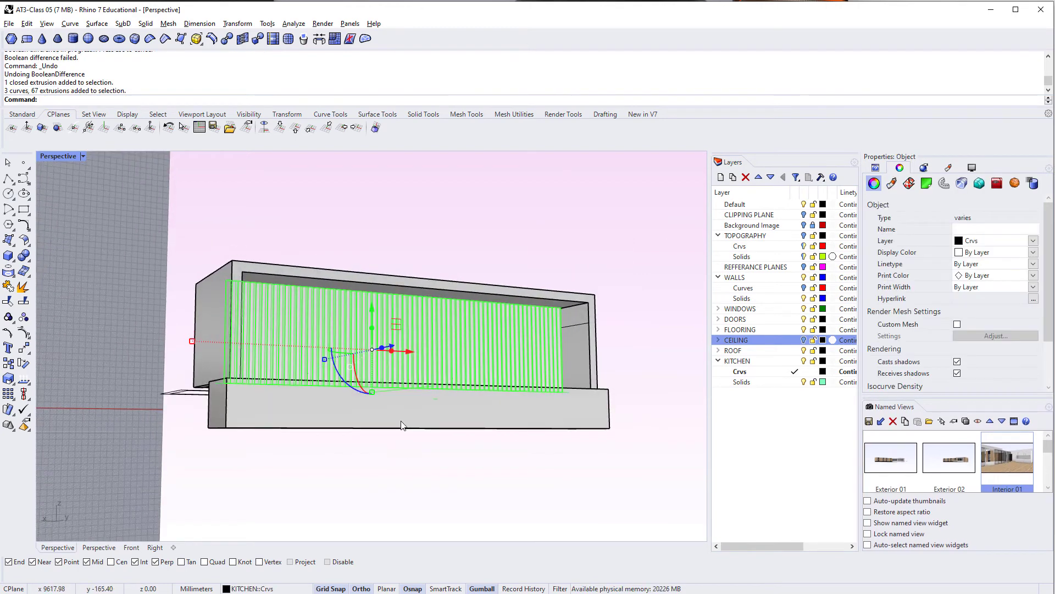
{"action": "left_click", "coordinate": [400, 426], "text": "shift"}
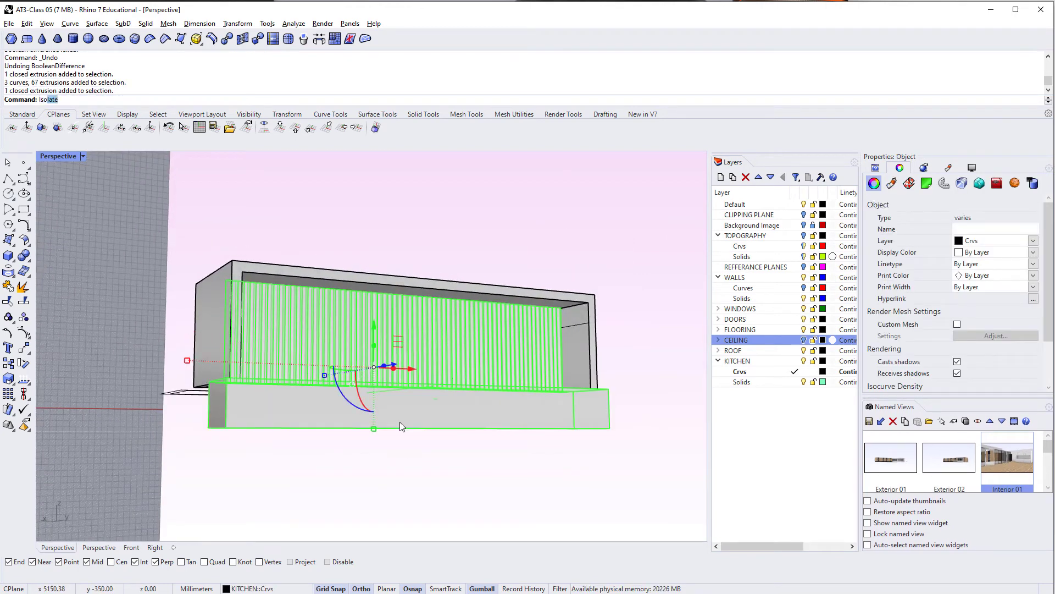
{"action": "key", "text": "Return"}
{"action": "key", "text": "Escape"}
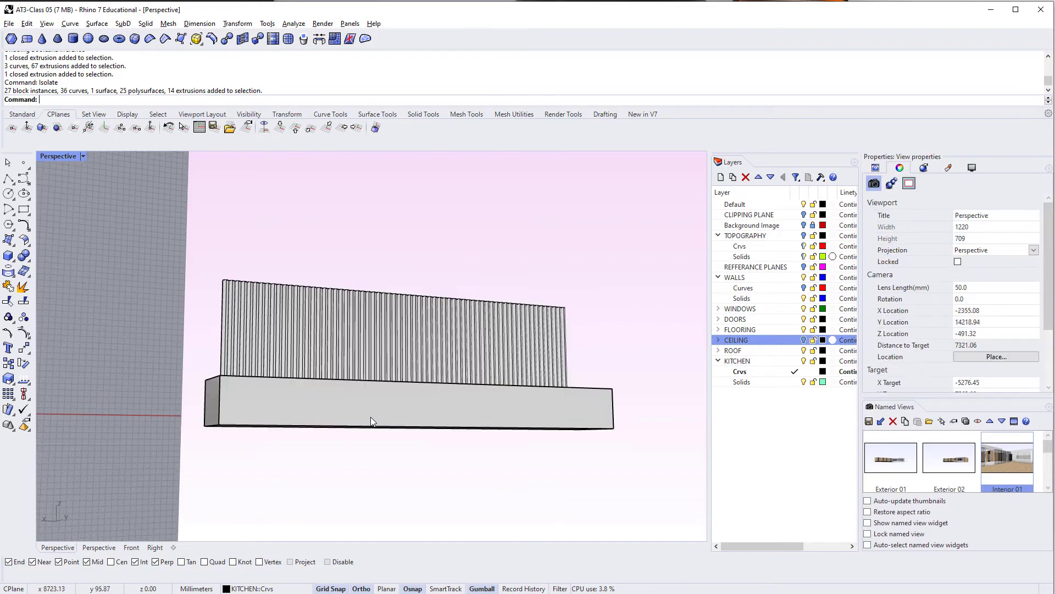
Shift the cutting box slightly across its depth so it extends past the back faces of the strips.
{"action": "right_click_drag", "start_coordinate": [370, 416], "coordinate": [463, 440]}
{"action": "scroll", "coordinate": [431, 401], "scroll_direction": "up", "scroll_amount": 4}
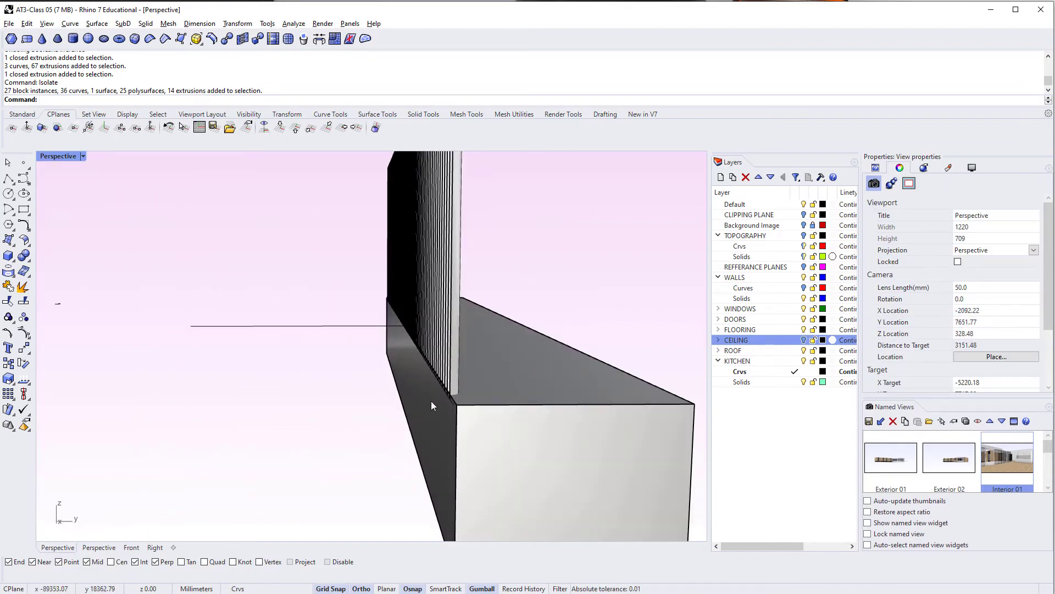
{"action": "scroll", "coordinate": [439, 400], "scroll_direction": "up", "scroll_amount": 3}
{"action": "left_click", "coordinate": [424, 407]}
{"action": "right_click_drag", "start_coordinate": [424, 408], "coordinate": [414, 361]}
{"action": "left_click_drag", "start_coordinate": [461, 357], "coordinate": [453, 356]}
{"action": "scroll", "coordinate": [385, 405], "scroll_direction": "down", "scroll_amount": 4}
{"action": "right_click_drag", "start_coordinate": [432, 411], "coordinate": [386, 419]}
{"action": "key", "text": "Escape"}
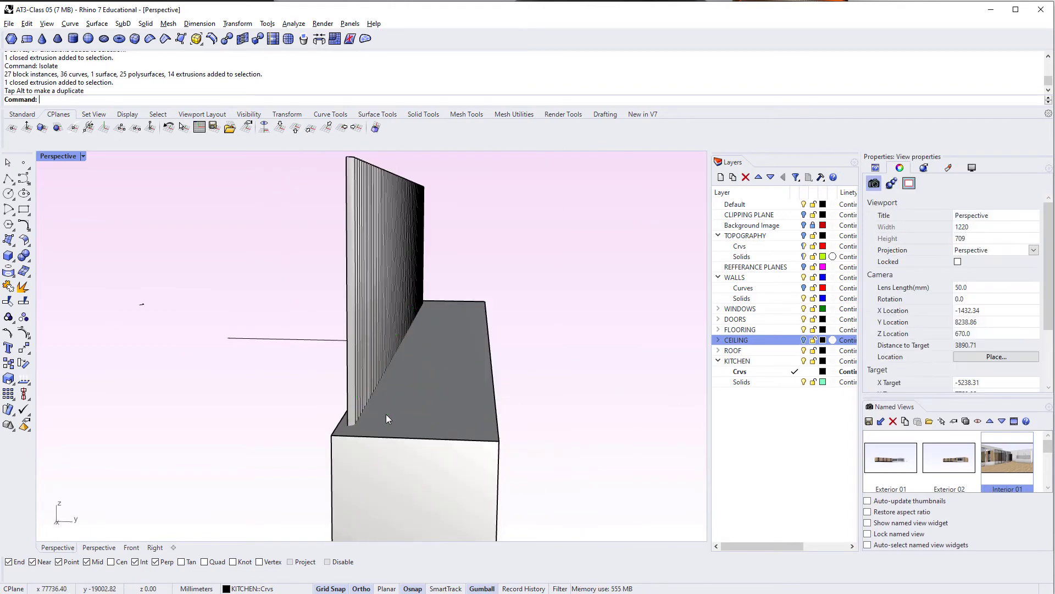
Try to subtract the shifted box from the isolated strips with BooleanDifference and undo the operation.
{"action": "type", "text": "BooleanDifference"}
{"action": "key", "text": "Return"}
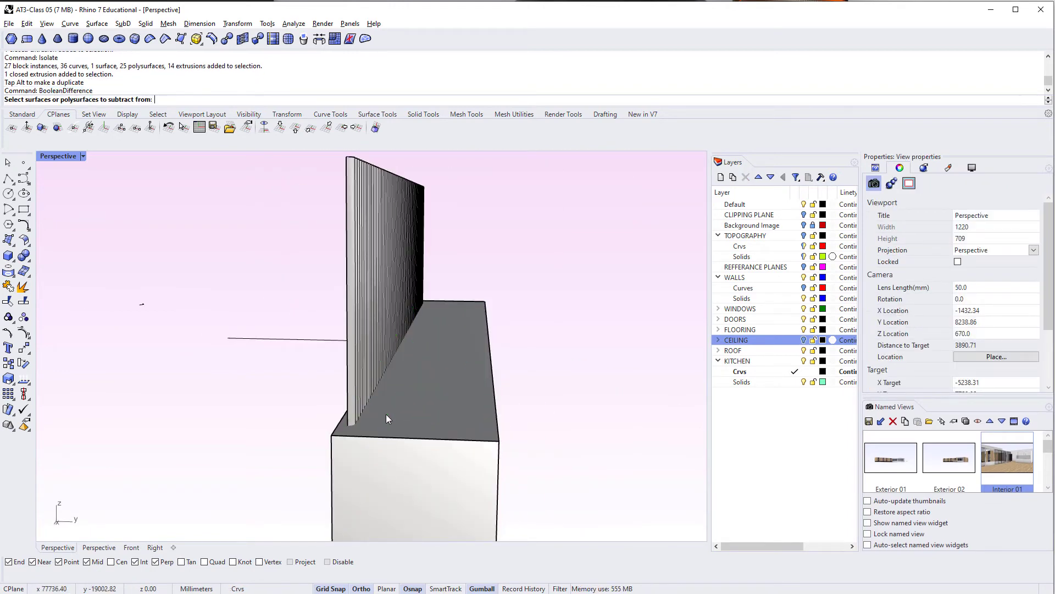
{"action": "scroll", "coordinate": [620, 229], "scroll_direction": "down", "scroll_amount": 3}
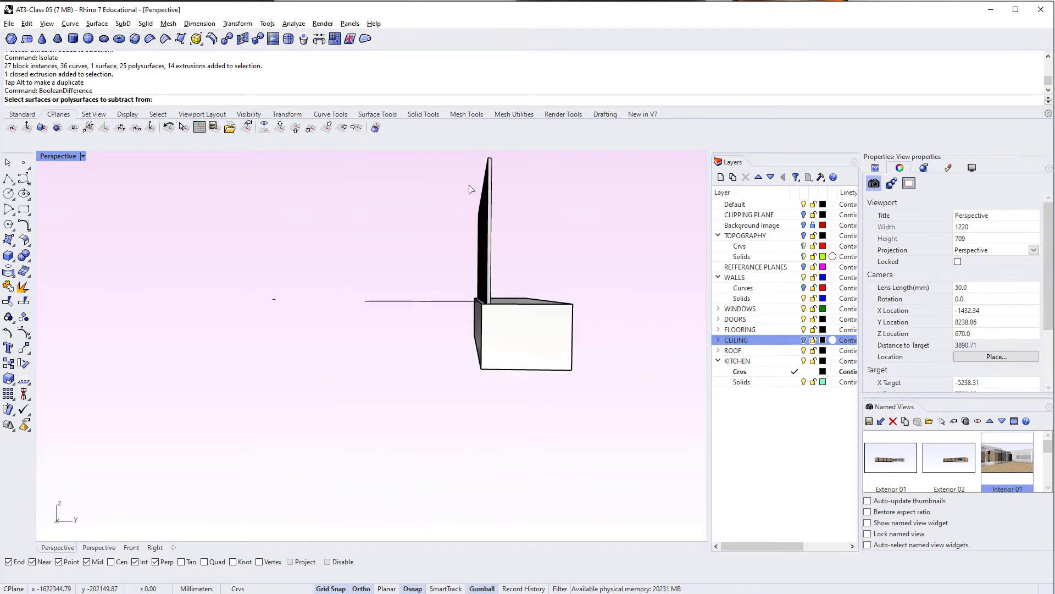
{"action": "left_click", "coordinate": [485, 231]}
{"action": "key", "text": "Return"}
{"action": "left_click", "coordinate": [542, 320]}
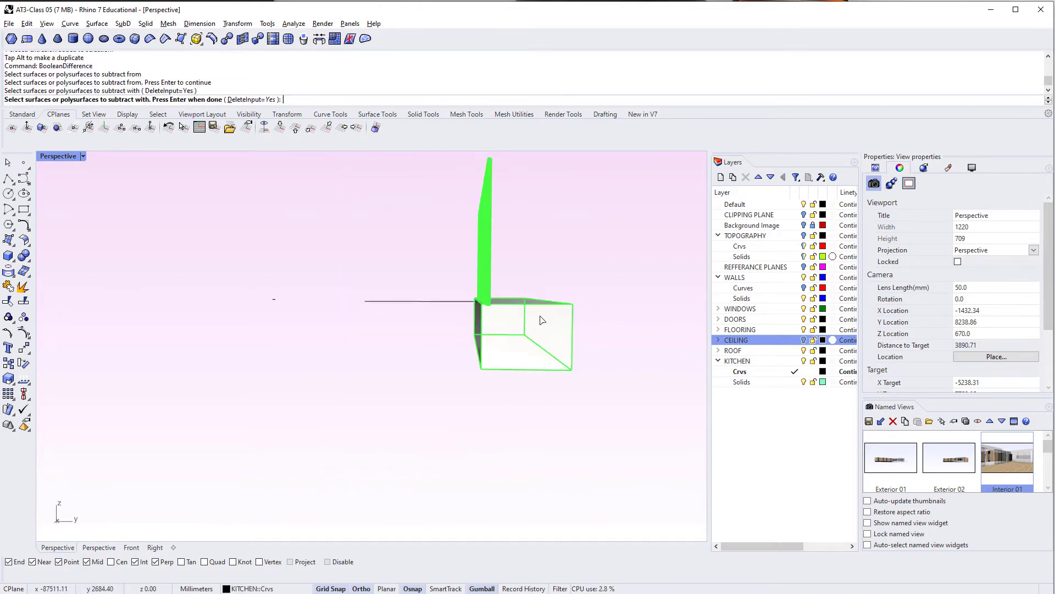
{"action": "key", "text": "Return"}
{"action": "left_click", "coordinate": [601, 331]}
{"action": "key", "text": "ctrl+z"}
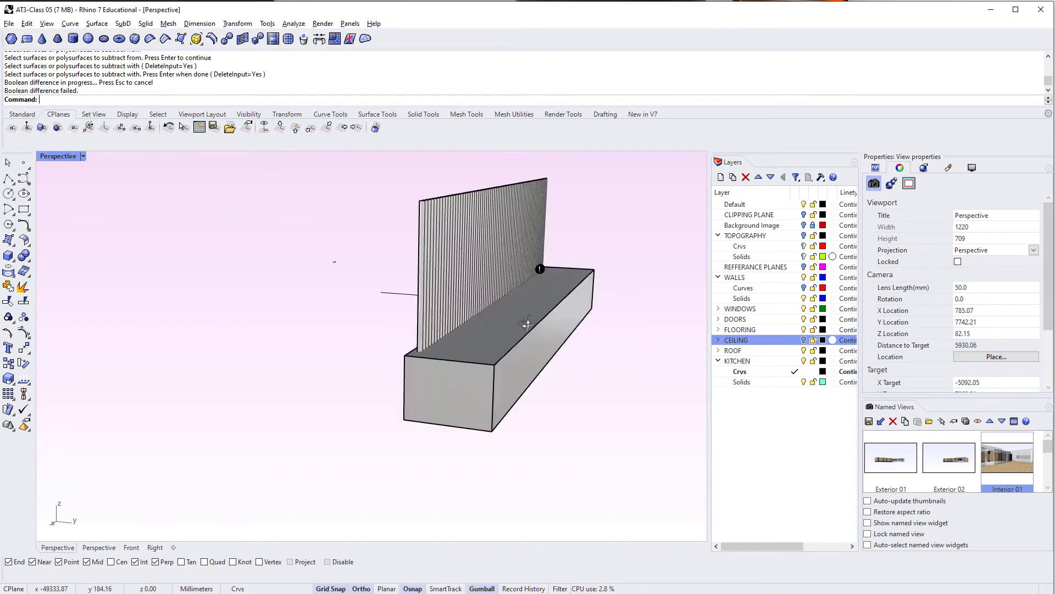
Explode the cutting box into separate surfaces.
{"action": "right_click_drag", "start_coordinate": [586, 336], "coordinate": [538, 353]}
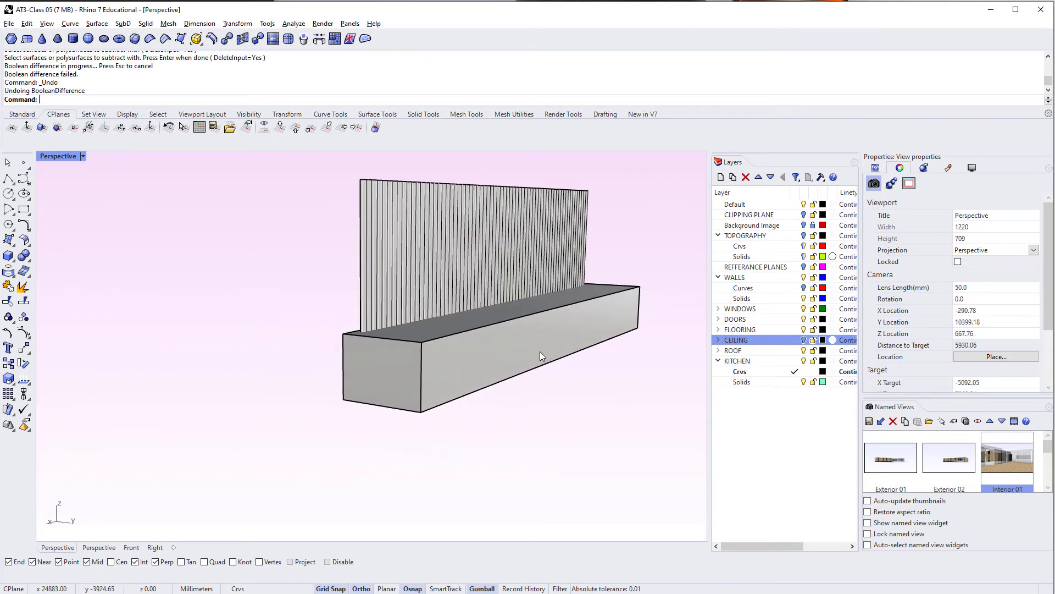
{"action": "left_click", "coordinate": [522, 352]}
{"action": "key", "text": "Return"}
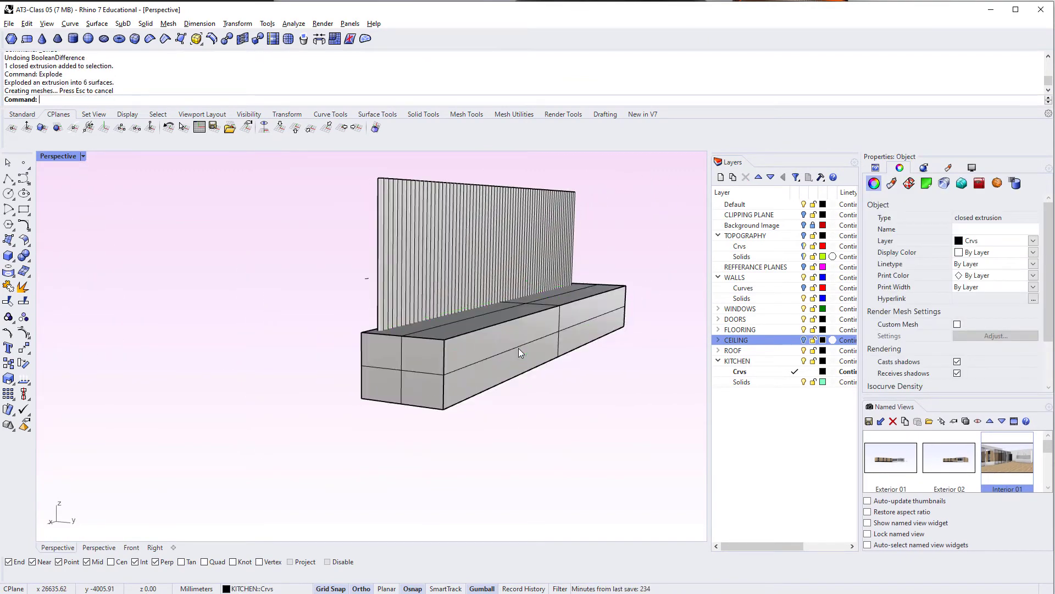
Delete the side, end and bottom surfaces of the exploded box, keeping only its top face as a cutting plane.
{"action": "left_click", "coordinate": [519, 348]}
{"action": "right_click_drag", "start_coordinate": [519, 348], "coordinate": [498, 316]}
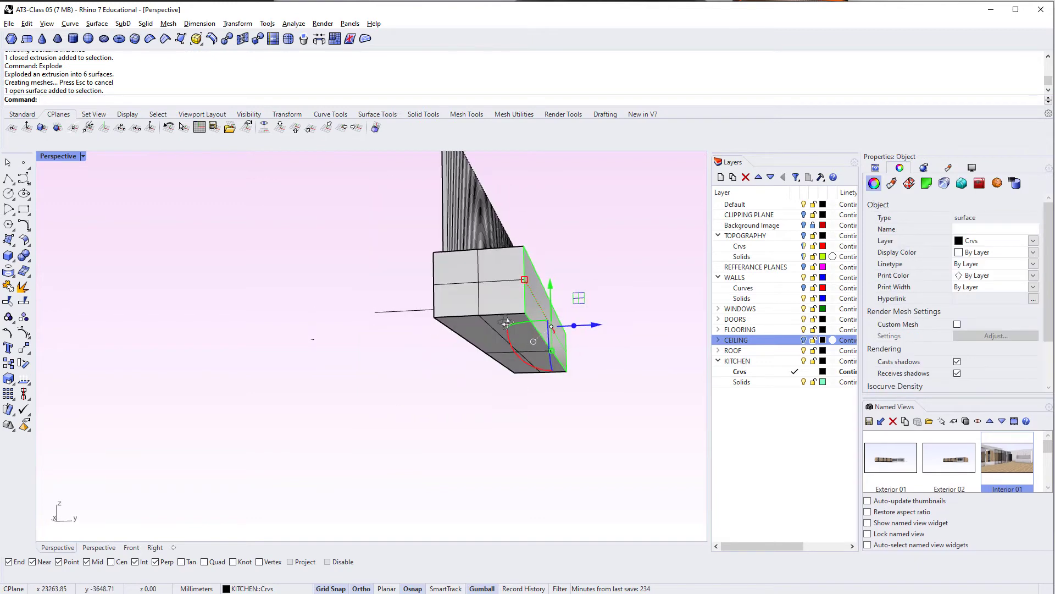
{"action": "type", "text": "De"}
{"action": "key", "text": "Return"}
{"action": "left_click", "coordinate": [495, 311]}
{"action": "type", "text": "De"}
{"action": "key", "text": "Return"}
{"action": "left_click", "coordinate": [497, 337]}
{"action": "type", "text": "De"}
{"action": "key", "text": "Return"}
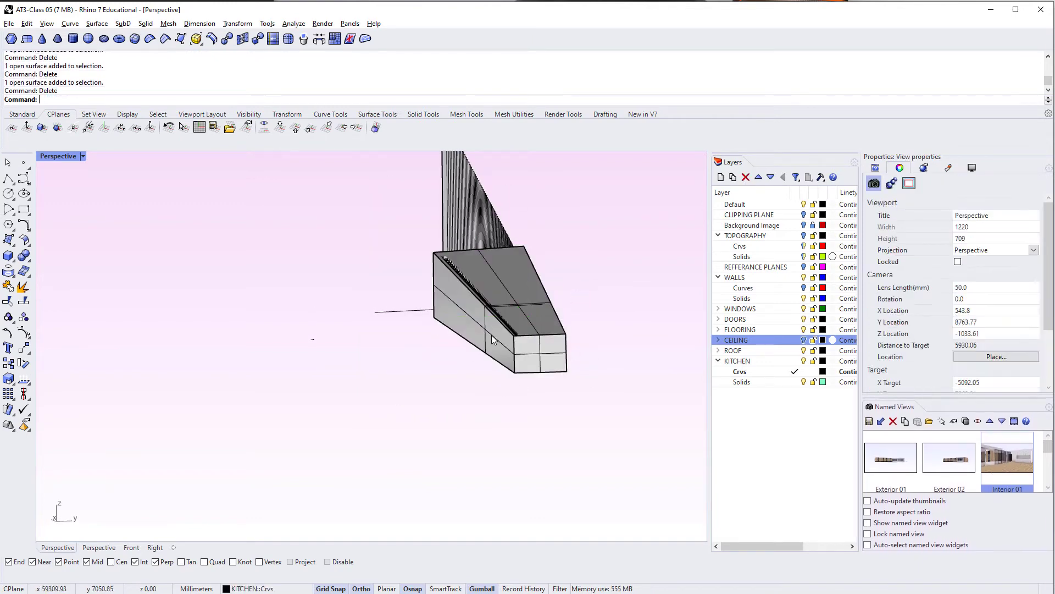
{"action": "left_click", "coordinate": [494, 337]}
{"action": "type", "text": "De"}
{"action": "key", "text": "Return"}
{"action": "left_click", "coordinate": [521, 354]}
{"action": "type", "text": "De"}
{"action": "key", "text": "Return"}
Trim away the portions of all the strips below the flat surface, using that surface as the cutting object.
{"action": "right_click_drag", "start_coordinate": [520, 356], "coordinate": [418, 352]}
{"action": "type", "text": "Trim"}
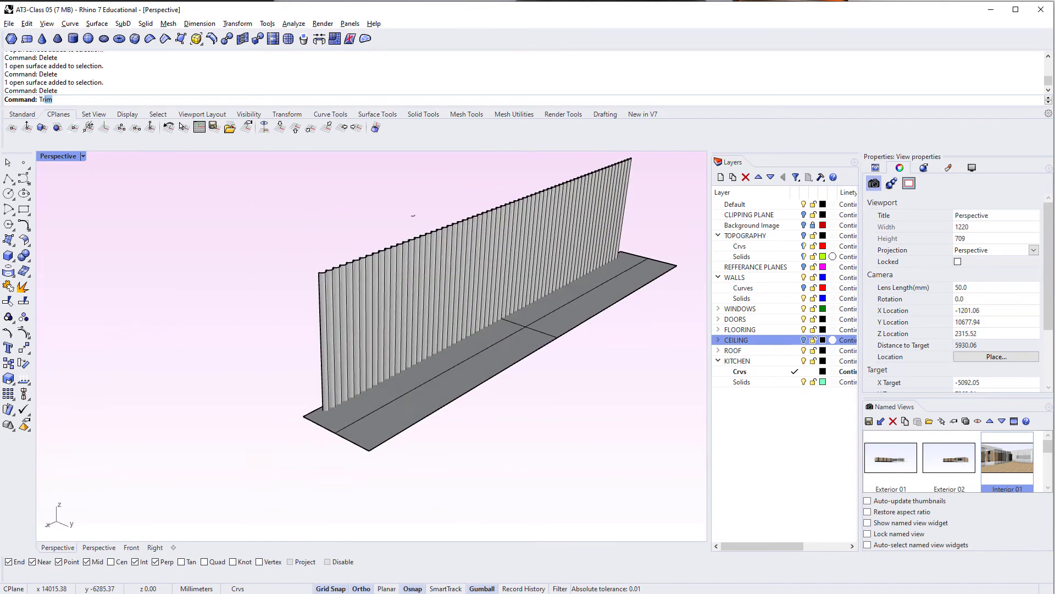
{"action": "left_click", "coordinate": [421, 385]}
{"action": "right_click_drag", "start_coordinate": [417, 427], "coordinate": [369, 430]}
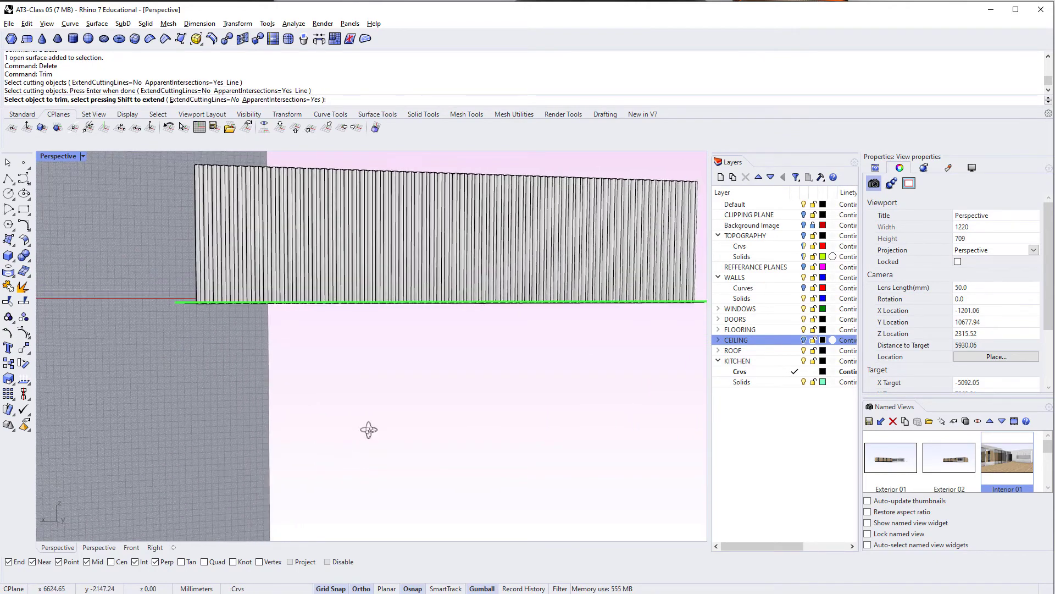
{"action": "key", "text": "F3"}
{"action": "key", "text": "F4"}
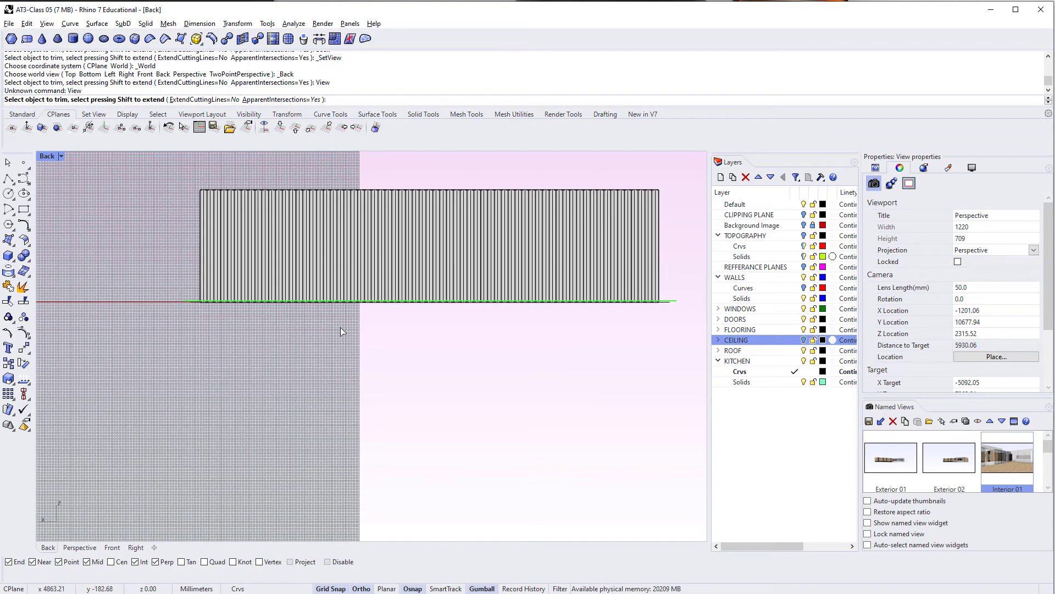
{"action": "key", "text": "F3"}
{"action": "scroll", "coordinate": [483, 340], "scroll_direction": "up", "scroll_amount": 5}
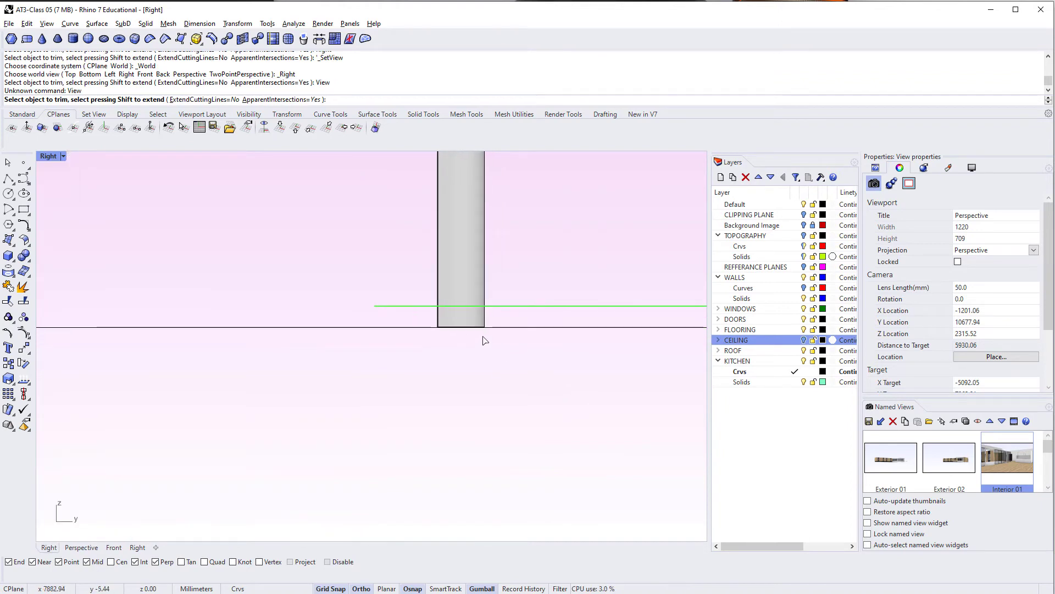
{"action": "scroll", "coordinate": [489, 329], "scroll_direction": "up", "scroll_amount": 4}
{"action": "scroll", "coordinate": [546, 314], "scroll_direction": "up", "scroll_amount": 3}
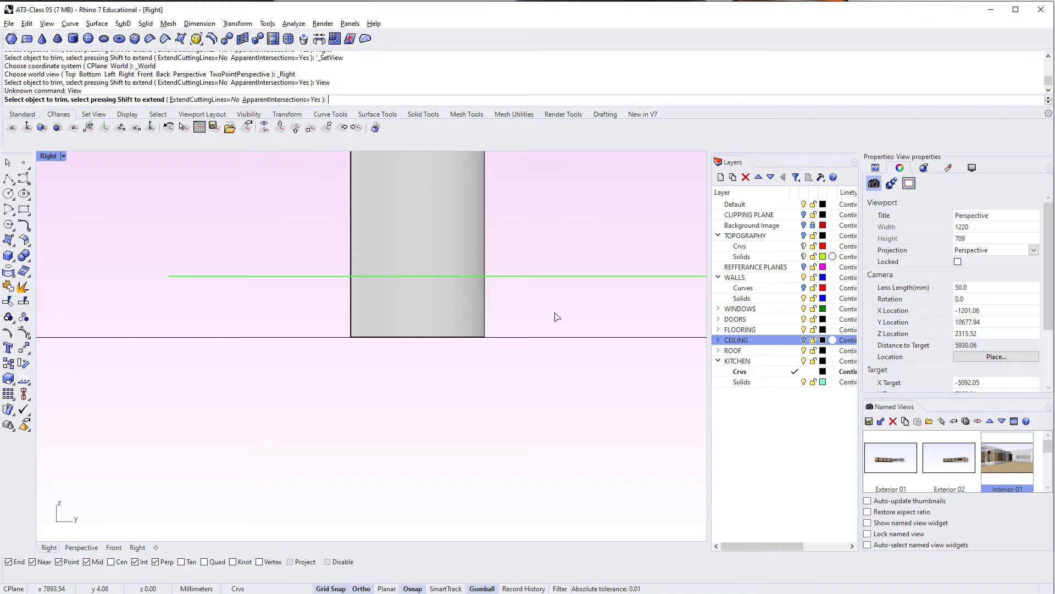
{"action": "left_click_drag", "start_coordinate": [300, 313], "coordinate": [300, 312]}
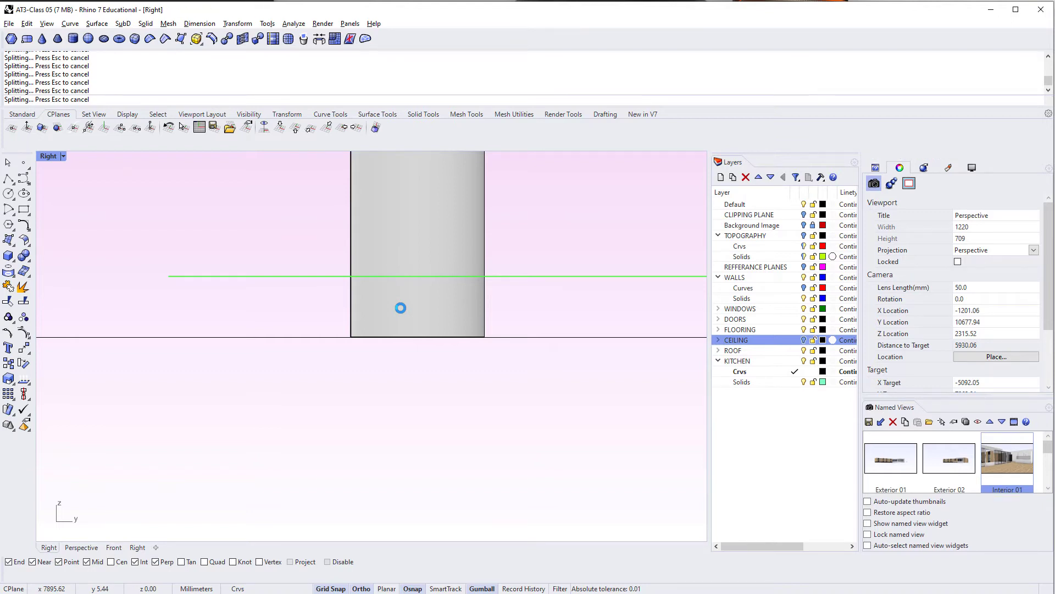
{"action": "key", "text": "Return"}
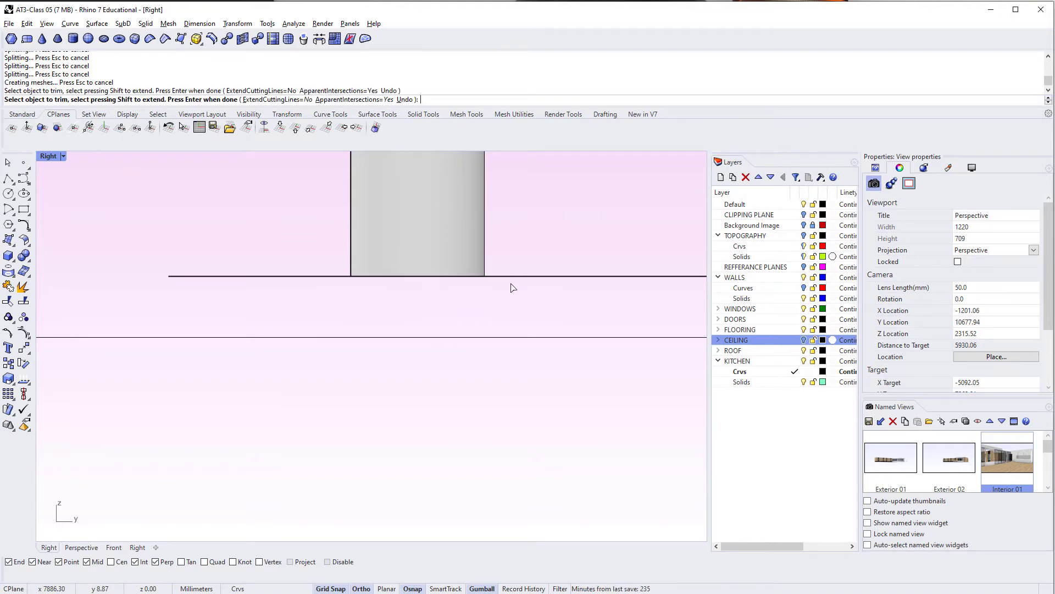
Delete the flat cutting surface in the perspective view and show the hidden objects again.
{"action": "key", "text": "ctrl+F4"}
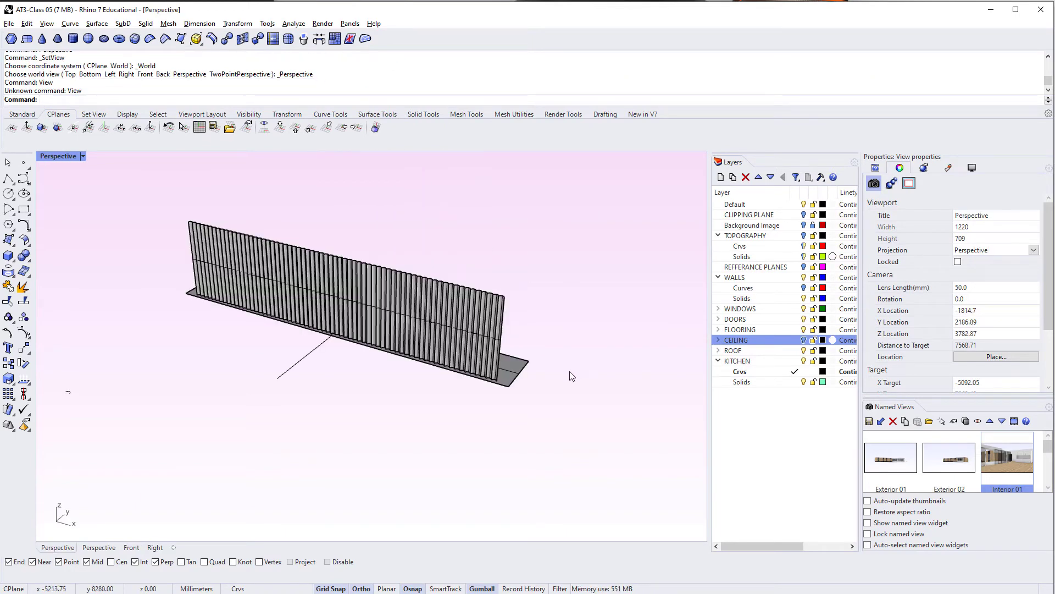
{"action": "left_click", "coordinate": [512, 380]}
{"action": "right_click_drag", "start_coordinate": [512, 380], "coordinate": [289, 322]}
{"action": "key", "text": "Delete"}
{"action": "type", "text": "Show"}
{"action": "key", "text": "Return"}
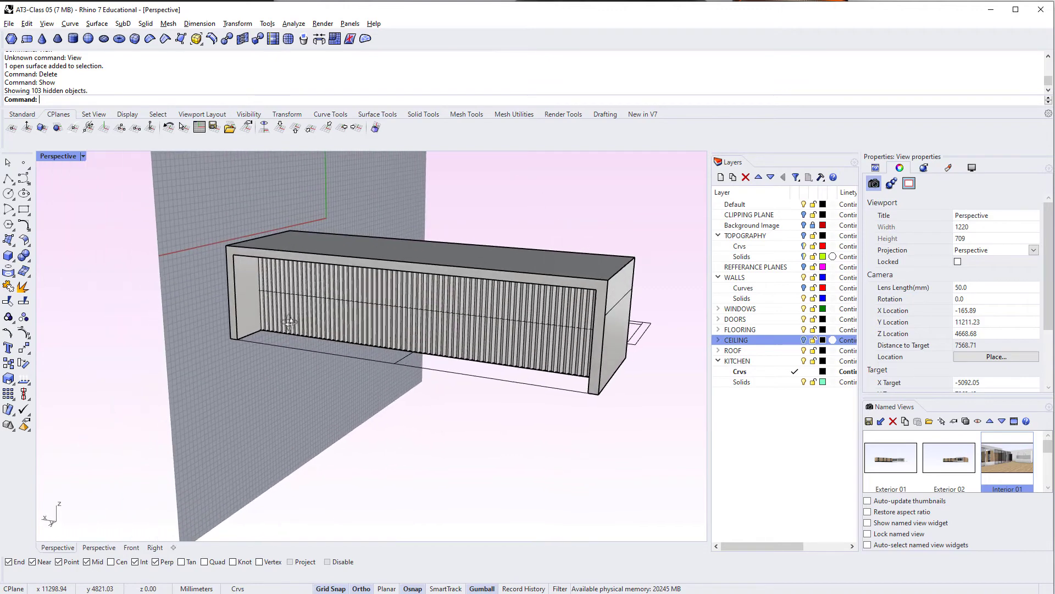
Examine the trimmed slats on the counter front in Rendered display and return the viewport to Shaded.
{"action": "left_click", "coordinate": [83, 156]}
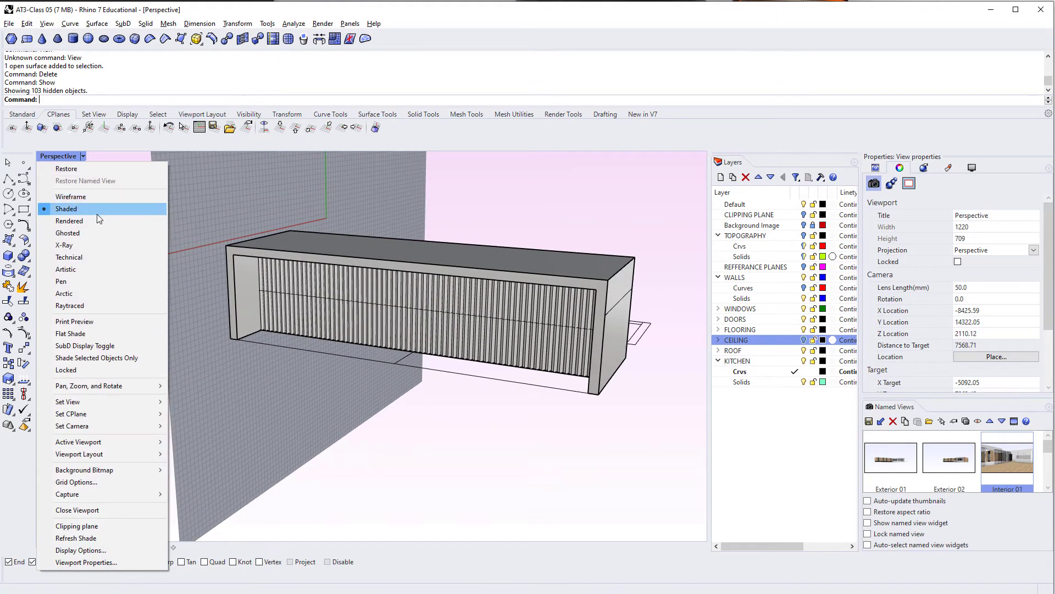
{"action": "left_click", "coordinate": [98, 222]}
{"action": "right_click_drag", "start_coordinate": [341, 488], "coordinate": [339, 428]}
{"action": "scroll", "coordinate": [493, 340], "scroll_direction": "up", "scroll_amount": 6}
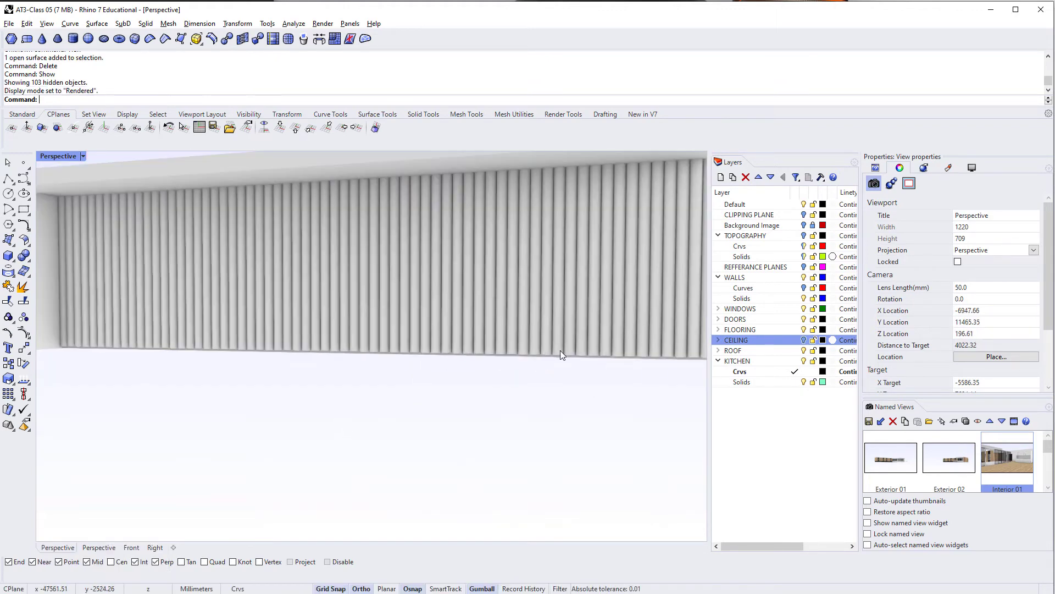
{"action": "scroll", "coordinate": [518, 358], "scroll_direction": "down", "scroll_amount": 2}
{"action": "right_click_drag", "start_coordinate": [518, 358], "coordinate": [484, 367]}
{"action": "right_click_drag", "start_coordinate": [483, 368], "coordinate": [542, 383]}
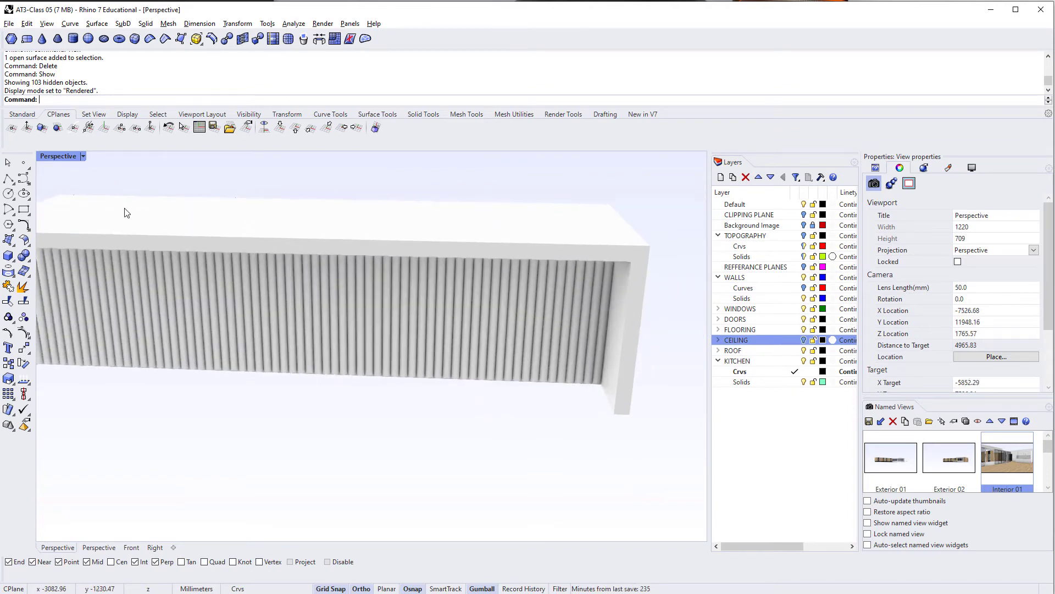
{"action": "left_click", "coordinate": [83, 156]}
{"action": "left_click", "coordinate": [97, 207]}
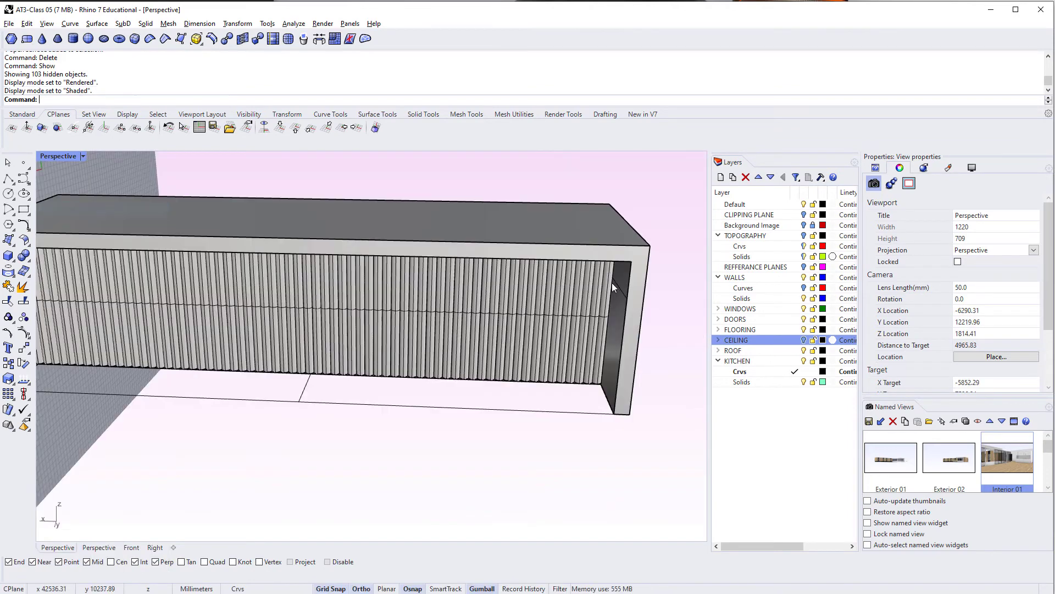
{"action": "mouse_move", "coordinate": [612, 282]}
{"action": "right_mouse_down"}
{"action": "mouse_move", "coordinate": [407, 273]}
{"action": "mouse_move", "coordinate": [379, 294]}
{"action": "mouse_move", "coordinate": [387, 308]}
{"action": "right_mouse_up"}
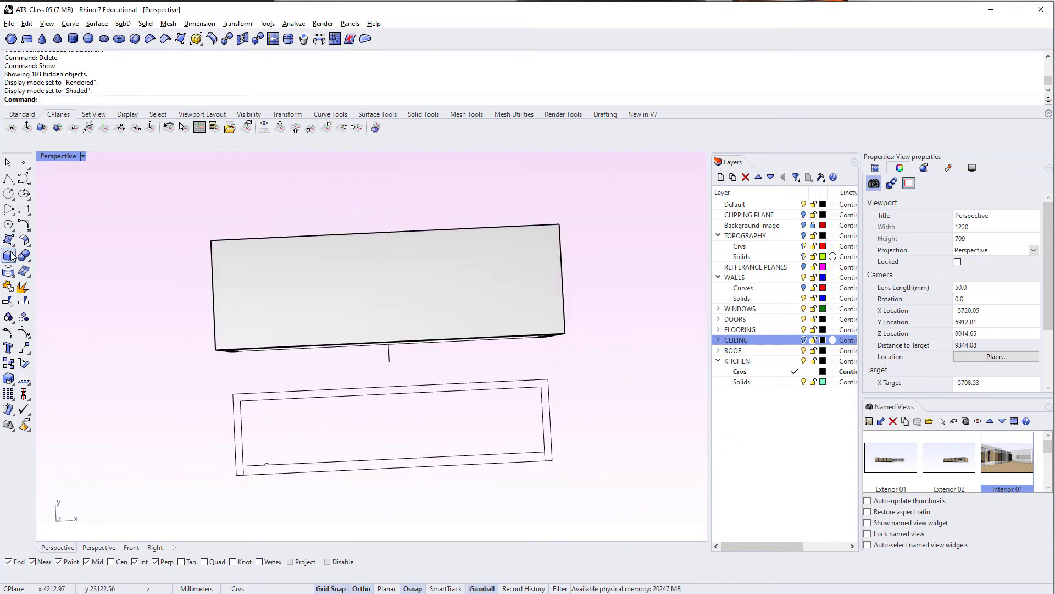
{"action": "right_click_drag", "start_coordinate": [210, 361], "coordinate": [222, 332]}
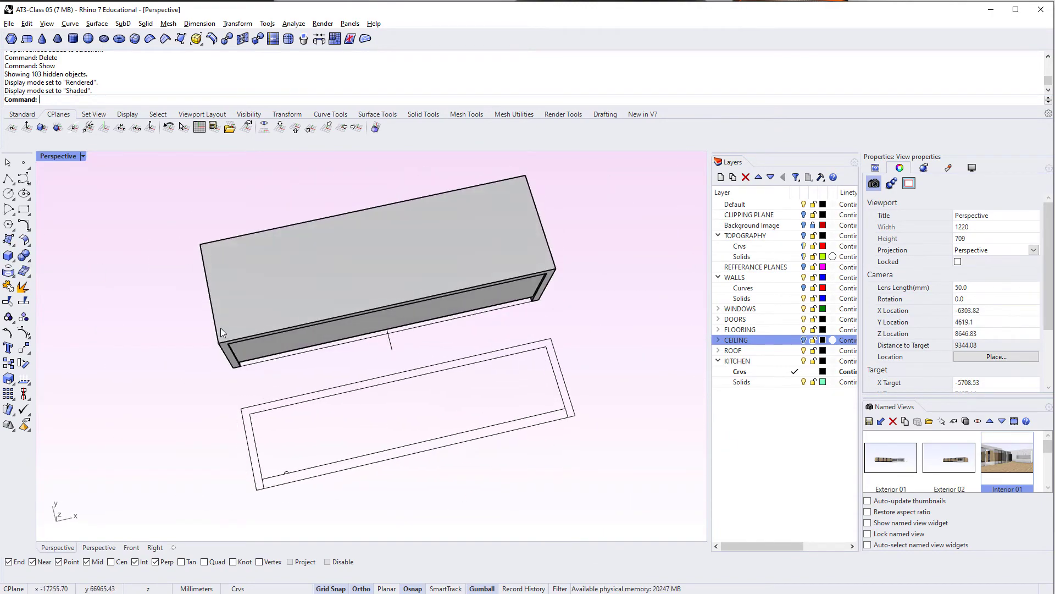
{"action": "left_click", "coordinate": [9, 256]}
{"action": "left_click", "coordinate": [325, 269]}
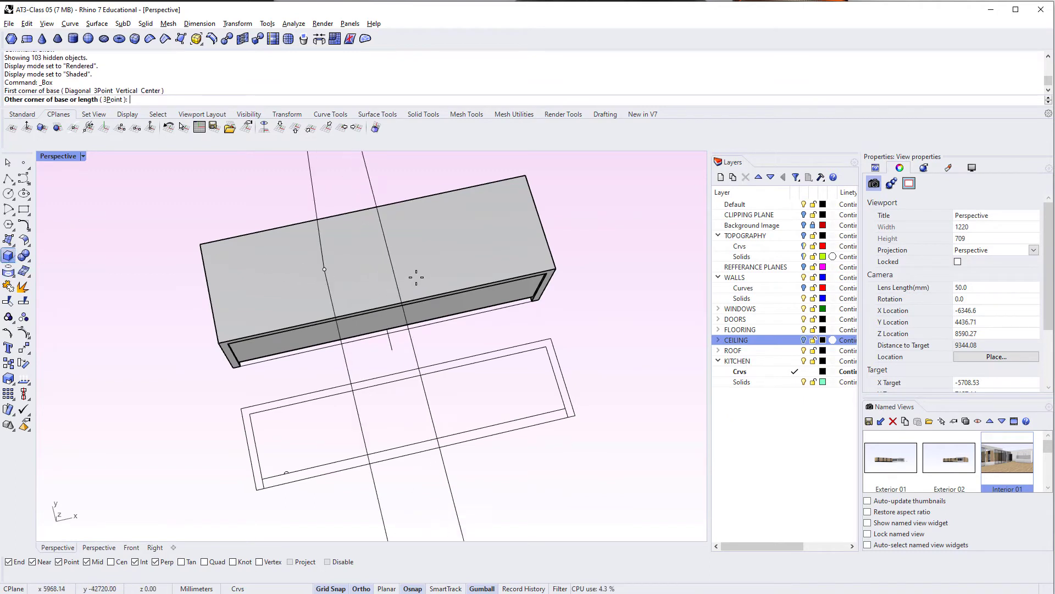
{"action": "key", "text": "Escape"}
Examine the counter's slatted front and the base curves from several angles, checking individual slats and the short guide line.
{"action": "right_click_drag", "start_coordinate": [381, 302], "coordinate": [320, 279]}
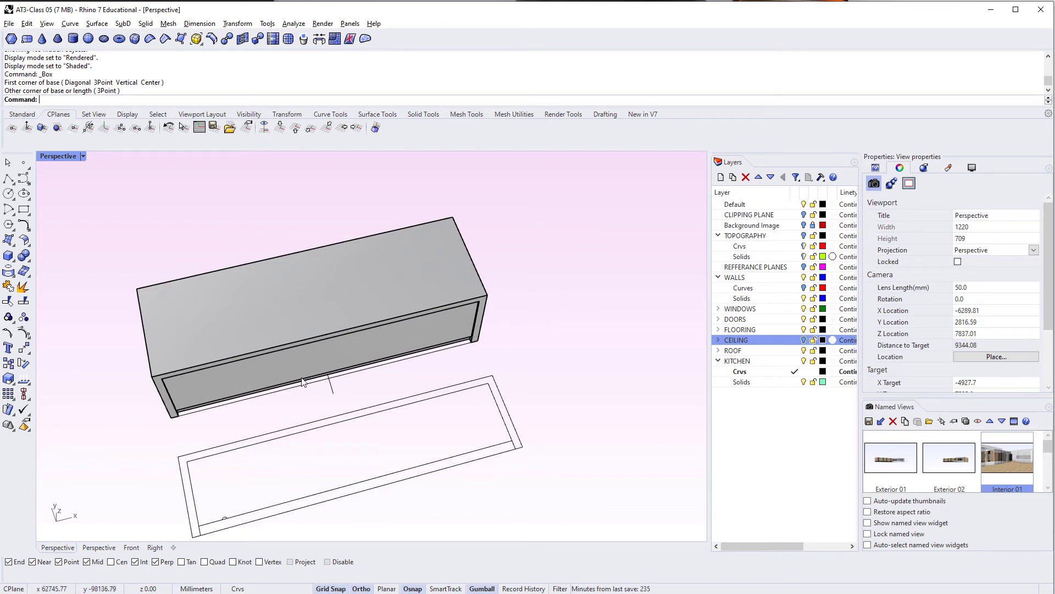
{"action": "right_click_drag", "start_coordinate": [268, 328], "coordinate": [290, 366]}
{"action": "right_click_drag", "start_coordinate": [156, 327], "coordinate": [420, 349]}
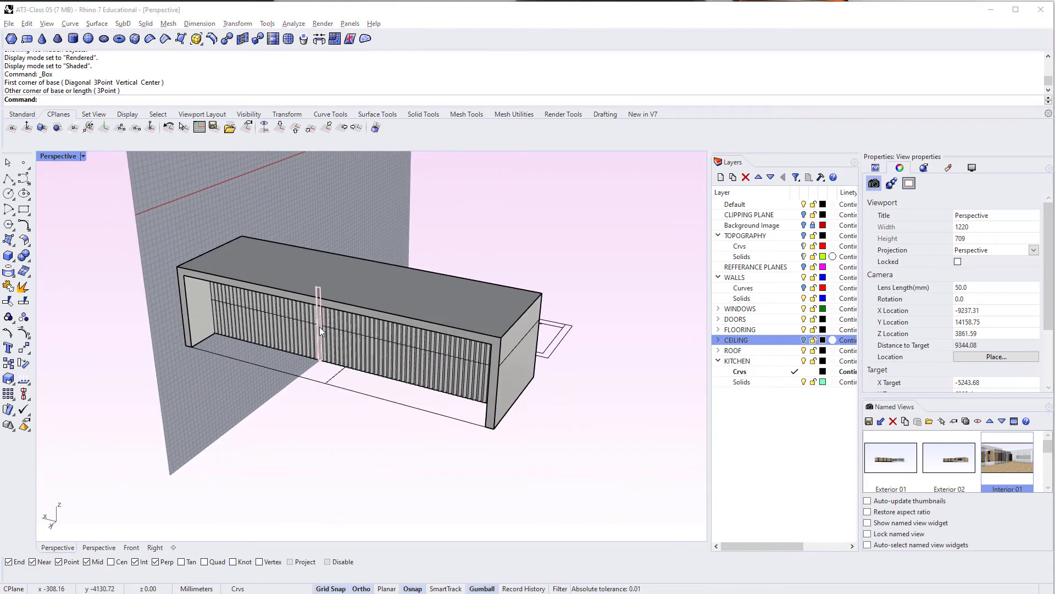
{"action": "scroll", "coordinate": [341, 387], "scroll_direction": "up", "scroll_amount": 5}
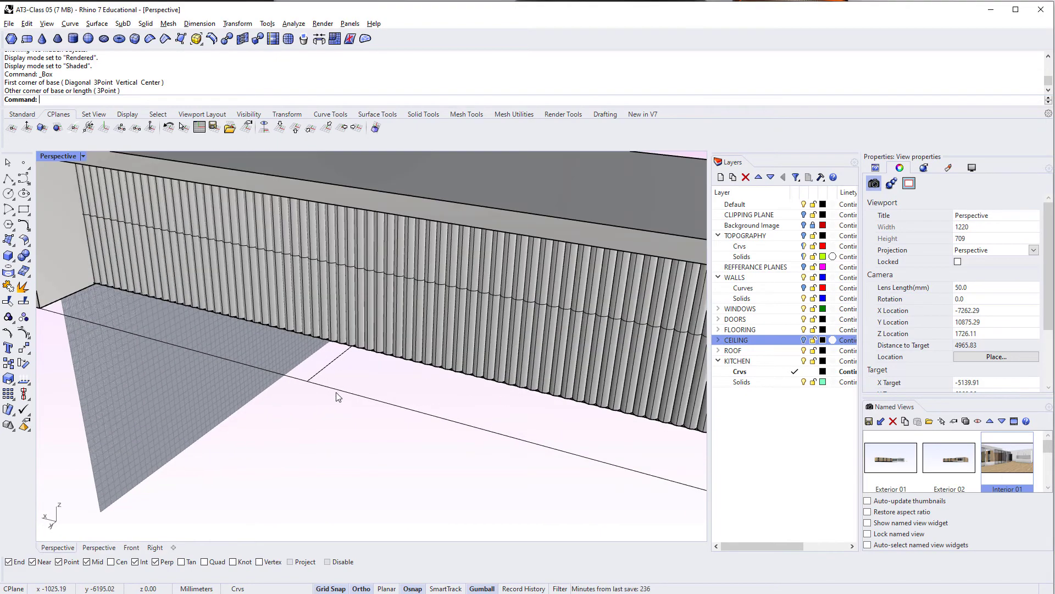
{"action": "left_click", "coordinate": [338, 365]}
{"action": "key", "text": "Escape"}
{"action": "left_click", "coordinate": [333, 364]}
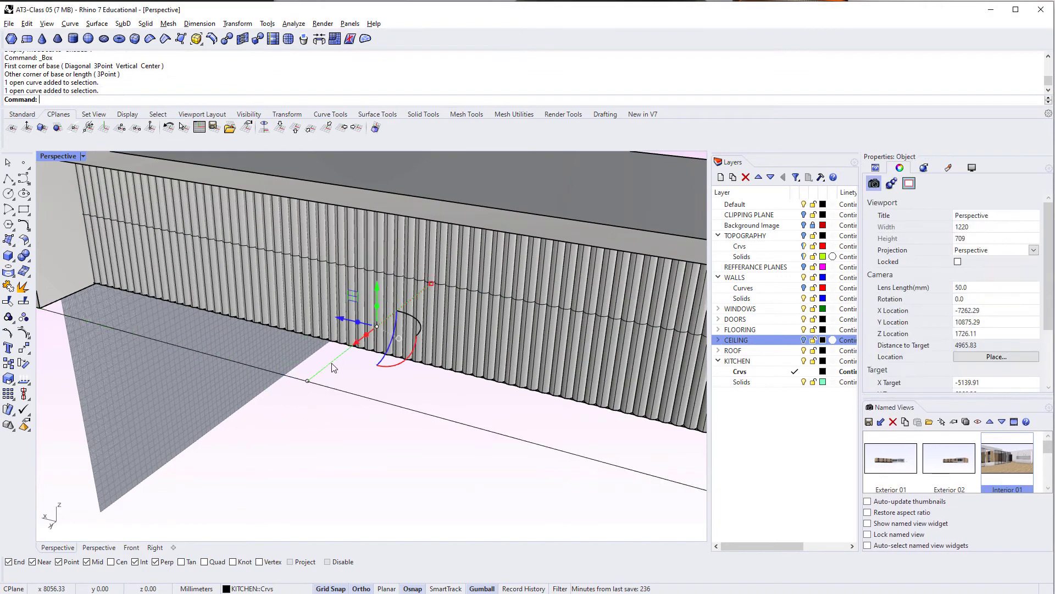
{"action": "key", "text": "Escape"}
{"action": "scroll", "coordinate": [333, 367], "scroll_direction": "down", "scroll_amount": 7}
{"action": "right_click_drag", "start_coordinate": [345, 428], "coordinate": [423, 357]}
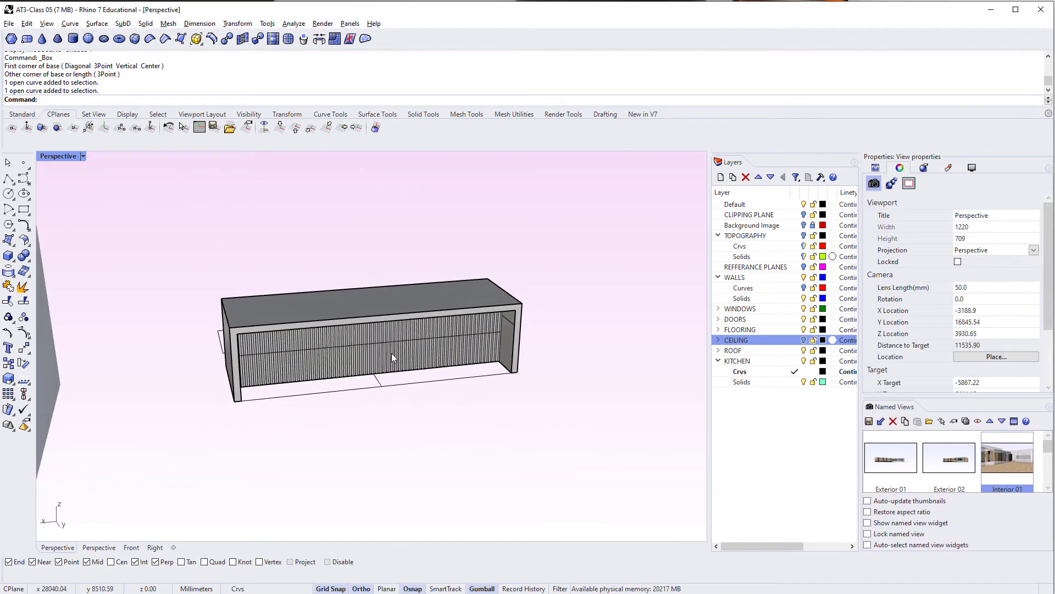
{"action": "scroll", "coordinate": [391, 353], "scroll_direction": "up", "scroll_amount": 4}
{"action": "left_click", "coordinate": [412, 351]}
{"action": "left_click", "coordinate": [453, 352]}
{"action": "left_click", "coordinate": [515, 351]}
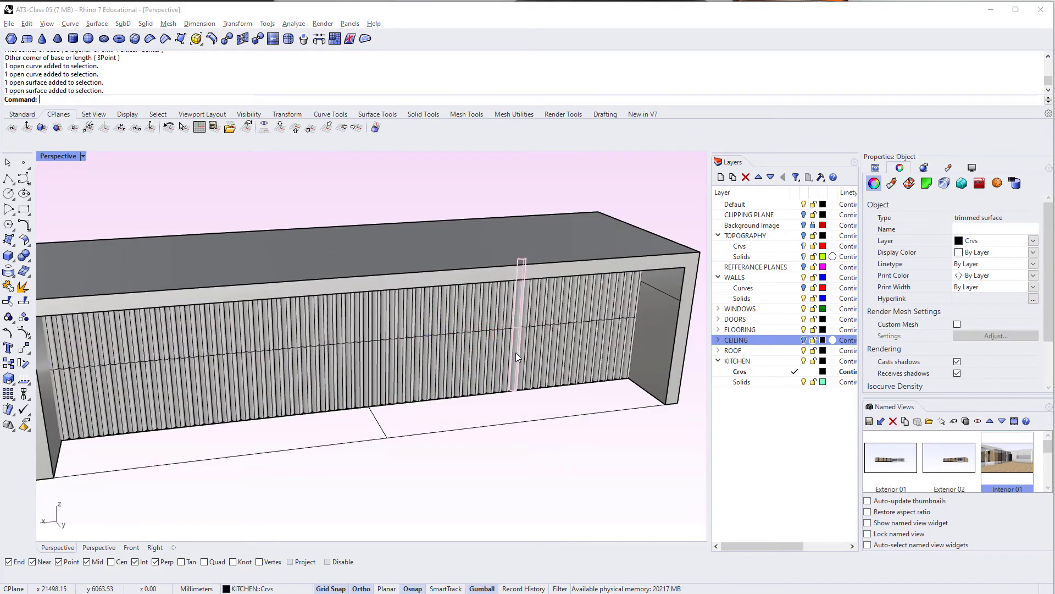
{"action": "left_click", "coordinate": [569, 348]}
{"action": "key", "text": "Escape"}
{"action": "key", "text": "Escape"}
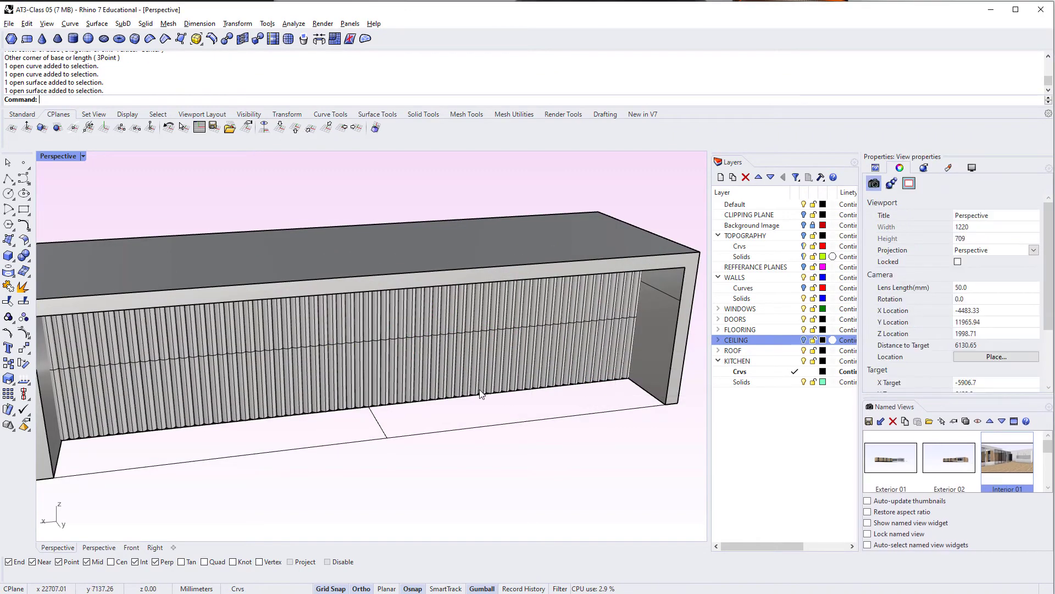
{"action": "scroll", "coordinate": [394, 390], "scroll_direction": "down", "scroll_amount": 5}
{"action": "right_click_drag", "start_coordinate": [394, 390], "coordinate": [395, 390]}
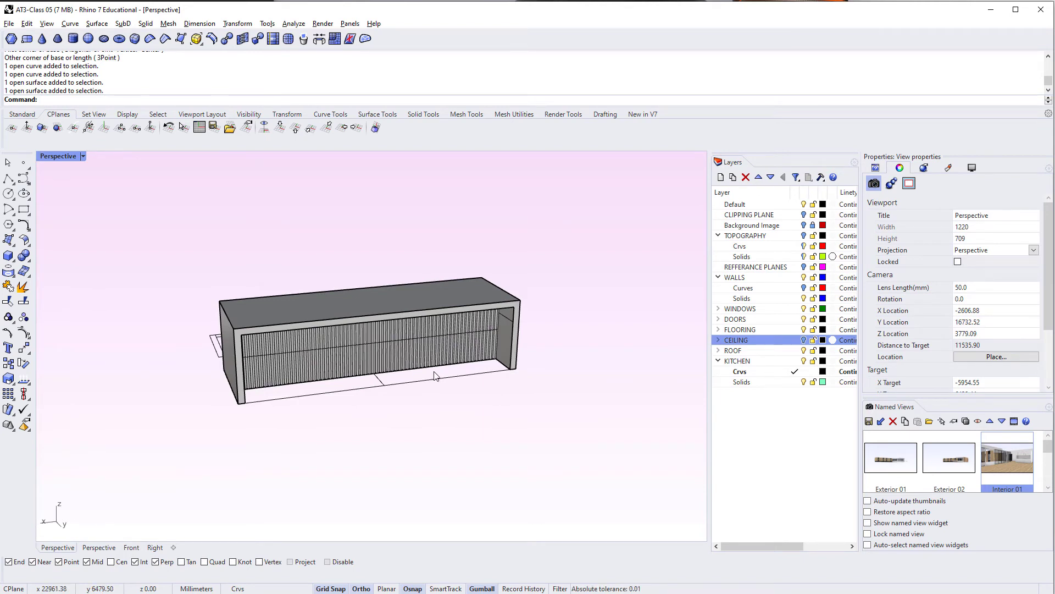
Select every object on the kitchen Crvs layer, isolate the selection and deselect it.
{"action": "right_click", "coordinate": [740, 374]}
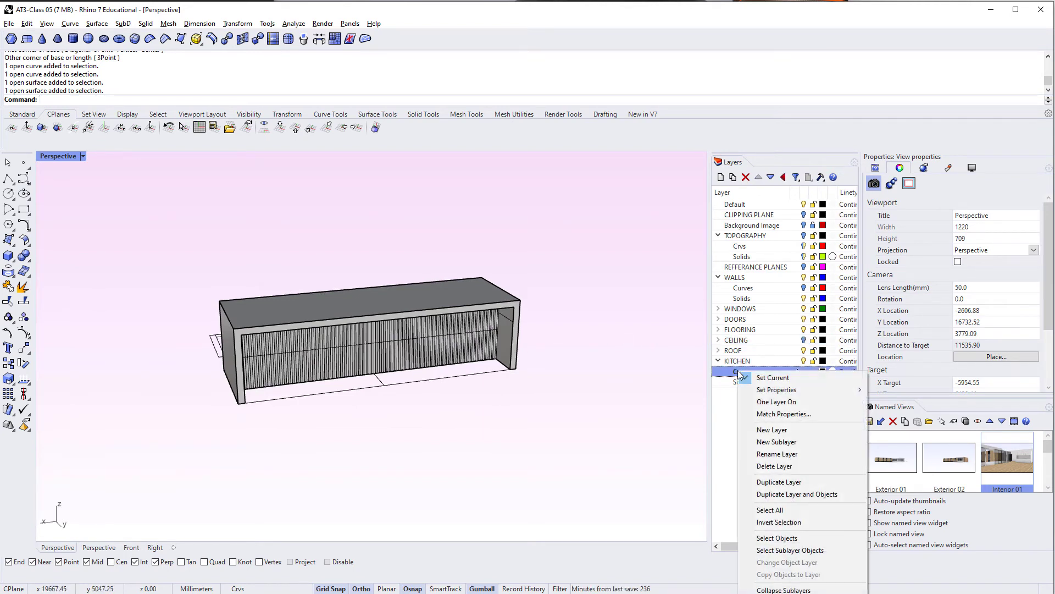
{"action": "left_click", "coordinate": [626, 419]}
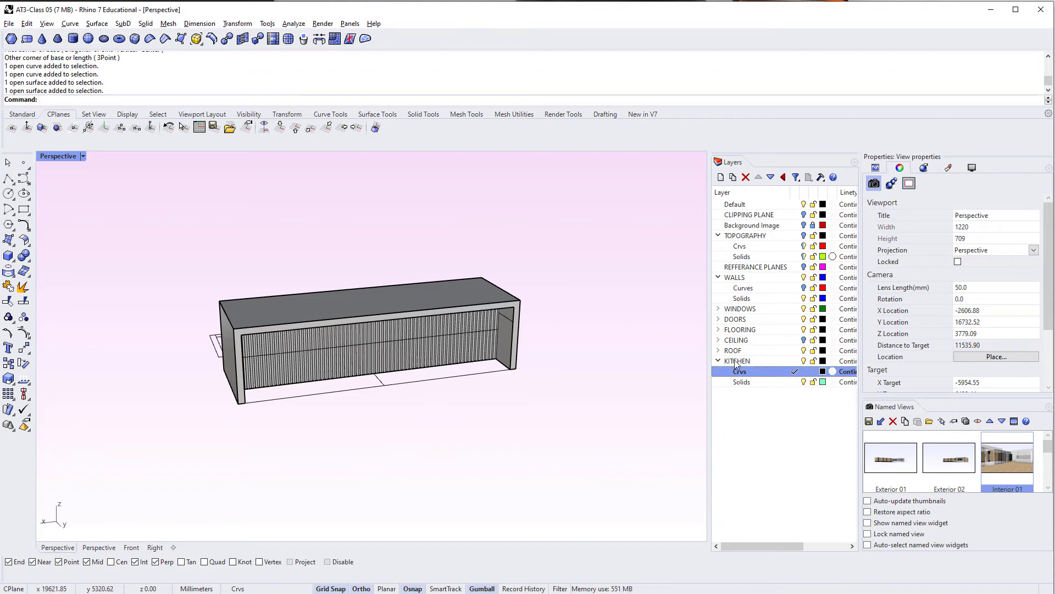
{"action": "right_click", "coordinate": [751, 377]}
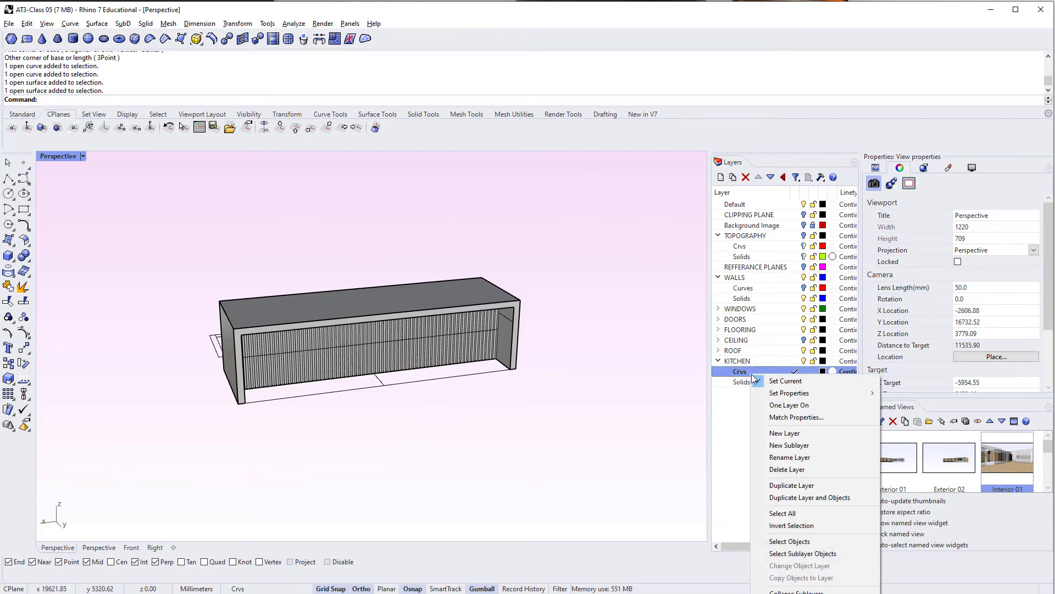
{"action": "left_click", "coordinate": [791, 542]}
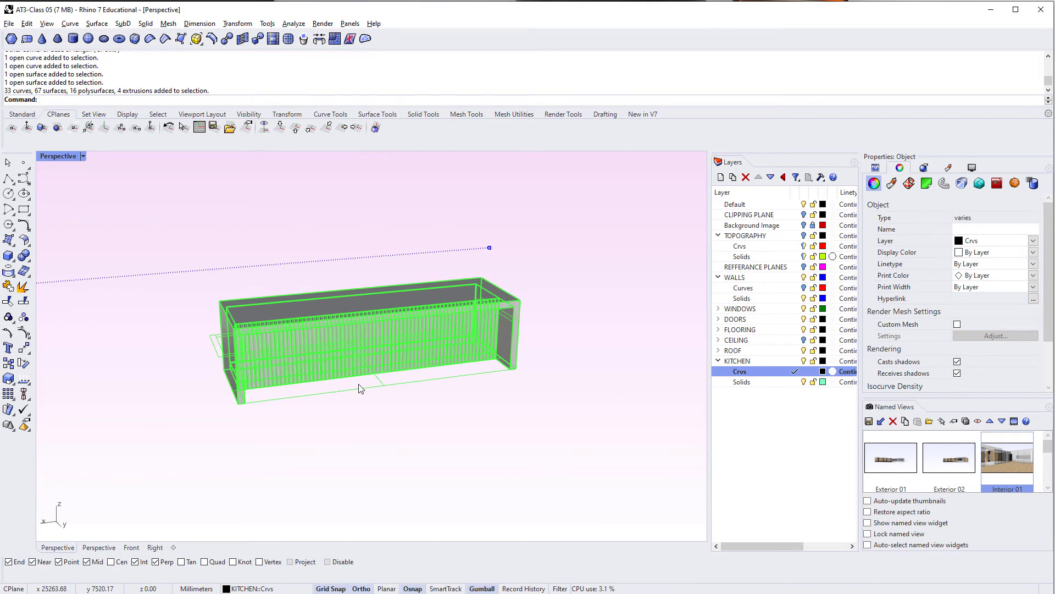
{"action": "scroll", "coordinate": [359, 383], "scroll_direction": "down", "scroll_amount": 4}
{"action": "right_click_drag", "start_coordinate": [354, 387], "coordinate": [230, 380]}
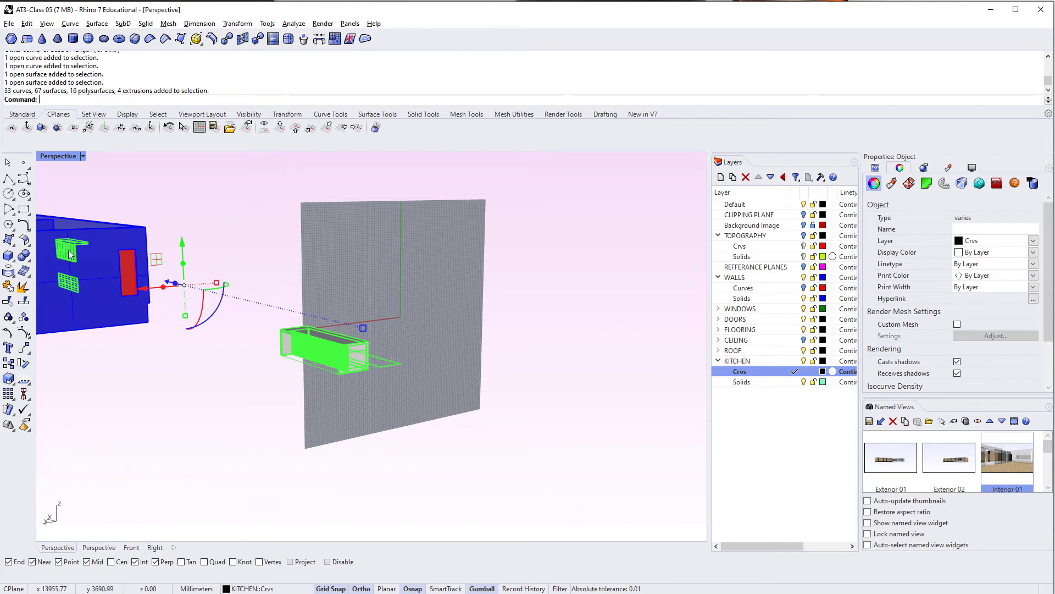
{"action": "right_click_drag", "start_coordinate": [204, 351], "coordinate": [385, 420]}
{"action": "key", "text": "Return"}
{"action": "key", "text": "Escape"}
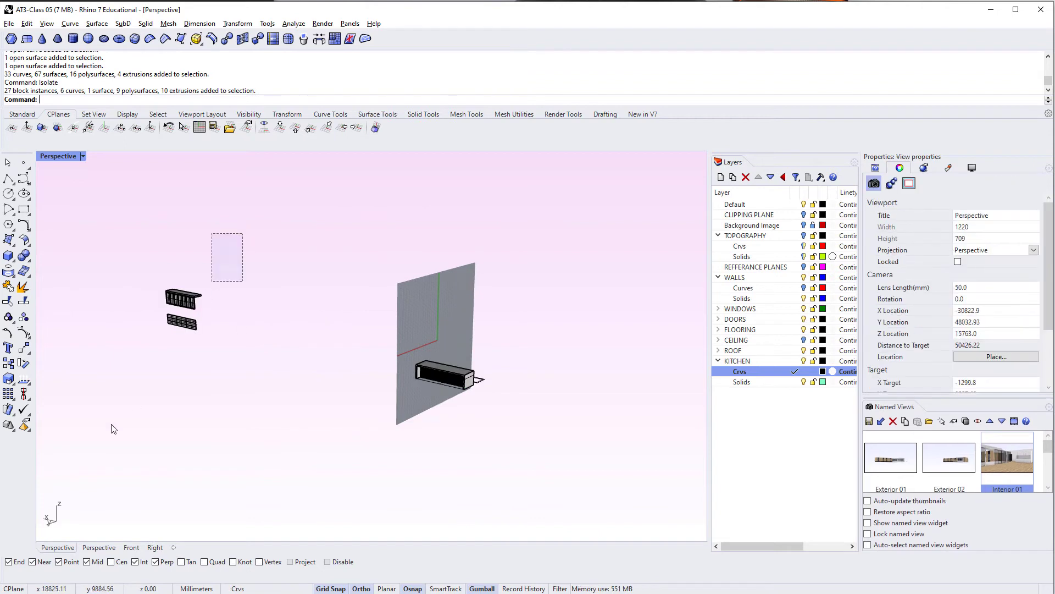
Assign the upper and lower cabinet objects, standing apart from the counter, to the kitchen Solids layer.
{"action": "left_click_drag", "start_coordinate": [113, 428], "coordinate": [168, 413]}
{"action": "right_click", "coordinate": [748, 383]}
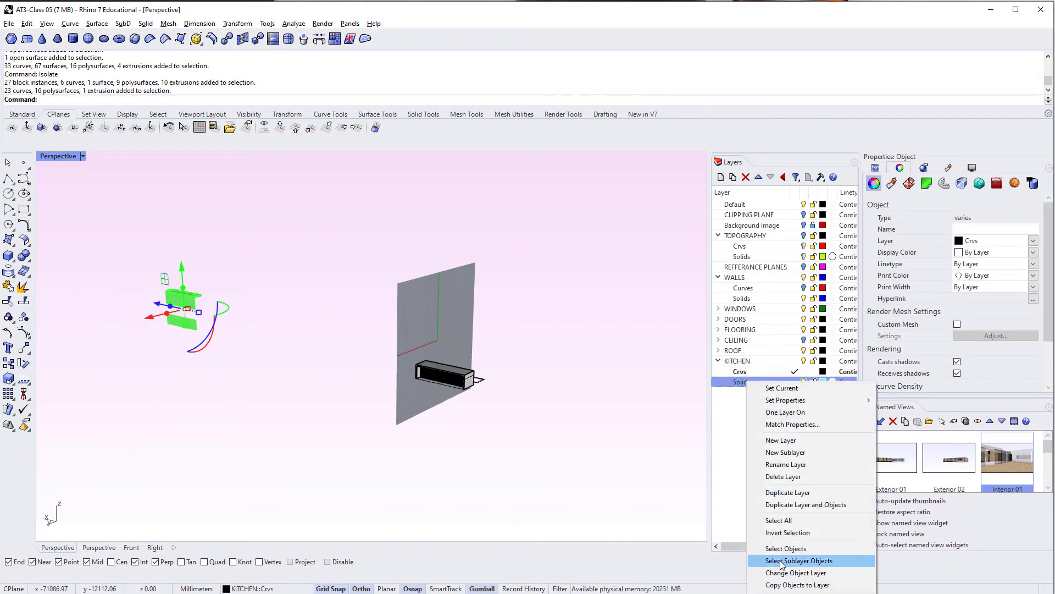
{"action": "left_click", "coordinate": [805, 572]}
{"action": "left_click", "coordinate": [299, 370]}
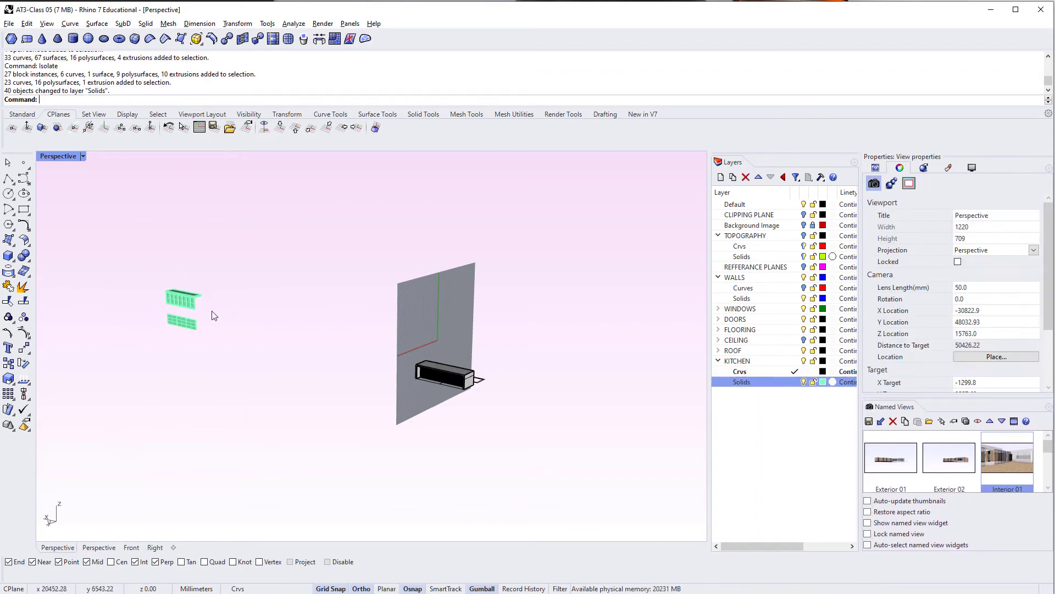
Turn off the kitchen Solids layer and delete all the remaining construction curves around the counter using SelCrv.
{"action": "scroll", "coordinate": [439, 378], "scroll_direction": "up", "scroll_amount": 5}
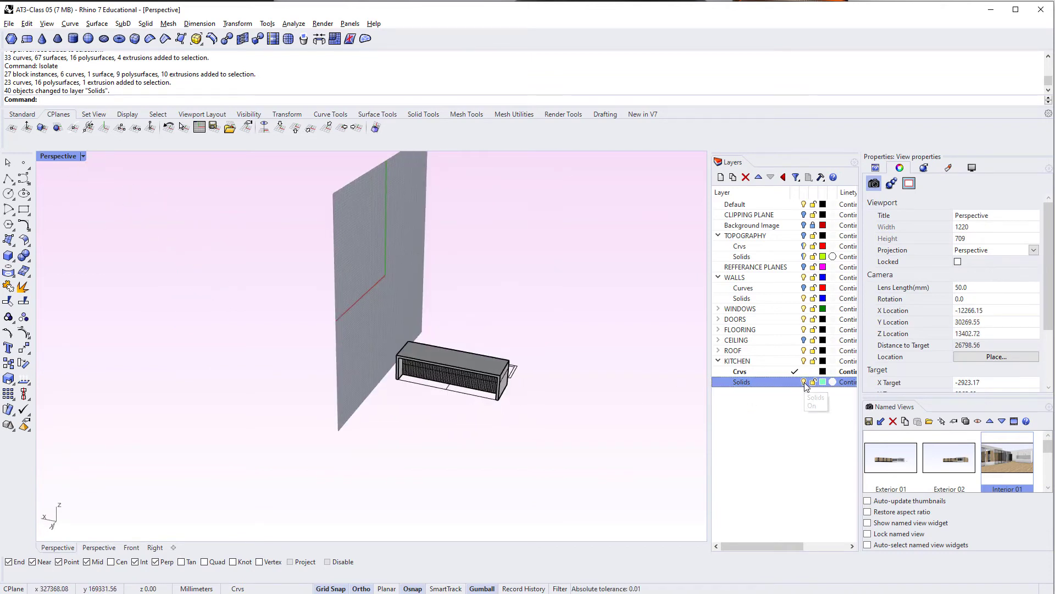
{"action": "right_click_drag", "start_coordinate": [538, 434], "coordinate": [526, 382], "text": "shift"}
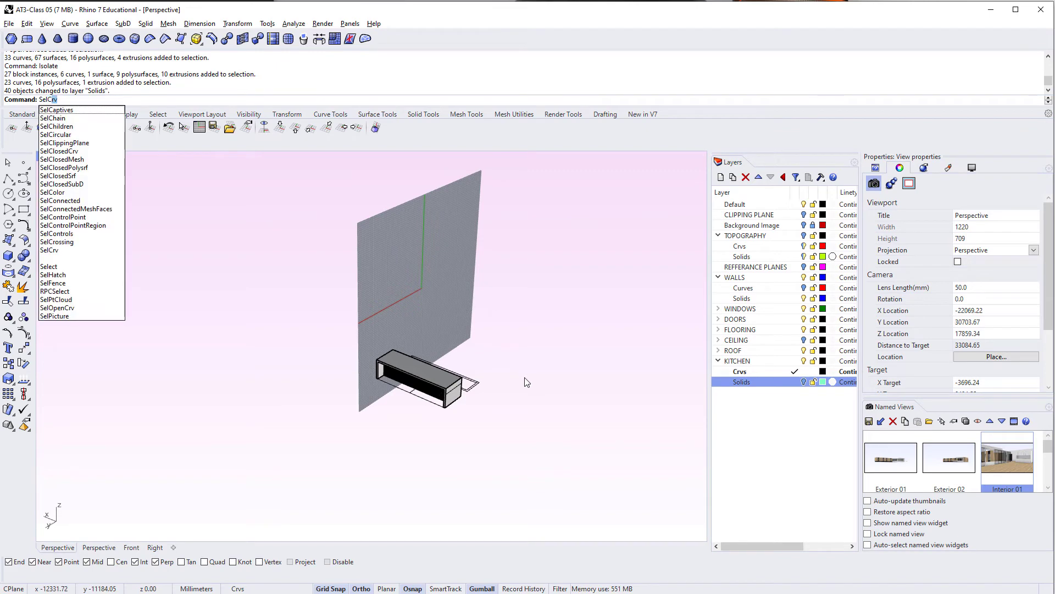
{"action": "key", "text": "Return"}
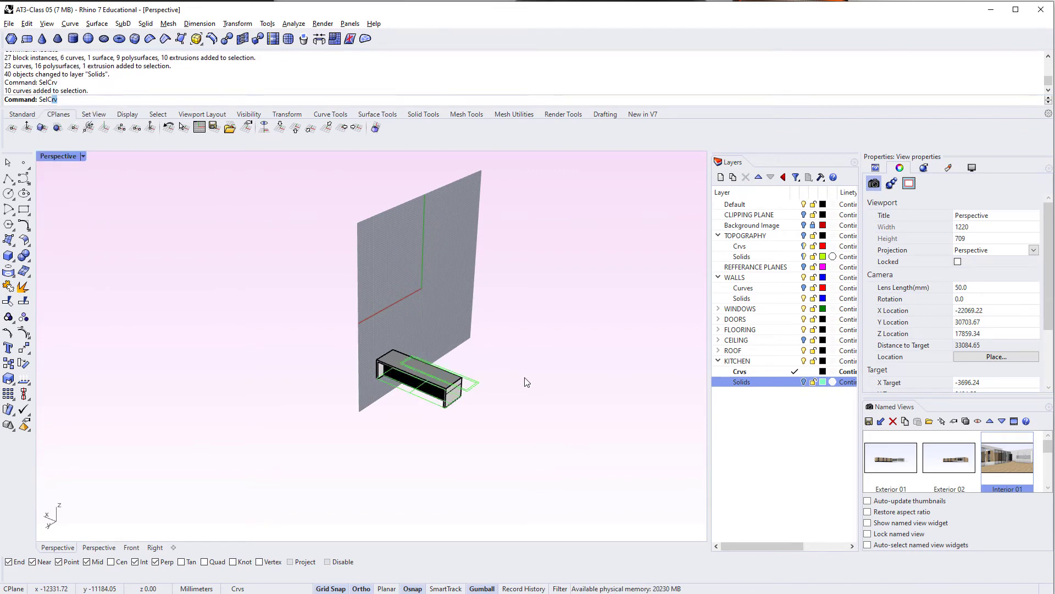
{"action": "scroll", "coordinate": [447, 428], "scroll_direction": "up", "scroll_amount": 5}
{"action": "right_click_drag", "start_coordinate": [446, 428], "coordinate": [162, 528]}
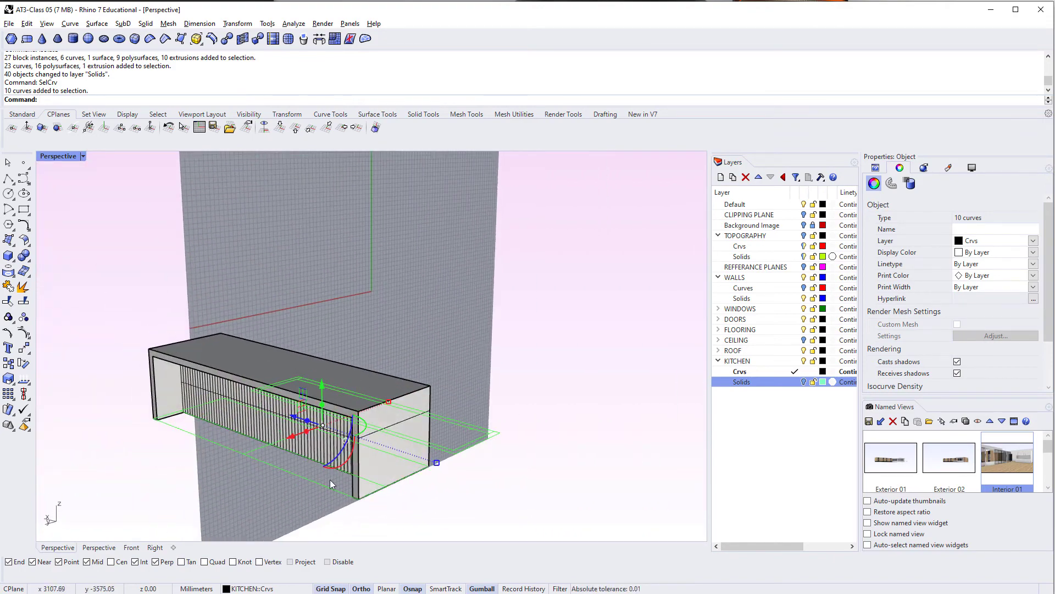
{"action": "right_click_drag", "start_coordinate": [329, 484], "coordinate": [601, 267]}
{"action": "key", "text": "Delete"}
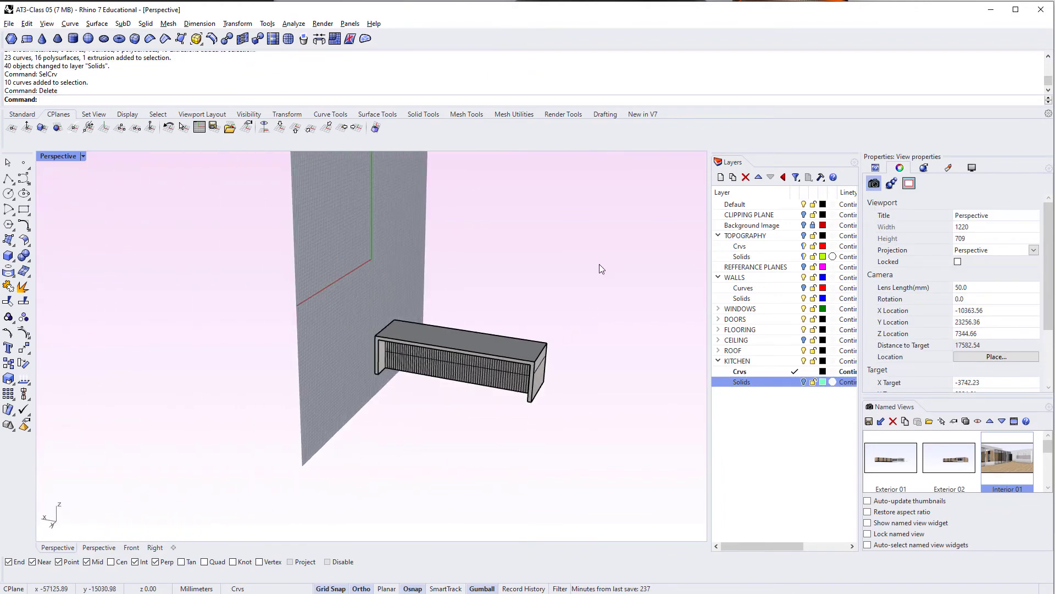
Assign the whole counter, including its slats, to the kitchen Solids layer and turn that layer back on.
{"action": "left_click_drag", "start_coordinate": [600, 262], "coordinate": [320, 457]}
{"action": "right_click", "coordinate": [748, 383]}
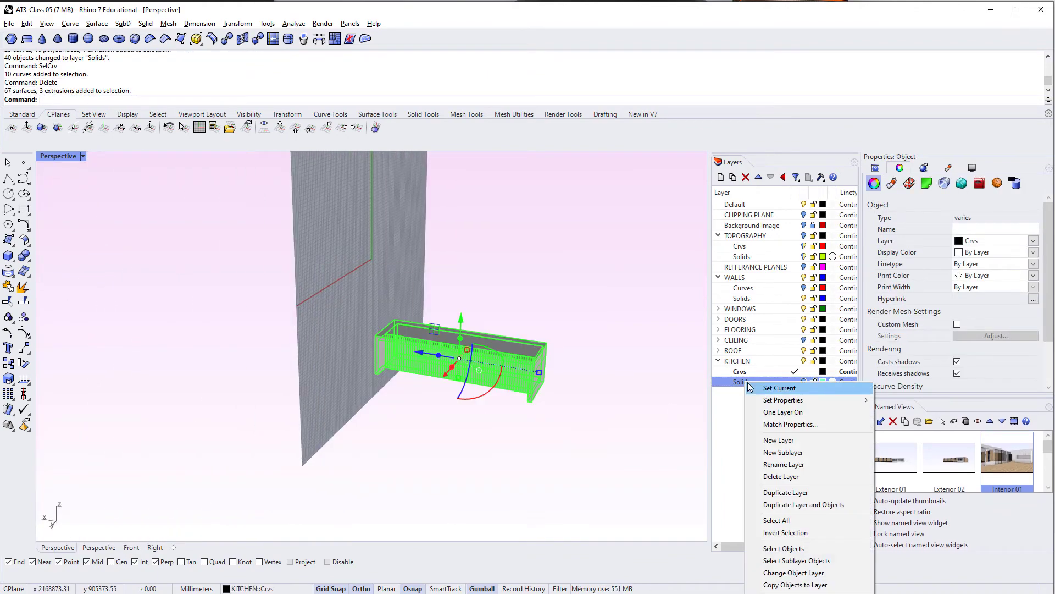
{"action": "left_click", "coordinate": [792, 572]}
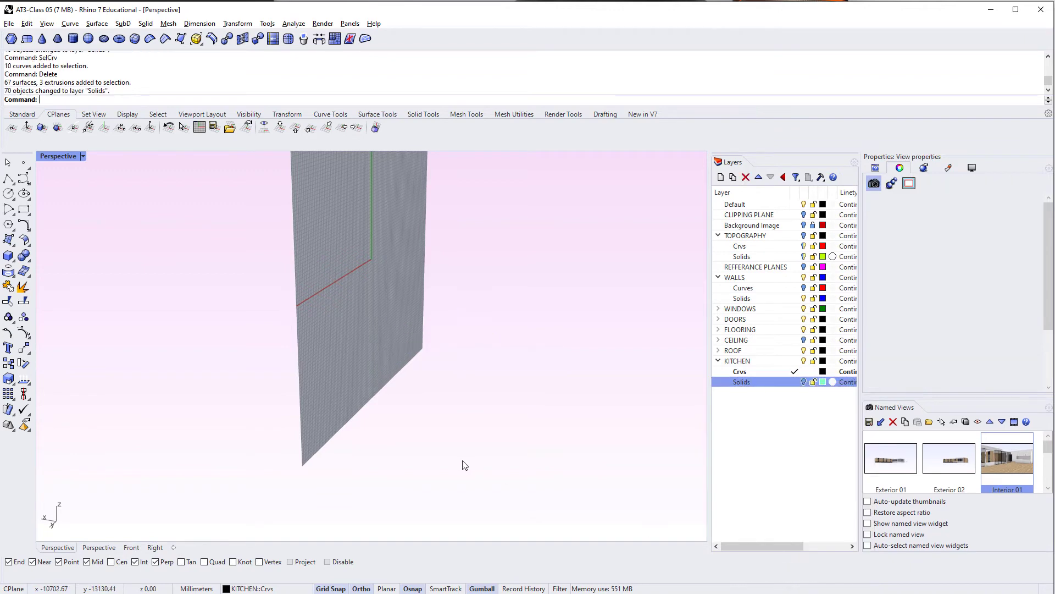
{"action": "left_click", "coordinate": [804, 382]}
Show all the hidden objects of the model again.
{"action": "right_click_drag", "start_coordinate": [495, 414], "coordinate": [358, 318]}
{"action": "type", "text": "show"}
{"action": "key", "text": "Return"}
Group the counter's panels and slats into a single object and deselect it.
{"action": "left_click", "coordinate": [434, 371]}
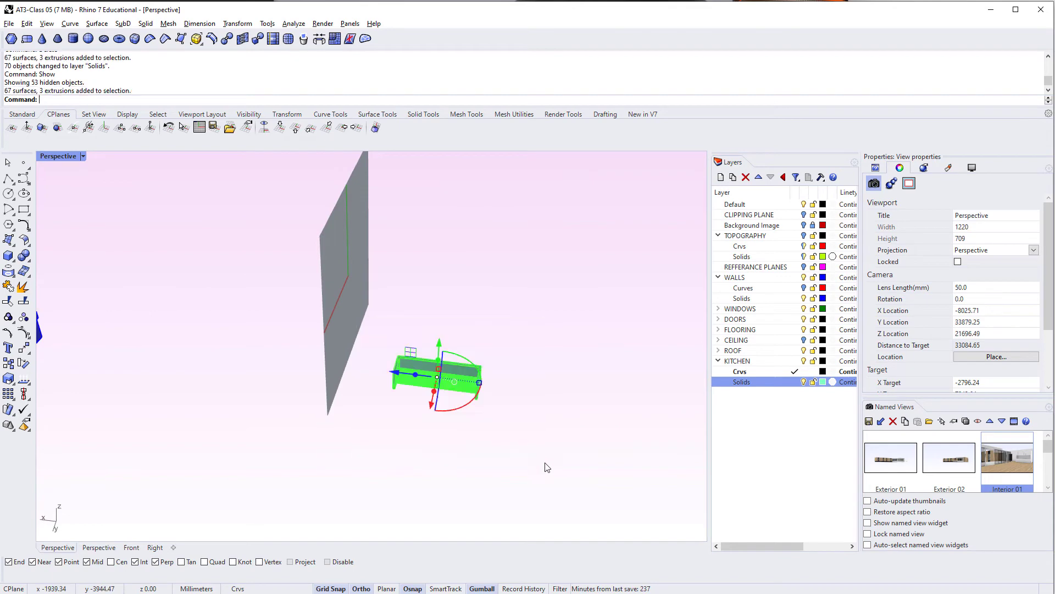
{"action": "type", "text": "Group"}
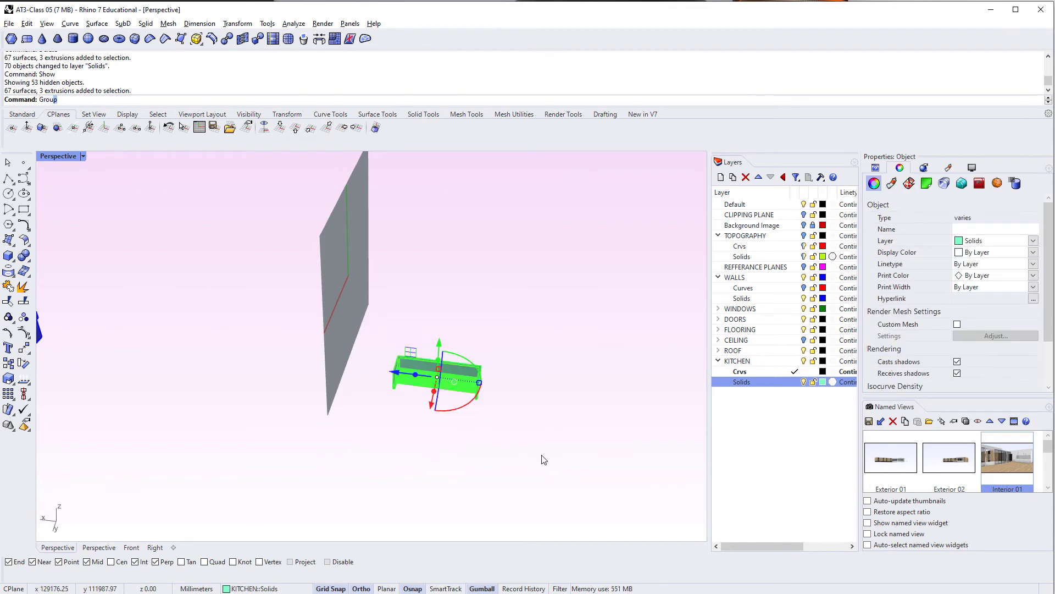
{"action": "key", "text": "Return"}
{"action": "scroll", "coordinate": [524, 425], "scroll_direction": "up", "scroll_amount": 5}
{"action": "left_click", "coordinate": [522, 423]}
Move the grouped counter into the building in the Top view, snapping its lower-right corner to the free end of the kitchen's right side wall.
{"action": "left_click", "coordinate": [430, 347]}
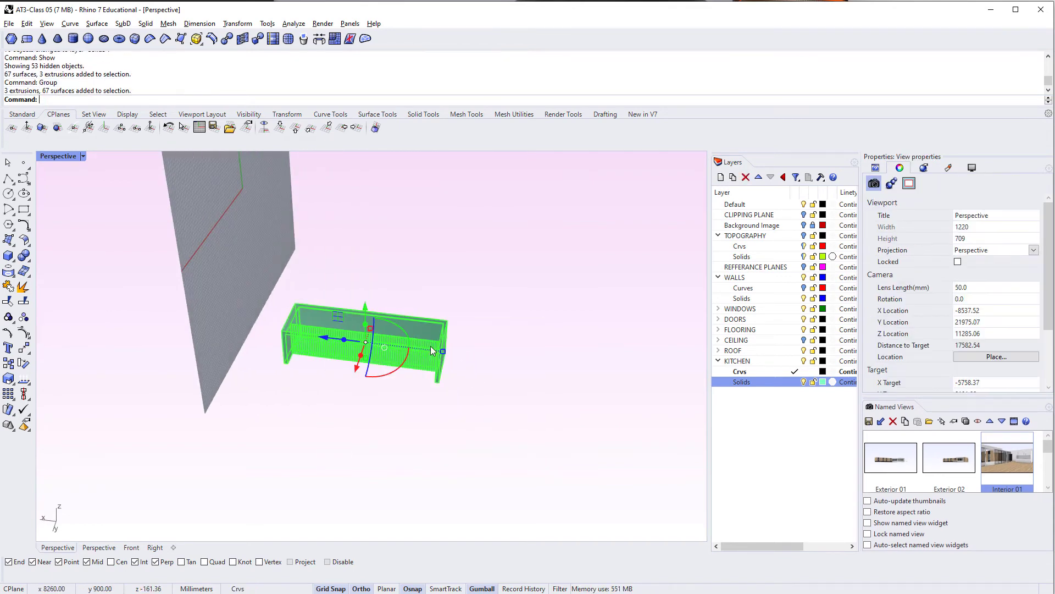
{"action": "right_click_drag", "start_coordinate": [430, 350], "coordinate": [195, 405]}
{"action": "type", "text": "t"}
{"action": "key", "text": "Return"}
{"action": "scroll", "coordinate": [187, 370], "scroll_direction": "down", "scroll_amount": 10}
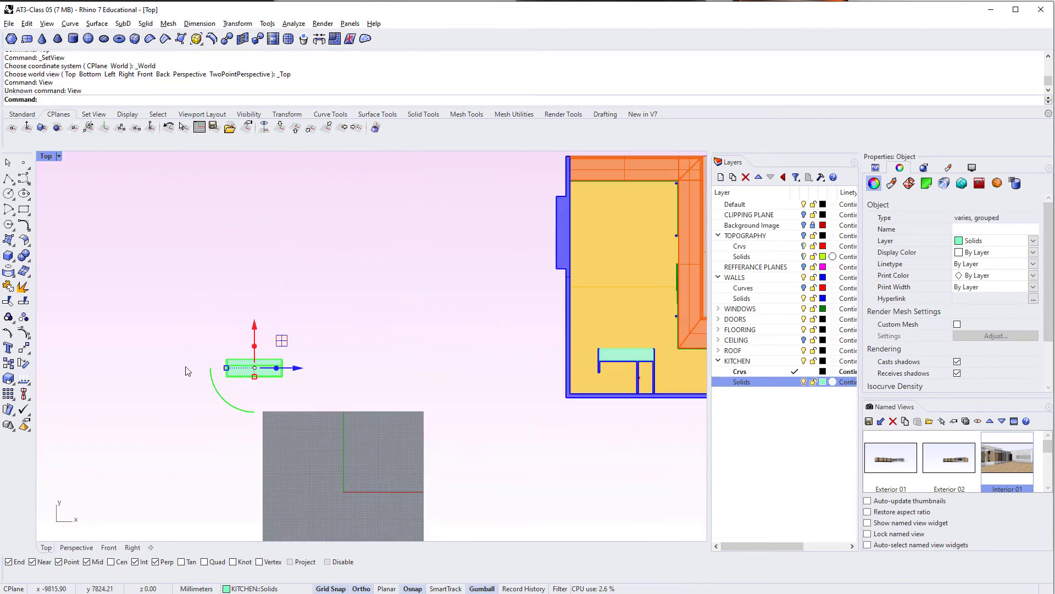
{"action": "right_click_drag", "start_coordinate": [335, 414], "coordinate": [226, 459]}
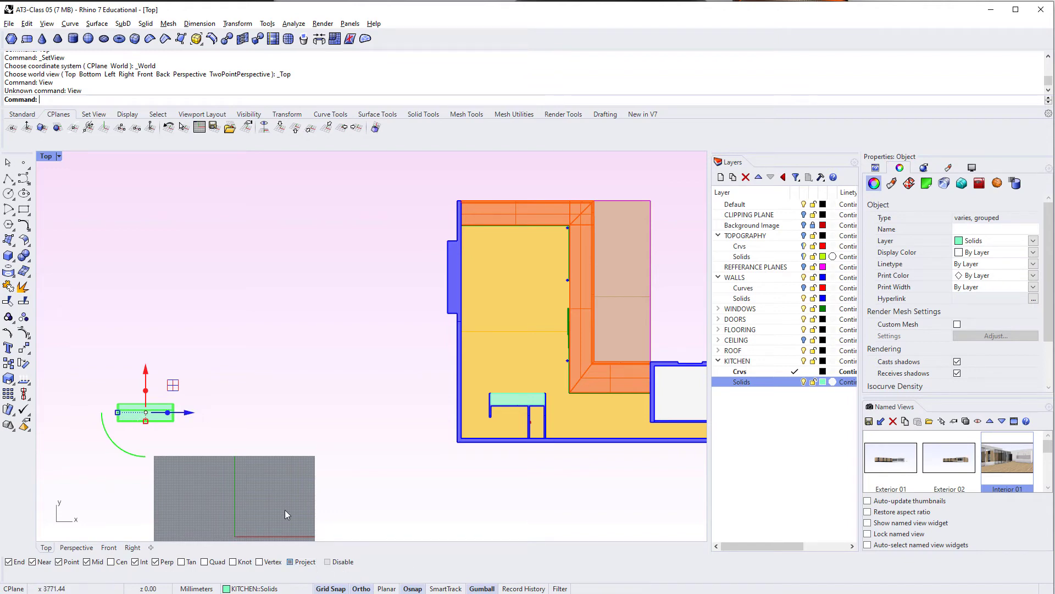
{"action": "type", "text": "M"}
{"action": "key", "text": "Return"}
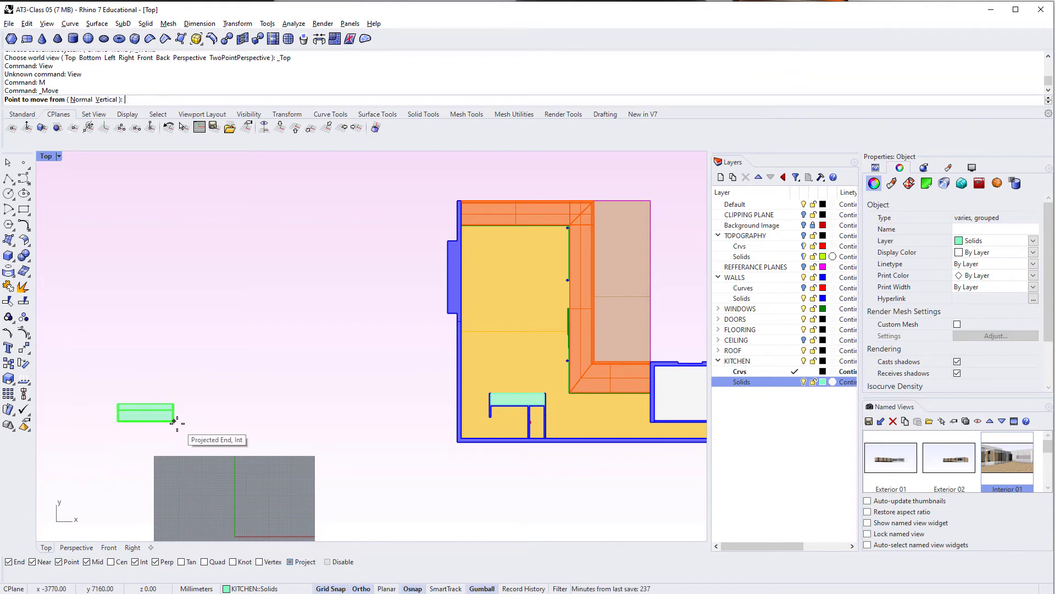
{"action": "left_click", "coordinate": [183, 421]}
{"action": "scroll", "coordinate": [542, 370], "scroll_direction": "up", "scroll_amount": 4}
{"action": "left_click", "coordinate": [546, 416]}
{"action": "scroll", "coordinate": [521, 429], "scroll_direction": "up", "scroll_amount": 6}
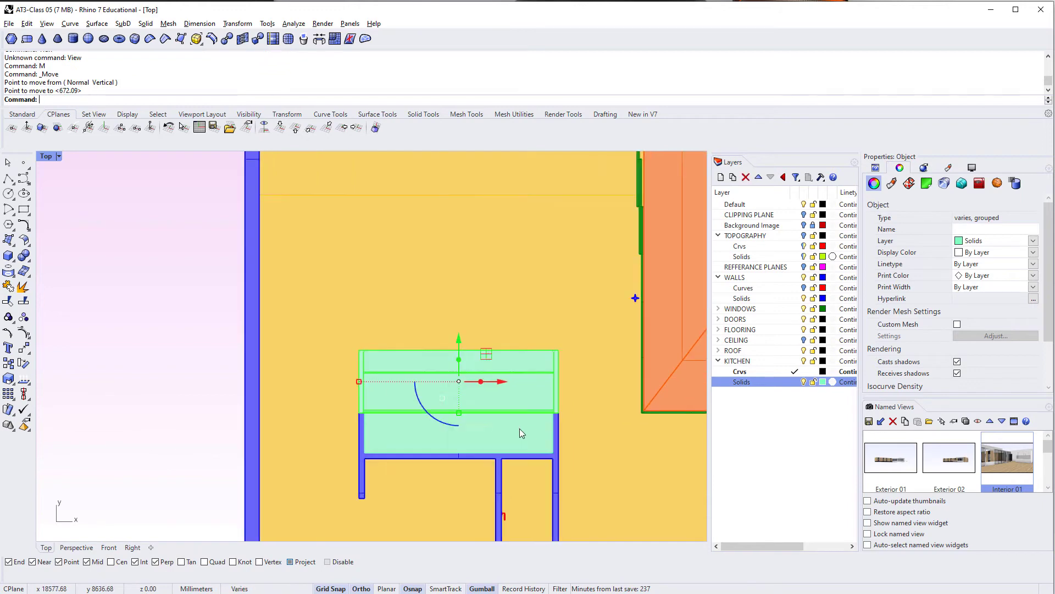
Move the grouped counter 1200 mm straight away from the kitchen cabinets in the Top view, starting from its lower-right corner.
{"action": "right_click_drag", "start_coordinate": [518, 429], "coordinate": [444, 447]}
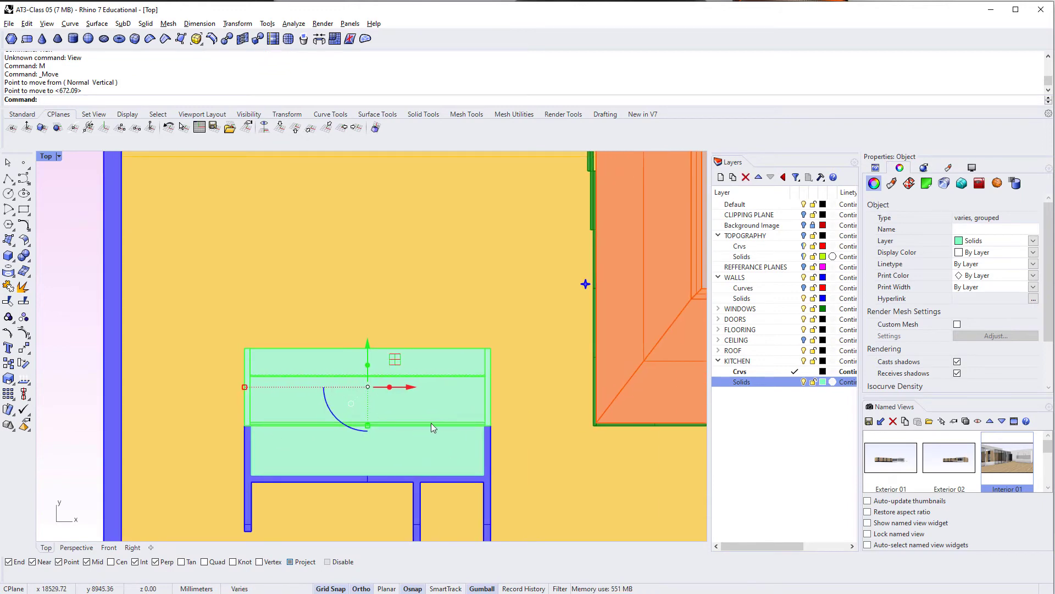
{"action": "type", "text": "M"}
{"action": "key", "text": "Return"}
{"action": "left_click", "coordinate": [491, 426]}
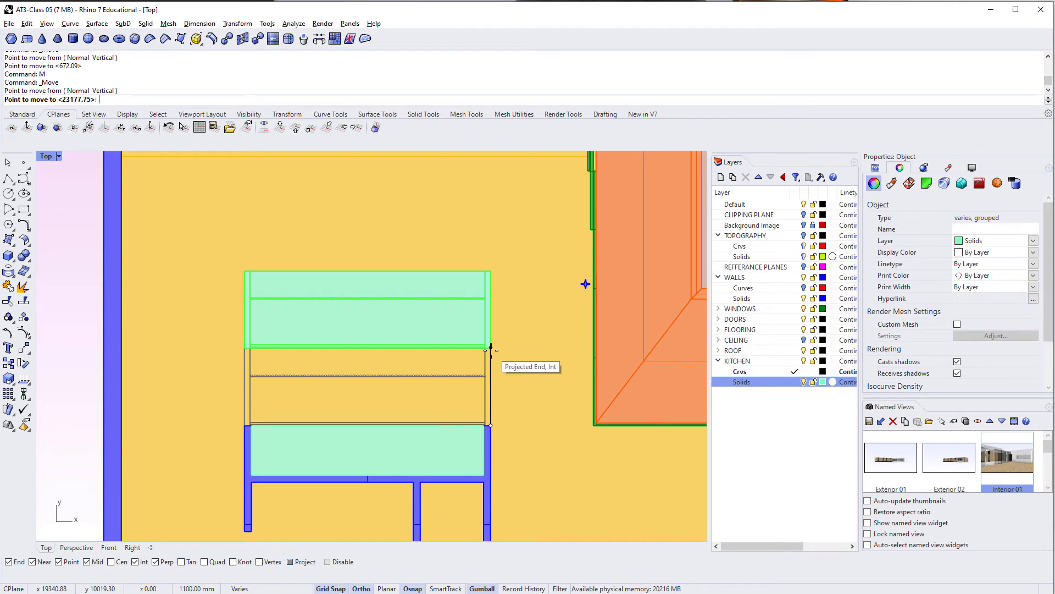
{"action": "type", "text": "1200"}
{"action": "key", "text": "Return"}
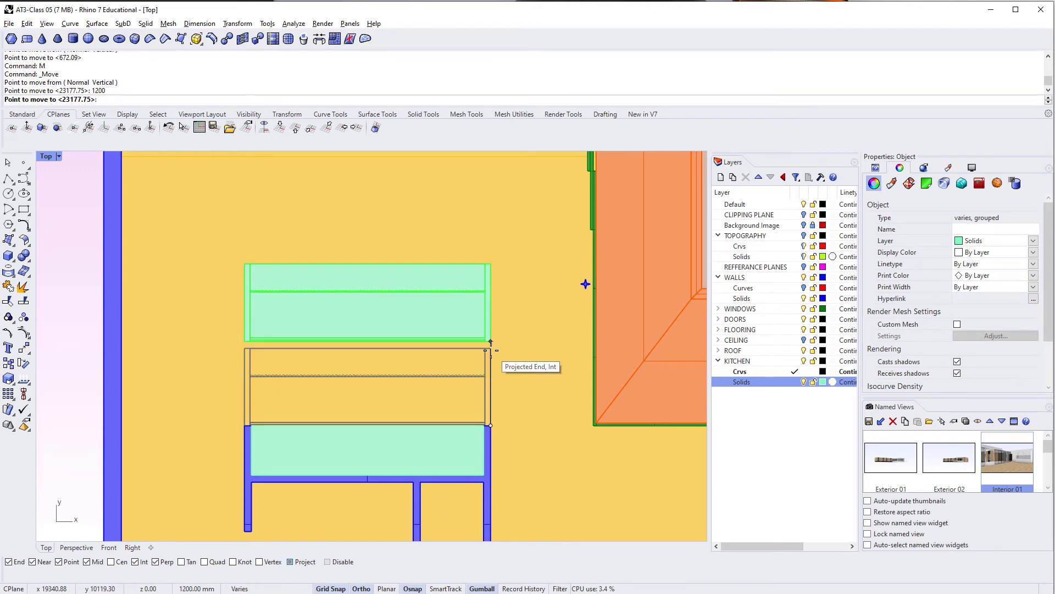
{"action": "left_click", "coordinate": [491, 342]}
Switch to the Perspective view, turn on the CEILING layer and show the kitchen in Rendered display mode.
{"action": "right_click_drag", "start_coordinate": [209, 348], "coordinate": [444, 361]}
{"action": "key", "text": "F4"}
{"action": "key", "text": "Escape"}
{"action": "scroll", "coordinate": [492, 395], "scroll_direction": "up", "scroll_amount": 6}
{"action": "scroll", "coordinate": [411, 355], "scroll_direction": "up", "scroll_amount": 6}
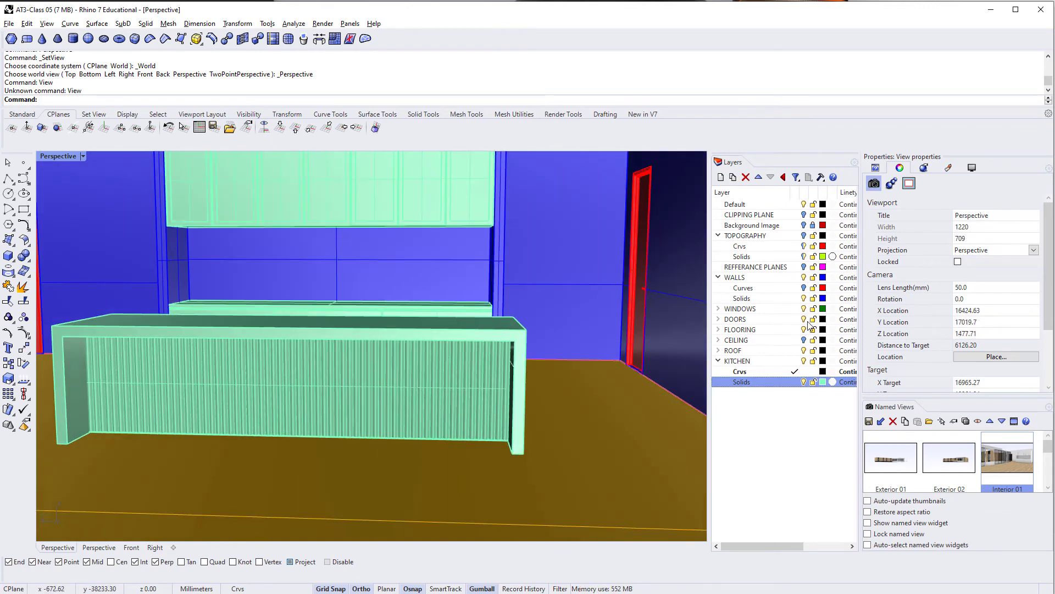
{"action": "left_click", "coordinate": [804, 340]}
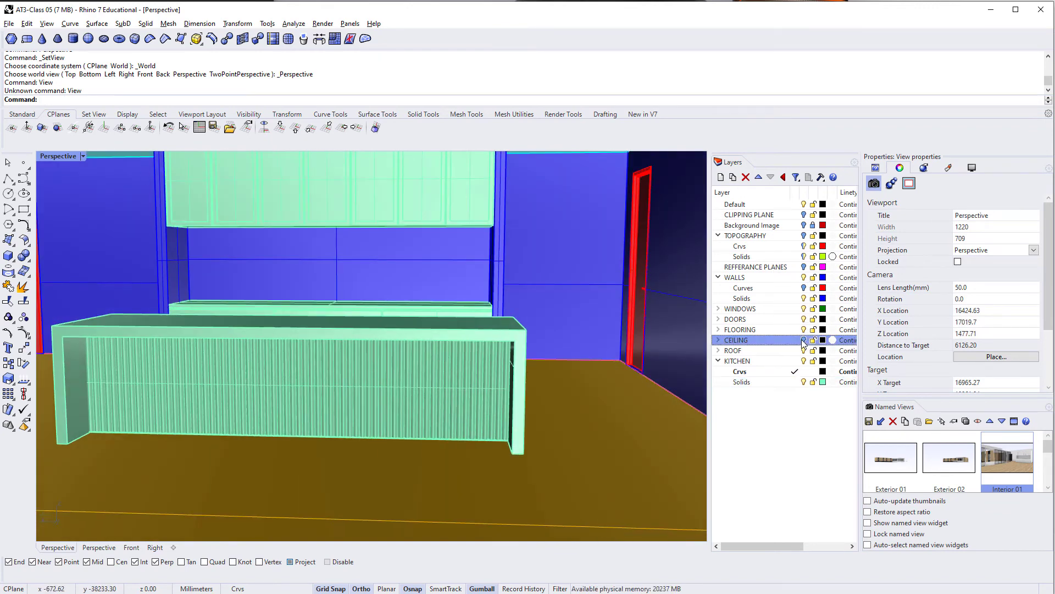
{"action": "right_click_drag", "start_coordinate": [514, 349], "coordinate": [523, 369], "text": "shift"}
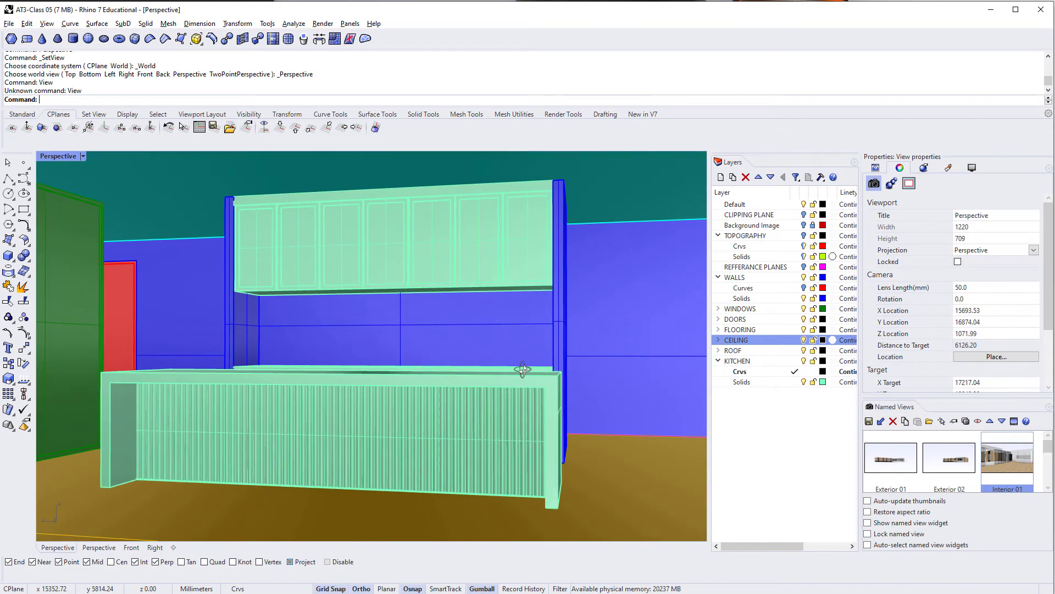
{"action": "left_click", "coordinate": [87, 157]}
{"action": "left_click", "coordinate": [83, 157]}
{"action": "left_click", "coordinate": [81, 220]}
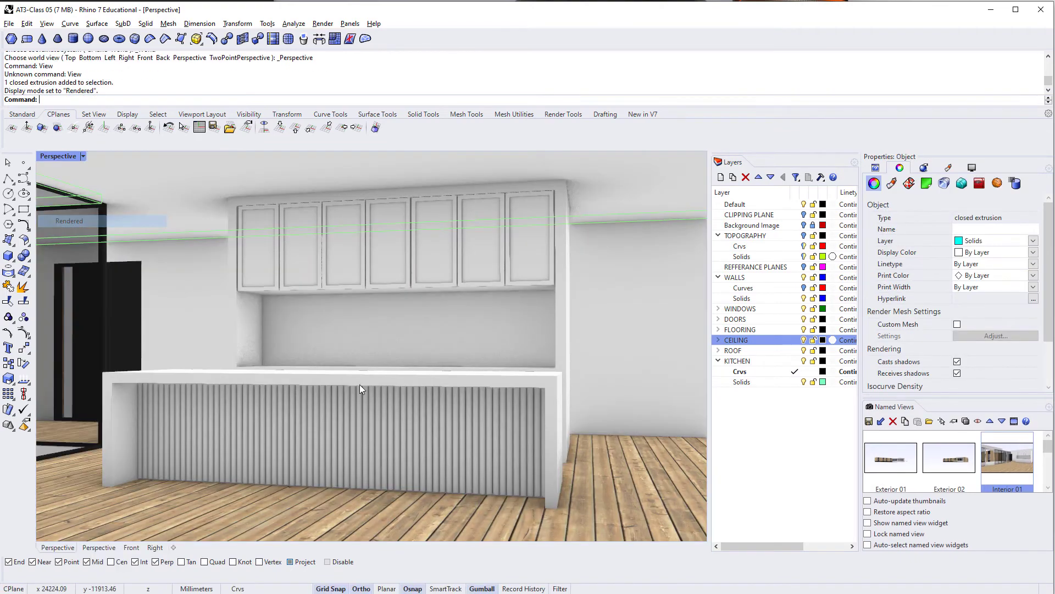
{"action": "right_click_drag", "start_coordinate": [364, 435], "coordinate": [434, 402]}
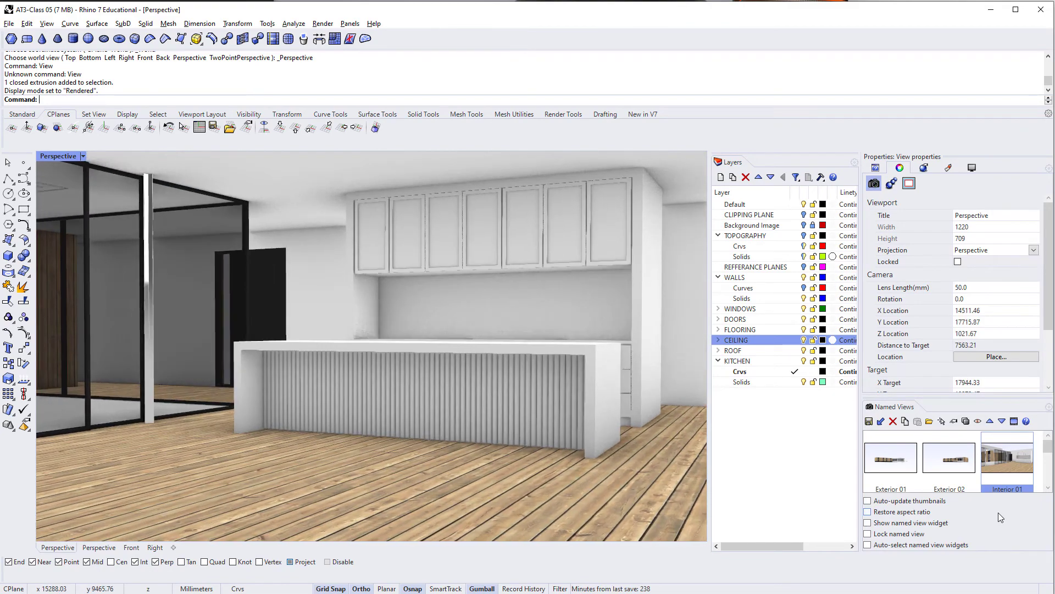
Review the counter's placement in the saved views Interior 01, Interior 02, Interior 05 and Interior 04.
{"action": "scroll", "coordinate": [929, 484], "scroll_direction": "down", "scroll_amount": 1}
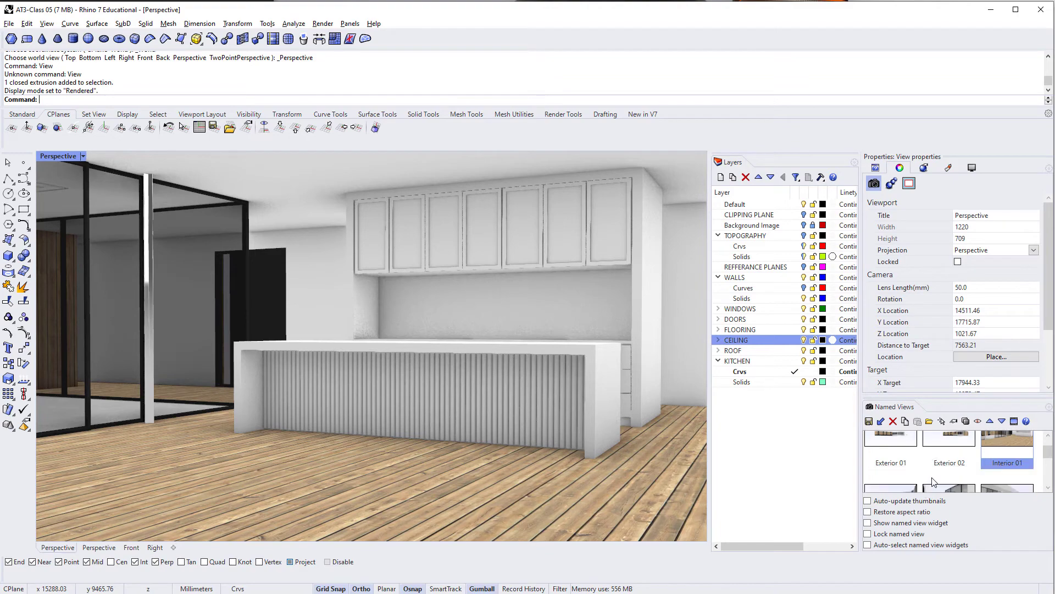
{"action": "double_click", "coordinate": [1006, 440]}
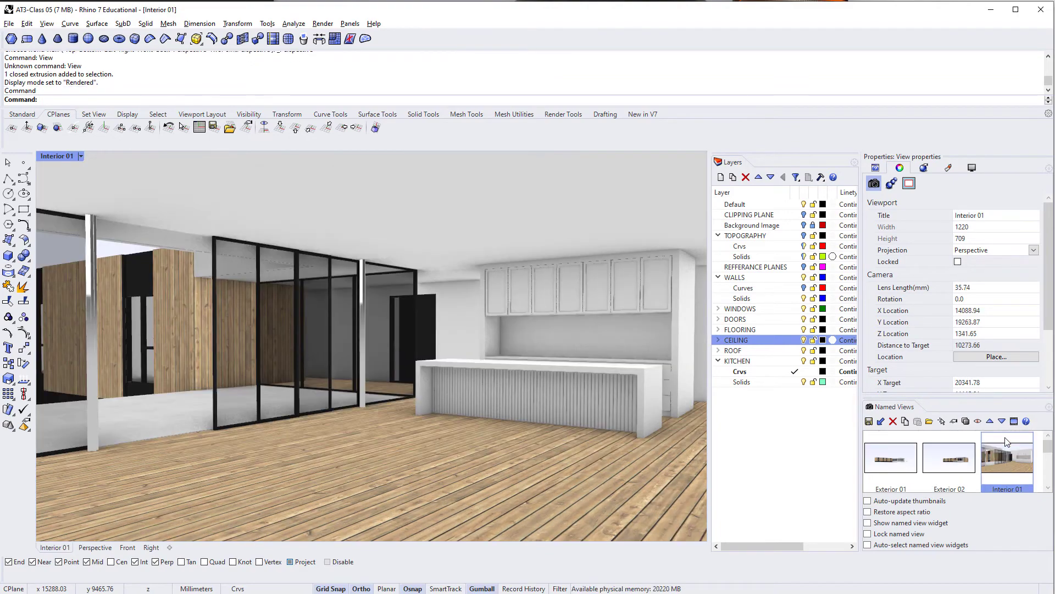
{"action": "scroll", "coordinate": [993, 444], "scroll_direction": "down", "scroll_amount": 2}
{"action": "left_click", "coordinate": [963, 487]}
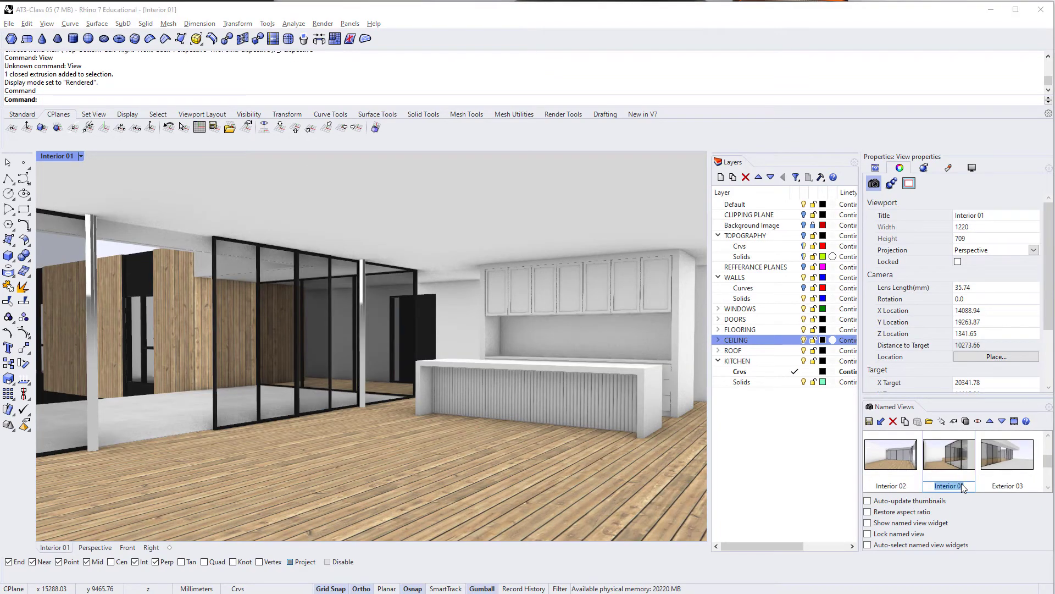
{"action": "double_click", "coordinate": [886, 460]}
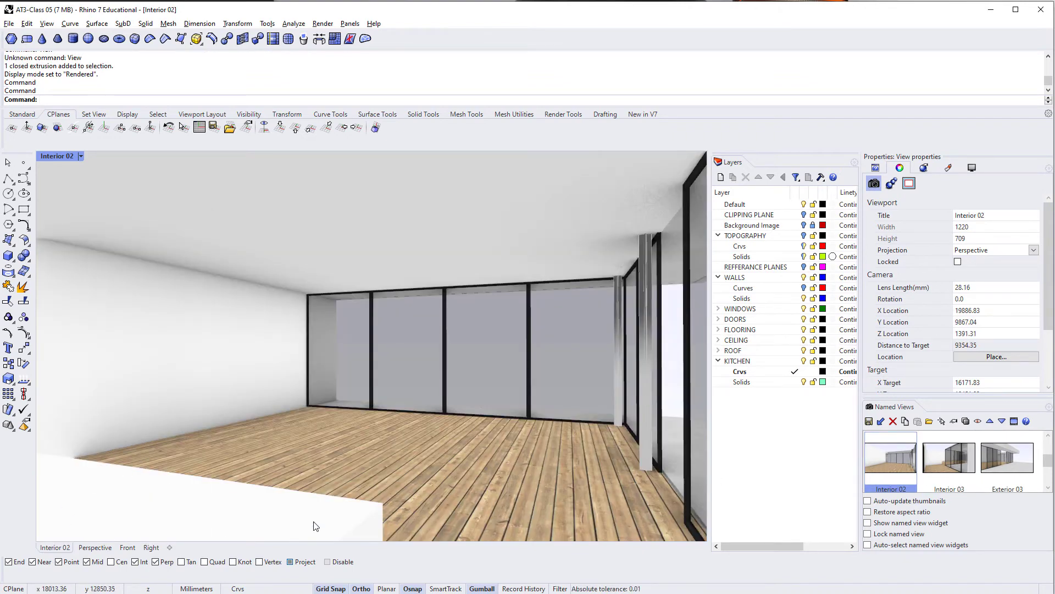
{"action": "left_click", "coordinate": [285, 519]}
{"action": "key", "text": "Escape"}
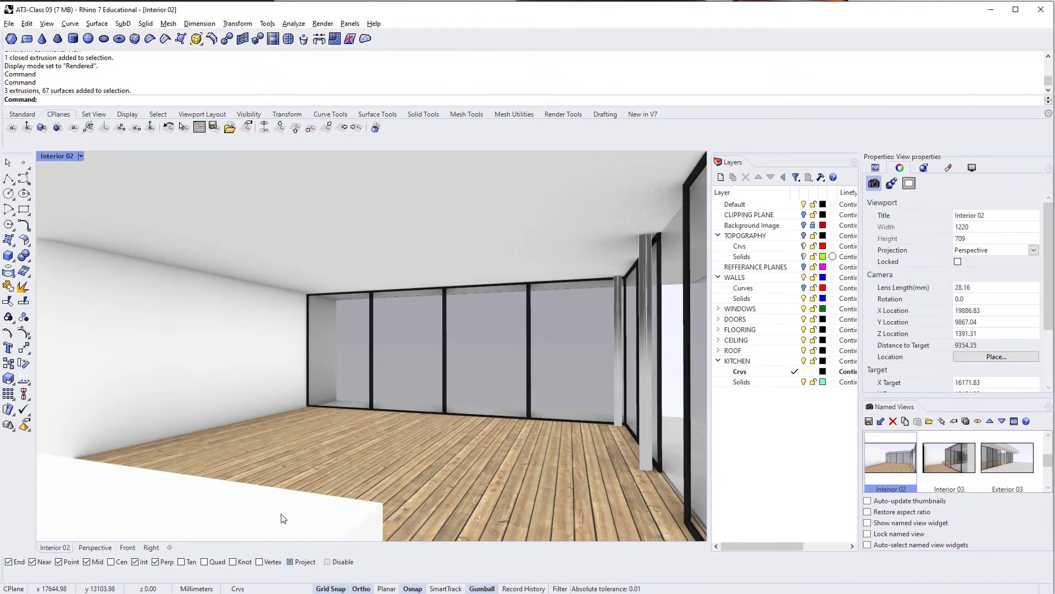
{"action": "right_click_drag", "start_coordinate": [365, 404], "coordinate": [304, 464], "text": "shift"}
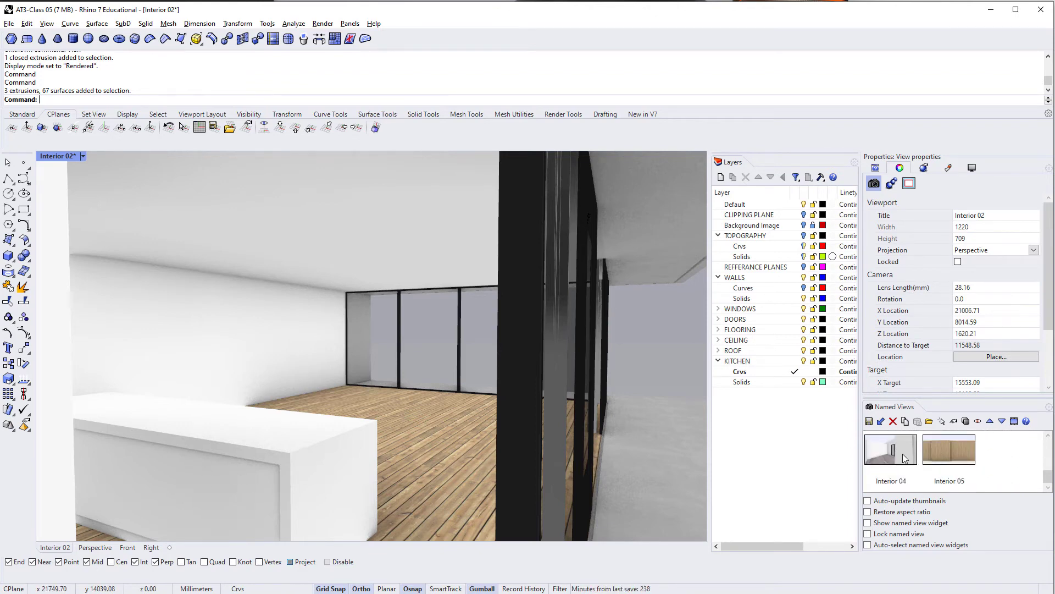
{"action": "double_click", "coordinate": [954, 454]}
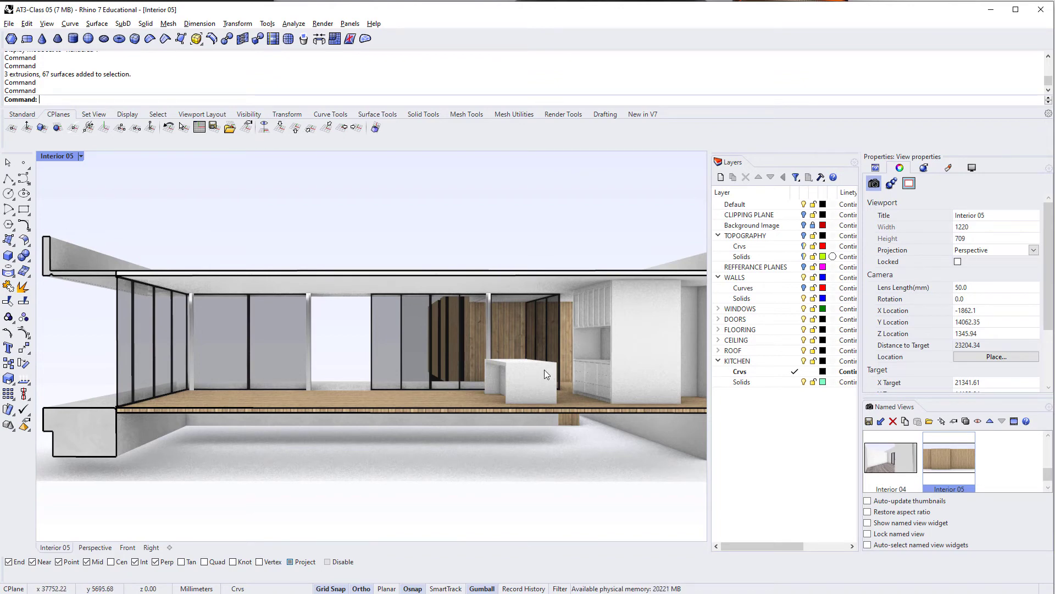
{"action": "double_click", "coordinate": [887, 456]}
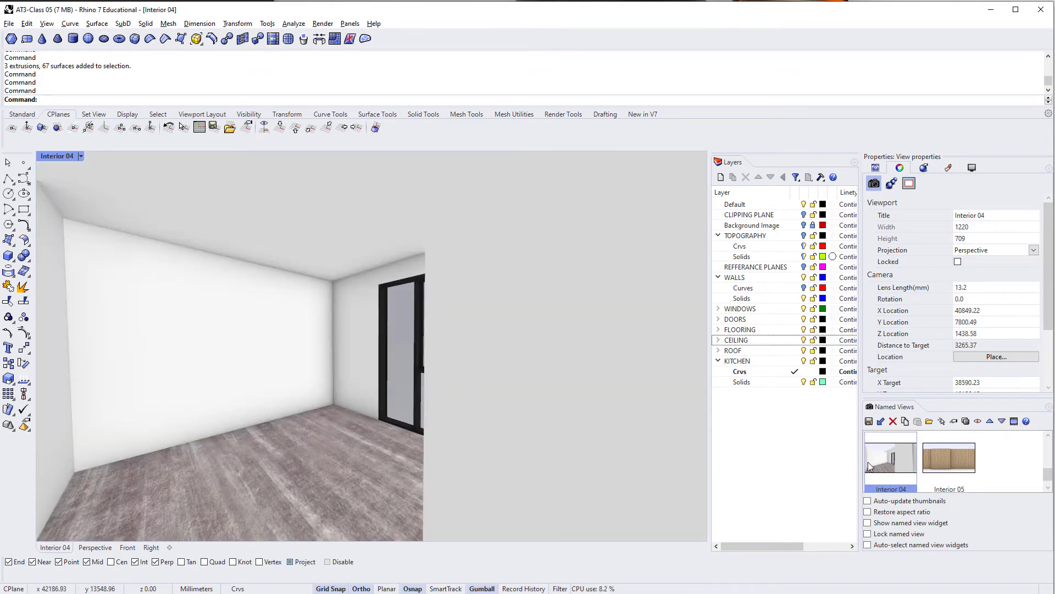
{"action": "scroll", "coordinate": [990, 458], "scroll_direction": "up", "scroll_amount": 3}
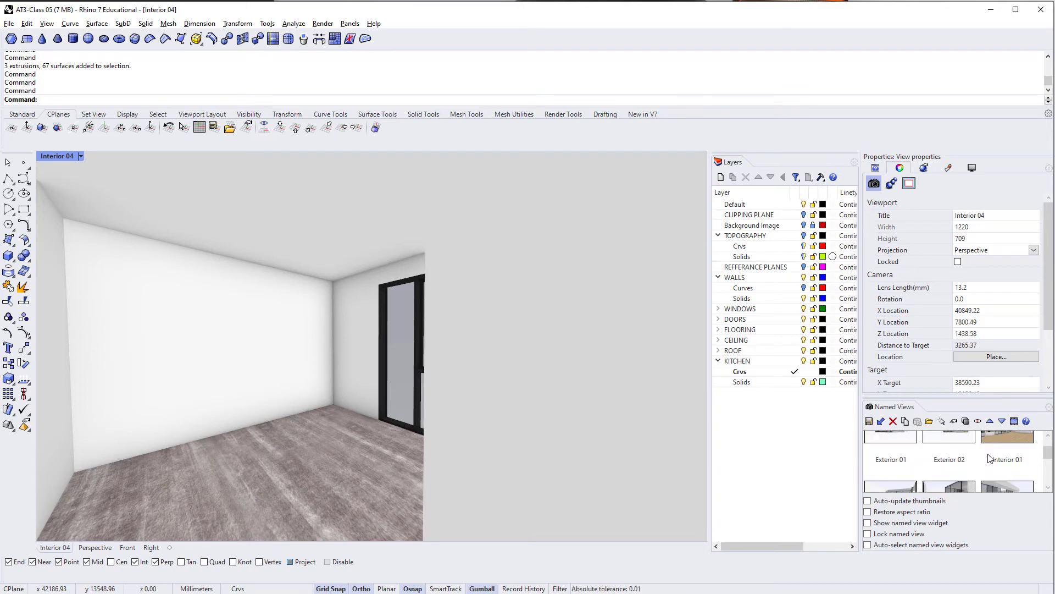
Restore the Interior 01 view and isolate the kitchen counter, then deselect it.
{"action": "double_click", "coordinate": [1003, 449]}
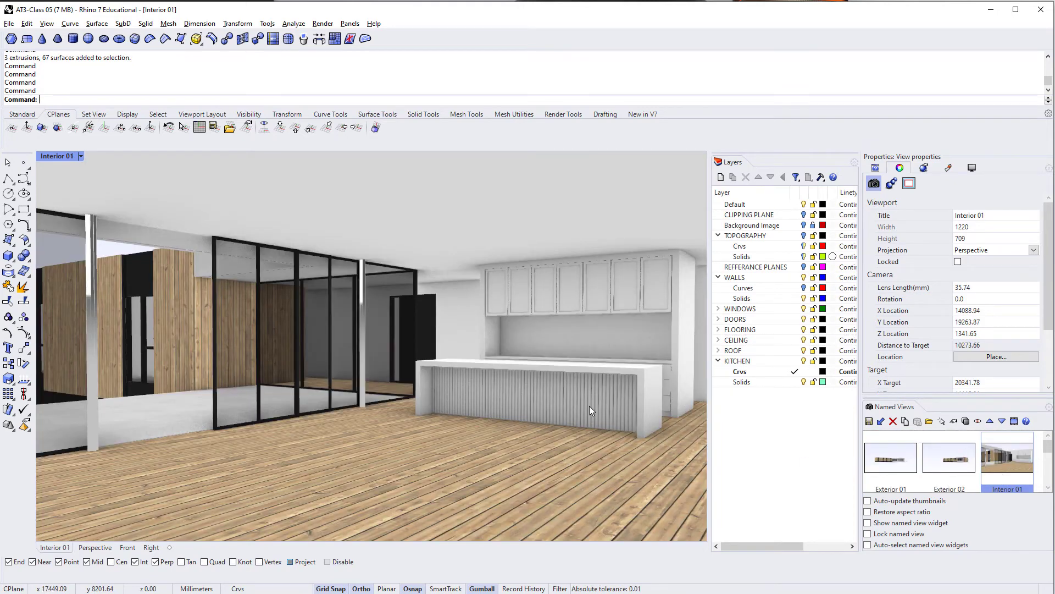
{"action": "left_click", "coordinate": [589, 405]}
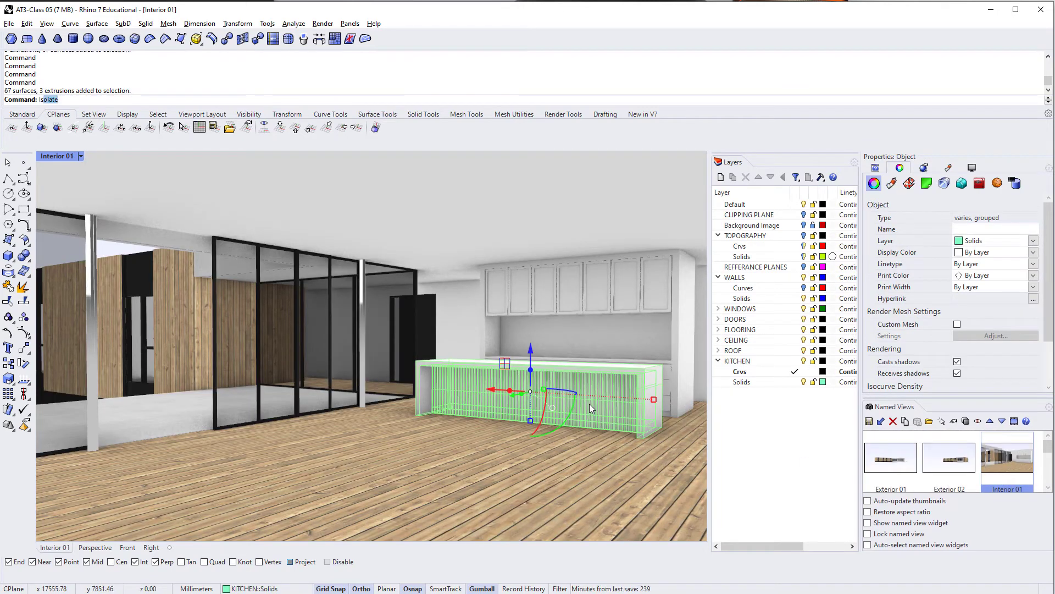
{"action": "key", "text": "Return"}
{"action": "scroll", "coordinate": [537, 350], "scroll_direction": "up", "scroll_amount": 4}
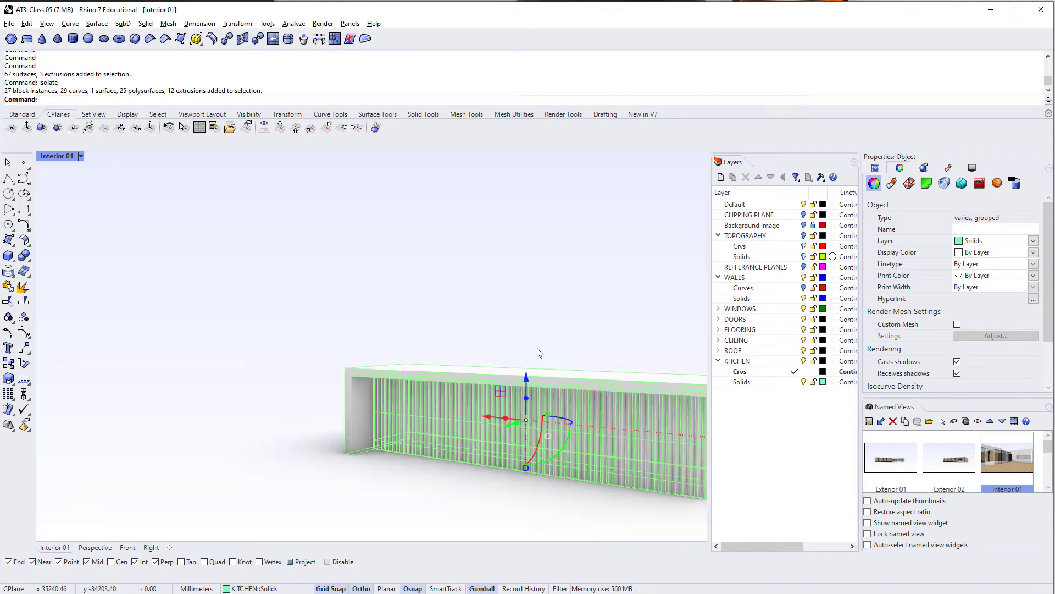
{"action": "right_click_drag", "start_coordinate": [548, 400], "coordinate": [431, 374], "text": "shift"}
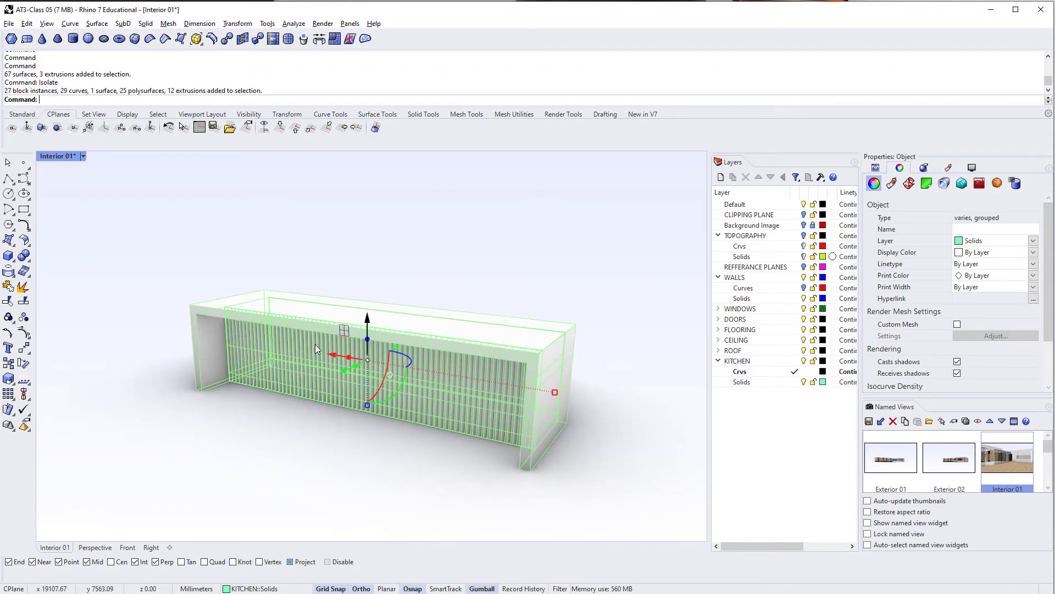
{"action": "right_click_drag", "start_coordinate": [315, 344], "coordinate": [328, 358]}
{"action": "key", "text": "Escape"}
Ungroup the isolated counter into its separate panels and slats.
{"action": "left_click", "coordinate": [389, 330]}
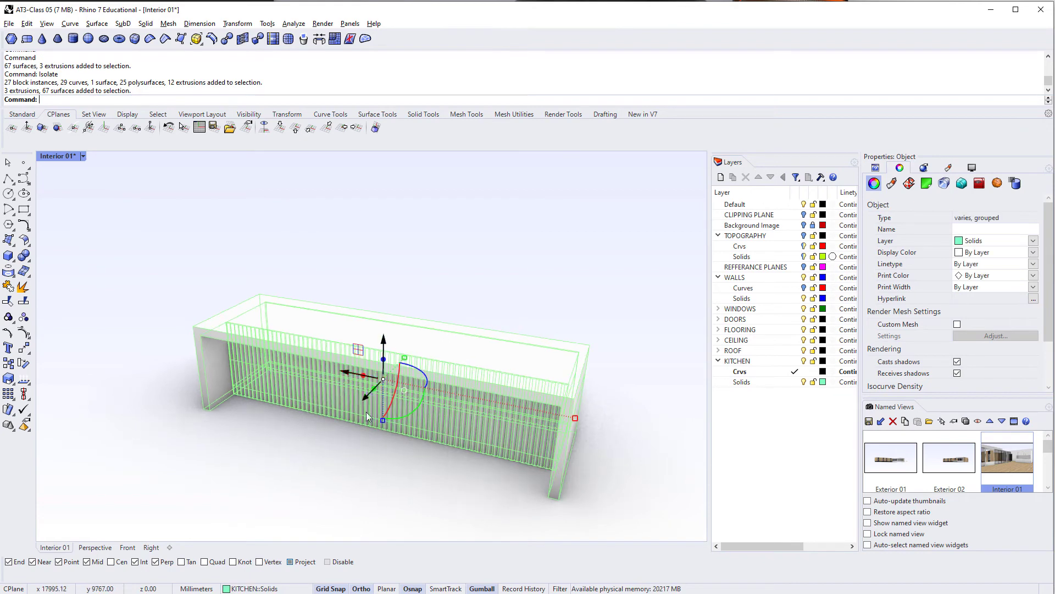
{"action": "left_click", "coordinate": [350, 437]}
{"action": "left_click", "coordinate": [369, 355]}
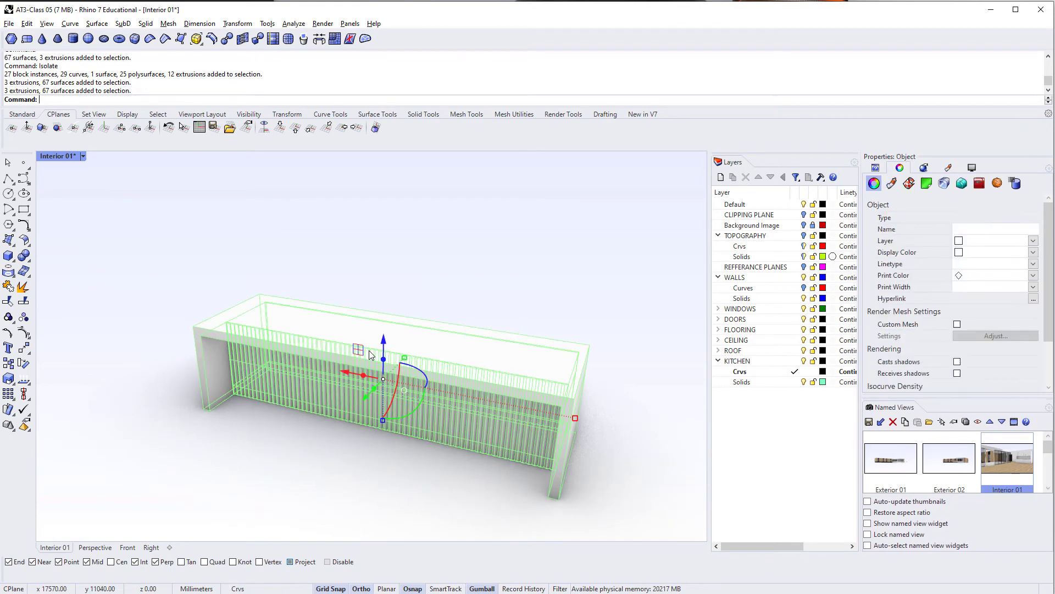
{"action": "key", "text": "Return"}
Assign a new Custom material to the counter's outer frame instead of its layer material.
{"action": "left_click", "coordinate": [486, 378]}
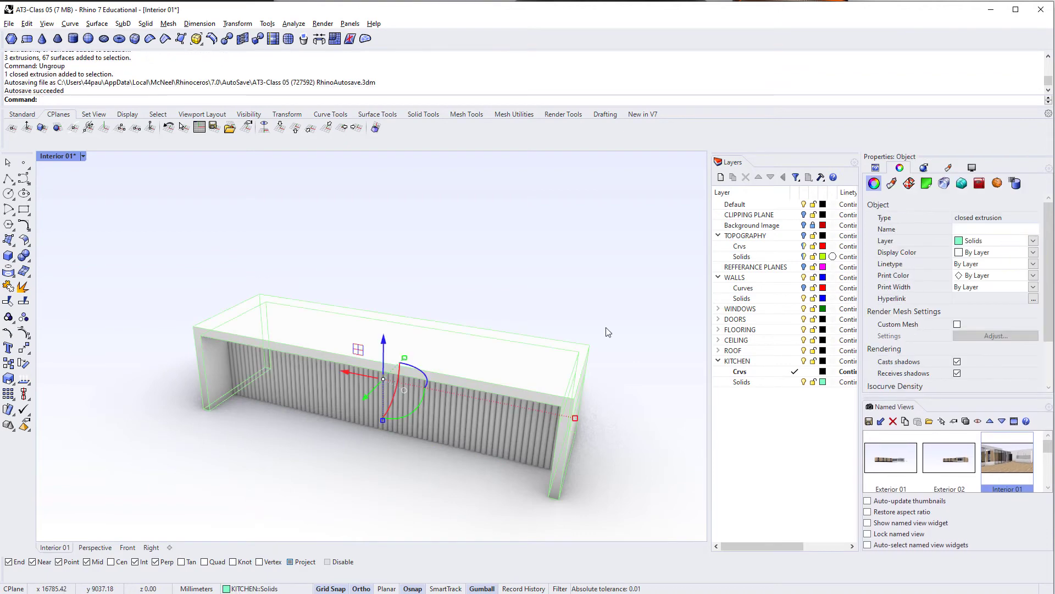
{"action": "left_click", "coordinate": [891, 184]}
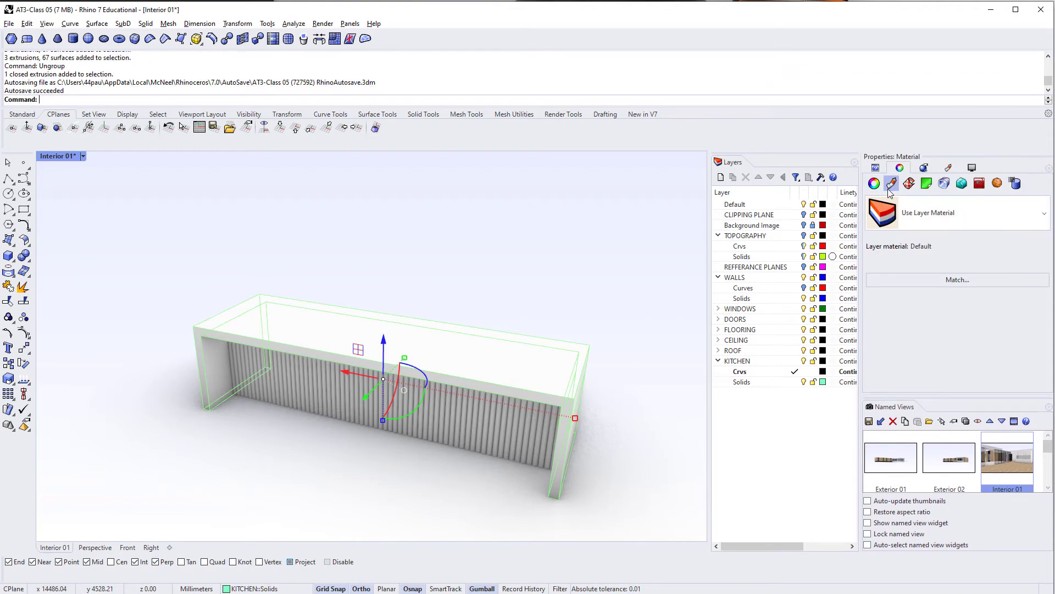
{"action": "left_click", "coordinate": [896, 220]}
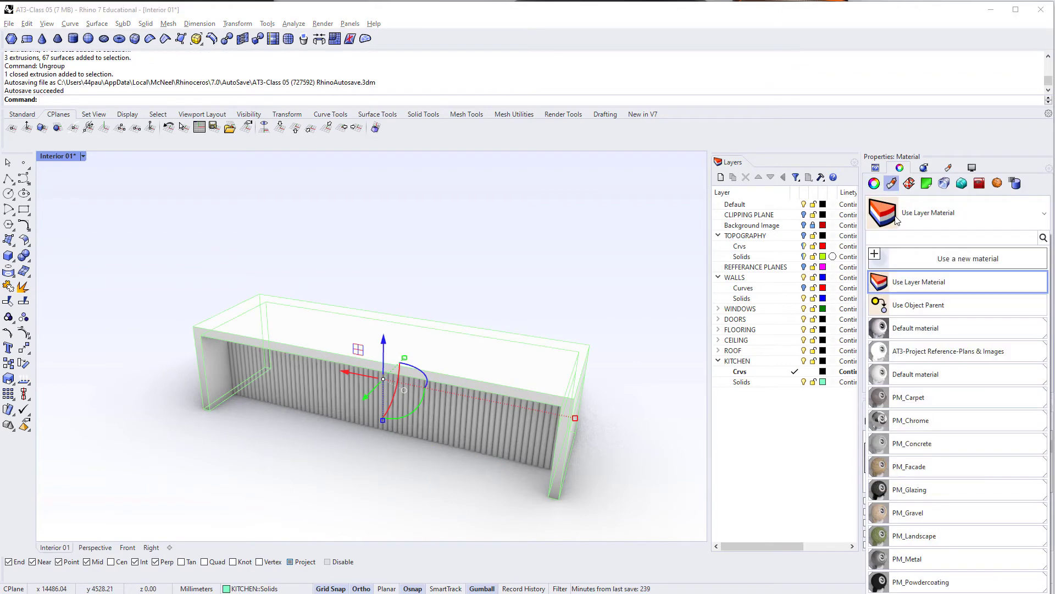
{"action": "left_click", "coordinate": [875, 256]}
{"action": "left_click", "coordinate": [913, 285]}
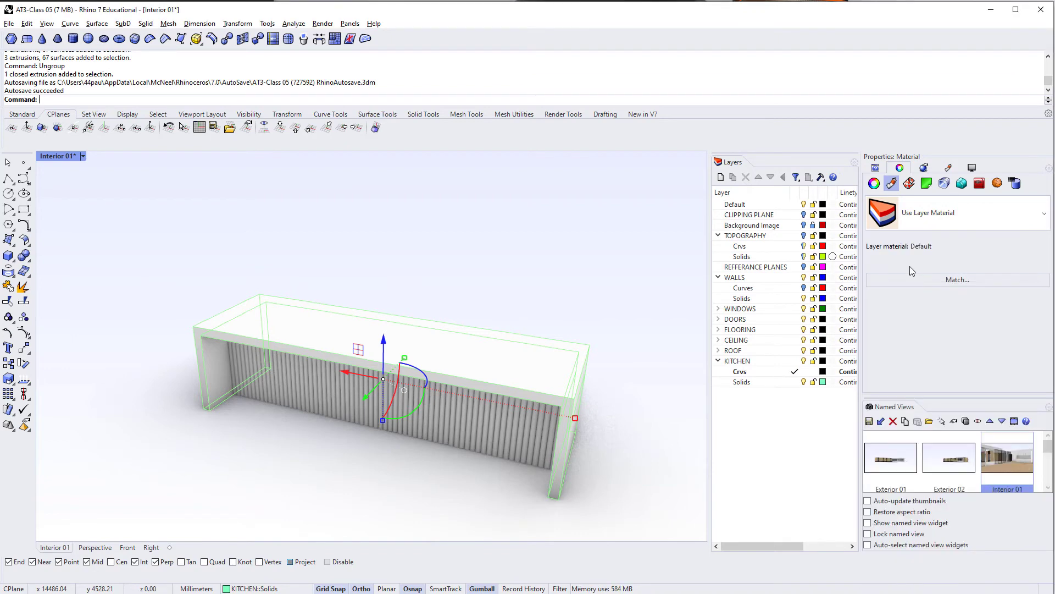
{"action": "left_click", "coordinate": [909, 222]}
{"action": "left_click", "coordinate": [877, 260]}
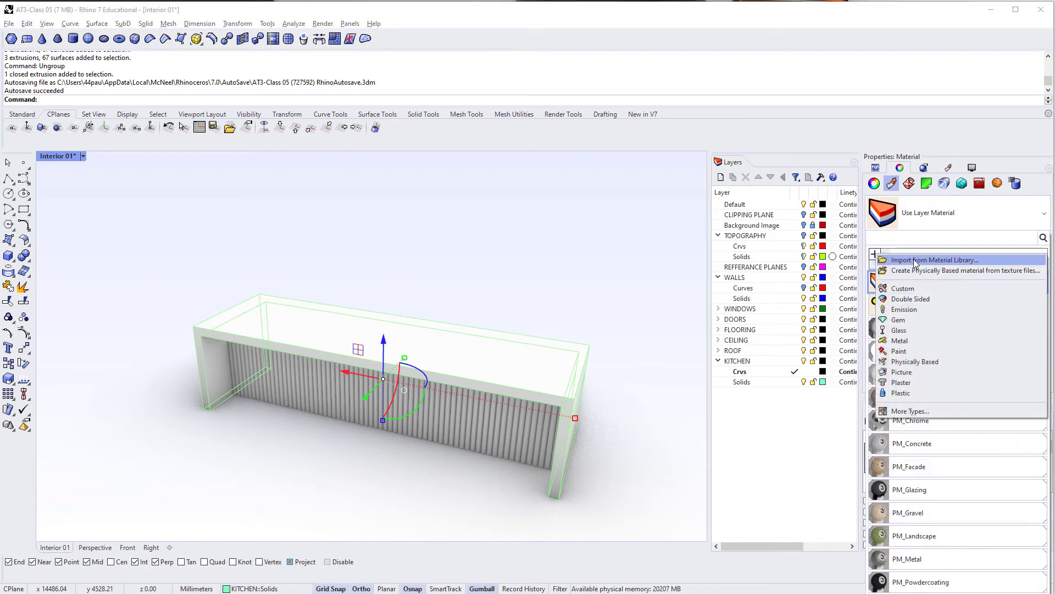
{"action": "left_click", "coordinate": [910, 287]}
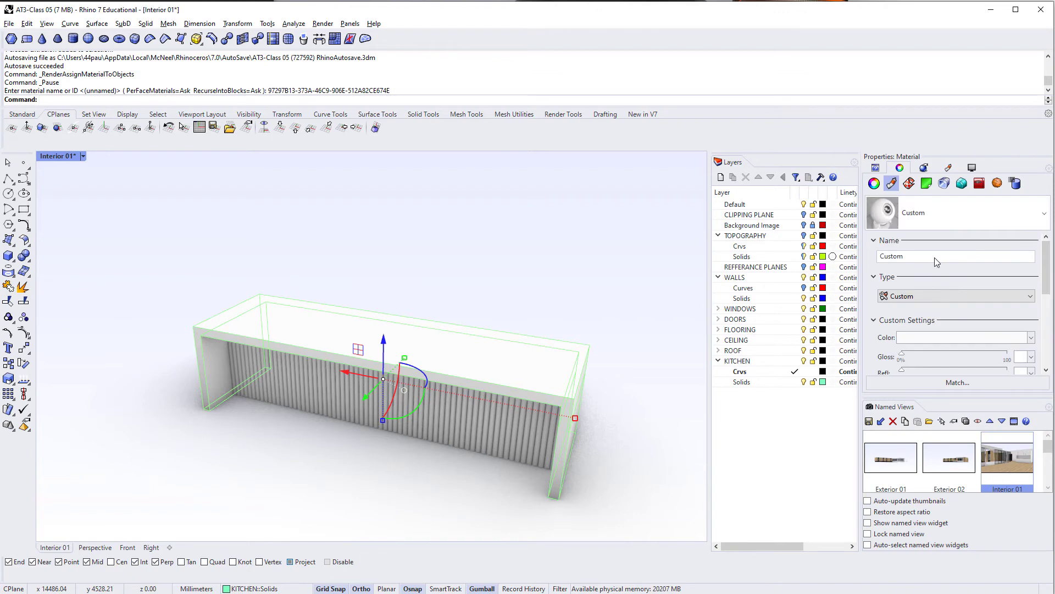
Name the outer frame's new material Onyx.
{"action": "double_click", "coordinate": [934, 257]}
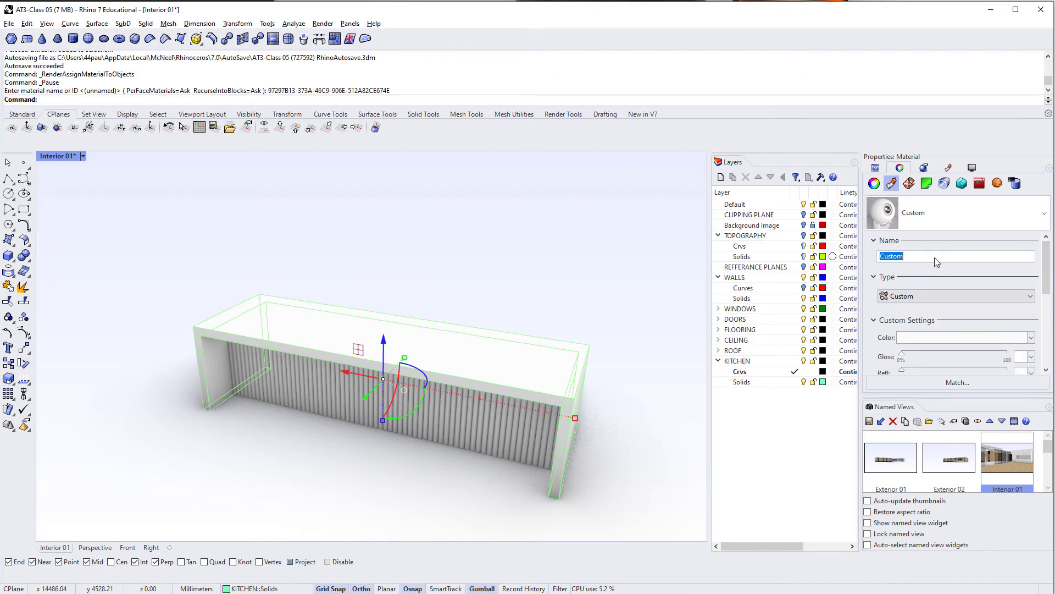
{"action": "type", "text": "Onyz"}
{"action": "key", "text": "BackSpace"}
{"action": "type", "text": "x"}
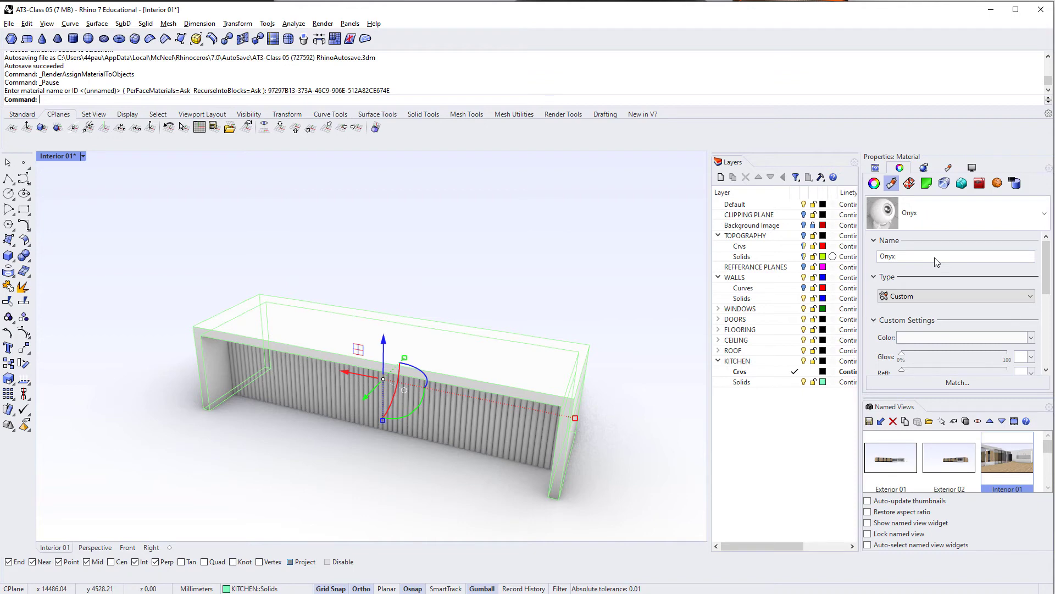
Apply the onyx stock photo from the Grainte . Marble . Quartz texture folder as the Onyx material's color texture.
{"action": "left_click", "coordinate": [1031, 338]}
{"action": "left_click", "coordinate": [1031, 404]}
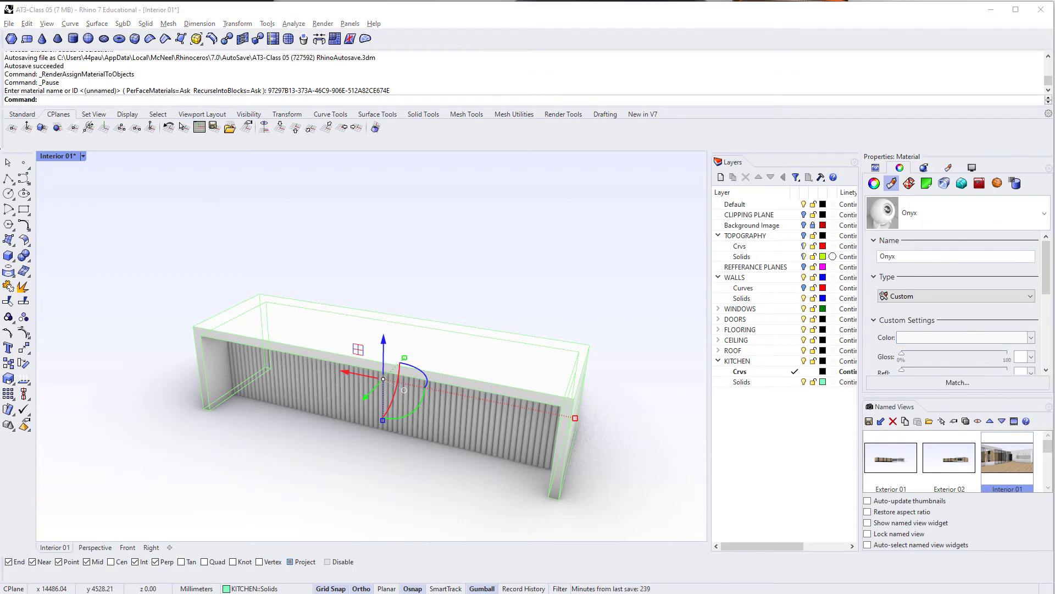
{"action": "left_click", "coordinate": [295, 63]}
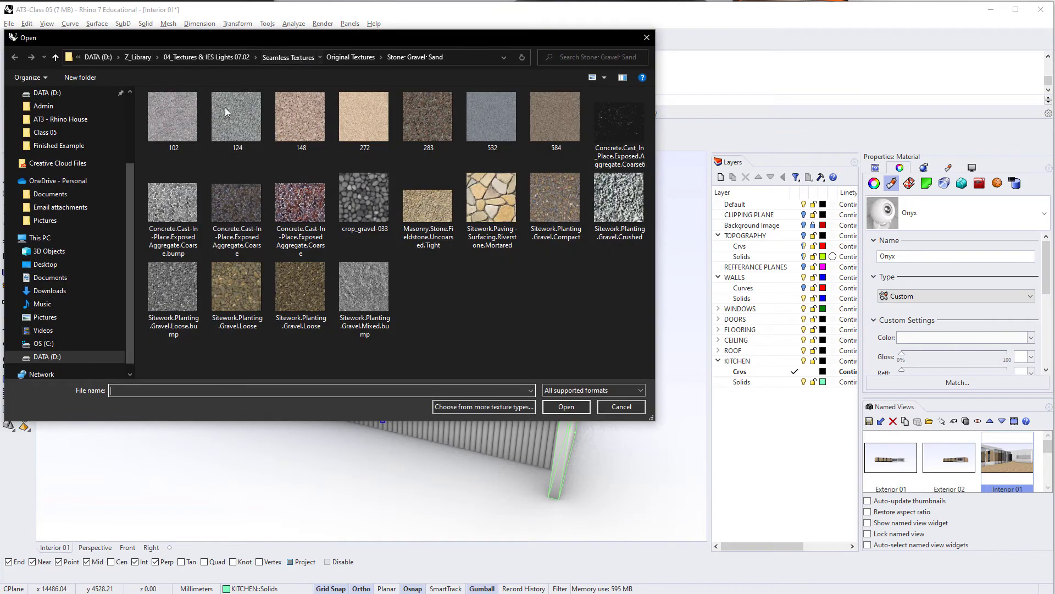
{"action": "double_click", "coordinate": [205, 109]}
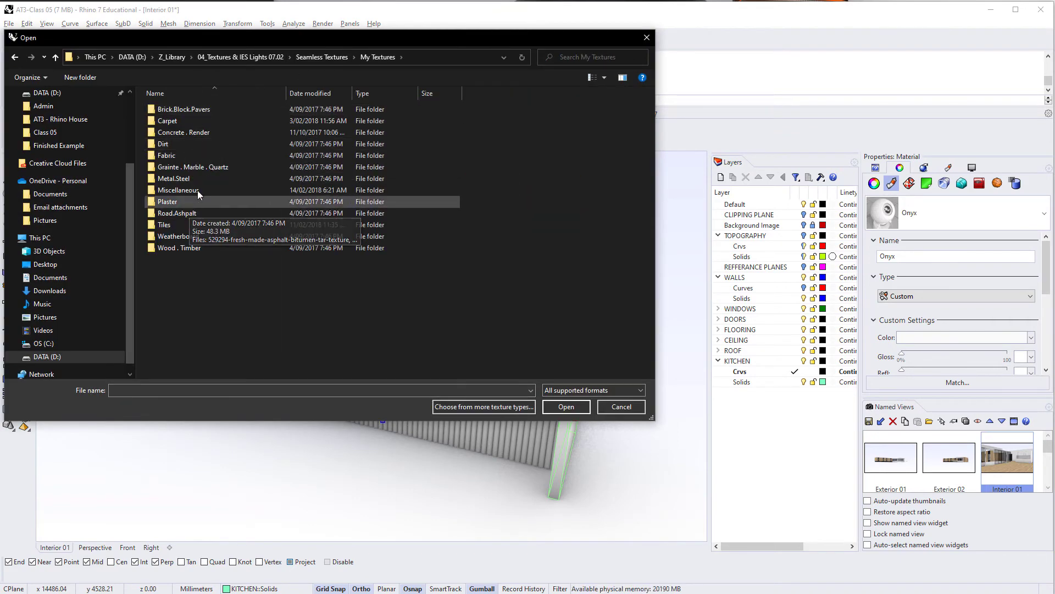
{"action": "double_click", "coordinate": [225, 166]}
{"action": "left_click", "coordinate": [168, 124]}
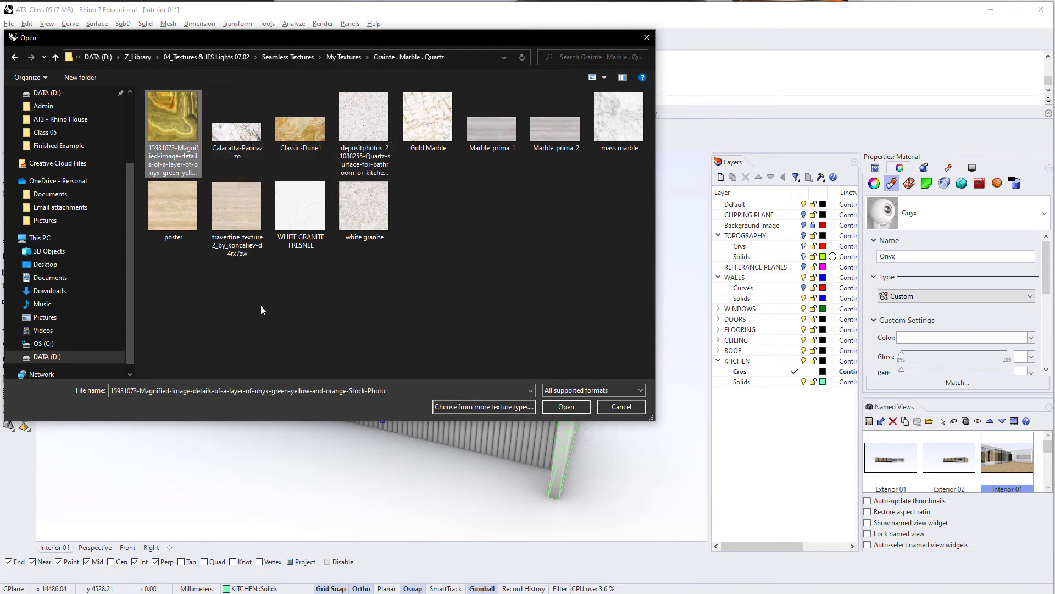
{"action": "left_click", "coordinate": [566, 406]}
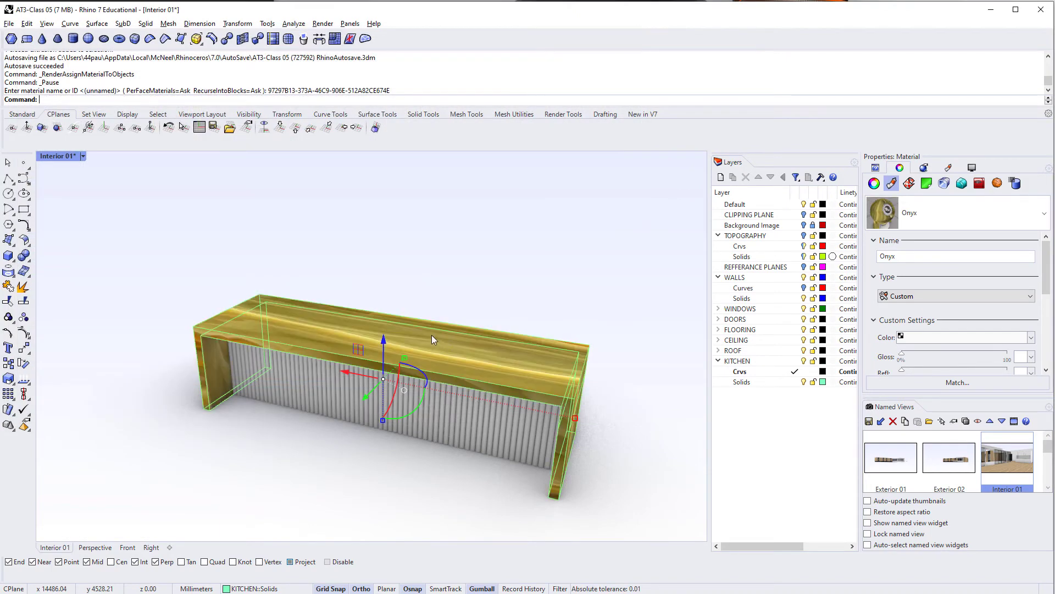
Map the outer frame's texture with Box mapping and set its locked XYZ size to 5000.
{"action": "scroll", "coordinate": [430, 352], "scroll_direction": "up", "scroll_amount": 3}
{"action": "right_click_drag", "start_coordinate": [430, 355], "coordinate": [439, 331]}
{"action": "left_click", "coordinate": [908, 184]}
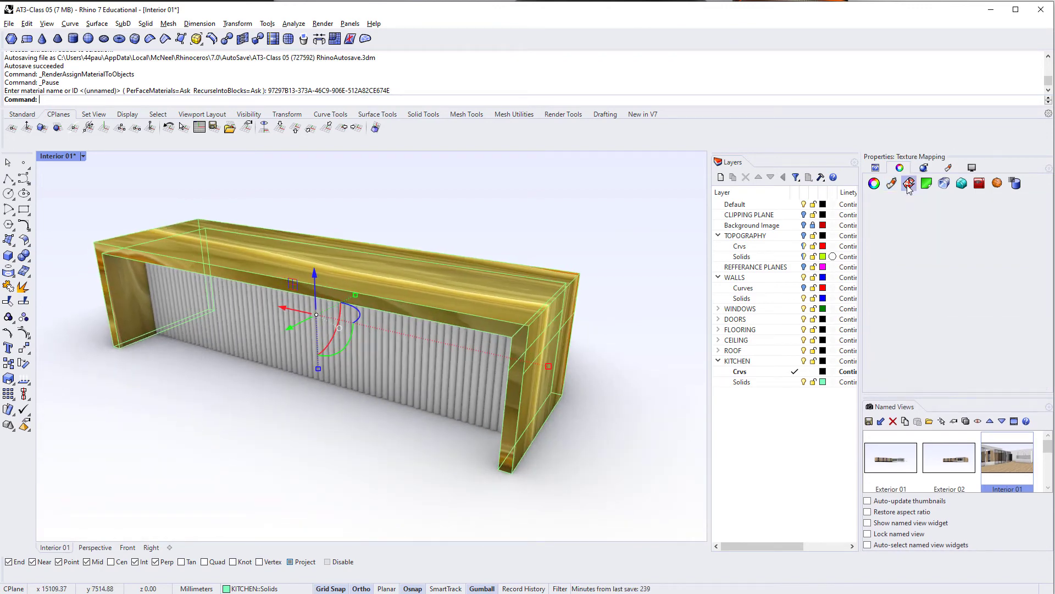
{"action": "left_click", "coordinate": [937, 271]}
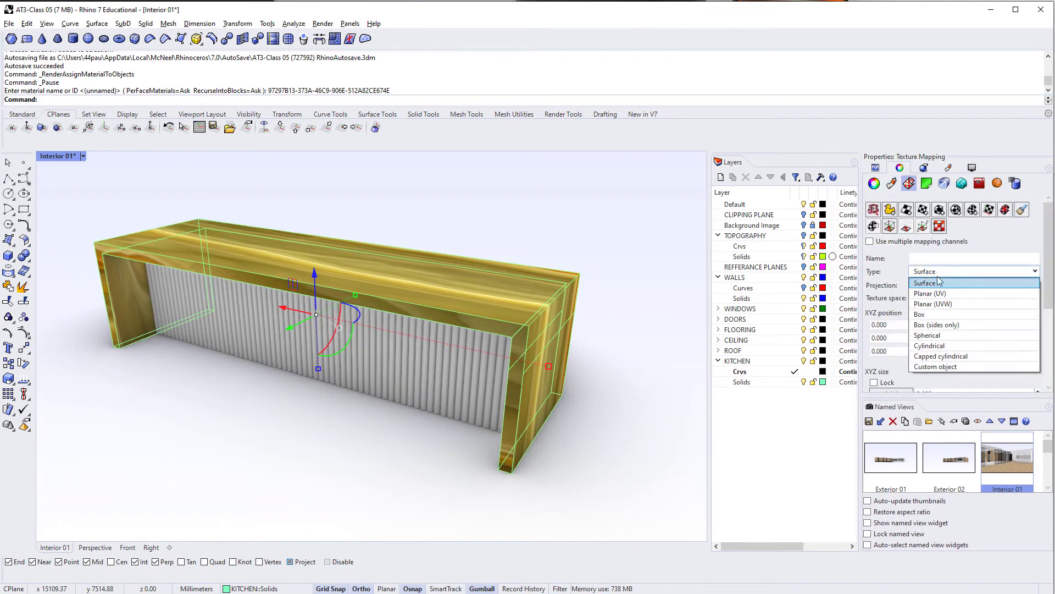
{"action": "left_click", "coordinate": [929, 314]}
{"action": "left_click", "coordinate": [884, 384]}
{"action": "scroll", "coordinate": [885, 384], "scroll_direction": "down", "scroll_amount": 1}
{"action": "left_click", "coordinate": [941, 354]}
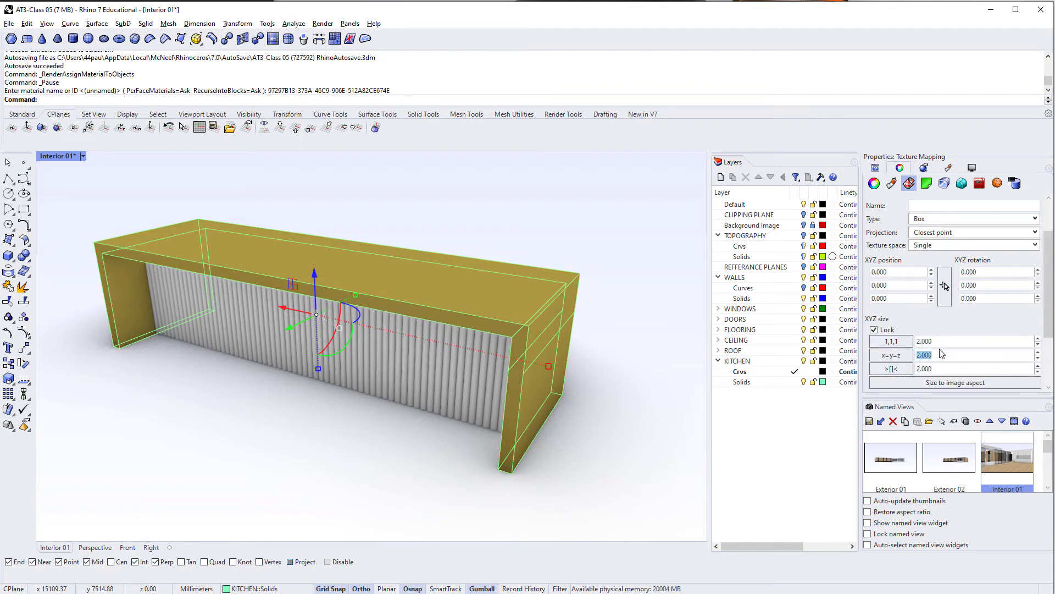
{"action": "left_click", "coordinate": [944, 342]}
{"action": "type", "text": "5000"}
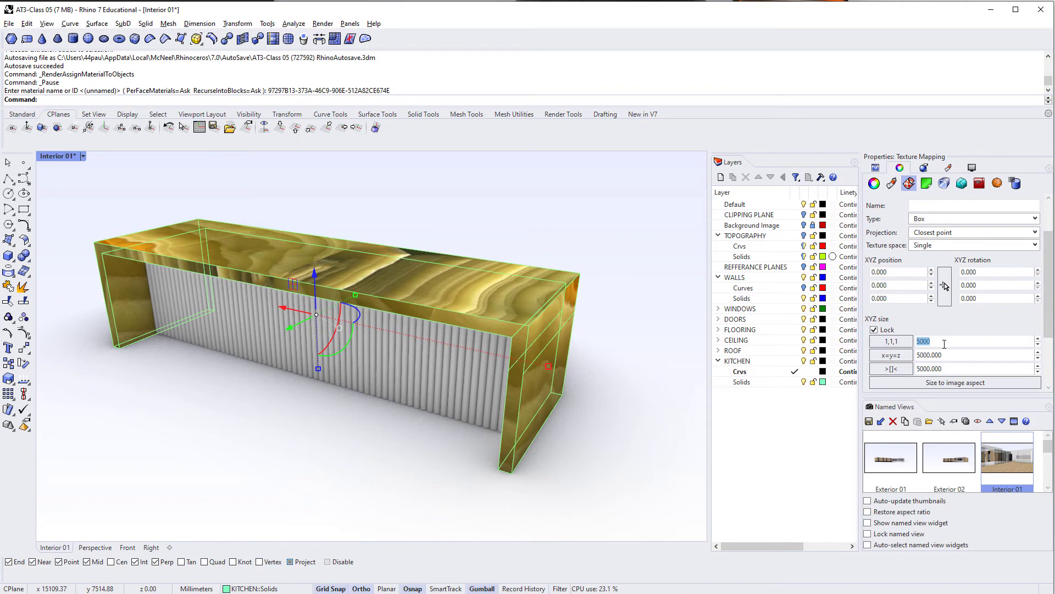
Try locked XYZ sizes of 1000, 1500, 2000 and 3000 for the frame's box texture mapping.
{"action": "type", "text": "1000"}
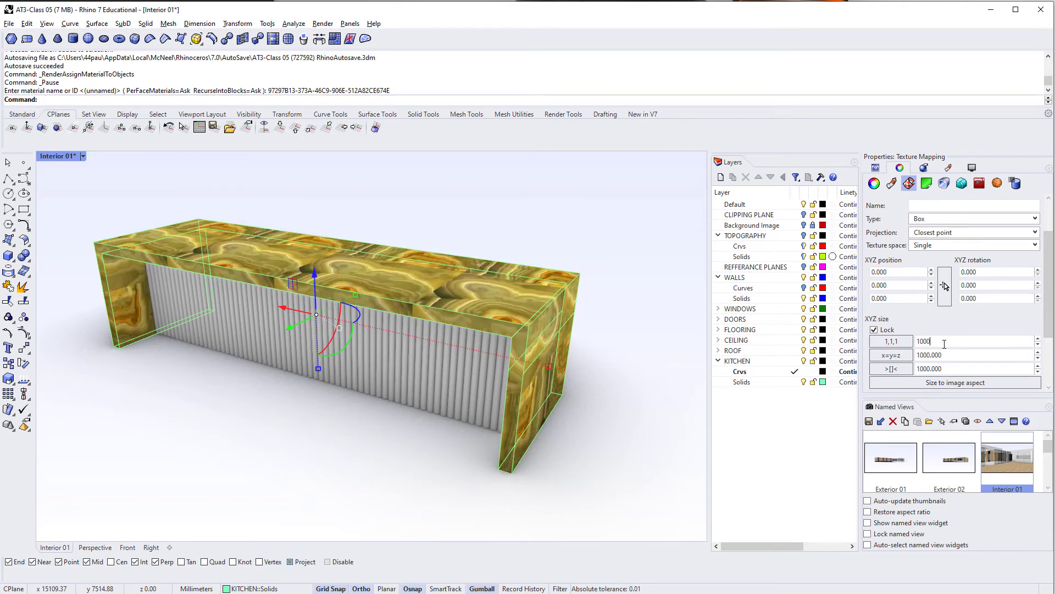
{"action": "key", "text": "Return"}
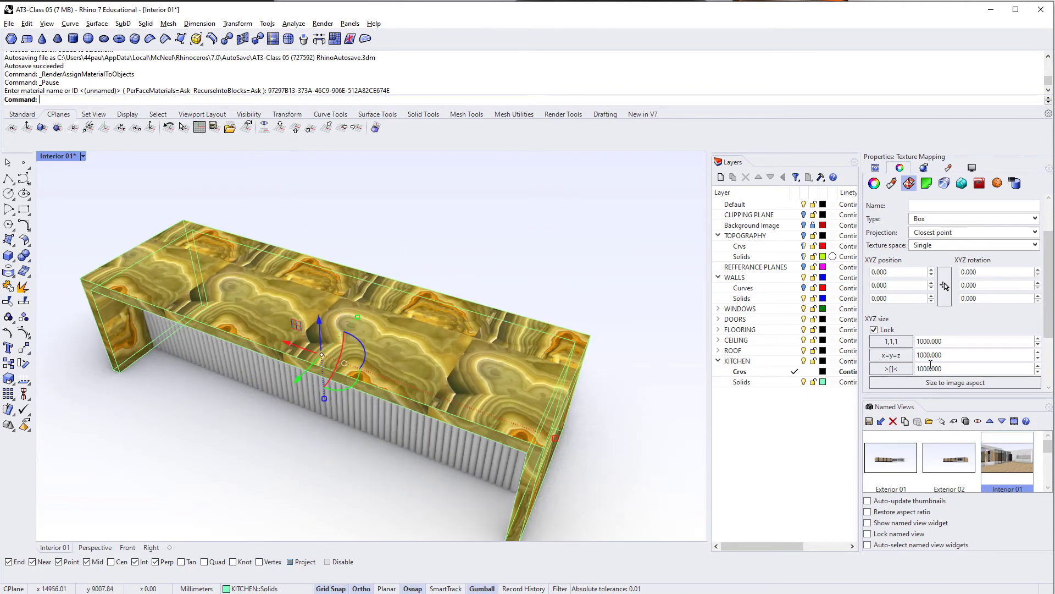
{"action": "double_click", "coordinate": [961, 339]}
{"action": "type", "text": "1500"}
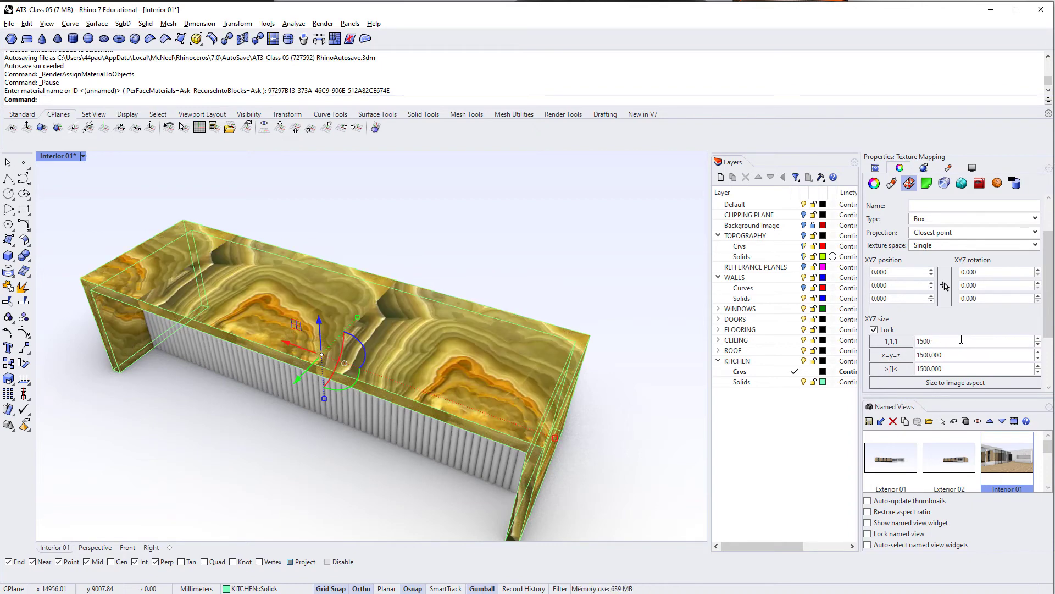
{"action": "double_click", "coordinate": [961, 339]}
{"action": "type", "text": "2000"}
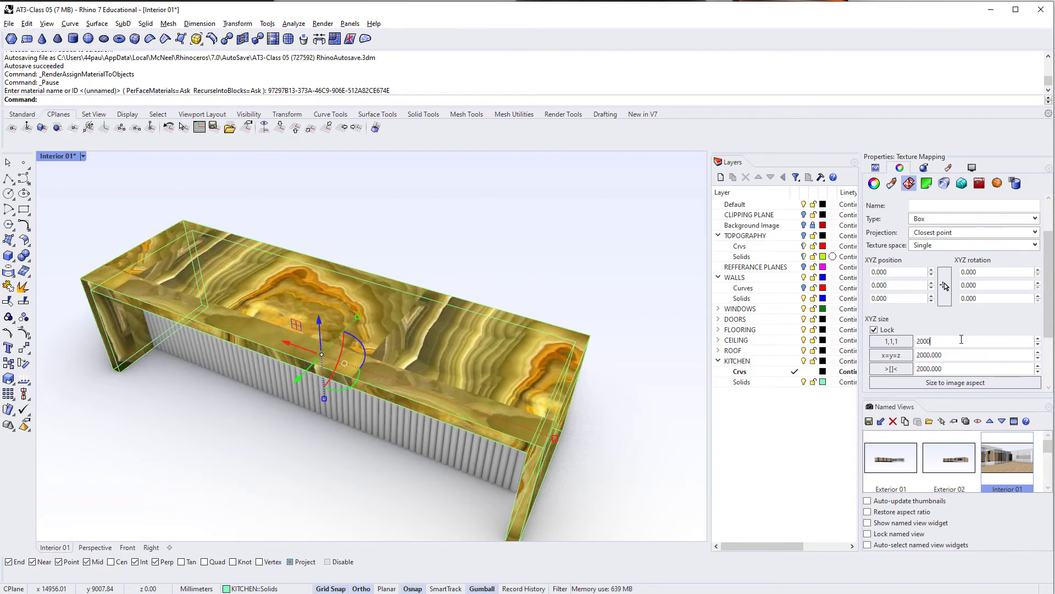
{"action": "double_click", "coordinate": [933, 340]}
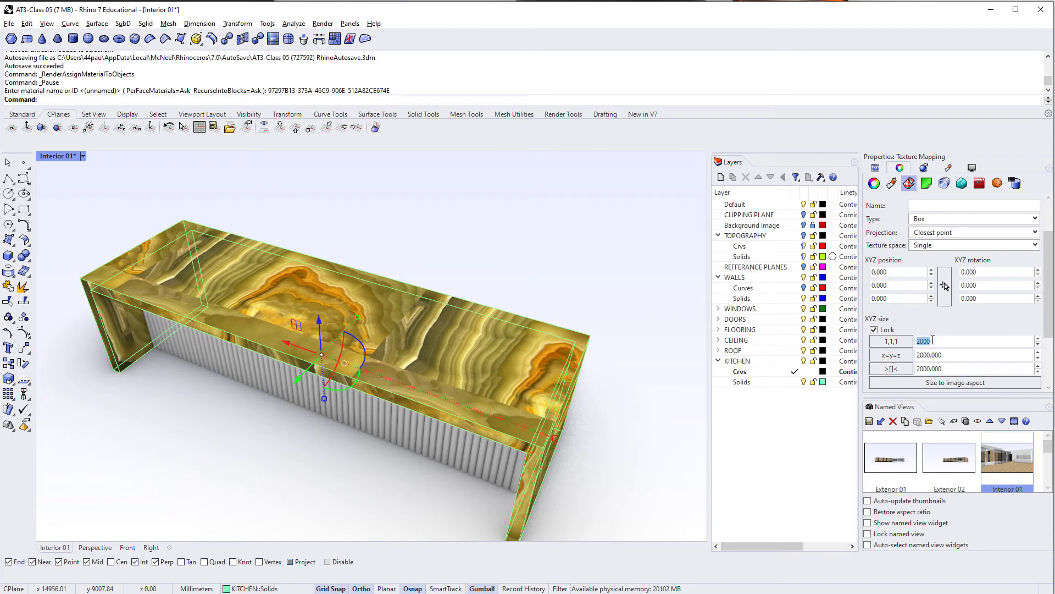
{"action": "type", "text": "3000"}
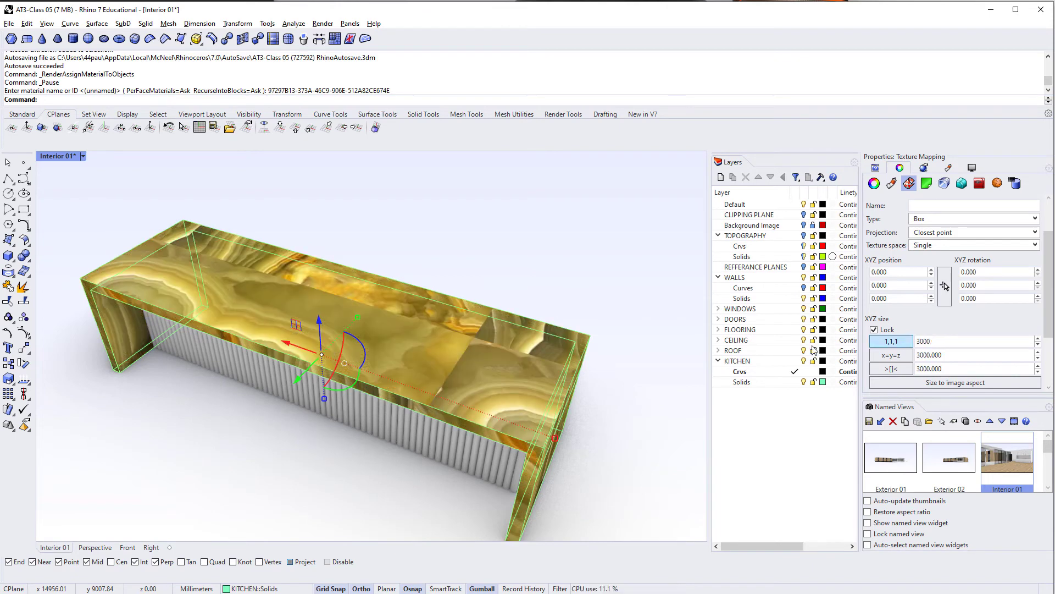
Inspect the frame's end panel and enlarge the box mapping's locked XYZ size to 5000 again.
{"action": "right_click_drag", "start_coordinate": [456, 384], "coordinate": [381, 377]}
{"action": "right_click_drag", "start_coordinate": [342, 355], "coordinate": [258, 269]}
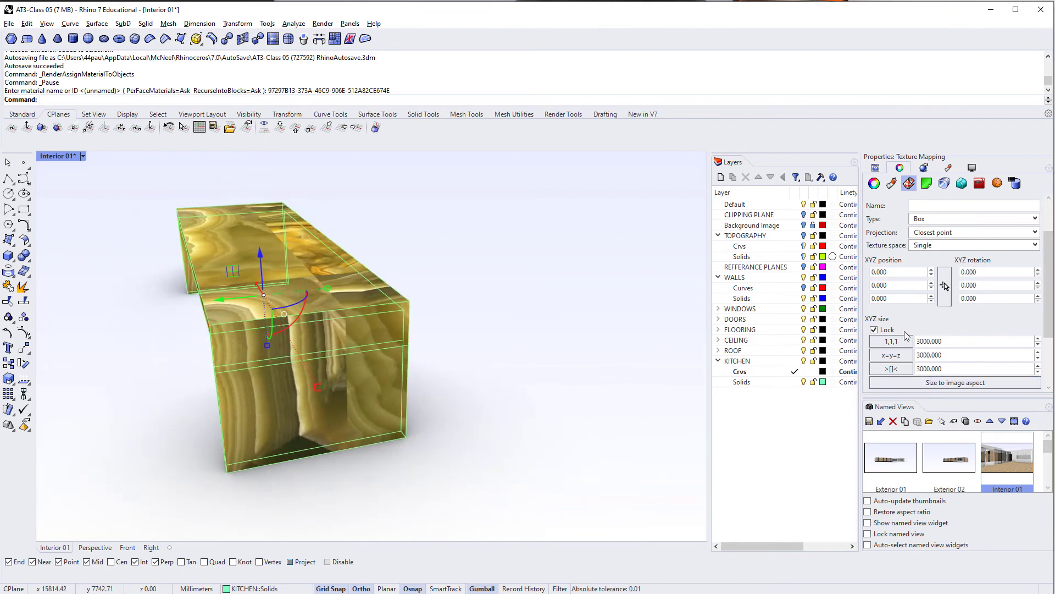
{"action": "double_click", "coordinate": [959, 350]}
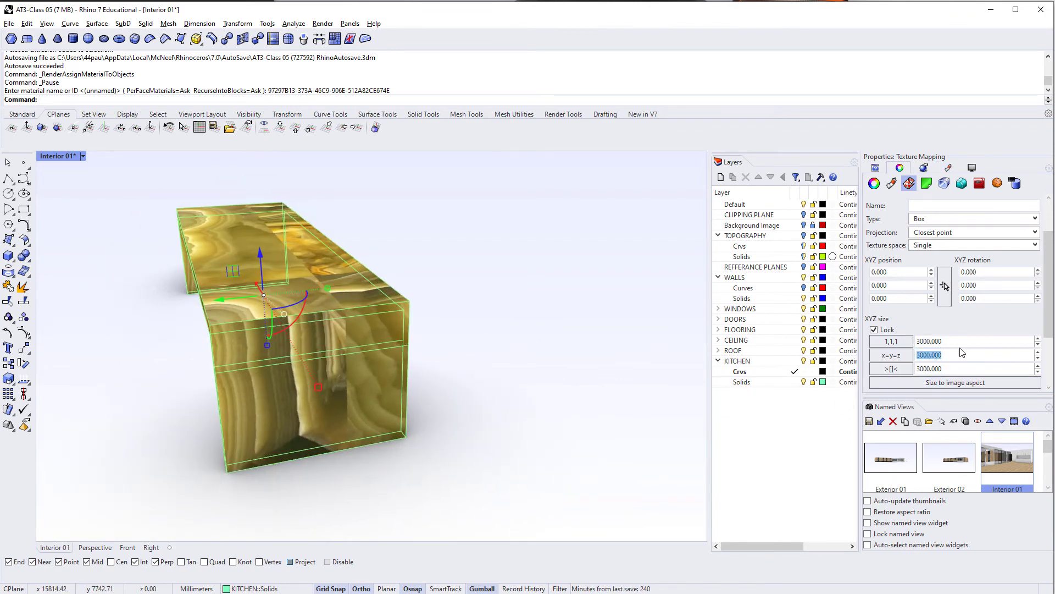
{"action": "type", "text": "5000"}
{"action": "key", "text": "Return"}
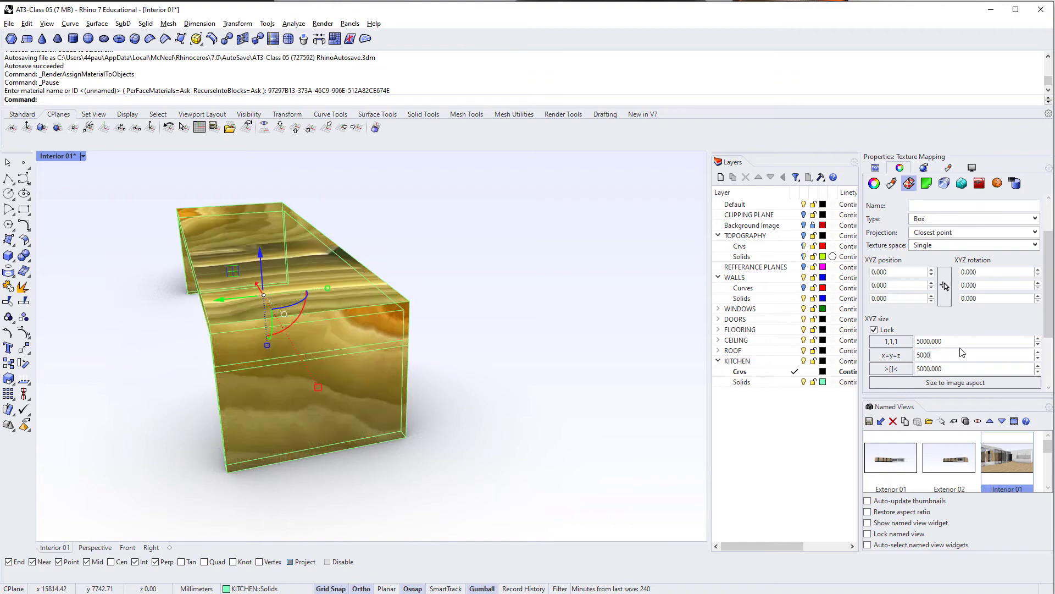
Try rotating the frame's box texture mapping by 90 degrees about Y.
{"action": "right_click_drag", "start_coordinate": [527, 330], "coordinate": [464, 318]}
{"action": "right_click_drag", "start_coordinate": [413, 290], "coordinate": [386, 321]}
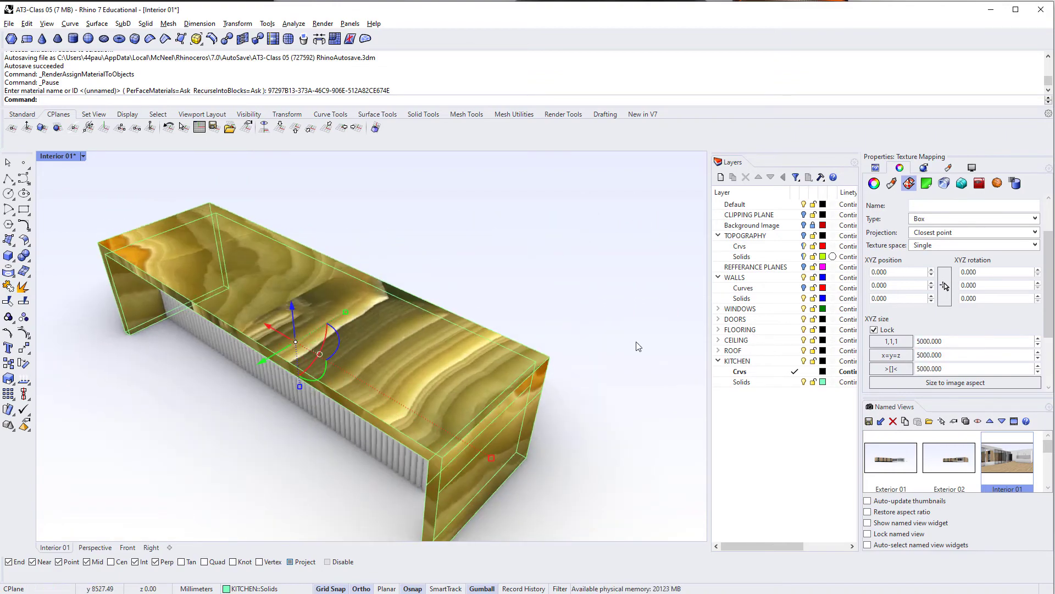
{"action": "double_click", "coordinate": [978, 285]}
{"action": "type", "text": "90"}
{"action": "key", "text": "Return"}
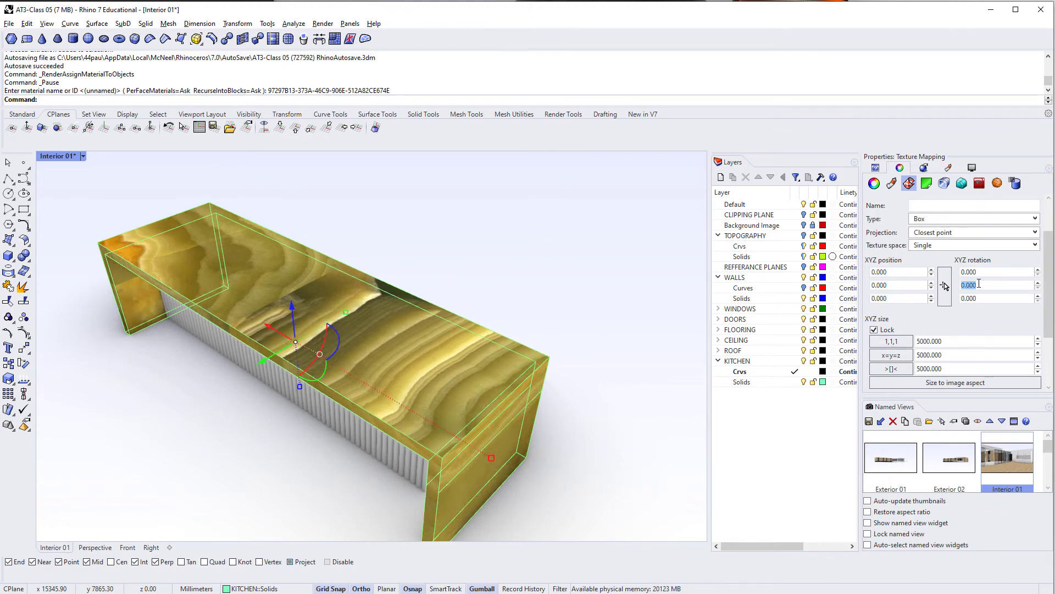
Switch the outer frame's texture mapping back to Surface and unlock its XYZ size.
{"action": "right_click_drag", "start_coordinate": [338, 333], "coordinate": [402, 319]}
{"action": "left_click", "coordinate": [978, 219]}
{"action": "left_click", "coordinate": [929, 230]}
{"action": "left_click", "coordinate": [896, 329]}
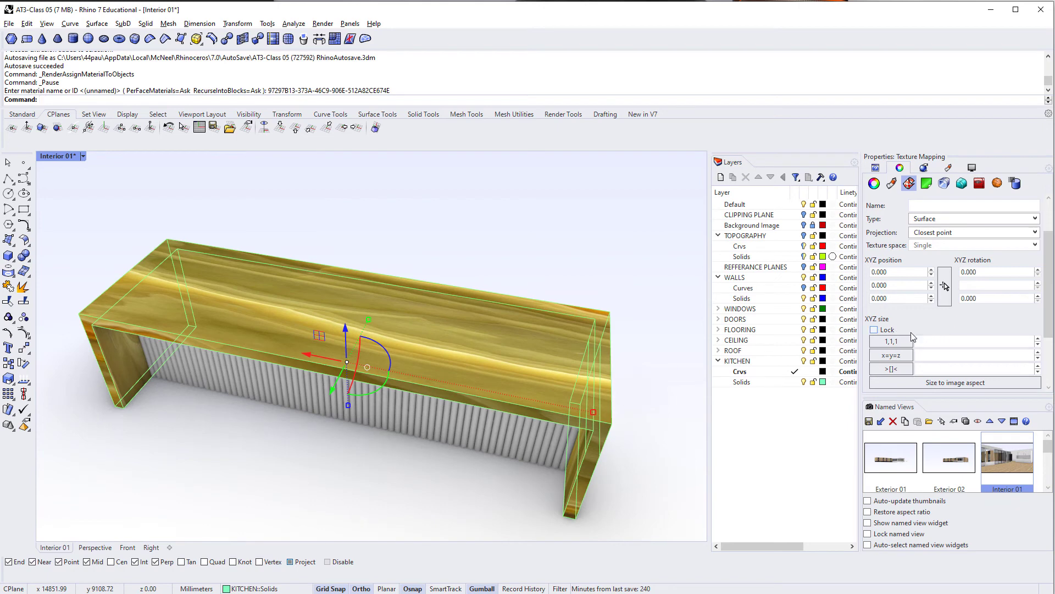
Try a U repeat of 50 on the frame's Surface mapping, then restore it to 1.
{"action": "scroll", "coordinate": [973, 297], "scroll_direction": "down", "scroll_amount": 3}
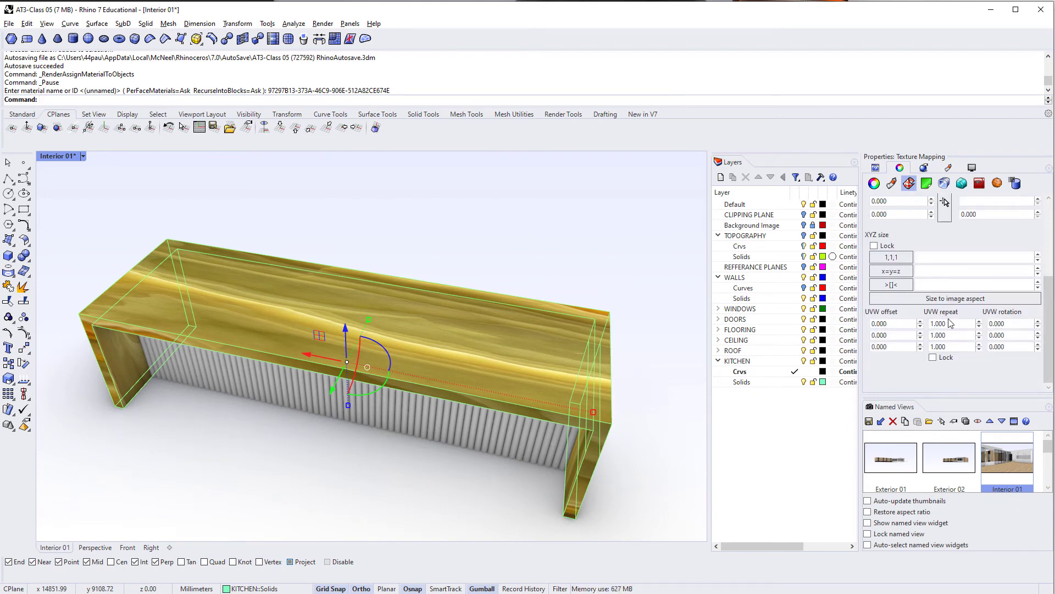
{"action": "double_click", "coordinate": [960, 326]}
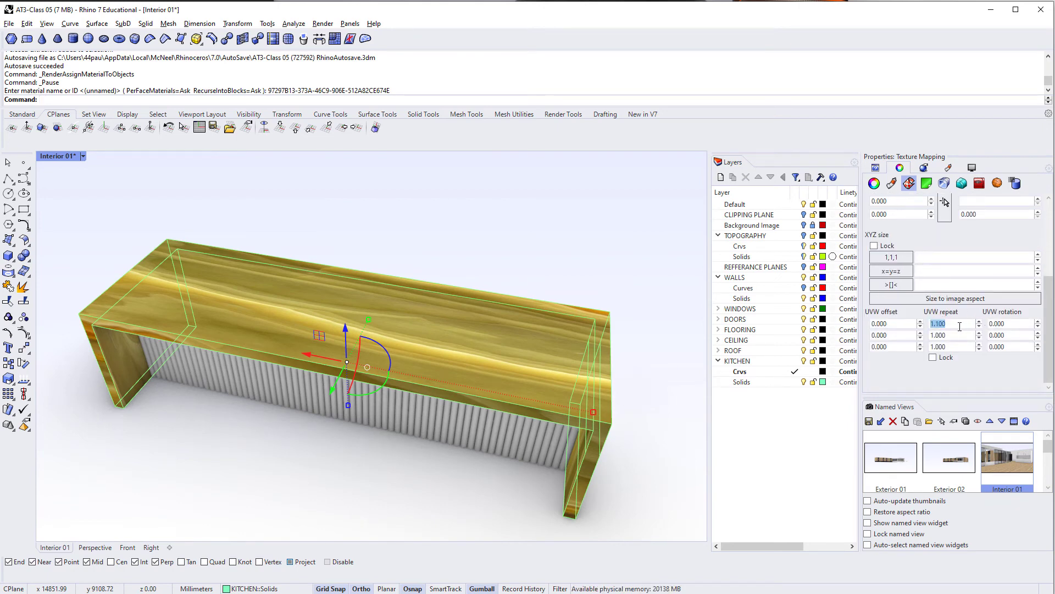
{"action": "type", "text": "50"}
{"action": "key", "text": "Return"}
{"action": "left_click", "coordinate": [911, 326]}
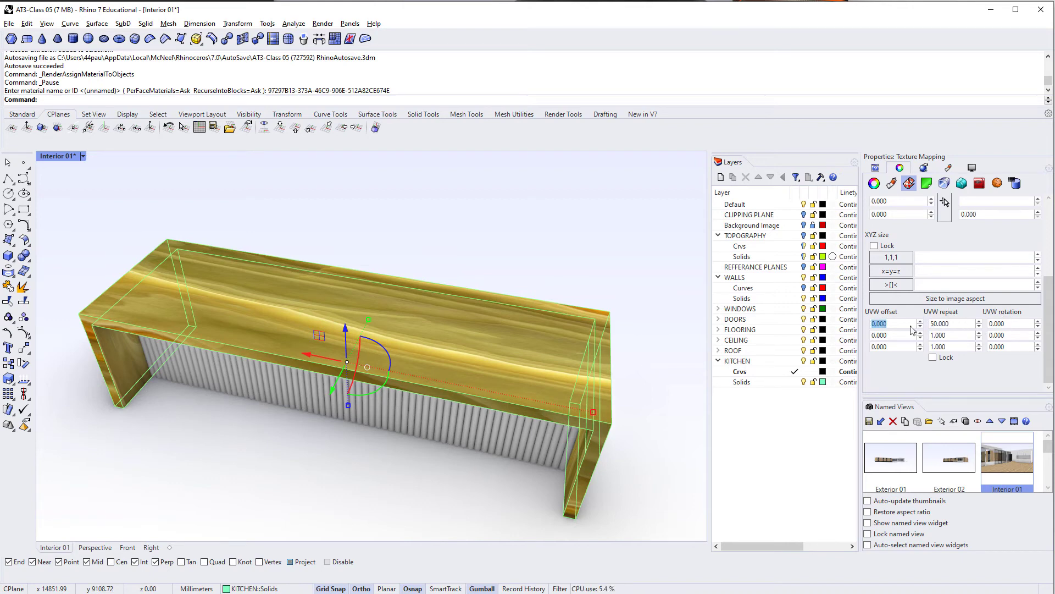
{"action": "left_click", "coordinate": [954, 326]}
{"action": "type", "text": "1"}
{"action": "key", "text": "Return"}
{"action": "scroll", "coordinate": [955, 322], "scroll_direction": "up", "scroll_amount": 2}
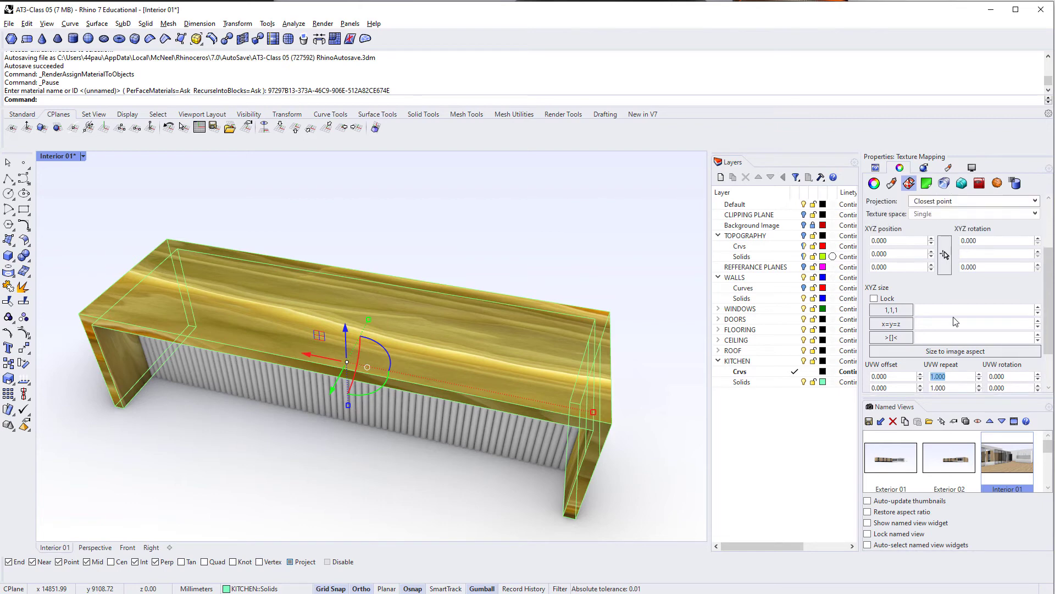
Set the X size of the frame's Surface texture mapping to 0.100.
{"action": "left_click", "coordinate": [952, 316]}
{"action": "type", "text": "1"}
{"action": "key", "text": "Tab"}
{"action": "key", "text": "shift+Tab"}
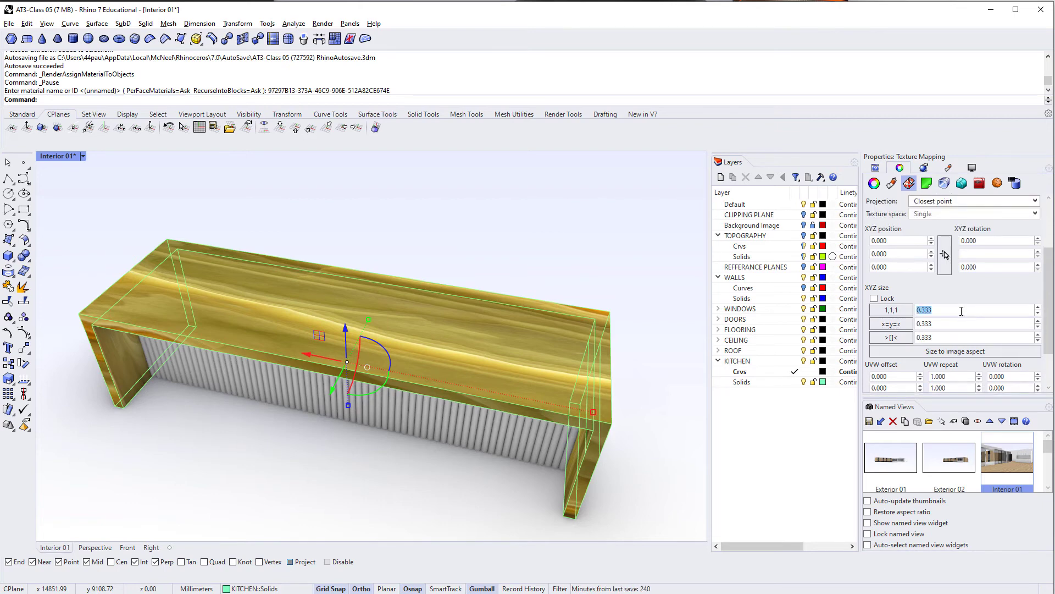
{"action": "type", "text": "50.000"}
{"action": "key", "text": "Return"}
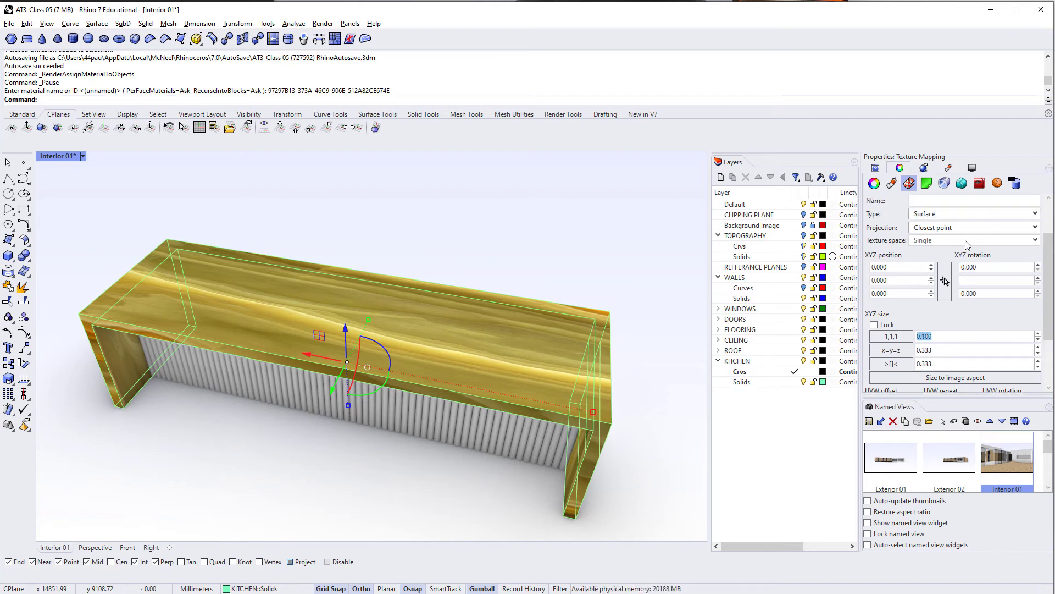
Keep the Closest point projection and try a Y rotation of 90 degrees on the frame's Surface mapping.
{"action": "left_click", "coordinate": [971, 227]}
{"action": "left_click", "coordinate": [957, 236]}
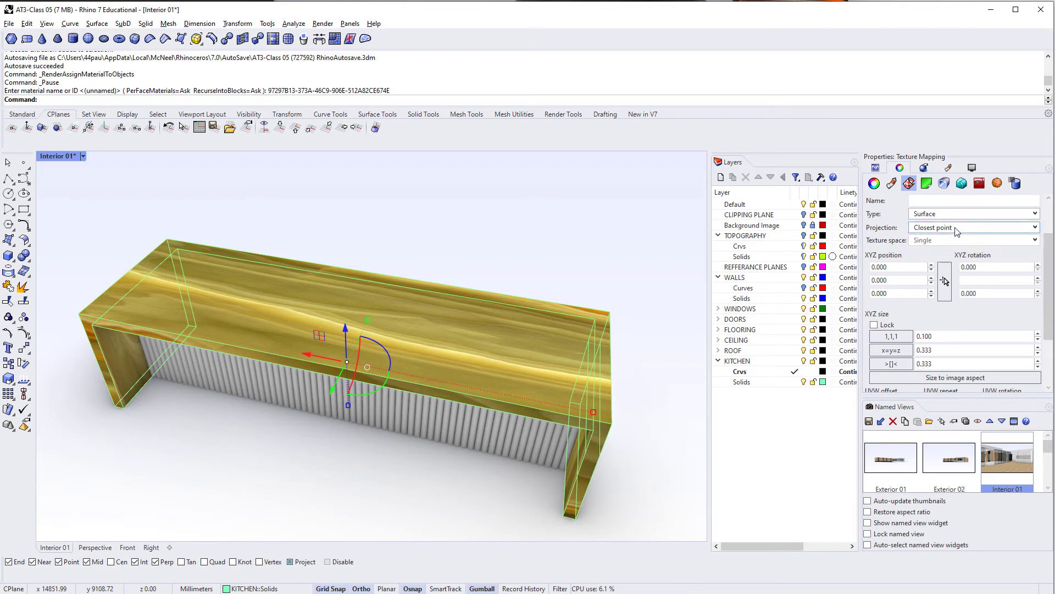
{"action": "left_click", "coordinate": [909, 269]}
{"action": "left_click", "coordinate": [988, 280]}
{"action": "type", "text": "90.000"}
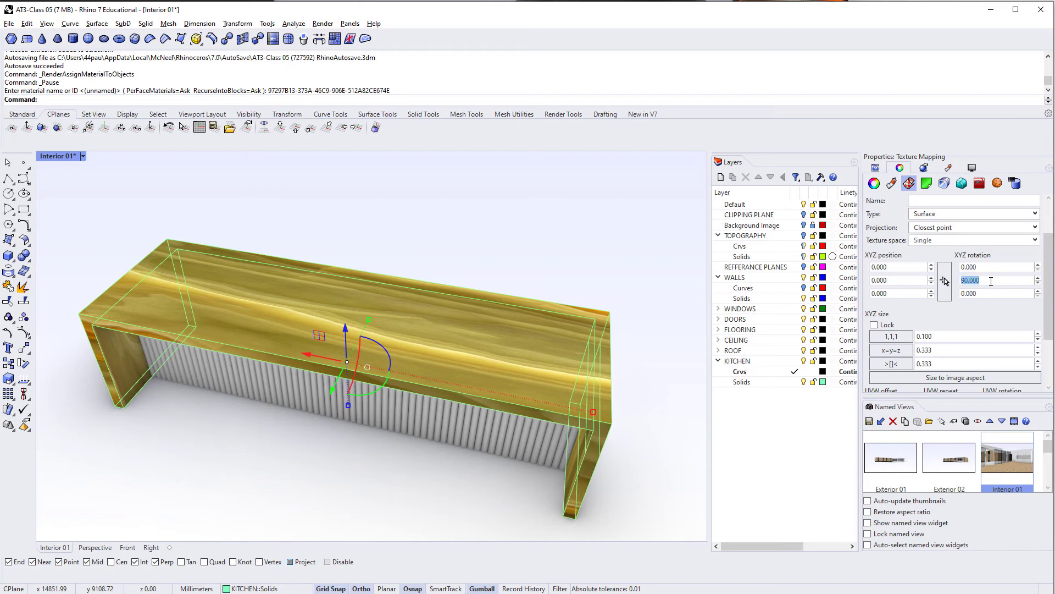
{"action": "key", "text": "Return"}
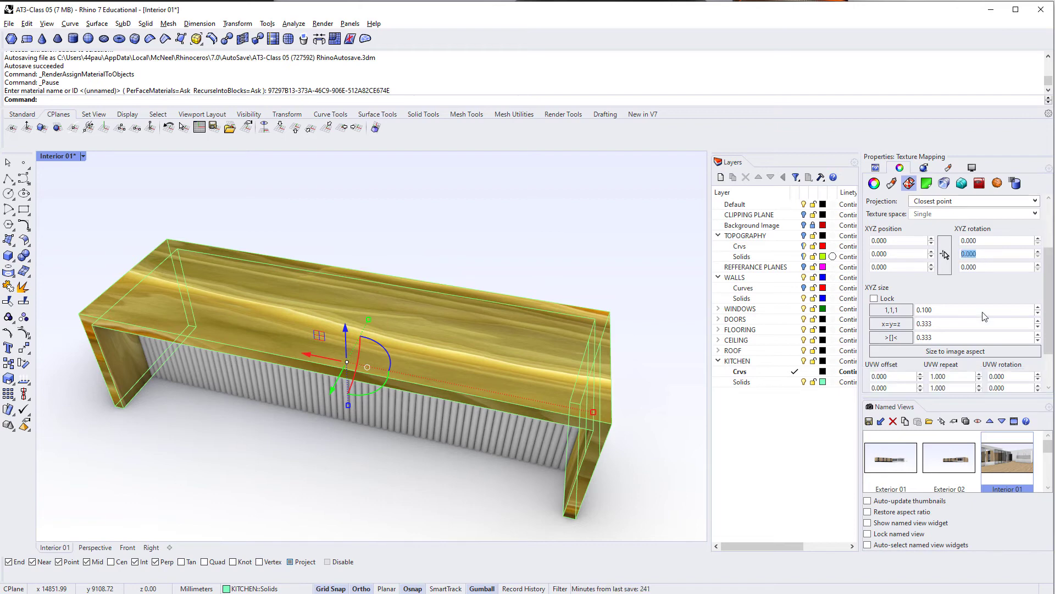
Try the Planar (UV) and Box mapping types on the outer frame, then return it to Surface.
{"action": "left_click", "coordinate": [966, 271]}
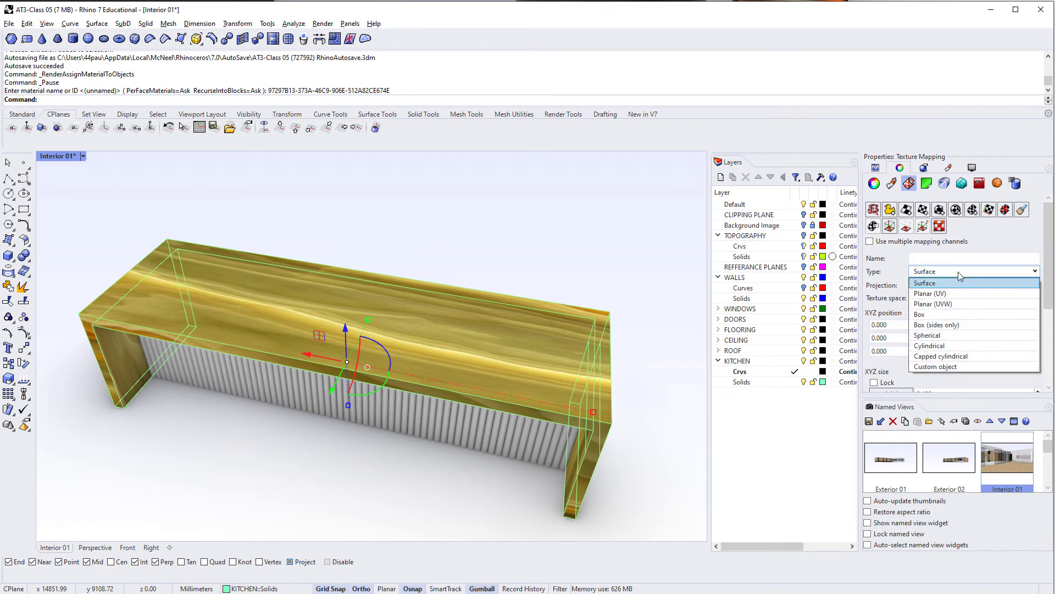
{"action": "left_click", "coordinate": [944, 293]}
{"action": "left_click", "coordinate": [950, 271]}
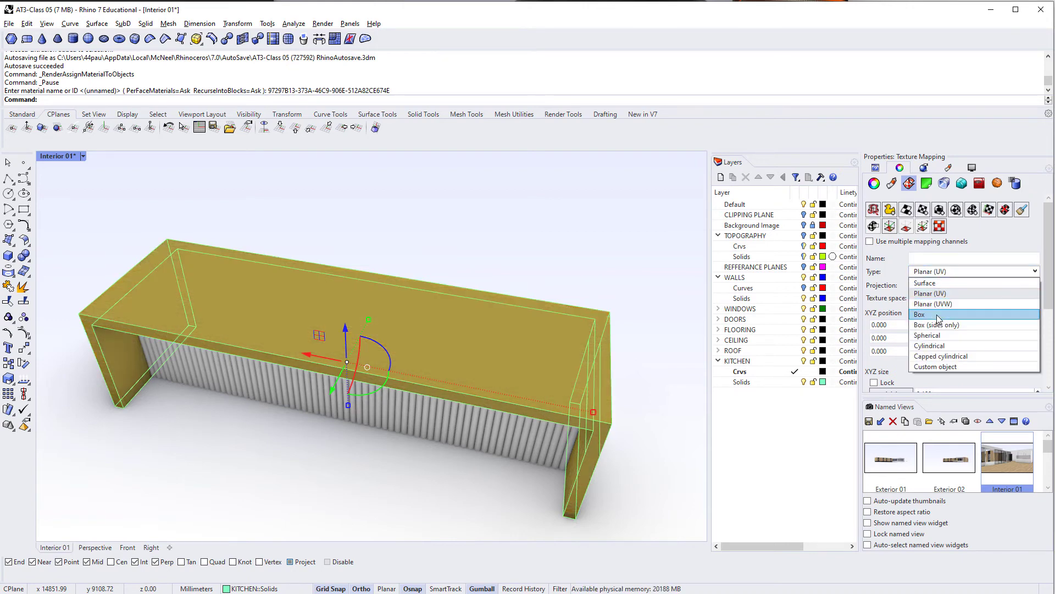
{"action": "left_click", "coordinate": [937, 314]}
{"action": "left_click", "coordinate": [956, 272]}
{"action": "left_click", "coordinate": [949, 293]}
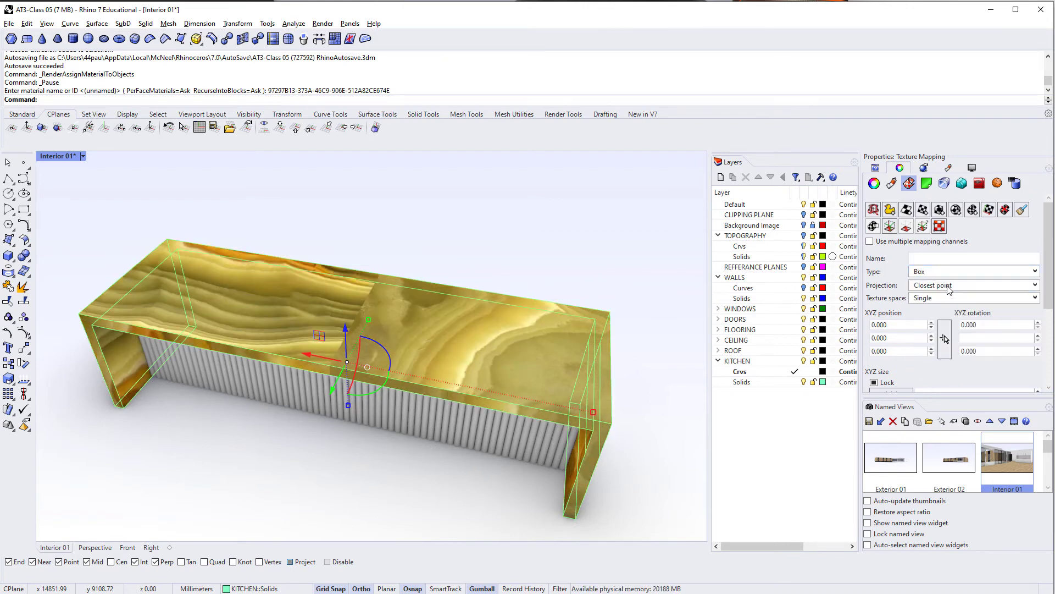
Try a V repeat of 10 on the frame's Surface mapping, then lock the UVW repeat values together.
{"action": "scroll", "coordinate": [946, 357], "scroll_direction": "down", "scroll_amount": 5}
{"action": "double_click", "coordinate": [938, 329]}
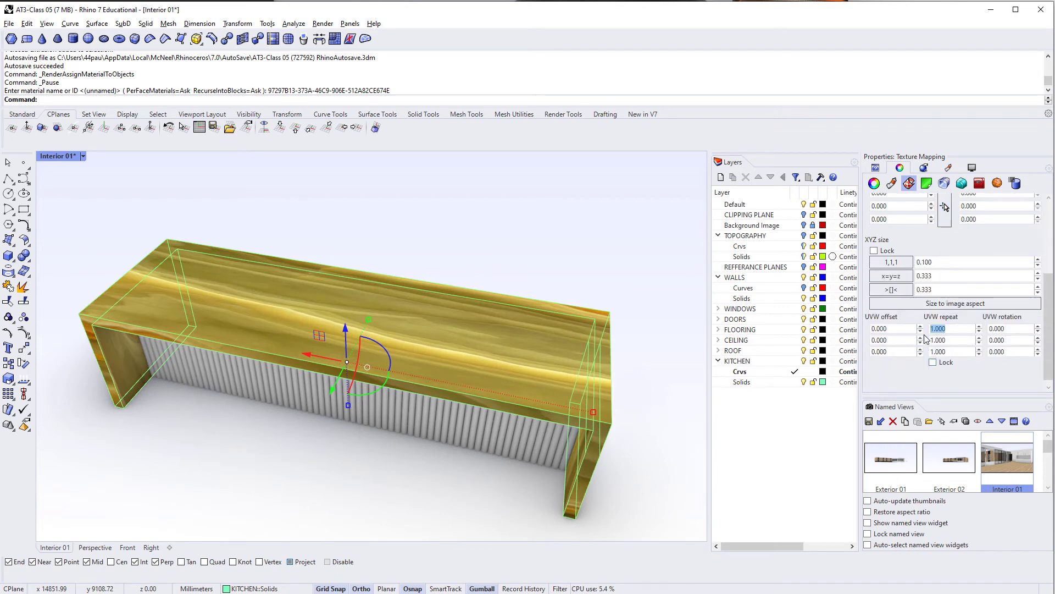
{"action": "double_click", "coordinate": [940, 340]}
{"action": "type", "text": "10"}
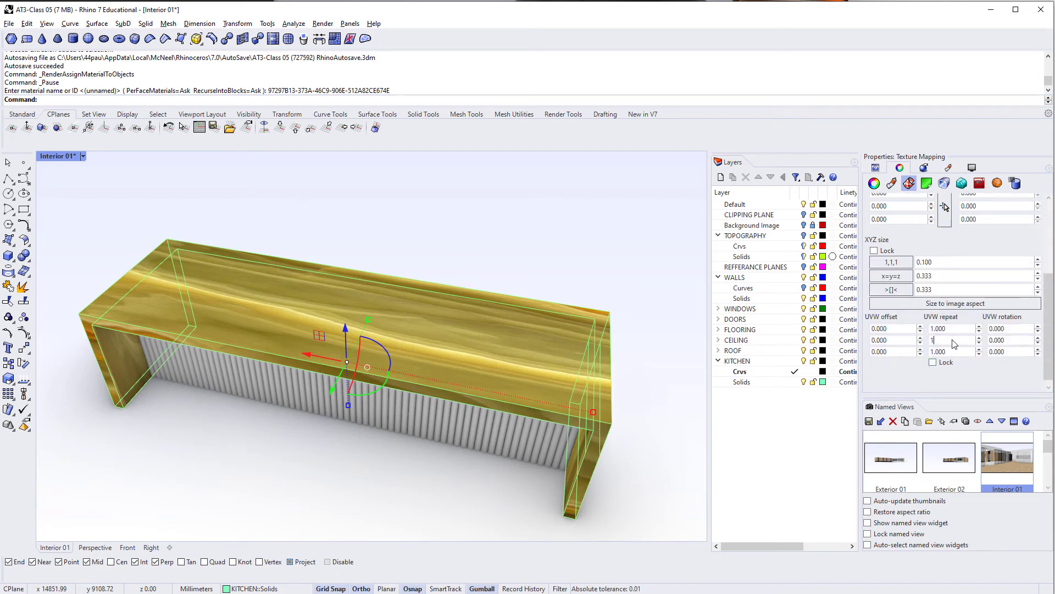
{"action": "key", "text": "Return"}
{"action": "left_click", "coordinate": [946, 363]}
Try a locked UVW repeat of 500 on the frame's Surface mapping.
{"action": "double_click", "coordinate": [947, 330]}
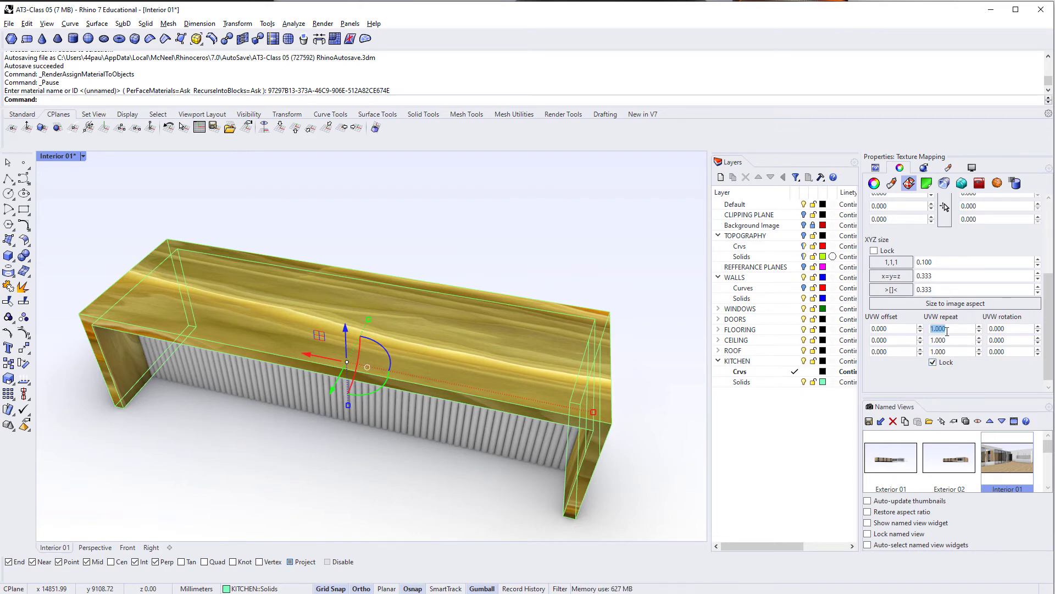
{"action": "type", "text": "30"}
{"action": "double_click", "coordinate": [956, 337]}
{"action": "type", "text": "500."}
{"action": "type", "text": "0"}
{"action": "key", "text": "BackSpace"}
{"action": "key", "text": "Return"}
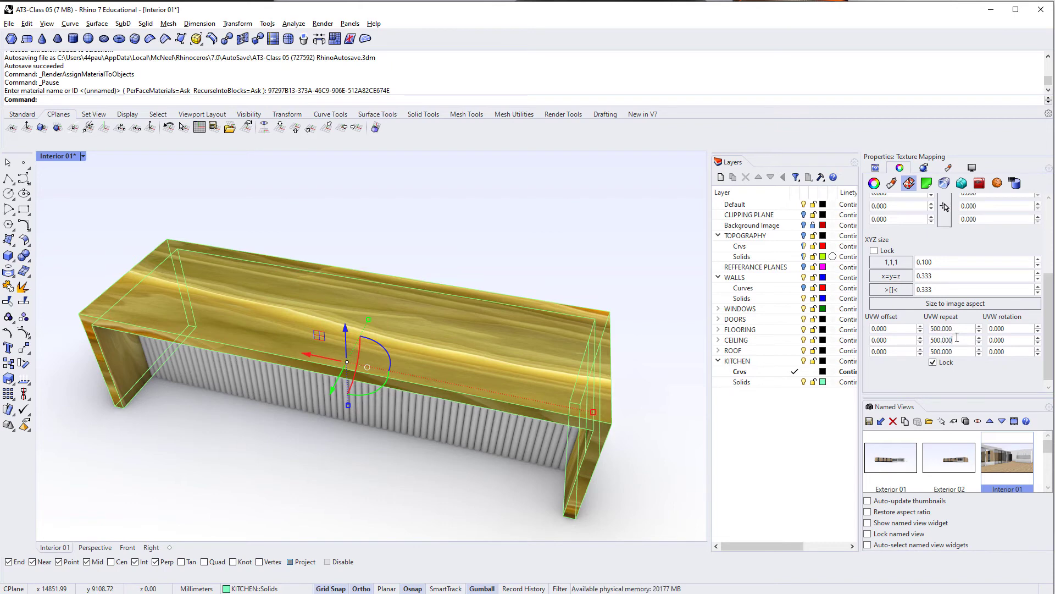
Try locked UVW repeats of 0.500 and 1.100 on the frame's Surface mapping.
{"action": "double_click", "coordinate": [957, 338]}
{"action": "type", "text": "0.500"}
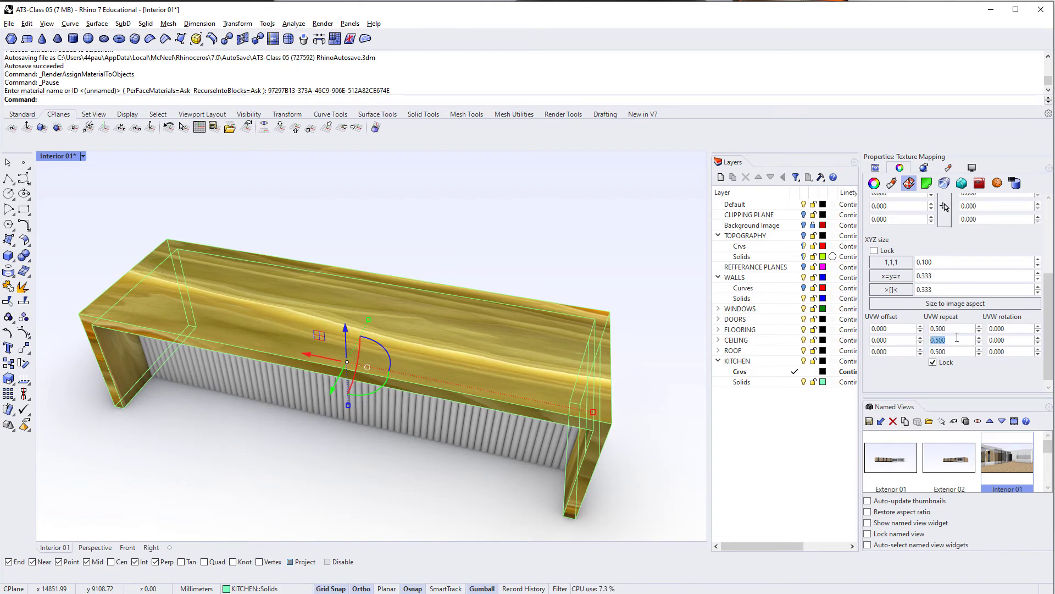
{"action": "key", "text": "Return"}
{"action": "type", "text": "1"}
{"action": "key", "text": "Return"}
Try the Box (sides only) mapping type on the frame, then switch it to Planar (UVW).
{"action": "scroll", "coordinate": [957, 337], "scroll_direction": "up", "scroll_amount": 2}
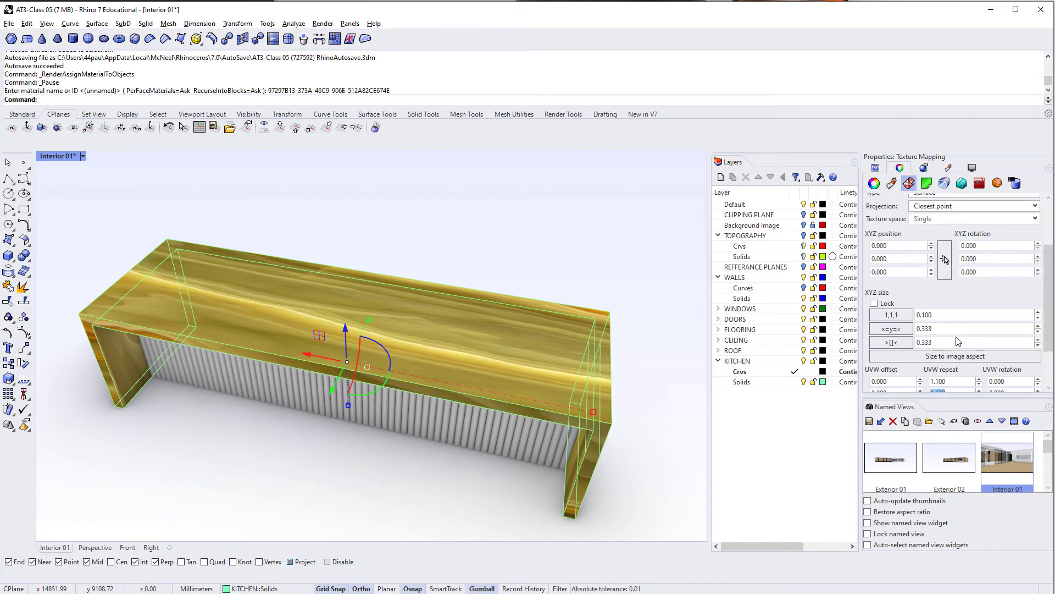
{"action": "scroll", "coordinate": [957, 340], "scroll_direction": "down", "scroll_amount": 1}
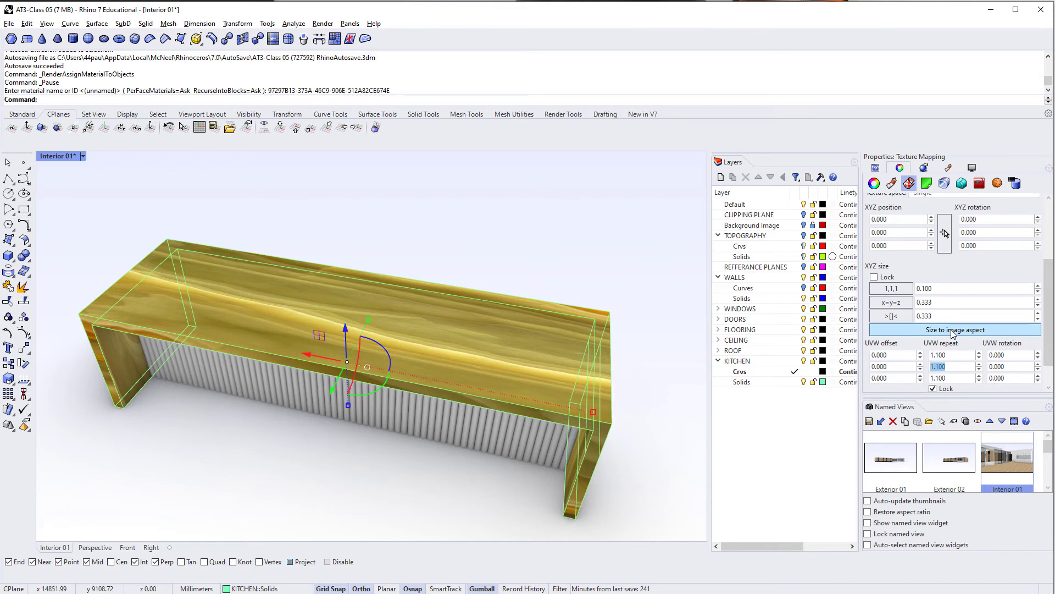
{"action": "scroll", "coordinate": [944, 340], "scroll_direction": "up", "scroll_amount": 1}
{"action": "scroll", "coordinate": [943, 342], "scroll_direction": "up", "scroll_amount": 3}
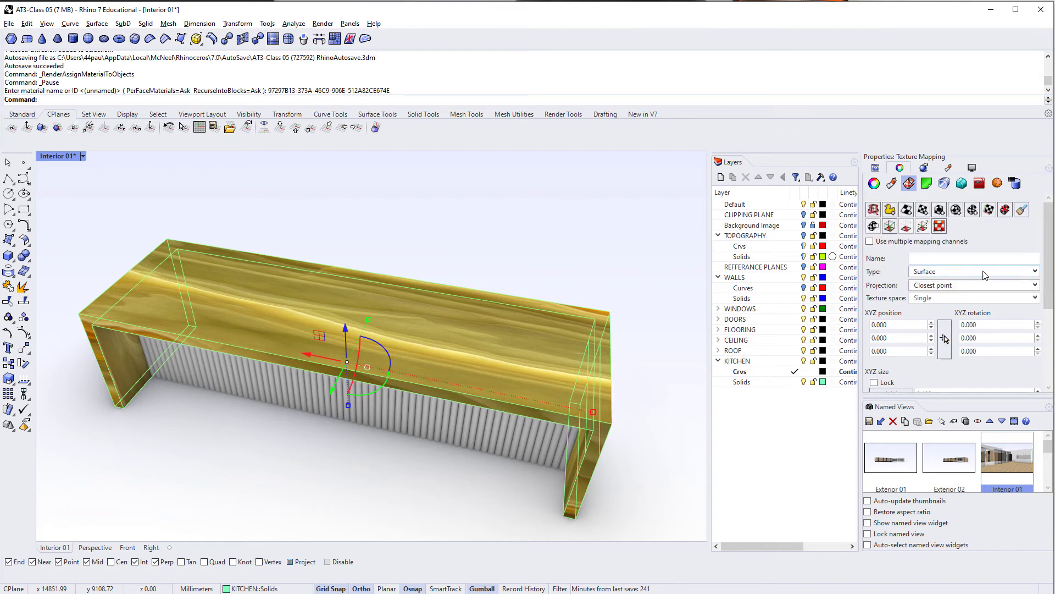
{"action": "left_click", "coordinate": [959, 272]}
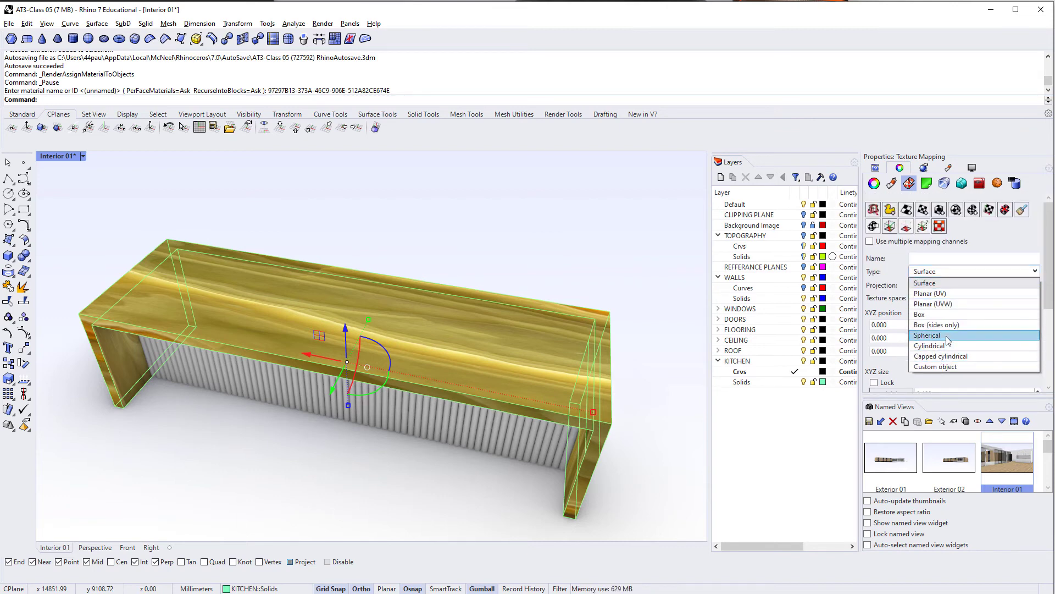
{"action": "left_click", "coordinate": [961, 324]}
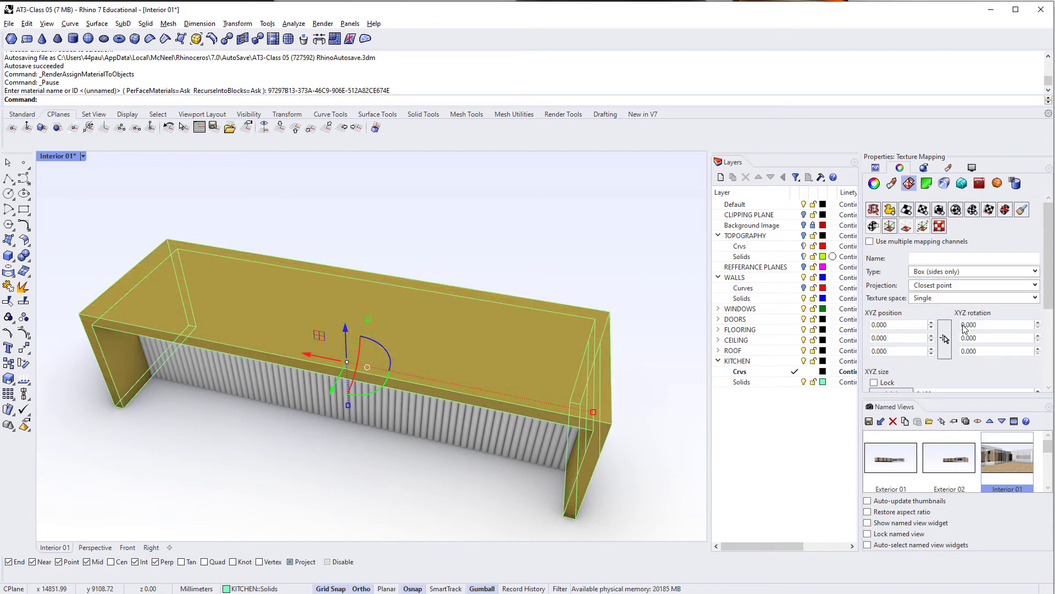
{"action": "left_click", "coordinate": [972, 271]}
{"action": "left_click", "coordinate": [932, 308]}
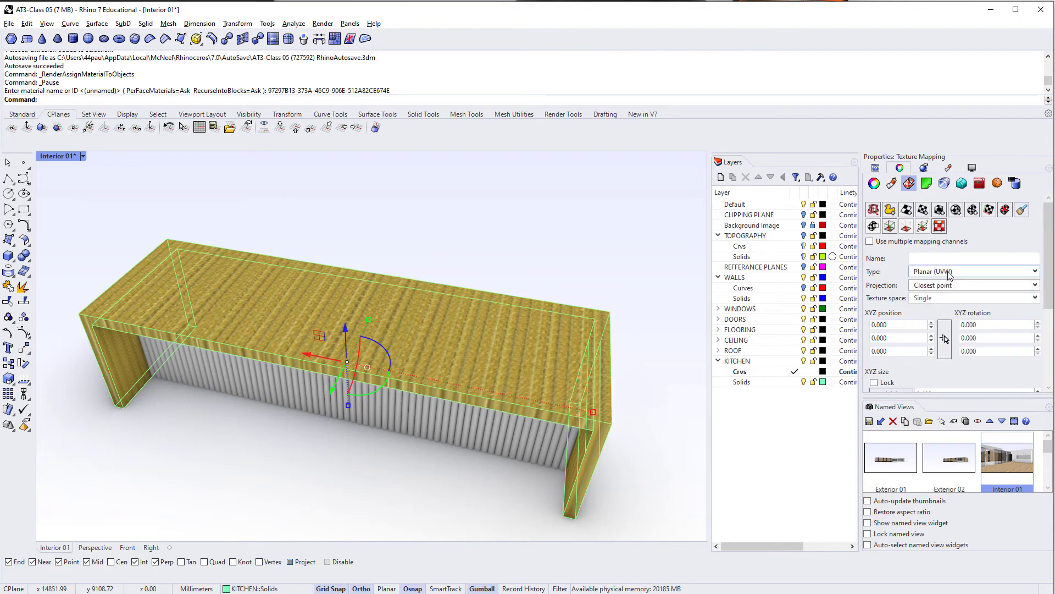
Try locked UVW repeats of 0.5 and 5000 on the frame's Planar (UVW) mapping.
{"action": "scroll", "coordinate": [424, 332], "scroll_direction": "up", "scroll_amount": 5}
{"action": "scroll", "coordinate": [424, 330], "scroll_direction": "down", "scroll_amount": 5}
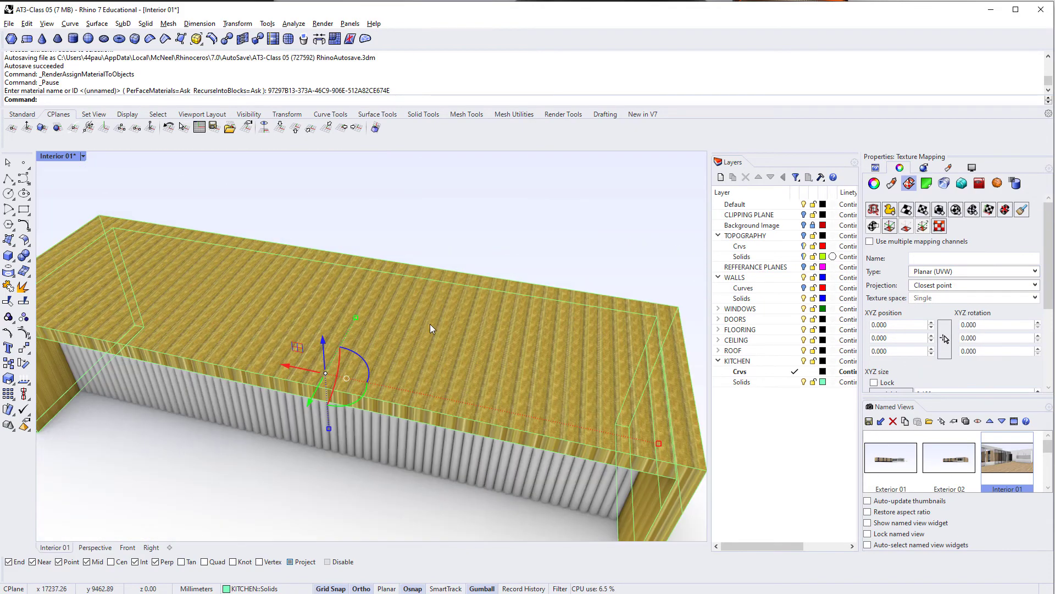
{"action": "scroll", "coordinate": [945, 352], "scroll_direction": "down", "scroll_amount": 3}
{"action": "scroll", "coordinate": [946, 352], "scroll_direction": "down", "scroll_amount": 1}
{"action": "double_click", "coordinate": [930, 327]}
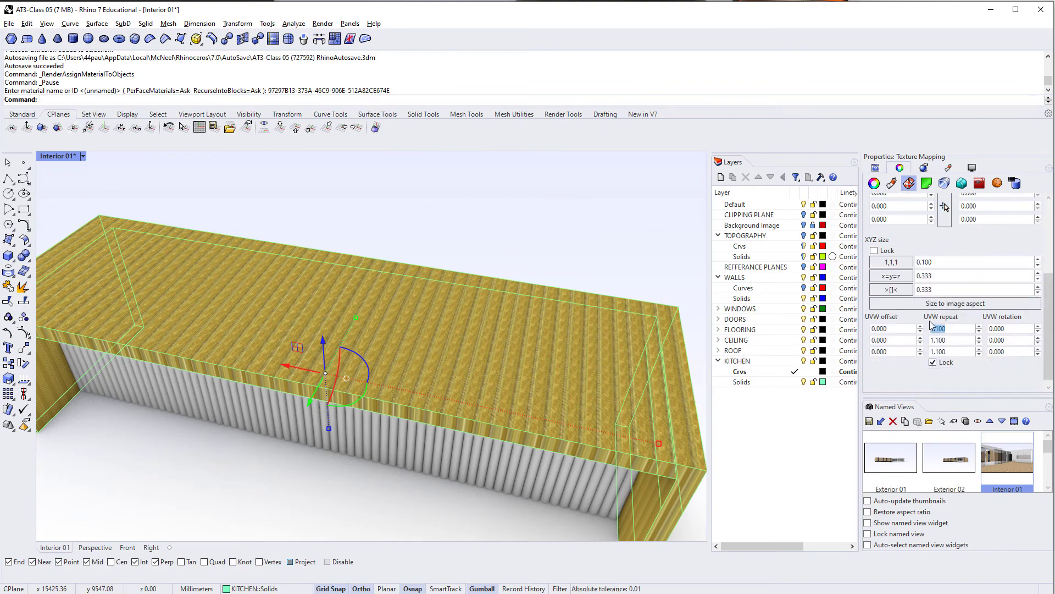
{"action": "type", "text": "0.5"}
{"action": "key", "text": "Return"}
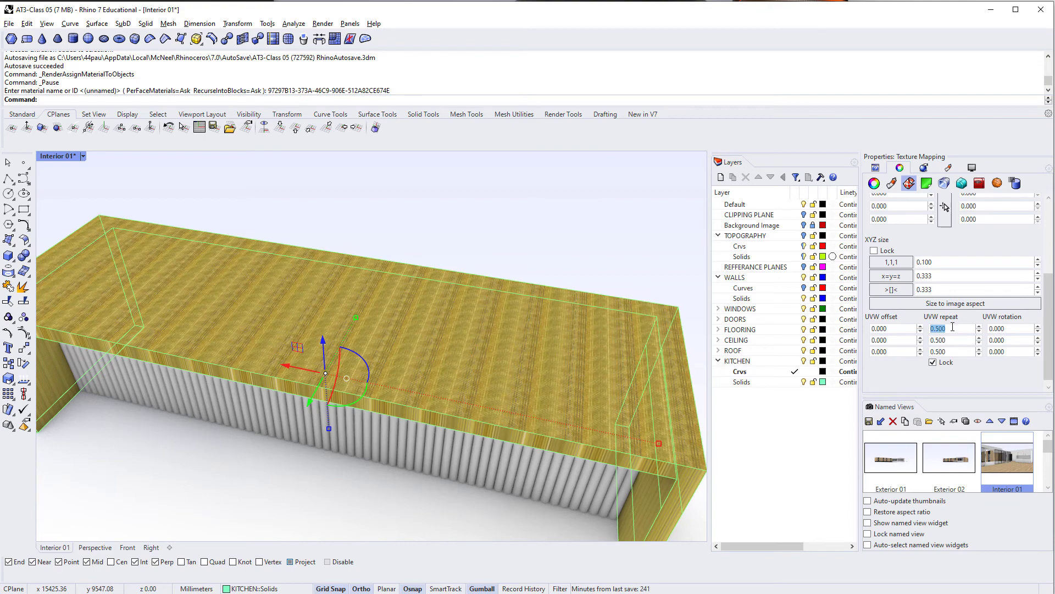
{"action": "type", "text": "5000"}
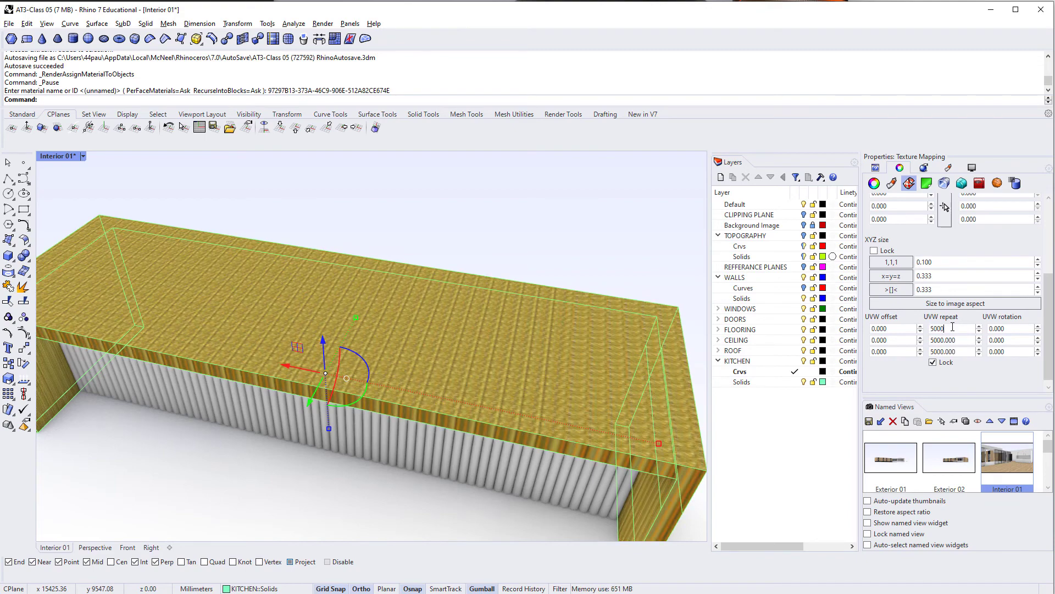
Return the frame's mapping type to Surface and examine the texture on the counter's end panel.
{"action": "scroll", "coordinate": [960, 308], "scroll_direction": "up", "scroll_amount": 5}
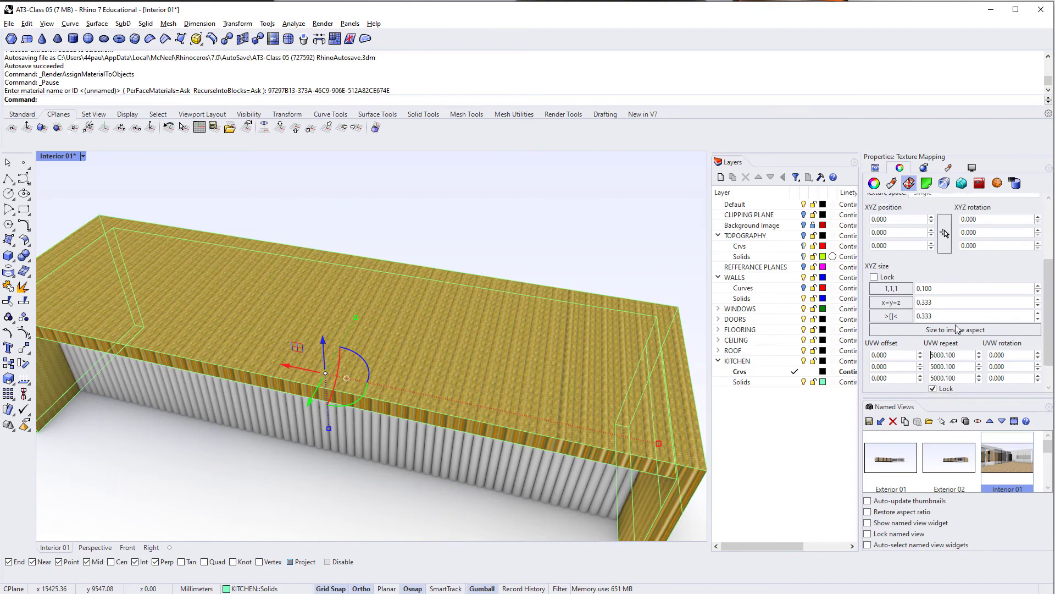
{"action": "left_click", "coordinate": [973, 271]}
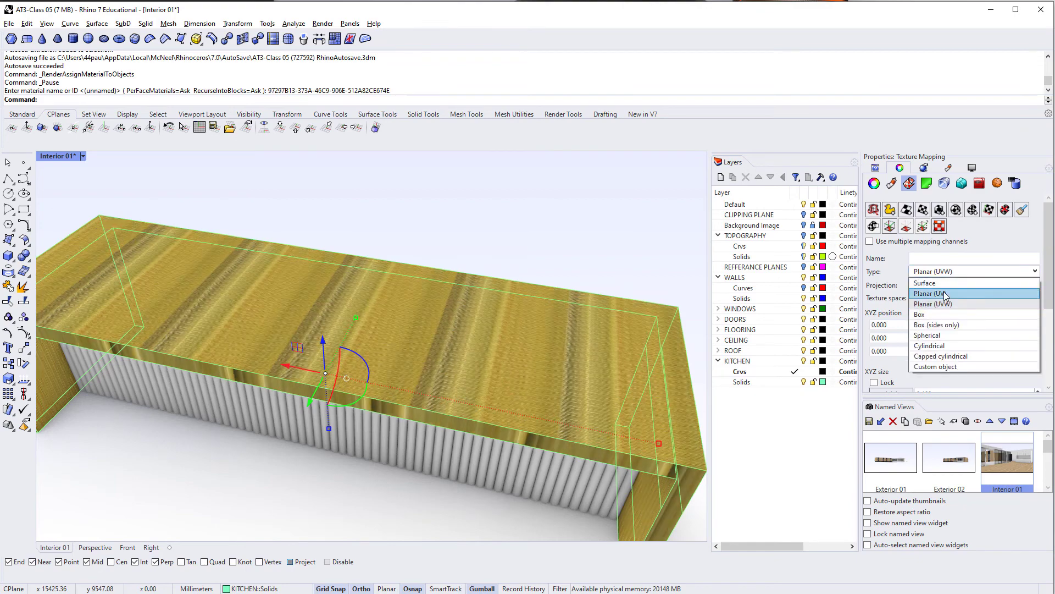
{"action": "left_click", "coordinate": [934, 283]}
{"action": "right_click_drag", "start_coordinate": [321, 369], "coordinate": [493, 383]}
{"action": "scroll", "coordinate": [937, 329], "scroll_direction": "down", "scroll_amount": 5}
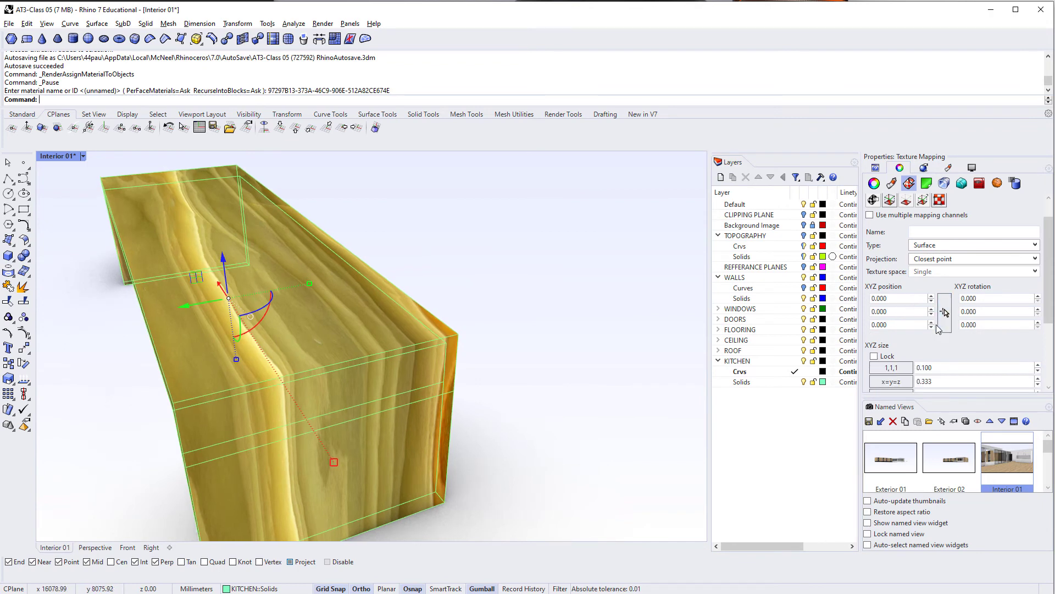
Try a locked UVW repeat of 5000 on the frame's Surface mapping, then set it to 0.
{"action": "left_click", "coordinate": [955, 283]}
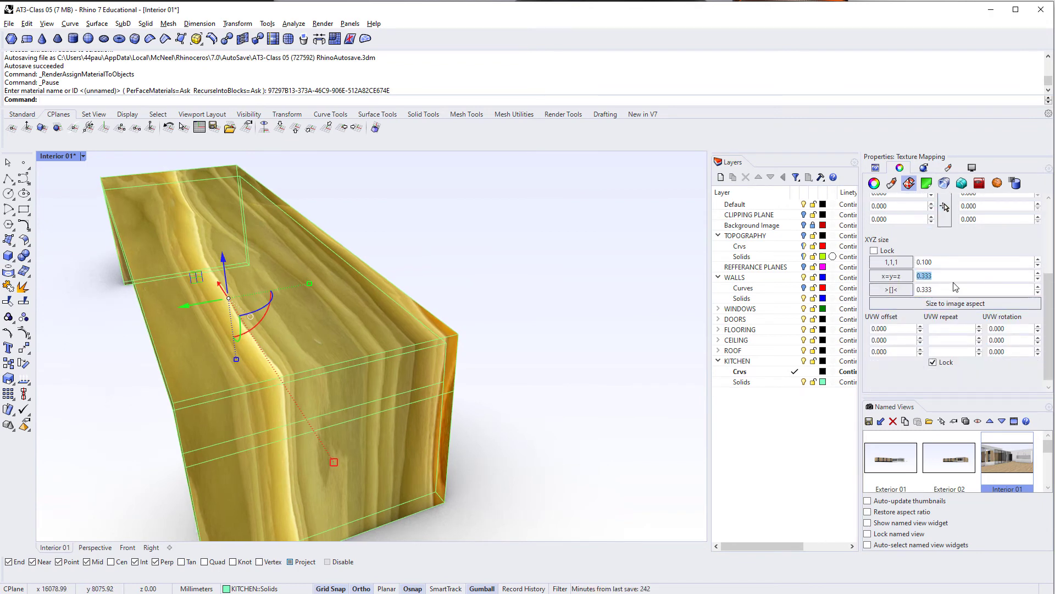
{"action": "left_click", "coordinate": [954, 330]}
{"action": "key", "text": "BackSpace"}
{"action": "left_click", "coordinate": [954, 329]}
{"action": "type", "text": "5000.000"}
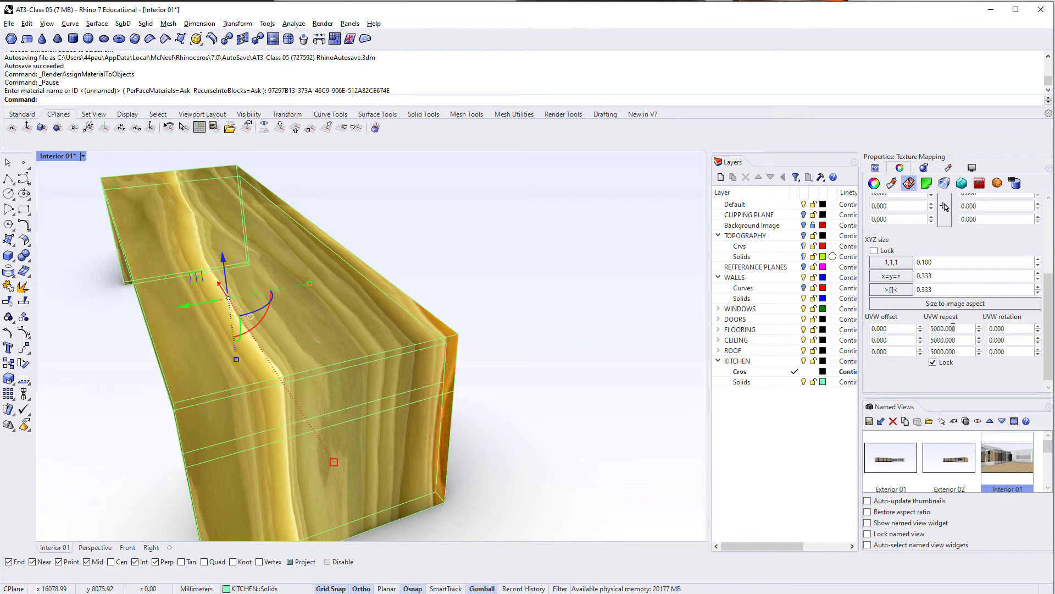
{"action": "double_click", "coordinate": [953, 328]}
{"action": "key", "text": "BackSpace"}
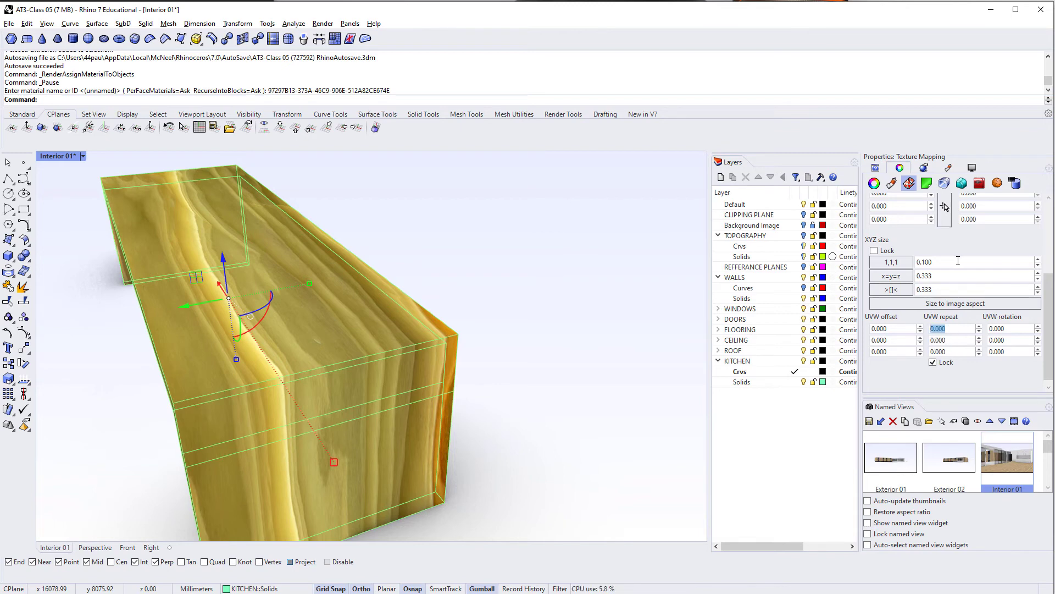
Lock the XYZ size proportions of the frame's texture mapping and set its X size to 5000.
{"action": "double_click", "coordinate": [958, 262]}
{"action": "left_click", "coordinate": [874, 250]}
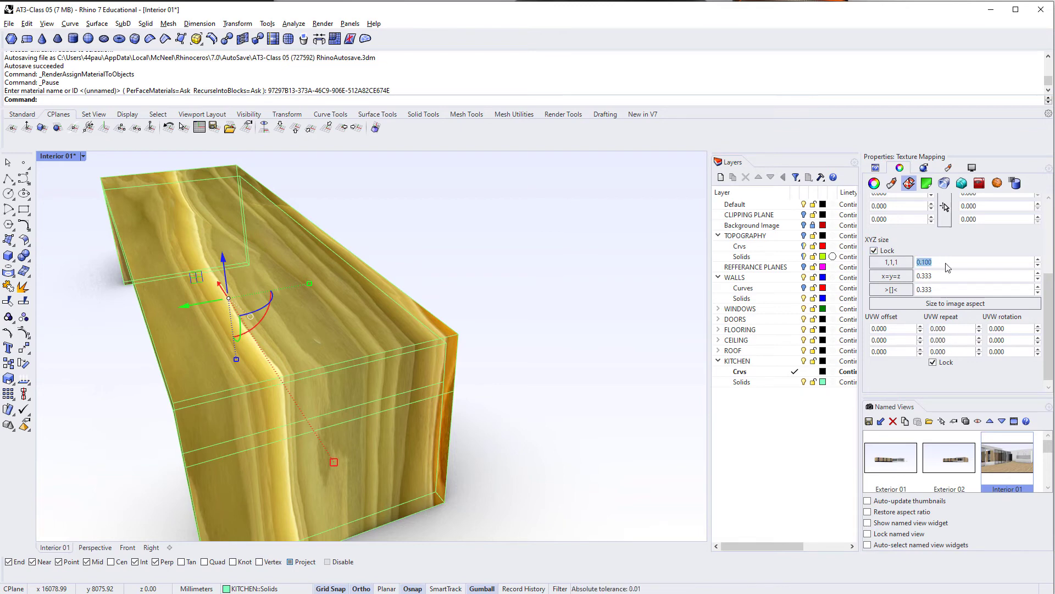
{"action": "type", "text": "5000"}
{"action": "key", "text": "Return"}
Pick the texture mapping's position on the frame's end edge, at X 17360 and Y 9630.
{"action": "scroll", "coordinate": [944, 248], "scroll_direction": "up", "scroll_amount": 3}
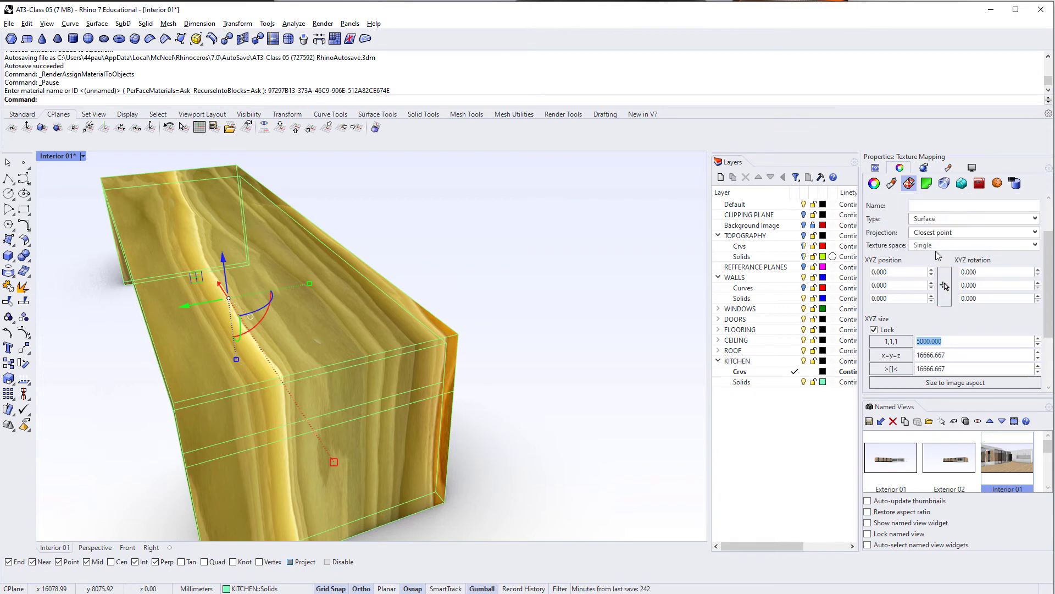
{"action": "left_click", "coordinate": [944, 285]}
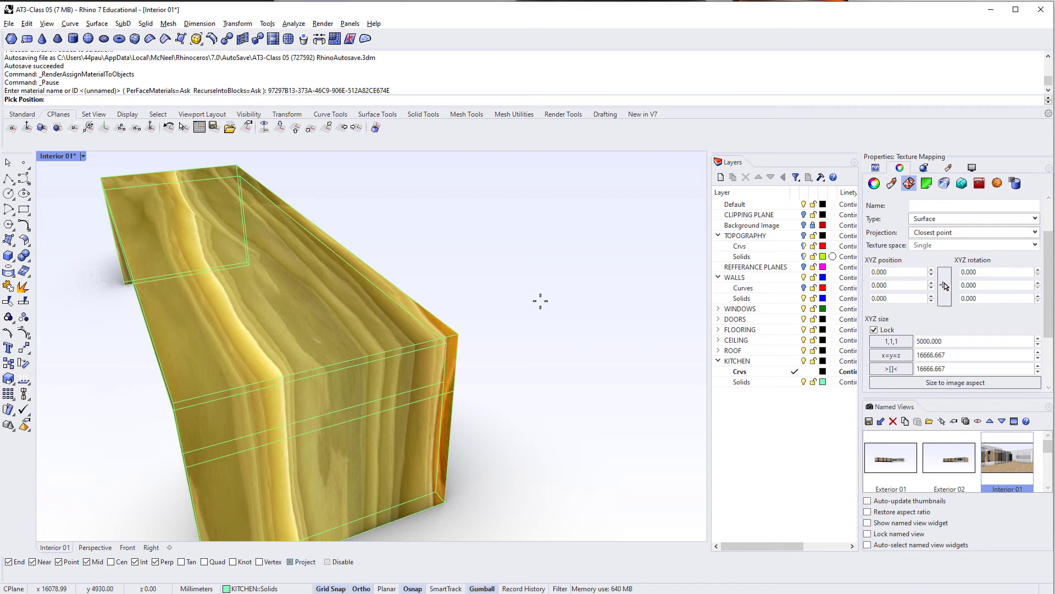
{"action": "left_click", "coordinate": [389, 342]}
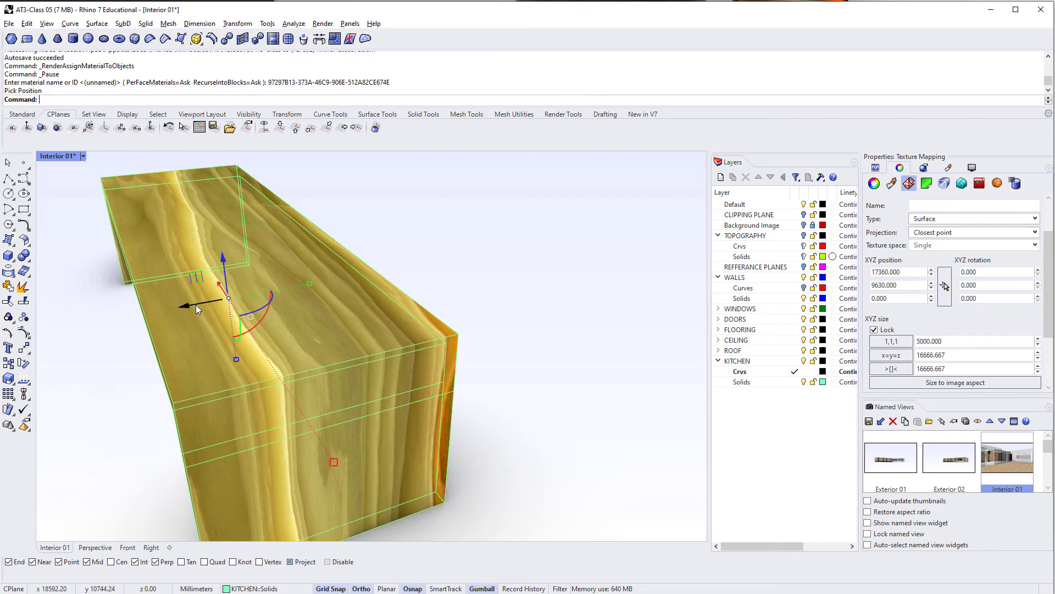
Try moving the frame across the counter's width, undo the move, and reselect the frame.
{"action": "left_click_drag", "start_coordinate": [196, 304], "coordinate": [273, 298]}
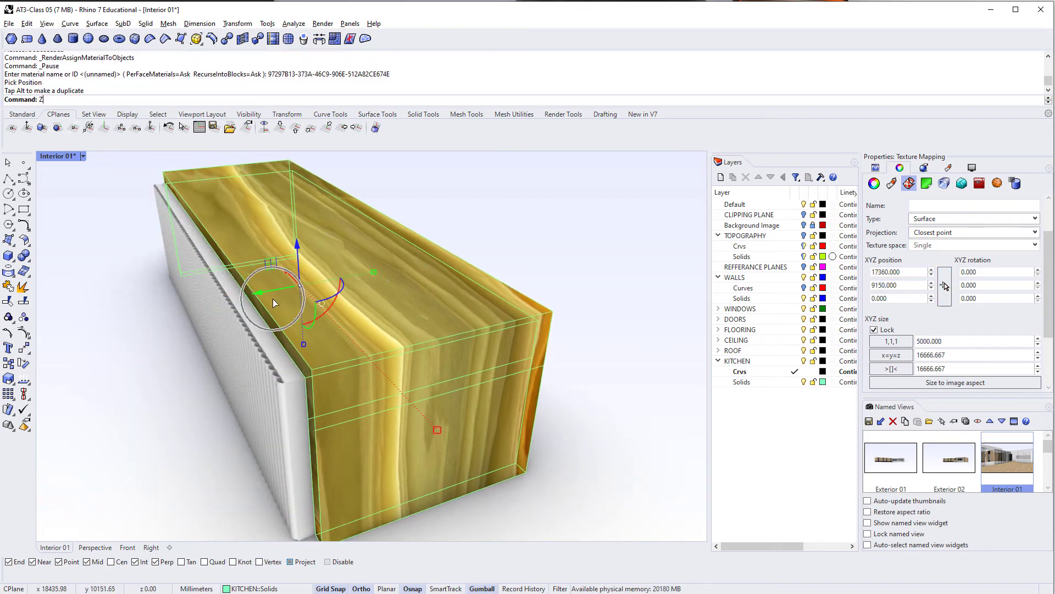
{"action": "key", "text": "ctrl+z"}
{"action": "right_click_drag", "start_coordinate": [265, 325], "coordinate": [342, 325]}
{"action": "scroll", "coordinate": [315, 365], "scroll_direction": "down", "scroll_amount": 5}
{"action": "left_click", "coordinate": [627, 385]}
{"action": "left_click", "coordinate": [442, 354]}
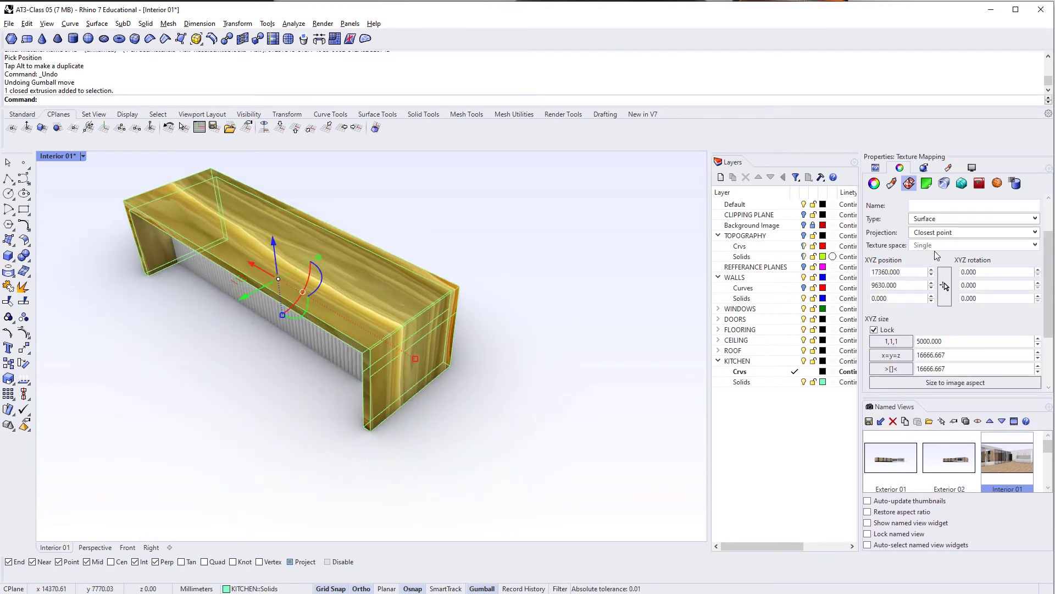
Try the Ray projection on the frame's Surface mapping, then restore Closest point.
{"action": "left_click", "coordinate": [937, 259]}
{"action": "left_click", "coordinate": [939, 279]}
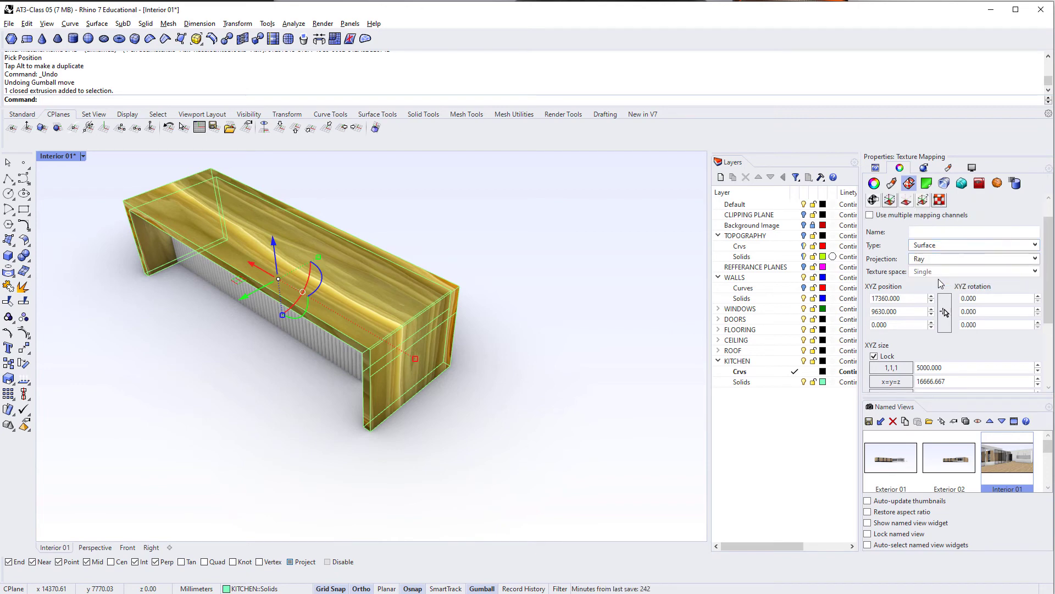
{"action": "left_click", "coordinate": [941, 263]}
{"action": "left_click", "coordinate": [935, 268]}
{"action": "left_click", "coordinate": [941, 246]}
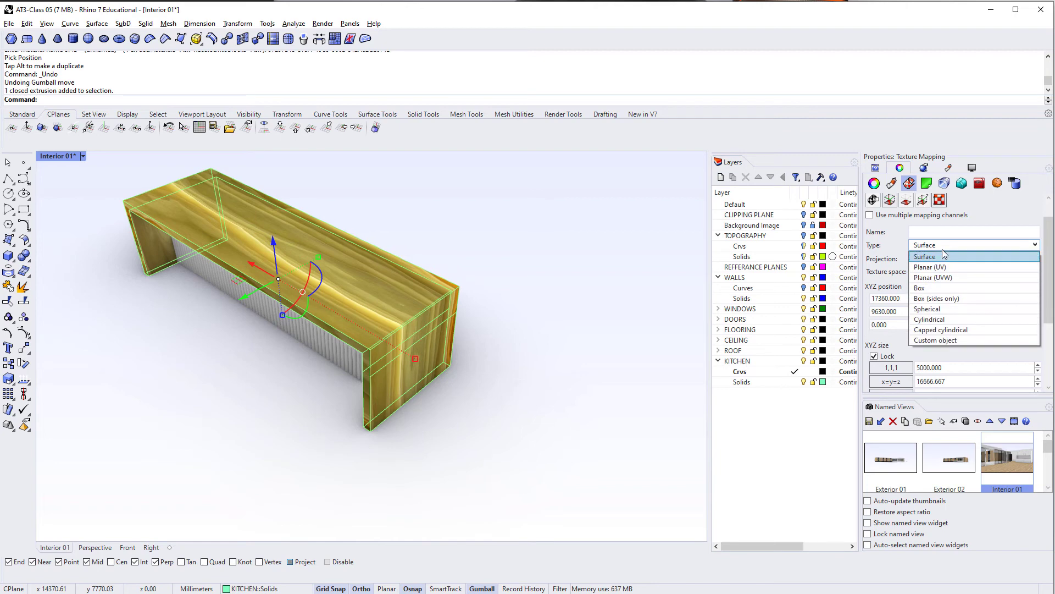
{"action": "left_click", "coordinate": [895, 229]}
Try to unwrap the frame's texture with a seam at its end panel, then cancel the Unwrap command.
{"action": "scroll", "coordinate": [900, 228], "scroll_direction": "up", "scroll_amount": 1}
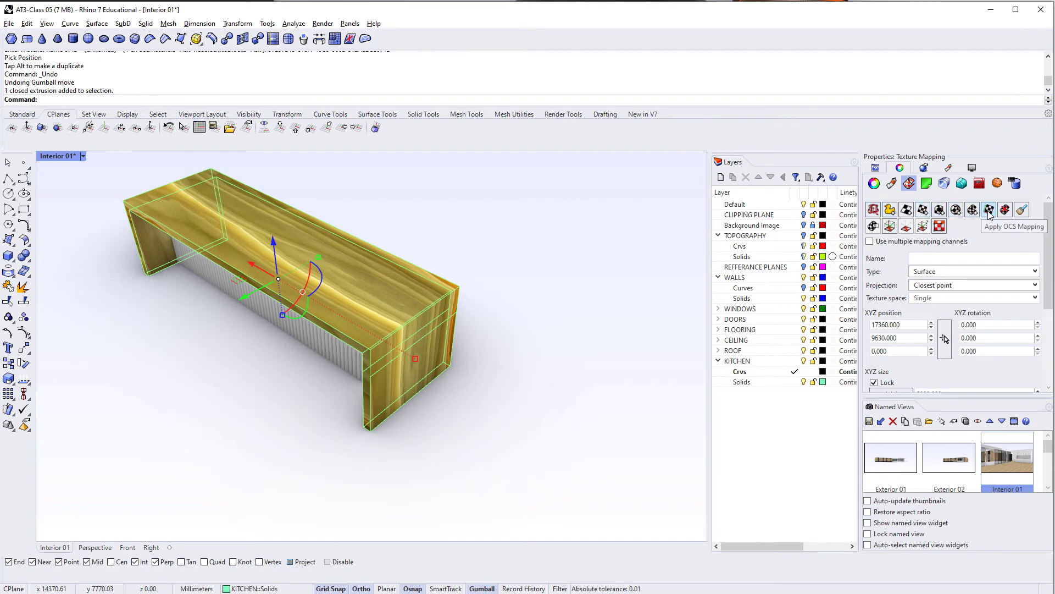
{"action": "left_click", "coordinate": [894, 211]}
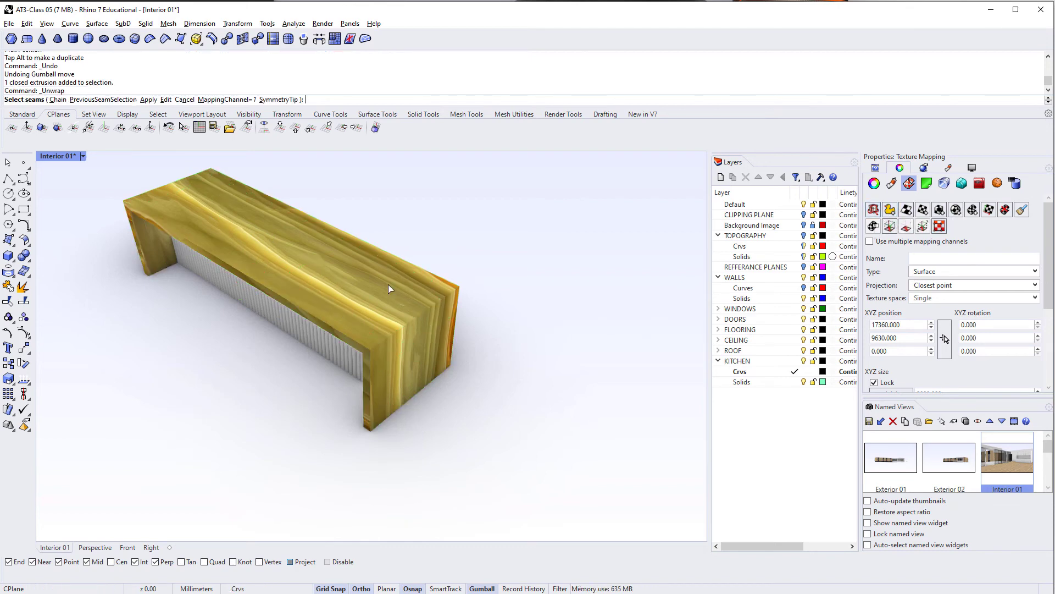
{"action": "scroll", "coordinate": [360, 280], "scroll_direction": "up", "scroll_amount": 6}
{"action": "scroll", "coordinate": [360, 286], "scroll_direction": "down", "scroll_amount": 7}
{"action": "right_click_drag", "start_coordinate": [362, 287], "coordinate": [474, 306]}
{"action": "left_click", "coordinate": [488, 307]}
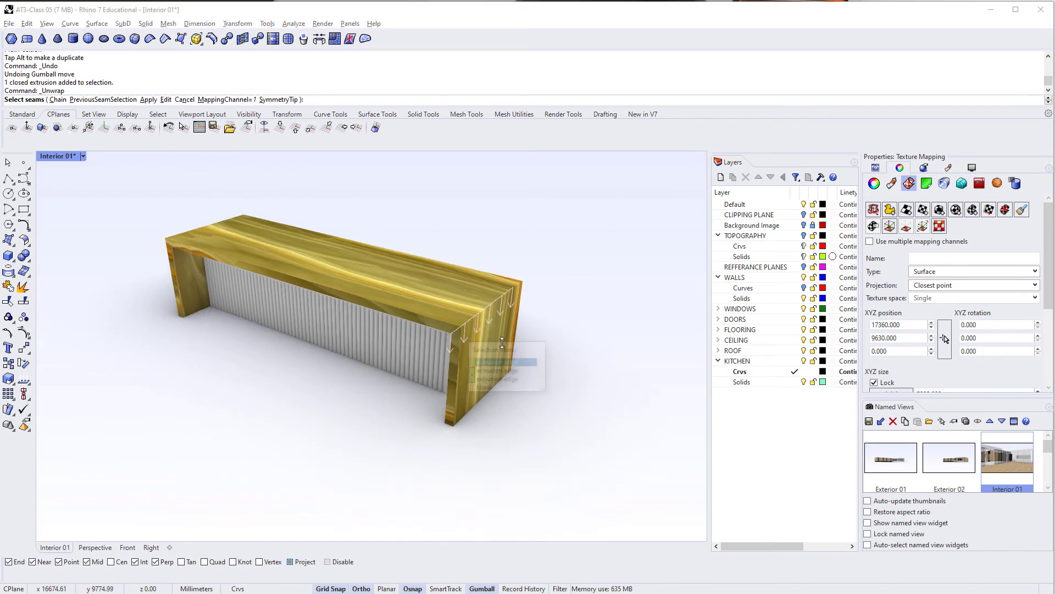
{"action": "left_click", "coordinate": [538, 278]}
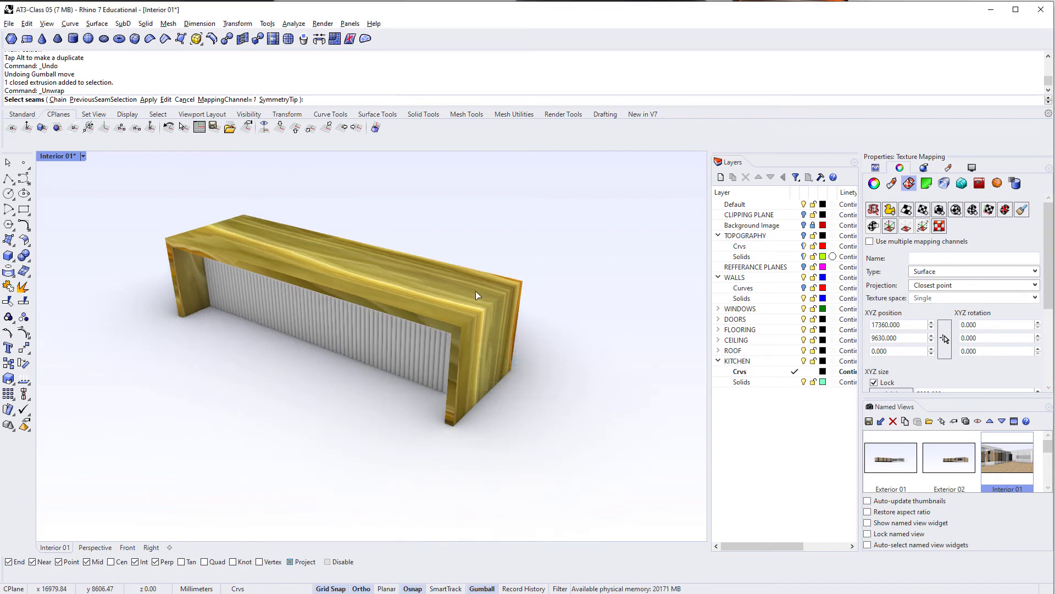
{"action": "key", "text": "Escape"}
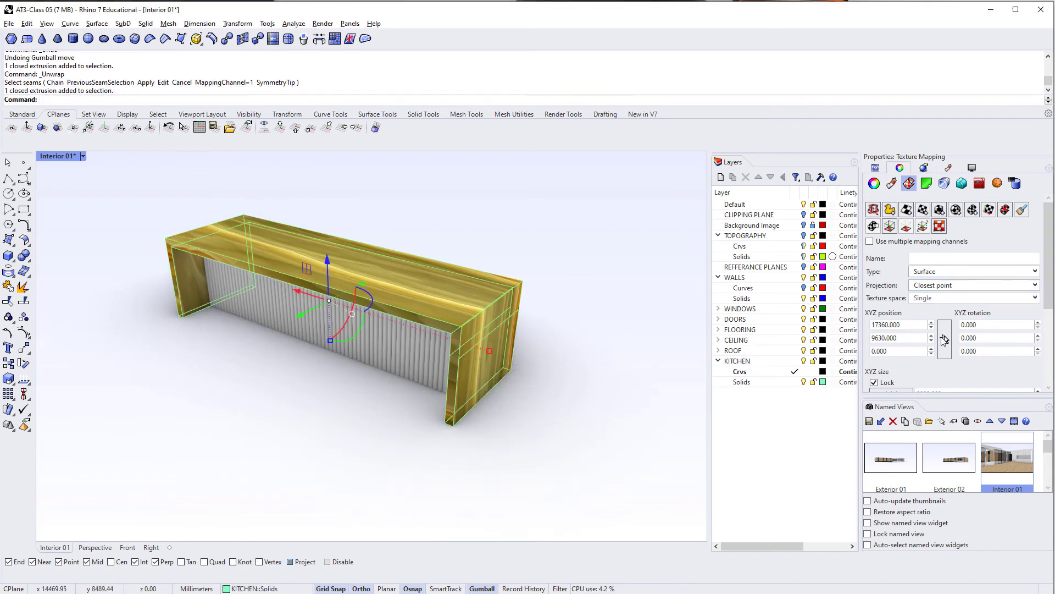
{"action": "scroll", "coordinate": [980, 335], "scroll_direction": "down", "scroll_amount": 3}
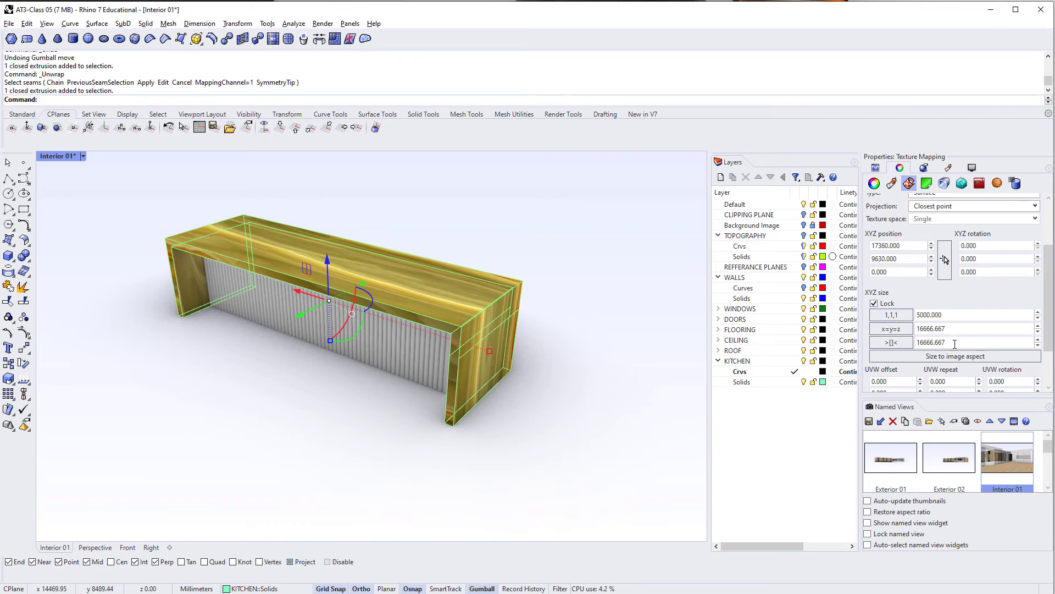
Try sizing the frame's Surface mapping to the image aspect, with Z sizes of 50 and 0.5.
{"action": "left_click", "coordinate": [955, 356]}
{"action": "left_click", "coordinate": [958, 343]}
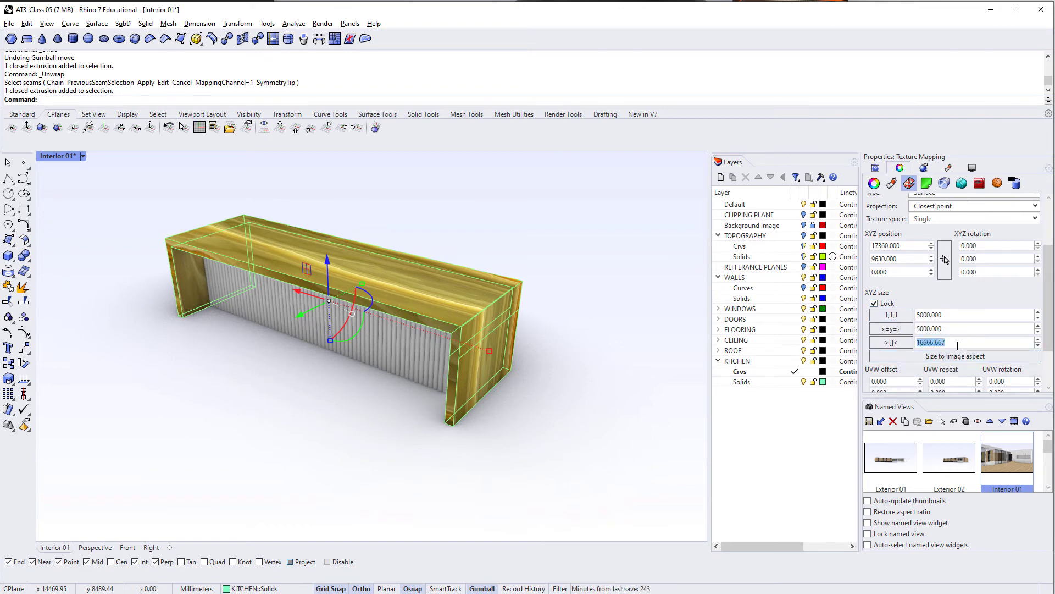
{"action": "type", "text": "50"}
{"action": "key", "text": "Return"}
{"action": "left_click", "coordinate": [957, 344]}
{"action": "type", "text": "0.5"}
{"action": "key", "text": "Return"}
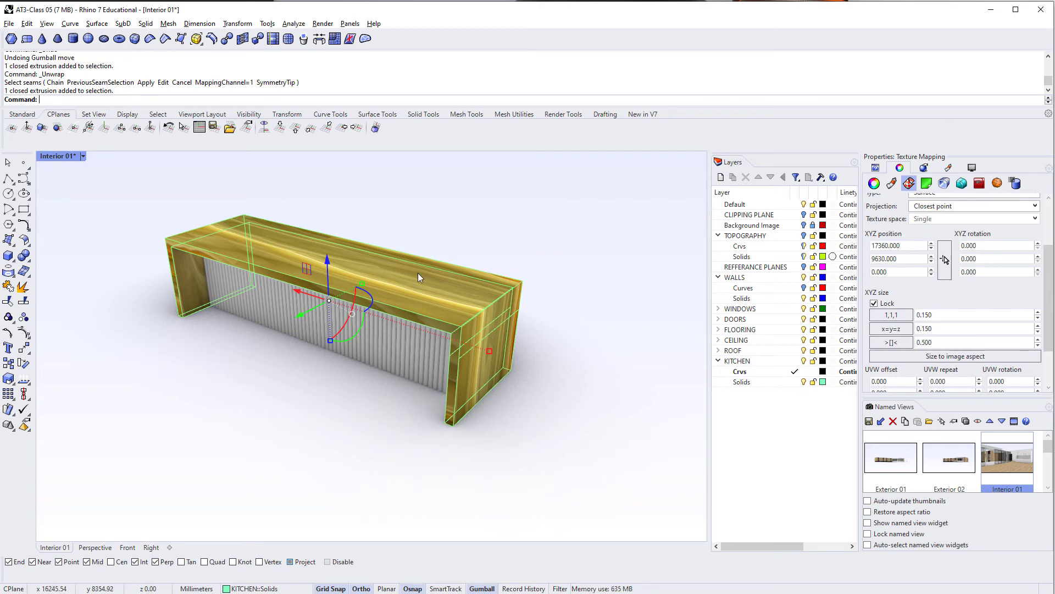
{"action": "right_click_drag", "start_coordinate": [418, 273], "coordinate": [391, 277]}
{"action": "left_click", "coordinate": [392, 276]}
{"action": "left_click", "coordinate": [388, 297]}
Try a U offset of 50, a locked UVW repeat of 0.1 and a U rotation of 50 on the frame's mapping.
{"action": "scroll", "coordinate": [913, 383], "scroll_direction": "down", "scroll_amount": 1}
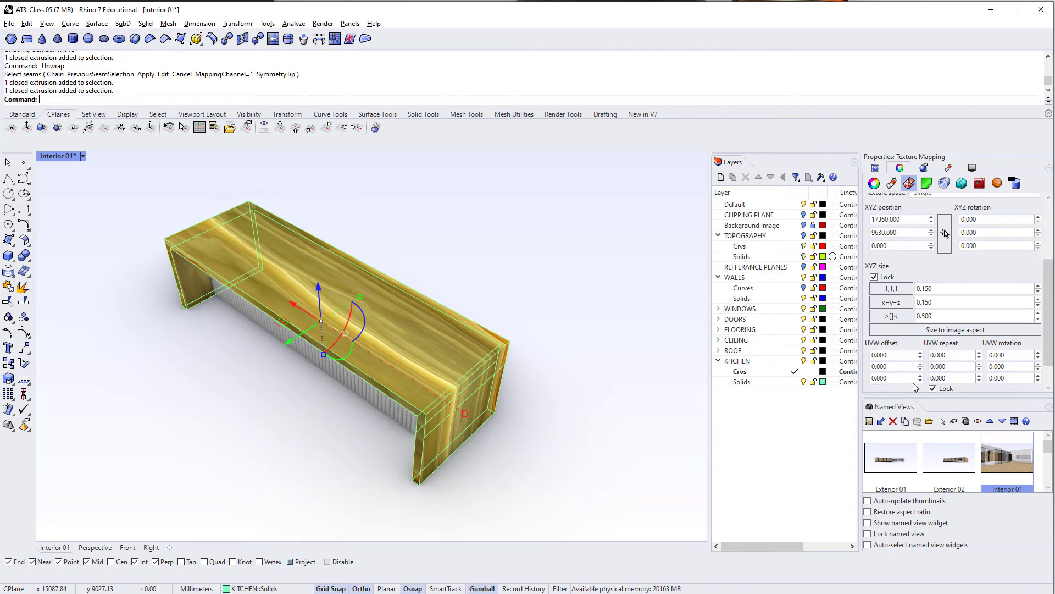
{"action": "scroll", "coordinate": [914, 386], "scroll_direction": "down", "scroll_amount": 1}
{"action": "left_click", "coordinate": [933, 362]}
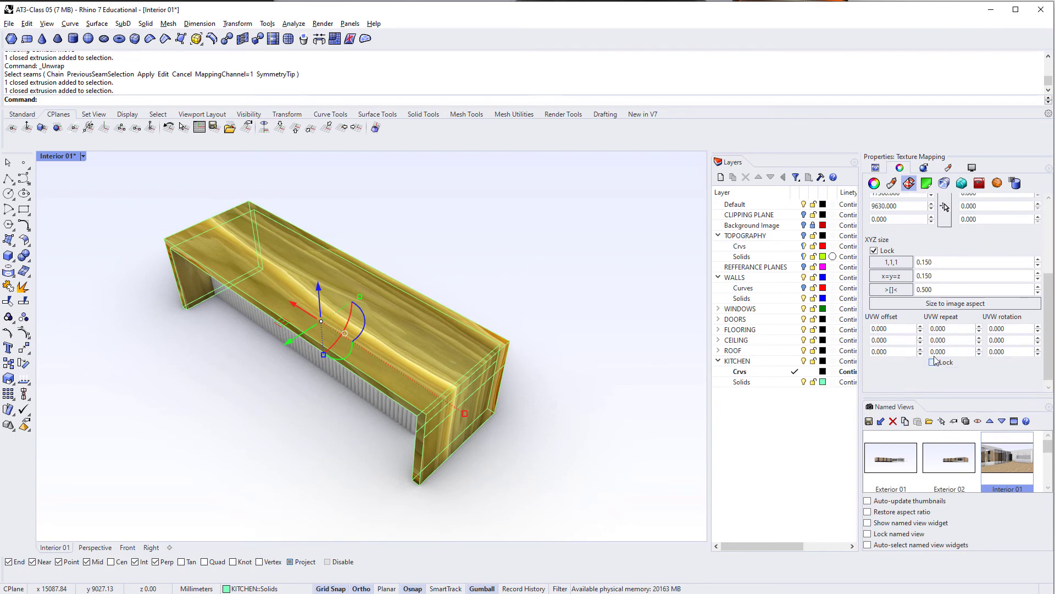
{"action": "left_click", "coordinate": [882, 329]}
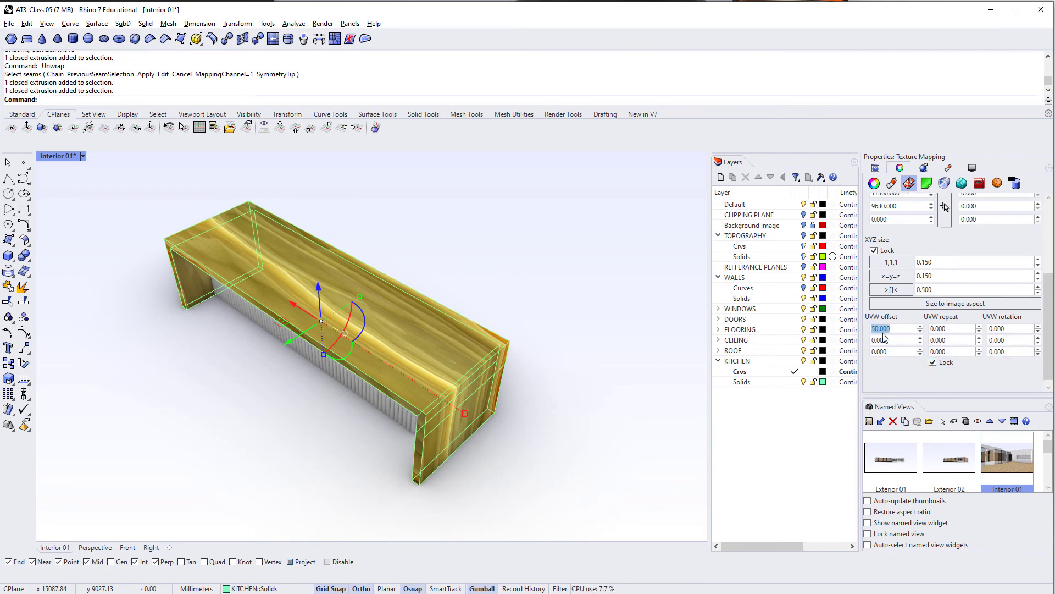
{"action": "left_click", "coordinate": [979, 326]}
{"action": "left_click", "coordinate": [1010, 329]}
{"action": "type", "text": "5"}
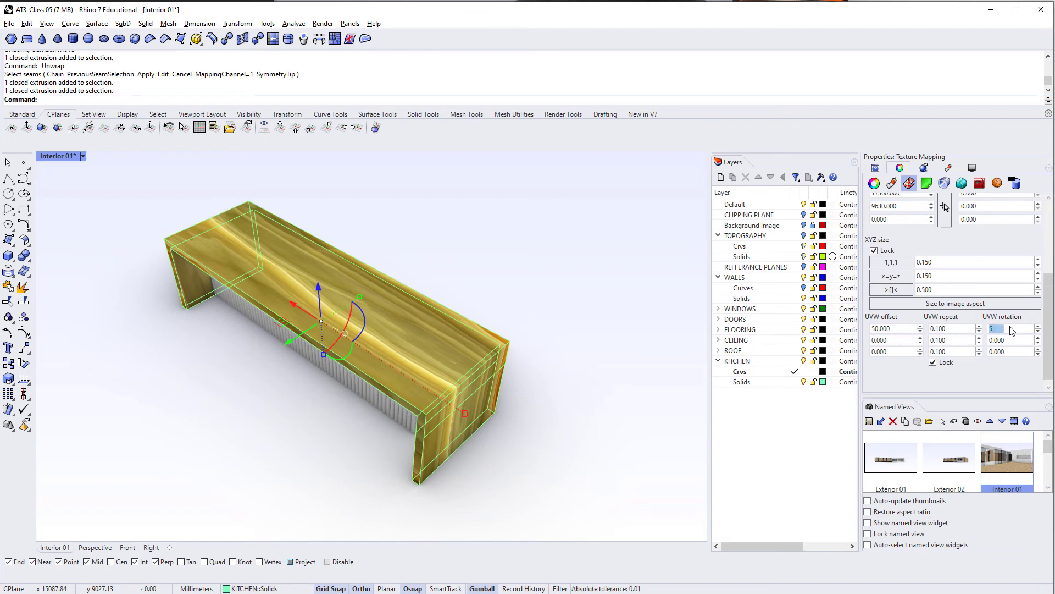
{"action": "type", "text": "0"}
{"action": "key", "text": "Return"}
Try the Planar (UV) mapping type on the frame, and switch its texture mapping to Box.
{"action": "scroll", "coordinate": [989, 321], "scroll_direction": "up", "scroll_amount": 5}
{"action": "left_click", "coordinate": [944, 272]}
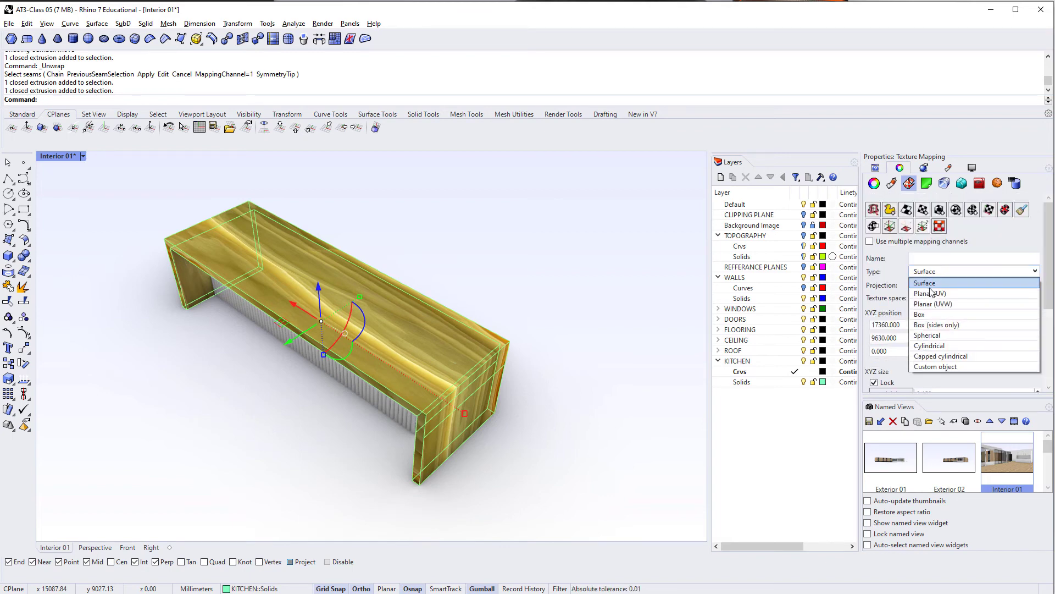
{"action": "left_click", "coordinate": [933, 293]}
{"action": "left_click", "coordinate": [955, 273]}
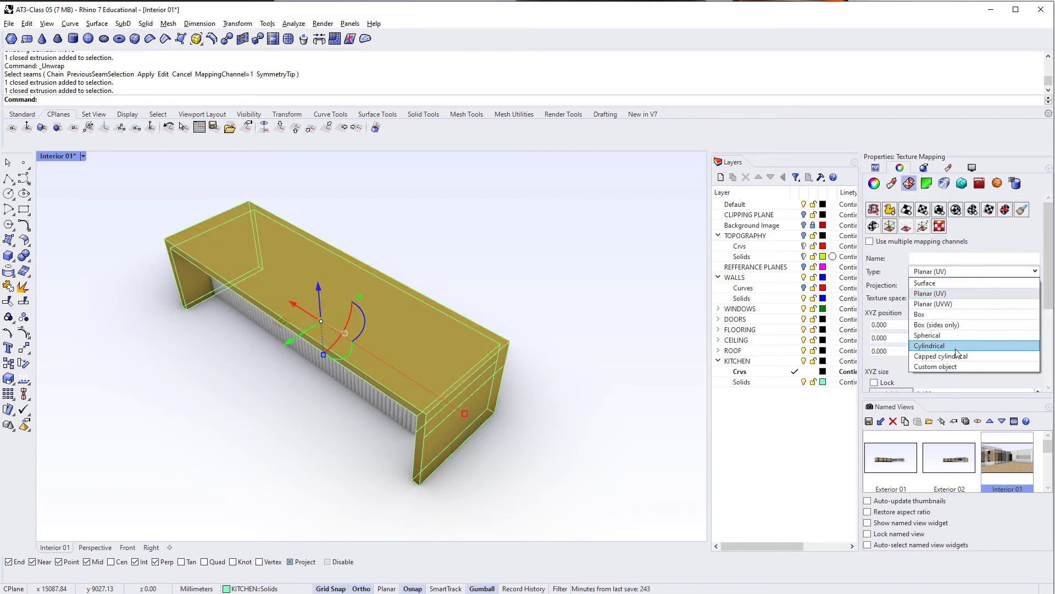
{"action": "left_click", "coordinate": [957, 315]}
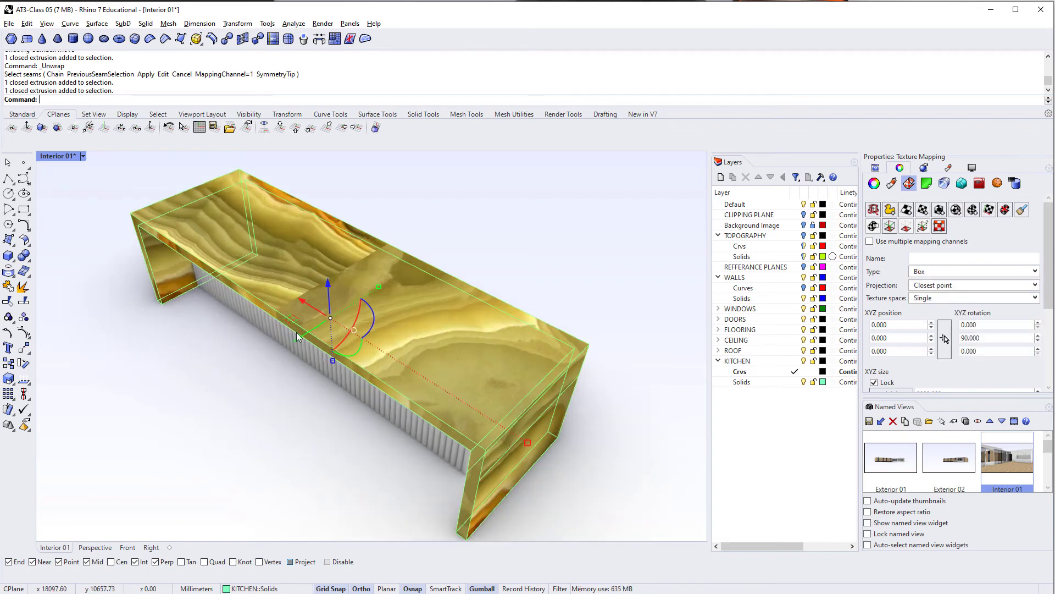
Unlock the proportions of the frame's XYZ mapping size and try Y sizes of 1000 and 10000.
{"action": "scroll", "coordinate": [912, 361], "scroll_direction": "down", "scroll_amount": 3}
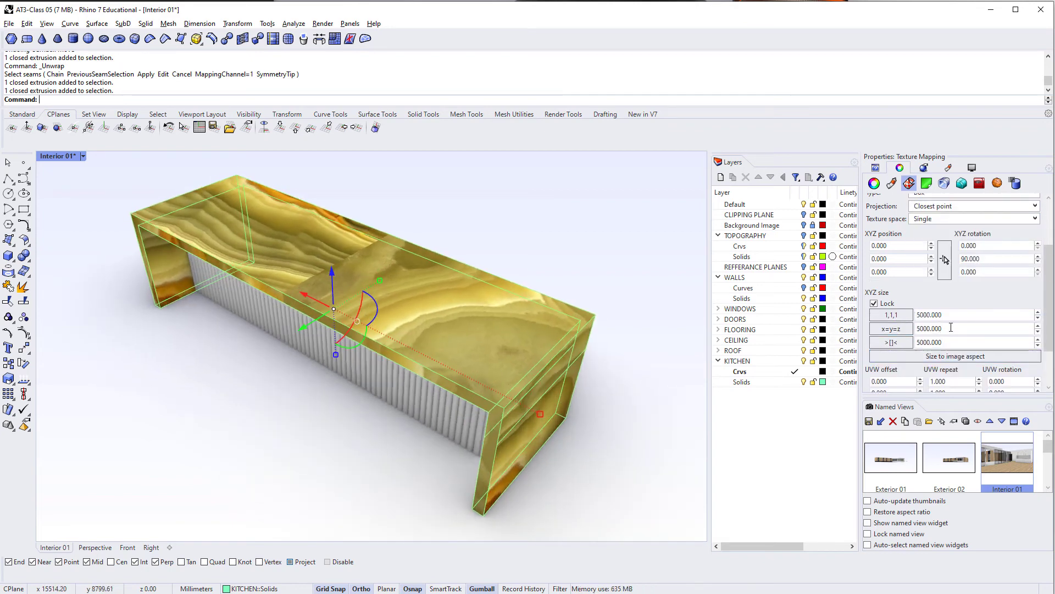
{"action": "left_click", "coordinate": [952, 328]}
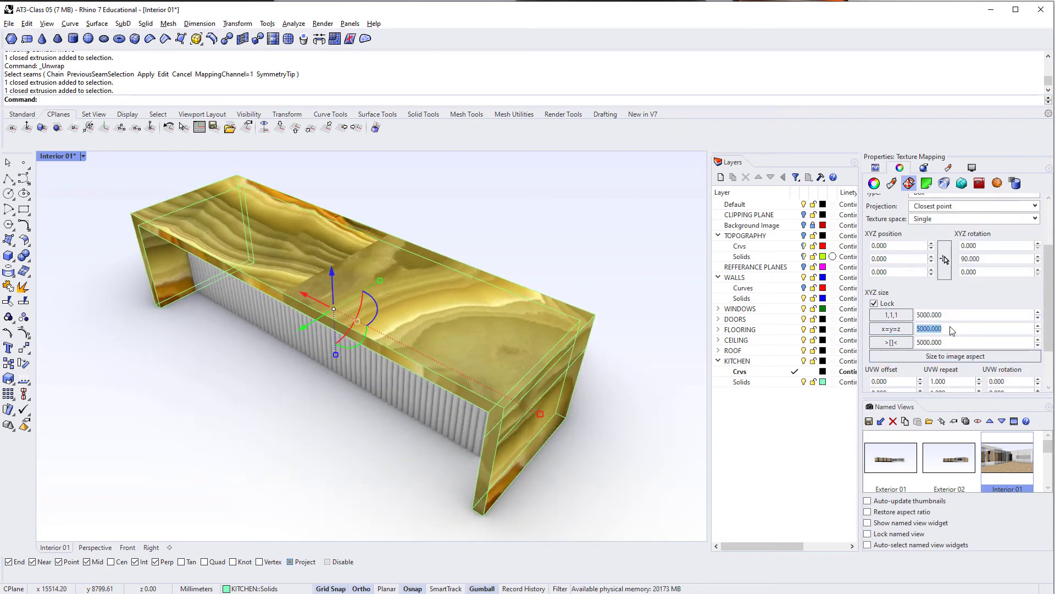
{"action": "left_click", "coordinate": [874, 304]}
{"action": "scroll", "coordinate": [934, 318], "scroll_direction": "down", "scroll_amount": 2}
{"action": "left_click", "coordinate": [957, 324]}
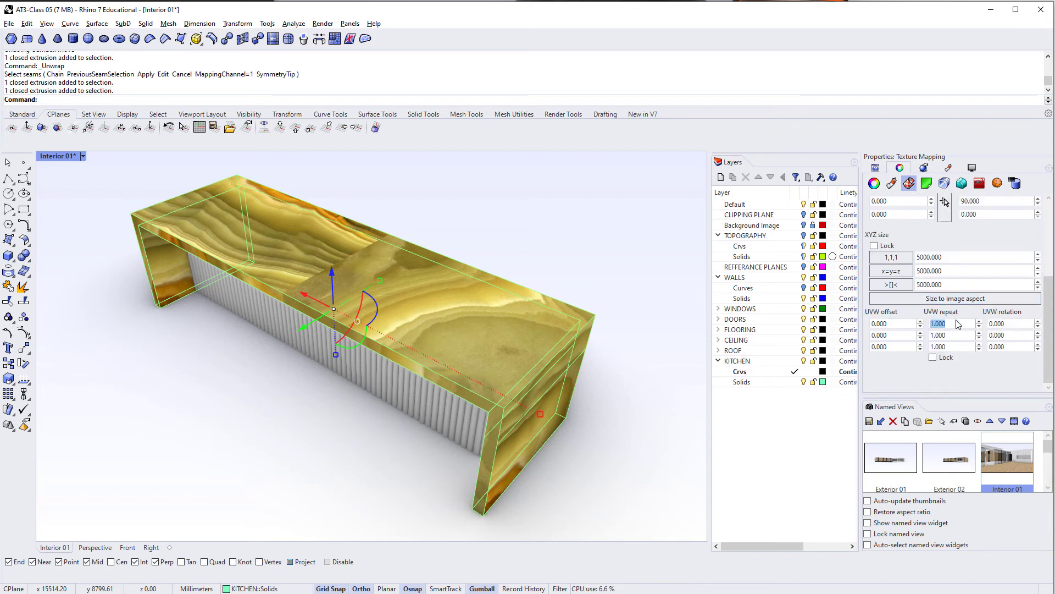
{"action": "left_click", "coordinate": [925, 273]}
{"action": "left_click", "coordinate": [950, 297]}
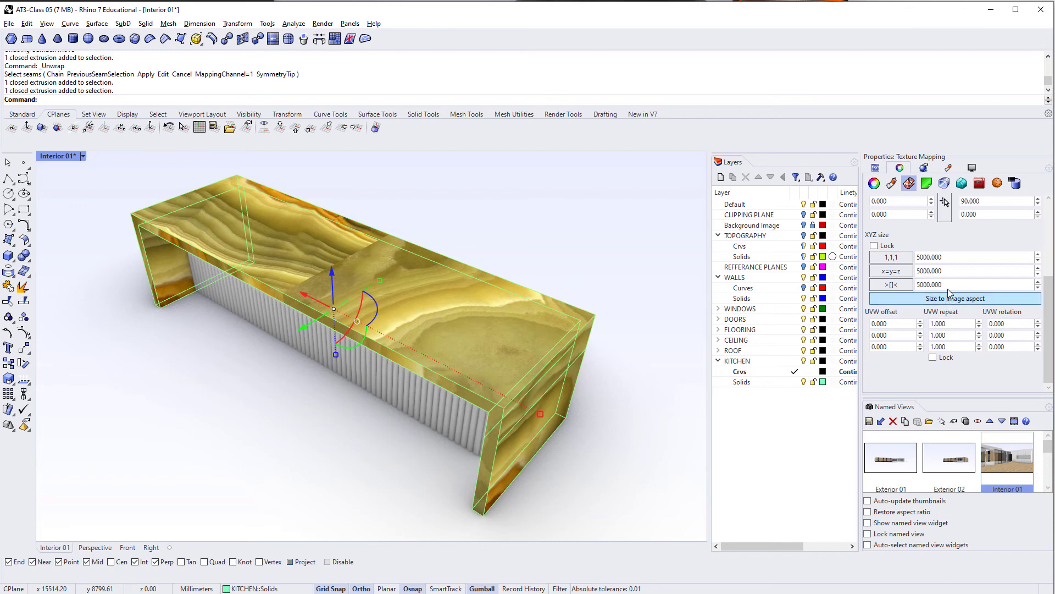
{"action": "left_click", "coordinate": [951, 272]}
{"action": "type", "text": "000"}
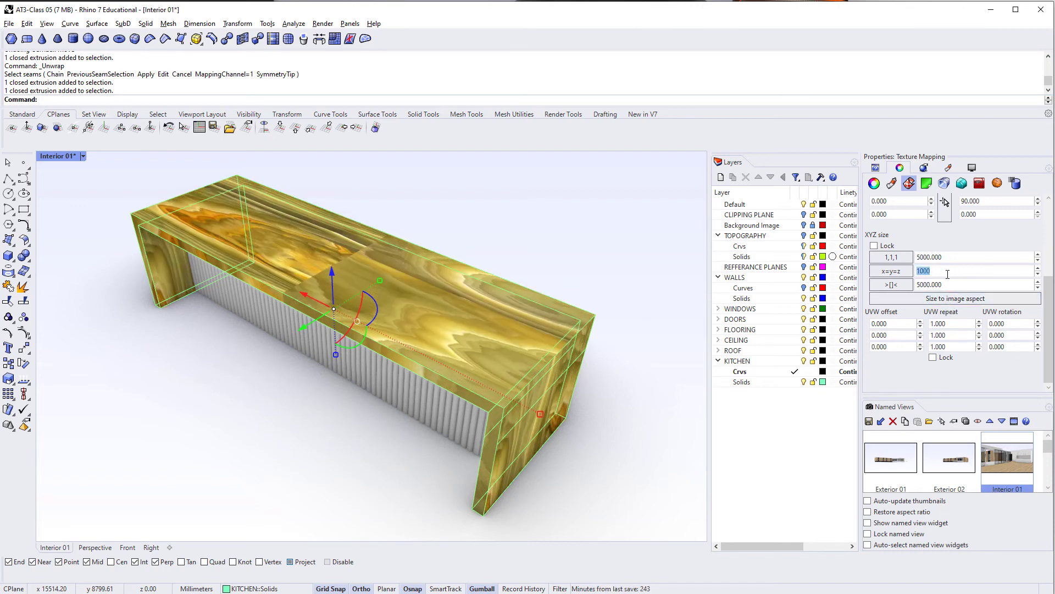
{"action": "type", "text": "10000"}
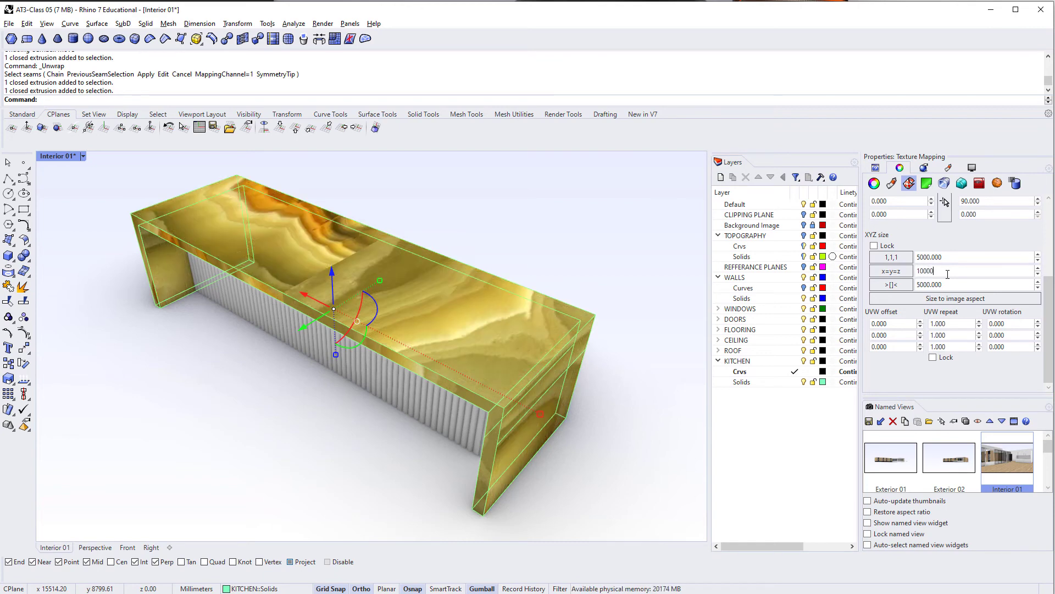
{"action": "key", "text": "Return"}
Try a Y rotation of 0 on the frame's Box mapping, and restore it to 90.
{"action": "type", "text": "0"}
{"action": "key", "text": "Return"}
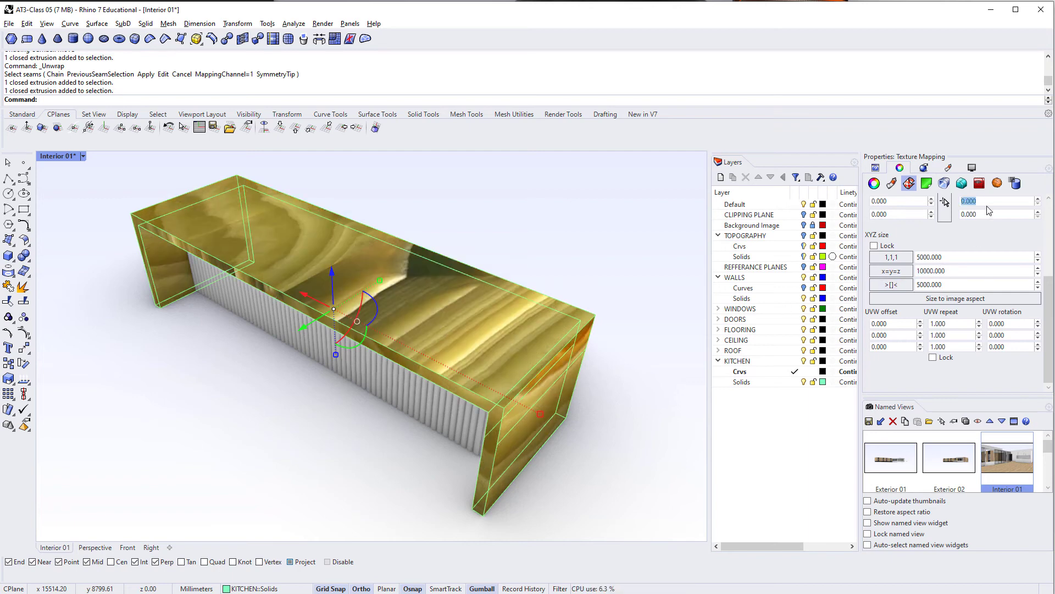
{"action": "type", "text": "90"}
{"action": "key", "text": "Return"}
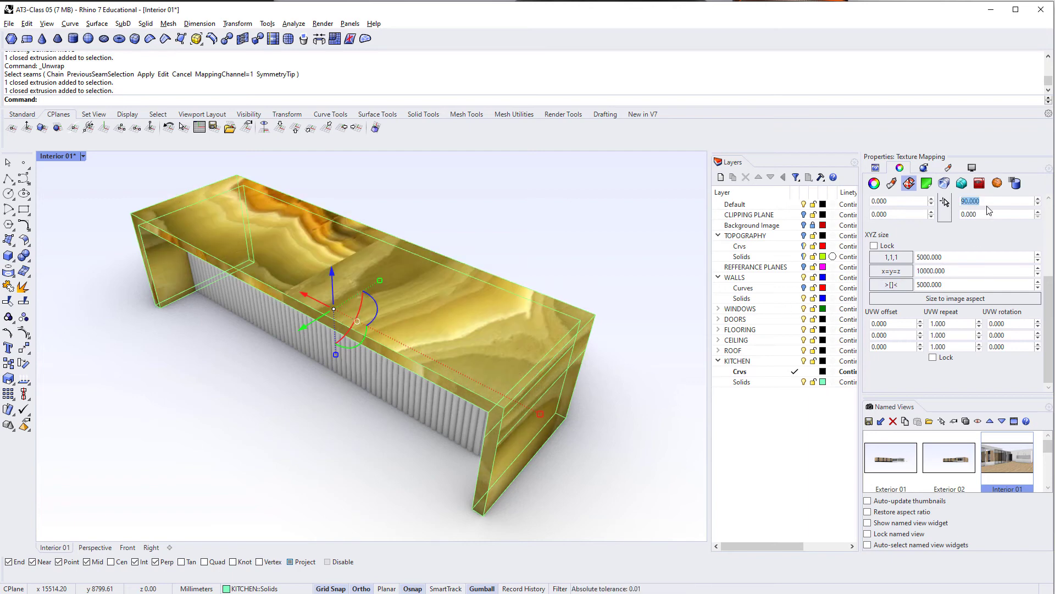
Set the Z rotation of the frame's Box mapping to 90.
{"action": "mouse_move", "coordinate": [632, 291]}
{"action": "right_mouse_down"}
{"action": "mouse_move", "coordinate": [408, 290]}
{"action": "mouse_move", "coordinate": [348, 277]}
{"action": "mouse_move", "coordinate": [624, 301]}
{"action": "right_mouse_up"}
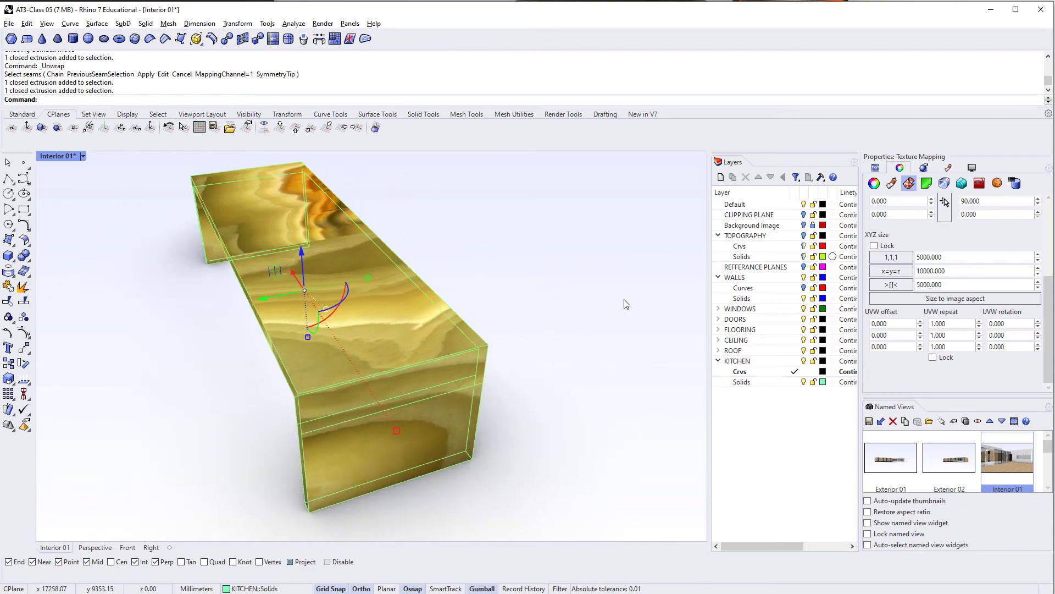
{"action": "type", "text": "90"}
{"action": "key", "text": "Return"}
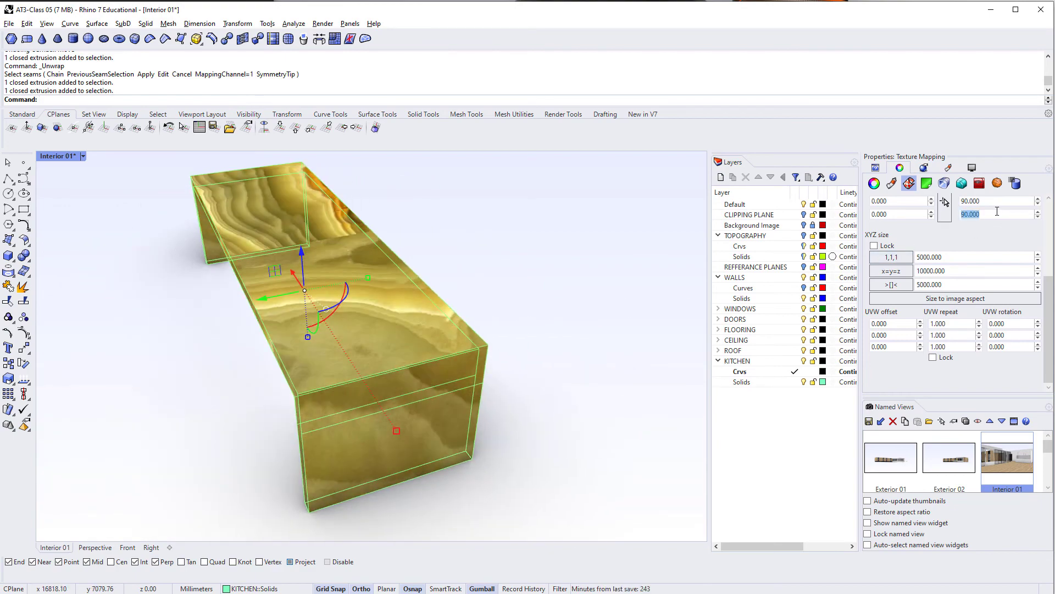
Try a Y size of 5000 on the frame's Box mapping, and set its X, Y and Z sizes to 3000.
{"action": "right_click_drag", "start_coordinate": [565, 297], "coordinate": [377, 305]}
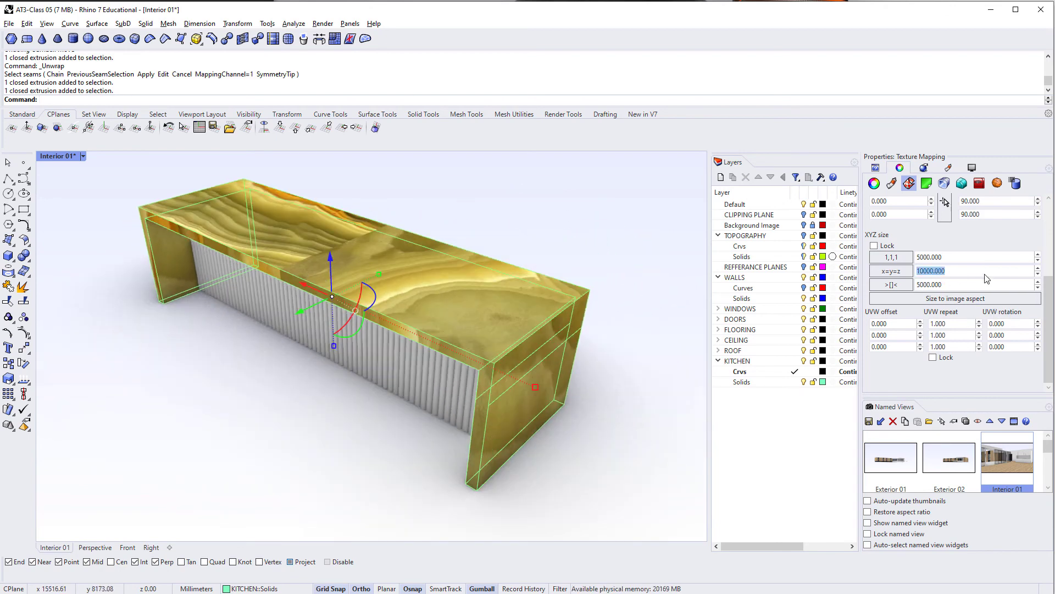
{"action": "type", "text": "5000"}
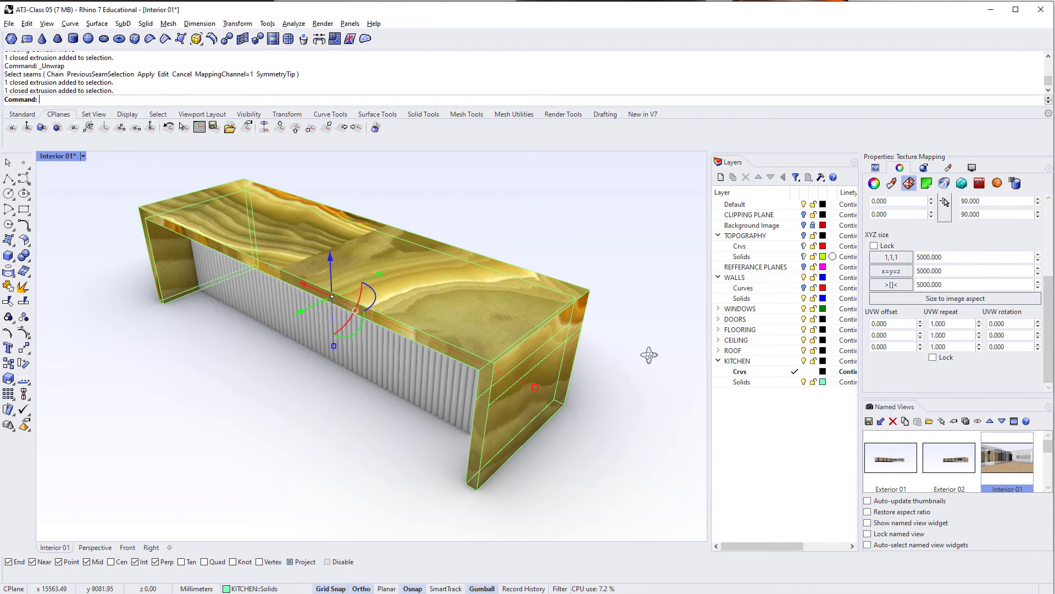
{"action": "right_click_drag", "start_coordinate": [649, 355], "coordinate": [626, 343]}
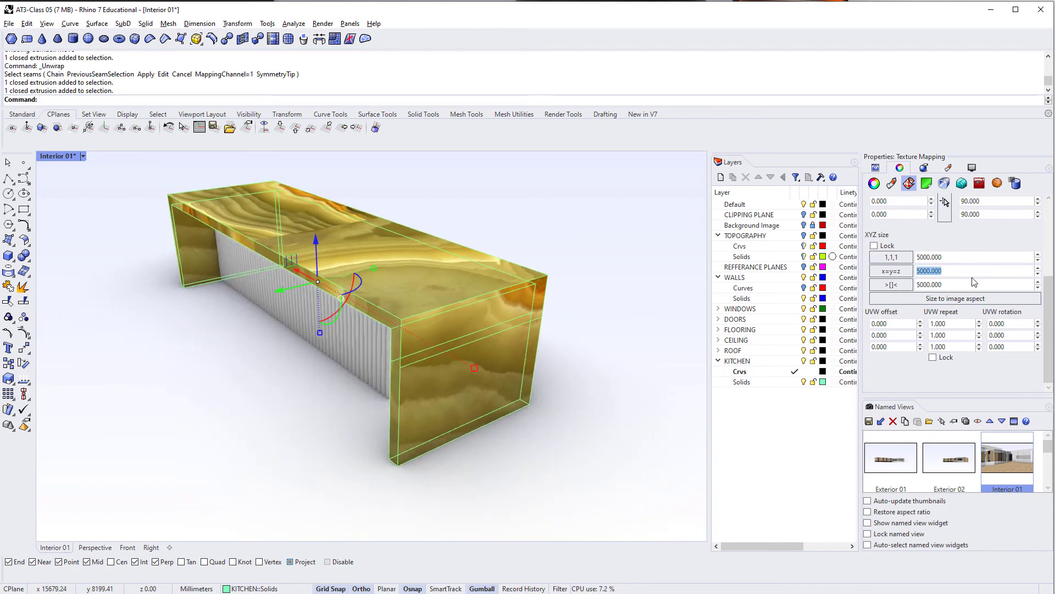
{"action": "type", "text": "3000"}
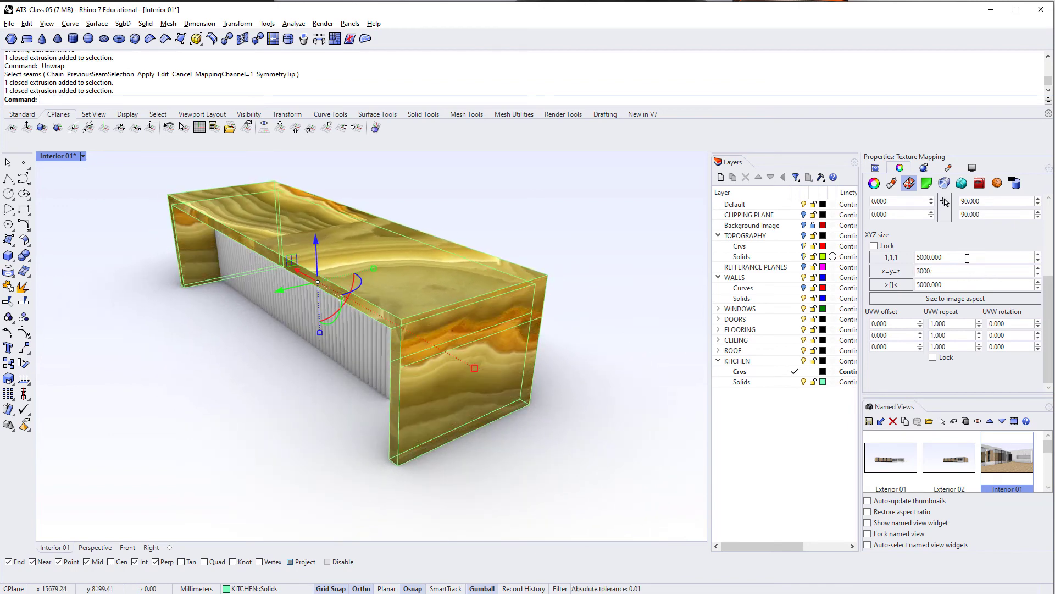
{"action": "type", "text": "3000"}
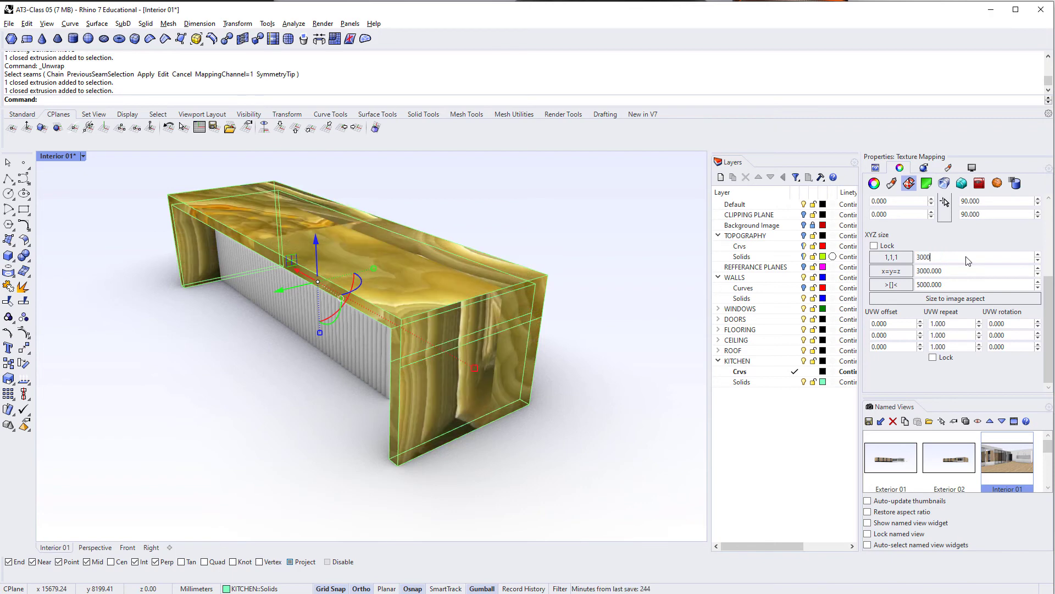
{"action": "right_click_drag", "start_coordinate": [464, 313], "coordinate": [412, 338]}
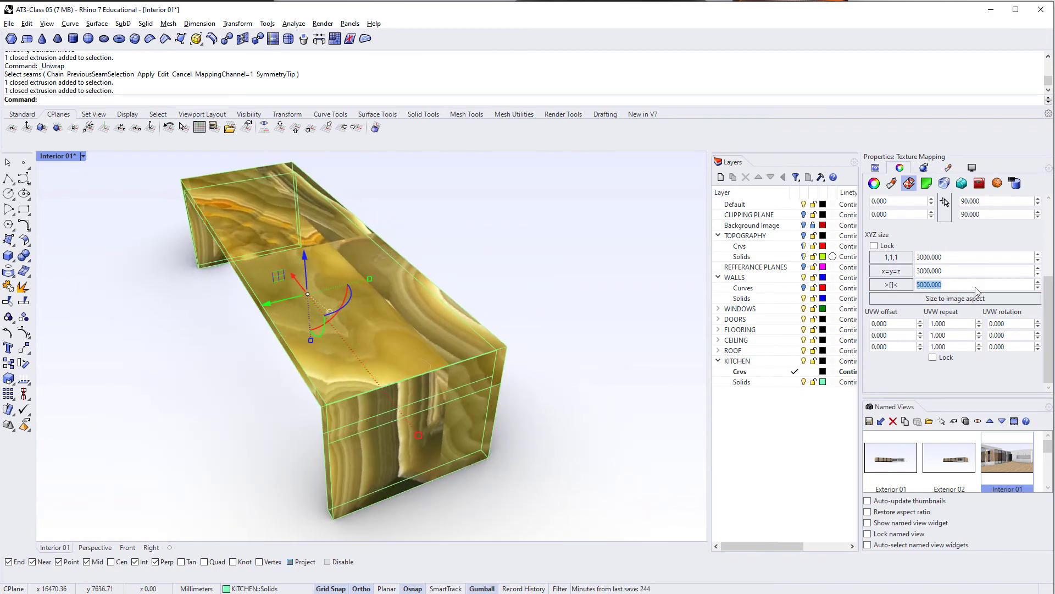
{"action": "type", "text": "3000"}
{"action": "right_click_drag", "start_coordinate": [204, 495], "coordinate": [349, 453]}
{"action": "left_click", "coordinate": [319, 441]}
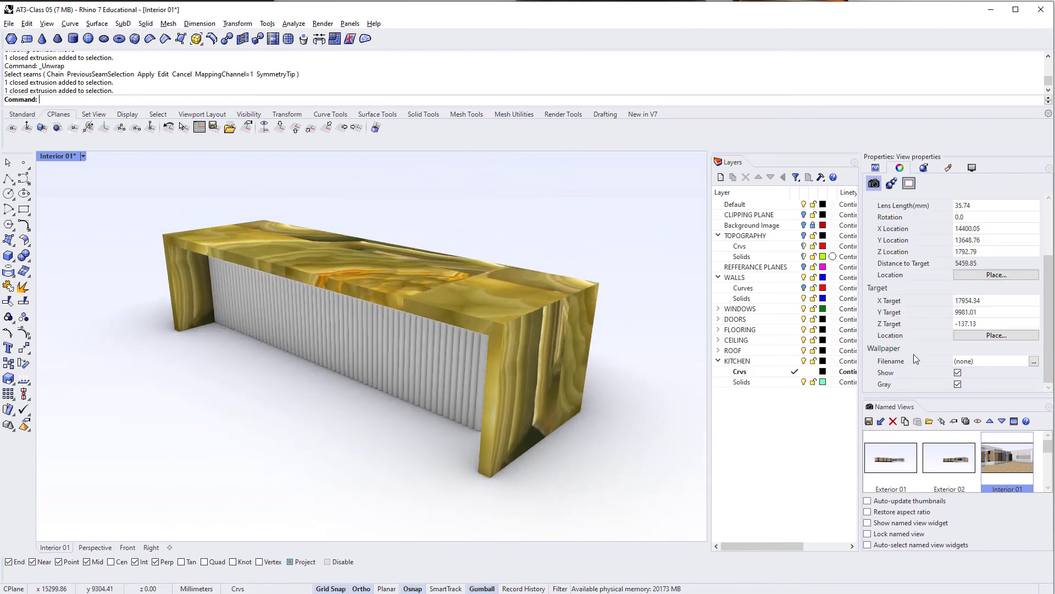
{"action": "left_click", "coordinate": [996, 324]}
{"action": "left_click", "coordinate": [460, 341]}
{"action": "left_click", "coordinate": [501, 296]}
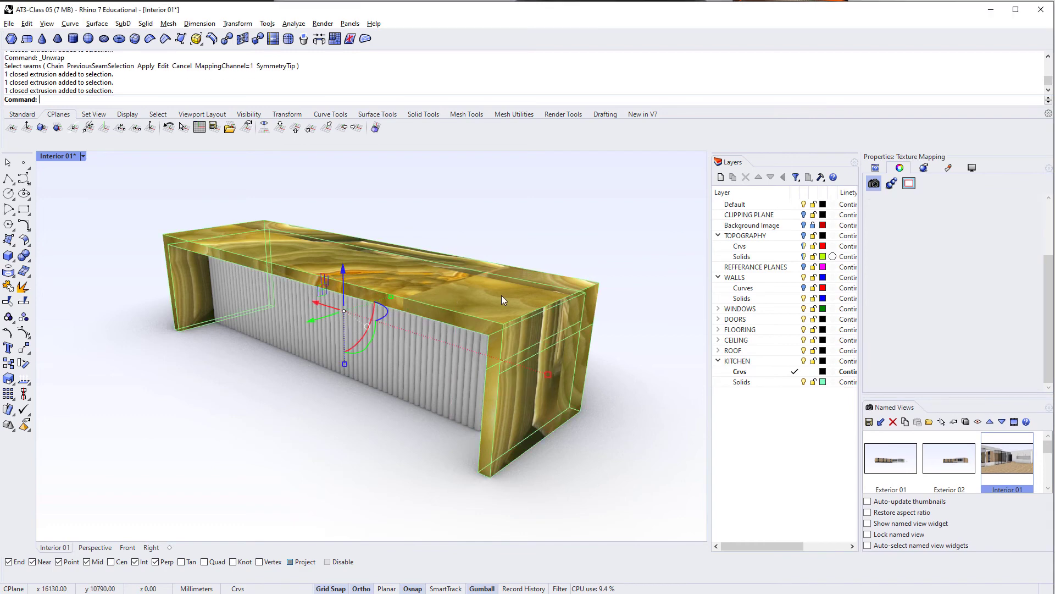
{"action": "right_click_drag", "start_coordinate": [501, 295], "coordinate": [289, 410]}
{"action": "left_click", "coordinate": [406, 460]}
Select the counter's fluted front surfaces without the two extrusions and assign them the PM_Facade material.
{"action": "left_click_drag", "start_coordinate": [157, 254], "coordinate": [638, 365]}
{"action": "right_click_drag", "start_coordinate": [528, 424], "coordinate": [418, 404]}
{"action": "left_click", "coordinate": [291, 388], "text": "ctrl"}
{"action": "left_click", "coordinate": [289, 397], "text": "ctrl"}
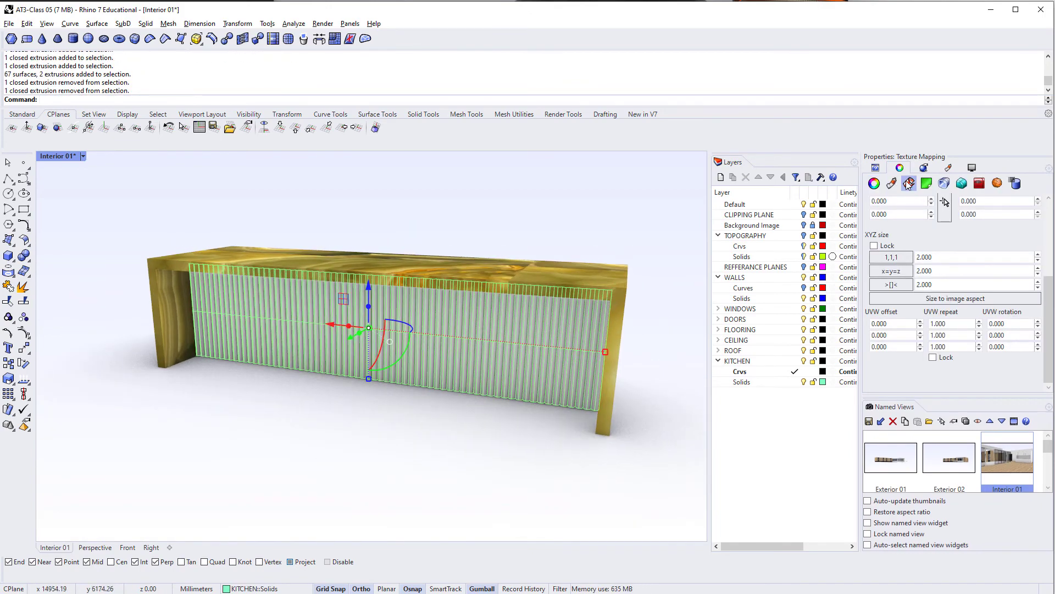
{"action": "left_click", "coordinate": [892, 183]}
{"action": "left_click", "coordinate": [907, 216]}
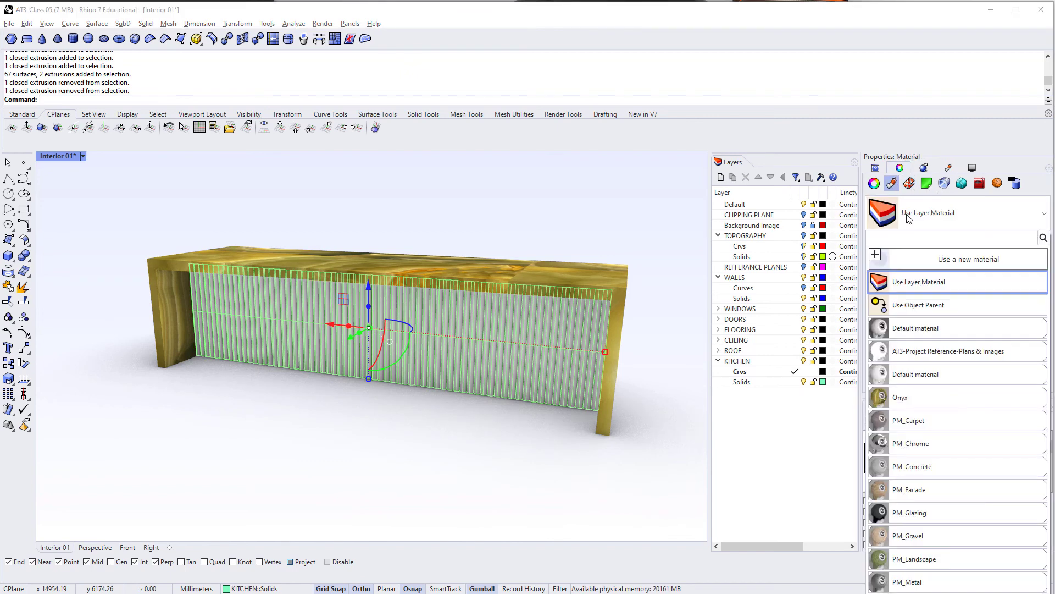
{"action": "left_click", "coordinate": [922, 492]}
{"action": "left_click", "coordinate": [540, 482]}
Examine the facade texture on the fluted front up close.
{"action": "right_click_drag", "start_coordinate": [539, 482], "coordinate": [501, 452]}
{"action": "scroll", "coordinate": [589, 309], "scroll_direction": "up", "scroll_amount": 8}
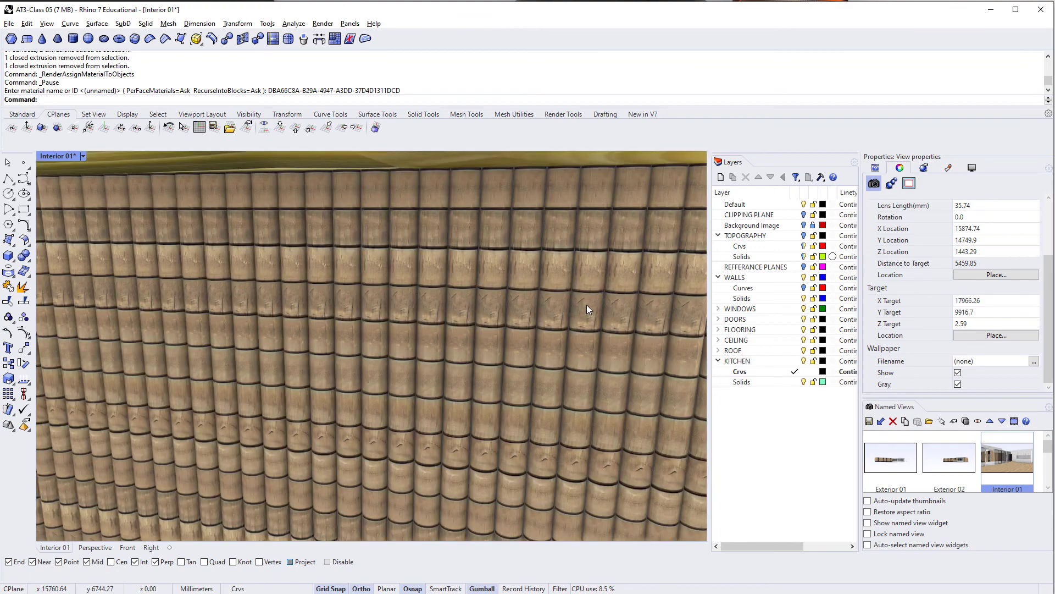
{"action": "left_click", "coordinate": [586, 308]}
{"action": "scroll", "coordinate": [586, 308], "scroll_direction": "down", "scroll_amount": 8}
{"action": "key", "text": "Escape"}
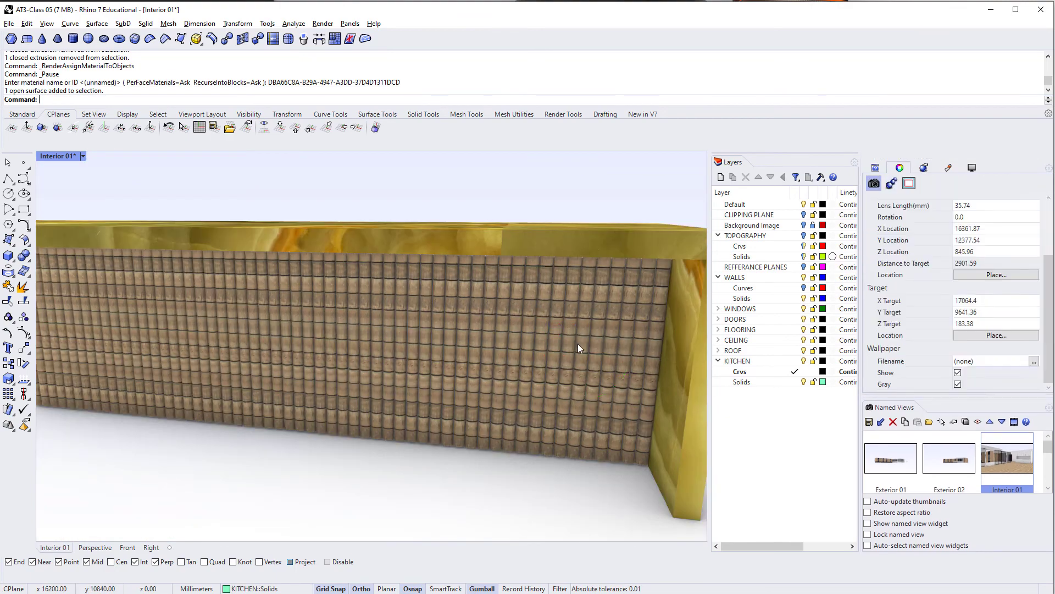
{"action": "scroll", "coordinate": [578, 346], "scroll_direction": "down", "scroll_amount": 6}
{"action": "right_click_drag", "start_coordinate": [486, 445], "coordinate": [547, 433]}
{"action": "left_click_drag", "start_coordinate": [164, 279], "coordinate": [649, 387]}
{"action": "right_click_drag", "start_coordinate": [566, 398], "coordinate": [480, 448]}
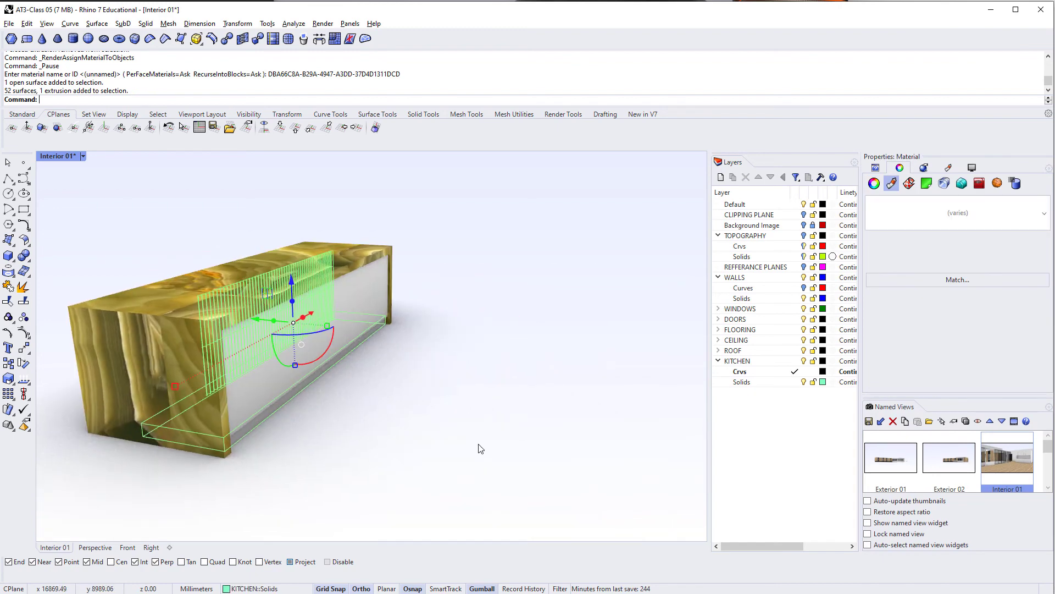
{"action": "left_click", "coordinate": [480, 471]}
Select the counter's fluted front surfaces without the extrusions and set their texture mapping type to Box.
{"action": "left_click_drag", "start_coordinate": [480, 472], "coordinate": [161, 191]}
{"action": "right_click_drag", "start_coordinate": [327, 377], "coordinate": [384, 342]}
{"action": "left_click_drag", "start_coordinate": [404, 231], "coordinate": [325, 458]}
{"action": "right_click_drag", "start_coordinate": [384, 357], "coordinate": [495, 351]}
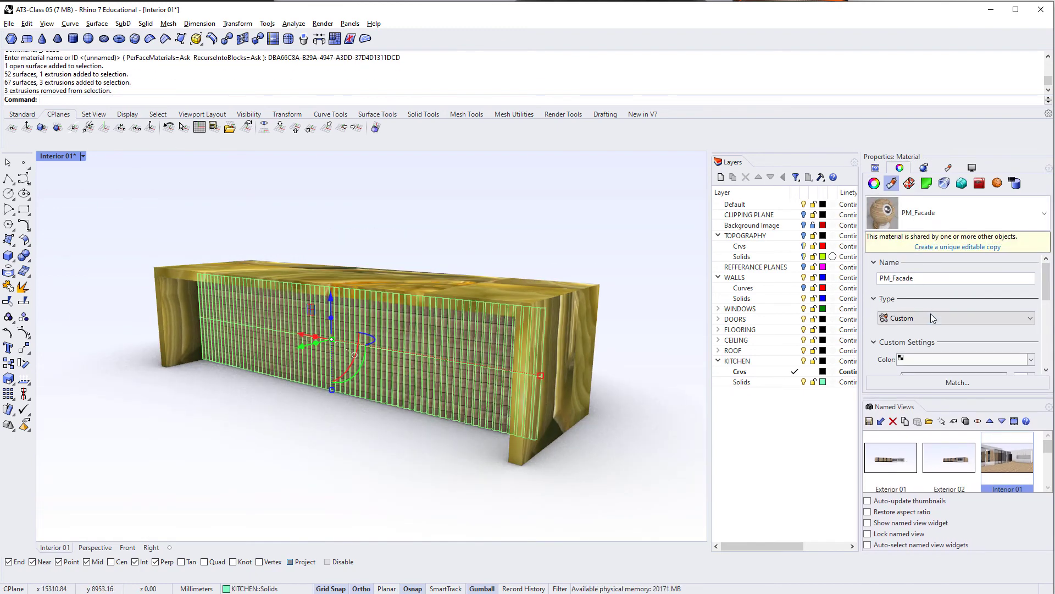
{"action": "left_click", "coordinate": [908, 183]}
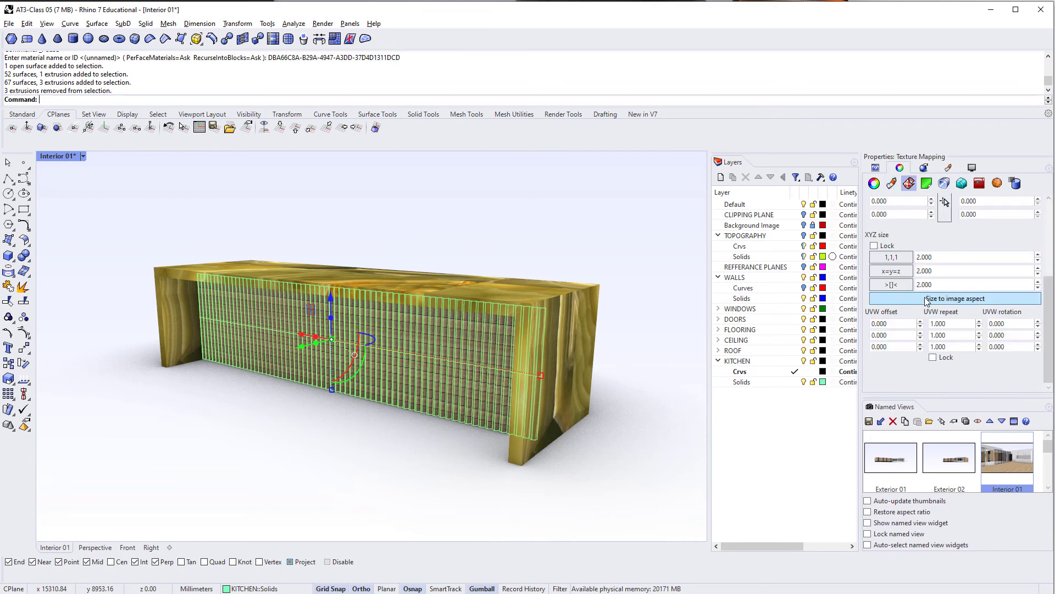
{"action": "scroll", "coordinate": [927, 285], "scroll_direction": "up", "scroll_amount": 4}
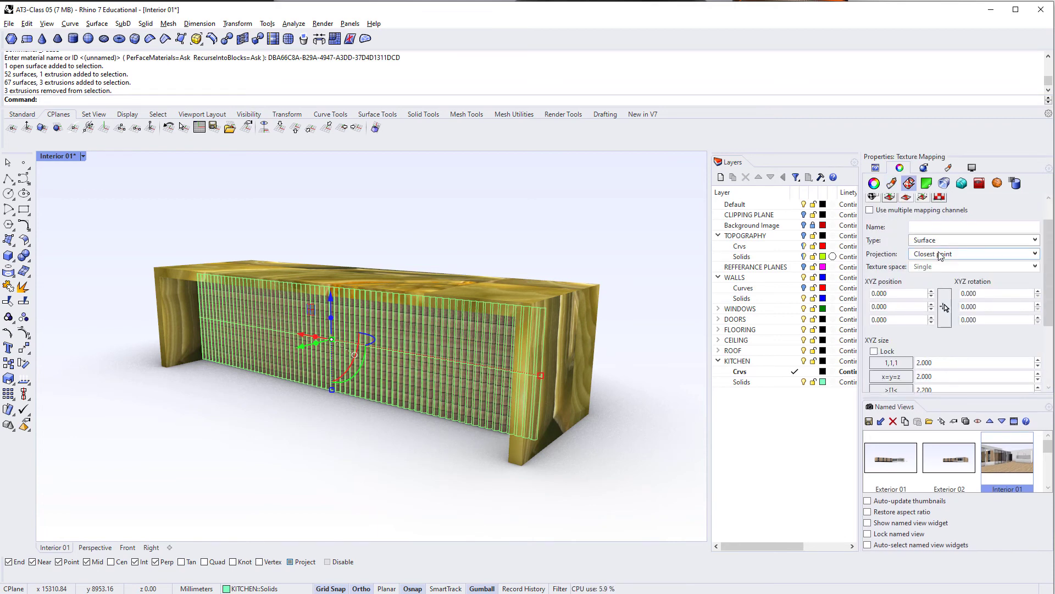
{"action": "left_click", "coordinate": [954, 243]}
{"action": "left_click", "coordinate": [935, 283]}
{"action": "scroll", "coordinate": [378, 357], "scroll_direction": "up", "scroll_amount": 5}
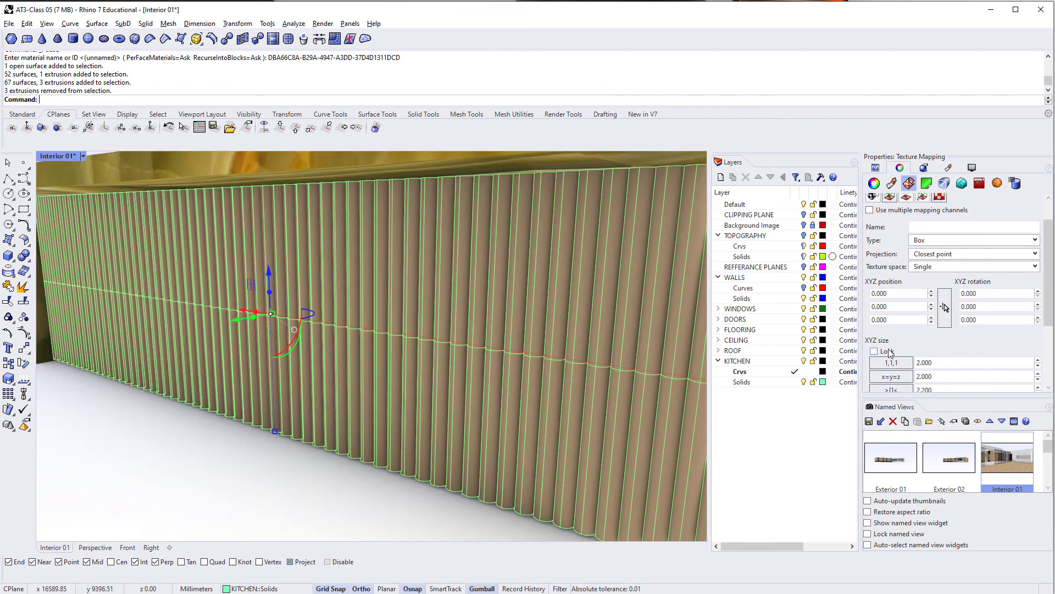
Lock the XYZ size of the front's Box mapping, try X sizes of 5000 and 10000, and set the Y rotation to 90.
{"action": "type", "text": "5000"}
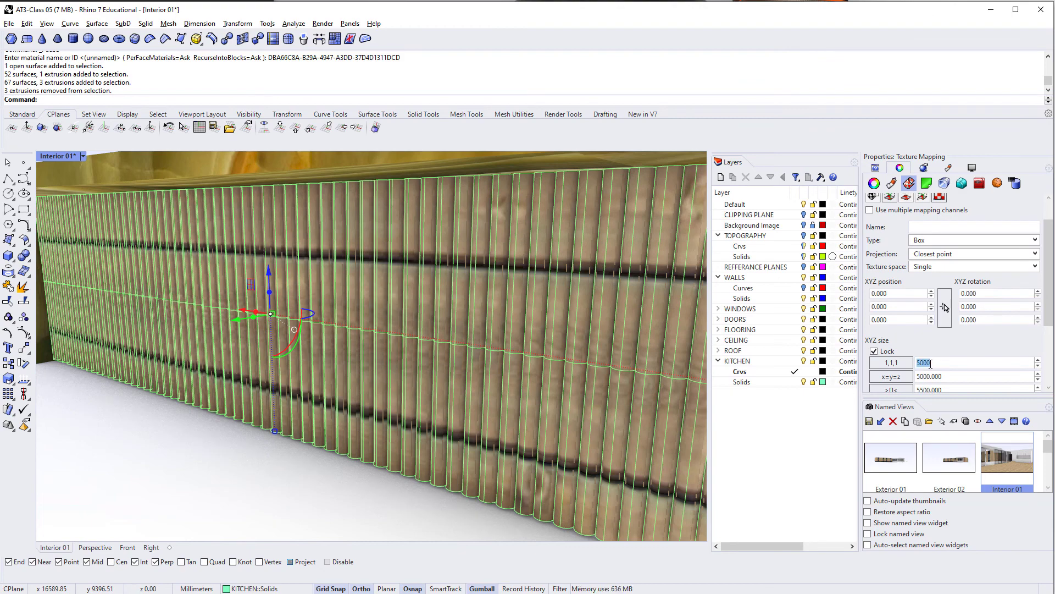
{"action": "type", "text": "10000"}
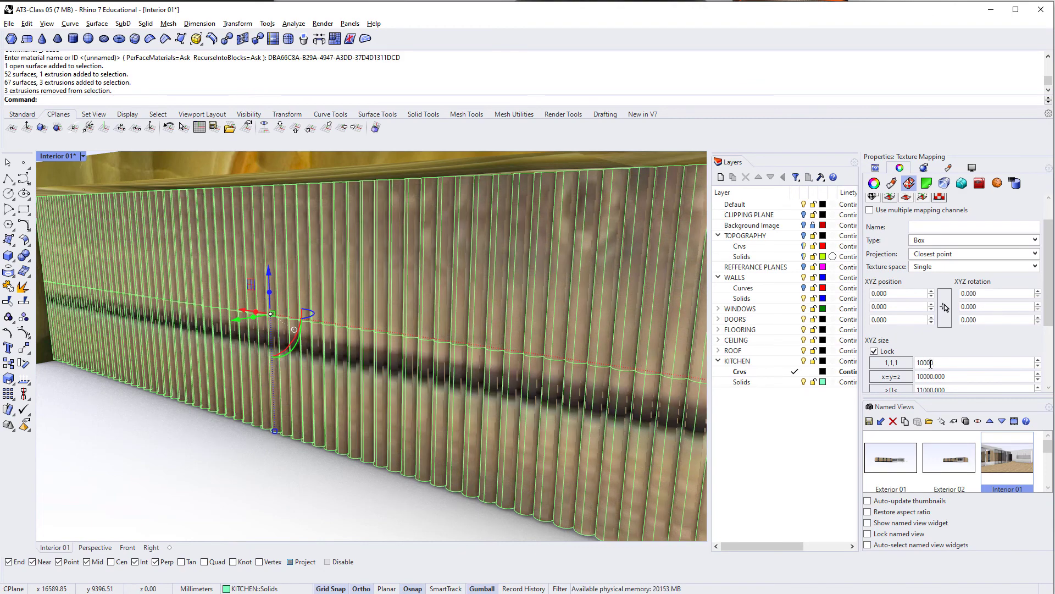
{"action": "left_click", "coordinate": [989, 306]}
{"action": "type", "text": "90"}
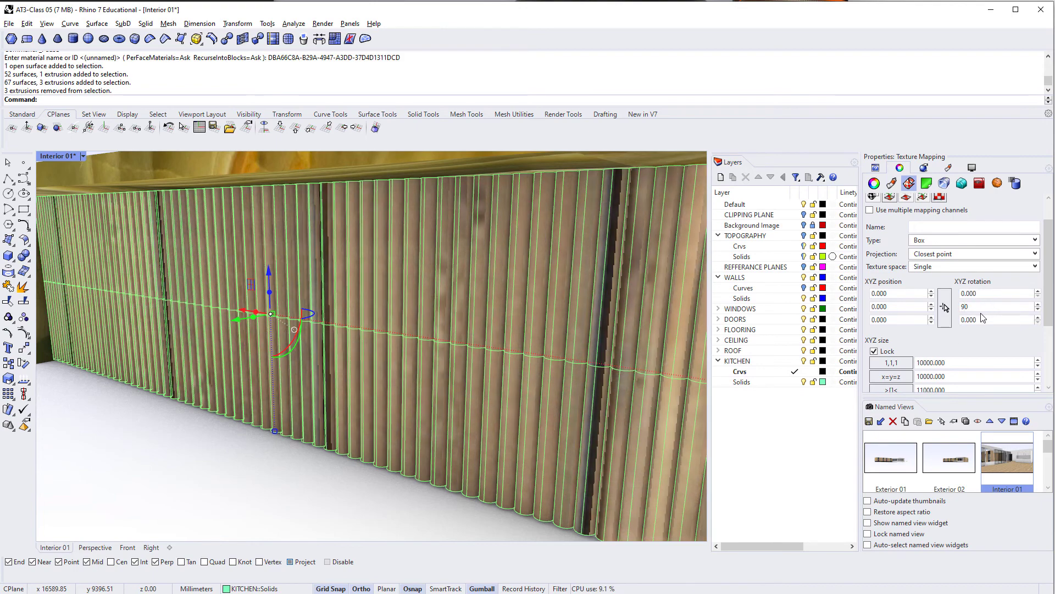
Set the locked X size of the front's Box mapping to 500 and inspect the facade texture up close.
{"action": "type", "text": "500"}
{"action": "key", "text": "Return"}
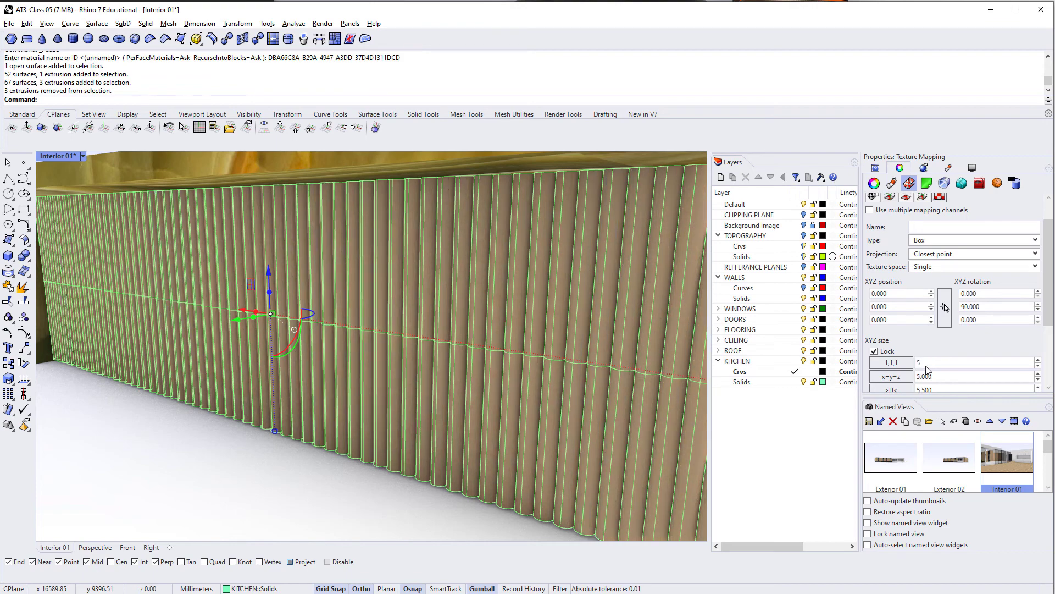
{"action": "scroll", "coordinate": [474, 406], "scroll_direction": "down", "scroll_amount": 5}
{"action": "left_click", "coordinate": [421, 468]}
{"action": "right_click_drag", "start_coordinate": [421, 469], "coordinate": [384, 400]}
{"action": "scroll", "coordinate": [467, 356], "scroll_direction": "up", "scroll_amount": 5}
{"action": "scroll", "coordinate": [467, 352], "scroll_direction": "up", "scroll_amount": 3}
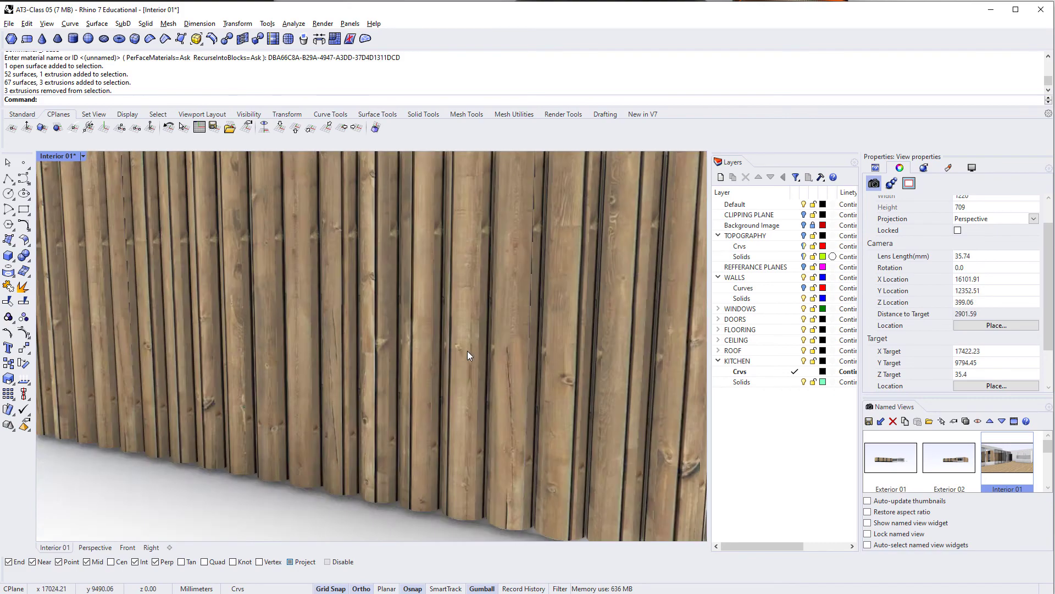
Select only the fluted front surfaces and assign them a new Custom material named PM_Timber 2.
{"action": "scroll", "coordinate": [439, 362], "scroll_direction": "down", "scroll_amount": 6}
{"action": "right_click_drag", "start_coordinate": [386, 379], "coordinate": [242, 395]}
{"action": "left_click_drag", "start_coordinate": [126, 178], "coordinate": [236, 478]}
{"action": "mouse_move", "coordinate": [216, 495]}
{"action": "right_mouse_down"}
{"action": "mouse_move", "coordinate": [278, 471]}
{"action": "mouse_move", "coordinate": [216, 483]}
{"action": "mouse_move", "coordinate": [224, 487]}
{"action": "right_mouse_up"}
{"action": "left_click", "coordinate": [179, 250]}
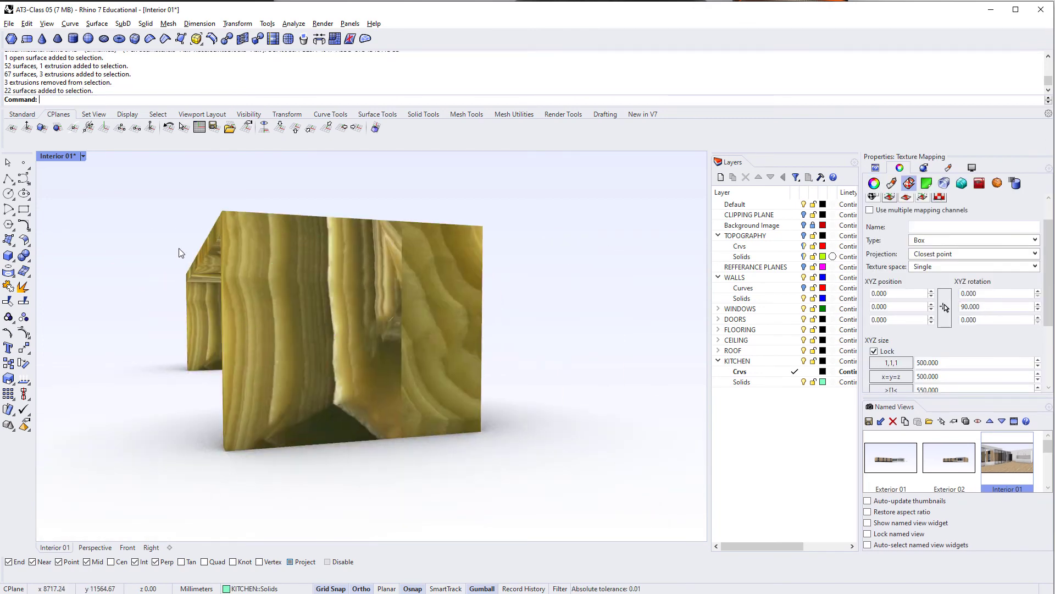
{"action": "left_click_drag", "start_coordinate": [178, 214], "coordinate": [294, 513]}
{"action": "right_click_drag", "start_coordinate": [330, 444], "coordinate": [390, 460]}
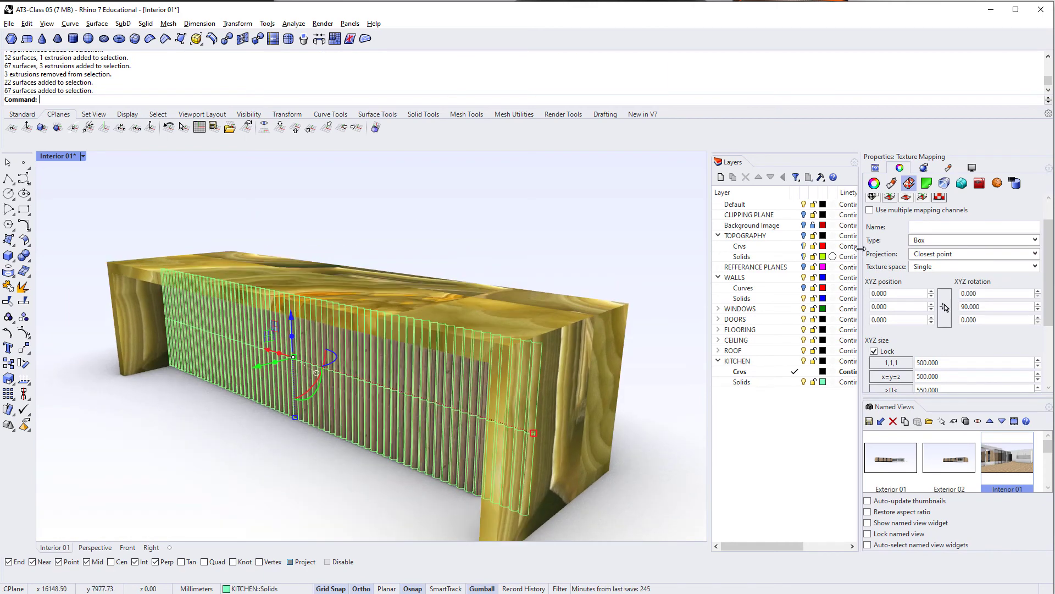
{"action": "left_click", "coordinate": [891, 183]}
{"action": "left_click", "coordinate": [918, 217]}
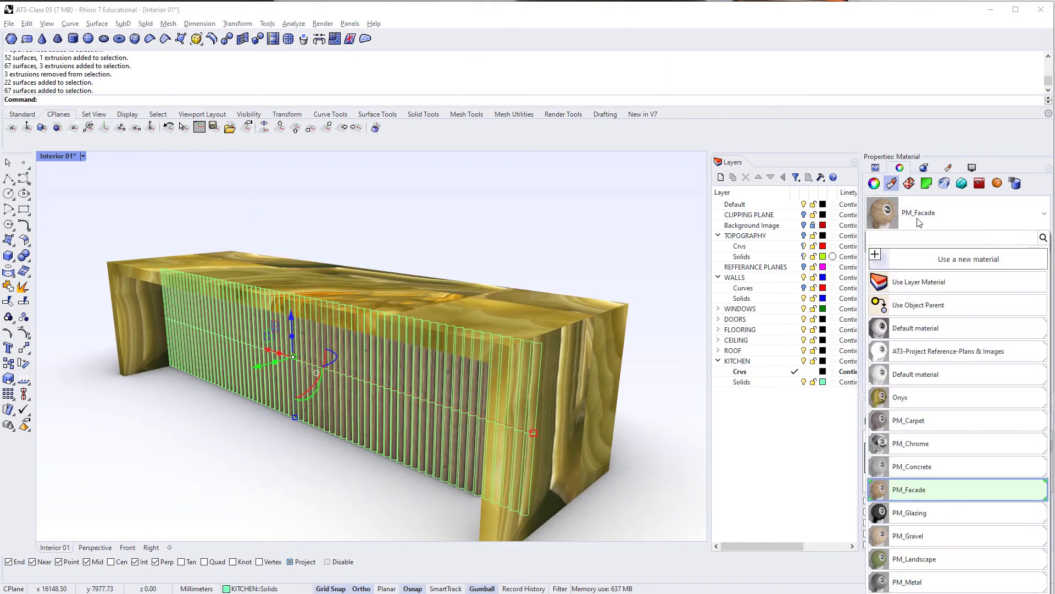
{"action": "left_click", "coordinate": [874, 263]}
{"action": "left_click", "coordinate": [900, 286]}
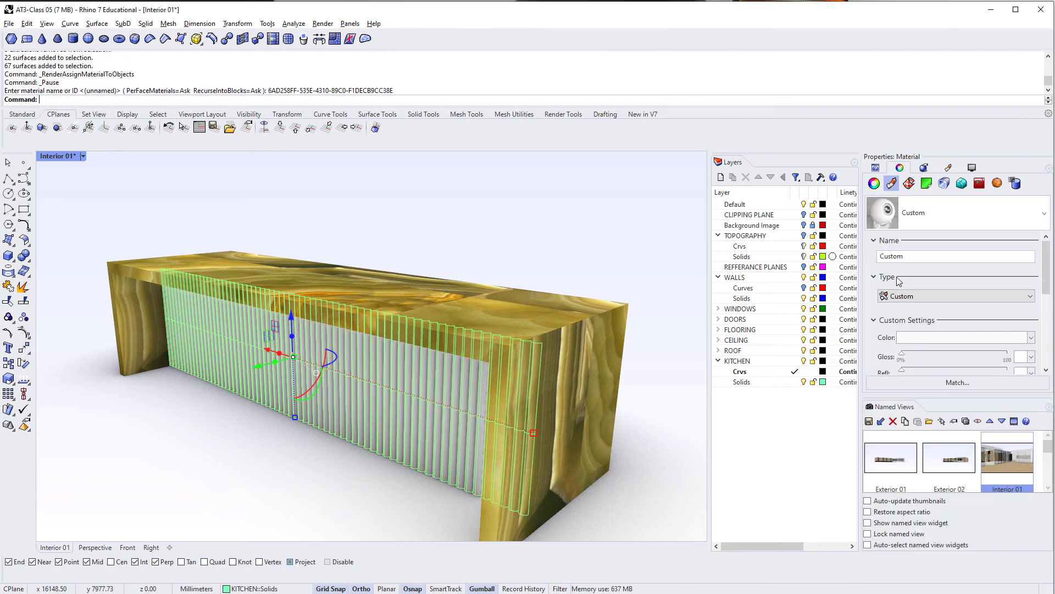
{"action": "left_click", "coordinate": [898, 278]}
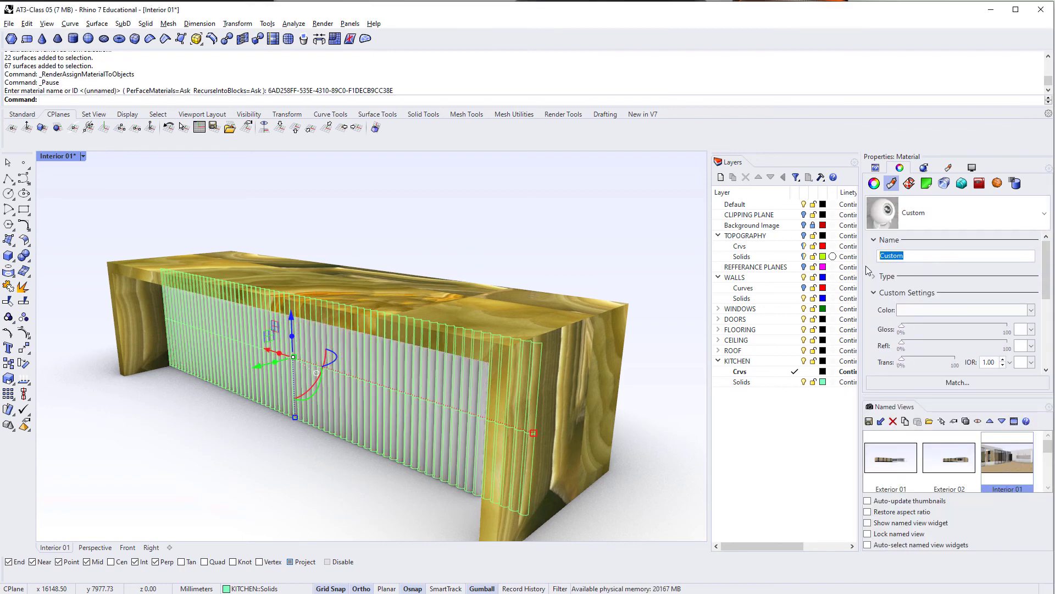
{"action": "type", "text": "PM_Timber 2"}
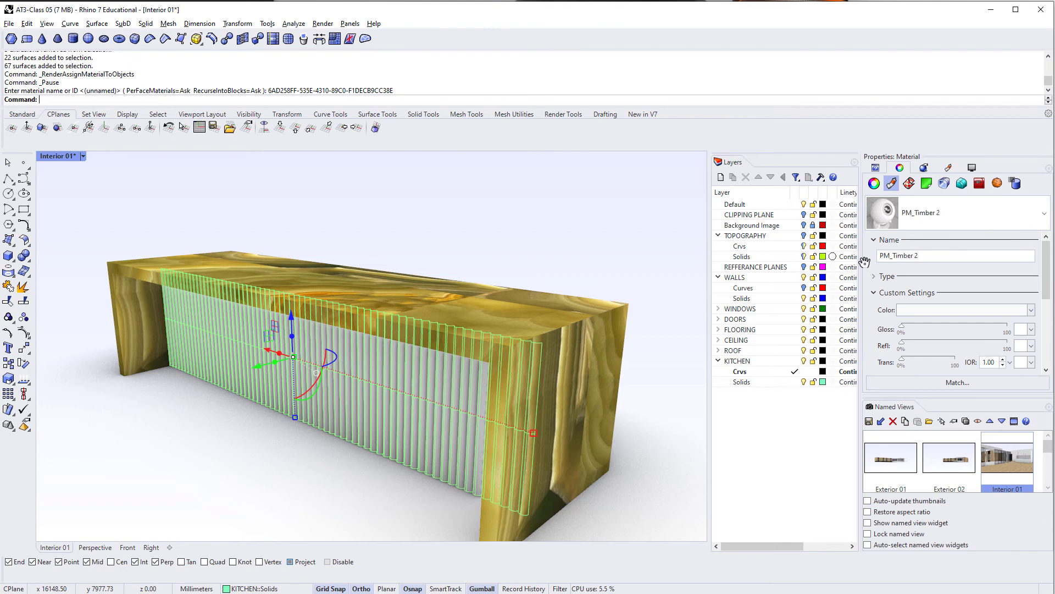
Assign the Wood03 image from the Wood . Timber folder as the color texture of PM_Timber 2.
{"action": "left_click", "coordinate": [1031, 308]}
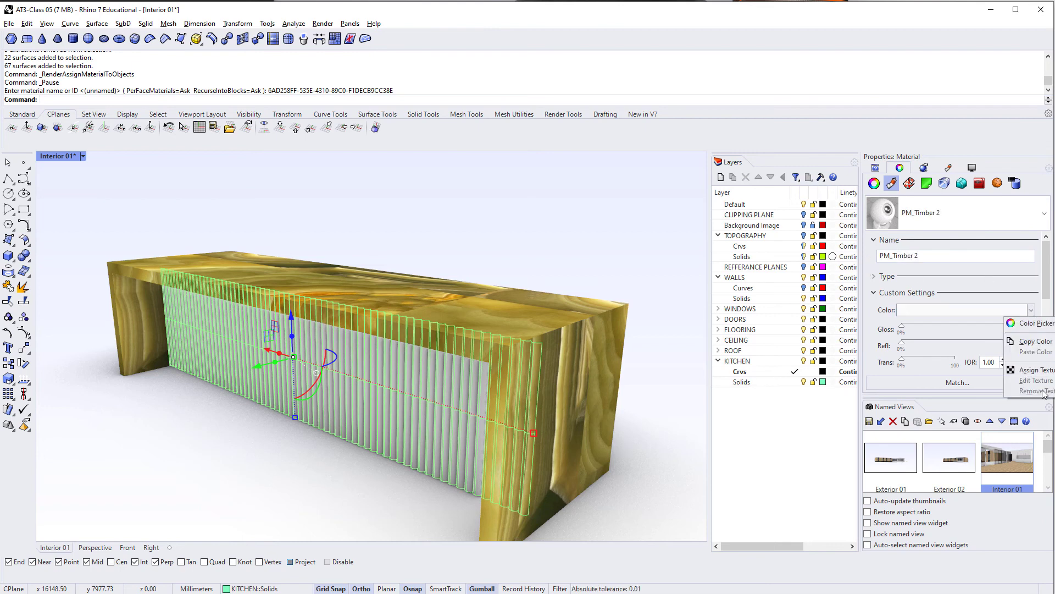
{"action": "left_click", "coordinate": [1034, 370]}
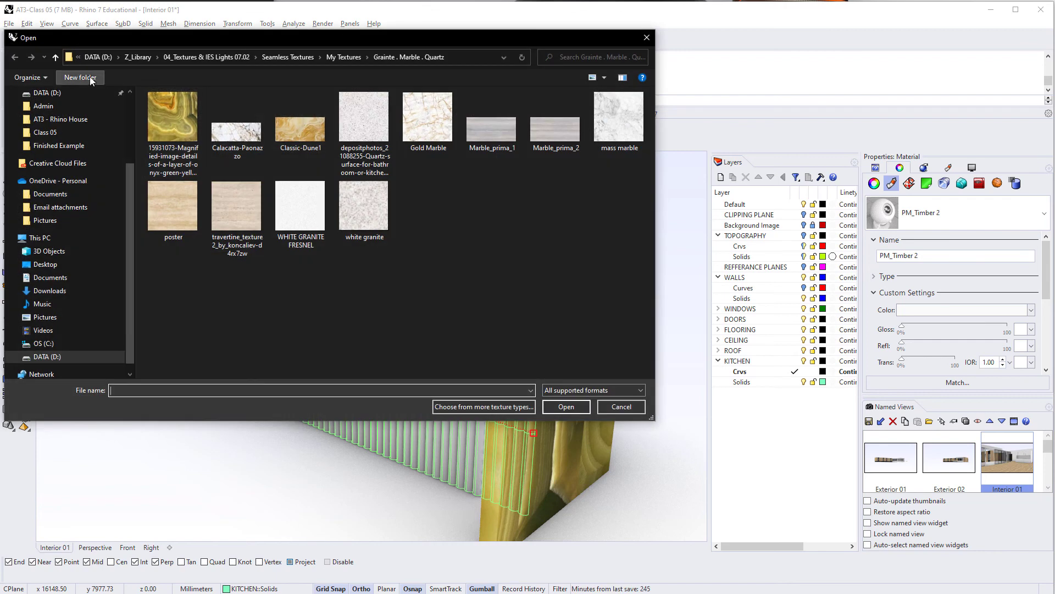
{"action": "left_click", "coordinate": [55, 57]}
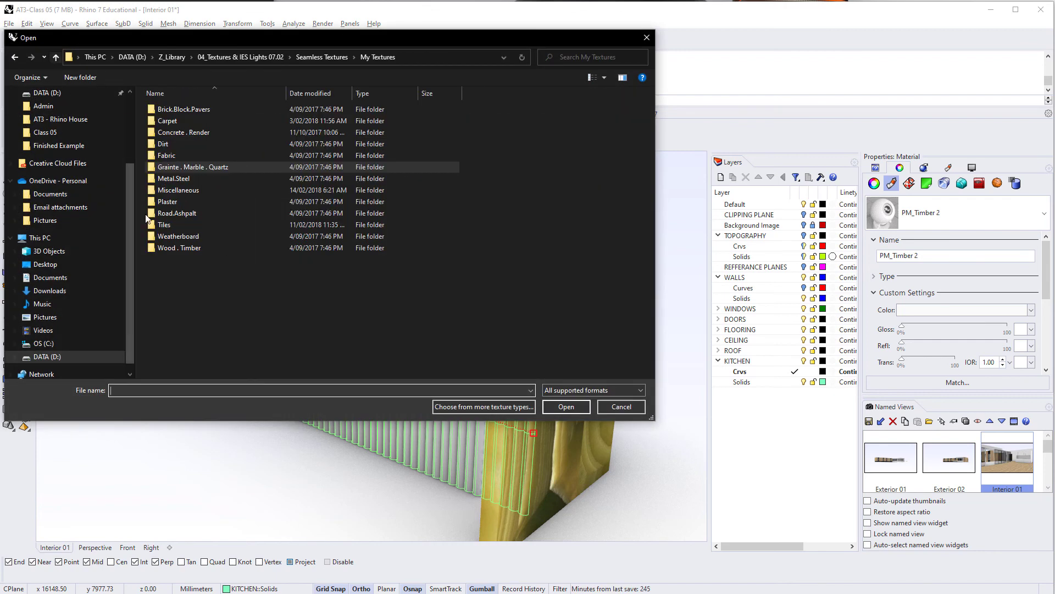
{"action": "left_click", "coordinate": [189, 253]}
{"action": "double_click", "coordinate": [189, 253]}
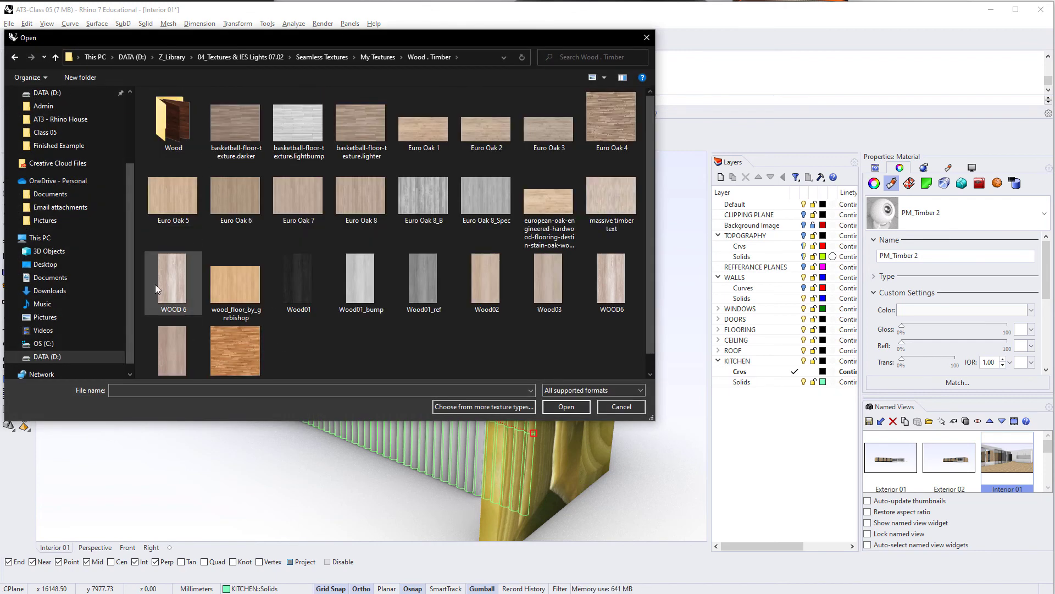
{"action": "double_click", "coordinate": [555, 292]}
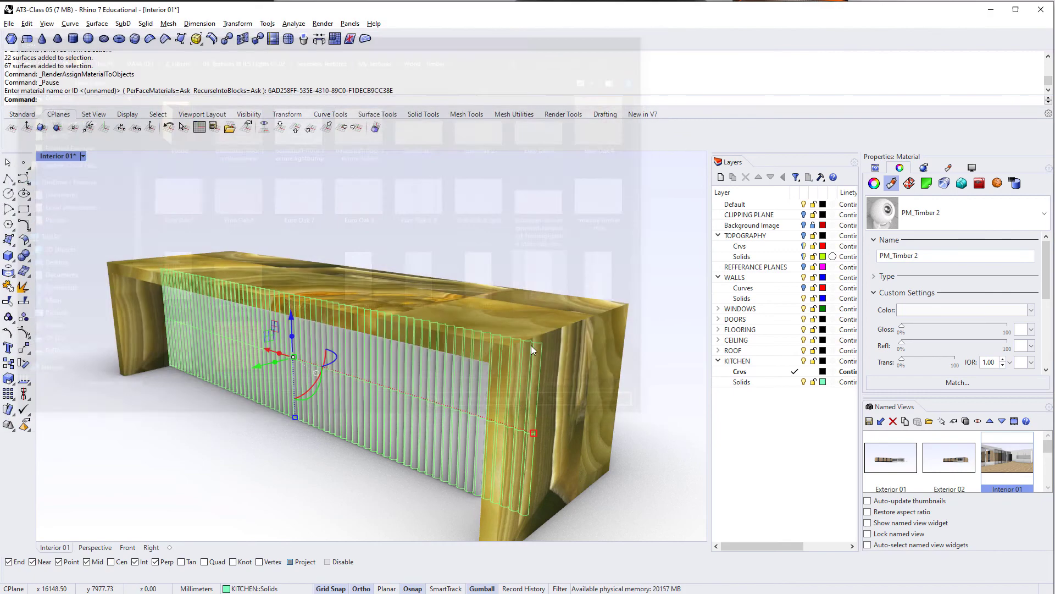
Set the Y rotation of the fluted front's Box mapping to 0 and inspect the timber grain up close.
{"action": "right_click_drag", "start_coordinate": [384, 520], "coordinate": [420, 500]}
{"action": "scroll", "coordinate": [523, 384], "scroll_direction": "up", "scroll_amount": 8}
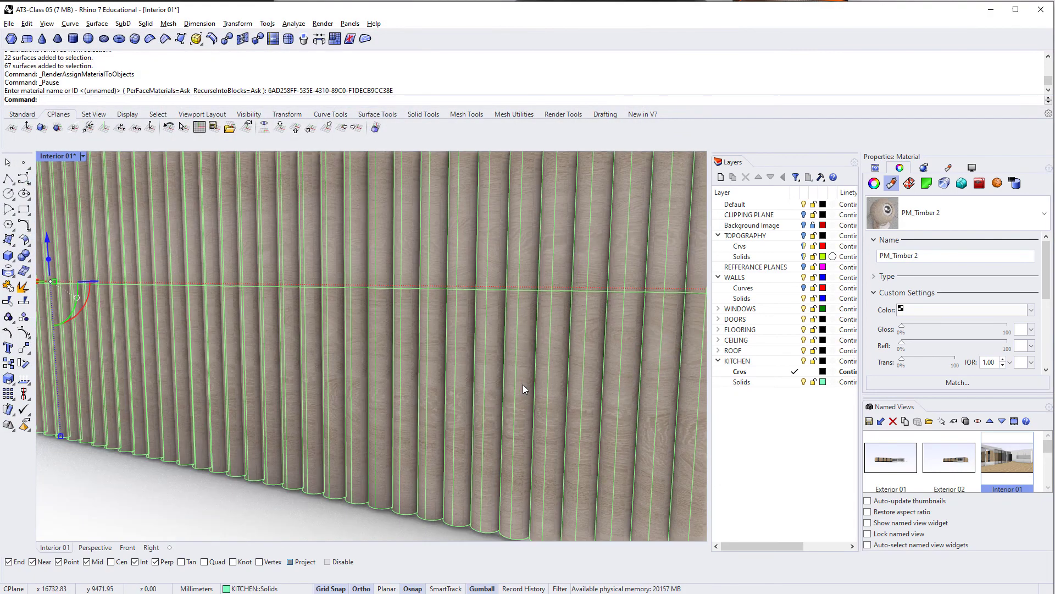
{"action": "scroll", "coordinate": [523, 384], "scroll_direction": "down", "scroll_amount": 8}
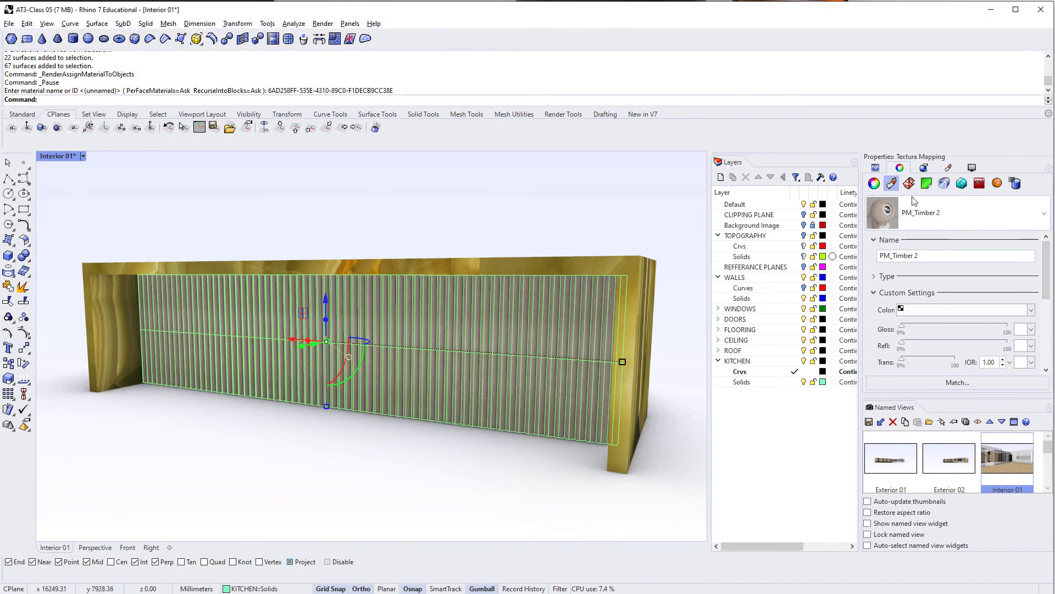
{"action": "left_click", "coordinate": [908, 184]}
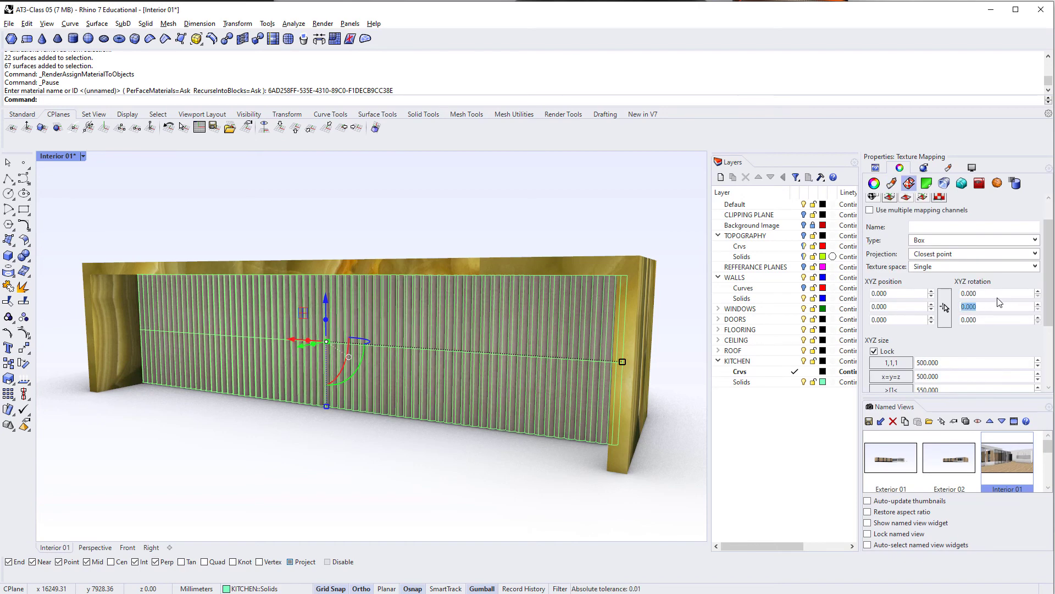
{"action": "left_click", "coordinate": [491, 464]}
{"action": "scroll", "coordinate": [473, 403], "scroll_direction": "up", "scroll_amount": 9}
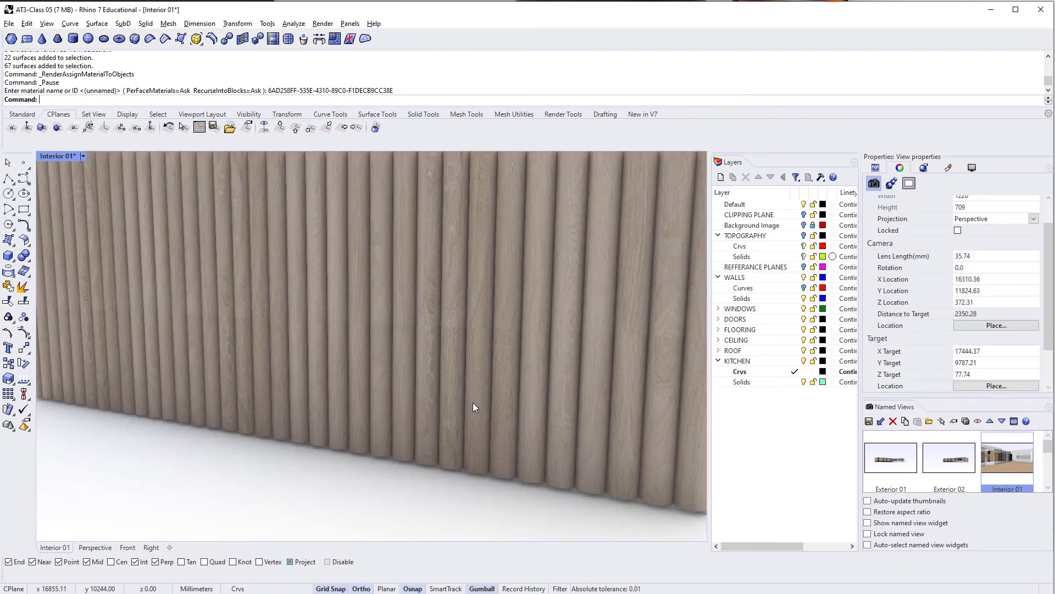
{"action": "scroll", "coordinate": [473, 403], "scroll_direction": "down", "scroll_amount": 8}
{"action": "mouse_move", "coordinate": [440, 365]}
{"action": "right_mouse_down"}
{"action": "mouse_move", "coordinate": [390, 418]}
{"action": "mouse_move", "coordinate": [440, 385]}
{"action": "right_mouse_up"}
Replace the color texture of the outer frame's Onyx material with the depositphotos quartz surface image from the Grainte . Marble . Quartz folder.
{"action": "left_click", "coordinate": [461, 354]}
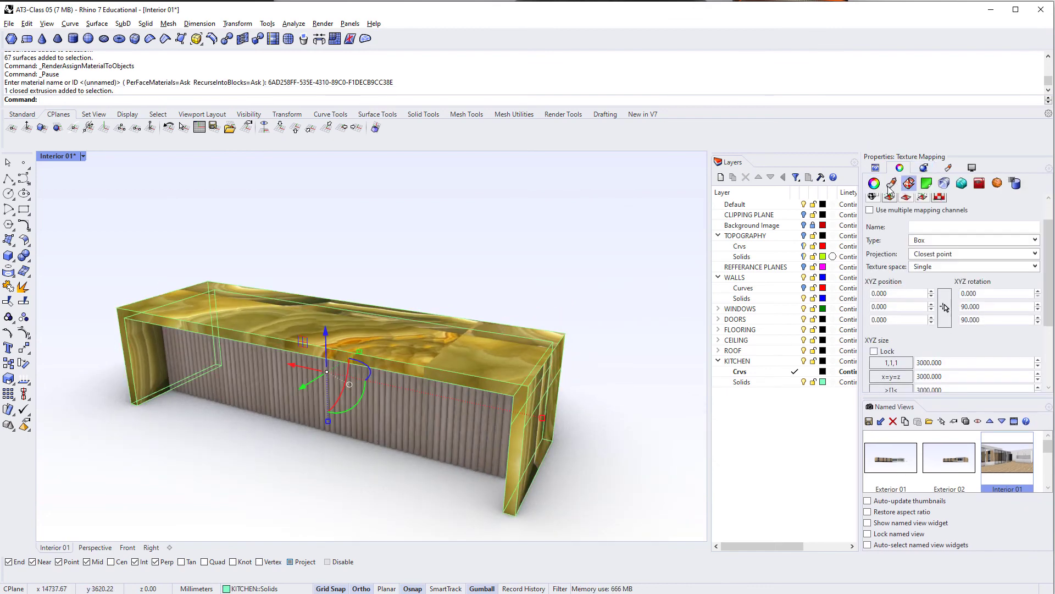
{"action": "left_click", "coordinate": [892, 183]}
{"action": "left_click", "coordinate": [944, 211]}
{"action": "left_click", "coordinate": [966, 220]}
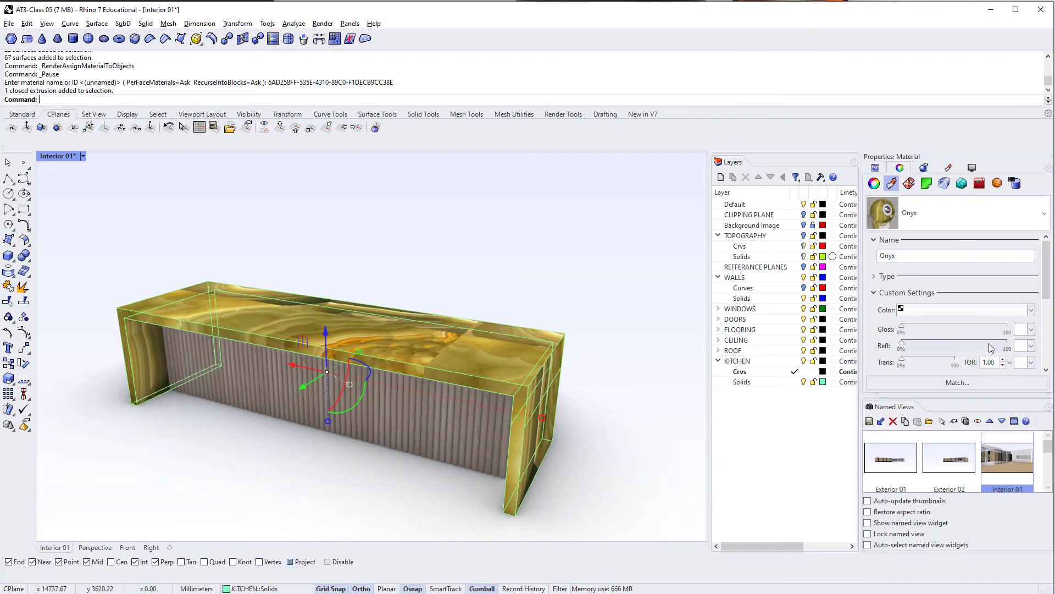
{"action": "left_click", "coordinate": [1031, 310]}
{"action": "left_click", "coordinate": [1029, 372]}
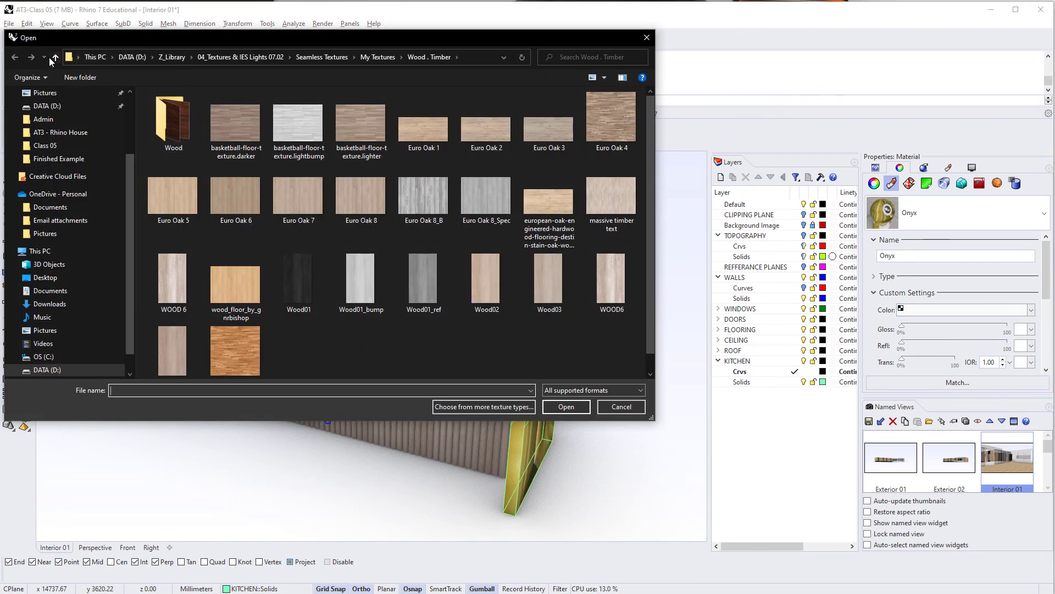
{"action": "left_click", "coordinate": [55, 57]}
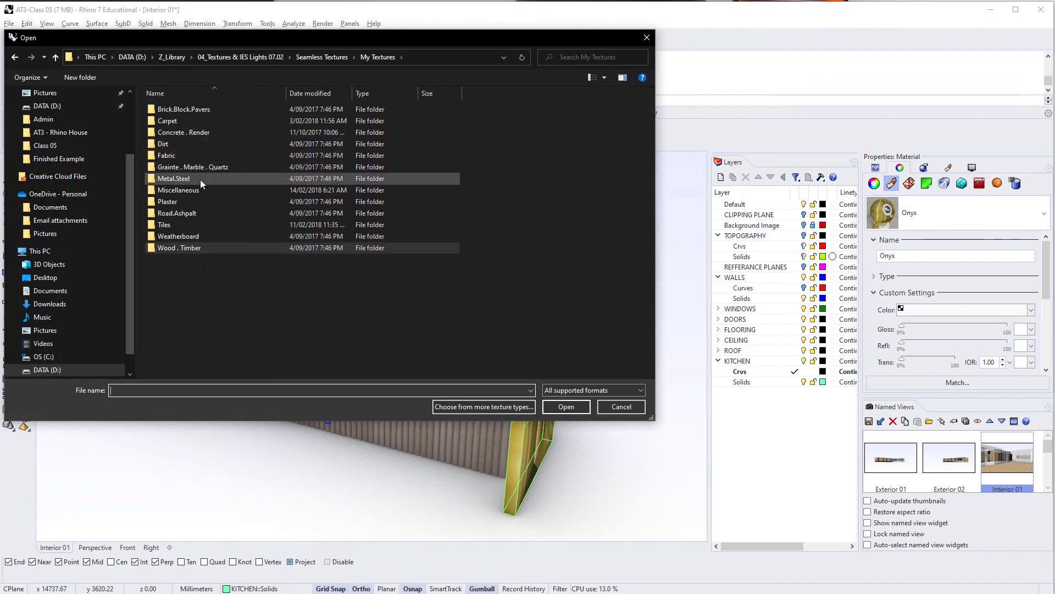
{"action": "double_click", "coordinate": [220, 166]}
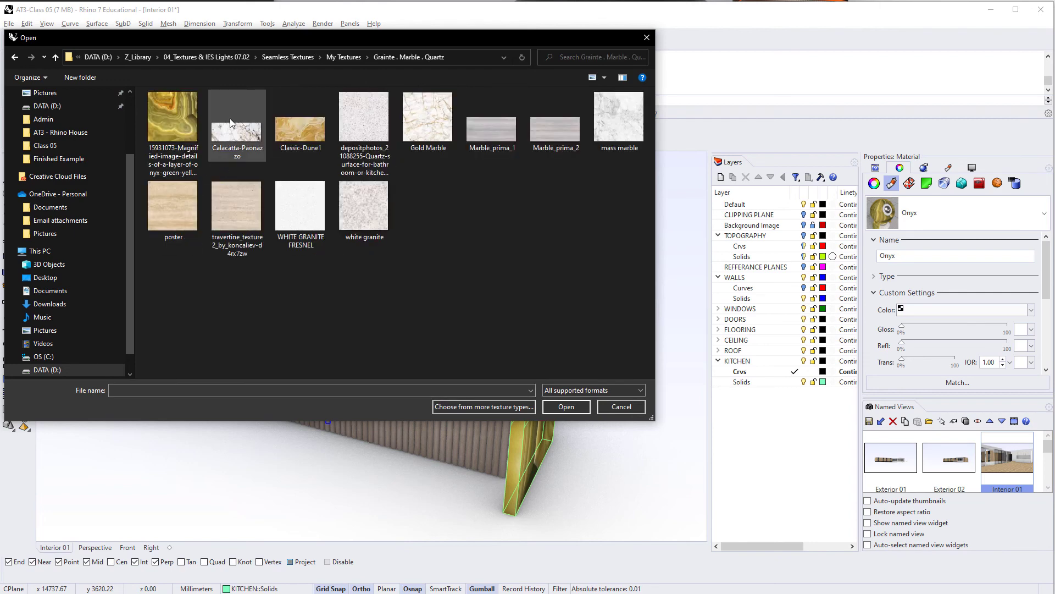
{"action": "left_click", "coordinate": [383, 138]}
{"action": "left_click", "coordinate": [553, 412]}
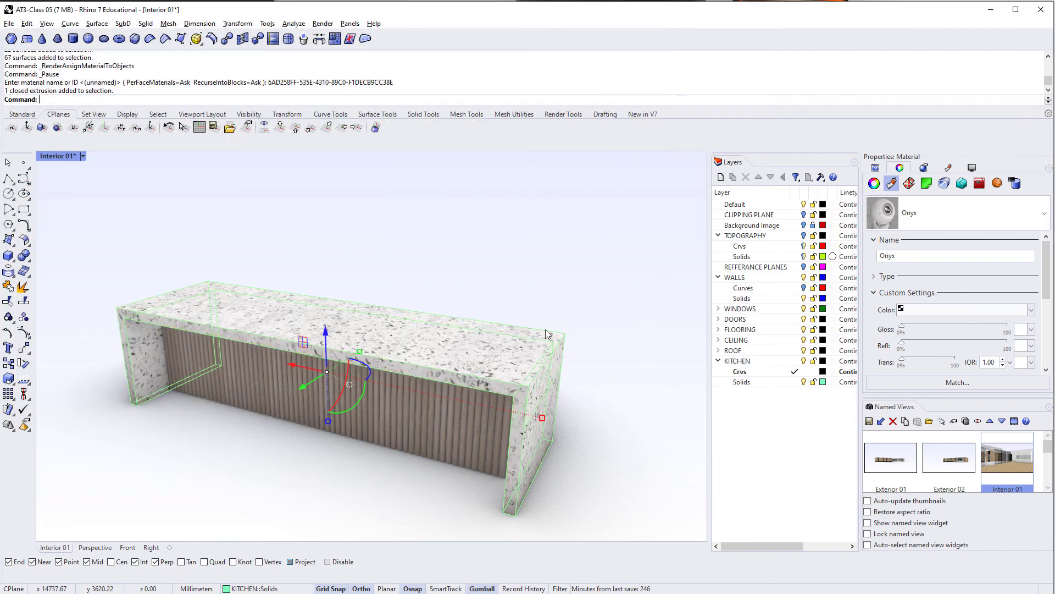
{"action": "left_click", "coordinate": [524, 326]}
{"action": "right_click_drag", "start_coordinate": [362, 408], "coordinate": [401, 361]}
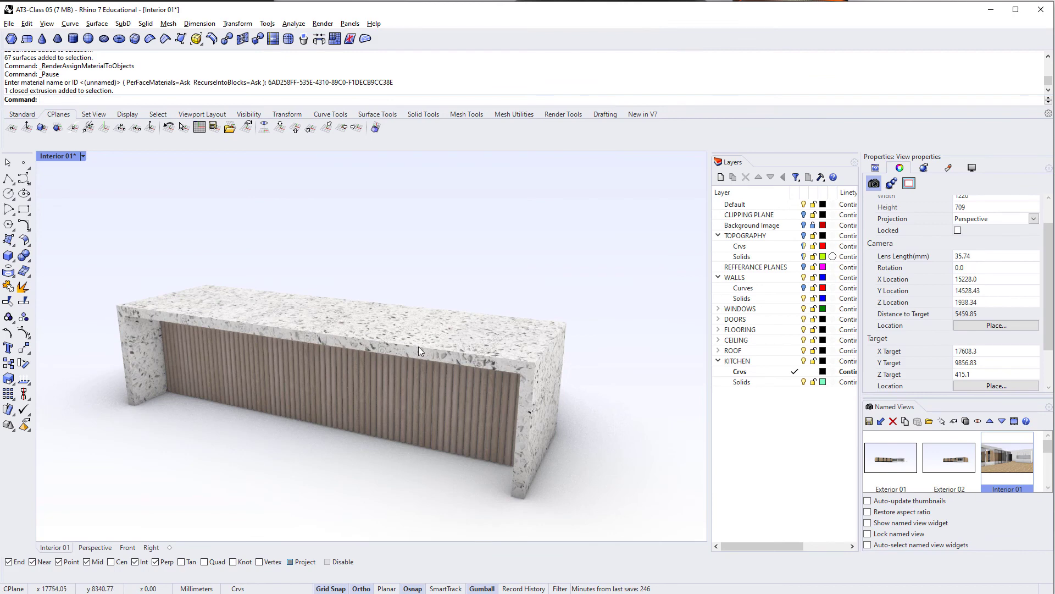
Lock the XYZ size of the outer frame's Box mapping and set it to 1500.
{"action": "left_click", "coordinate": [419, 349]}
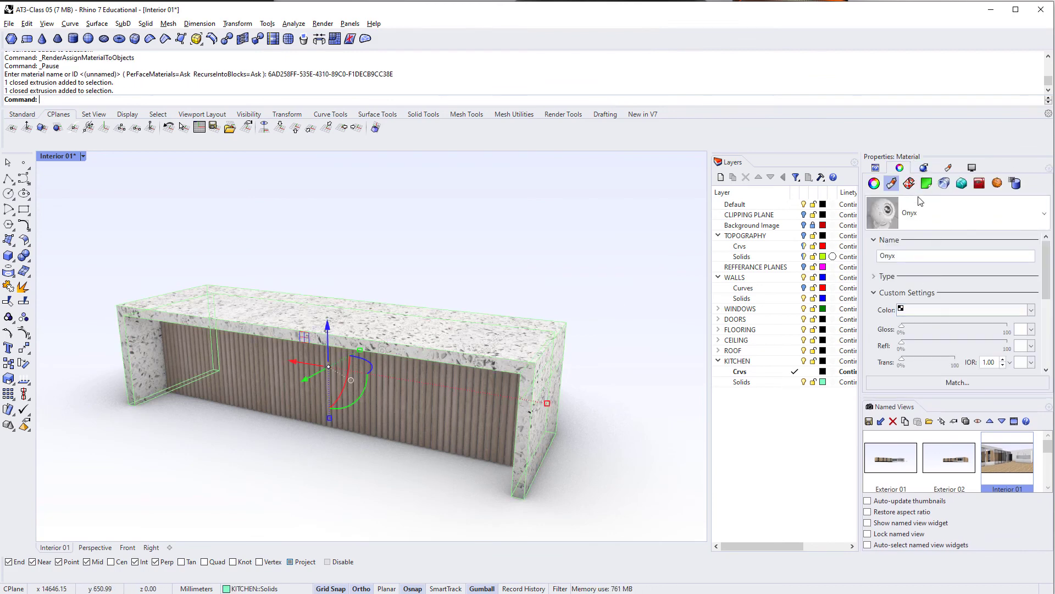
{"action": "left_click", "coordinate": [910, 184]}
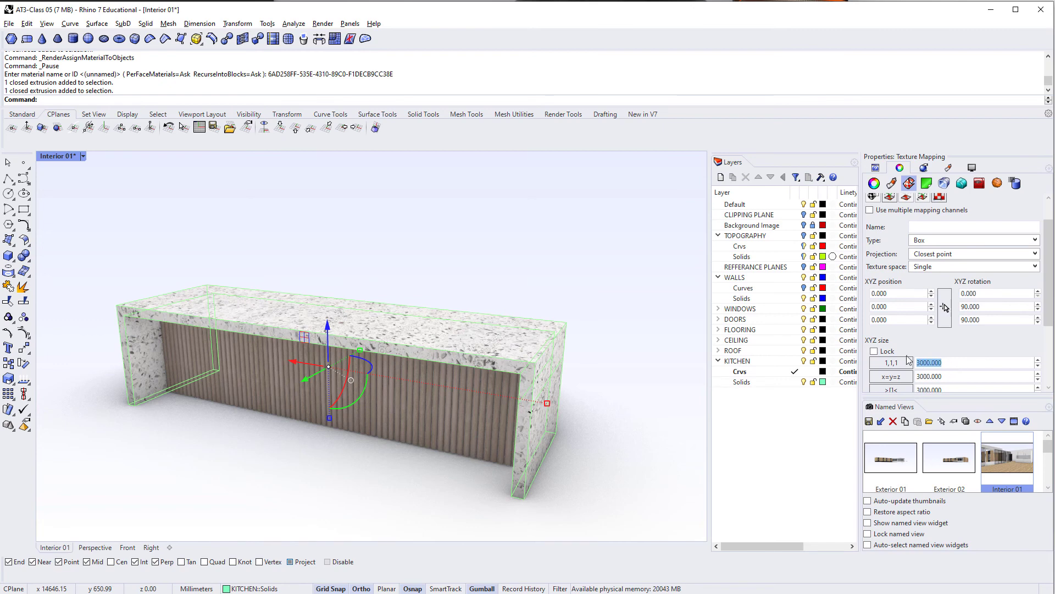
{"action": "type", "text": "1500"}
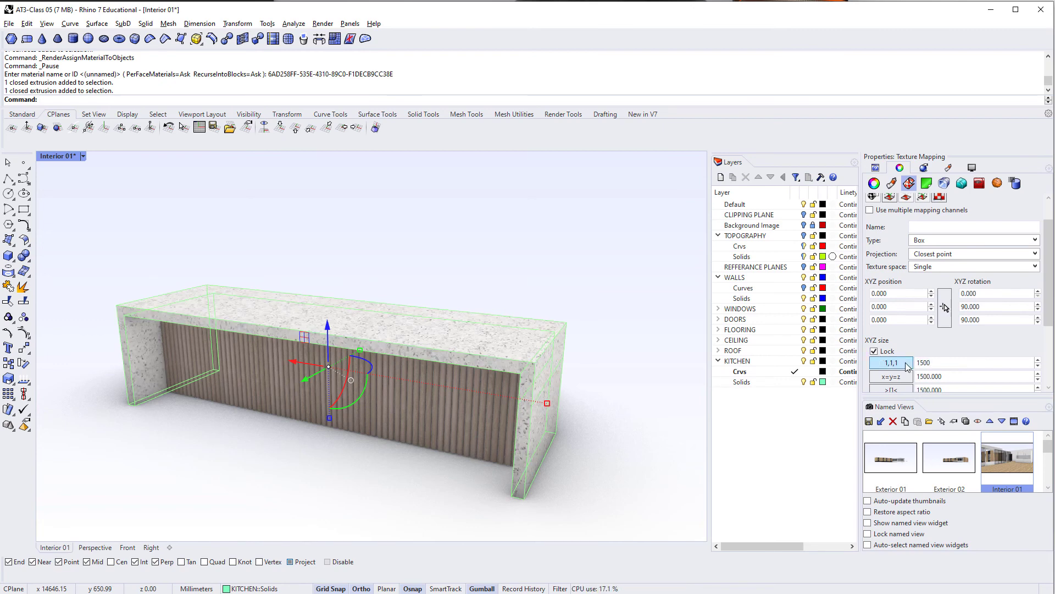
{"action": "right_click_drag", "start_coordinate": [260, 489], "coordinate": [291, 461]}
{"action": "left_click", "coordinate": [291, 462]}
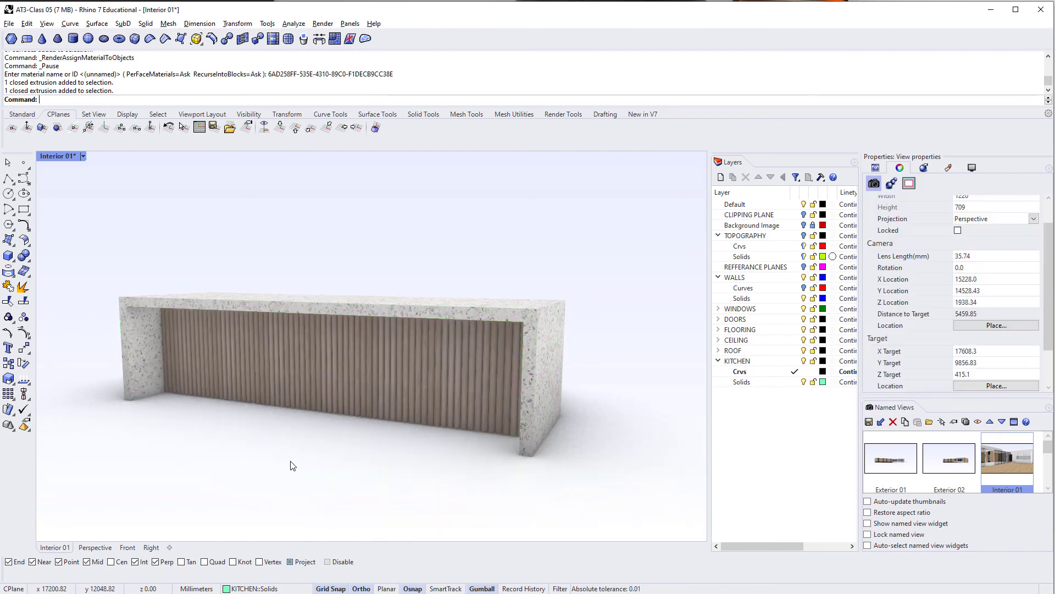
Set the XYZ size of the outer frame's Box mapping to 750 and inspect the quartz texture's scale.
{"action": "left_click", "coordinate": [487, 315]}
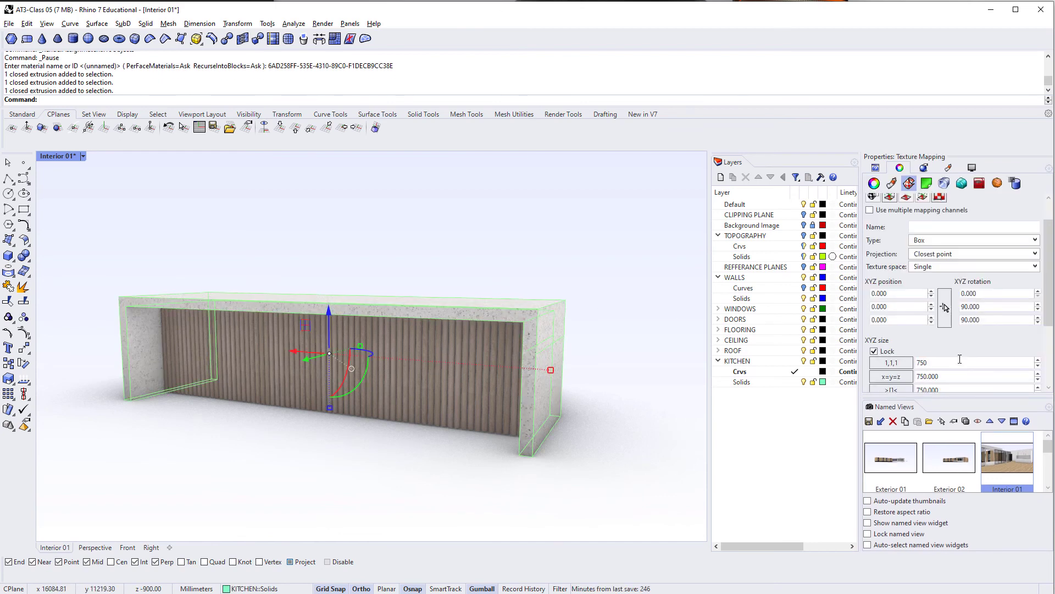
{"action": "right_click_drag", "start_coordinate": [602, 413], "coordinate": [602, 426]}
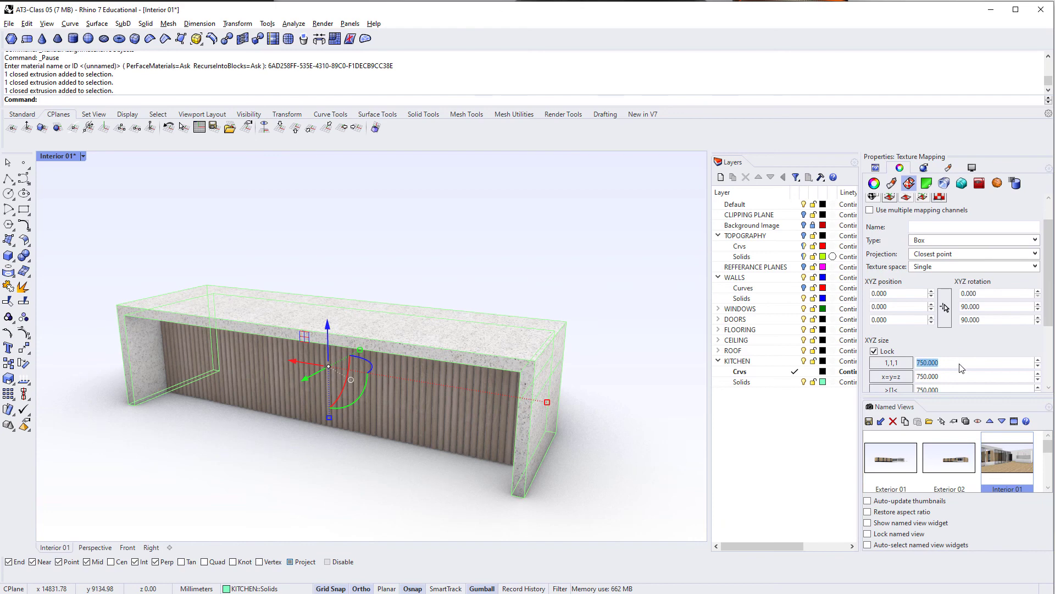
{"action": "left_click", "coordinate": [278, 511]}
{"action": "right_click_drag", "start_coordinate": [278, 511], "coordinate": [330, 412]}
{"action": "scroll", "coordinate": [408, 397], "scroll_direction": "up", "scroll_amount": 5}
{"action": "scroll", "coordinate": [408, 397], "scroll_direction": "down", "scroll_amount": 5}
{"action": "right_click_drag", "start_coordinate": [367, 443], "coordinate": [499, 447]}
Group all parts of the isolated kitchen counter together.
{"action": "key", "text": "Return"}
{"action": "key", "text": "ctrl+z"}
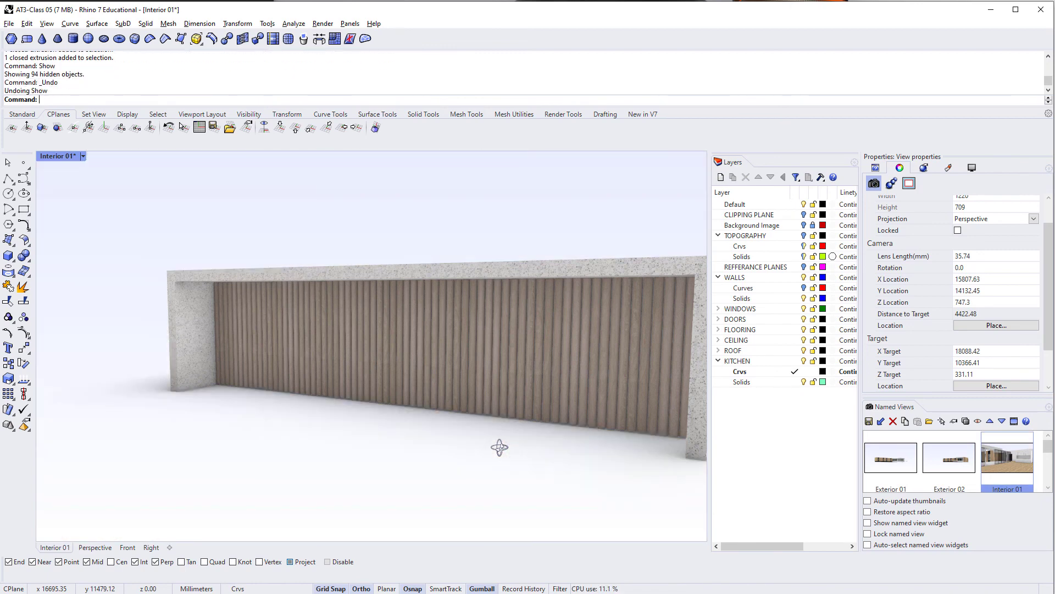
{"action": "scroll", "coordinate": [329, 210], "scroll_direction": "down", "scroll_amount": 3}
{"action": "right_click_drag", "start_coordinate": [271, 231], "coordinate": [283, 290]}
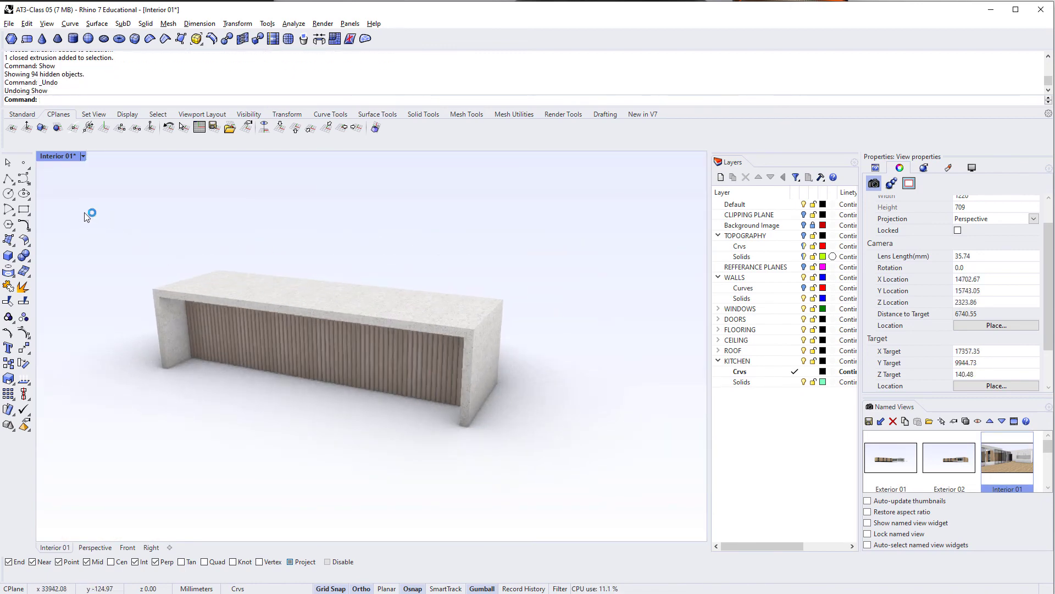
{"action": "left_click_drag", "start_coordinate": [90, 214], "coordinate": [578, 486]}
{"action": "key", "text": "ctrl+g"}
{"action": "key", "text": "Escape"}
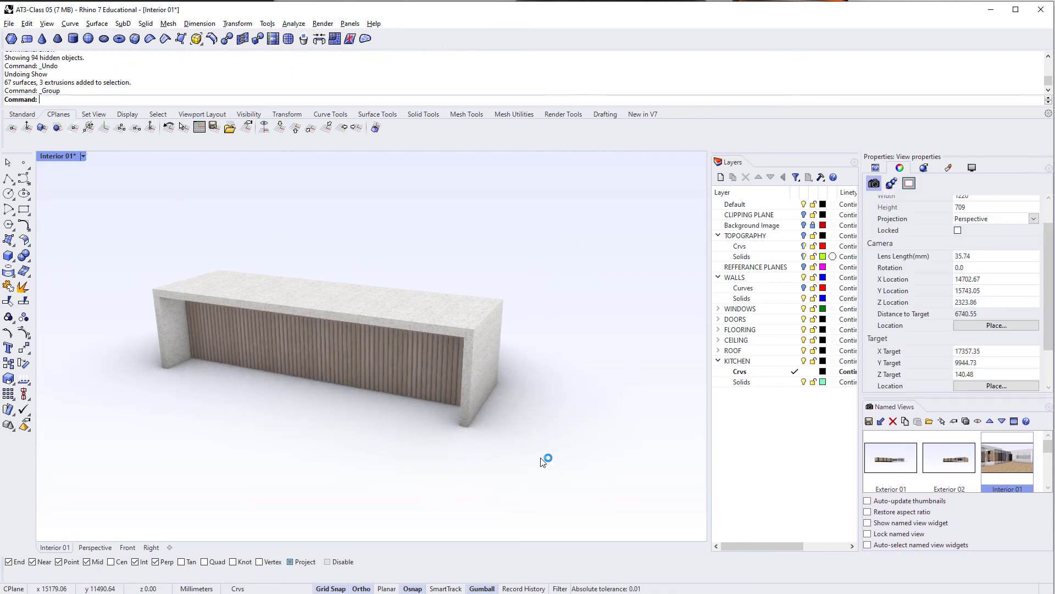
Show the hidden objects again and inspect the counter's materials within the kitchen.
{"action": "key", "text": "Return"}
{"action": "right_click_drag", "start_coordinate": [542, 457], "coordinate": [462, 365]}
{"action": "left_click", "coordinate": [462, 365]}
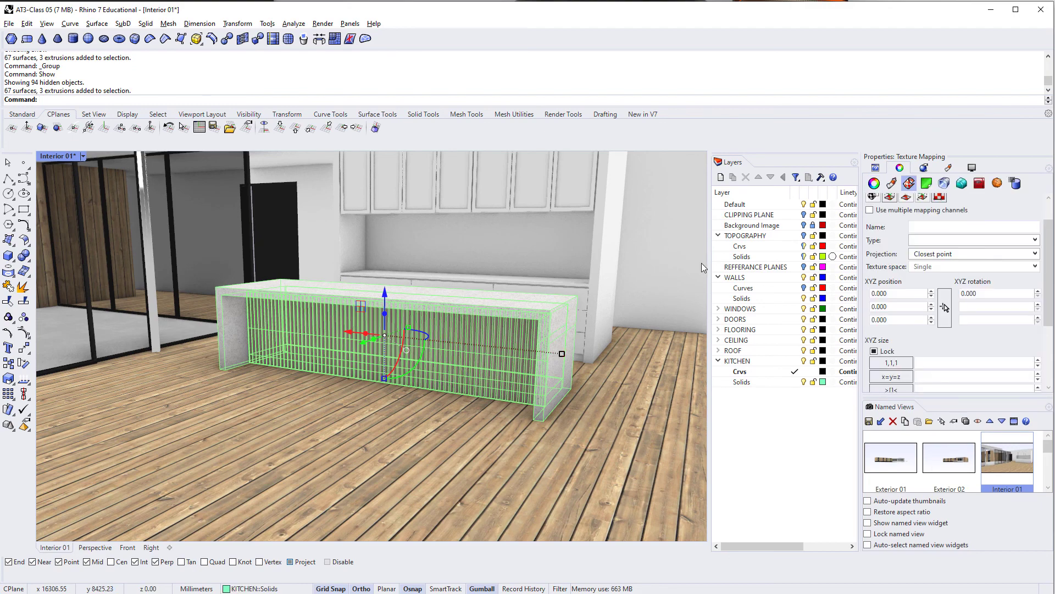
{"action": "scroll", "coordinate": [498, 348], "scroll_direction": "up", "scroll_amount": 5}
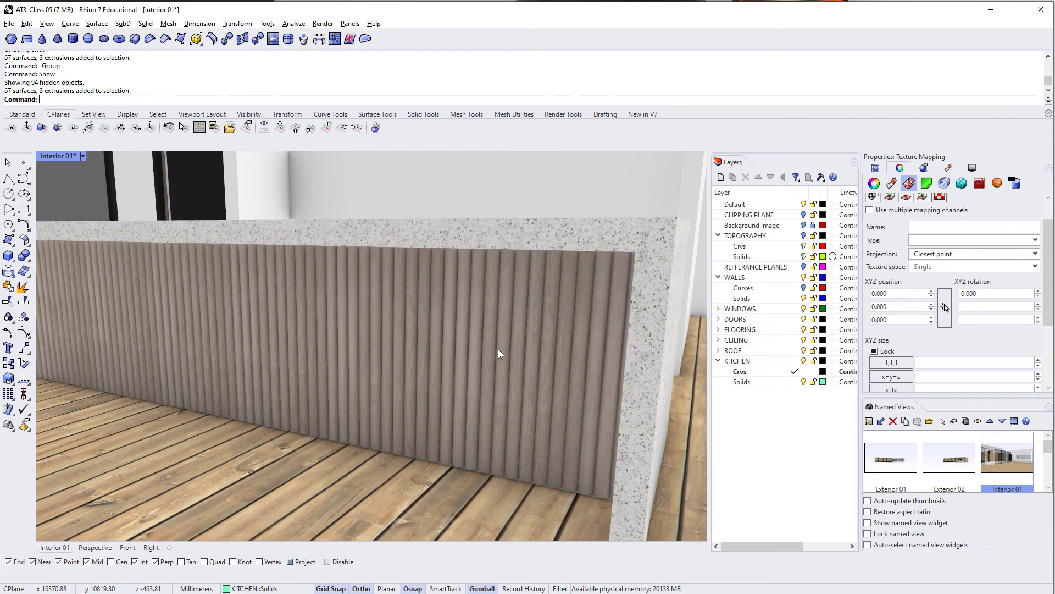
Isolate the grouped kitchen counter and ungroup its parts.
{"action": "type", "text": "Isolate"}
{"action": "key", "text": "Return"}
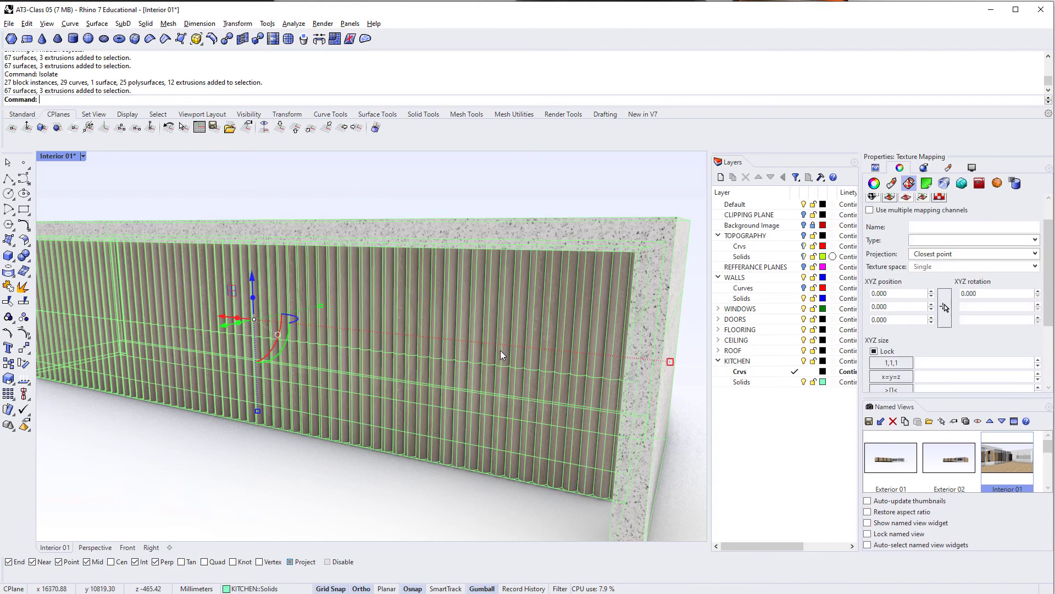
{"action": "type", "text": "Ungroup"}
{"action": "key", "text": "Return"}
{"action": "key", "text": "Escape"}
Replace the color texture of the fluted front's PM_Timber 2 material with a black timber image from the Wood . Timber folder.
{"action": "left_click", "coordinate": [520, 341]}
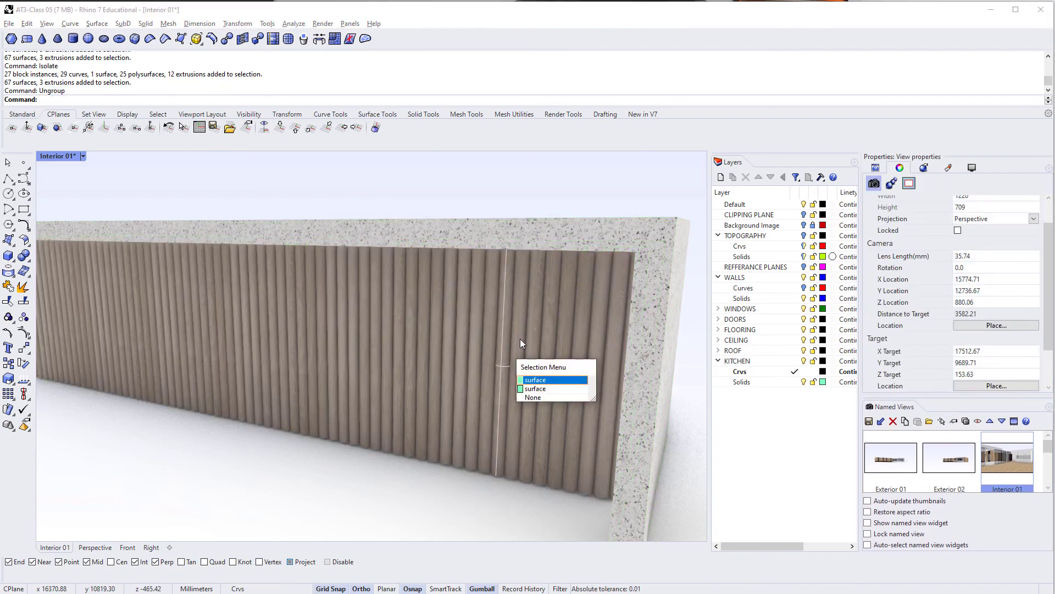
{"action": "left_click", "coordinate": [553, 379]}
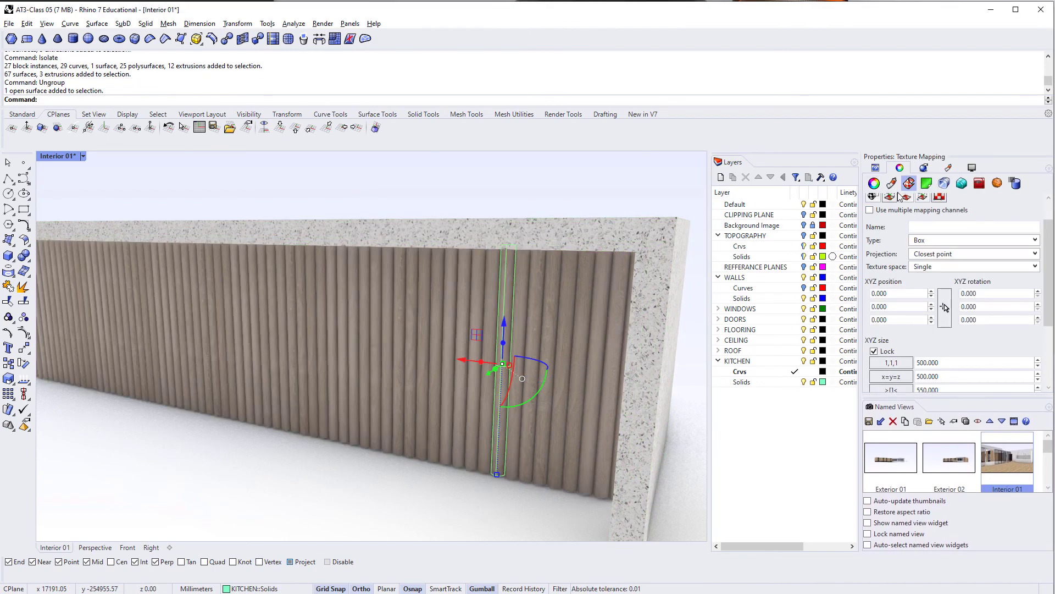
{"action": "left_click", "coordinate": [891, 184]}
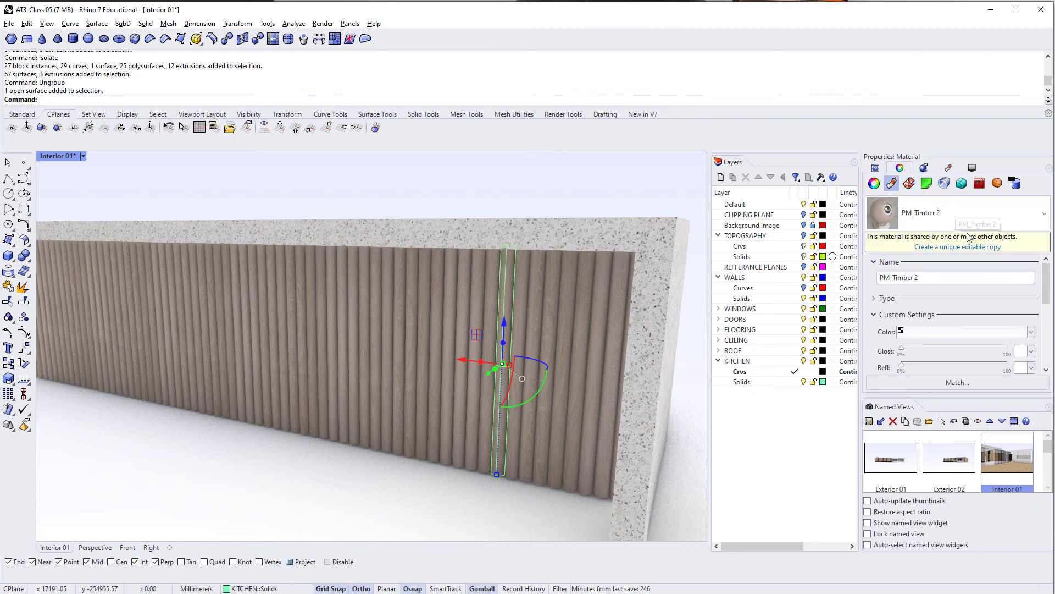
{"action": "left_click", "coordinate": [1032, 333]}
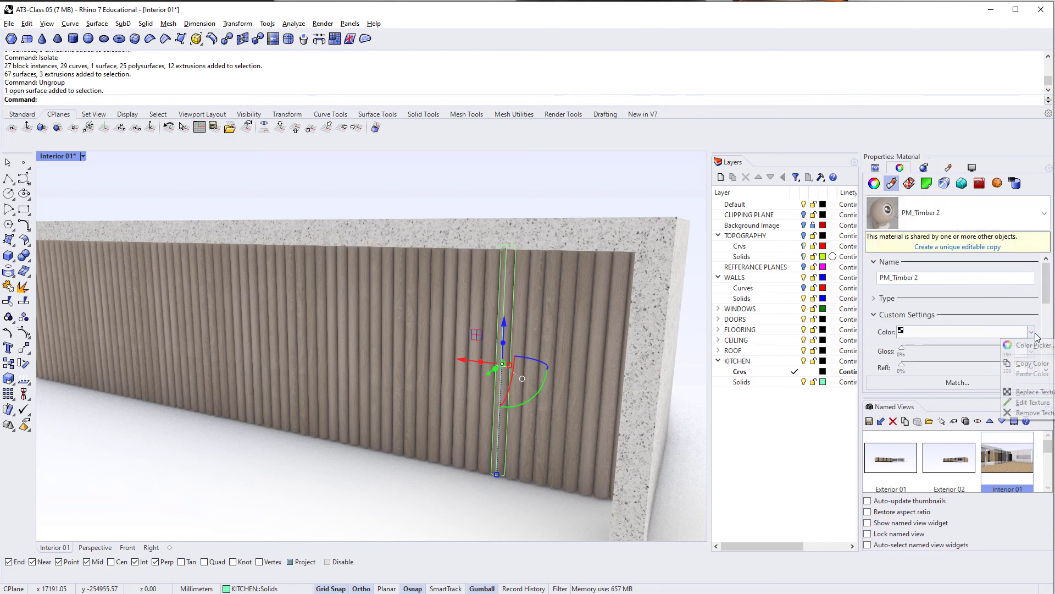
{"action": "left_click", "coordinate": [1022, 391]}
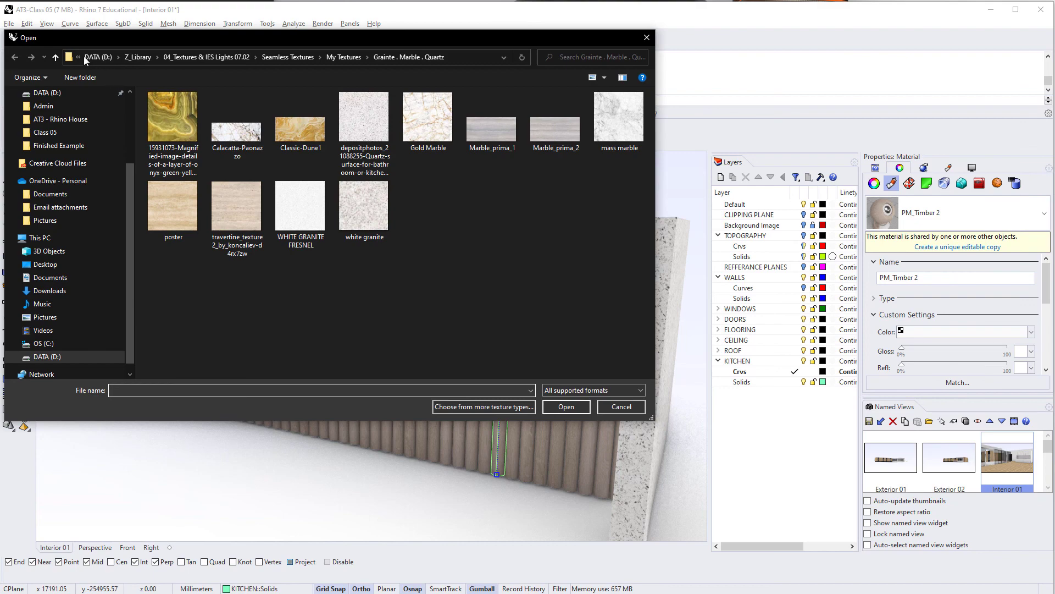
{"action": "left_click", "coordinate": [57, 57]}
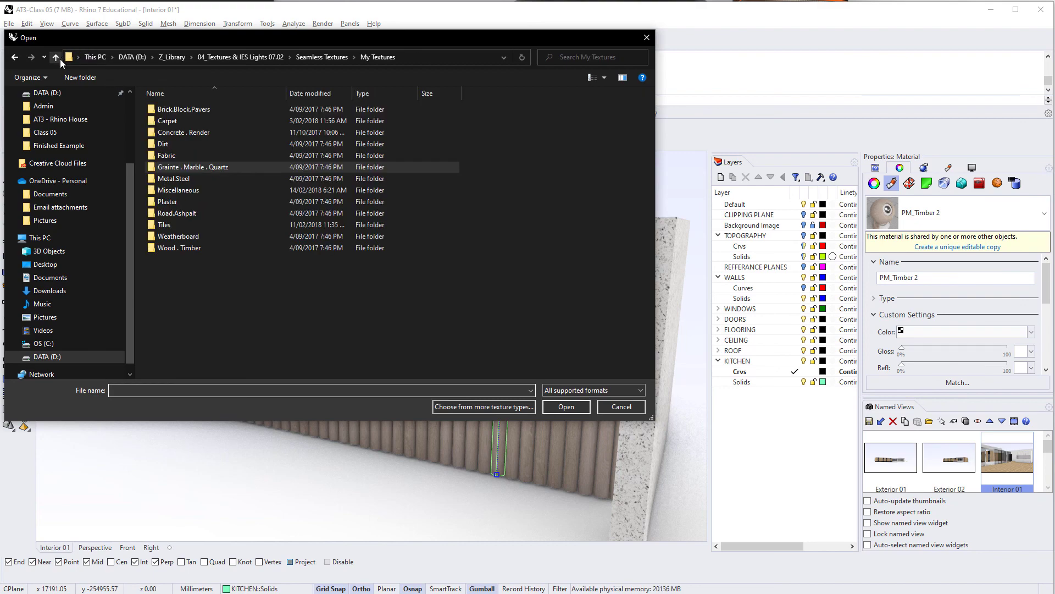
{"action": "double_click", "coordinate": [201, 252]}
{"action": "double_click", "coordinate": [303, 296]}
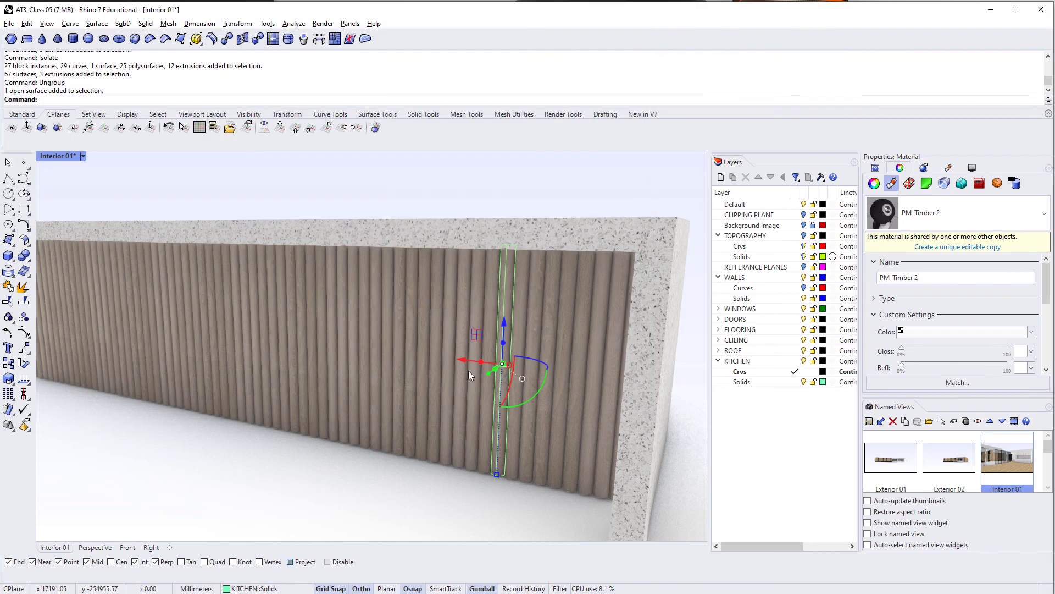
{"action": "left_click", "coordinate": [294, 521]}
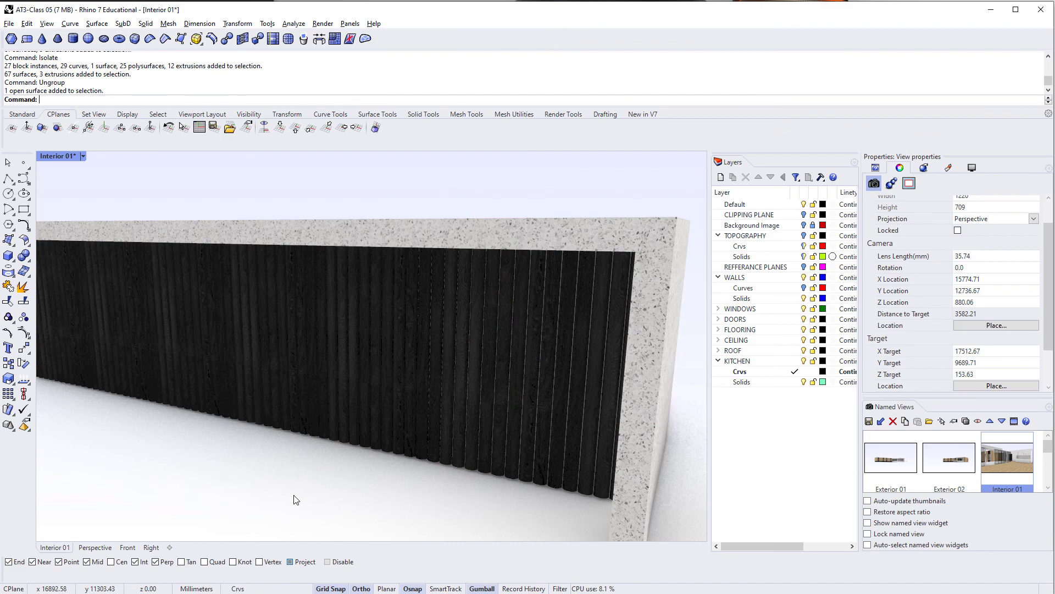
Group all the counter's parts and show the hidden objects of the house again.
{"action": "scroll", "coordinate": [440, 371], "scroll_direction": "down", "scroll_amount": 8}
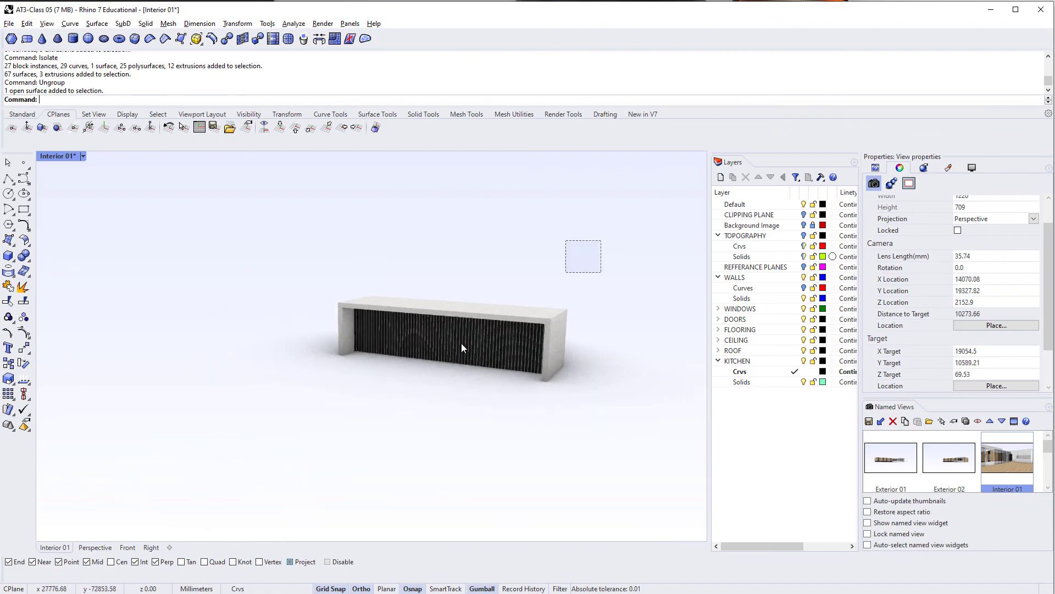
{"action": "key", "text": "ctrl+a"}
{"action": "key", "text": "ctrl+g"}
{"action": "key", "text": "ctrl+alt+h"}
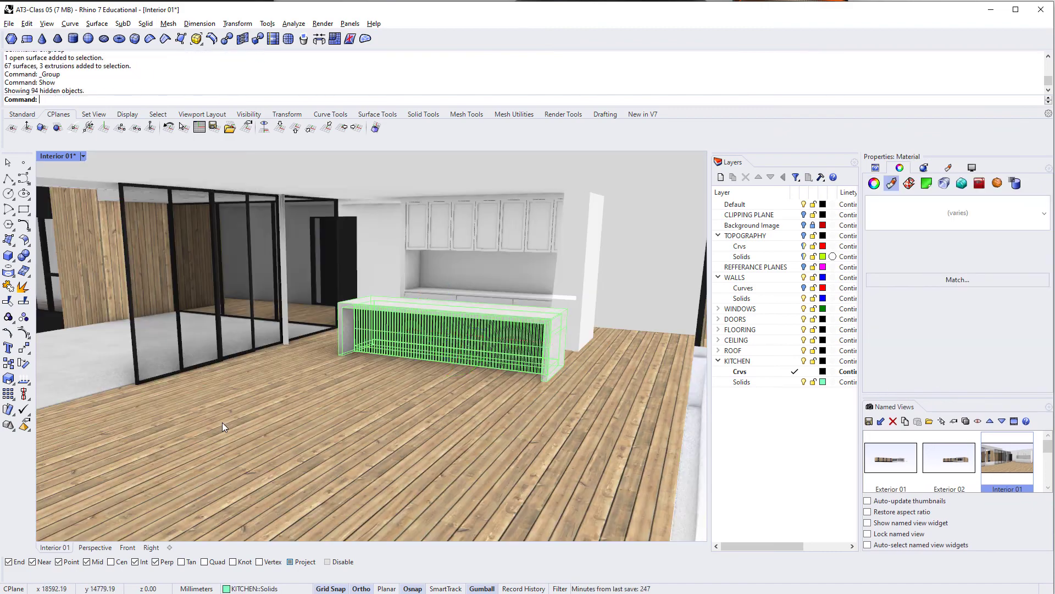
{"action": "key", "text": "Escape"}
Inspect the dark fluted counter in the kitchen and restore the Interior 01 named view.
{"action": "scroll", "coordinate": [462, 348], "scroll_direction": "up", "scroll_amount": 5}
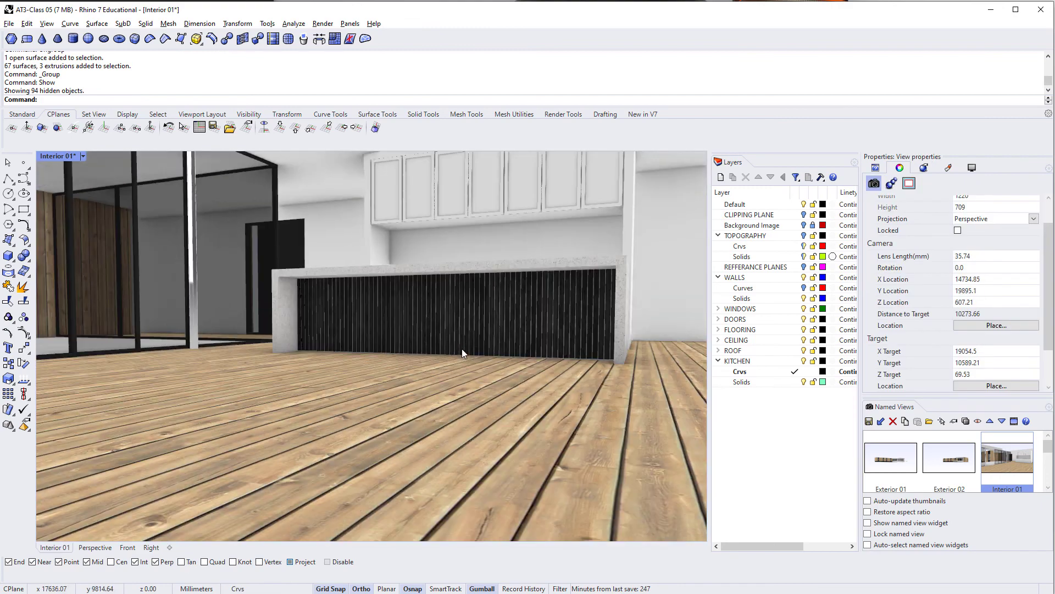
{"action": "right_click_drag", "start_coordinate": [461, 348], "coordinate": [494, 336], "text": "shift"}
{"action": "right_click_drag", "start_coordinate": [551, 289], "coordinate": [570, 315], "text": "shift"}
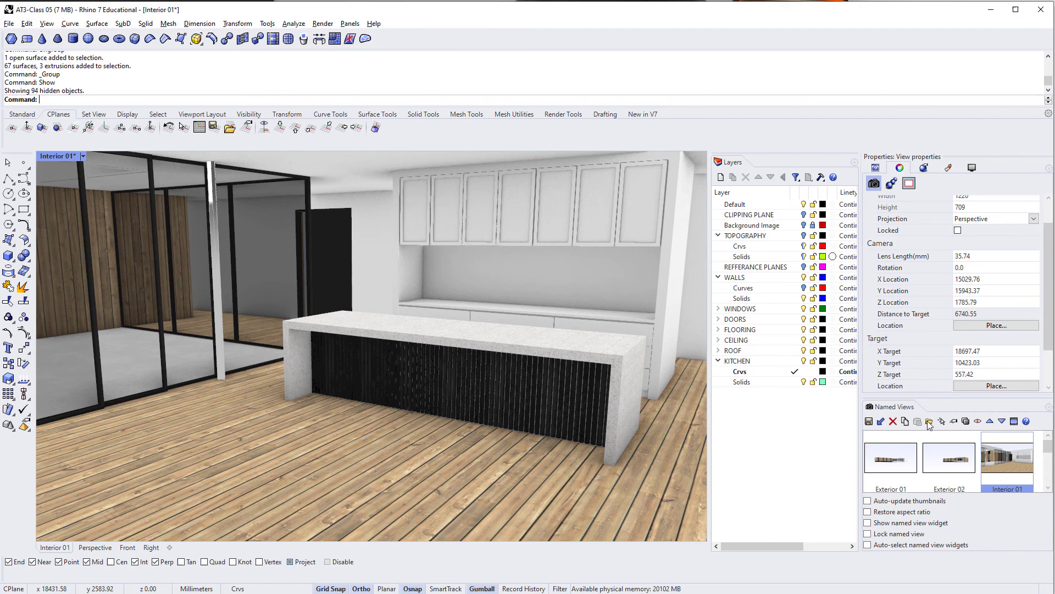
{"action": "double_click", "coordinate": [996, 465]}
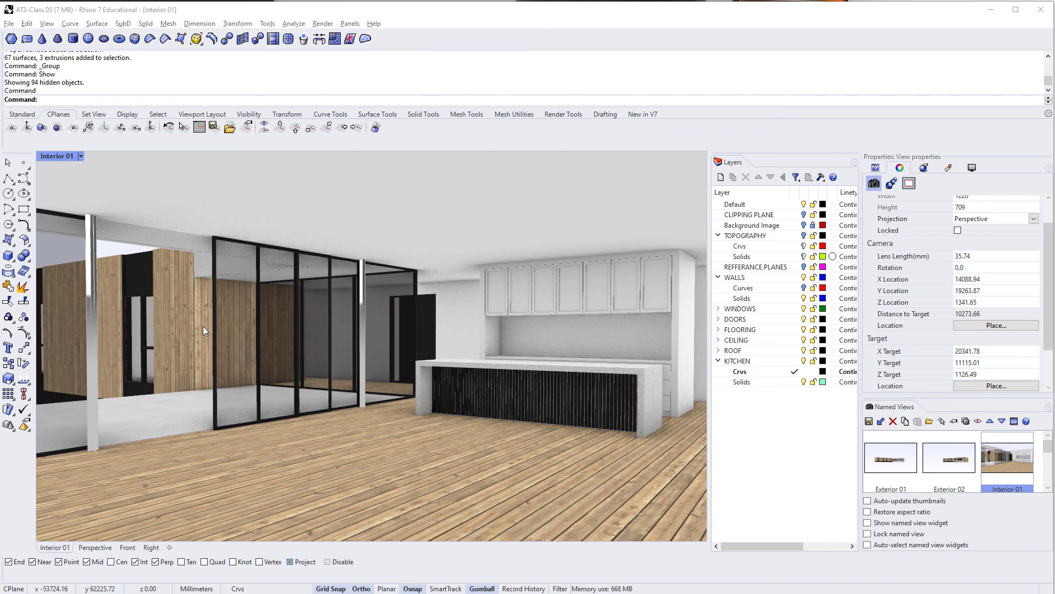
View the kitchen from outside the house through the glazed wall.
{"action": "scroll", "coordinate": [295, 332], "scroll_direction": "down", "scroll_amount": 10}
{"action": "right_click_drag", "start_coordinate": [447, 391], "coordinate": [412, 425]}
{"action": "scroll", "coordinate": [387, 407], "scroll_direction": "up", "scroll_amount": 6}
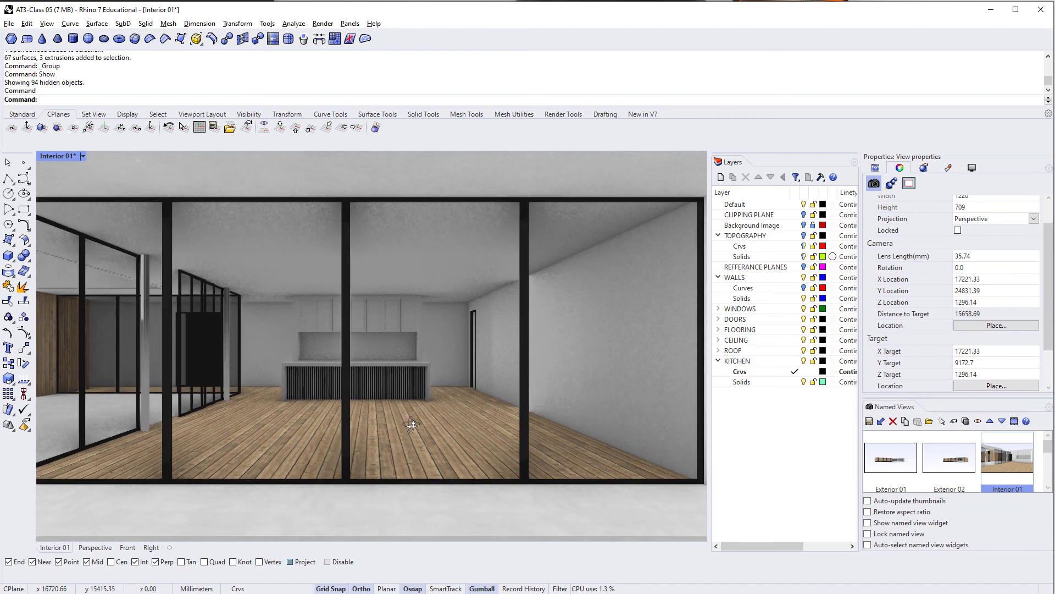